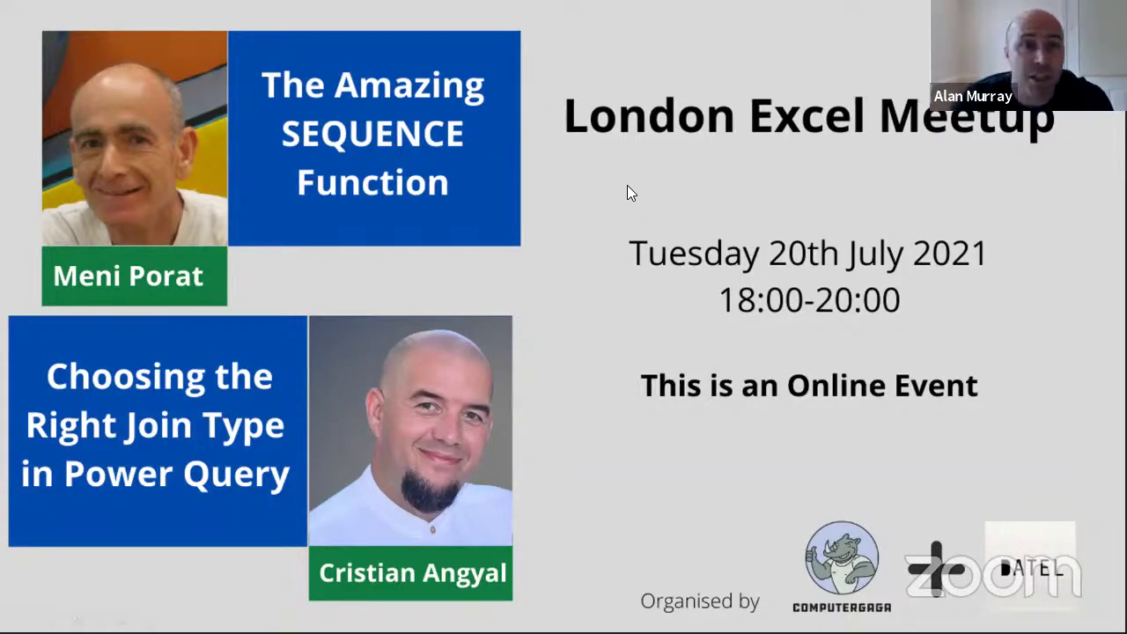
- Advance the slideshow from the meetup title slide to the Upcoming Events slide
key(Right)
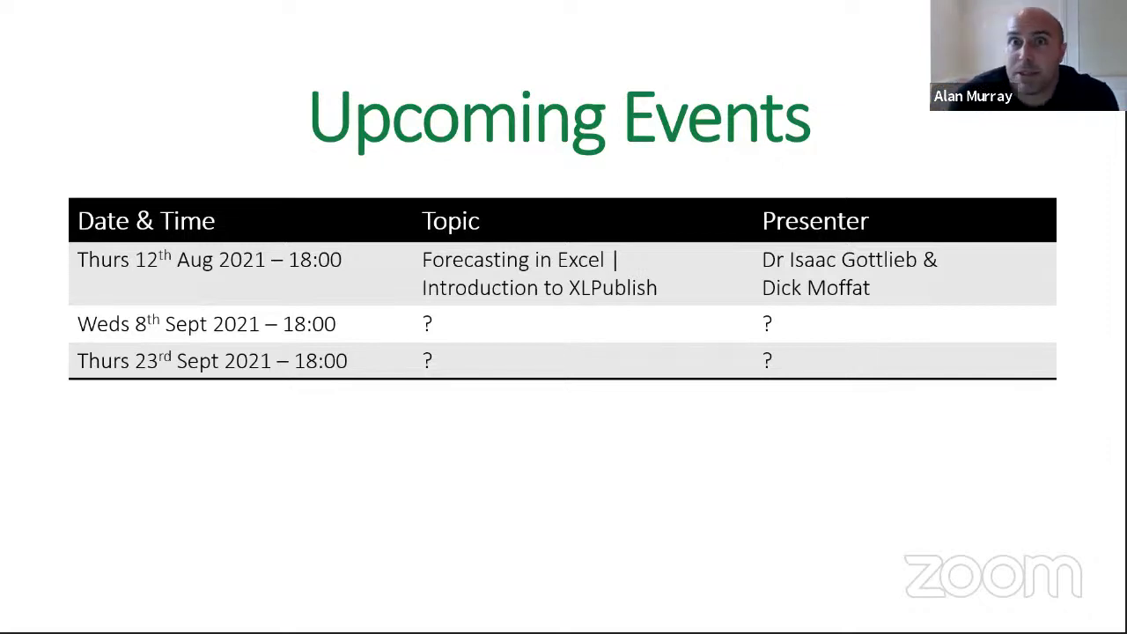
- Advance to Things to note, reveal its first point, then step back to Upcoming Events
key(Right)
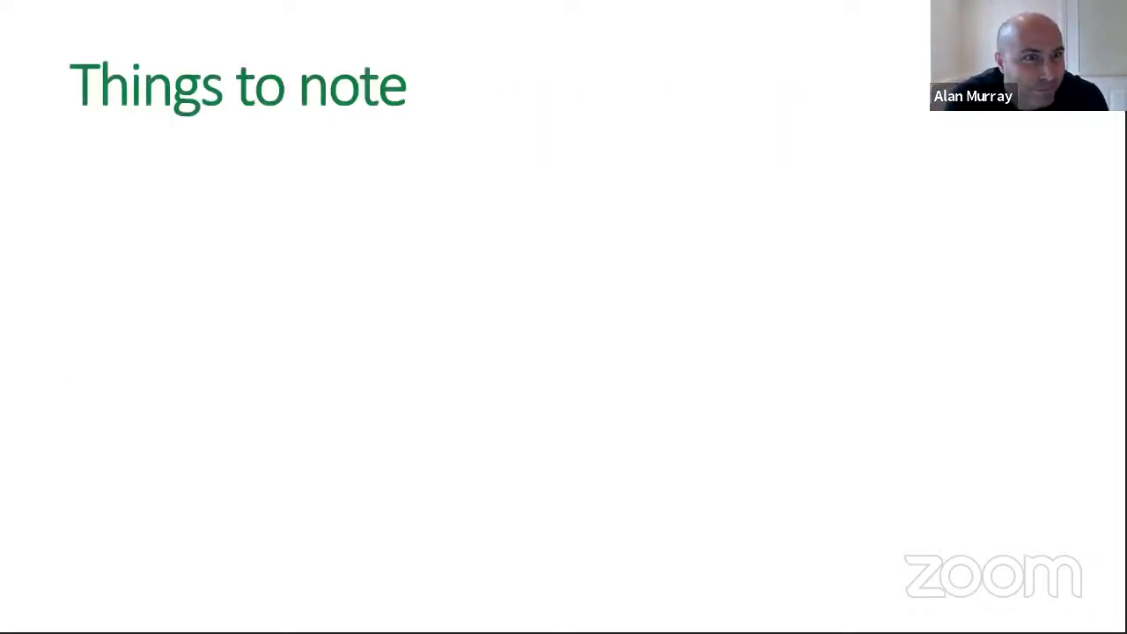
key(Right)
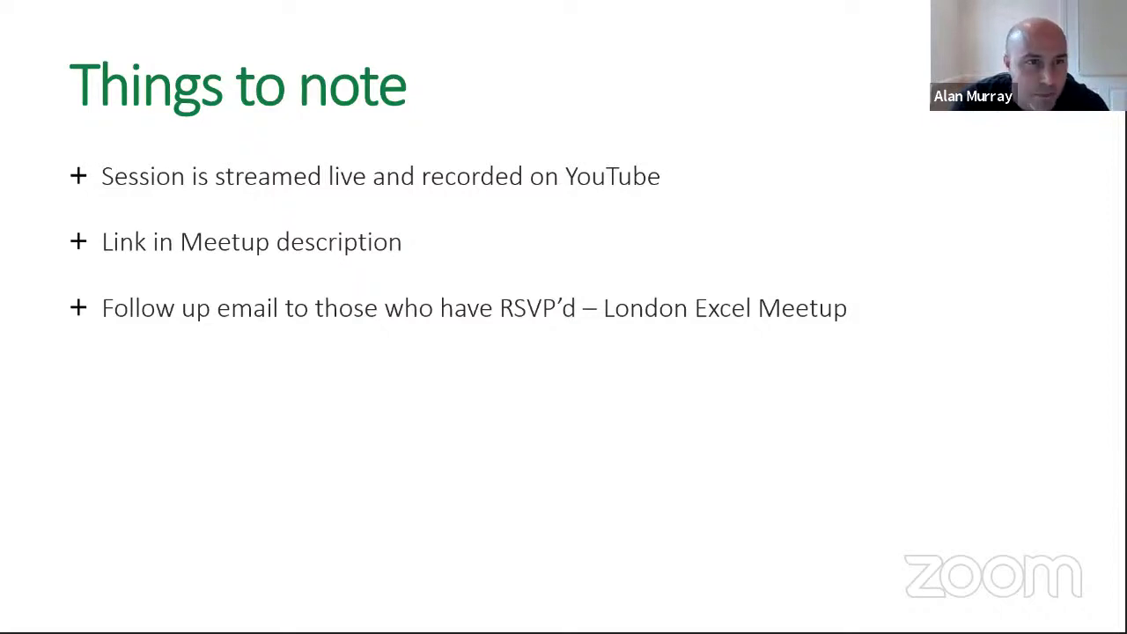
key(Left)
key(Left)
key(Left)
key(Left)
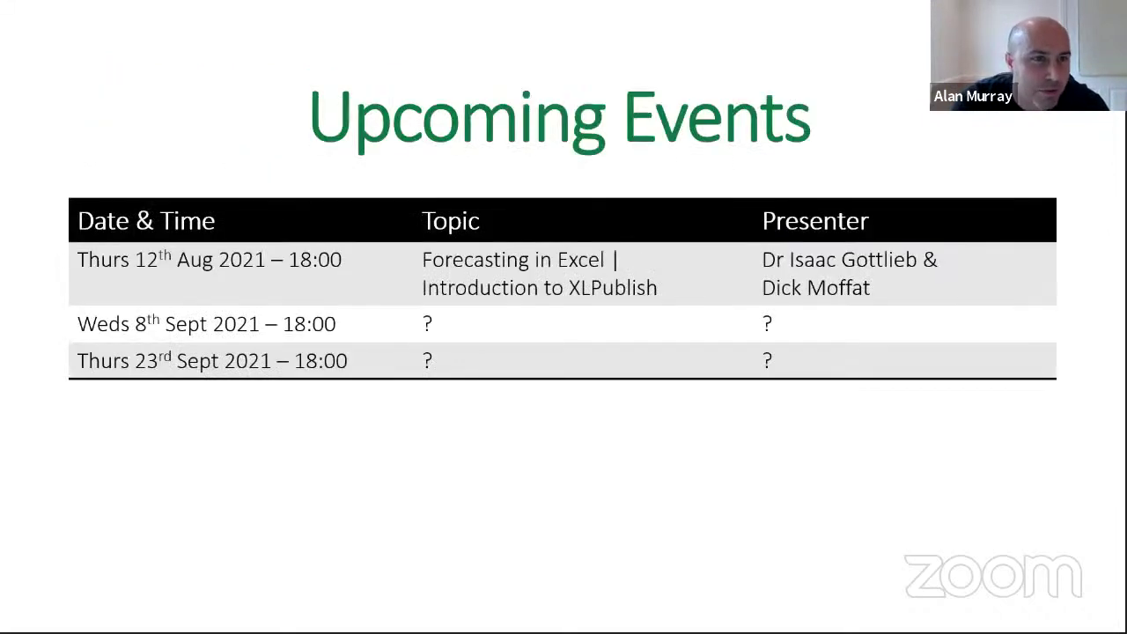
- Step the slideshow back one slide
key(Left)
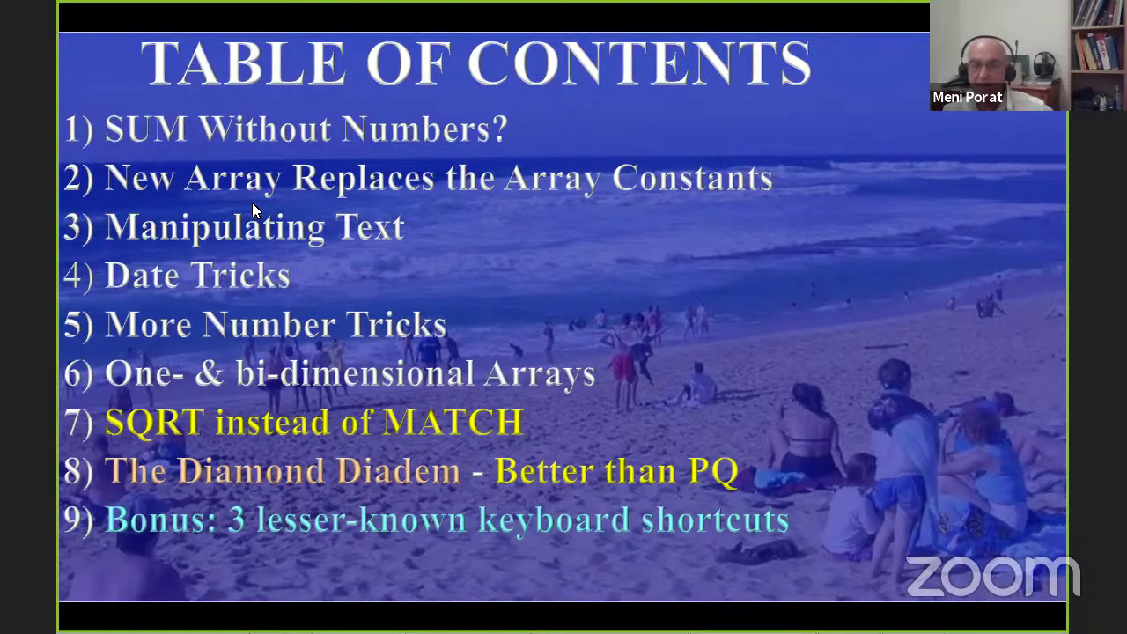
- Advance to the SUM WITHOUT NUMBERS slide and open the Example 1 sheet
click(391, 384)
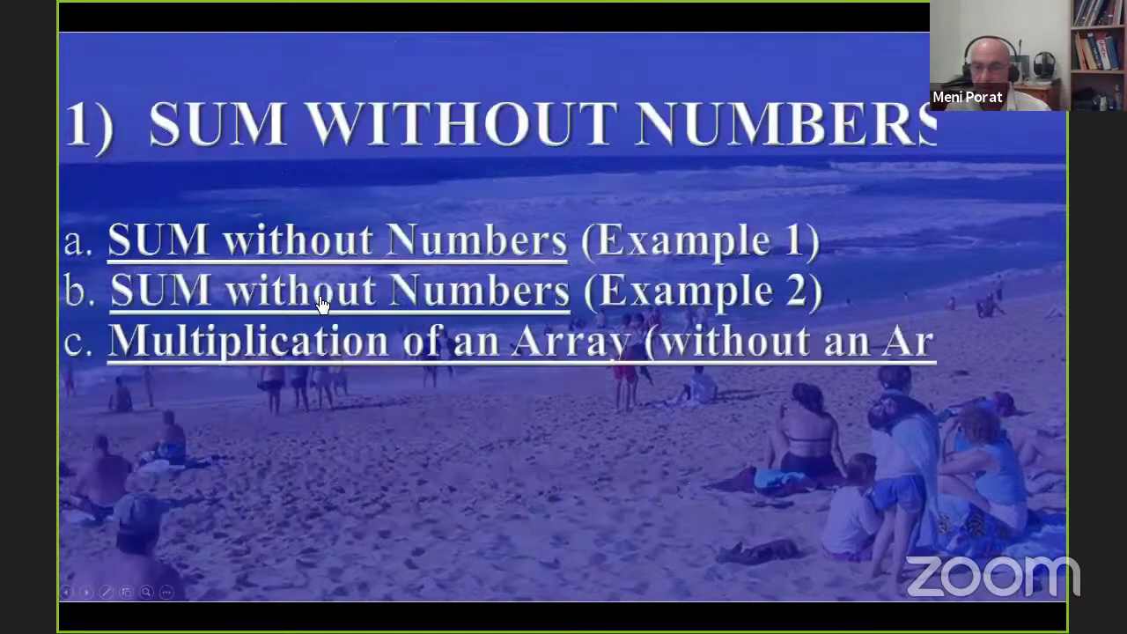
click(321, 304)
key(Left)
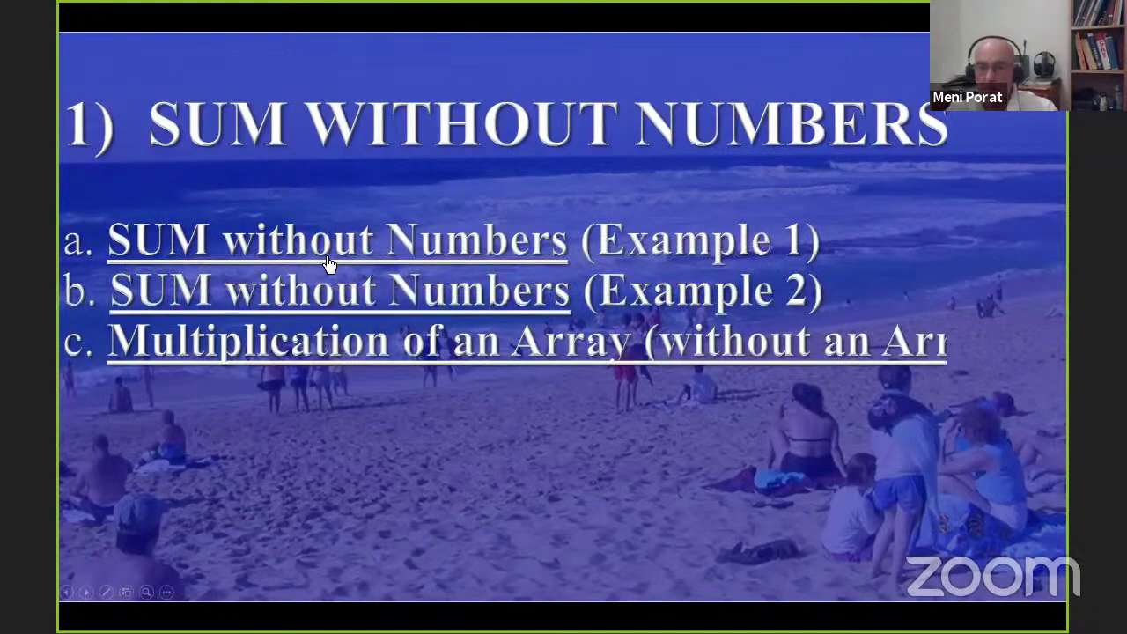
click(327, 261)
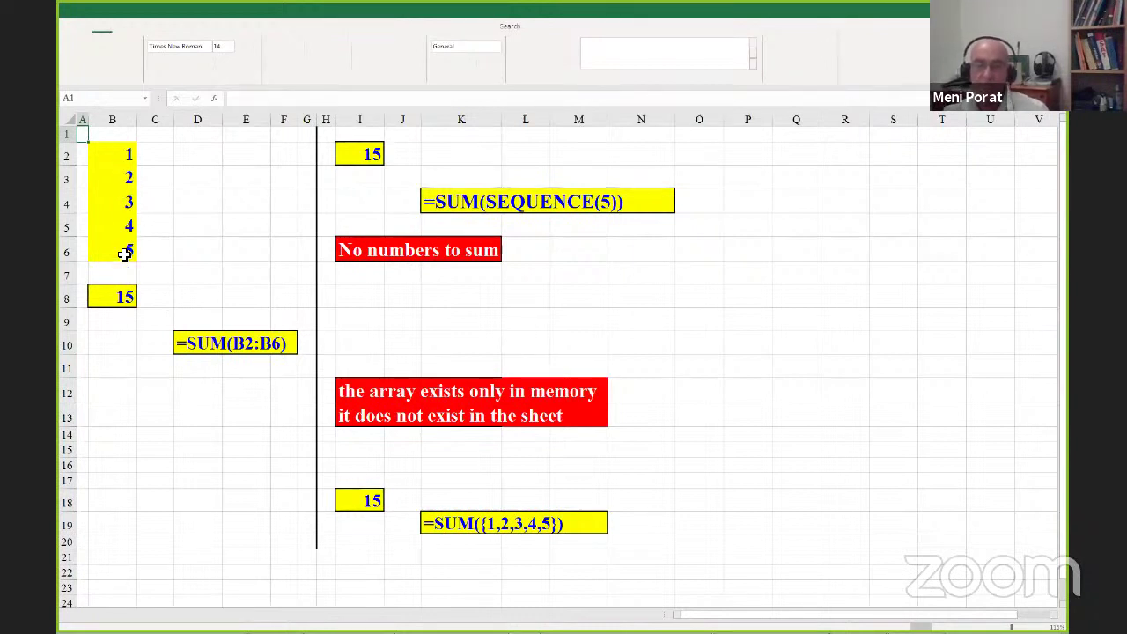
- Show the formula behind the 15 total in B8
click(115, 304)
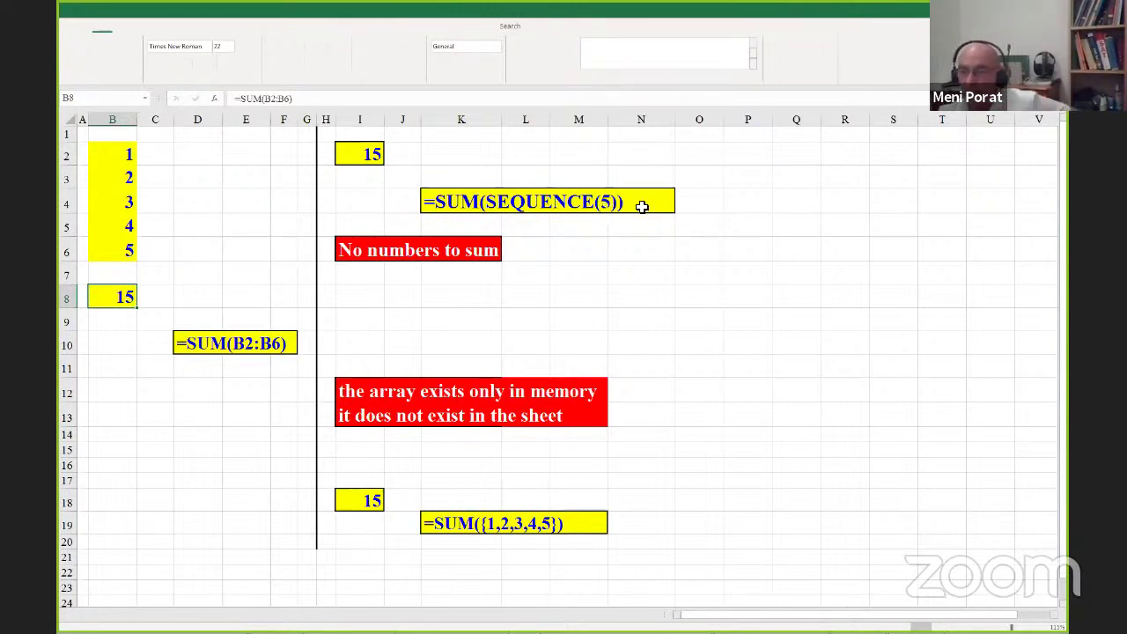
scroll(687, 204, down, 2)
scroll(674, 250, up, 1)
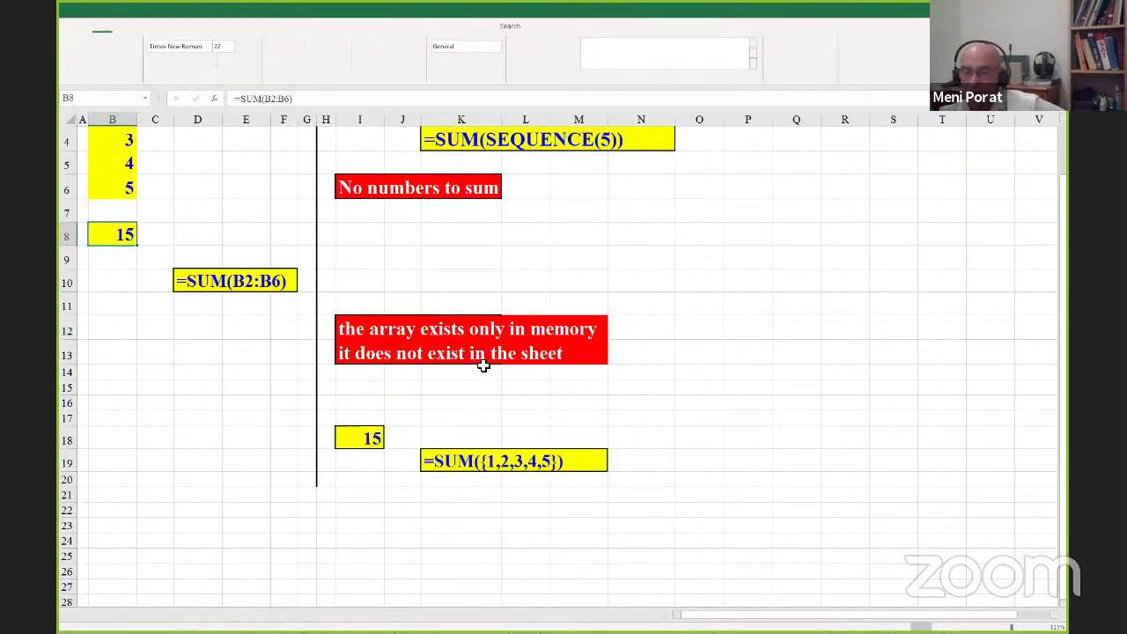
- Inspect the formula text in K19, then open the SEQUENCE(10,,2,1) Example 2 sheet
click(454, 459)
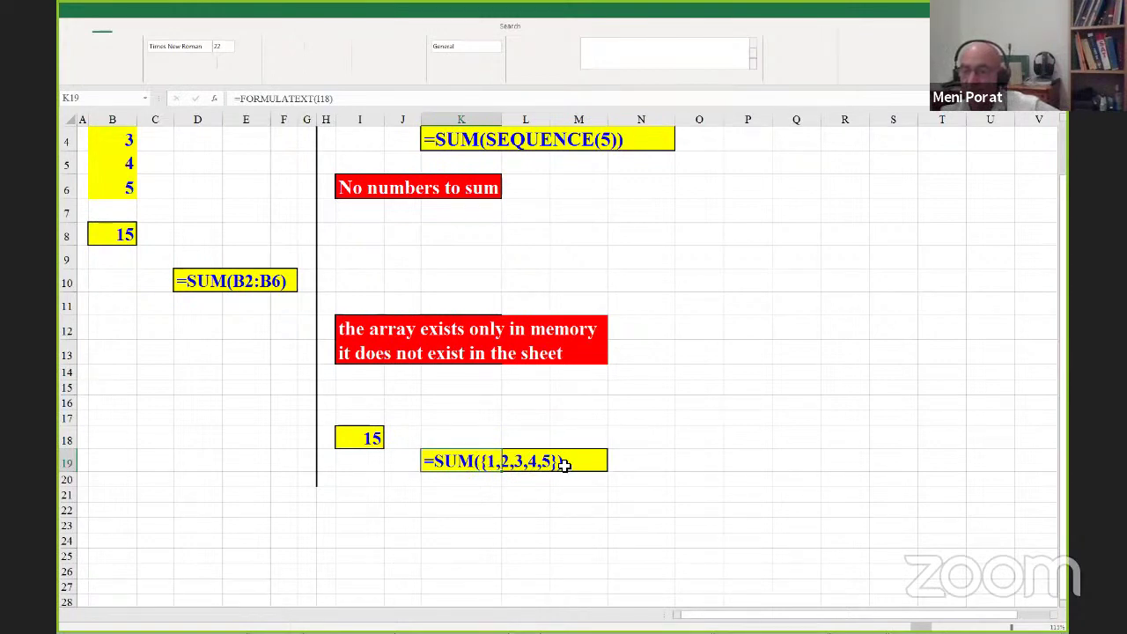
scroll(611, 426, down, 2)
scroll(616, 433, up, 1)
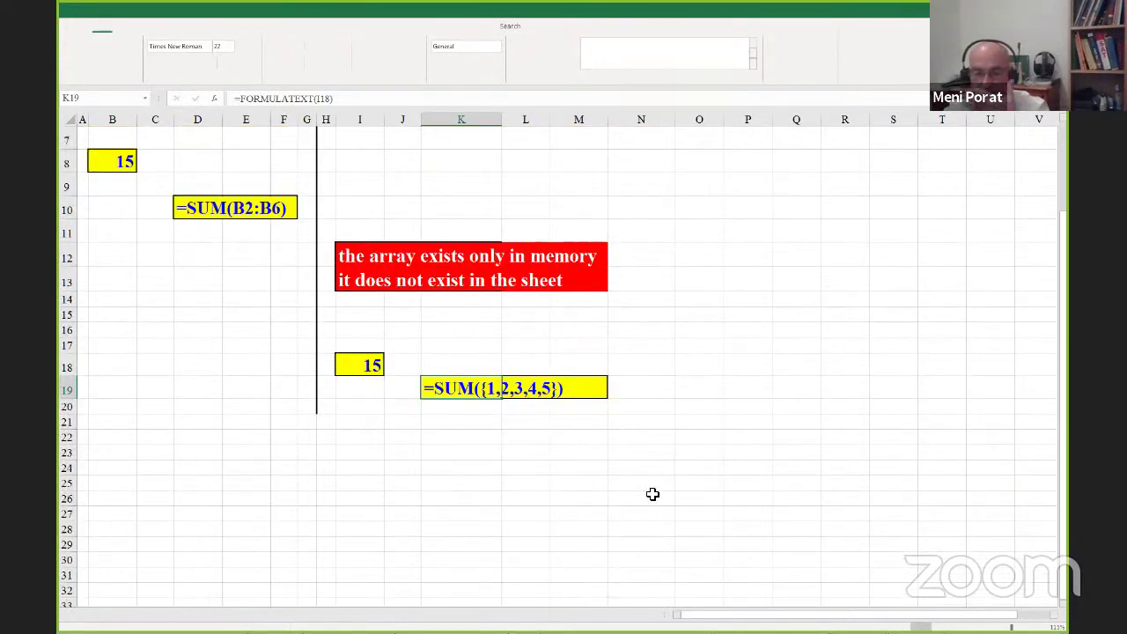
scroll(818, 610, right, 1)
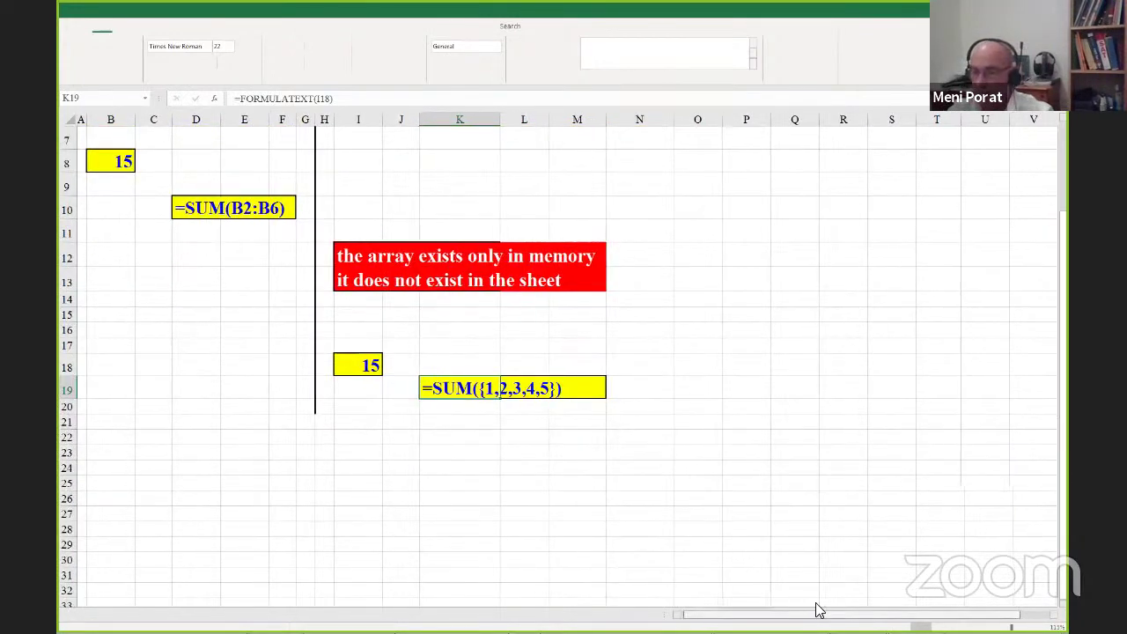
scroll(817, 608, right, 2)
scroll(757, 607, left, 2)
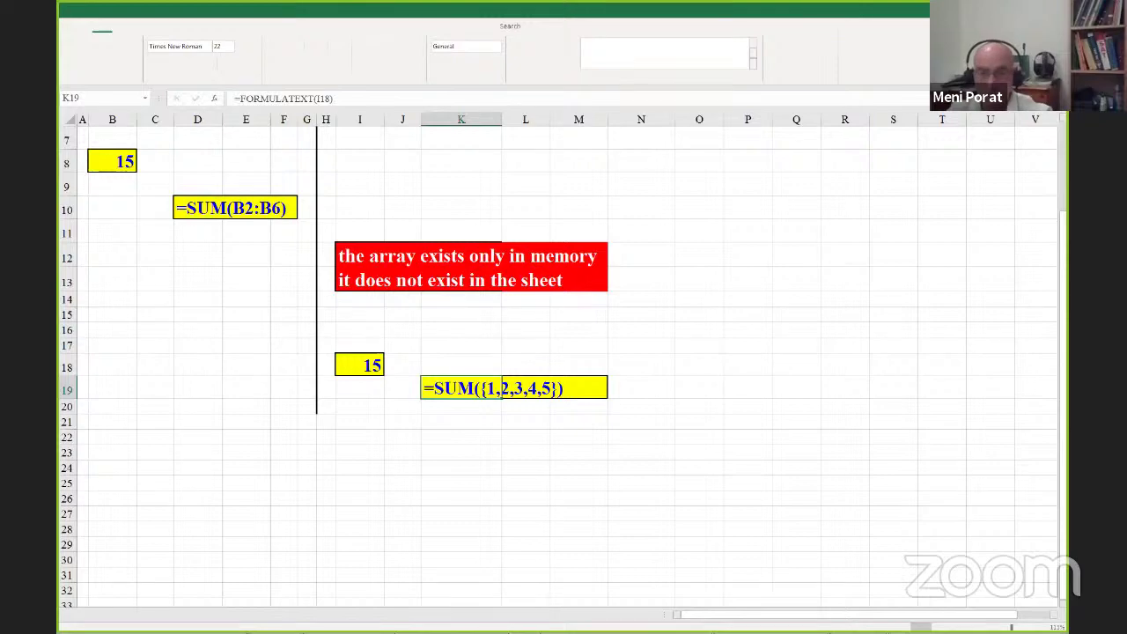
key(alt+Tab)
click(415, 294)
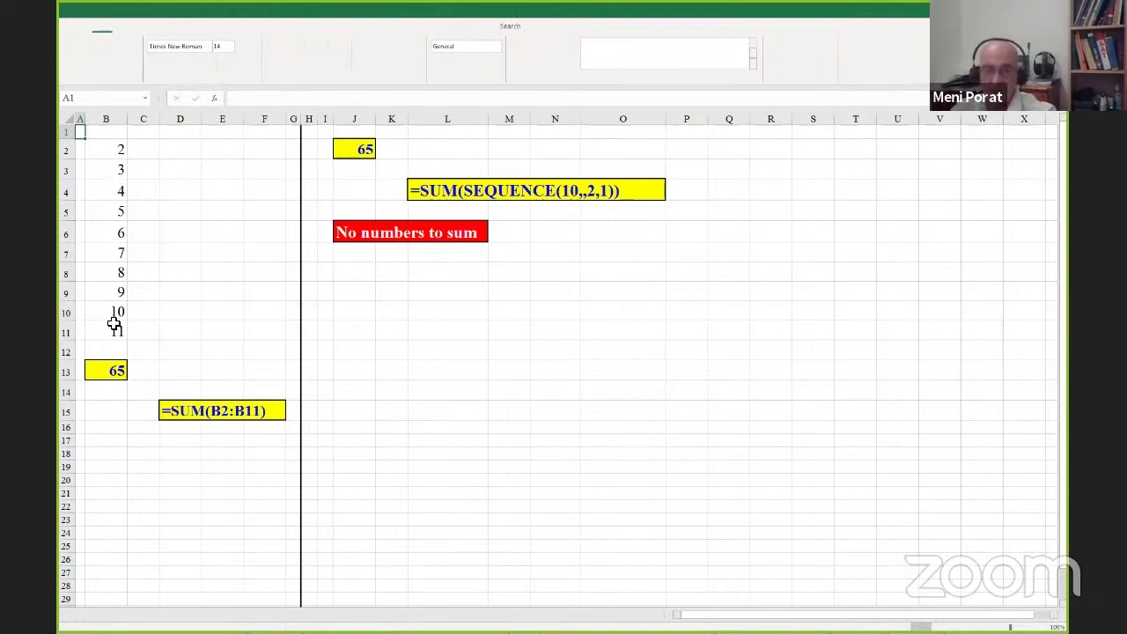
- Confirm B13 holds =SUM(B2:B11) totalling 65, then return to the slideshow
click(117, 371)
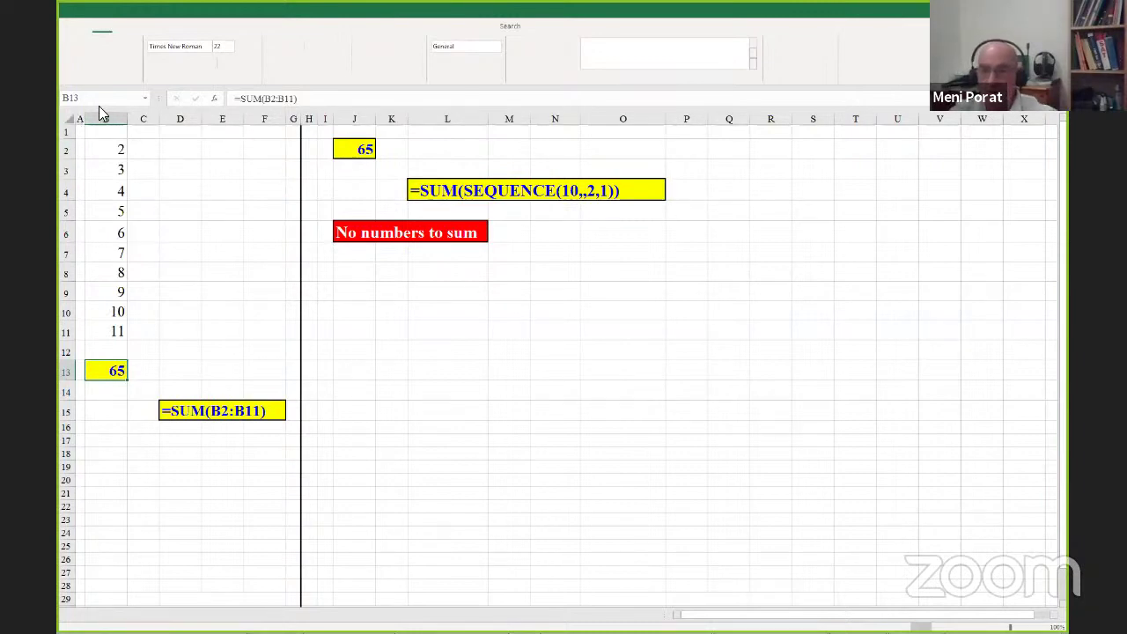
key(alt+Tab)
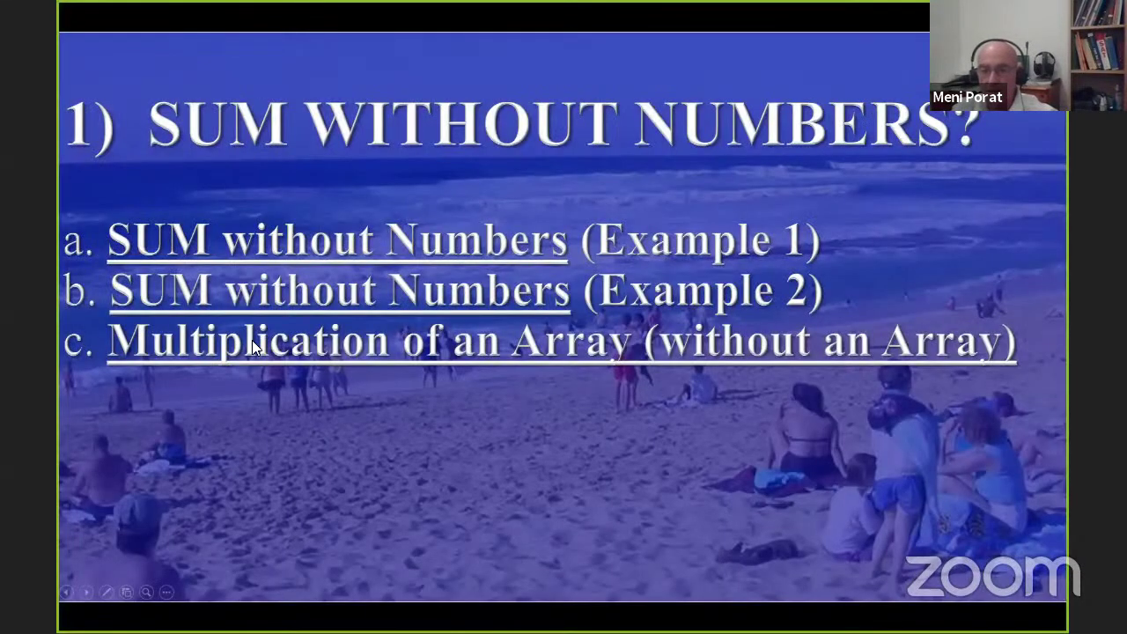
- Open the Multiplication of an Array sheet and review D2, PRODUCT(D2:H2) and SUMPRODUCT examples
click(123, 322)
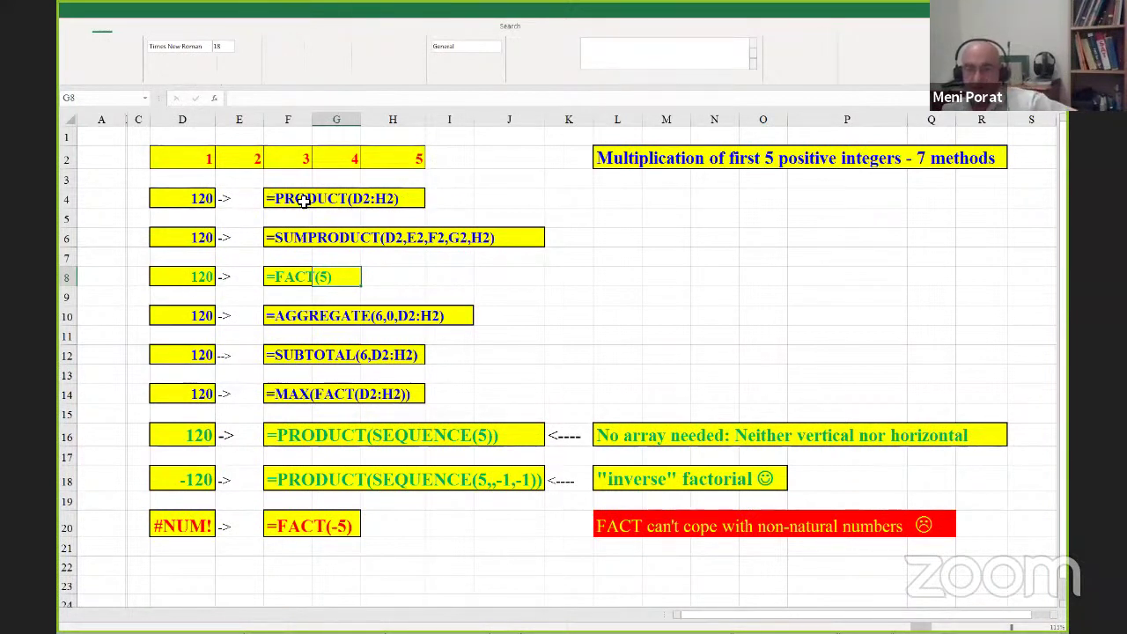
click(208, 154)
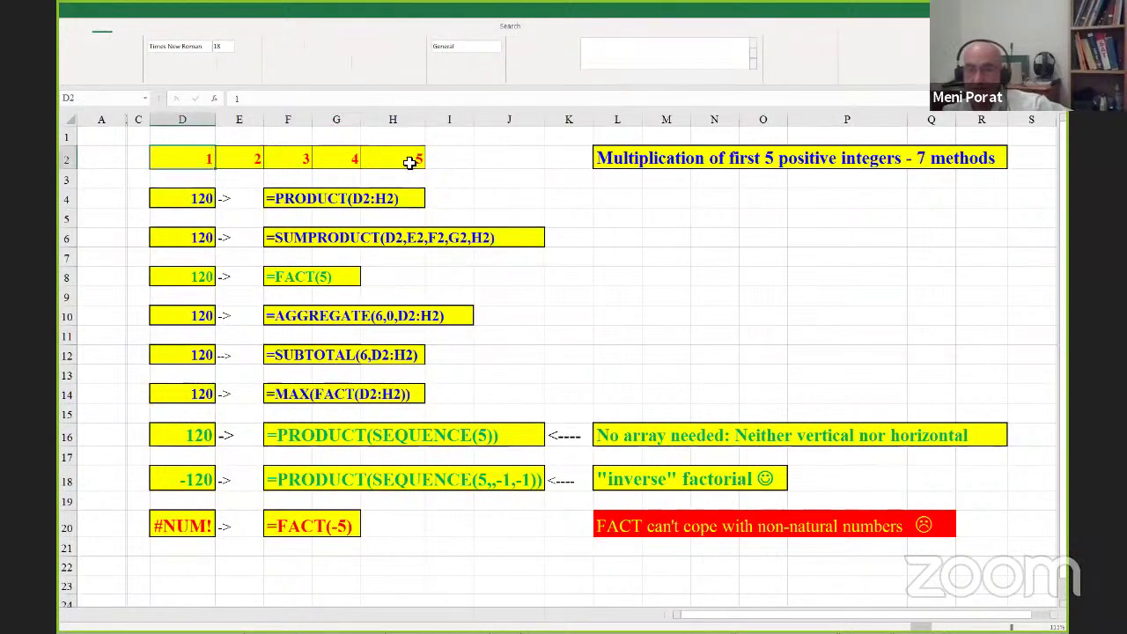
click(336, 200)
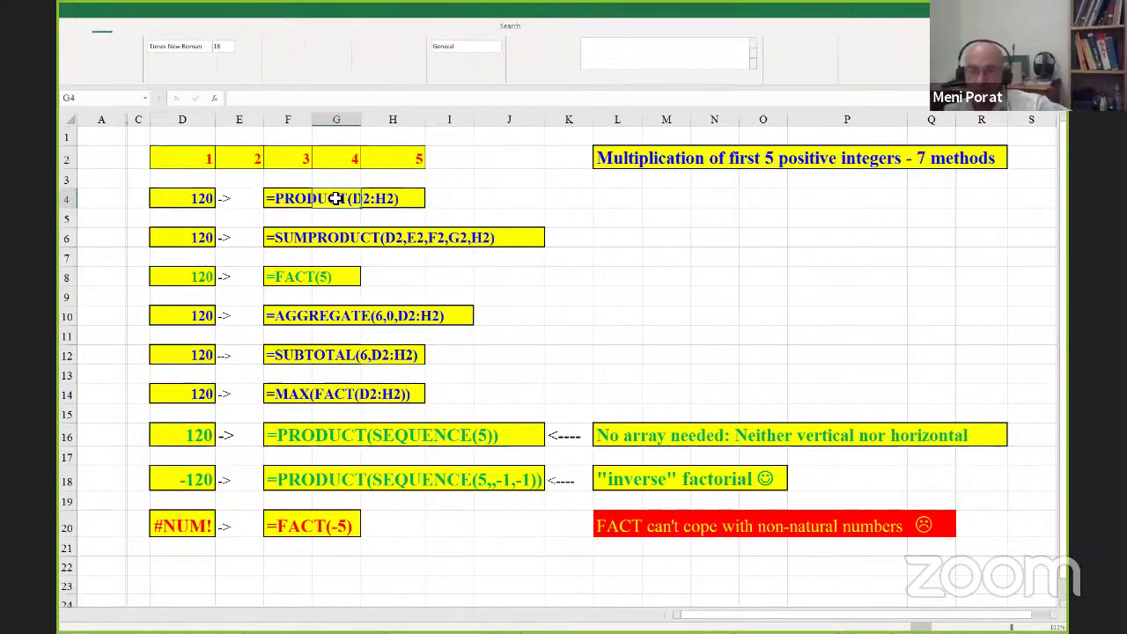
click(334, 235)
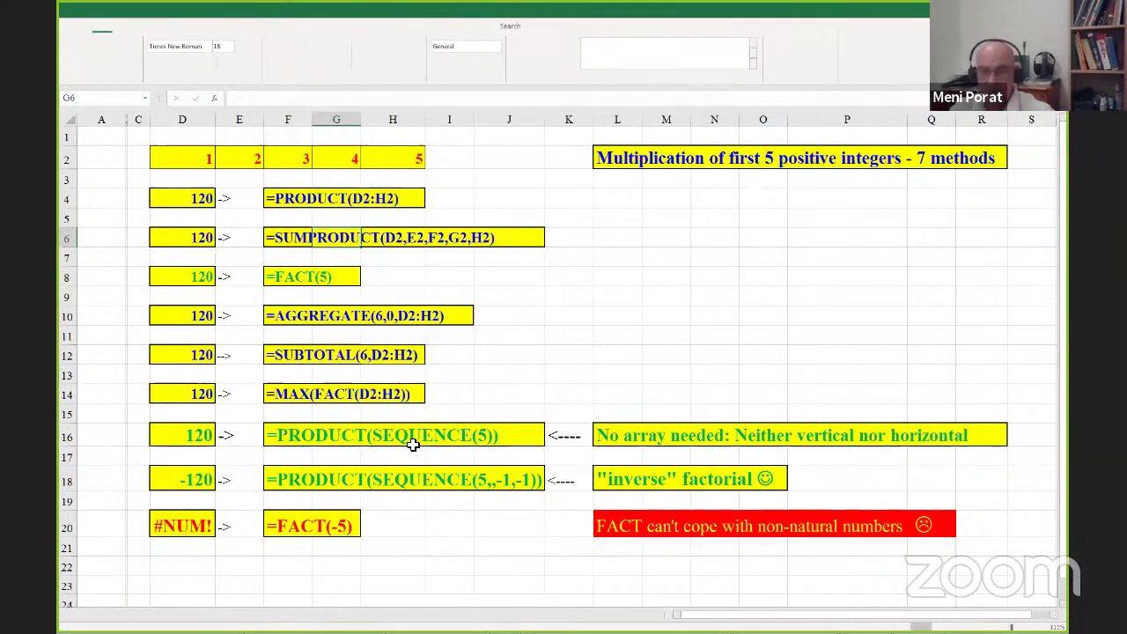
- Review FACT(5), PRODUCT(SEQUENCE(5)), FACT(-5) and inverse factorial formulas, then advance to slide 2
click(309, 280)
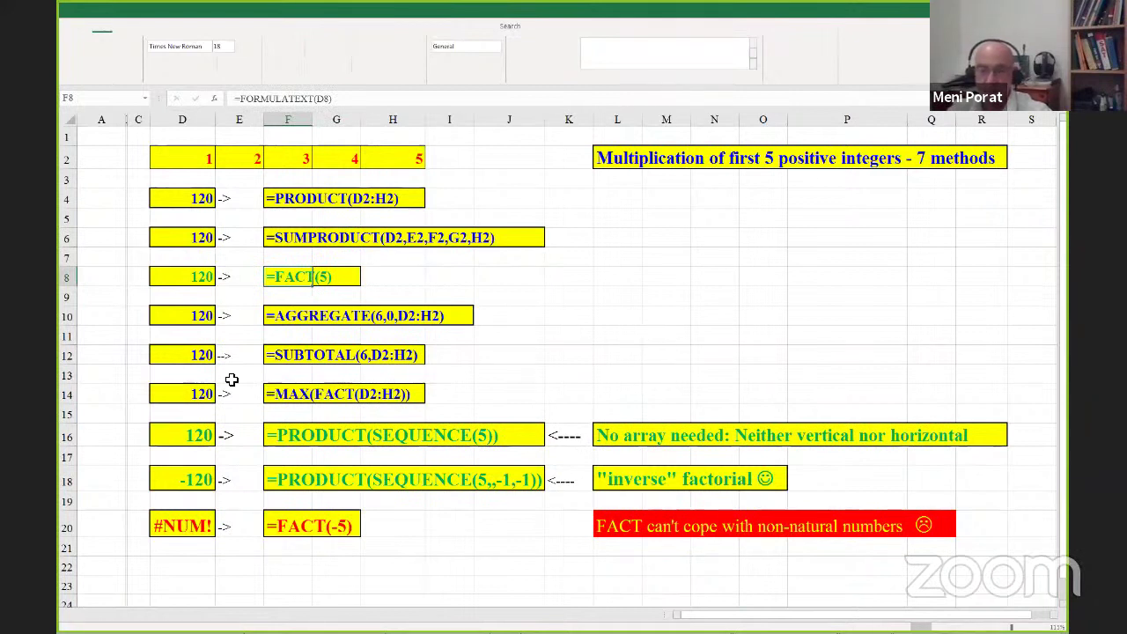
drag(301, 433, 429, 431)
click(303, 435)
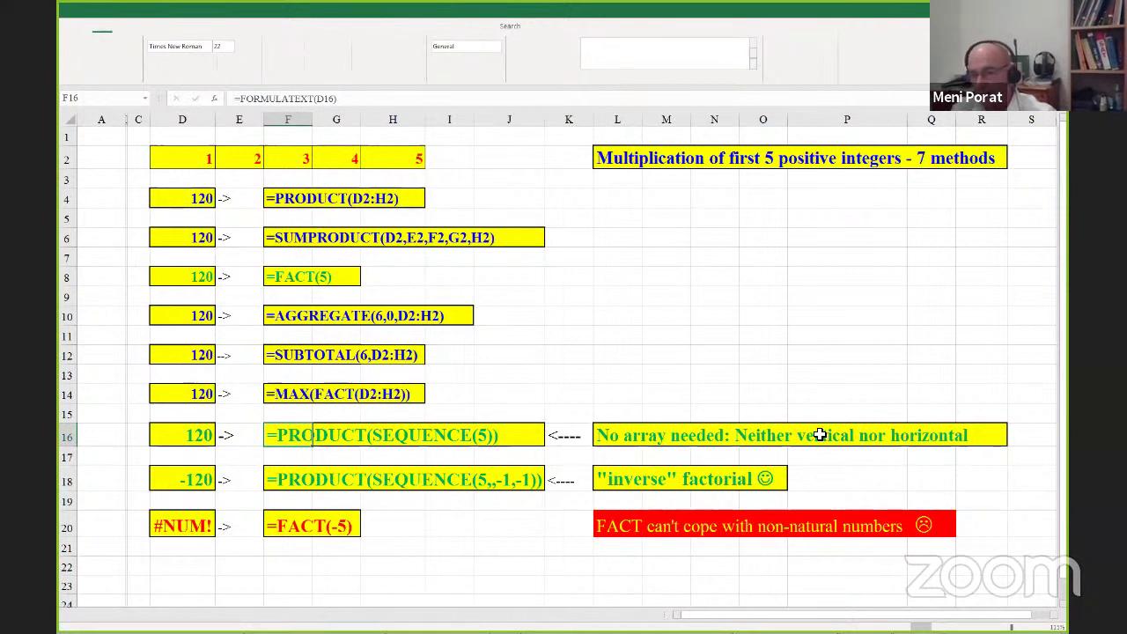
click(207, 439)
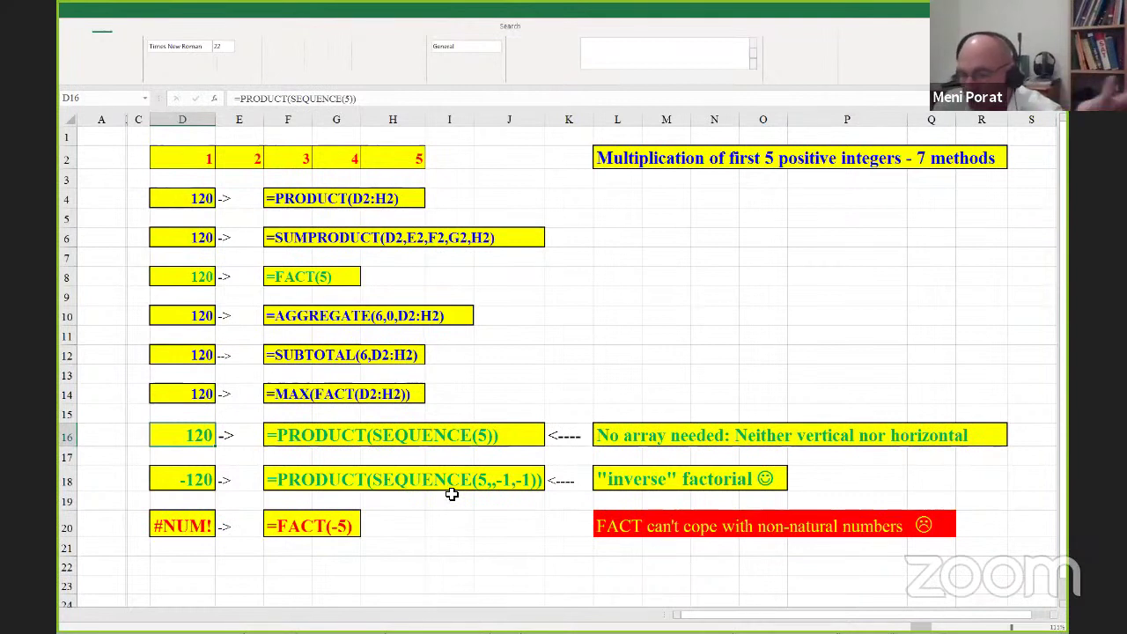
click(310, 526)
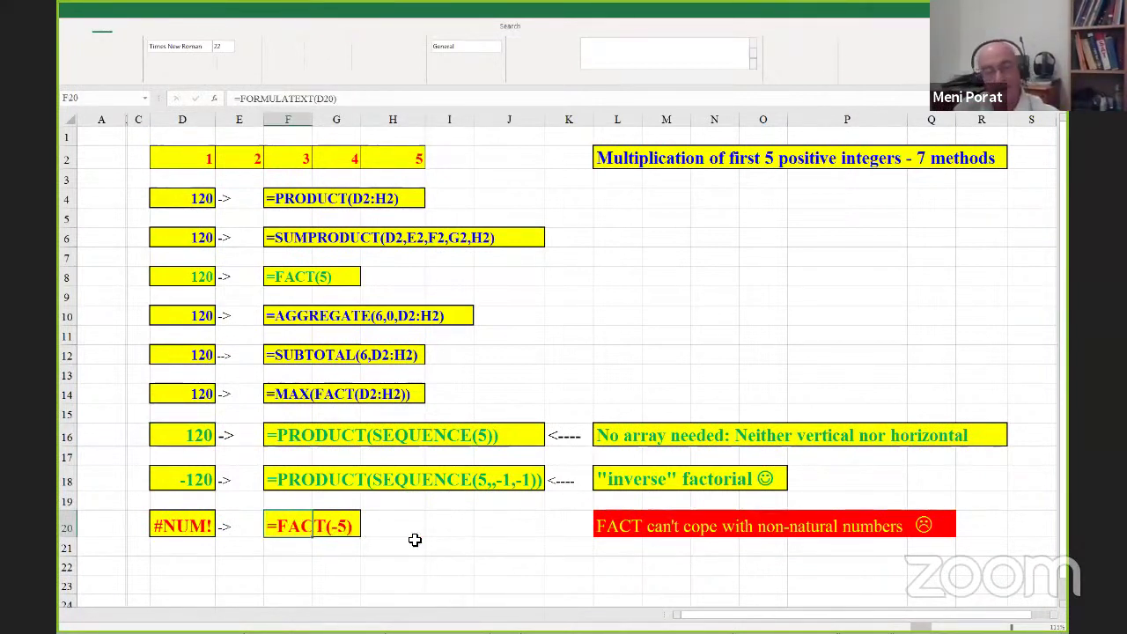
click(164, 533)
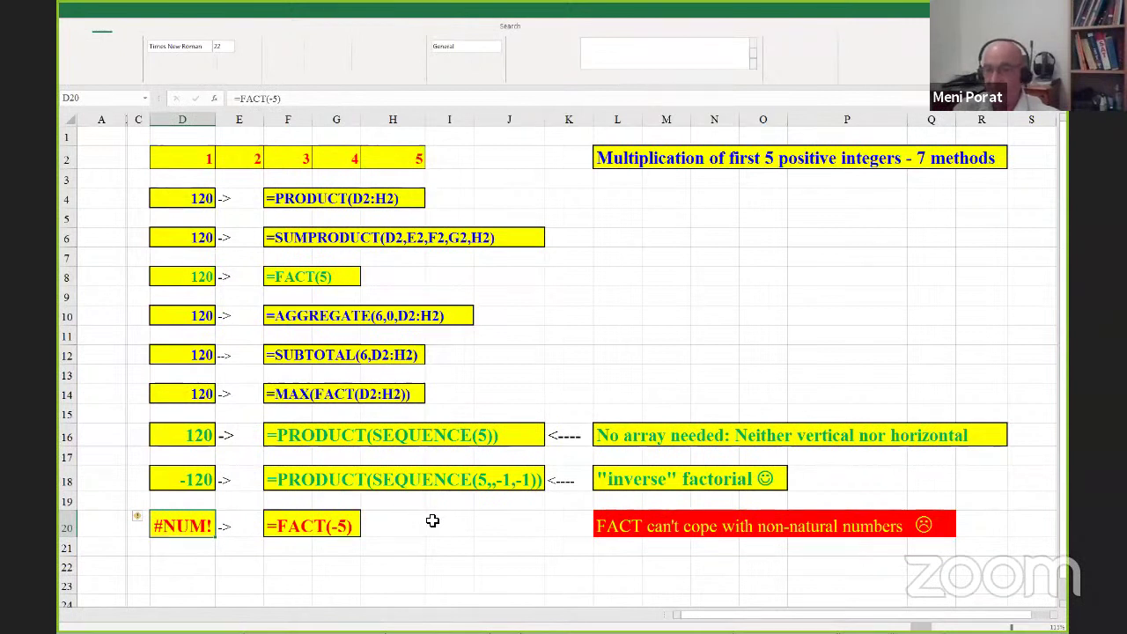
click(159, 479)
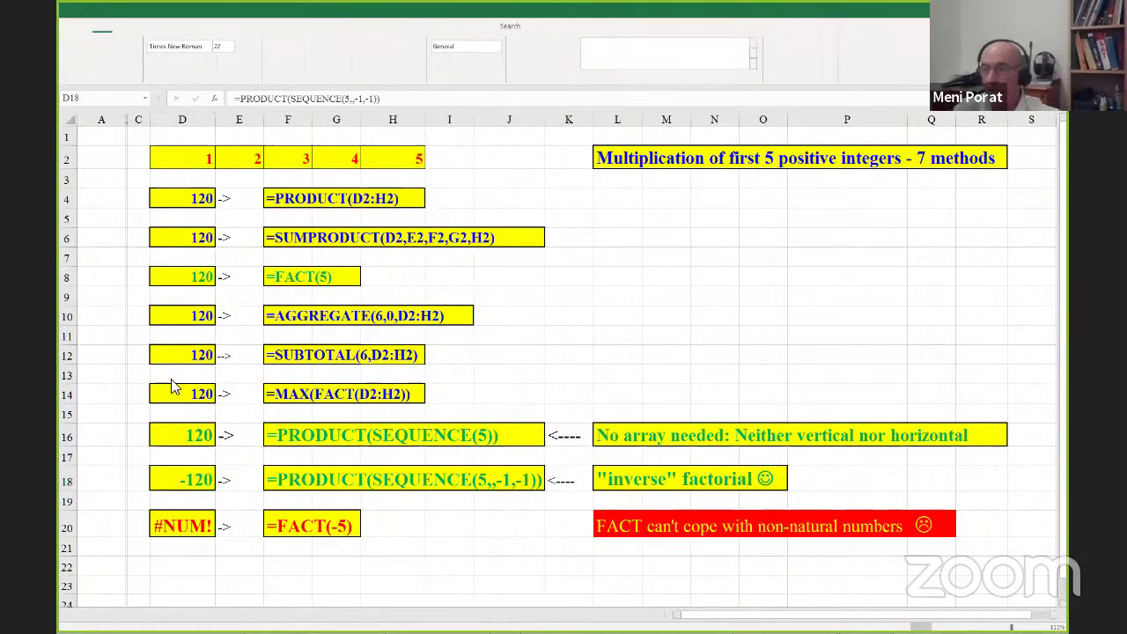
key(alt+Tab)
key(Right)
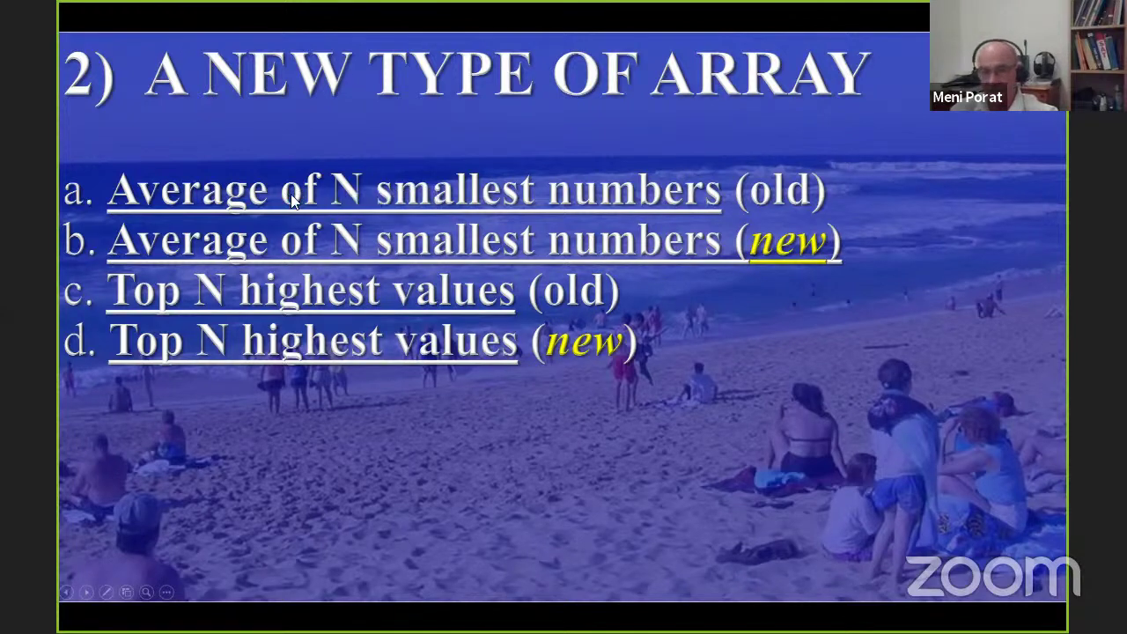
- View the old-method average of smallest numbers, then open the new-method sheet
click(325, 282)
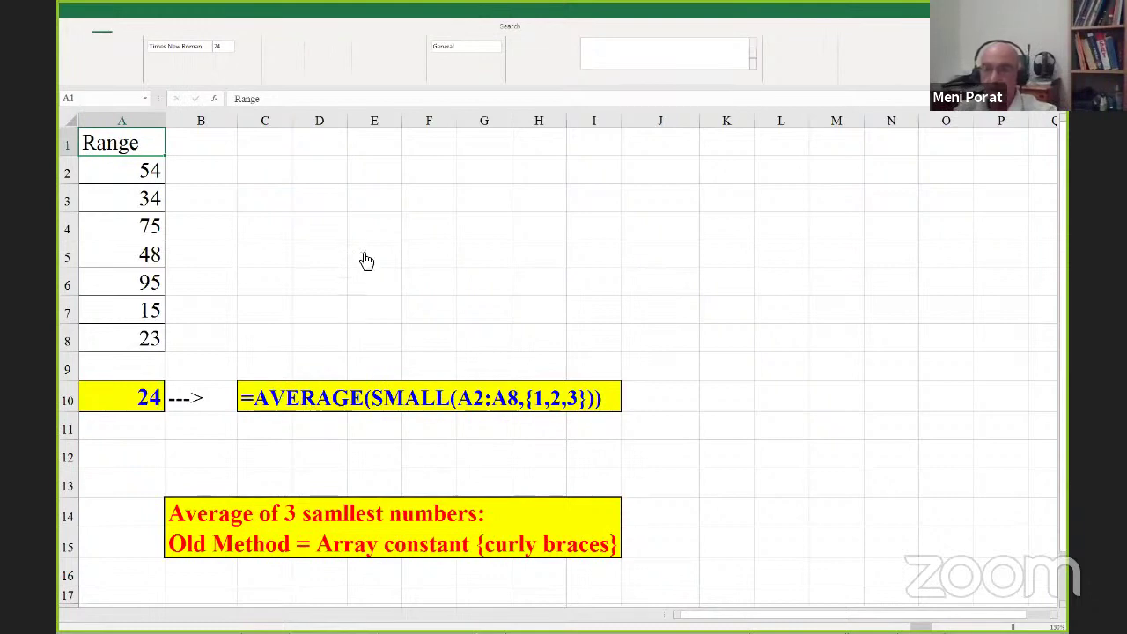
key(alt+Tab)
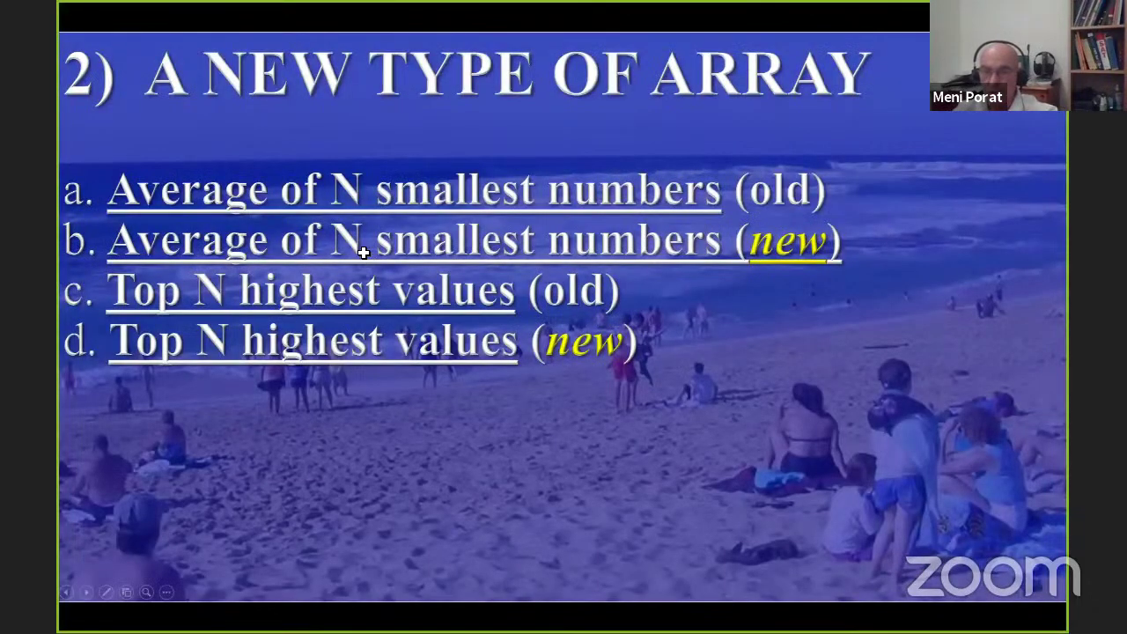
click(363, 251)
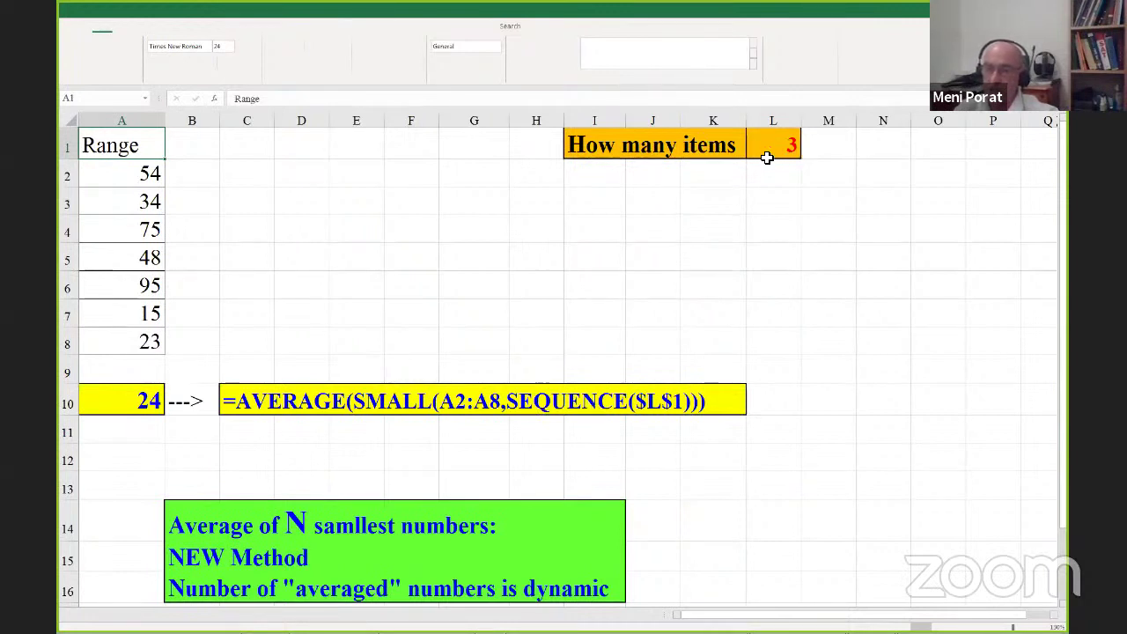
- Change How many items in L1 to 4, then 5, giving an average of 34.8
click(768, 153)
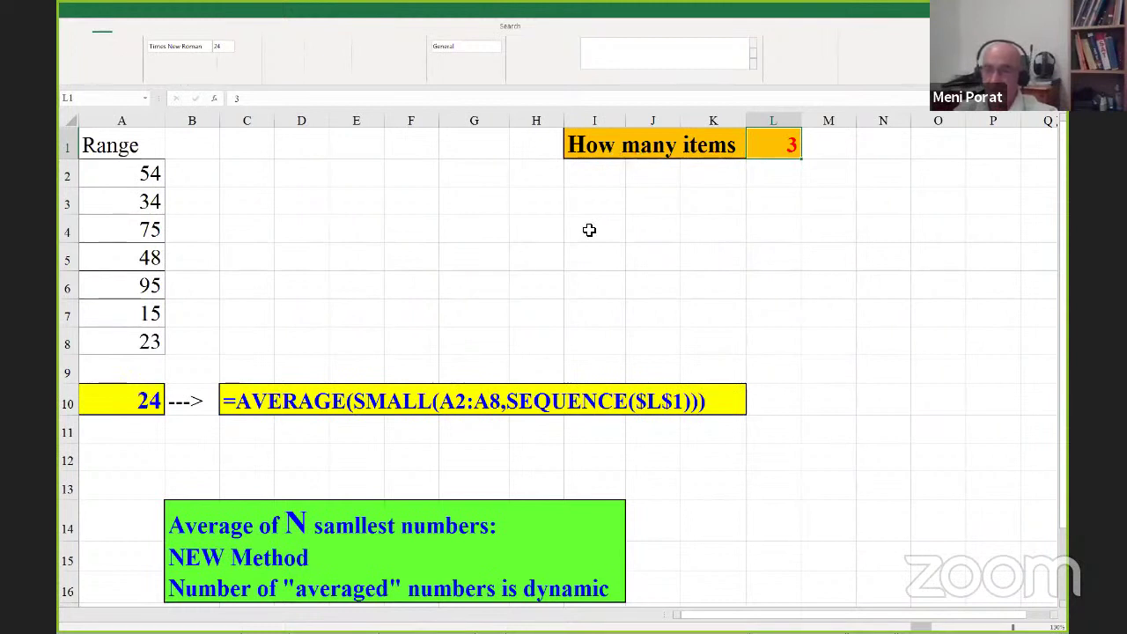
double_click(757, 146)
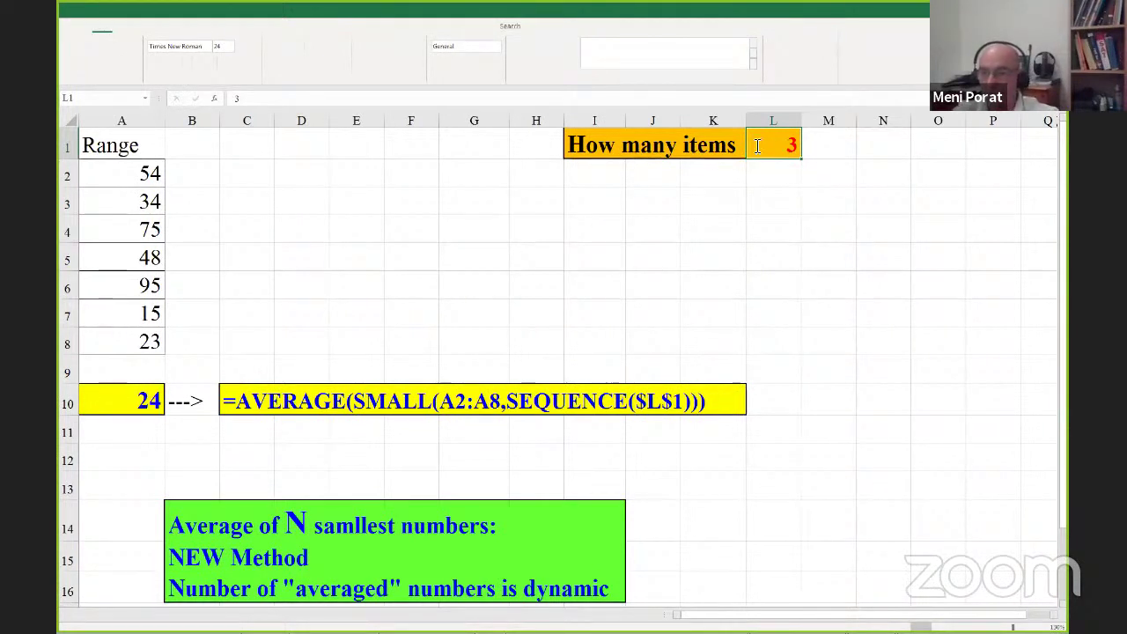
text(4)
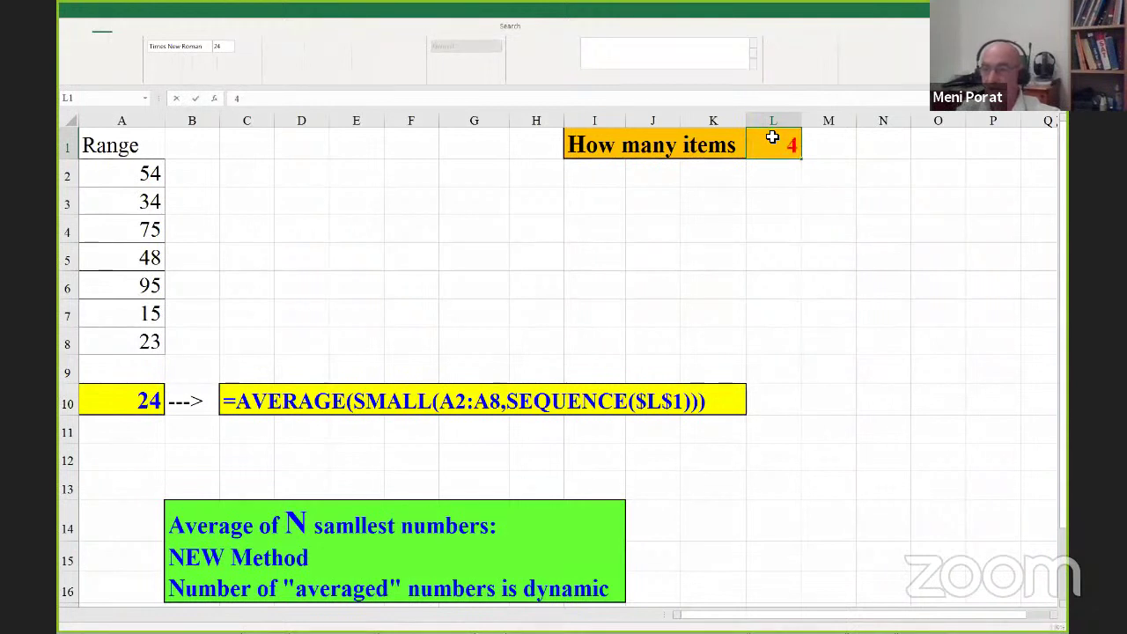
key(Return)
click(772, 137)
text(5)
key(Return)
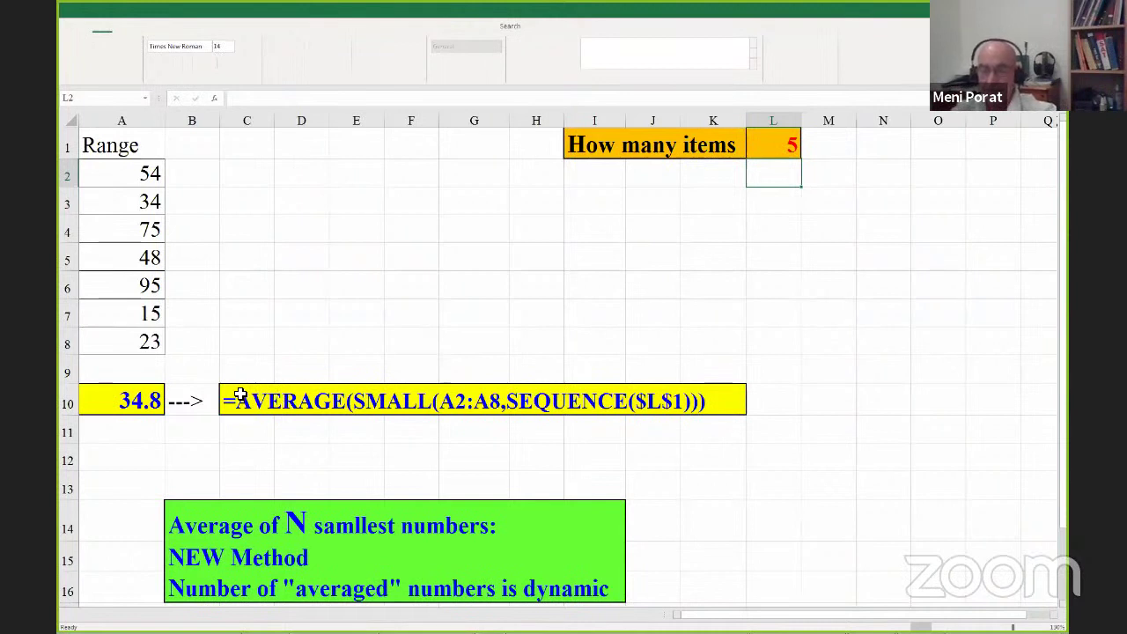
click(689, 206)
drag(772, 144, 772, 173)
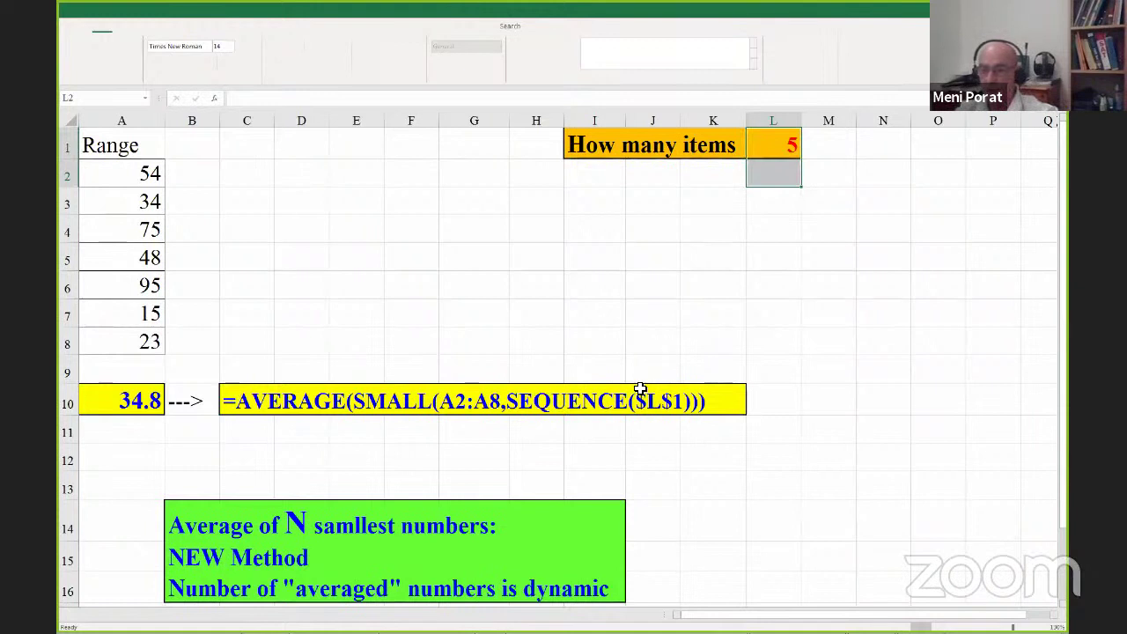
scroll(531, 470, down, 1)
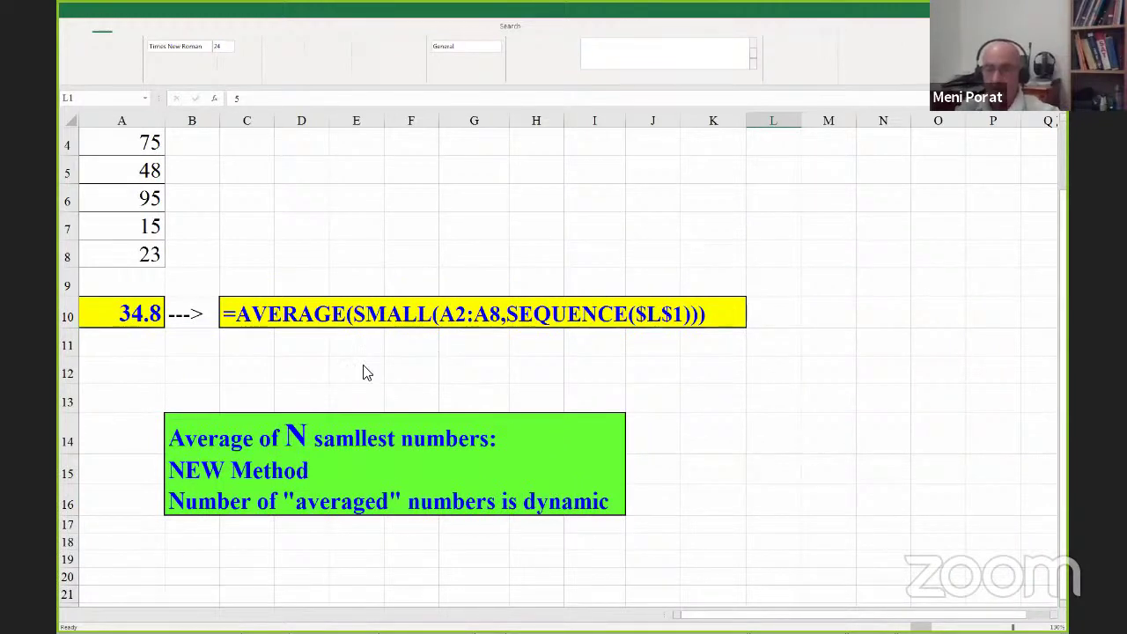
key(alt+Tab)
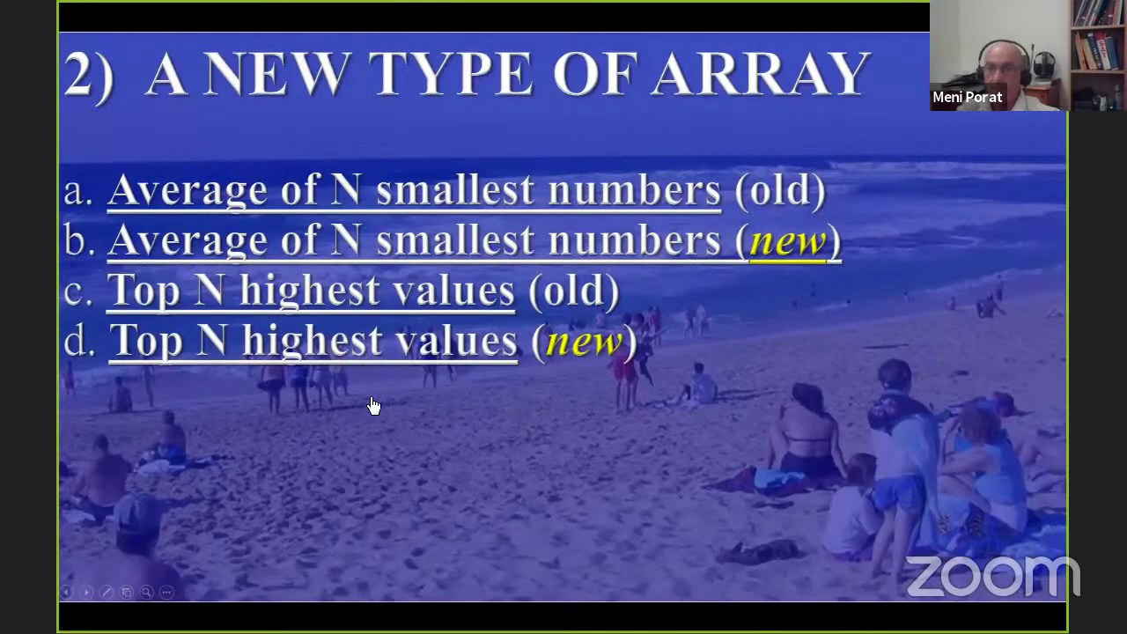
- Advance the slideshow to the '3) MANIPULATING TEXT' slide
key(Right)
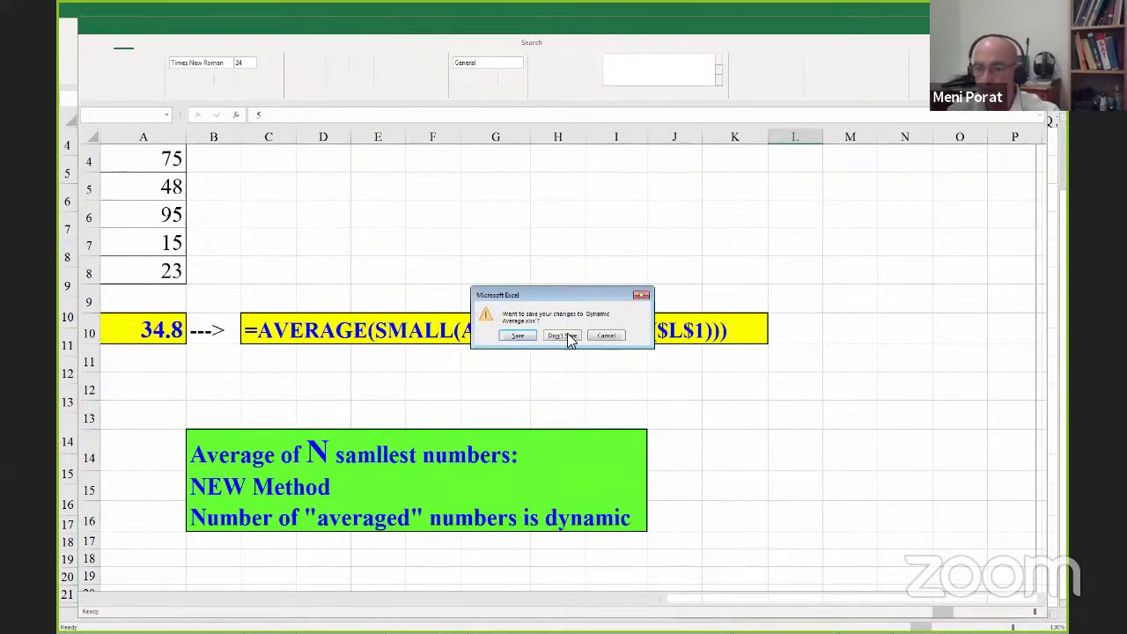
- Close Dynamic Average, the multiplication and SUM without Numbers workbooks unsaved, then show the desktop
click(561, 336)
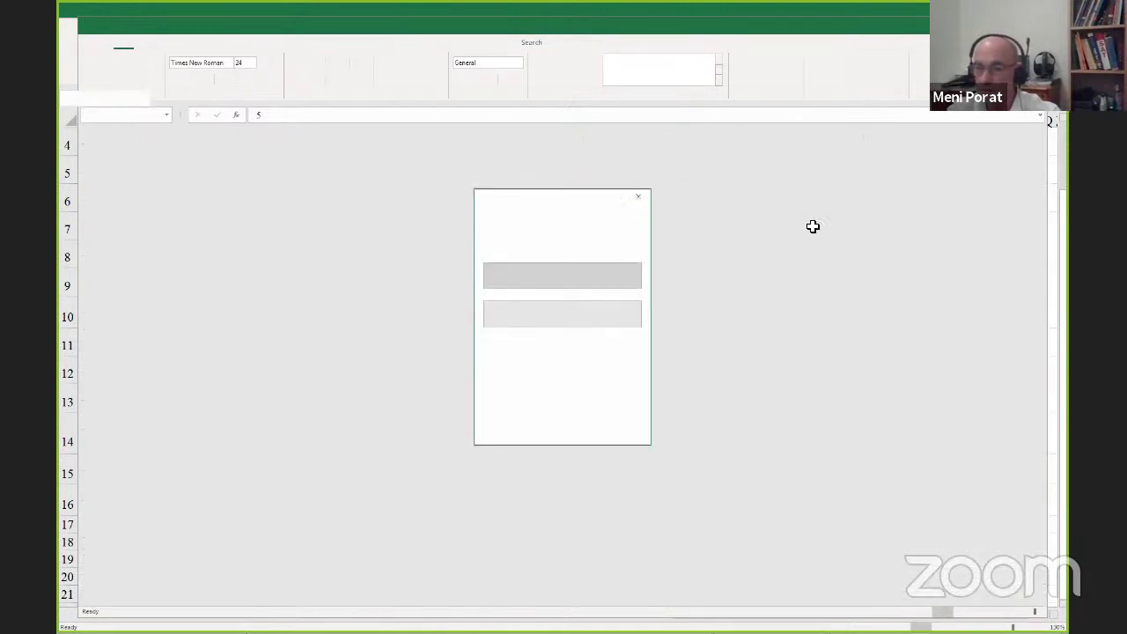
key(alt+Tab)
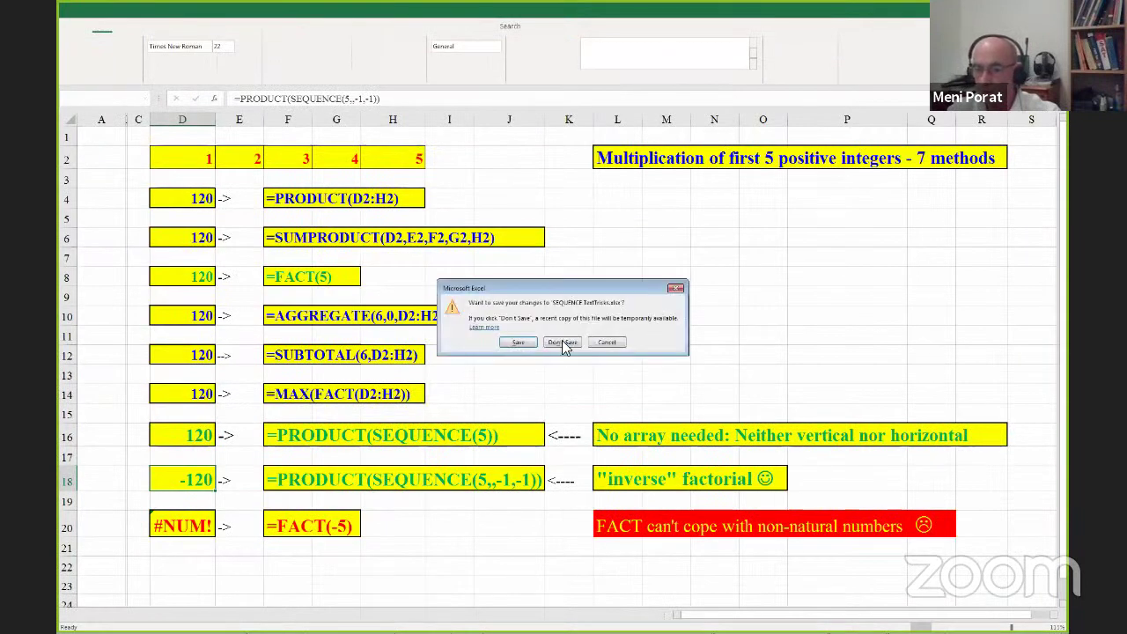
click(562, 342)
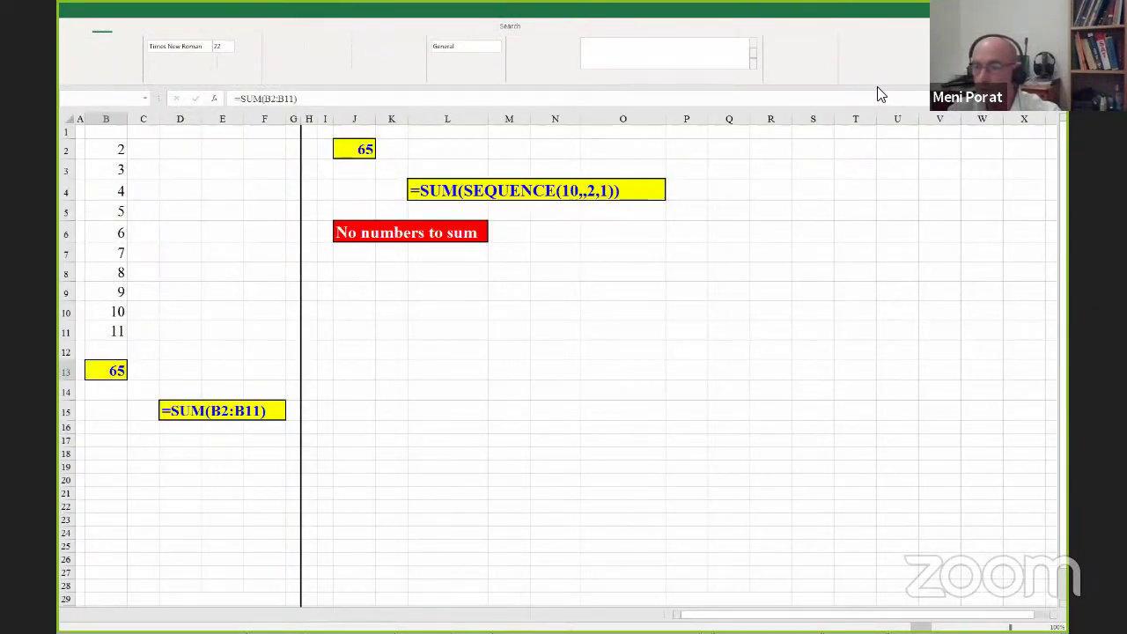
key(ctrl+w)
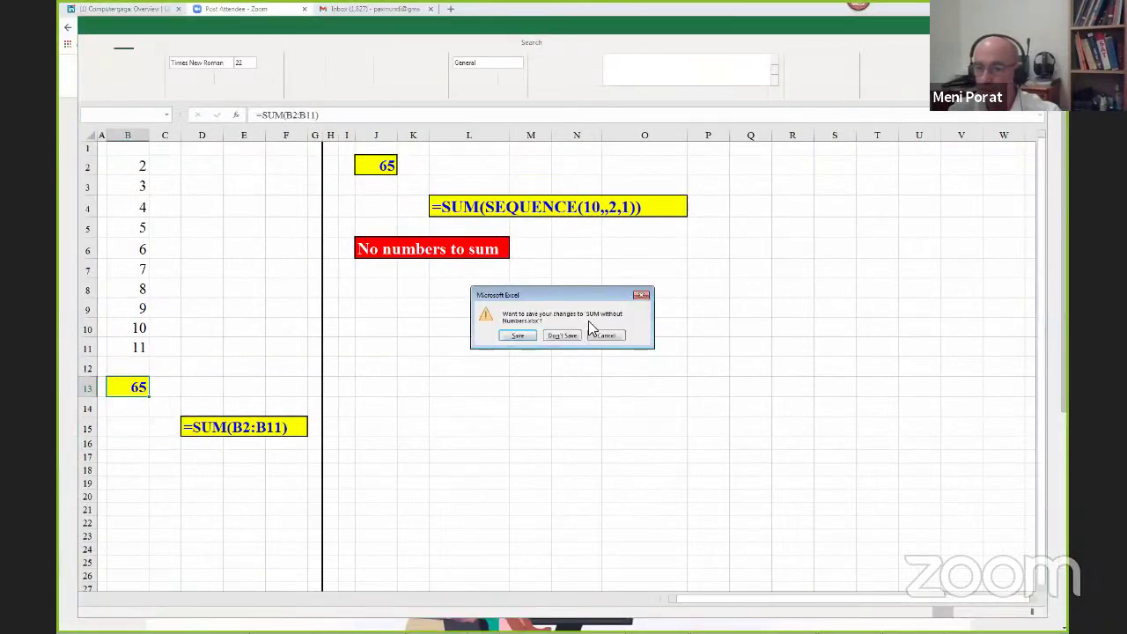
key(alt+Tab)
key(alt+Tab)
key(alt+Tab)
key(alt+Tab)
key(alt+Tab)
key(alt+Tab)
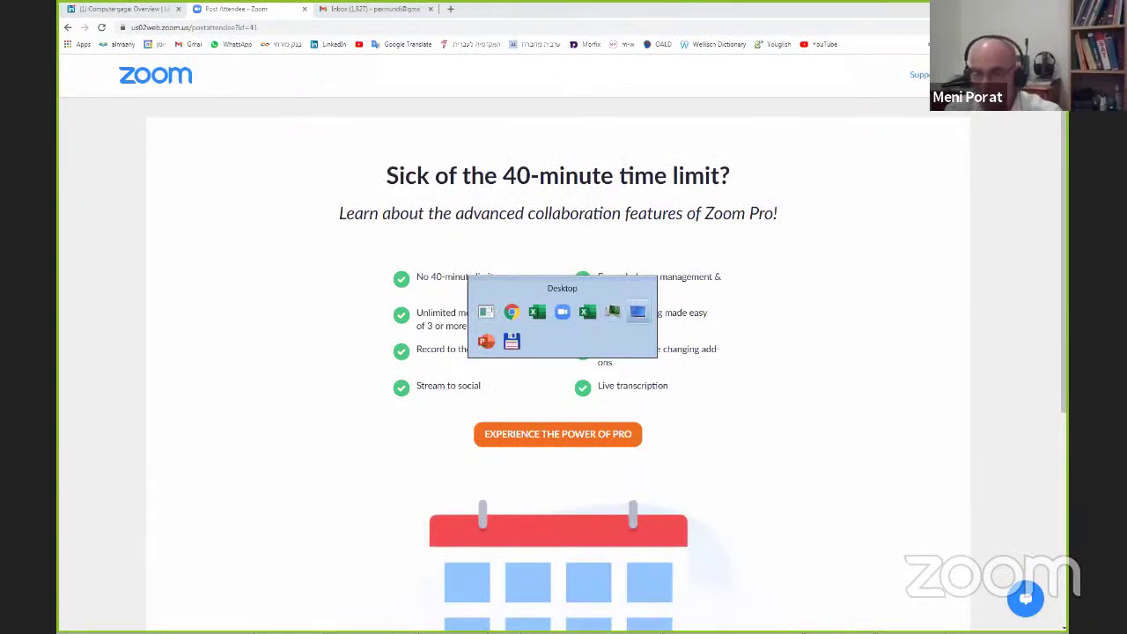
key(alt+Tab)
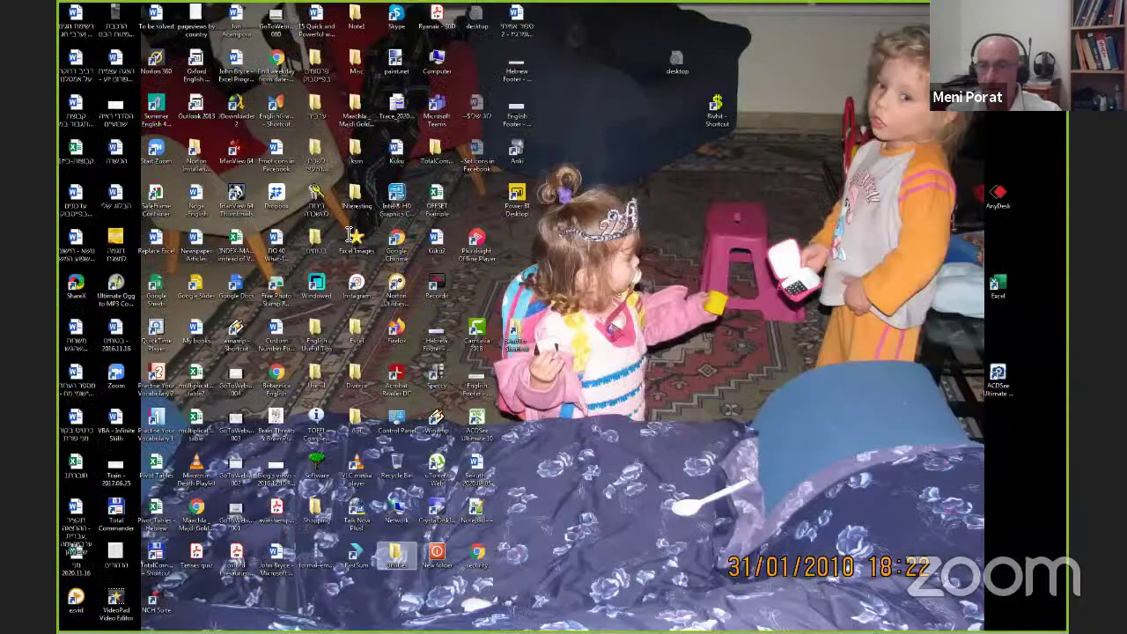
- Follow link a on Manipulating Text to the =LEFT(D1,SEQUENCE(LEN(D1))) example sheet
key(alt+Tab)
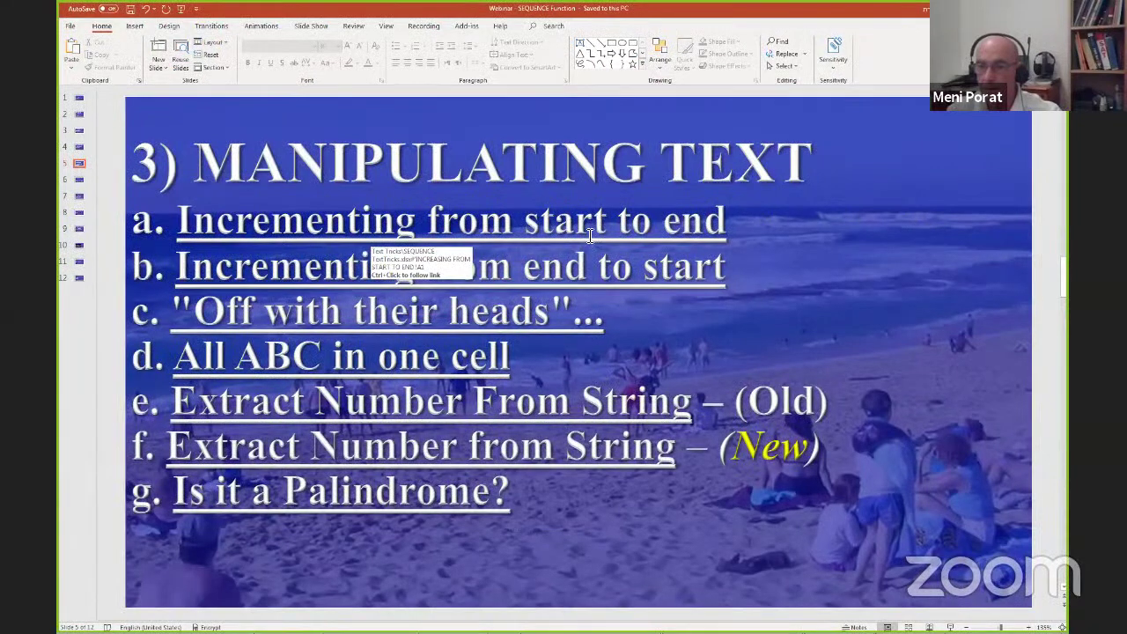
click(517, 261)
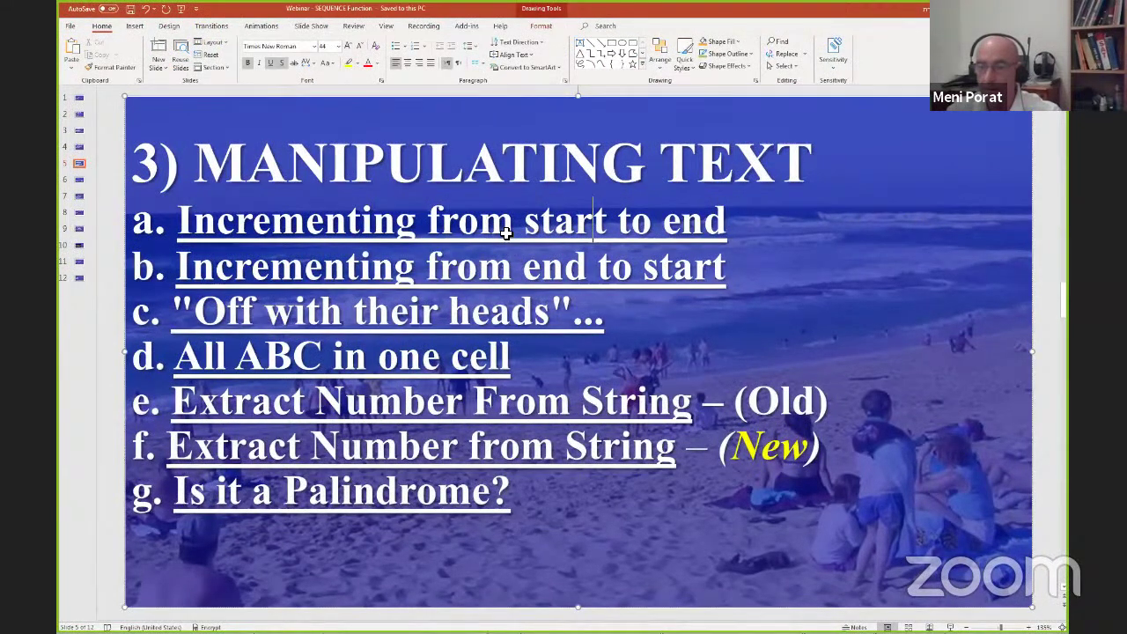
ctrl+click(388, 221)
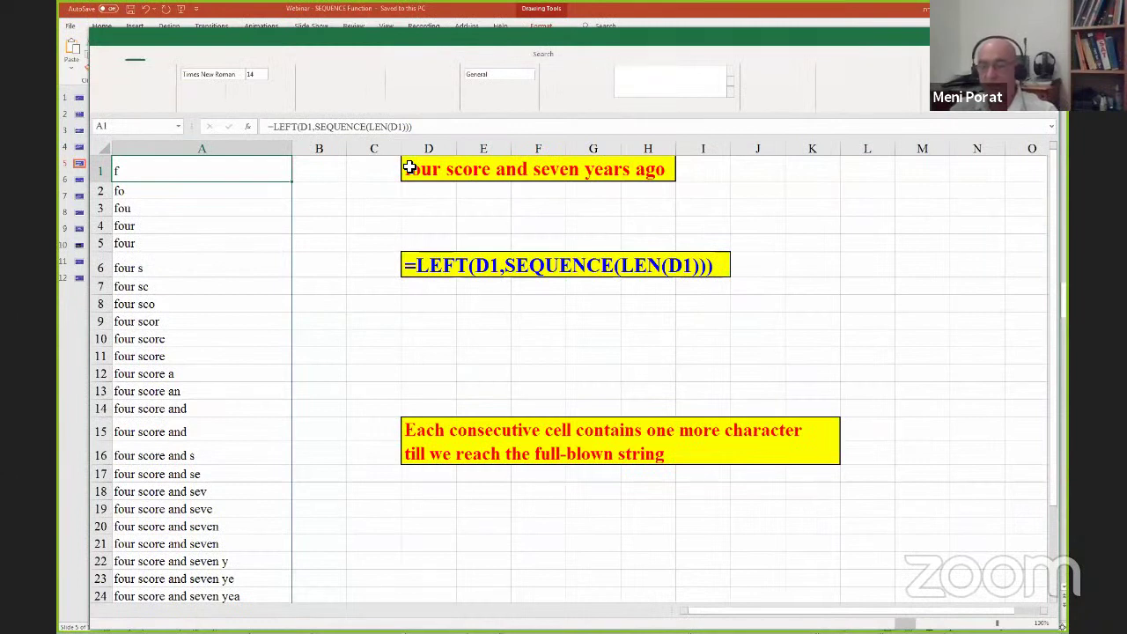
key(ctrl+c)
drag(407, 168, 634, 177)
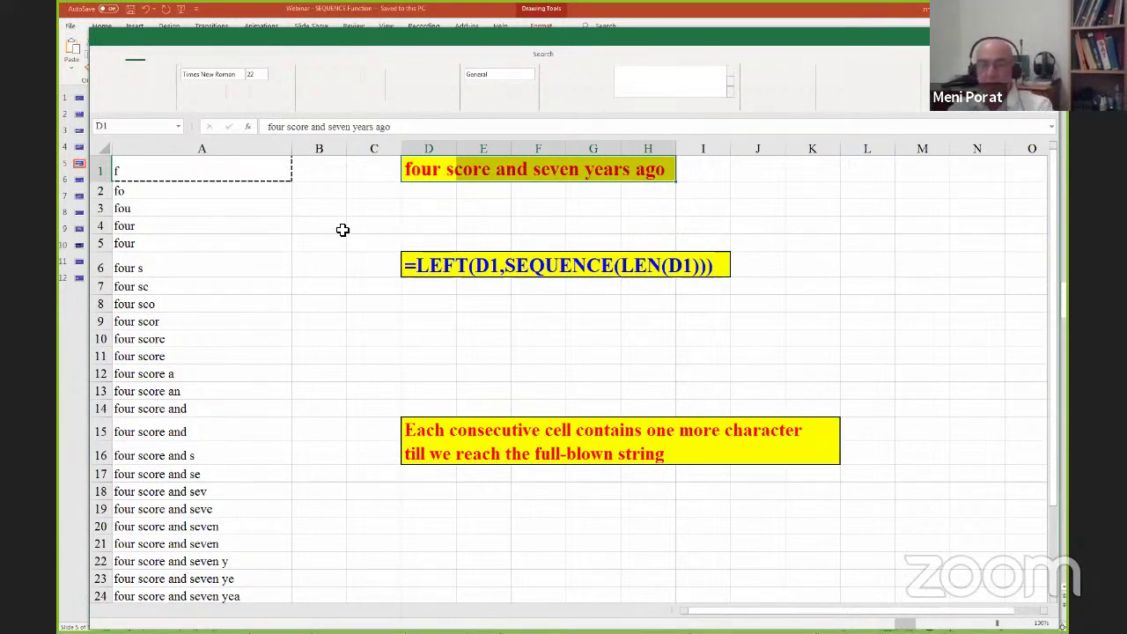
click(426, 173)
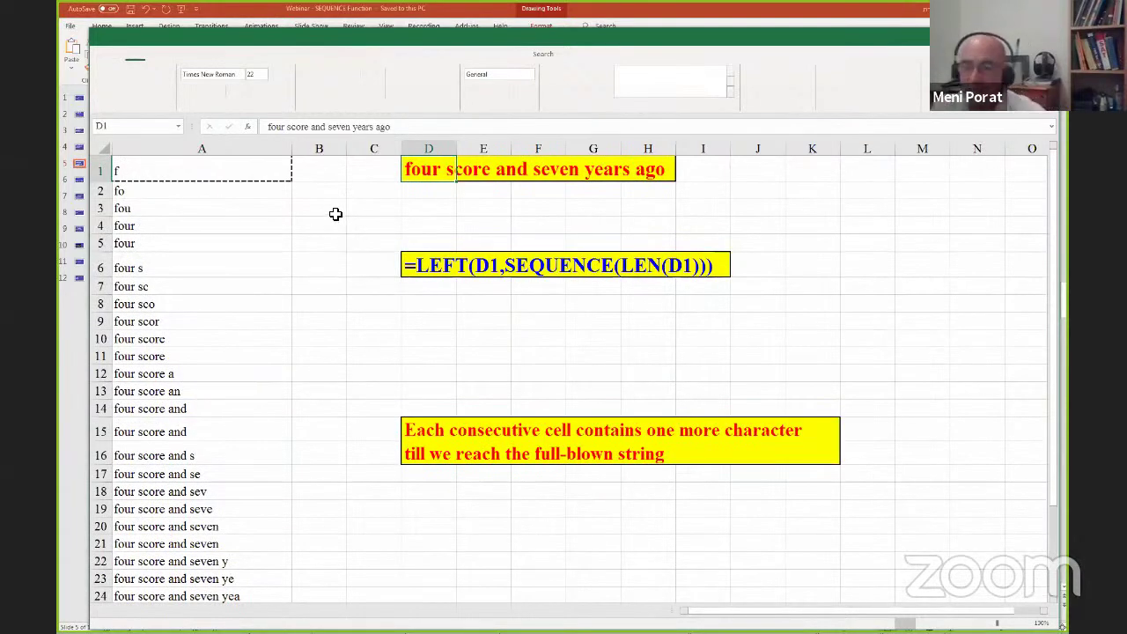
click(428, 260)
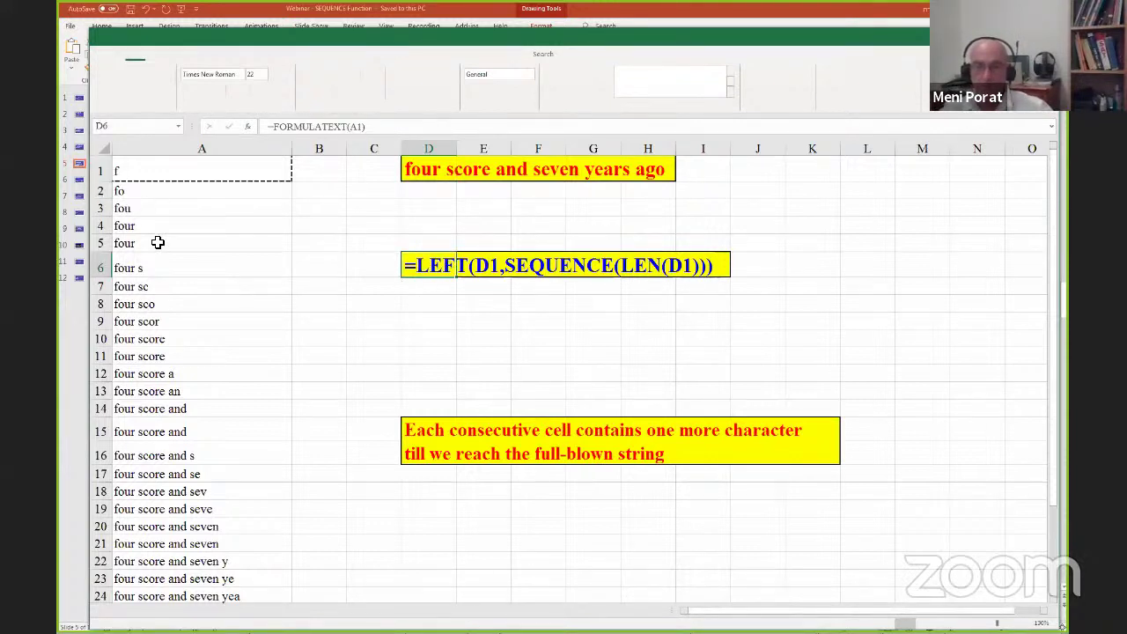
click(201, 146)
key(ctrl+c)
click(428, 168)
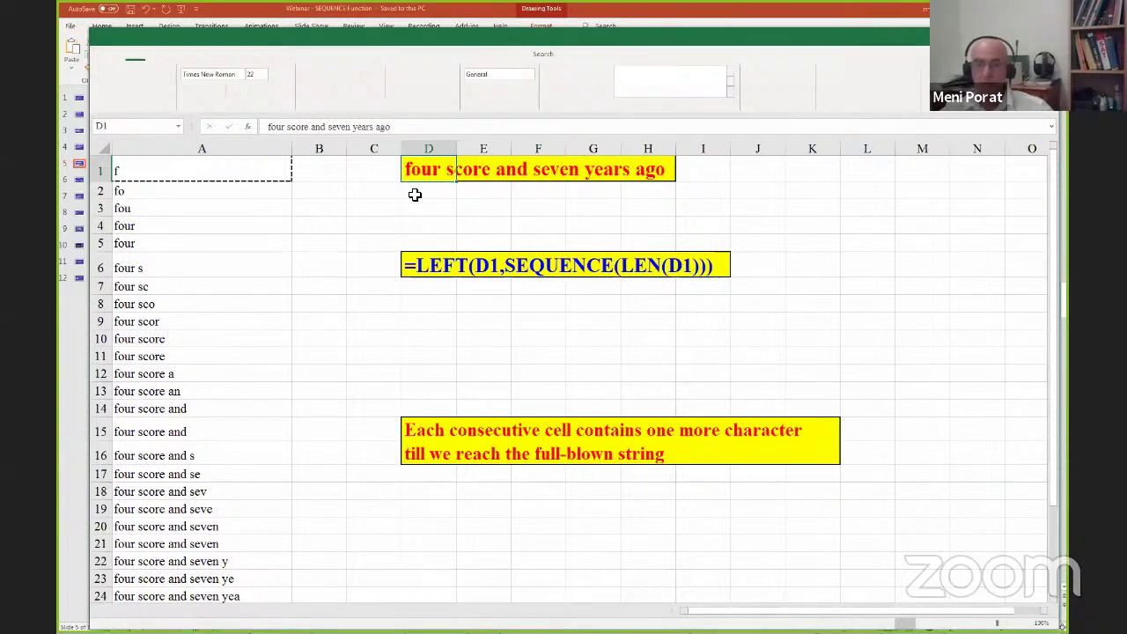
- Inspect the growing LEFT/SEQUENCE prefixes of 'four score and seven years ago' in cells A1 through A4
scroll(164, 179, down, 2)
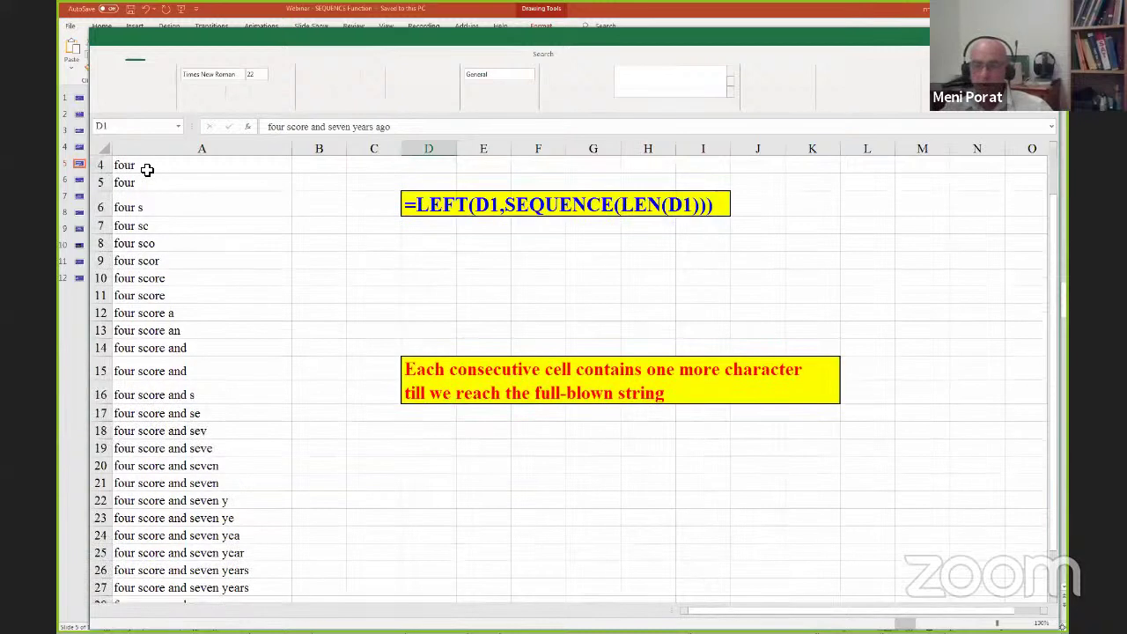
scroll(144, 169, up, 2)
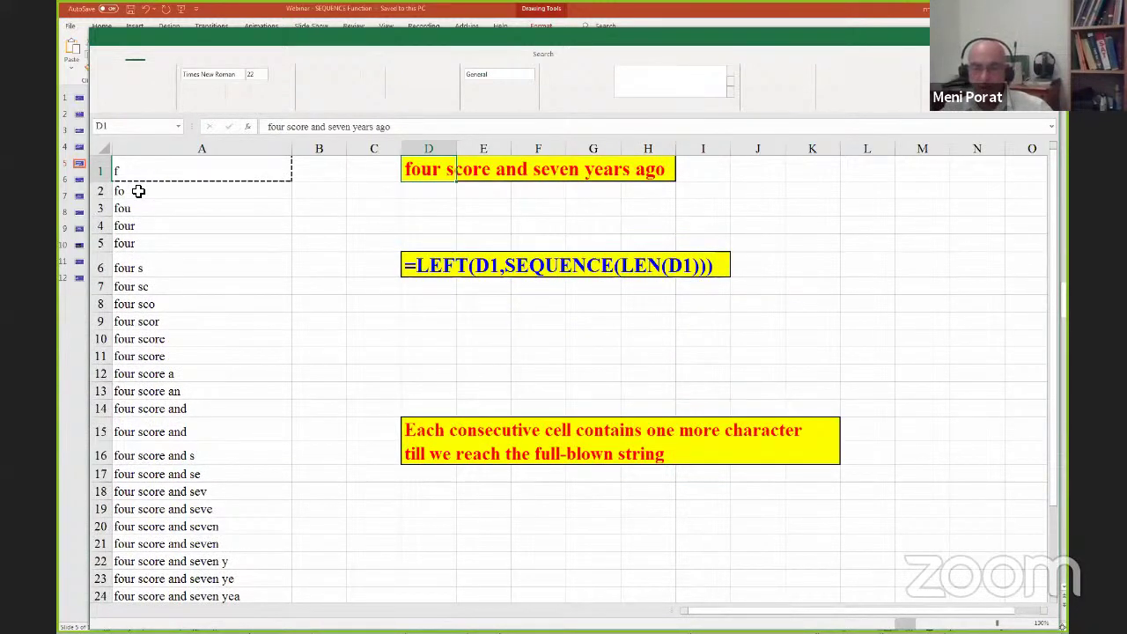
click(138, 191)
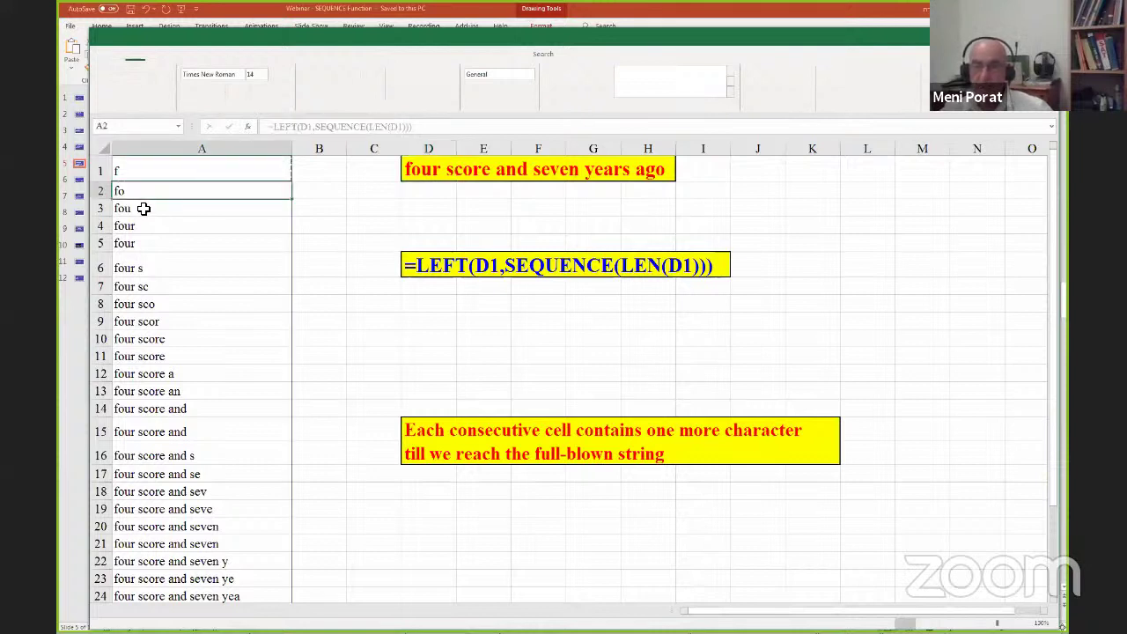
click(149, 210)
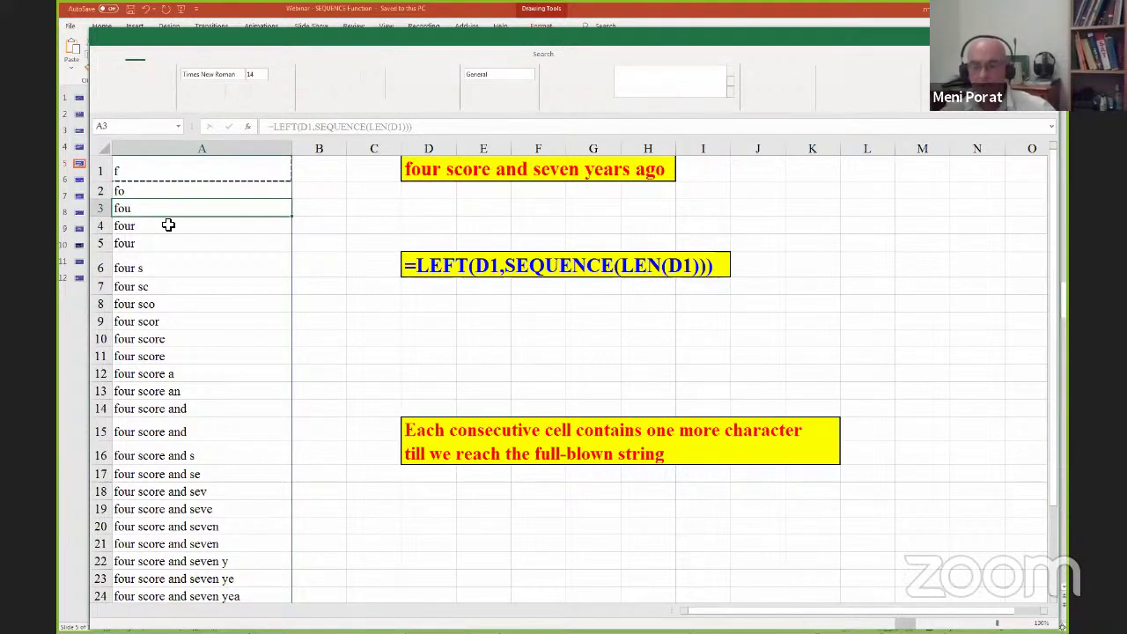
click(164, 174)
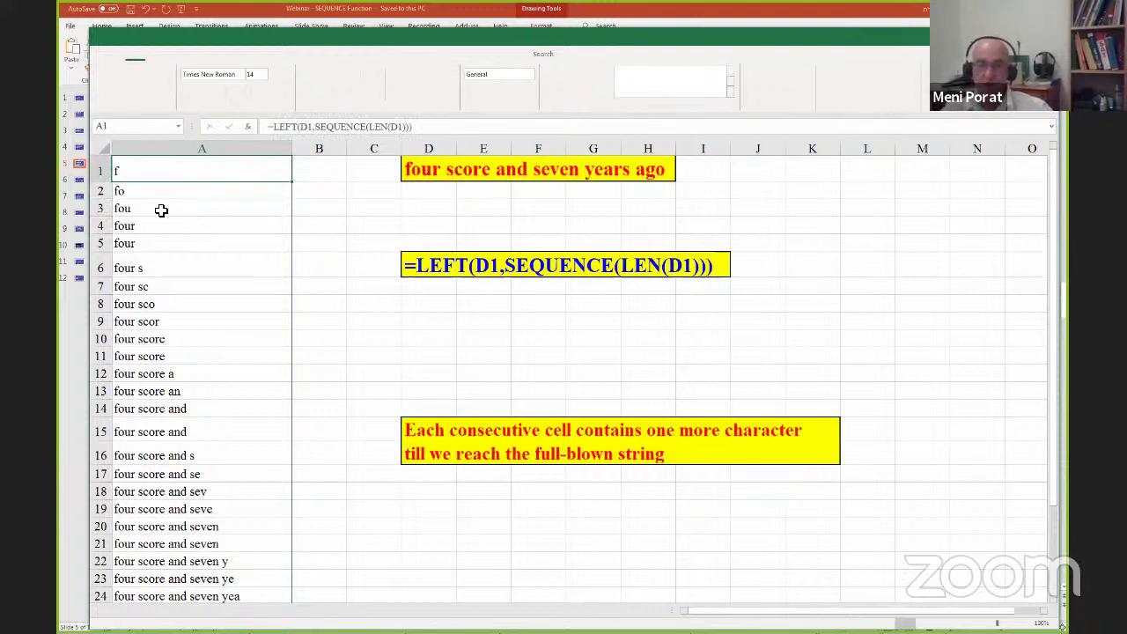
click(159, 196)
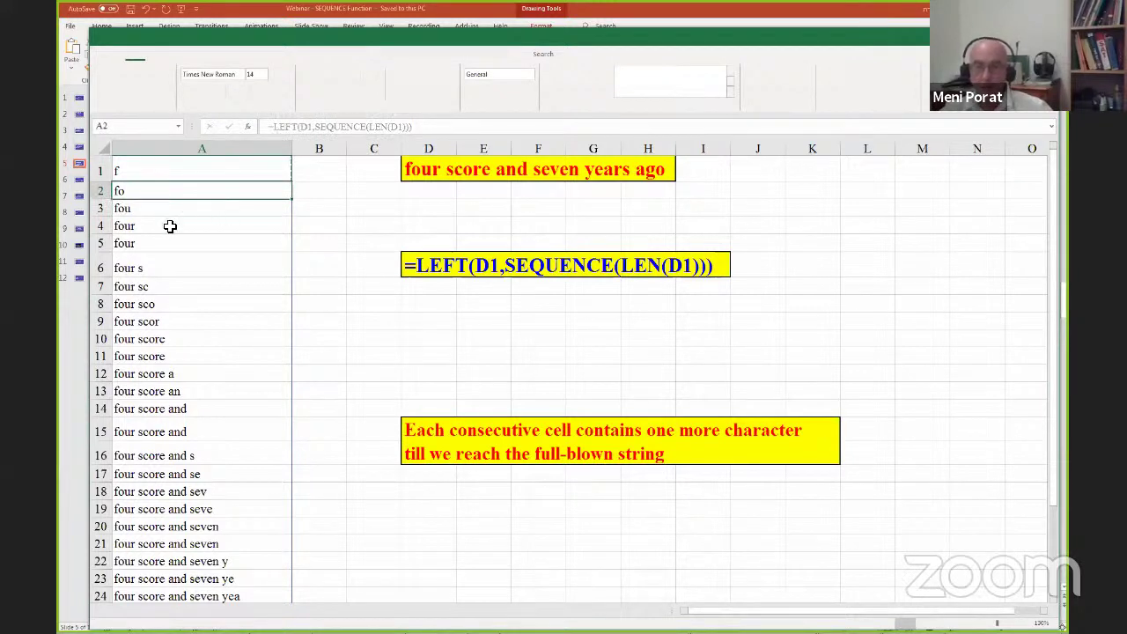
click(159, 214)
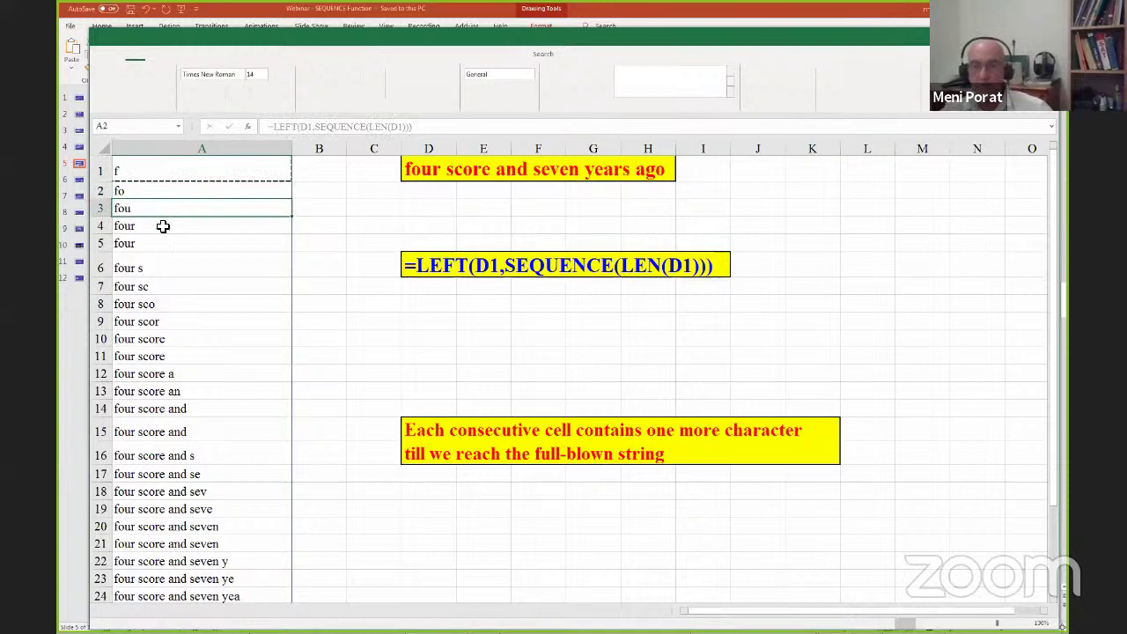
click(163, 226)
- Scroll through the prefixes to row 30, then close the workbook without saving
scroll(166, 226, down, 2)
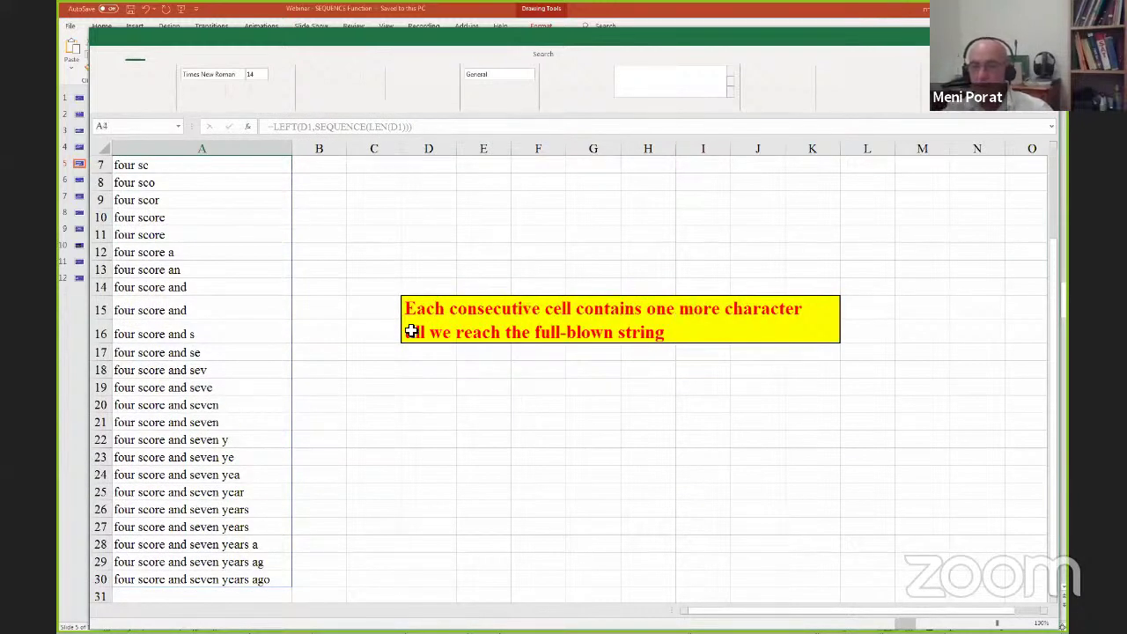
scroll(487, 346, up, 2)
scroll(253, 411, down, 5)
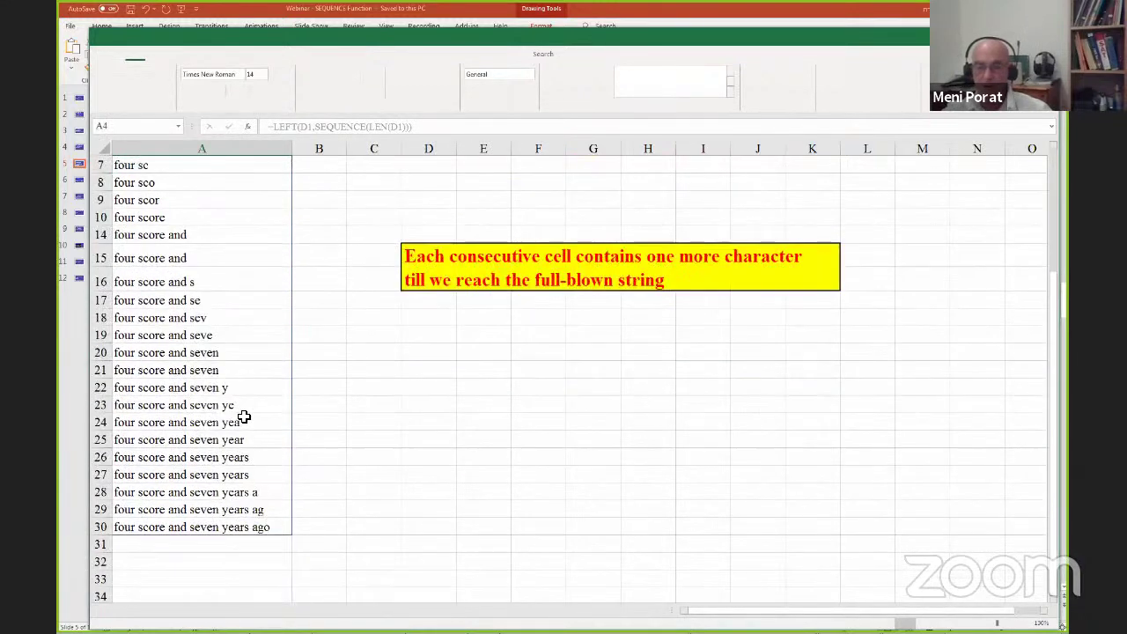
scroll(244, 417, up, 5)
scroll(245, 329, down, 4)
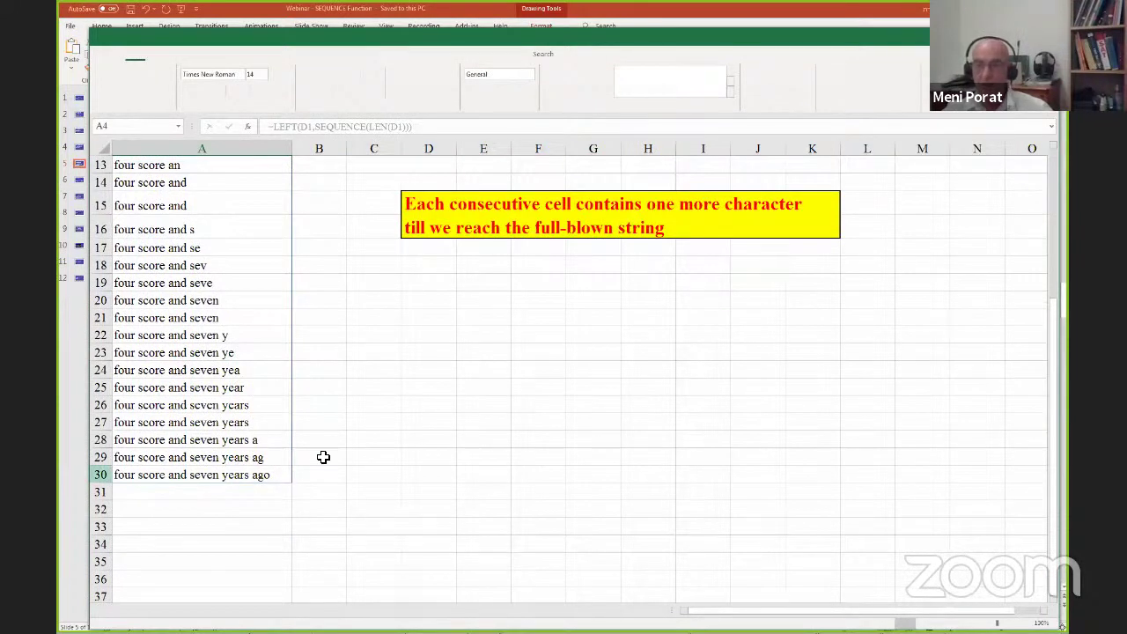
scroll(321, 455, up, 4)
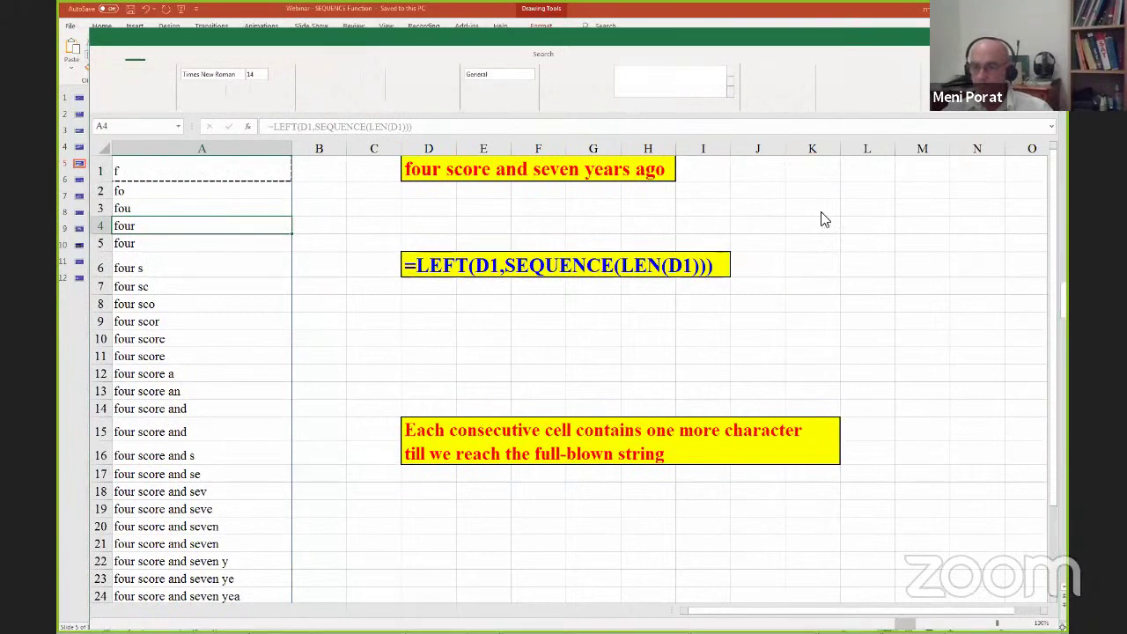
click(568, 343)
click(600, 321)
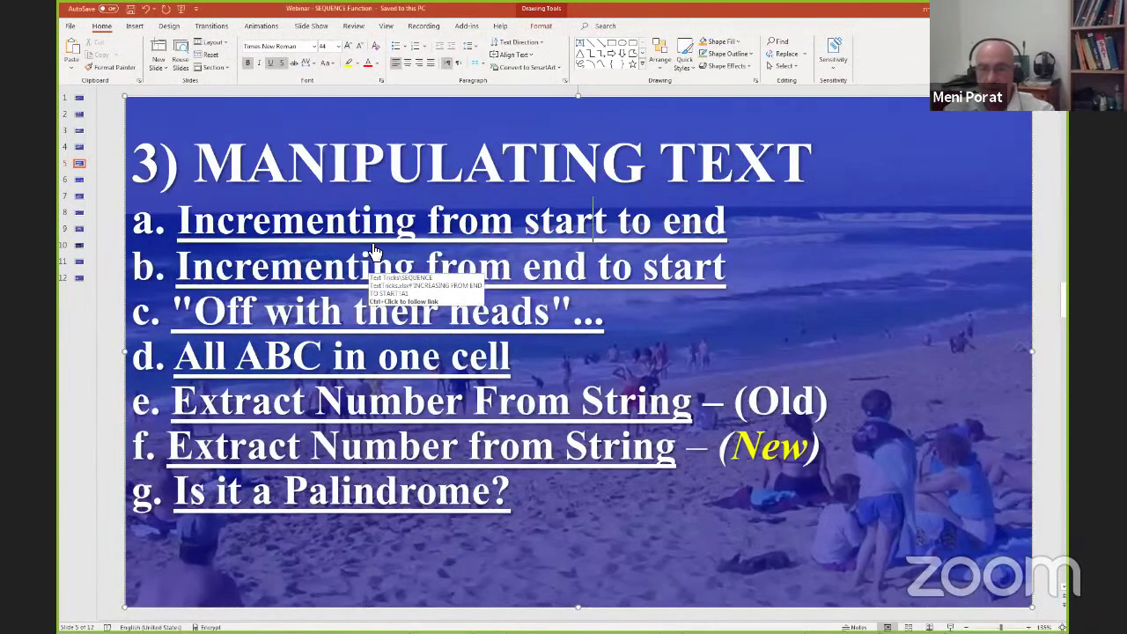
- Open the 'Incrementing from end to start' worksheet showing the RIGHT/SEQUENCE suffix example
ctrl+click(374, 266)
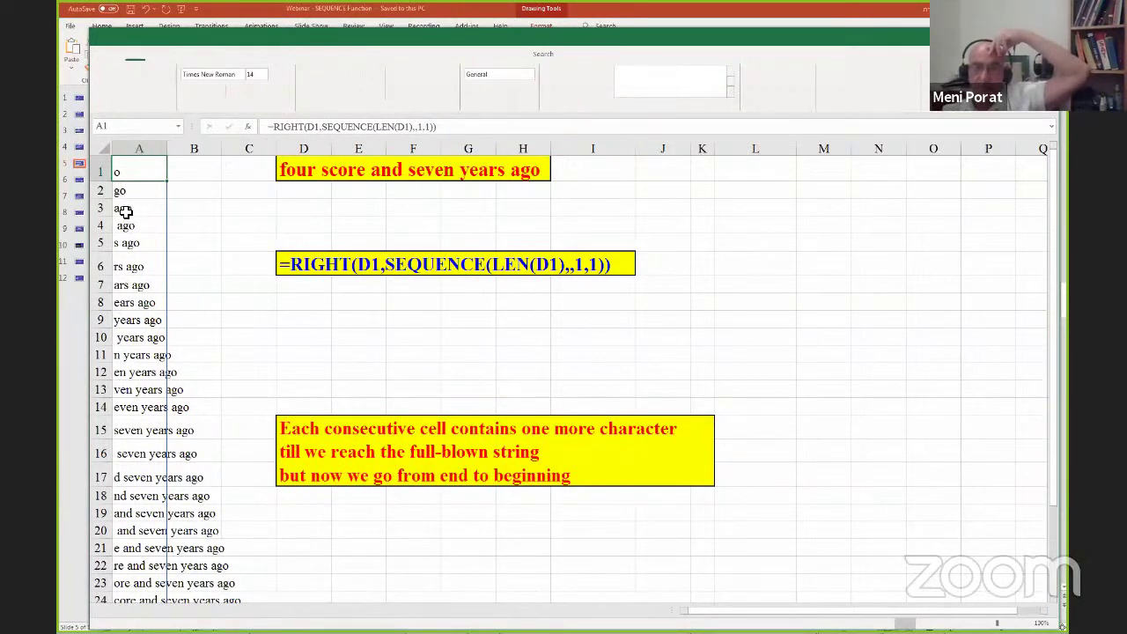
- Scroll column A's suffixes to the full 'four score and seven years ago', then close without saving
scroll(166, 277, down, 5)
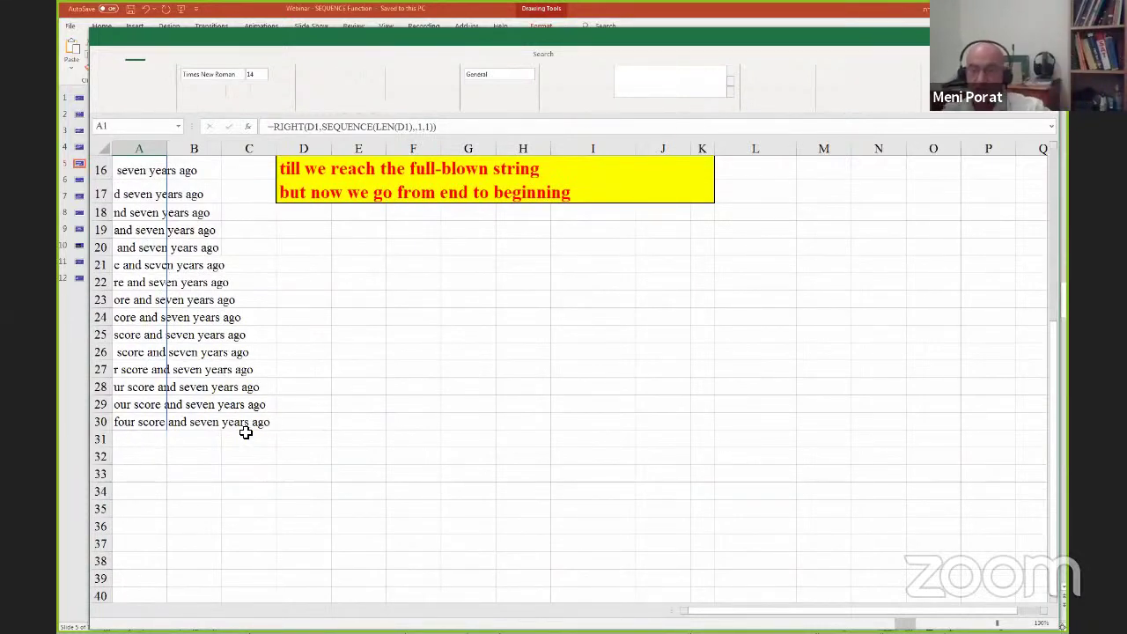
scroll(307, 416, up, 1)
scroll(300, 416, up, 1)
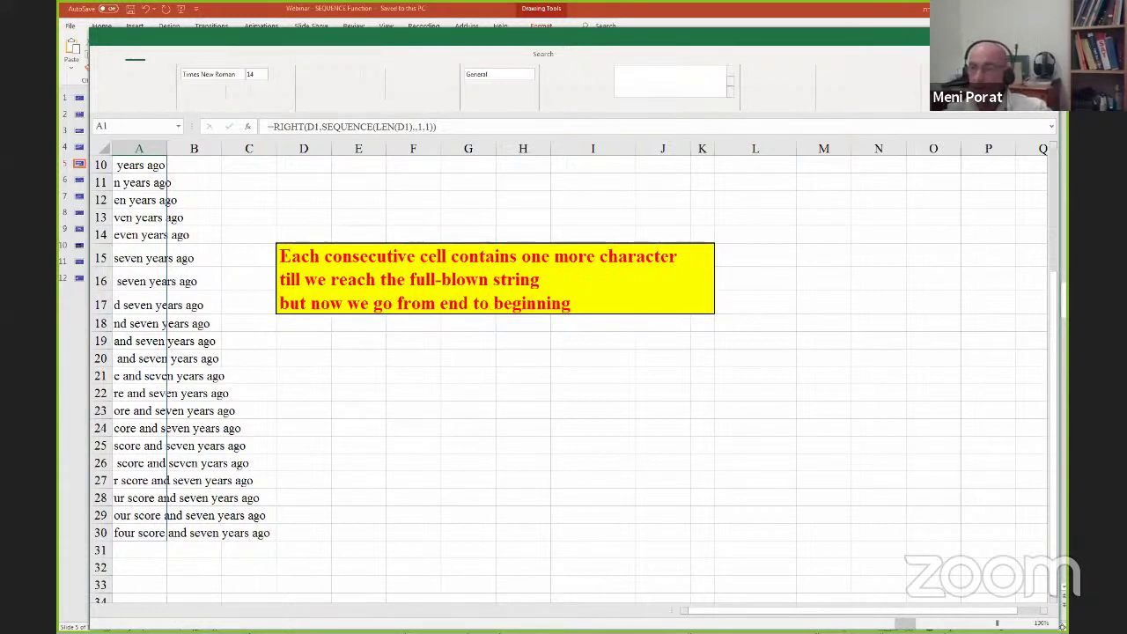
key(alt+F4)
click(557, 336)
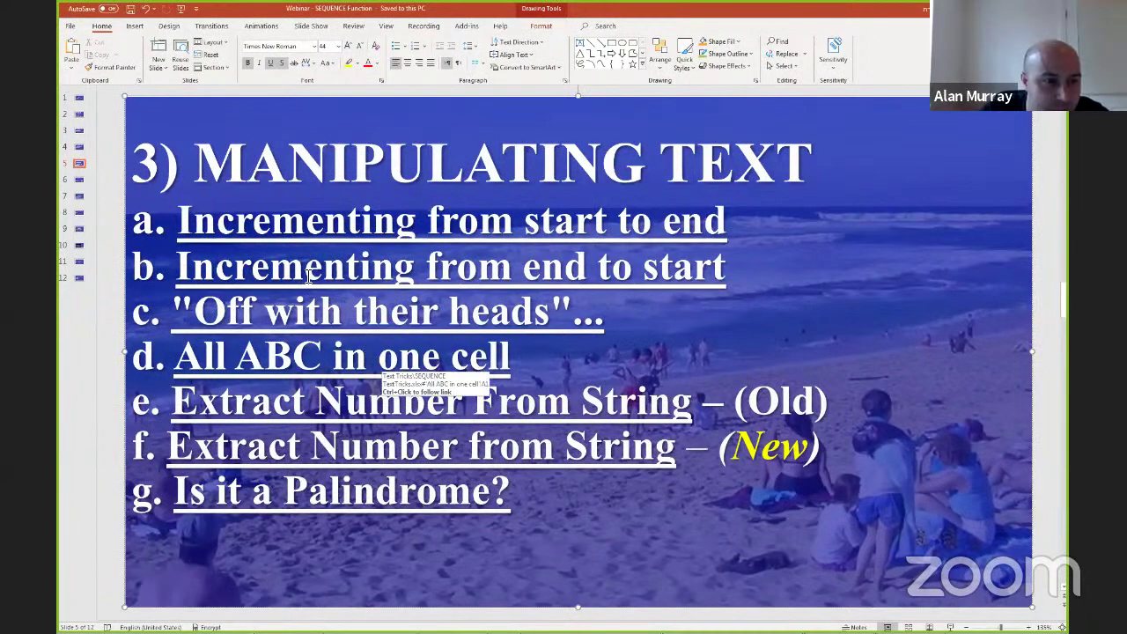
- Open the 'Off with their heads' worksheet from item c on the agenda slide
ctrl+click(358, 324)
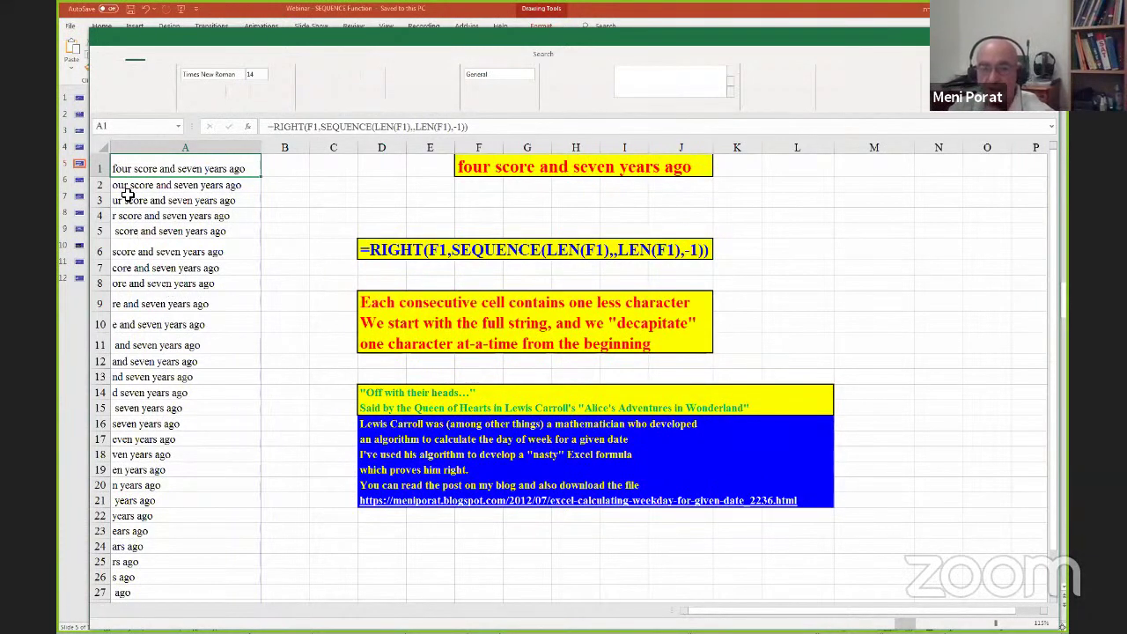
- Copy the full phrase result in A1 and select the source phrase across F1:J1
key(ctrl+c)
click(465, 167)
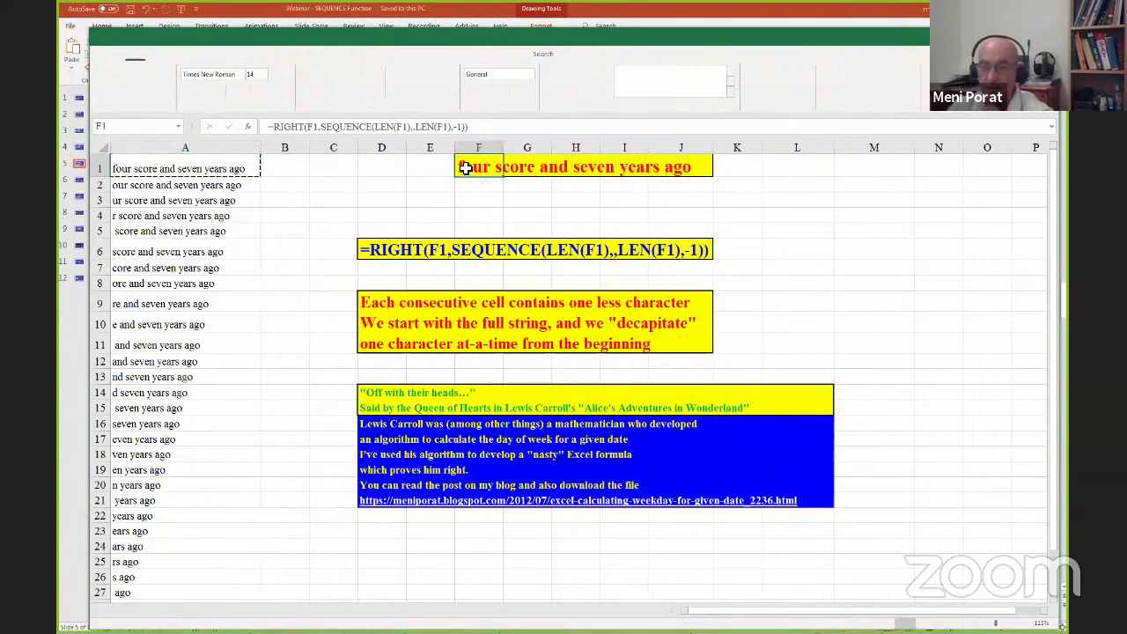
drag(465, 167, 676, 166)
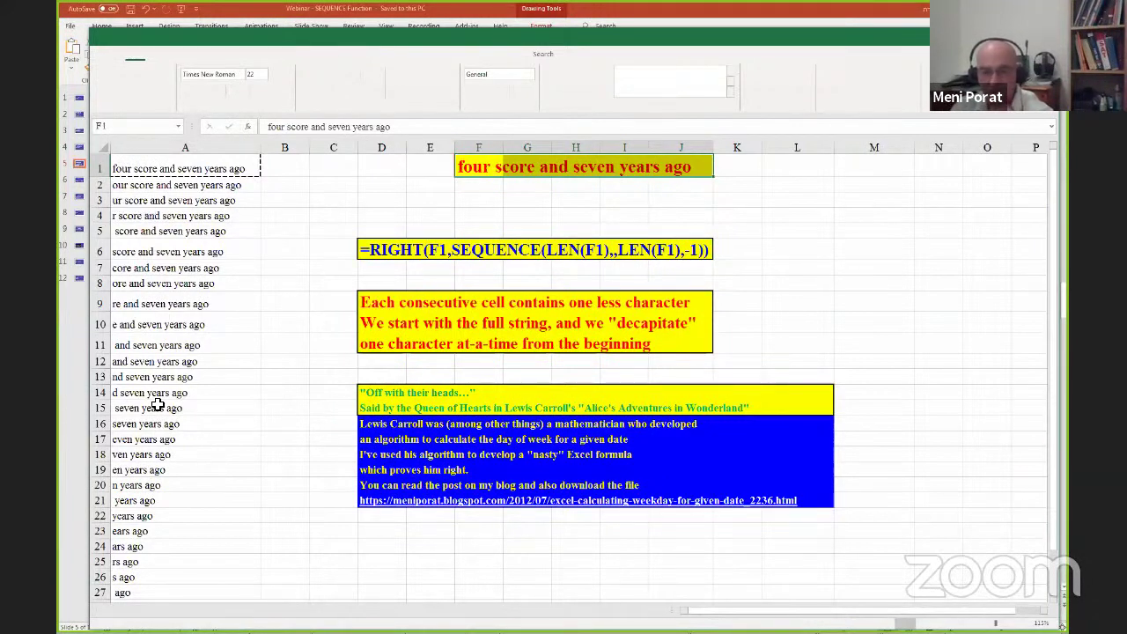
- Scroll to the Lewis Carroll note, then close the 'Off with their heads' workbook
scroll(144, 486, down, 2)
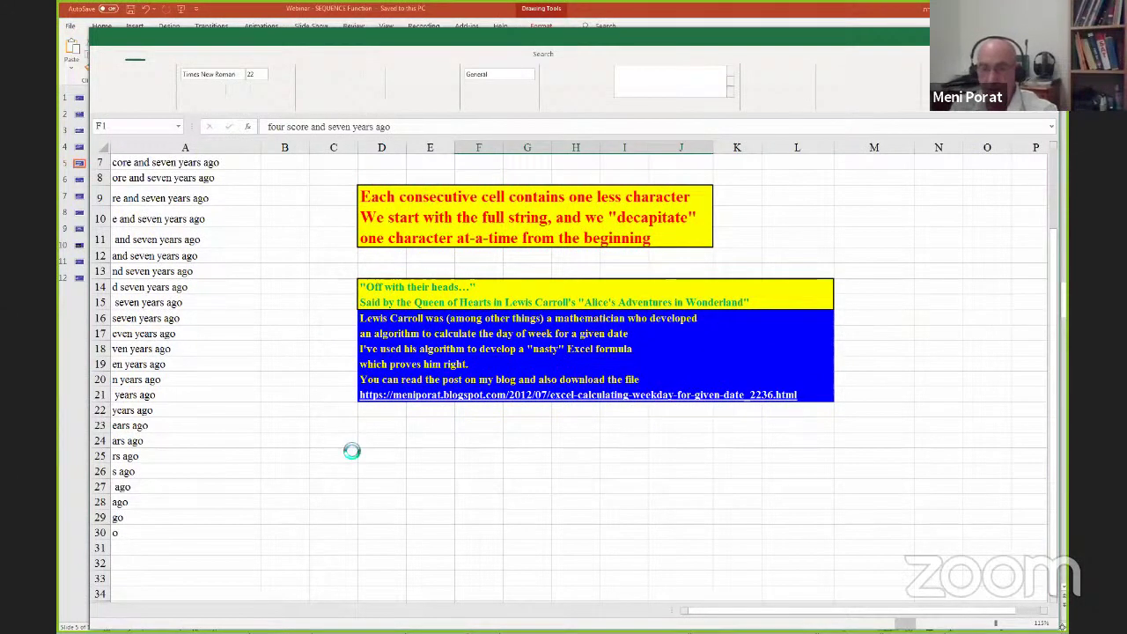
scroll(727, 568, up, 1)
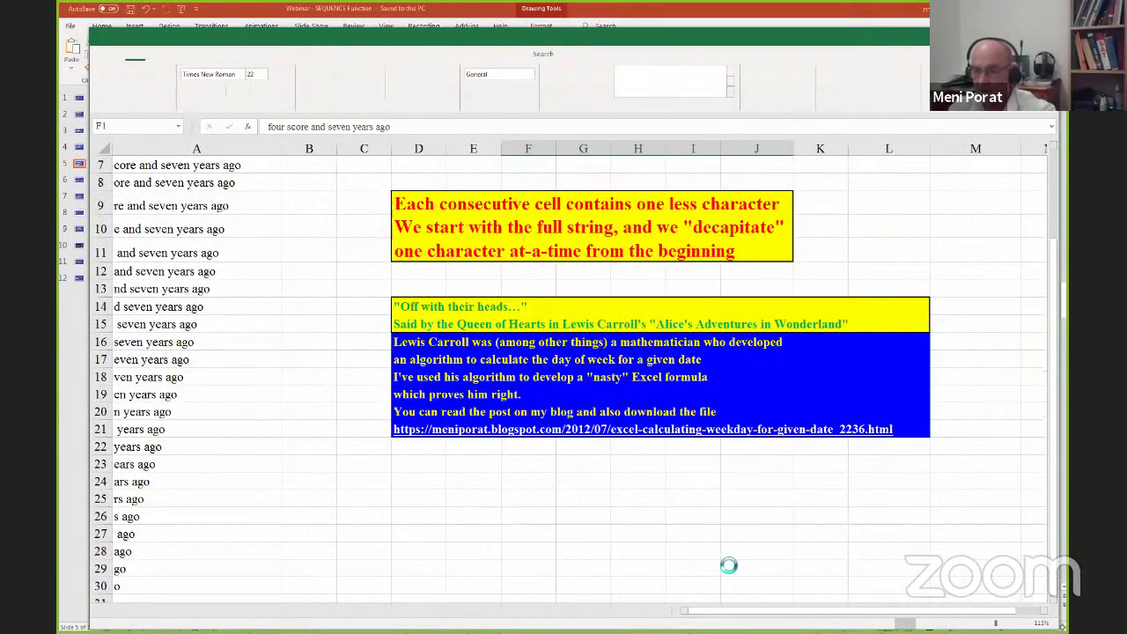
scroll(564, 563, up, 2)
scroll(536, 503, up, 1)
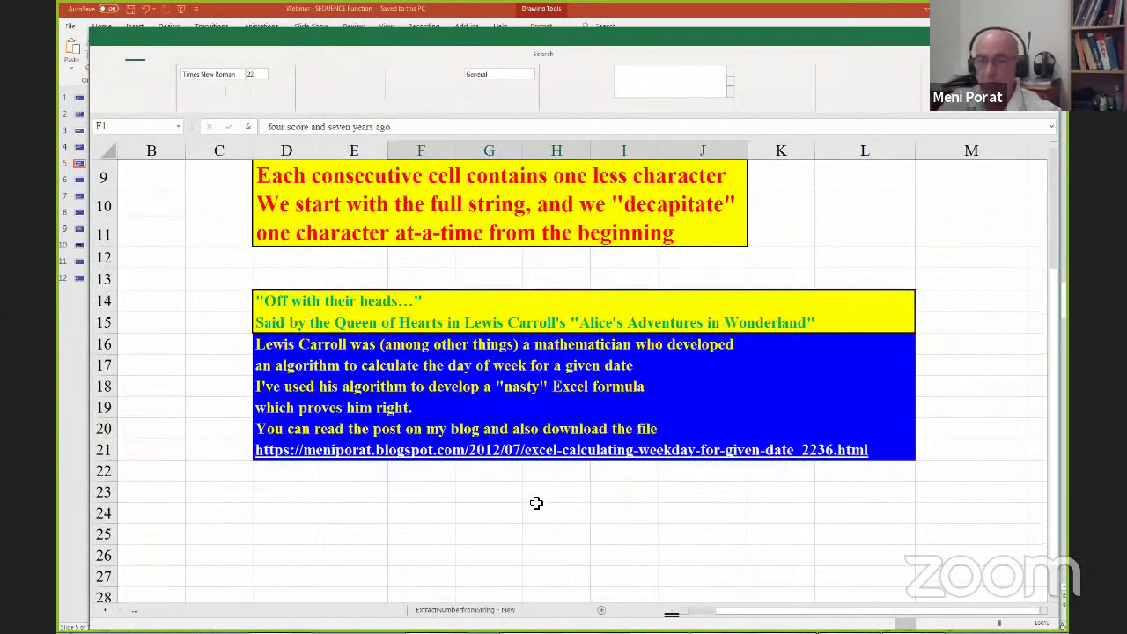
scroll(536, 502, up, 1)
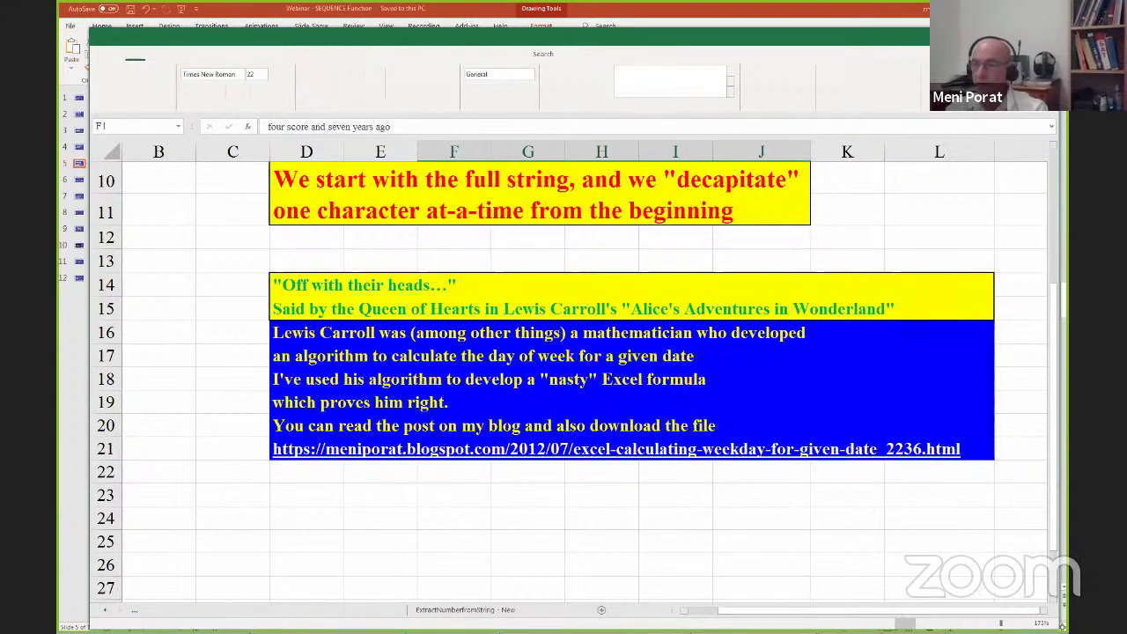
key(ctrl+w)
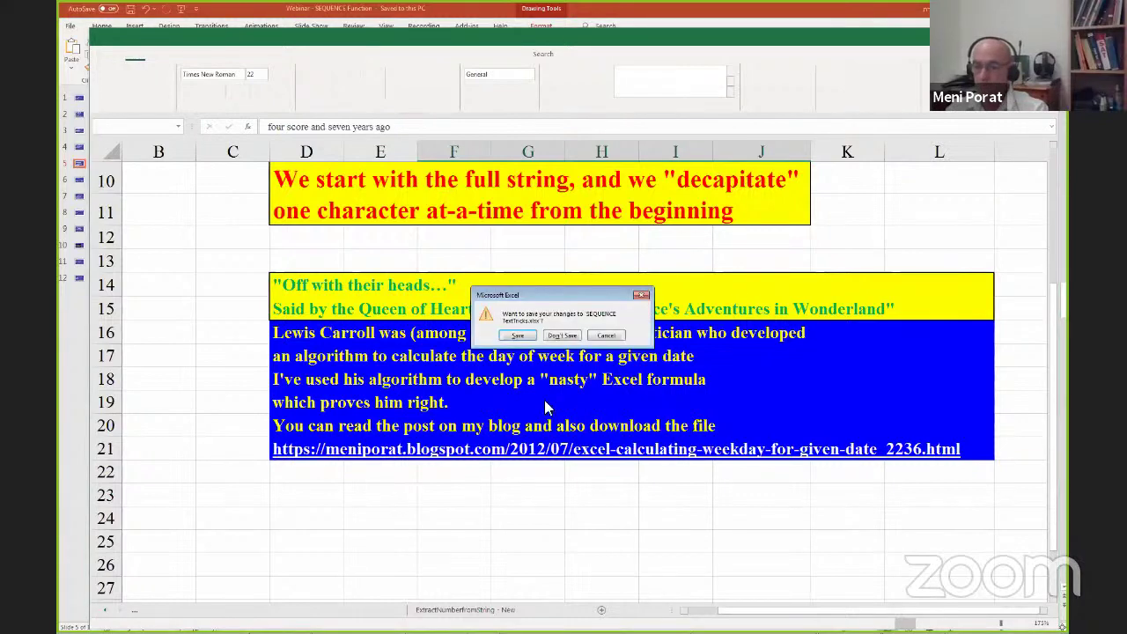
- Discard the workbook's changes and open the Extract Number From String (Old) worksheet
click(565, 336)
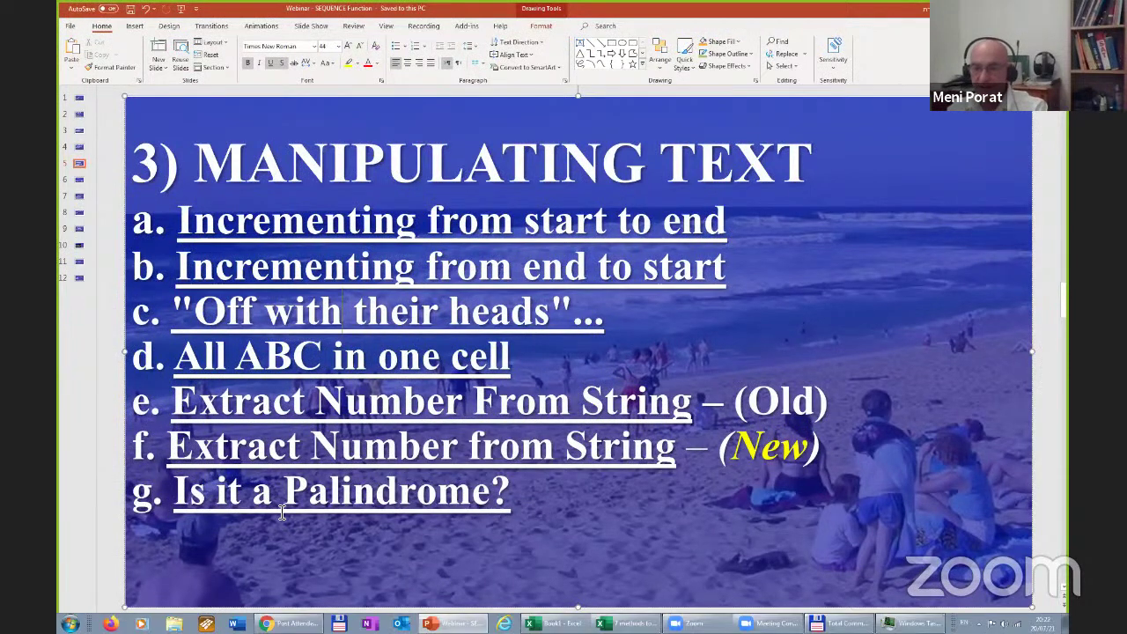
ctrl+click(322, 407)
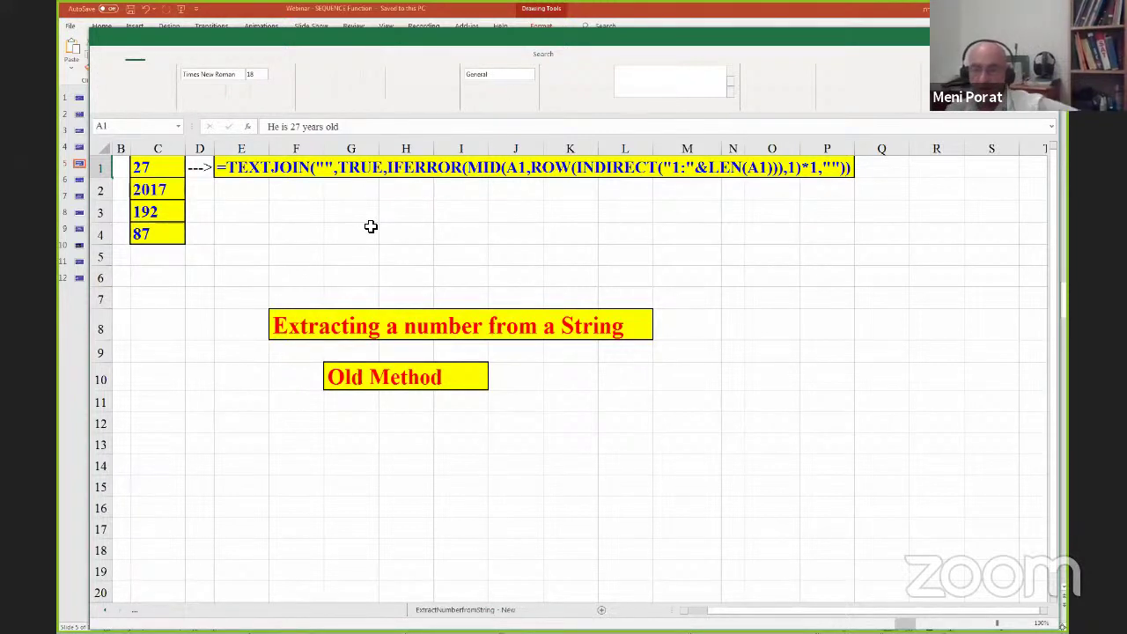
- Reveal column A's four sentences with extracted numbers, then return to the agenda slide
drag(722, 610, 695, 606)
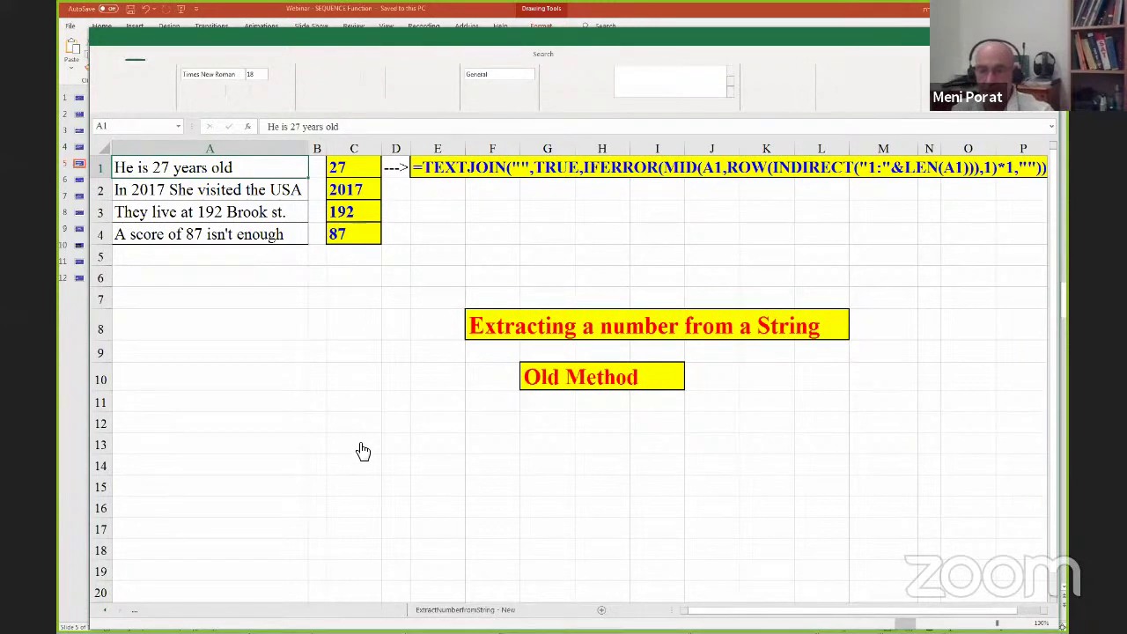
key(alt+Tab)
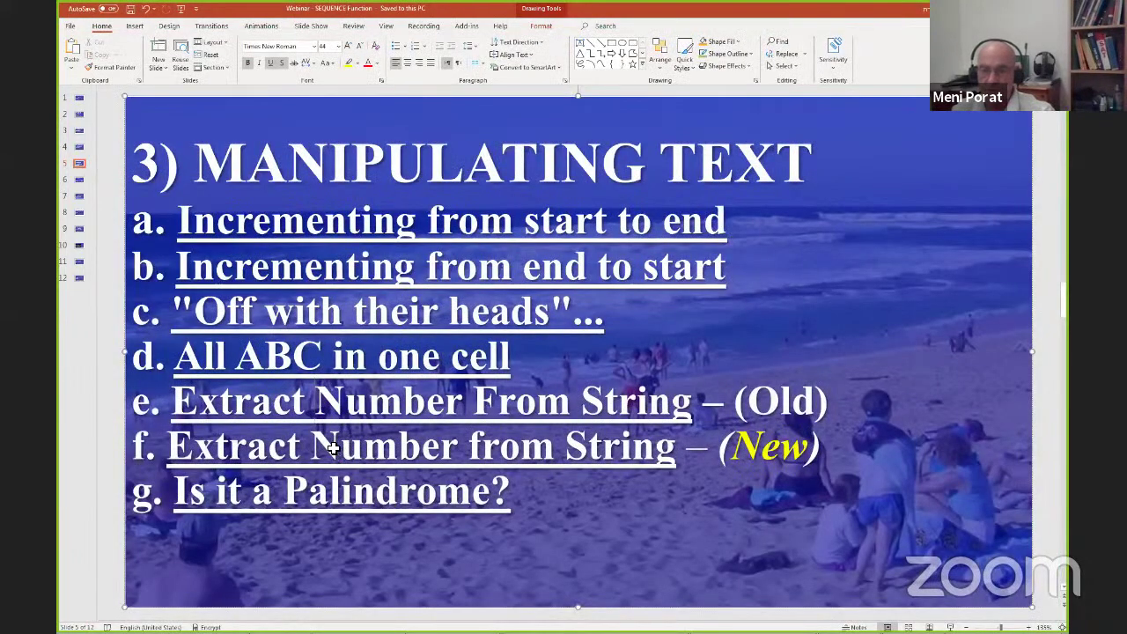
- Open the new Extract Number sheet, highlight the old ROW(INDIRECT) method in E13:I13, and close it
ctrl+click(335, 452)
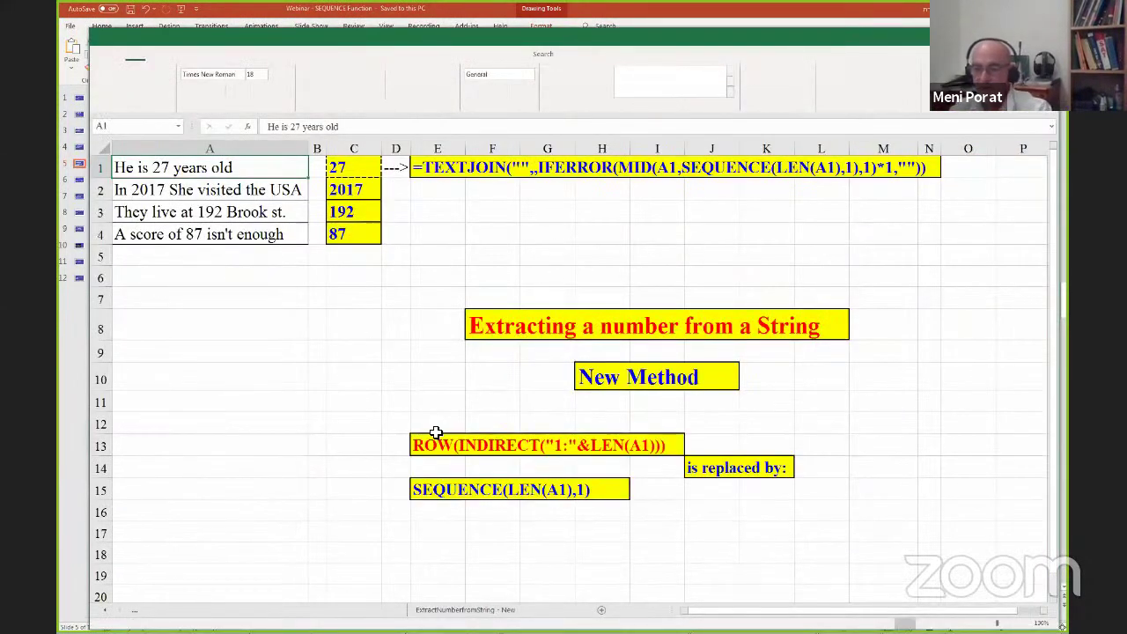
drag(414, 445, 645, 442)
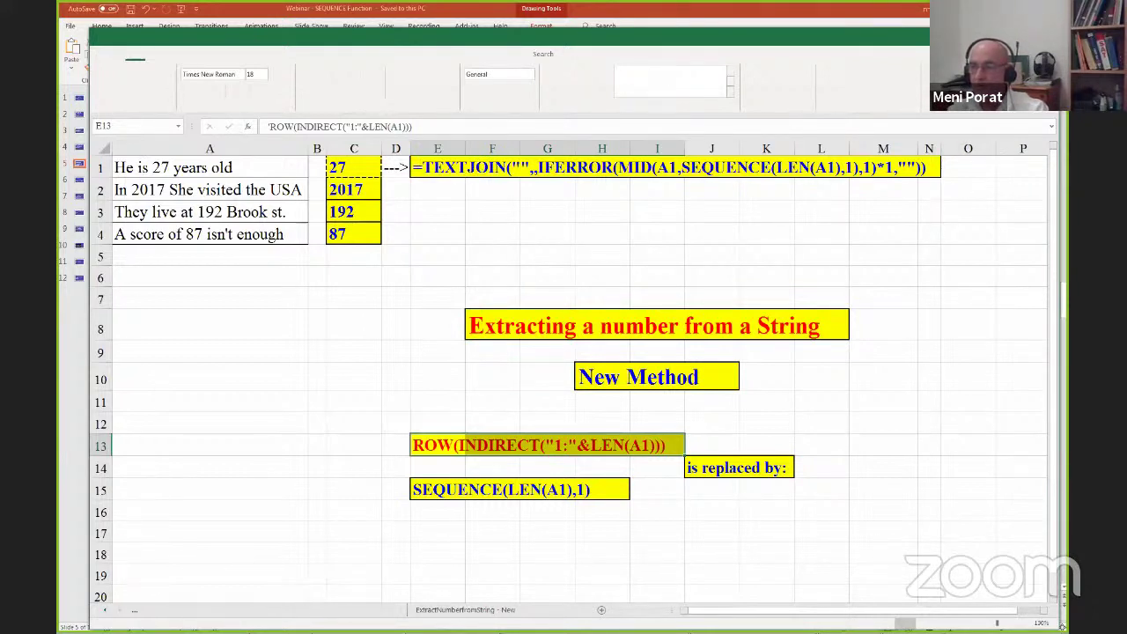
key(ctrl+w)
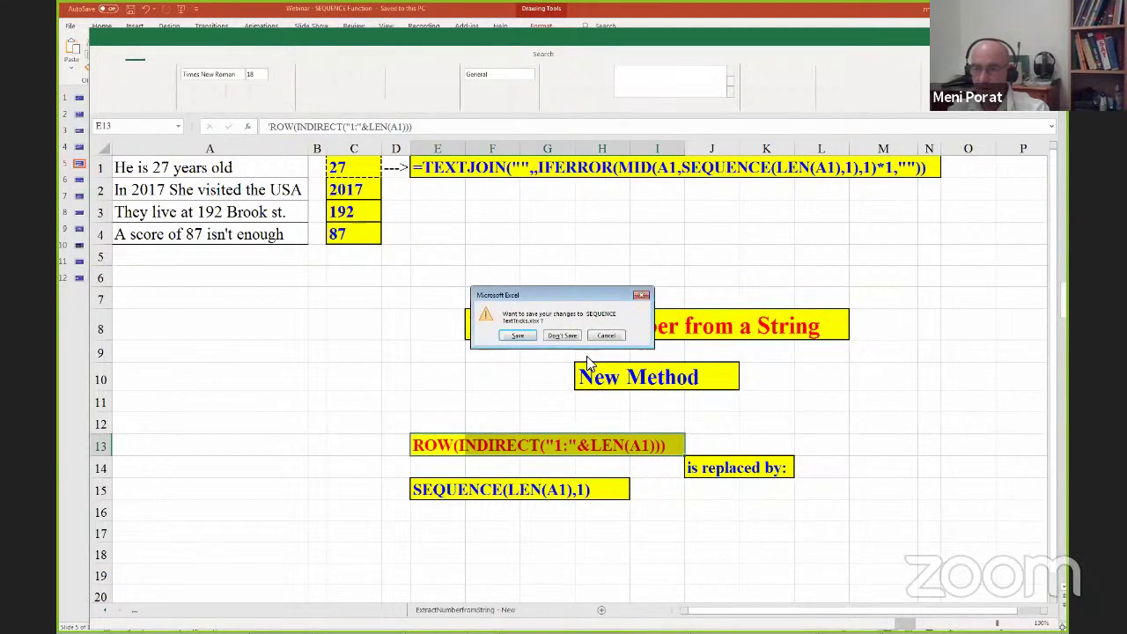
- Discard the workbook's changes and open the 'Is it a Palindrome?' example workbook
click(561, 335)
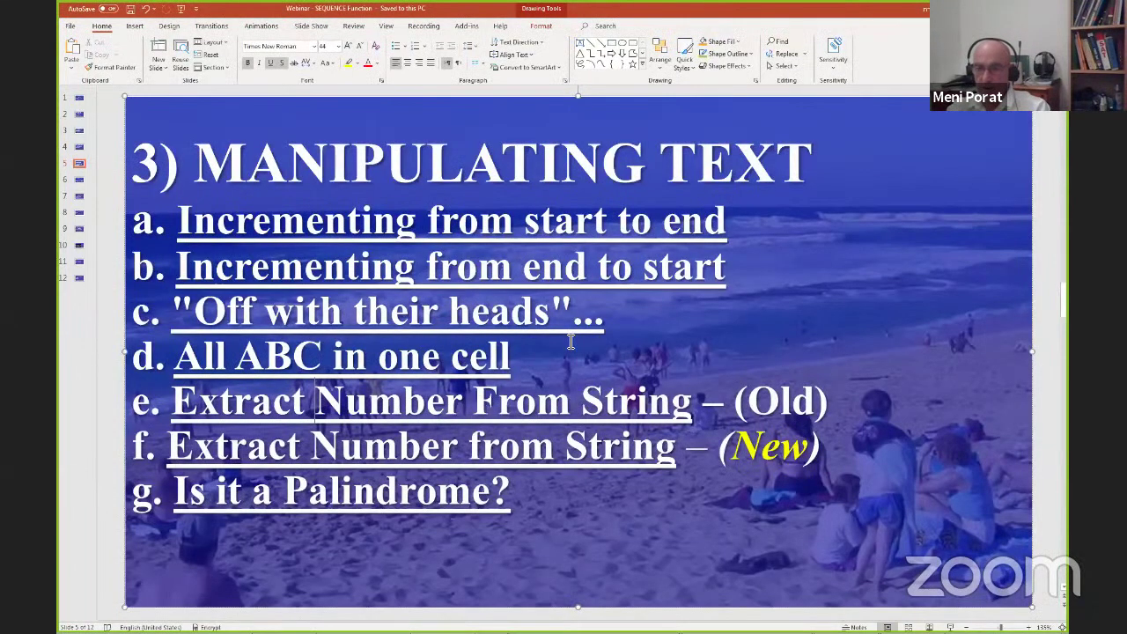
ctrl+click(363, 495)
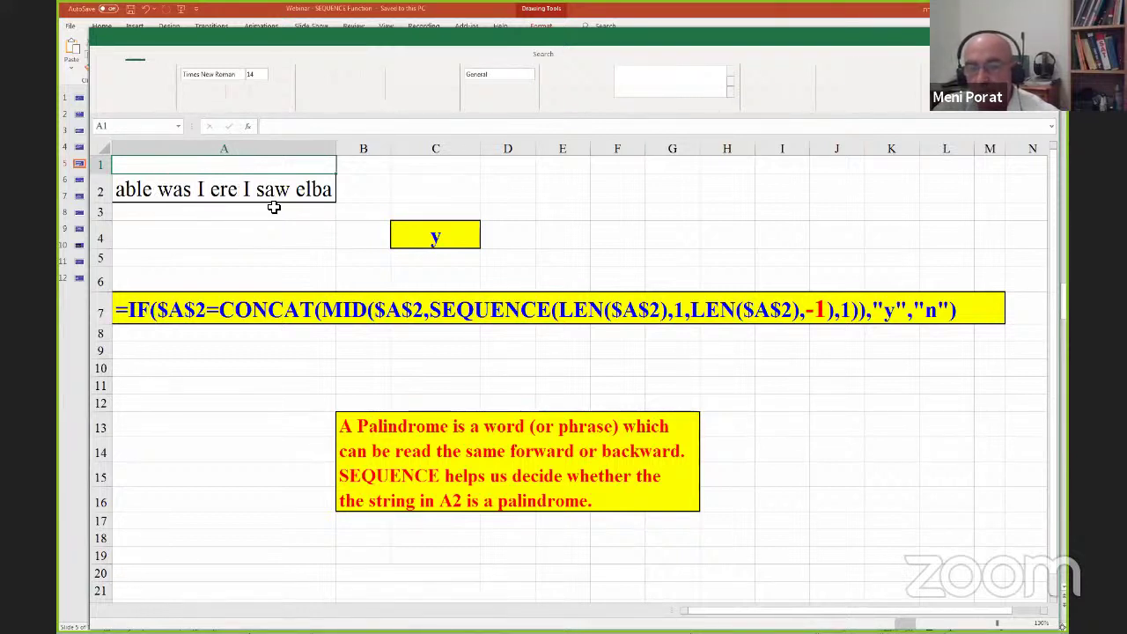
- Point out the test phrase 'able was I ere I saw elba' in A2, then switch to Zoom
click(308, 191)
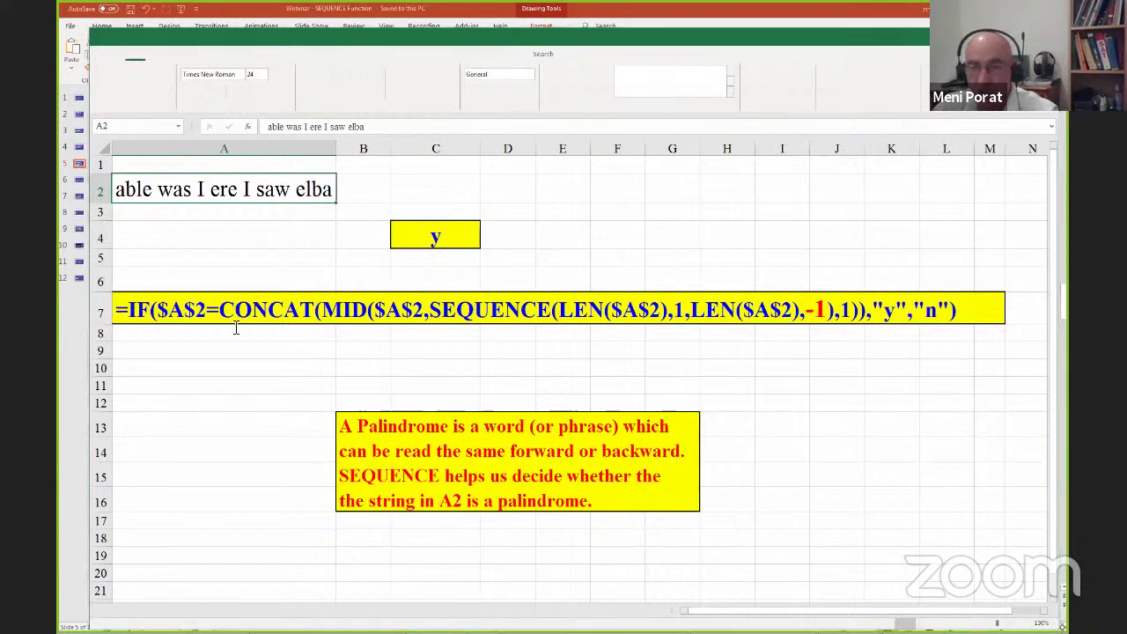
key(Escape)
key(alt+Tab)
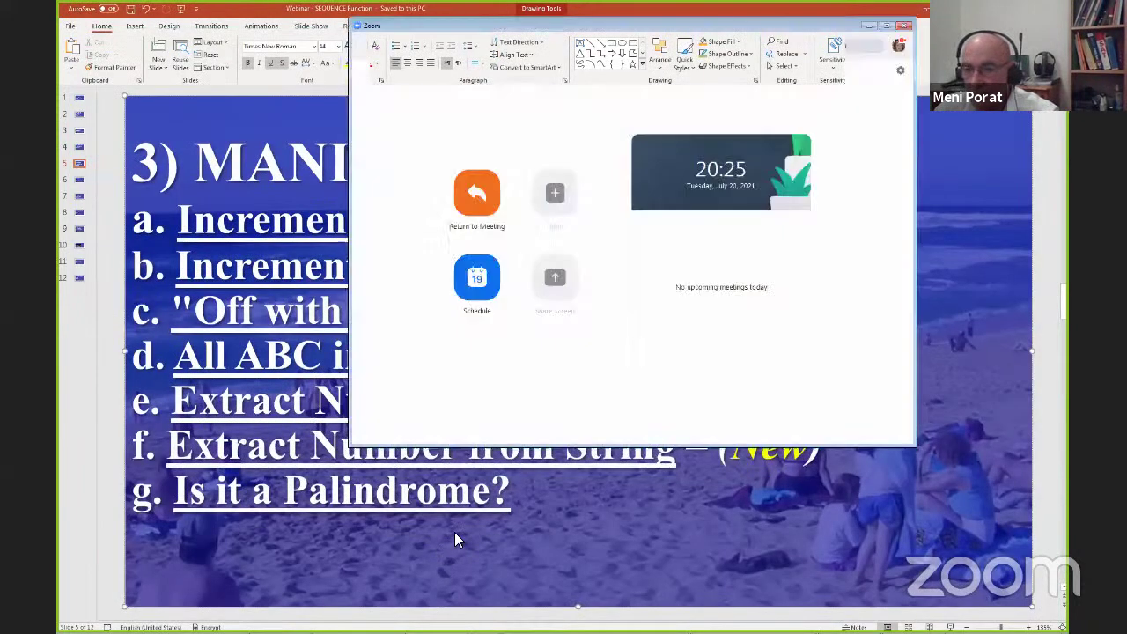
- Cycle through the open Excel windows until the SEQUENCE TextTricks palindrome sheet is in front
key(alt+Tab)
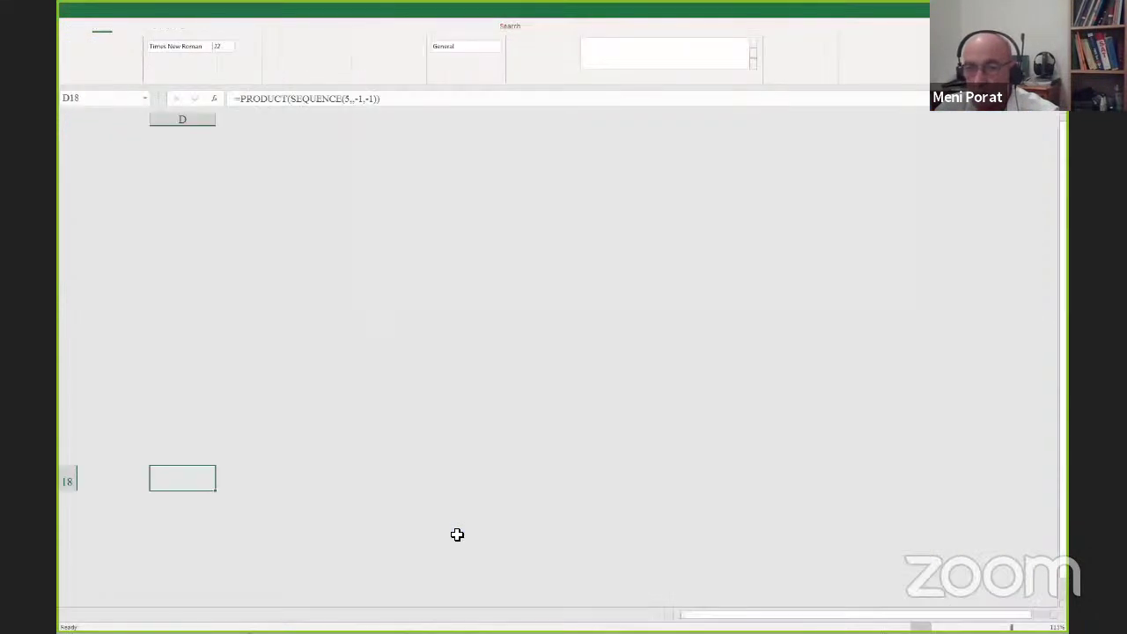
key(alt+Tab)
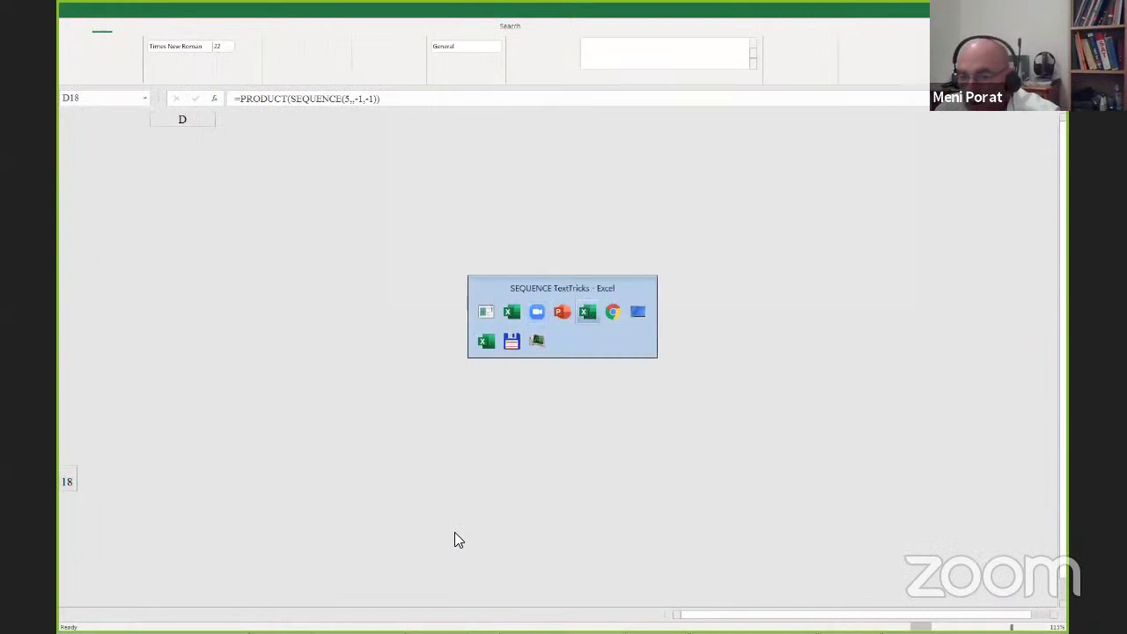
key(alt+Tab)
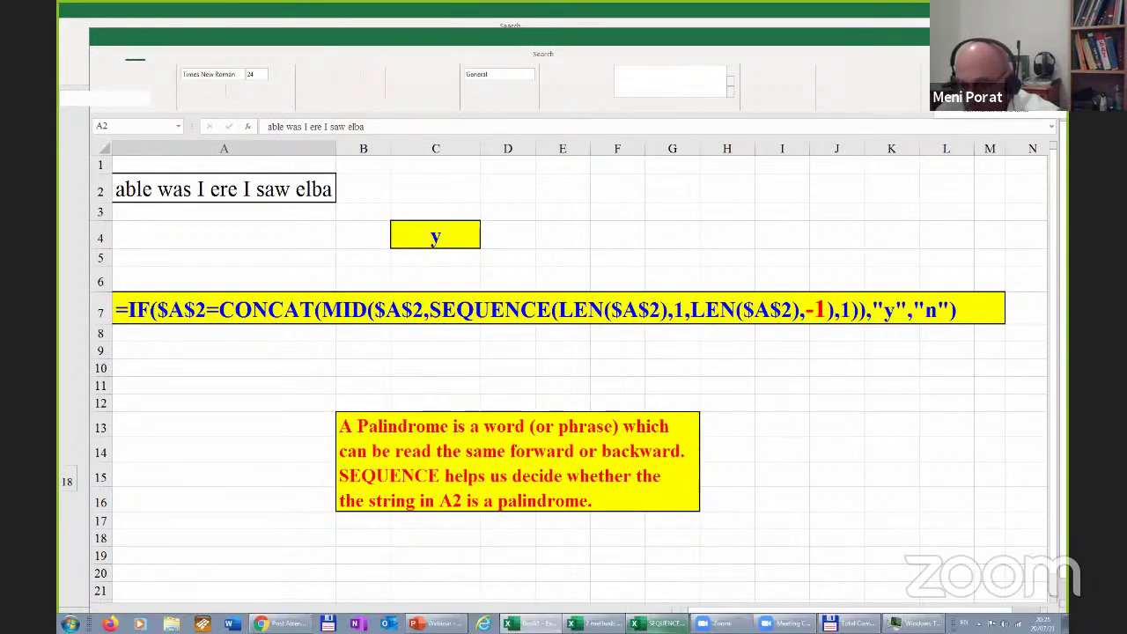
click(585, 623)
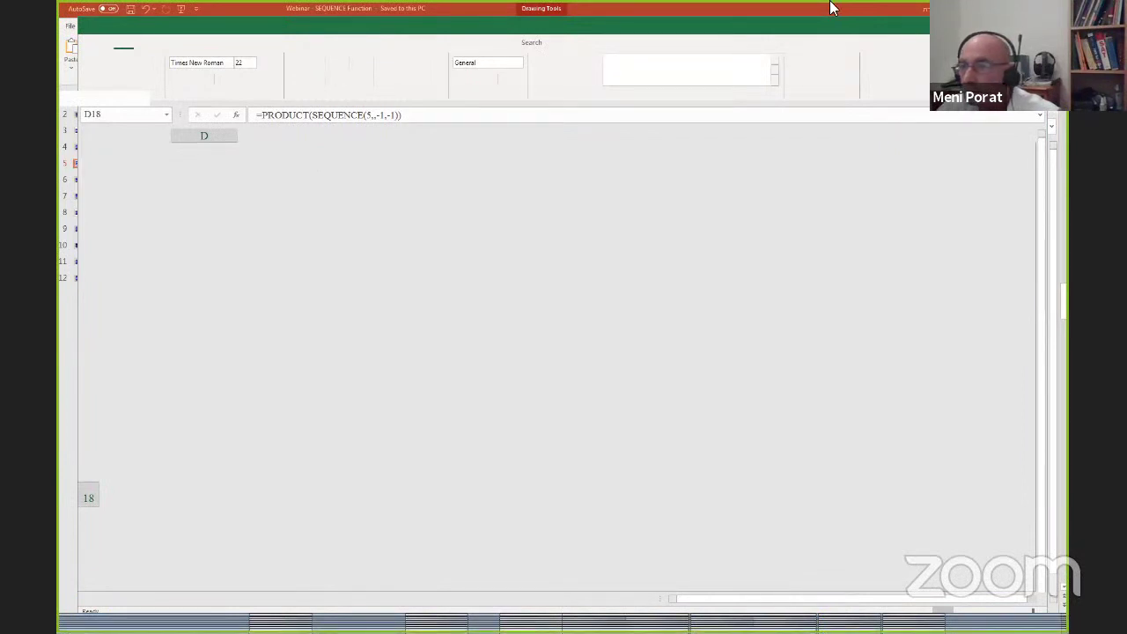
key(alt+Tab)
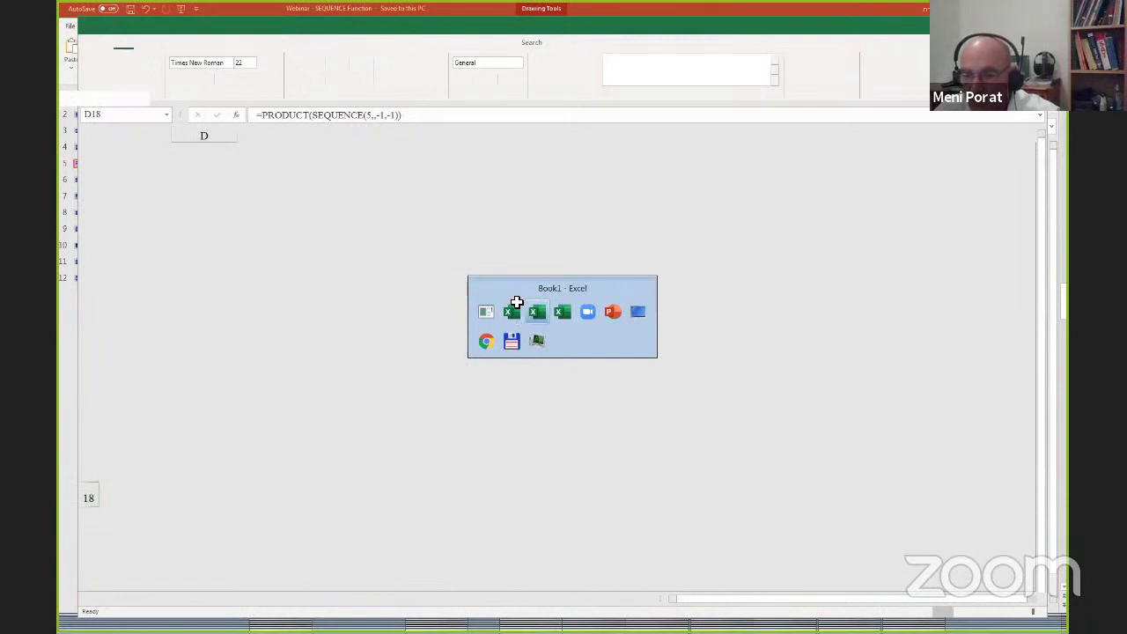
key(alt+Tab)
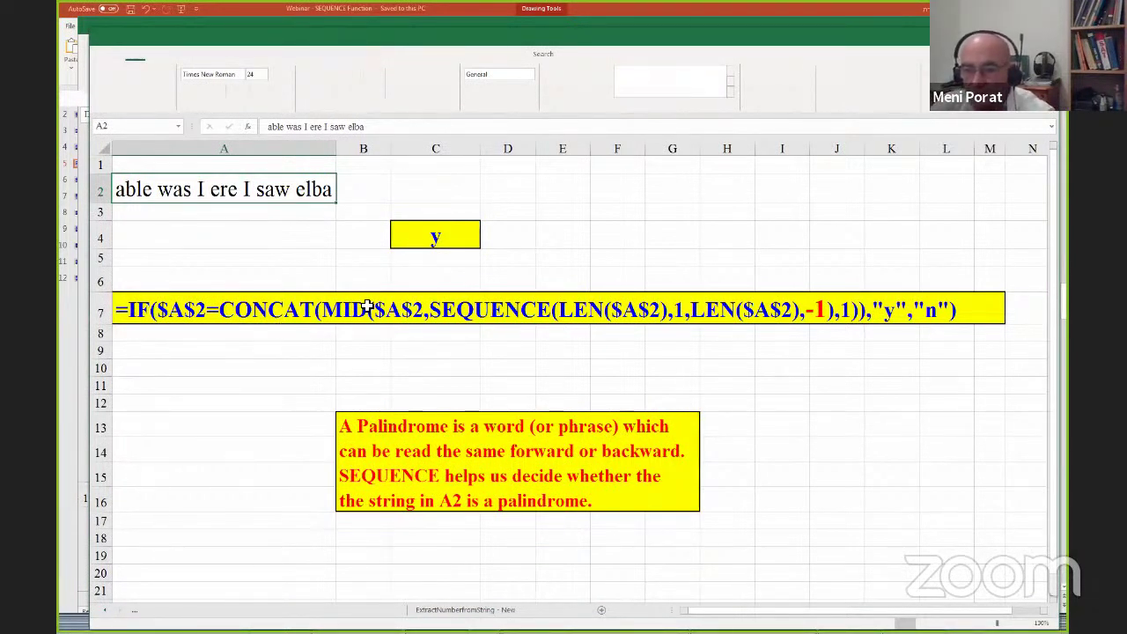
click(447, 241)
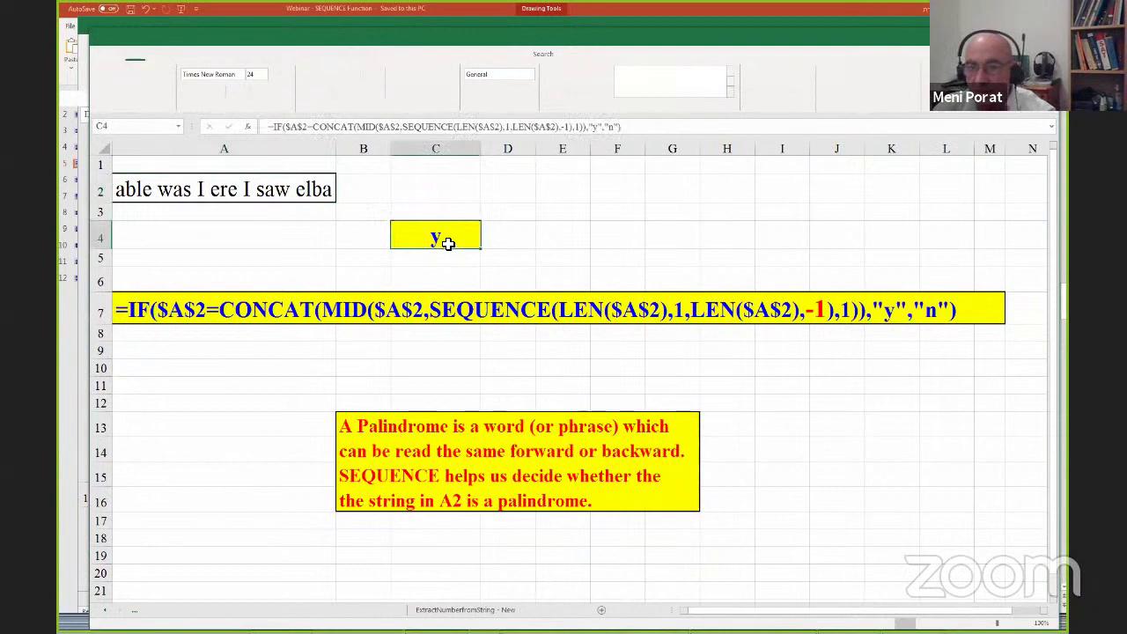
click(404, 126)
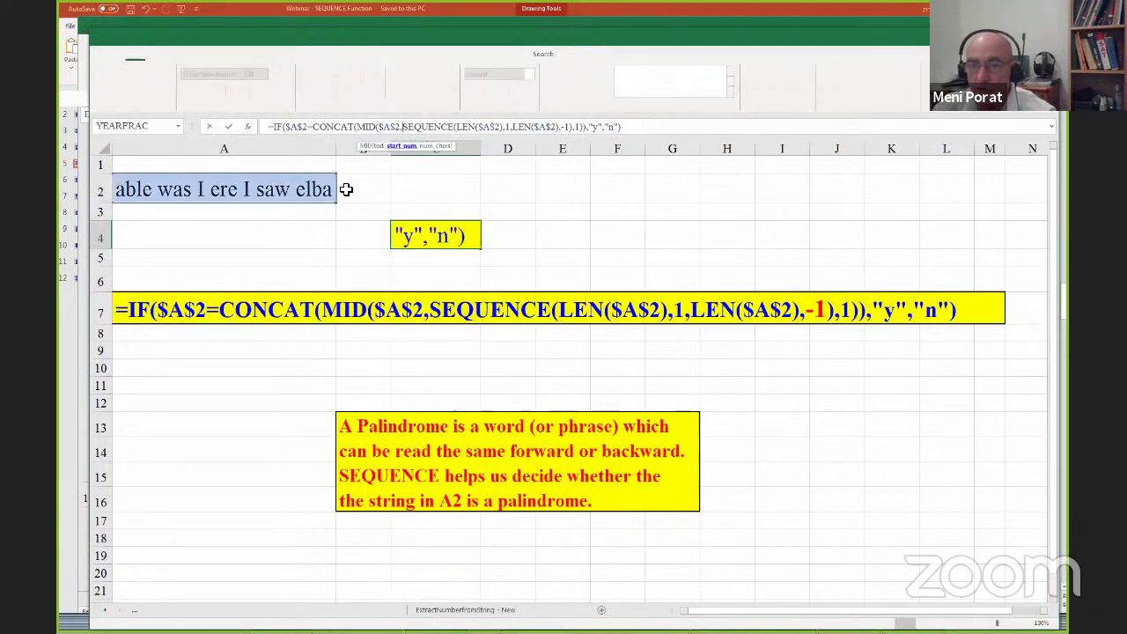
key(shift+Right)
key(shift+Right)
key(shift+Right)
key(shift+Right)
key(shift+Right)
key(shift+Right)
key(shift+Right)
key(shift+Right)
key(shift+Right)
key(shift+Right)
key(shift+Right)
key(shift+Right)
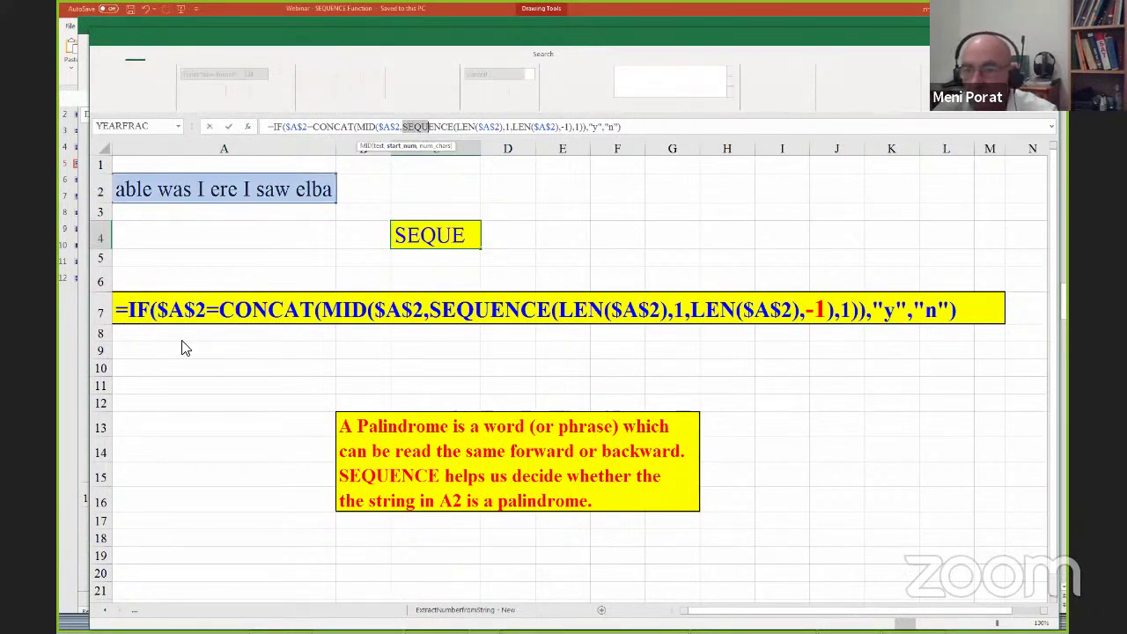
key(shift+Right)
key(shift+Right)
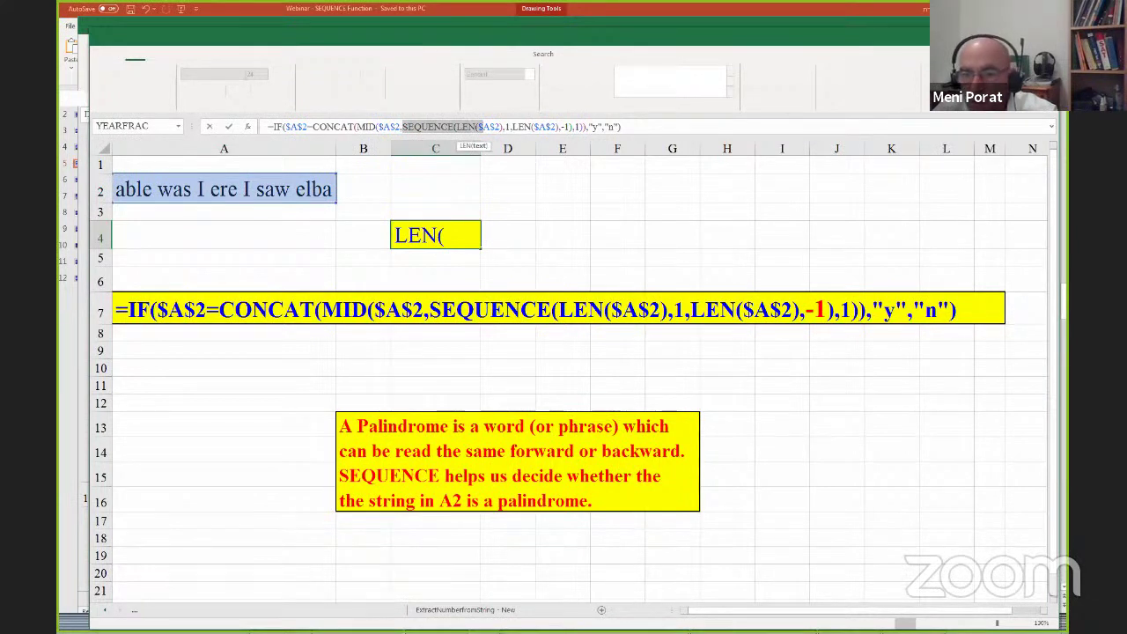
key(shift+Right)
key(shift+Right)
key(shift+Right)
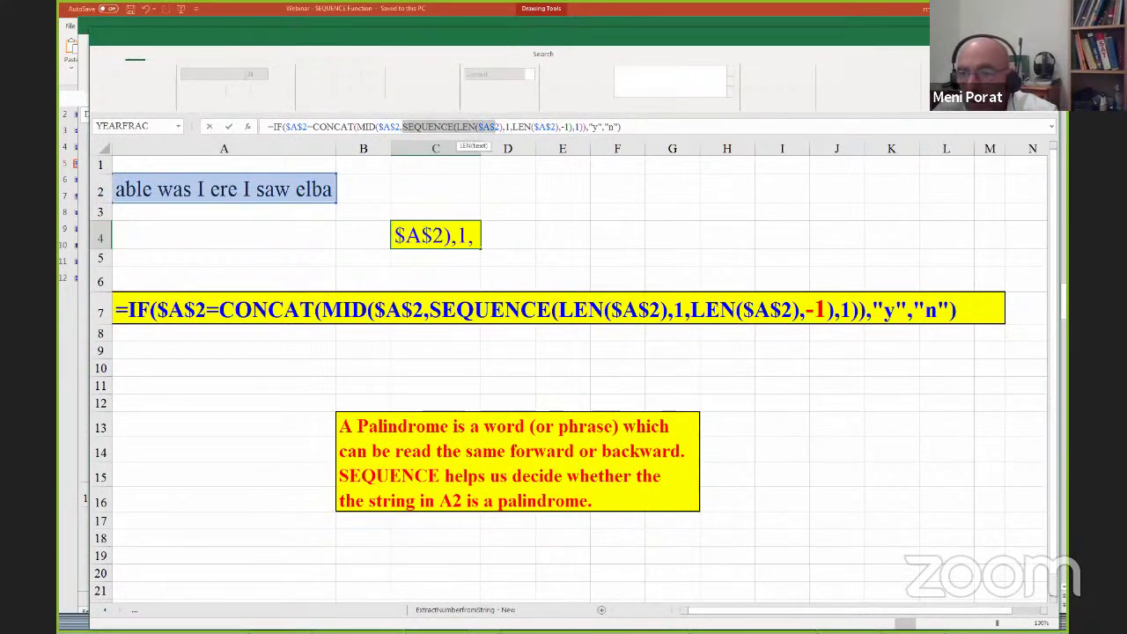
key(shift+Right)
key(shift+Right)
key(shift+Right)
key(shift+Right)
key(shift+Right)
key(shift+Right)
key(shift+Right)
key(shift+Right)
key(shift+Right)
key(shift+Right)
key(shift+Right)
key(shift+Right)
key(shift+Right)
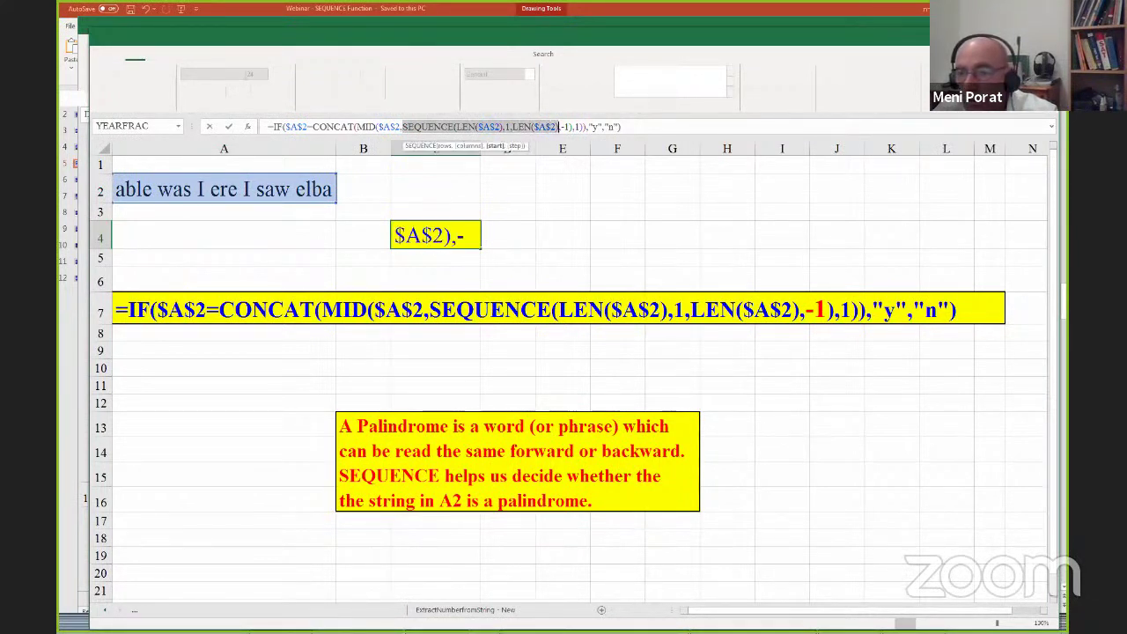
key(F9)
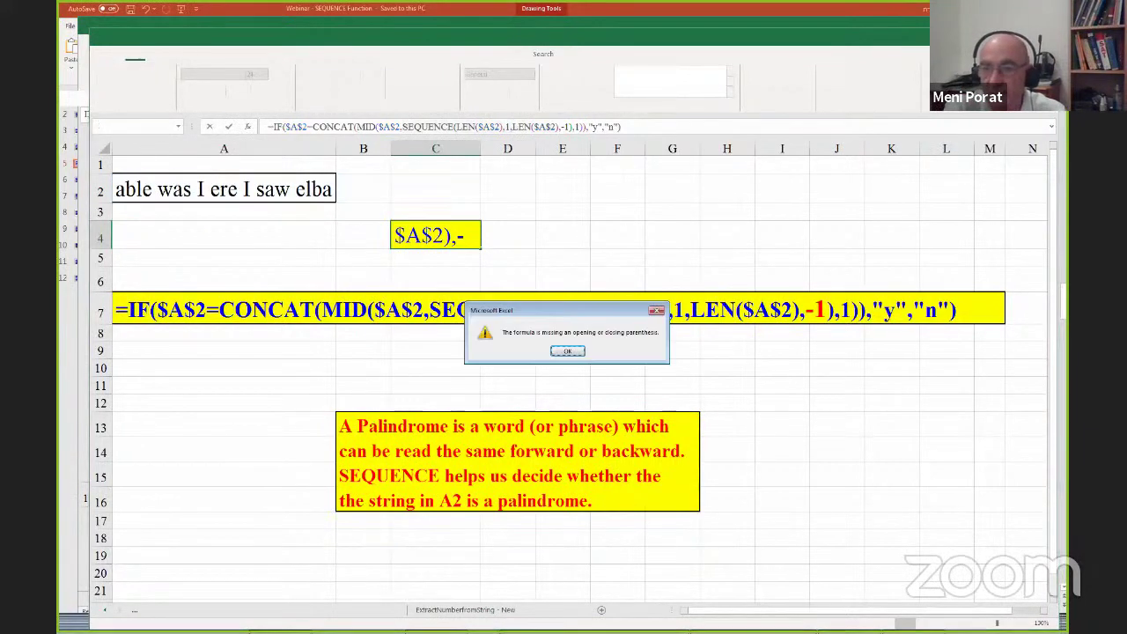
key(Return)
key(Left)
key(Left)
key(Left)
key(Left)
key(Left)
key(Left)
key(Left)
key(Left)
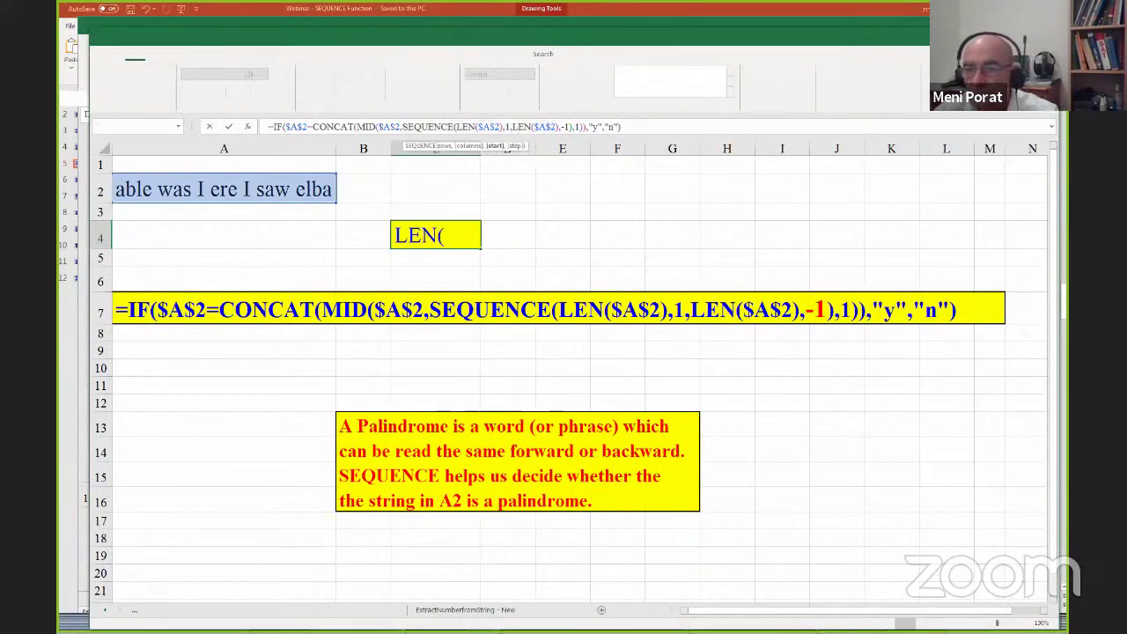
key(Left)
key(Left)
key(Left)
key(Left)
key(Left)
key(Left)
key(Left)
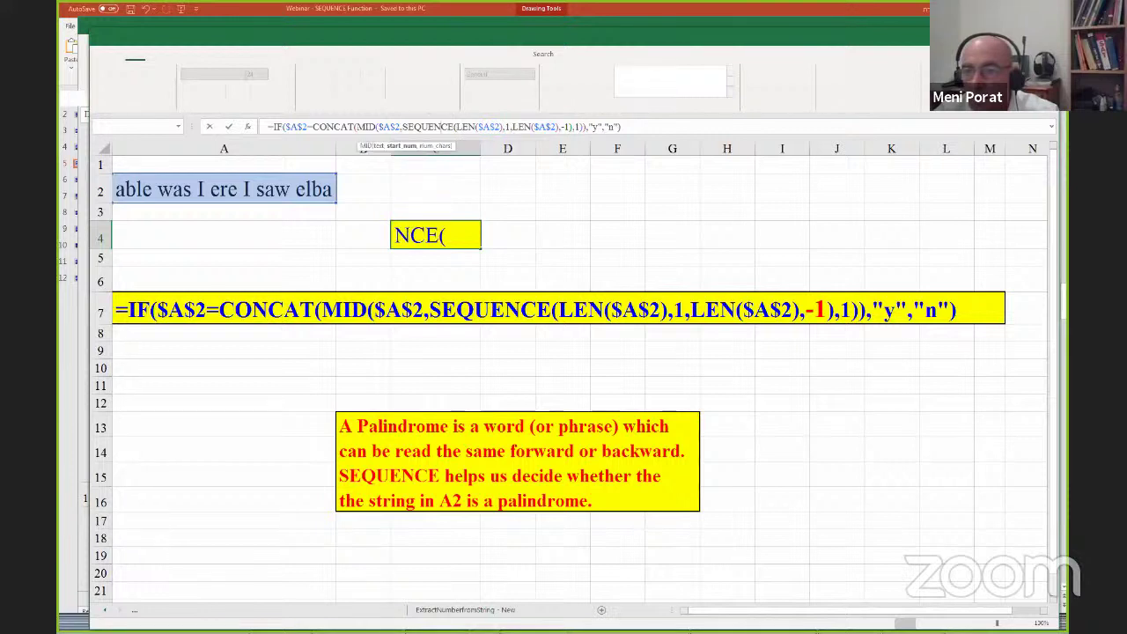
key(shift+Right)
key(shift+Right)
key(shift+Right)
key(shift+Right)
key(shift+Right)
key(shift+Right)
key(shift+Right)
key(shift+Right)
key(shift+Right)
key(shift+Right)
key(shift+Right)
key(shift+Right)
key(shift+Right)
key(shift+Right)
key(shift+Right)
key(shift+Right)
key(shift+Right)
key(shift+Right)
key(shift+Right)
key(shift+Right)
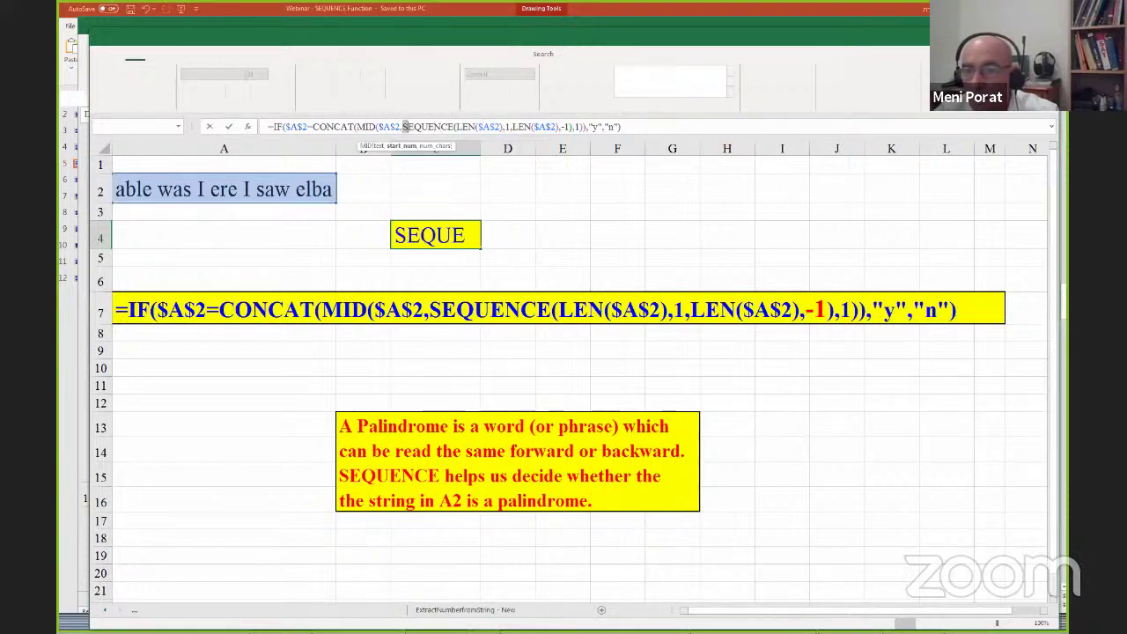
key(shift+Right)
key(shift+Right)
key(shift+Right)
key(shift+Right)
key(shift+Right)
key(shift+Right)
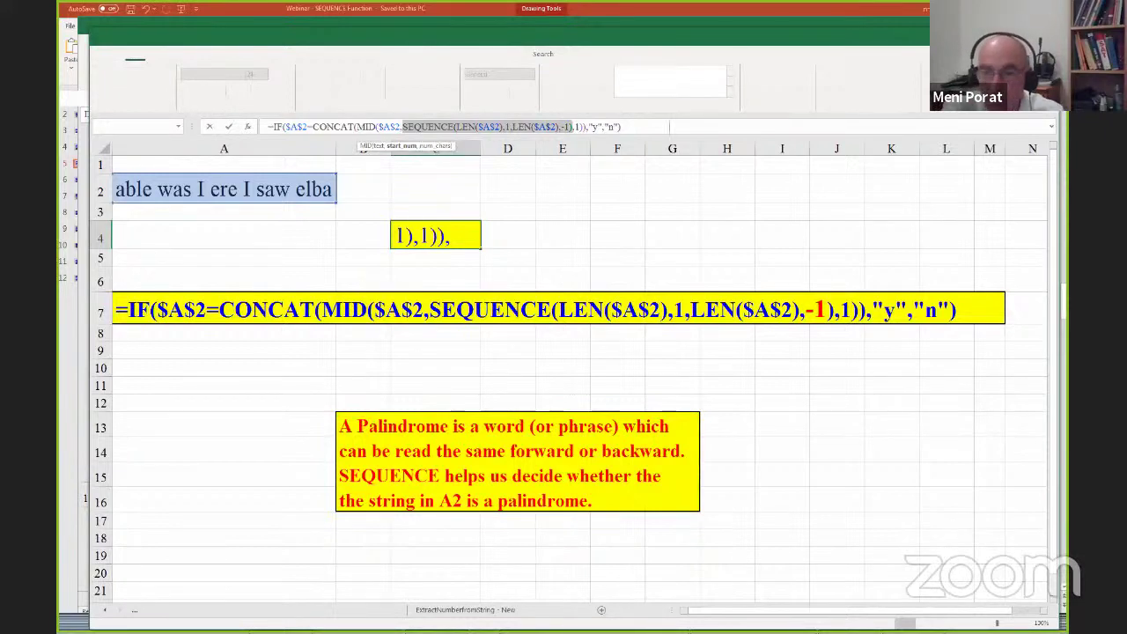
key(F9)
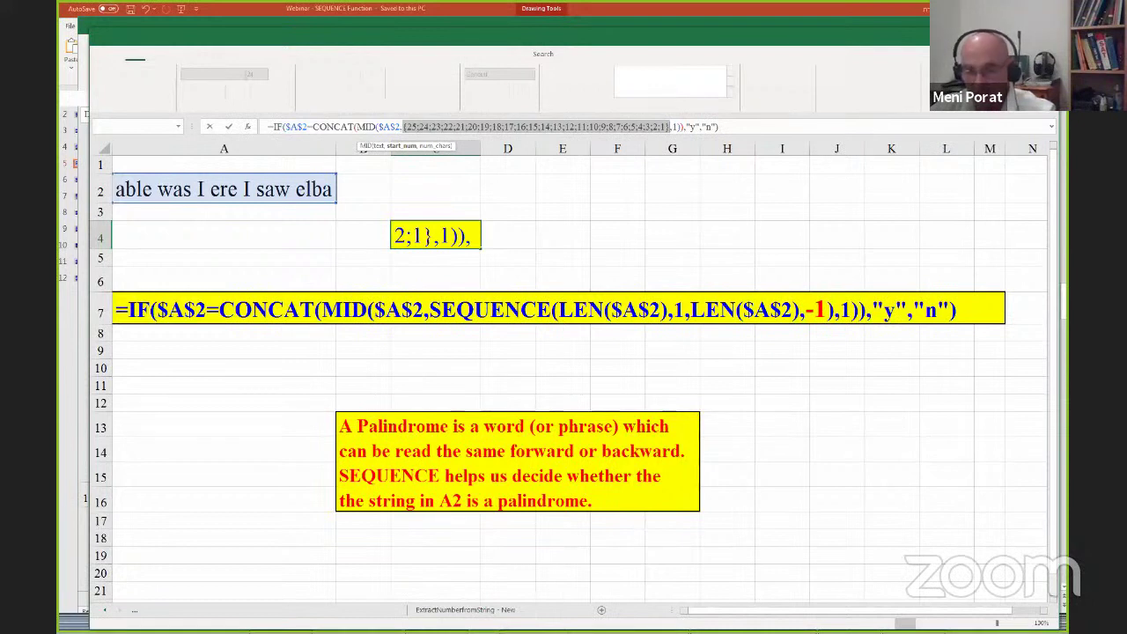
key(Escape)
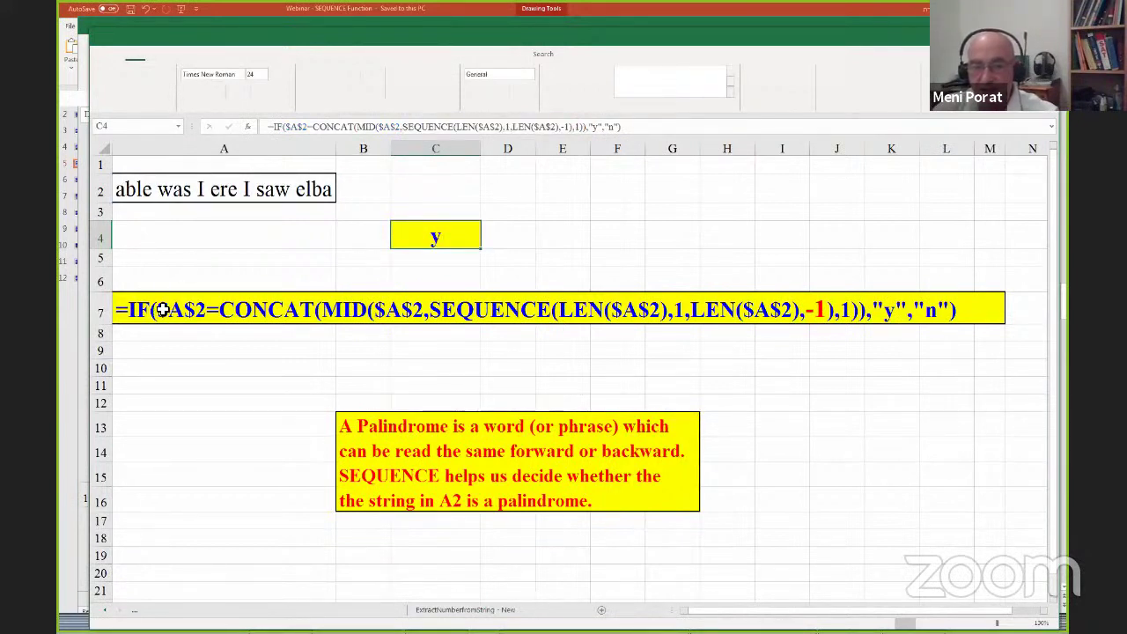
- Start closing the palindrome workbook but cancel the save prompt to keep it open
click(118, 182)
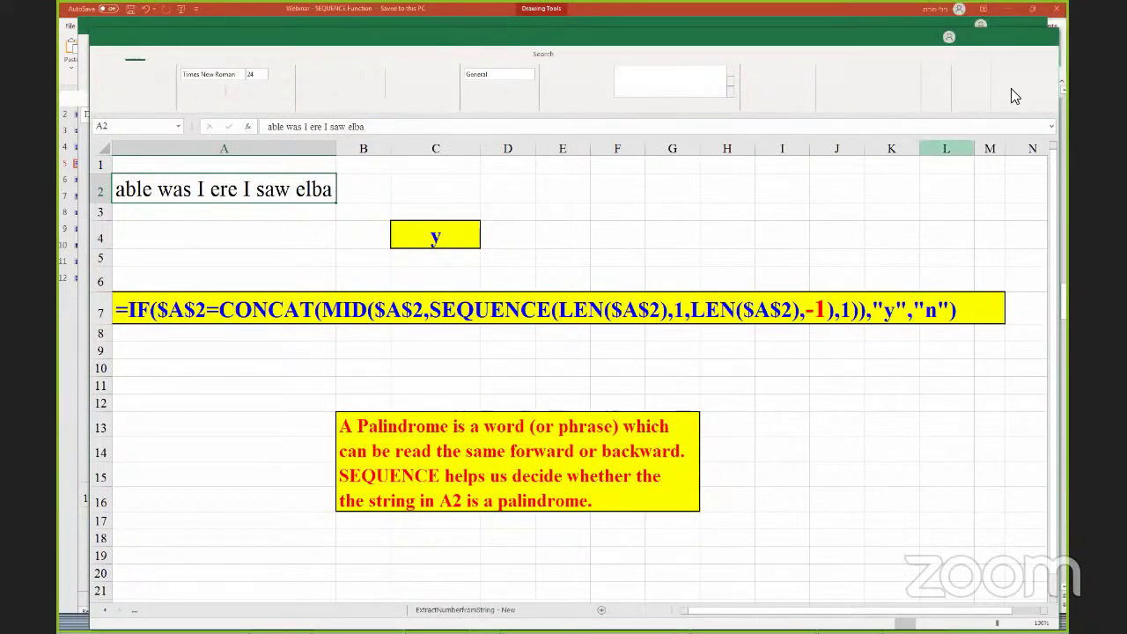
click(1056, 8)
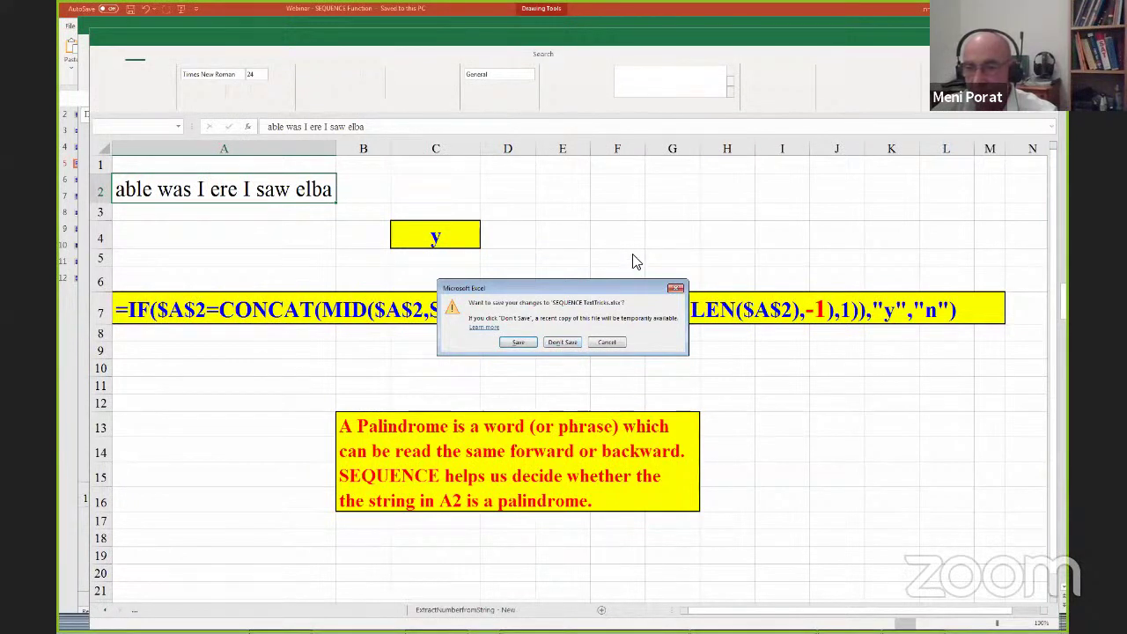
click(675, 287)
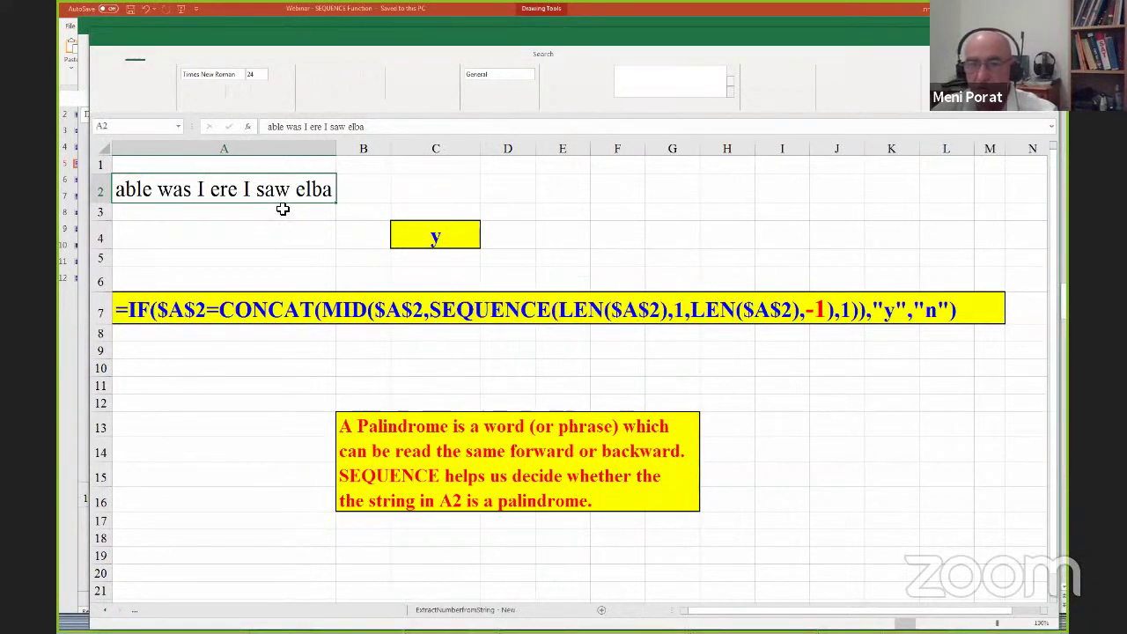
- Change the phrase in A2 to end in 'elbb' so C4's palindrome test returns n
click(357, 128)
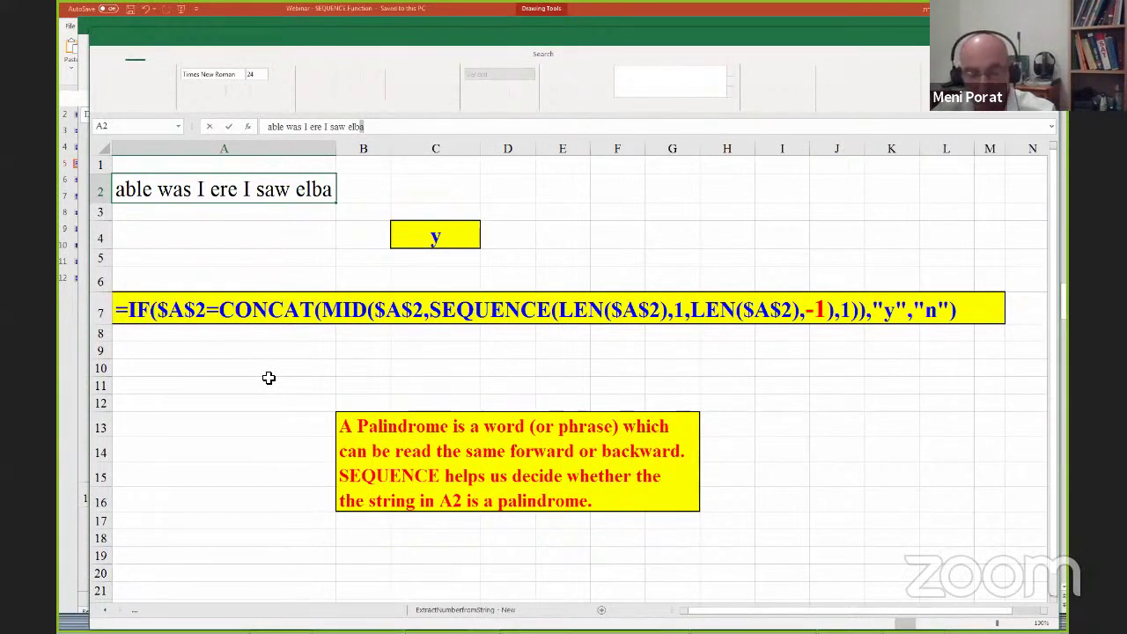
key(Return)
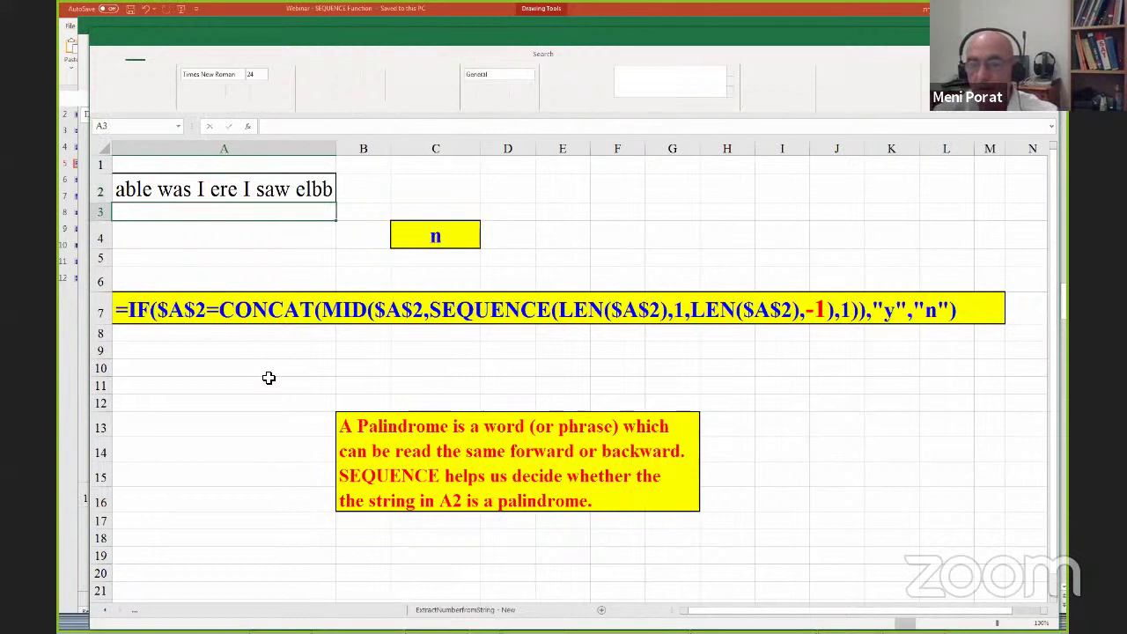
click(407, 239)
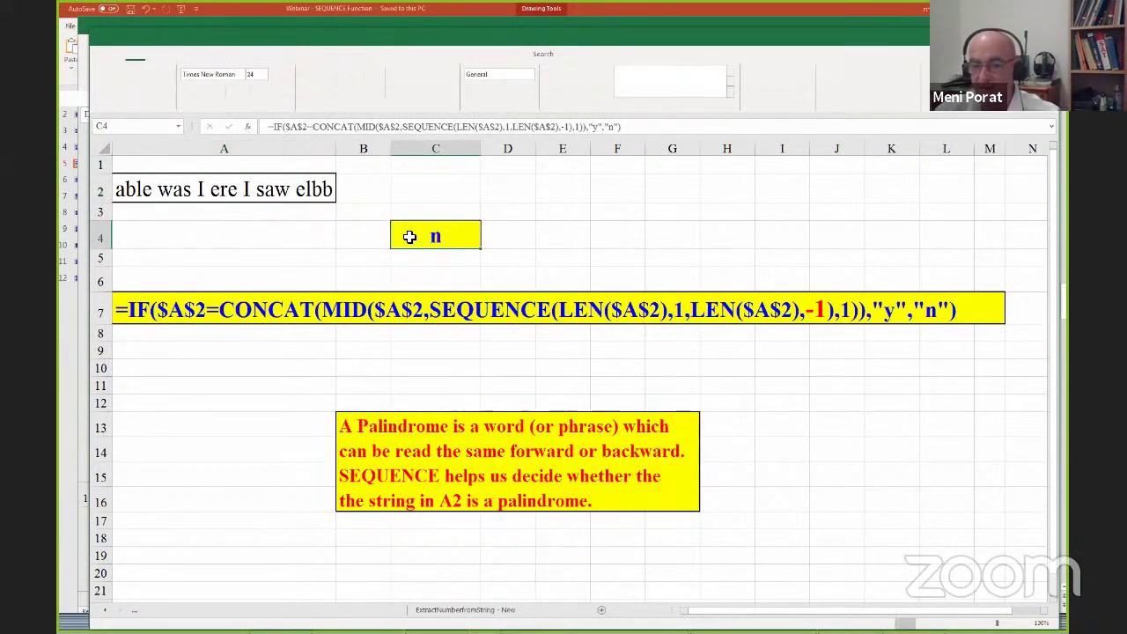
- Restore 'elba' in A2 so C4 reads y again, then close the workbook
click(324, 188)
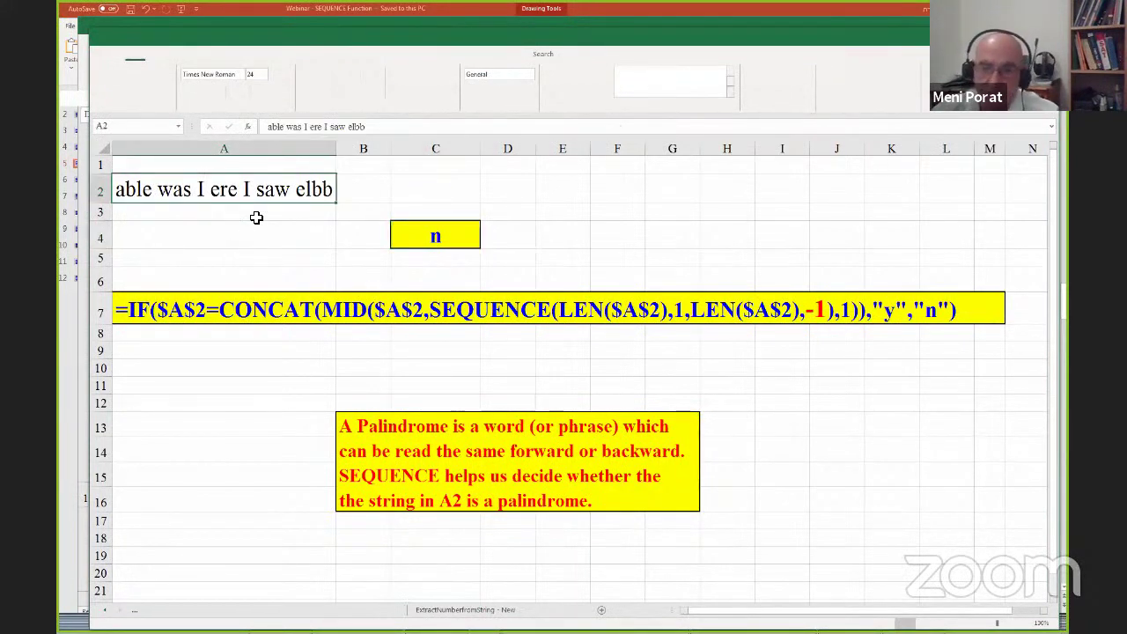
click(366, 126)
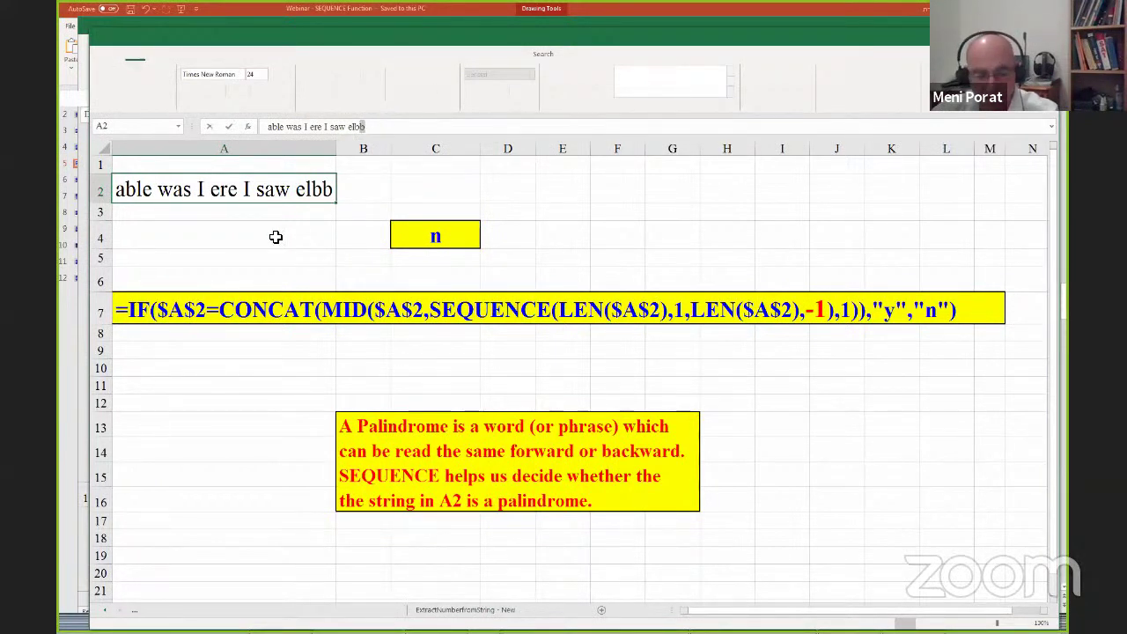
text(a)
key(Return)
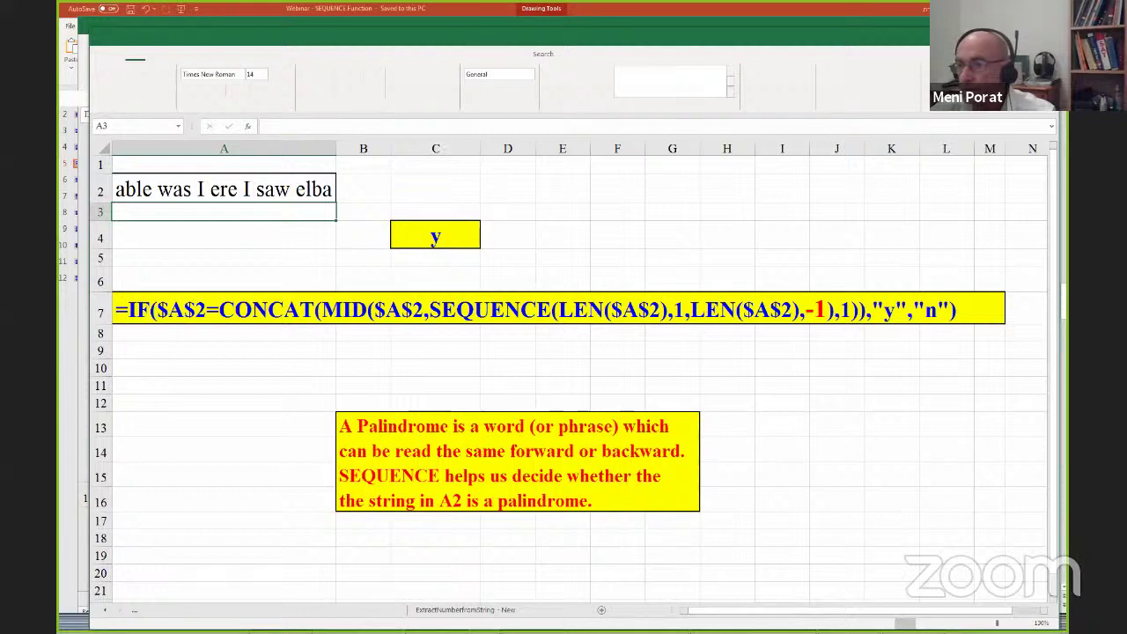
key(ctrl+w)
- Discard the palindrome workbook's changes, then close the factorial methods workbook without saving
click(551, 349)
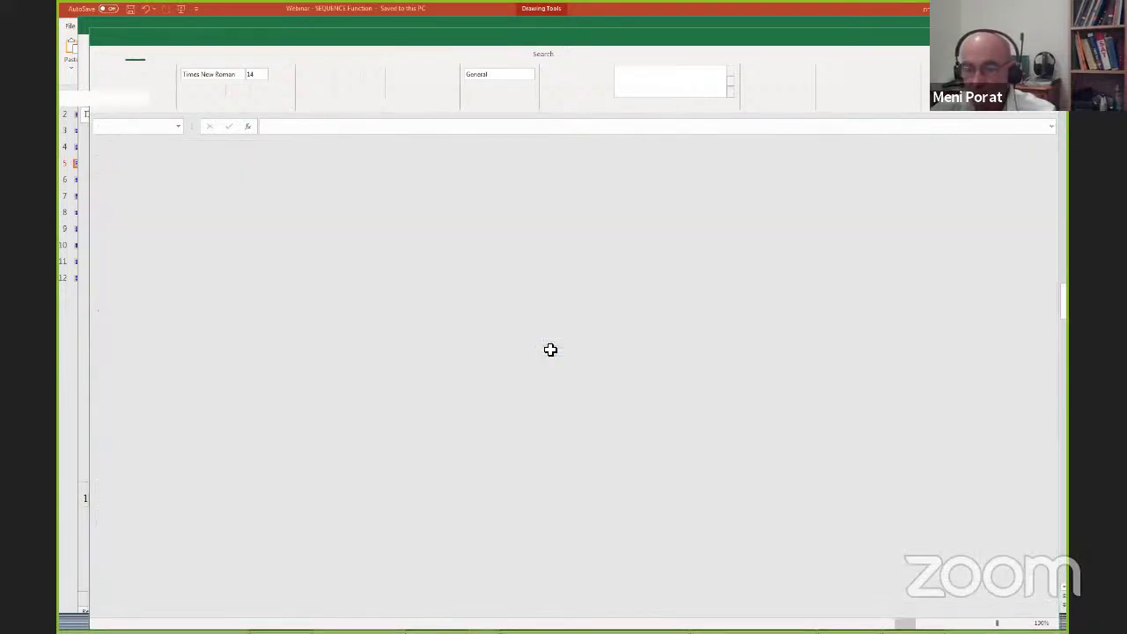
key(alt+Tab)
key(alt+Tab)
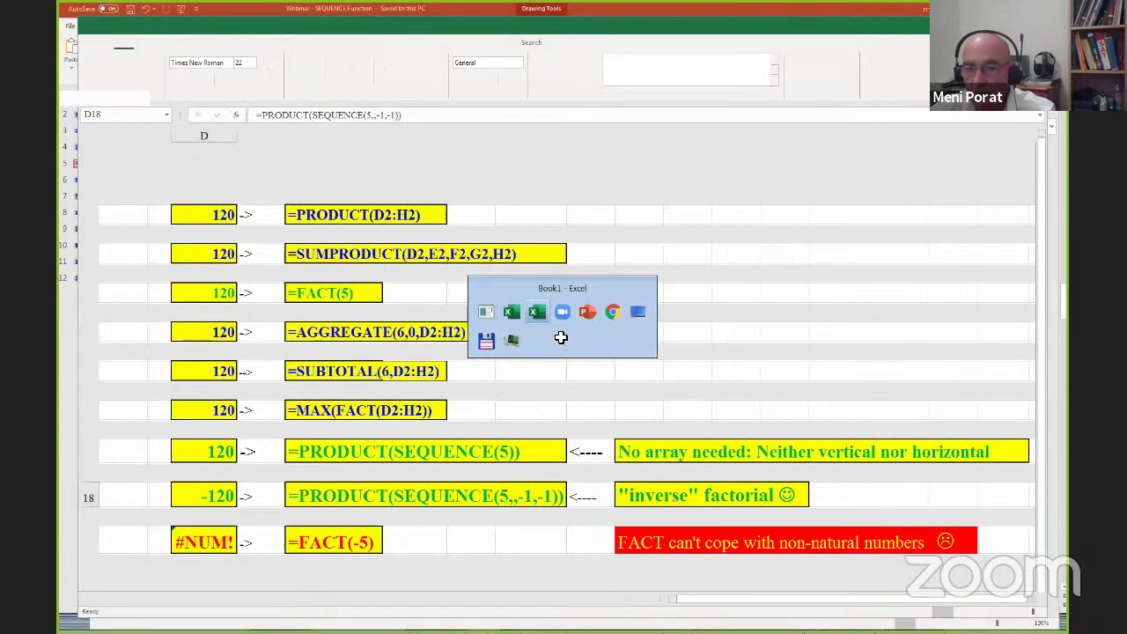
key(alt+Tab)
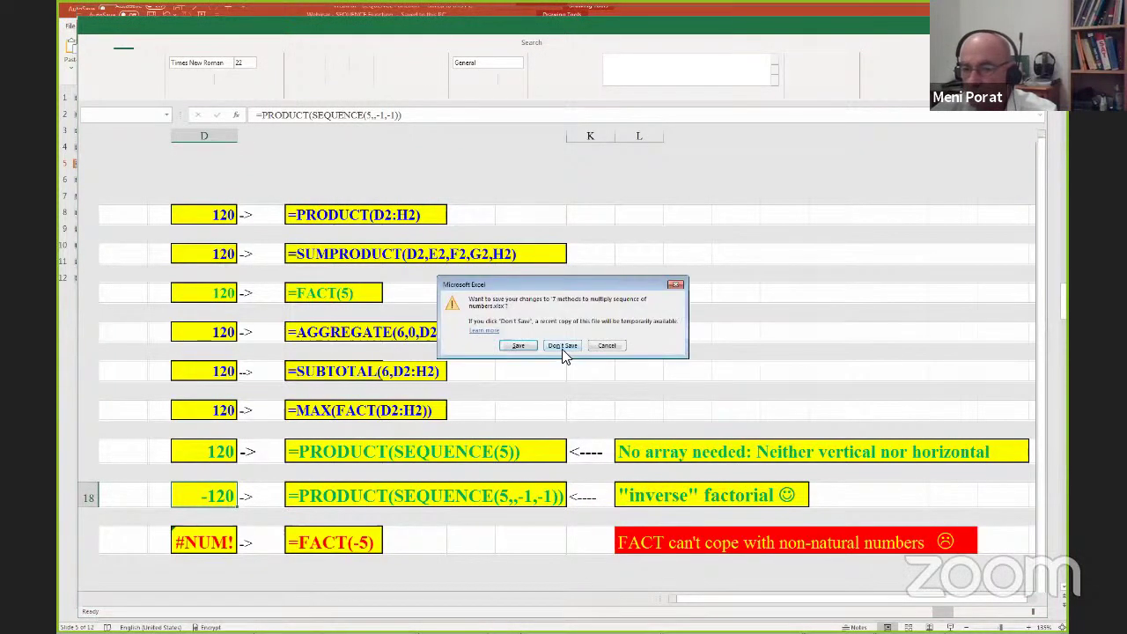
click(566, 347)
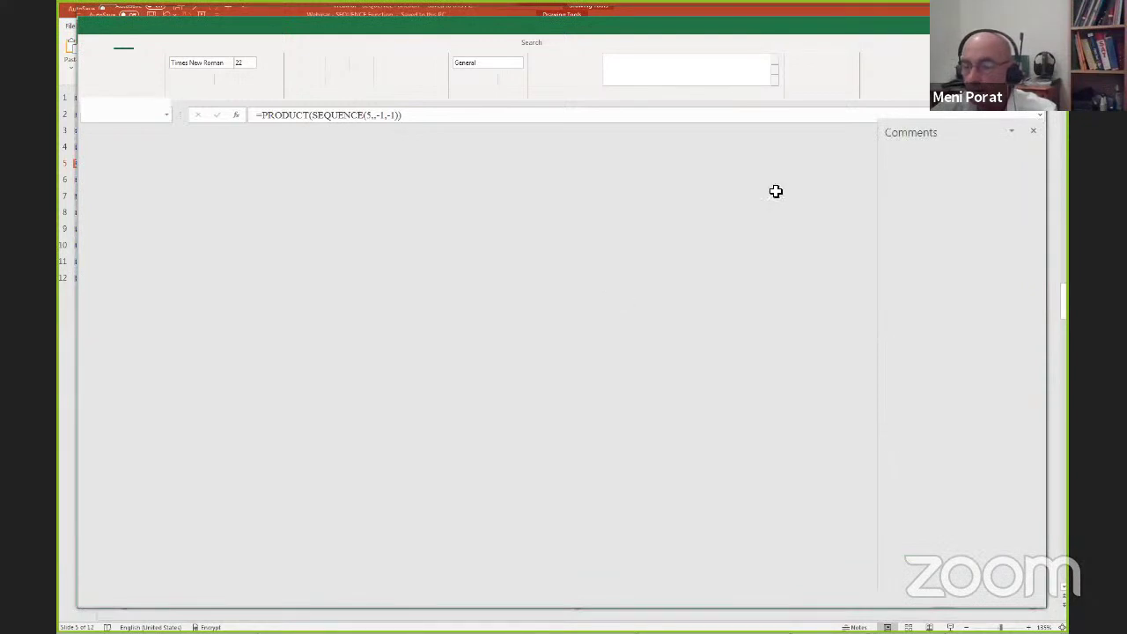
key(alt+Tab)
- Switch to the PowerPoint agenda presentation and scroll through its slides
key(Tab)
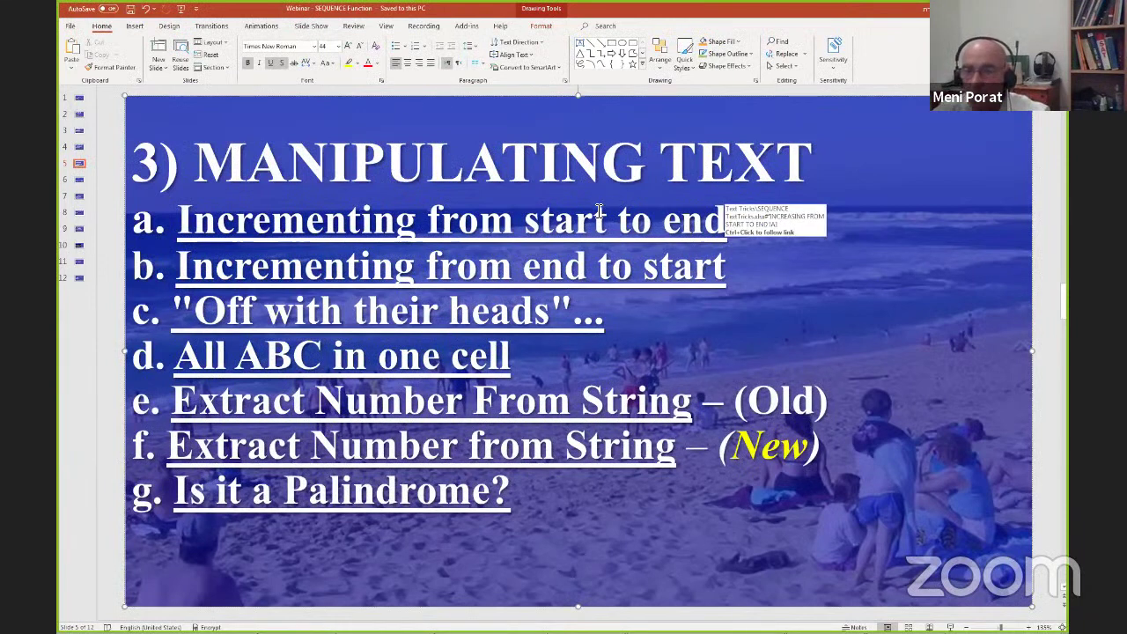
scroll(596, 213, down, 1)
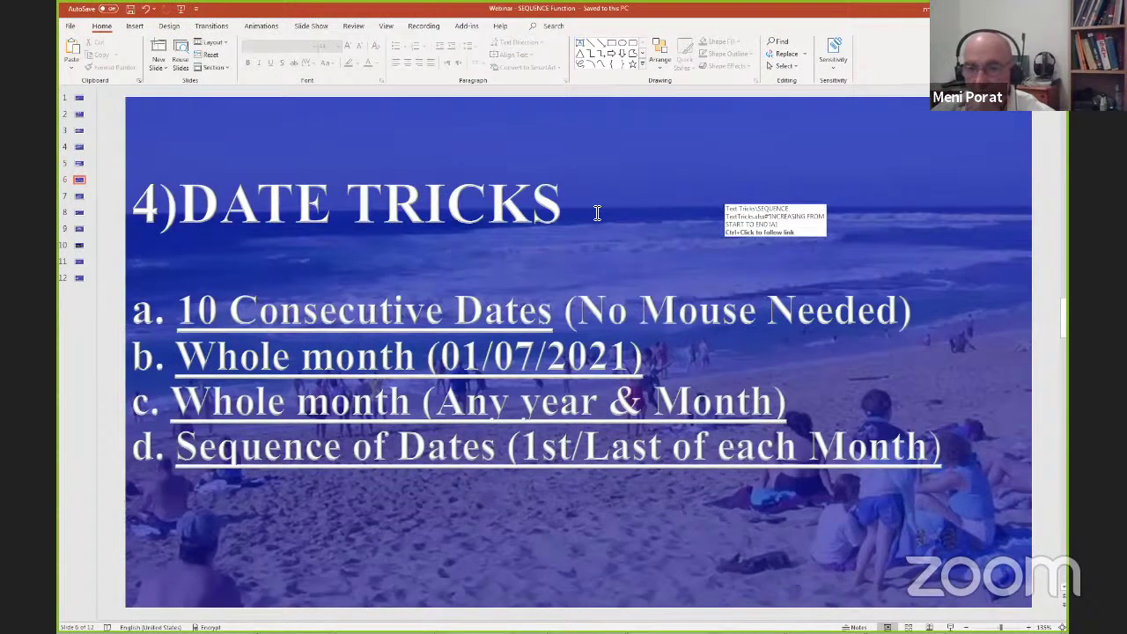
scroll(592, 214, up, 1)
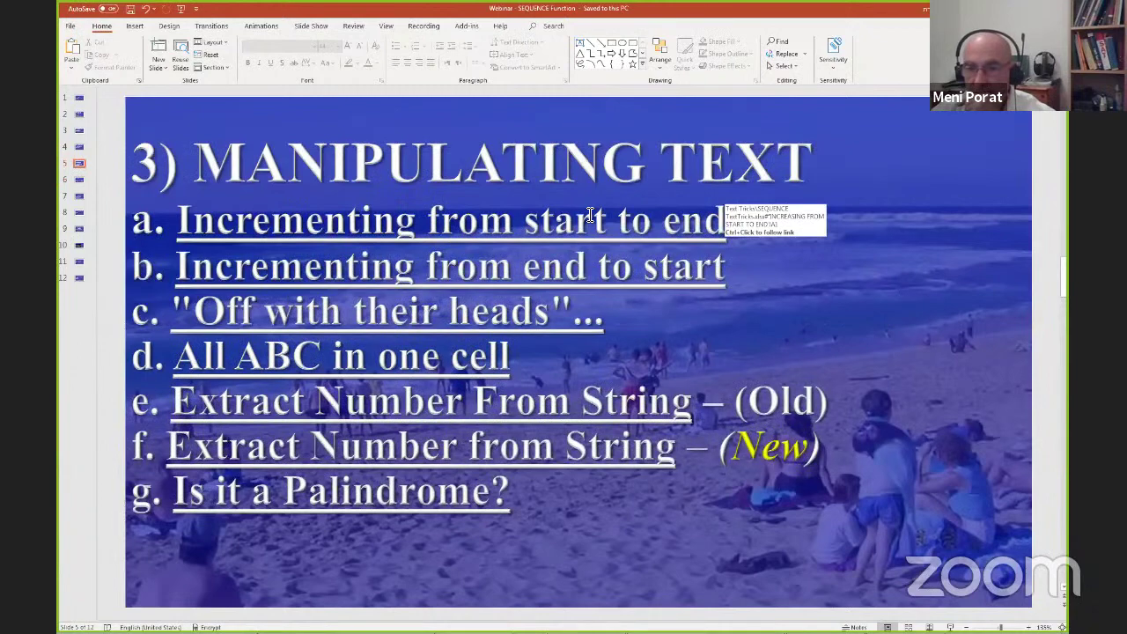
scroll(590, 216, up, 2)
scroll(560, 214, up, 1)
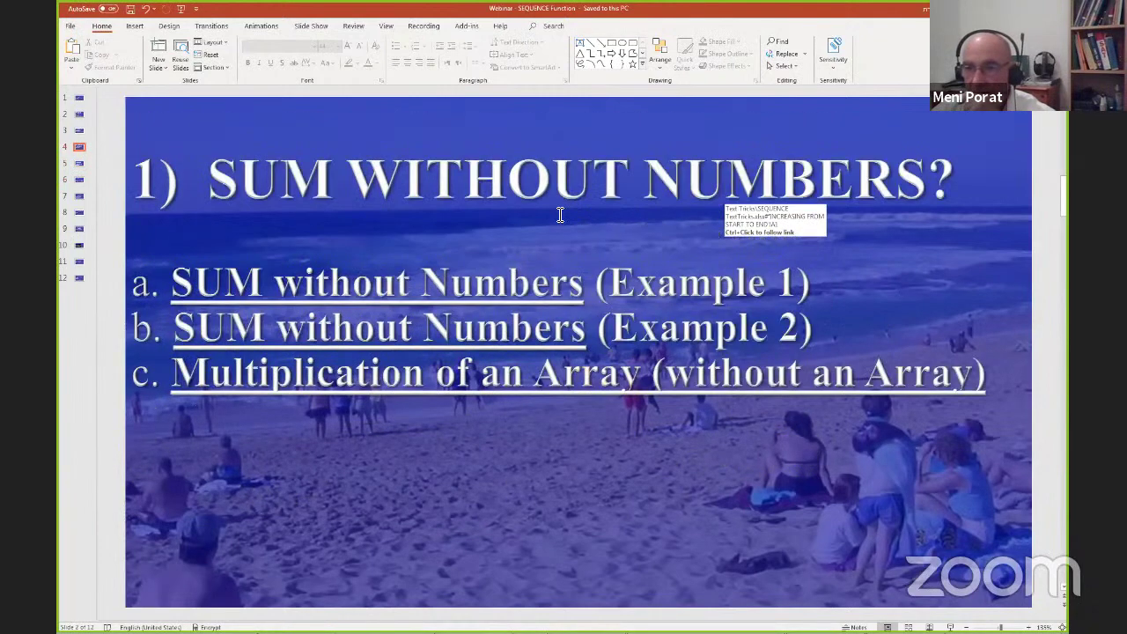
scroll(560, 214, up, 3)
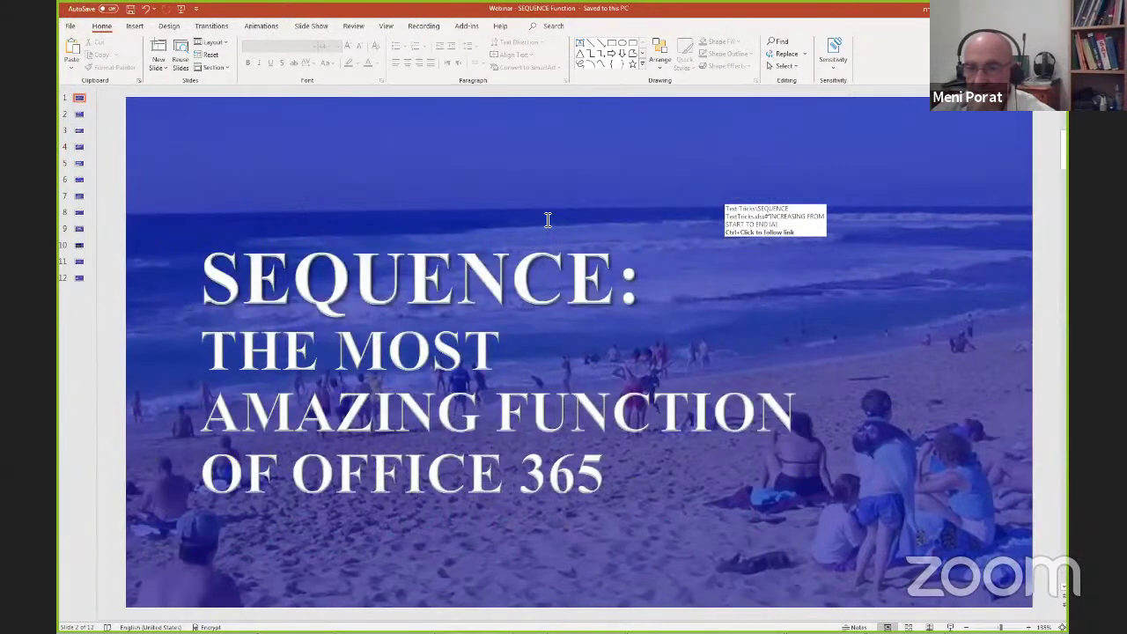
scroll(547, 220, down, 1)
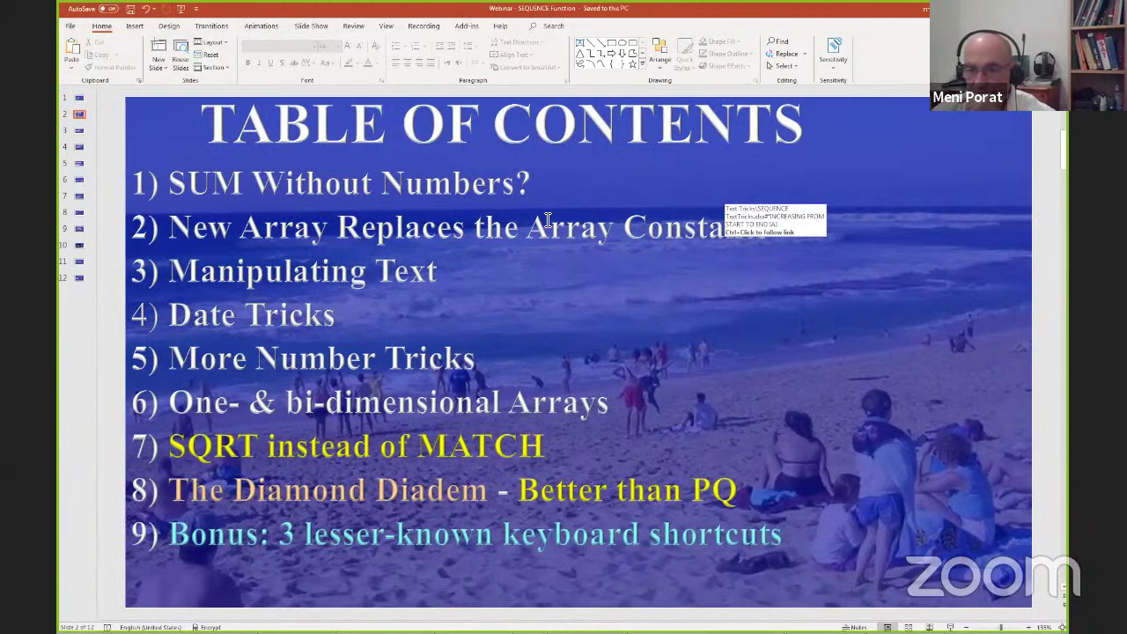
scroll(547, 220, down, 1)
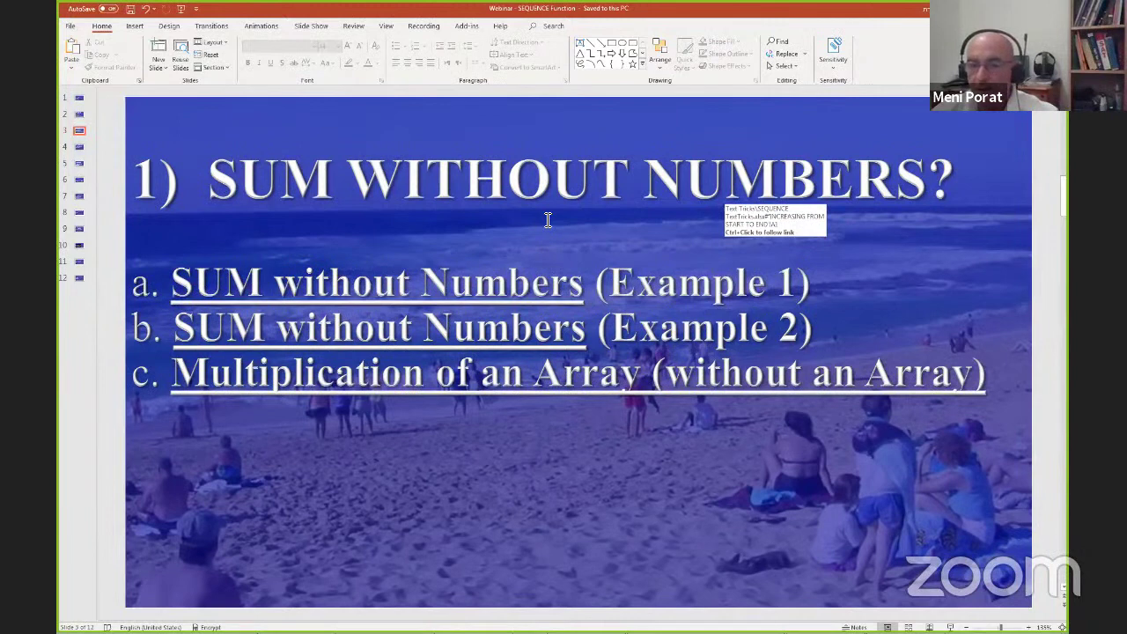
scroll(541, 210, down, 1)
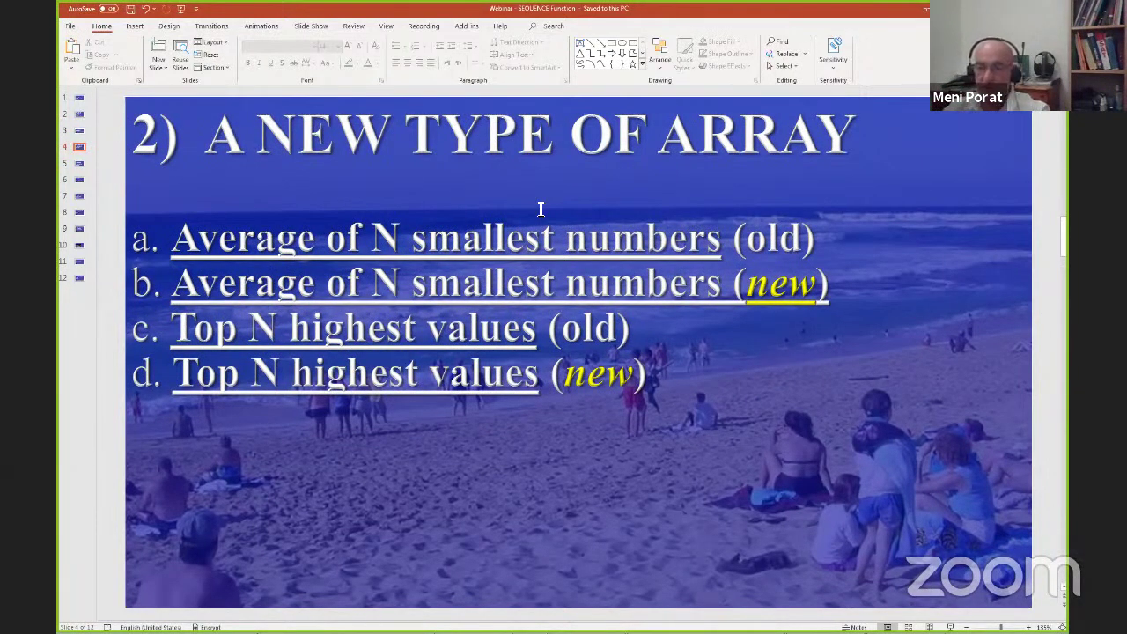
- Advance past Manipulating Text to the Date Tricks slide and follow the '10 Consecutive Dates' link
key(Page_Down)
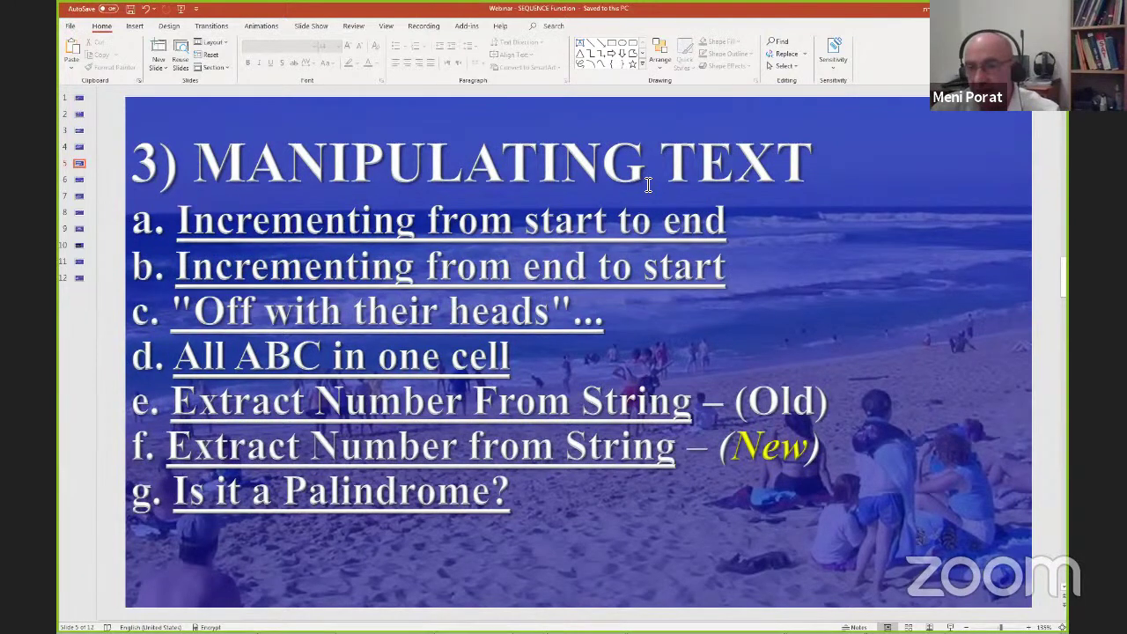
key(Page_Down)
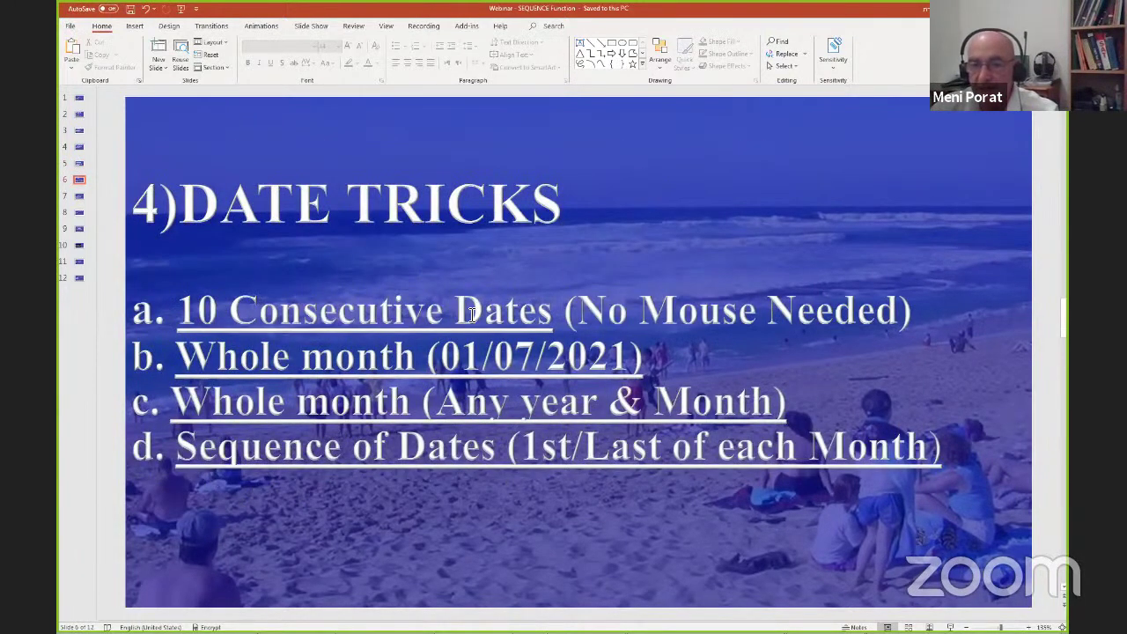
ctrl+click(362, 326)
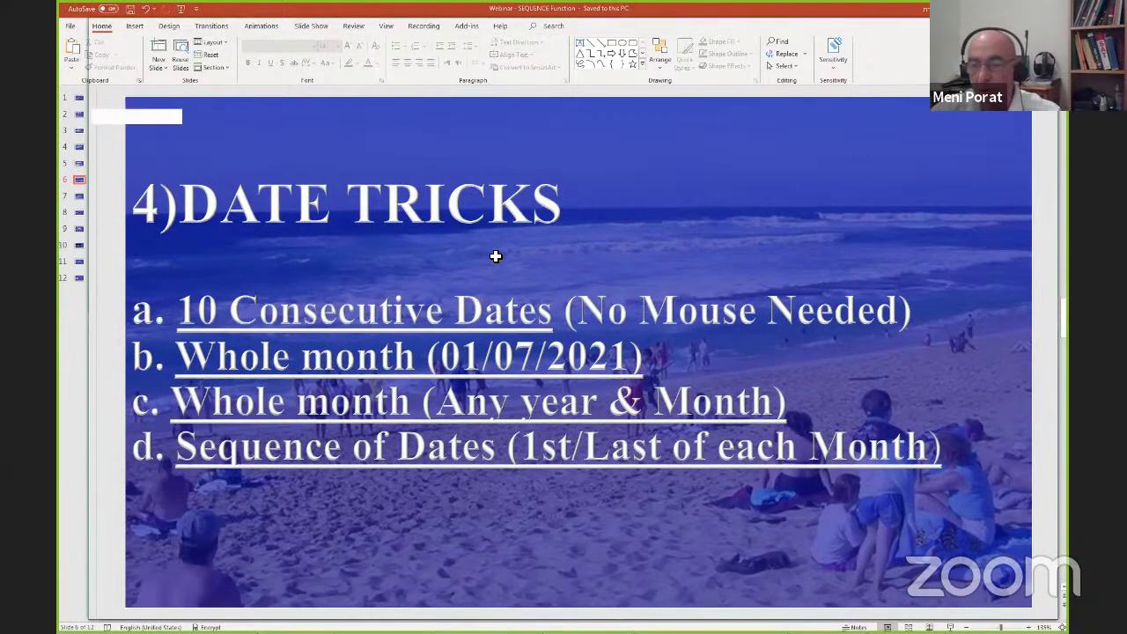
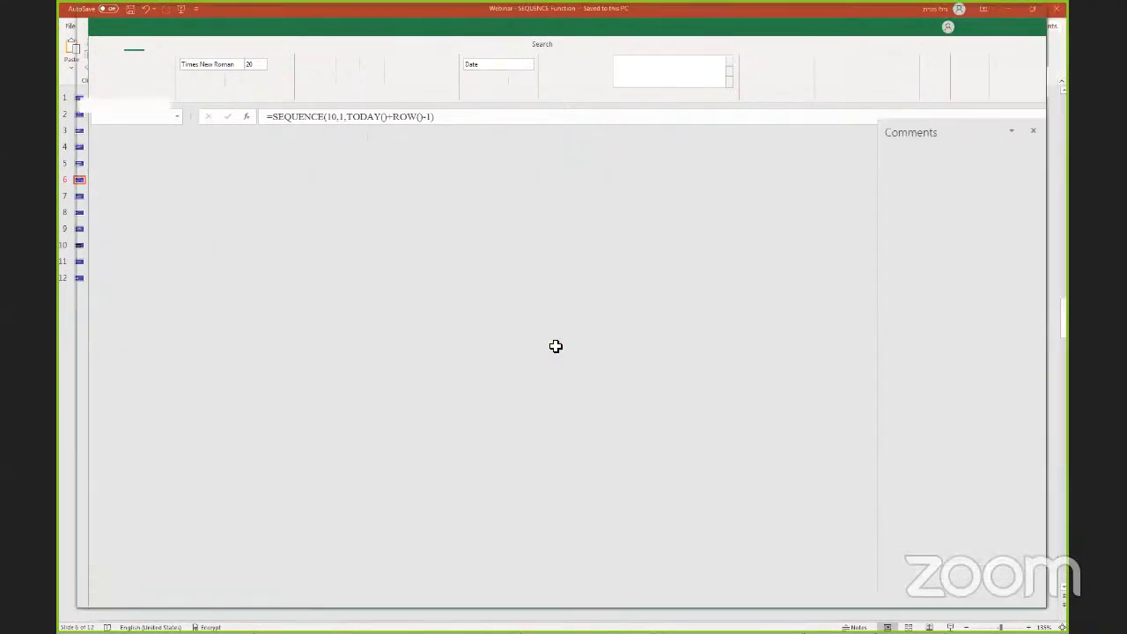
- Return to the 4)DATE TRICKS slide and open the Whole month (01/07/2021) example
key(alt+Tab)
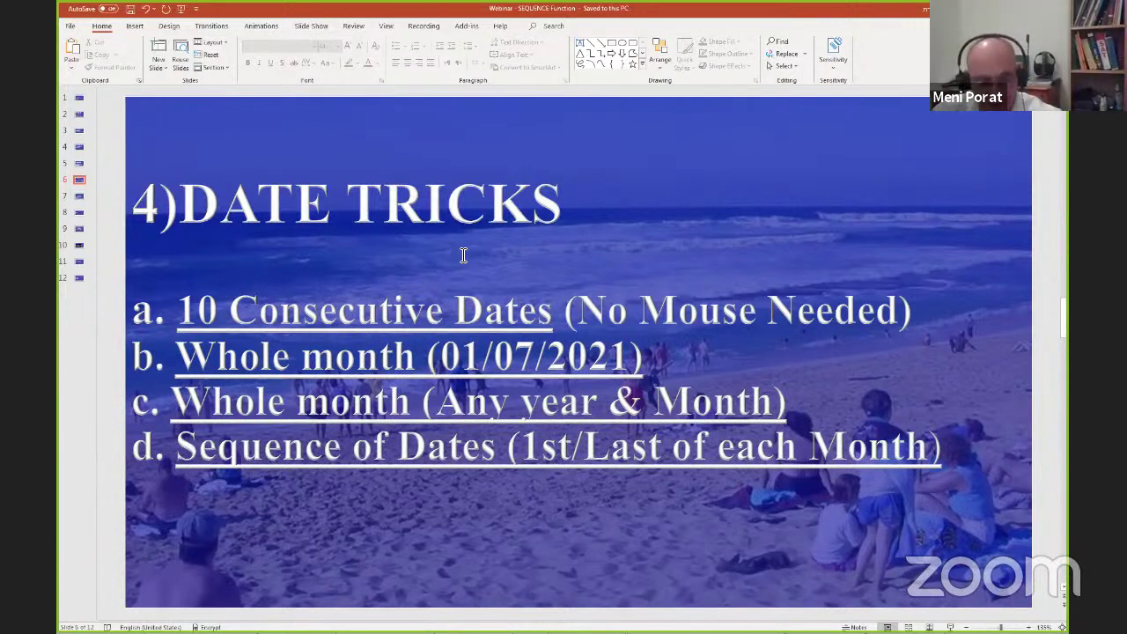
ctrl+click(367, 370)
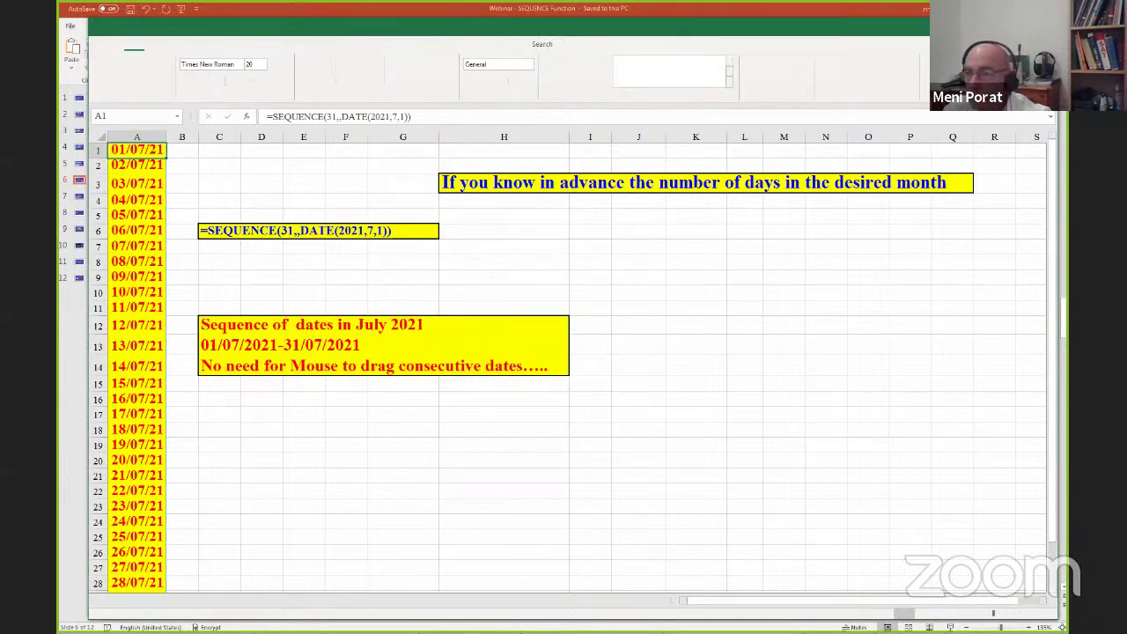
- Close the July 2021 dates workbook, discarding changes
key(ctrl+w)
click(562, 333)
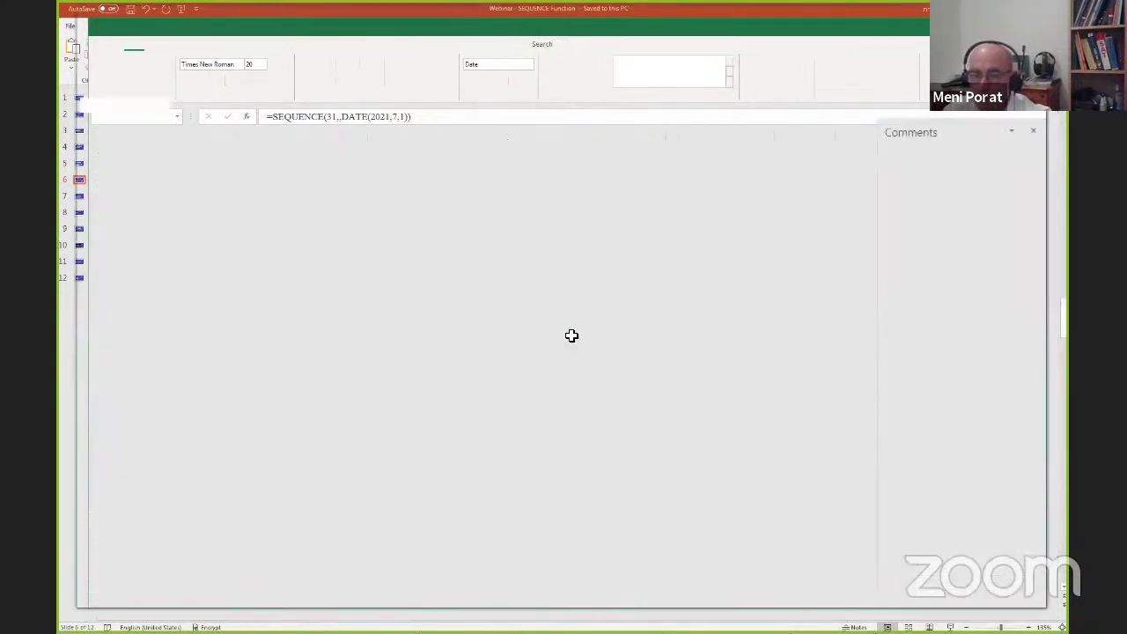
- In the SEQUENCE Function workbook, set the Month input J2 to 6 and review the dates
key(alt+Tab)
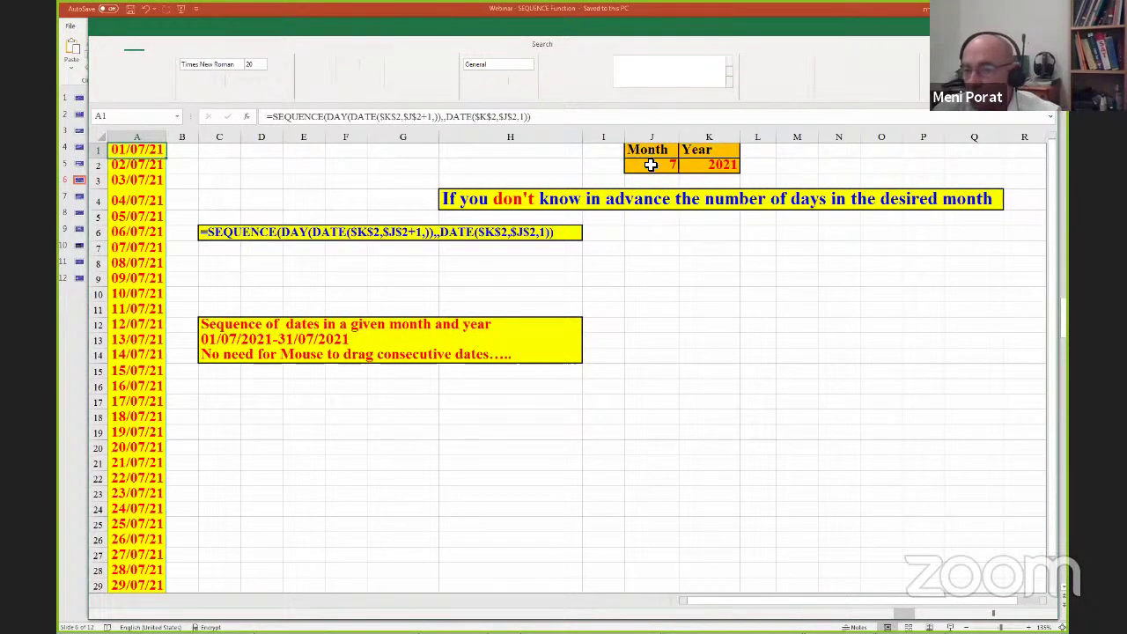
click(650, 165)
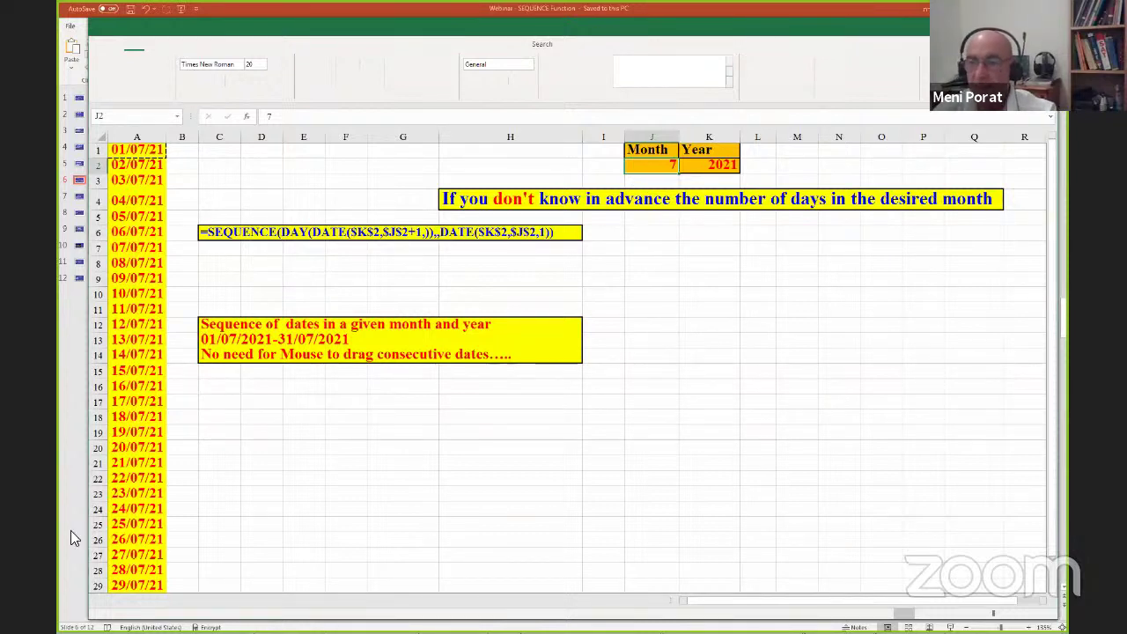
text(6)
key(ctrl+Return)
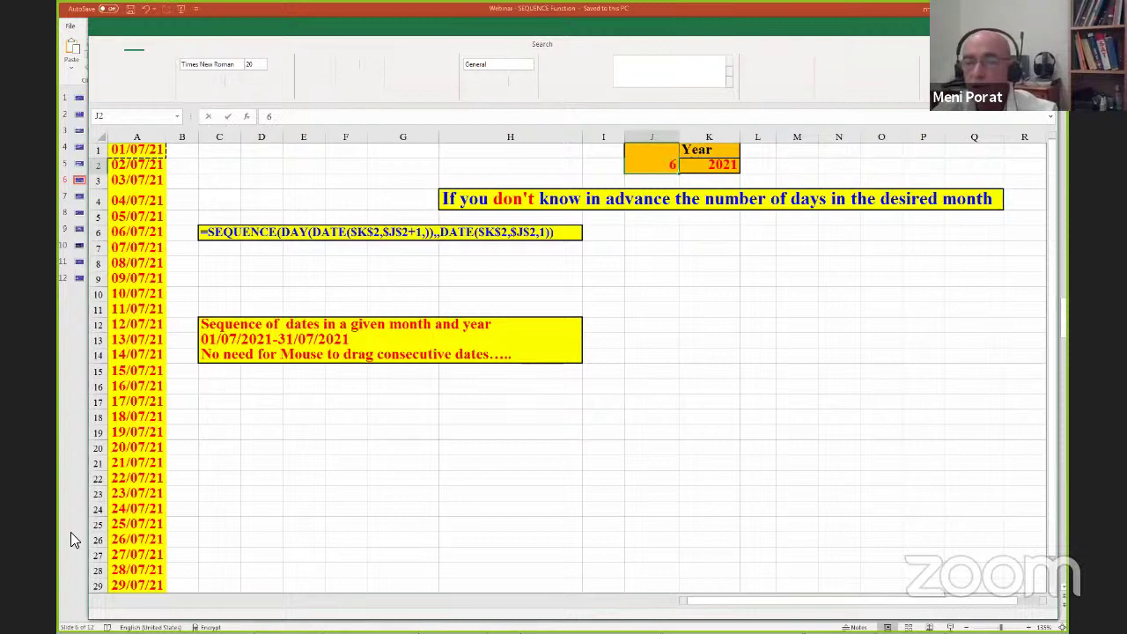
key(Return)
scroll(89, 595, down, 2)
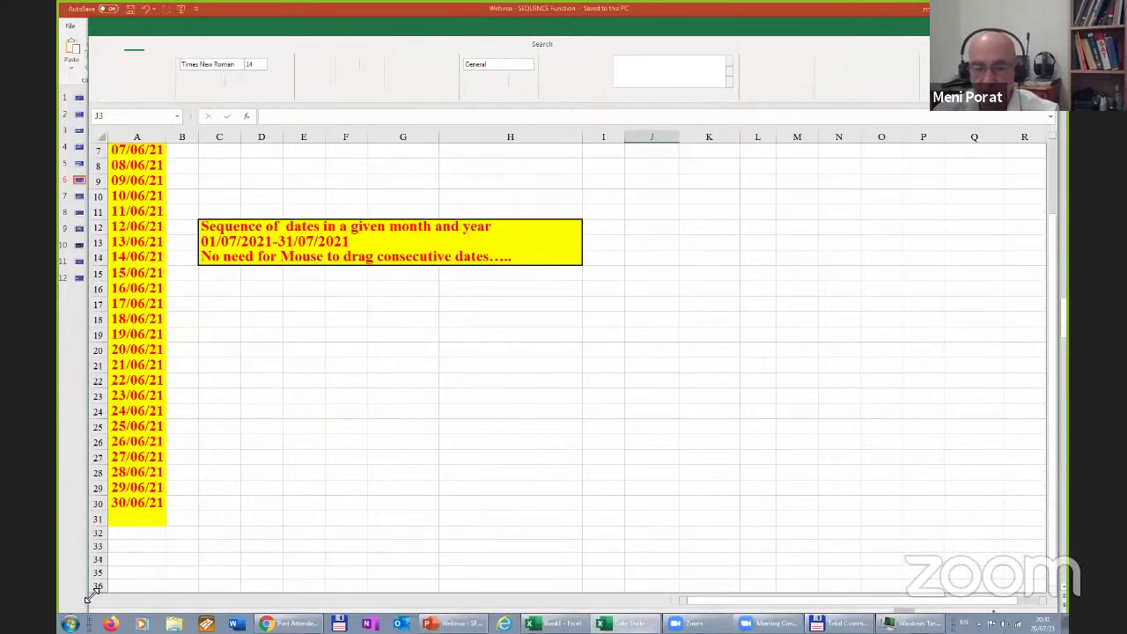
scroll(179, 522, up, 2)
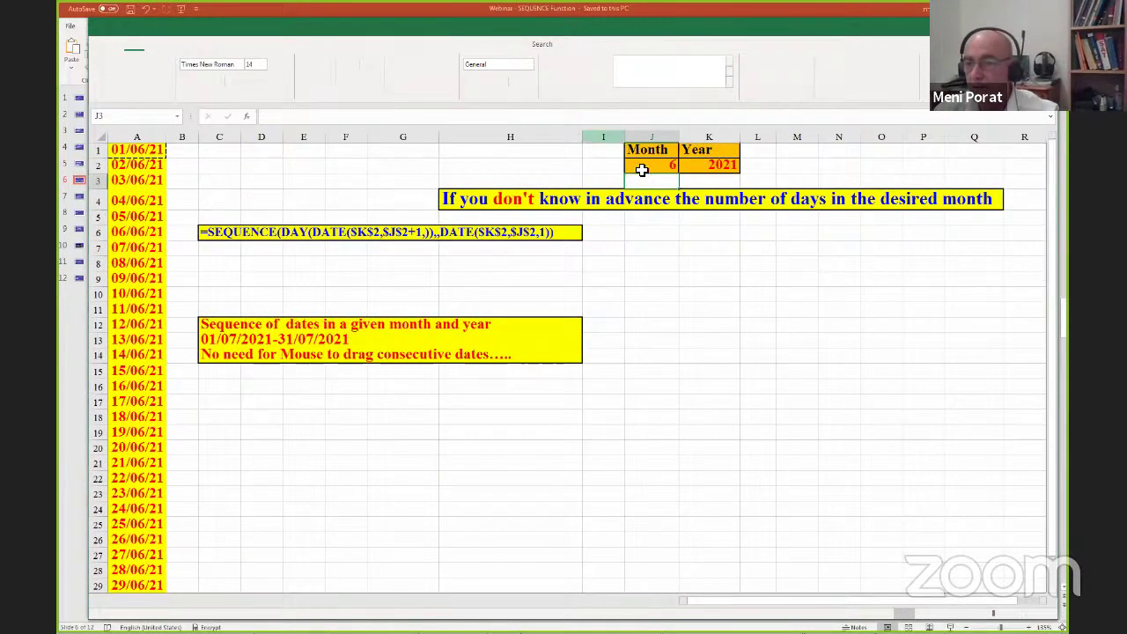
- Set Month to 2 and Year to 2020 so dates run 01/02/20–29/02/20
click(642, 170)
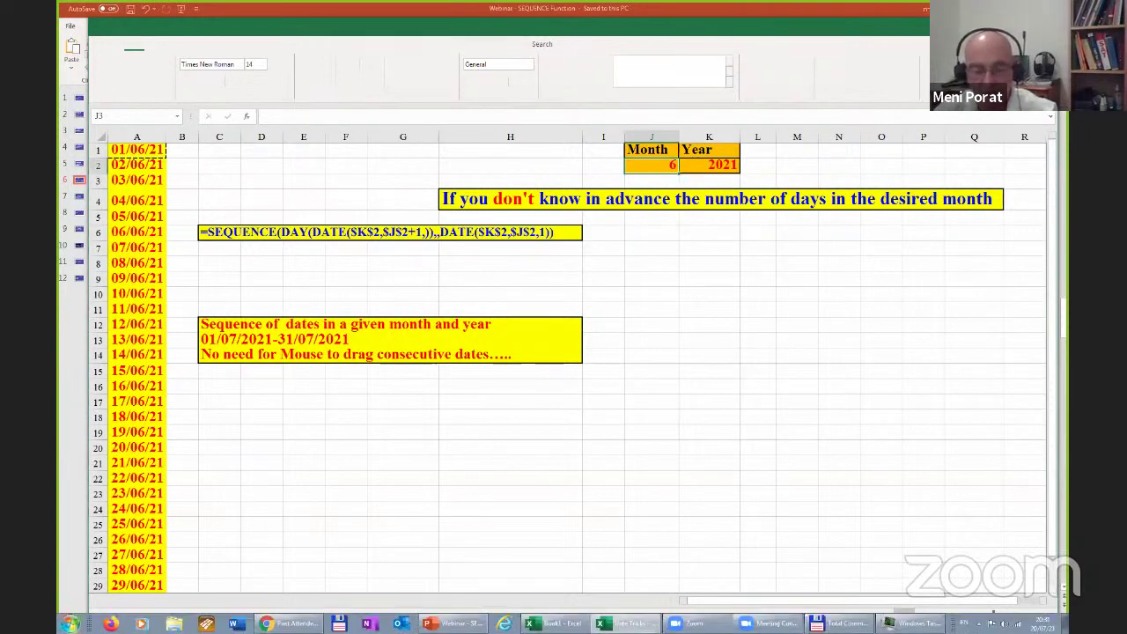
text(2)
key(Tab)
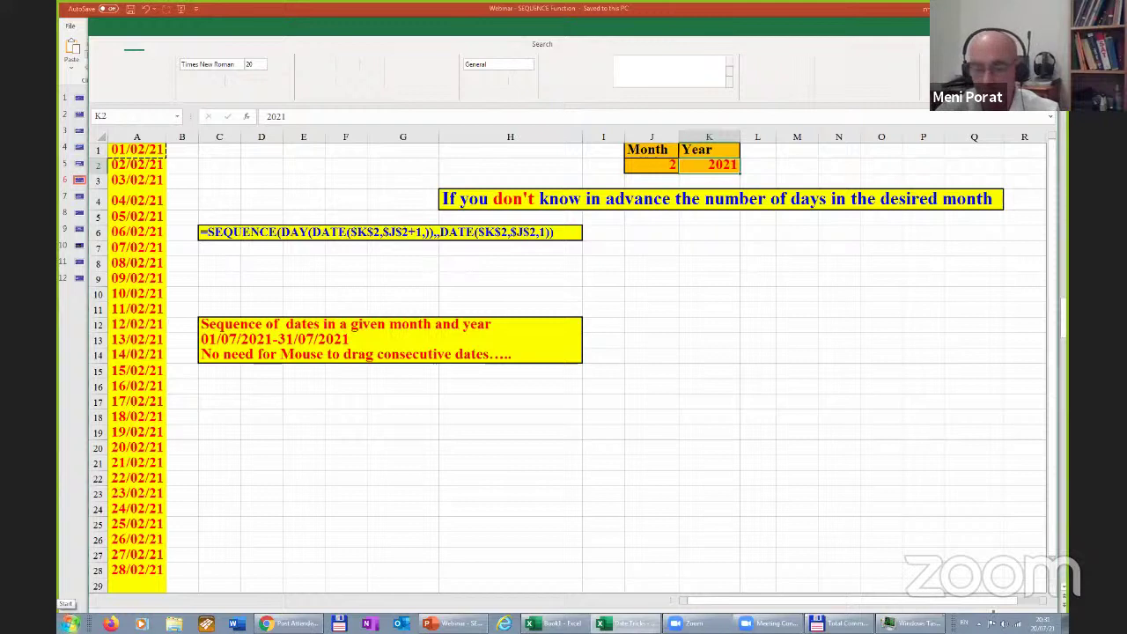
text(2020)
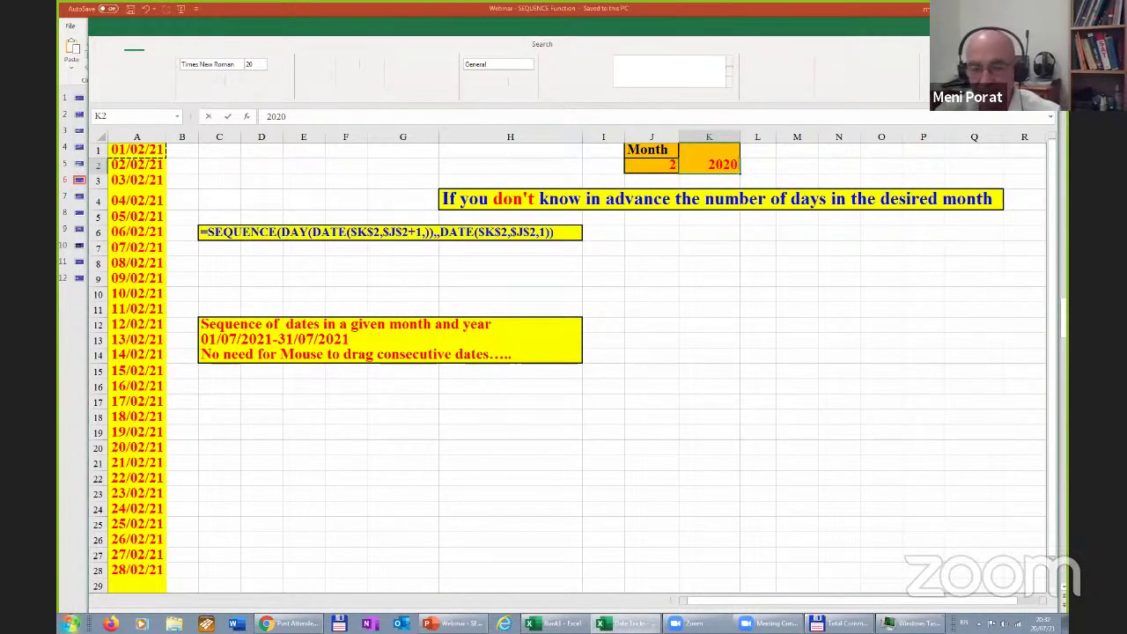
key(Return)
scroll(564, 370, down, 1)
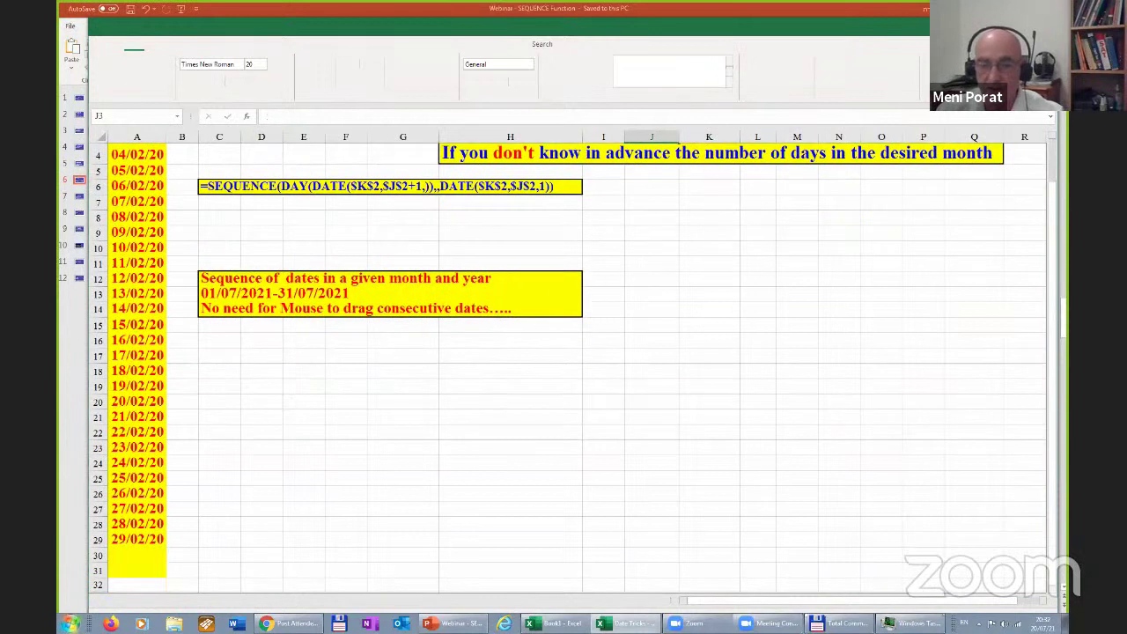
scroll(255, 444, up, 1)
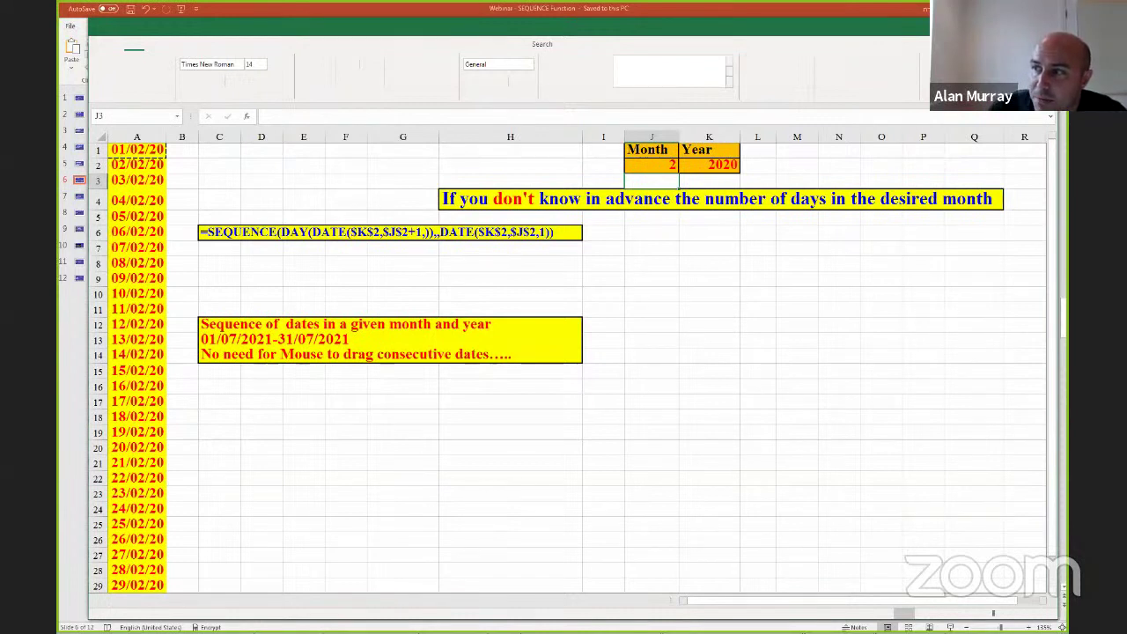
- Close the SEQUENCE workbook and open the Sequence of Dates (1st/Last of each Month) example
click(574, 333)
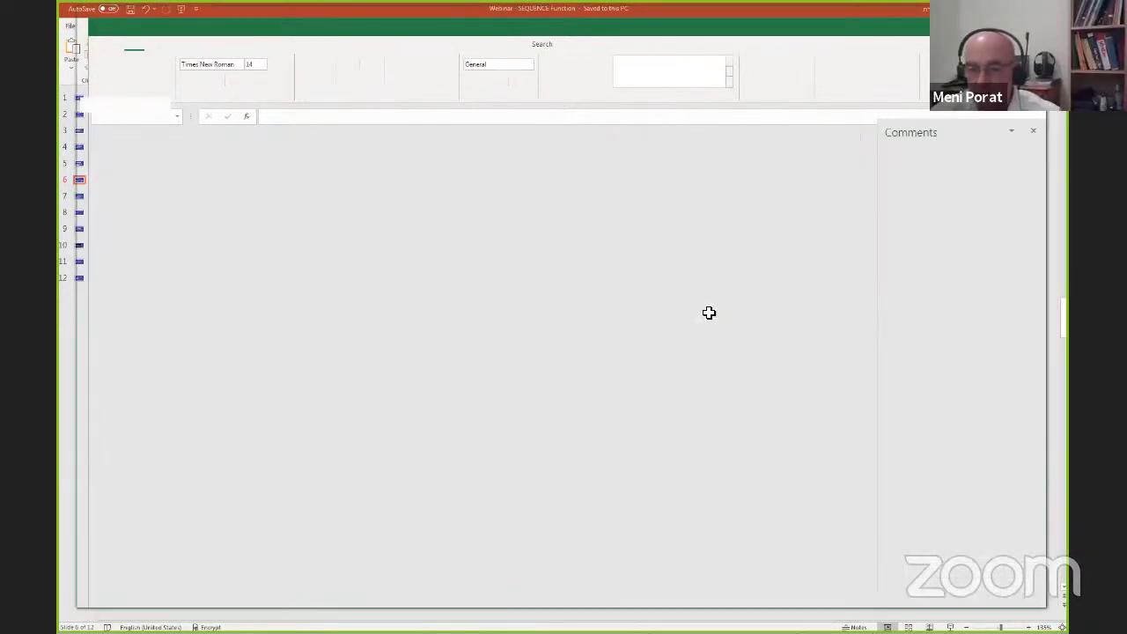
key(alt+Tab)
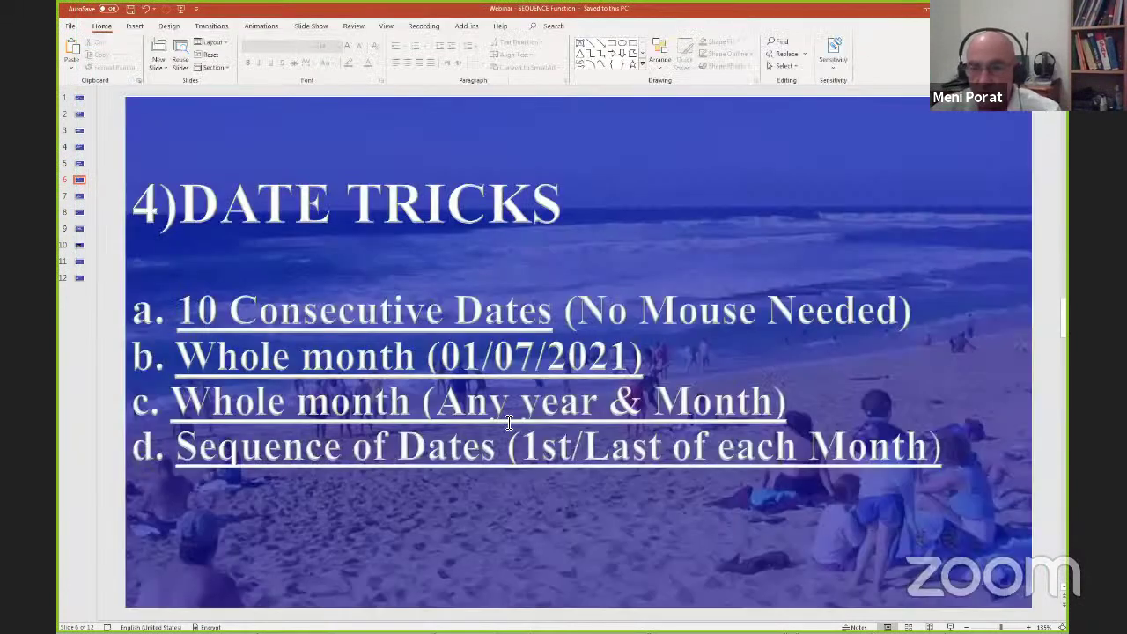
ctrl+click(330, 455)
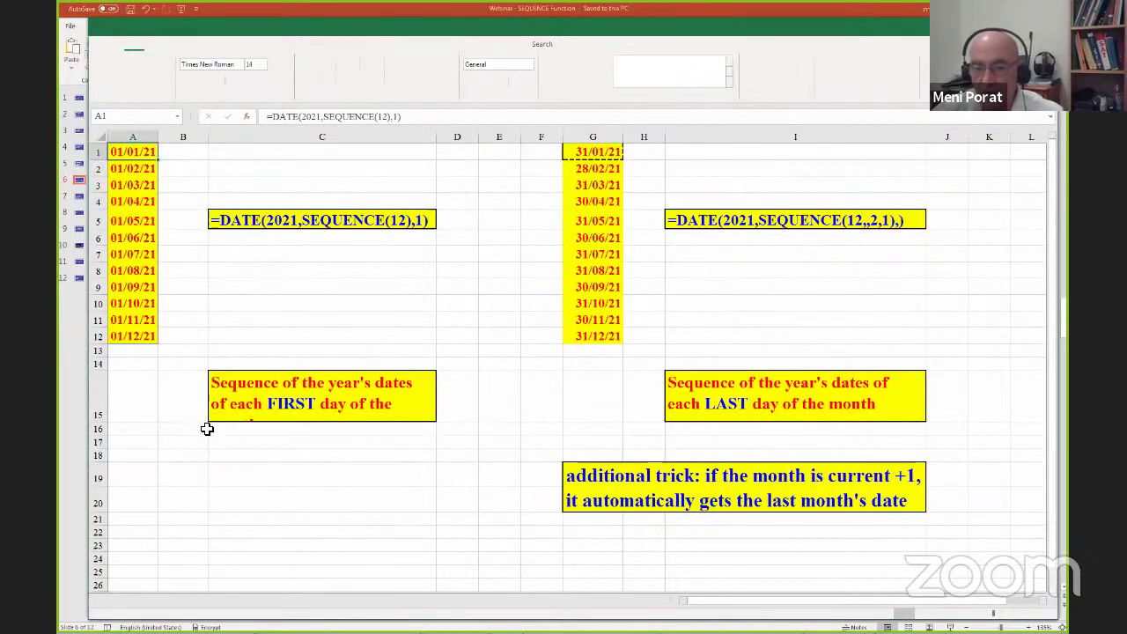
- Inspect the first-day formula in A4 and last-day formula in G1, then close without saving
click(256, 428)
scroll(257, 428, down, 1)
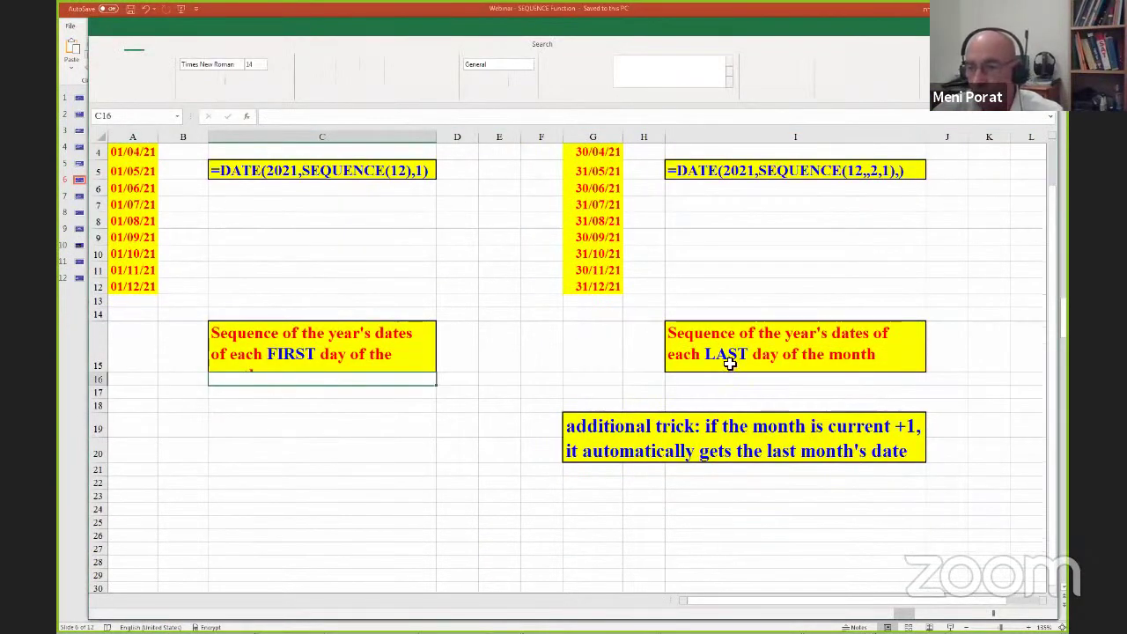
click(134, 152)
scroll(150, 264, up, 1)
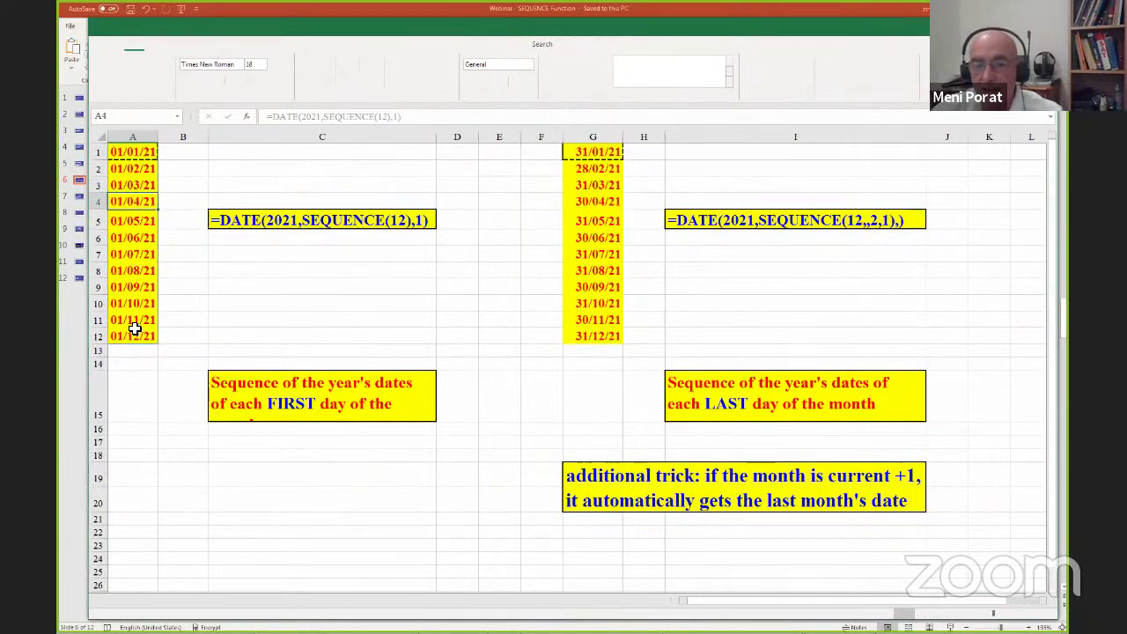
click(133, 338)
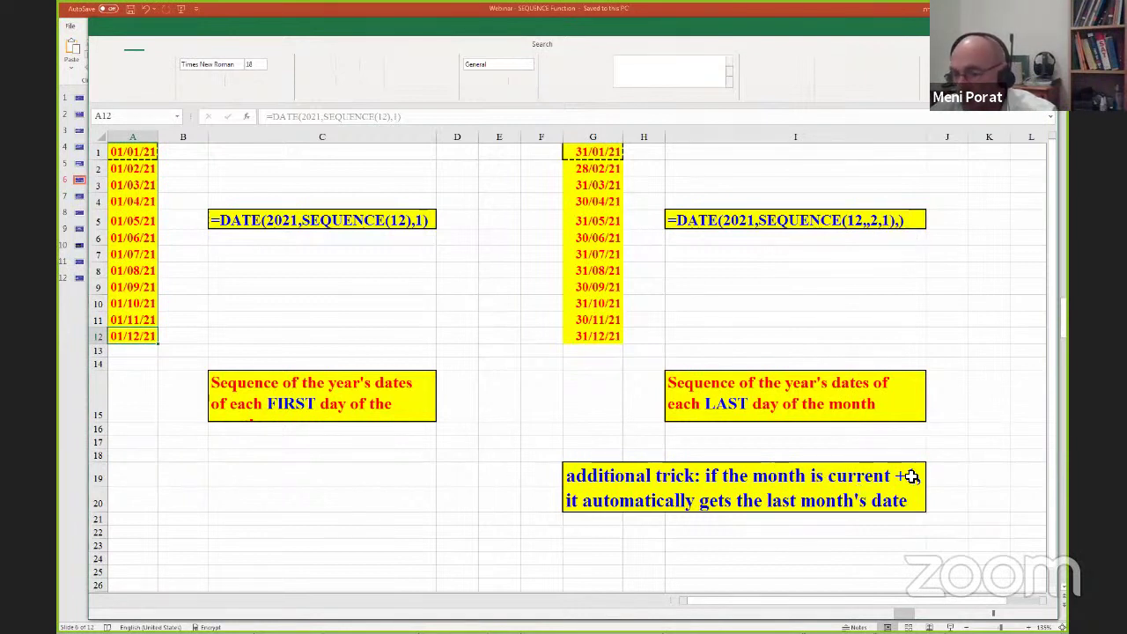
click(604, 151)
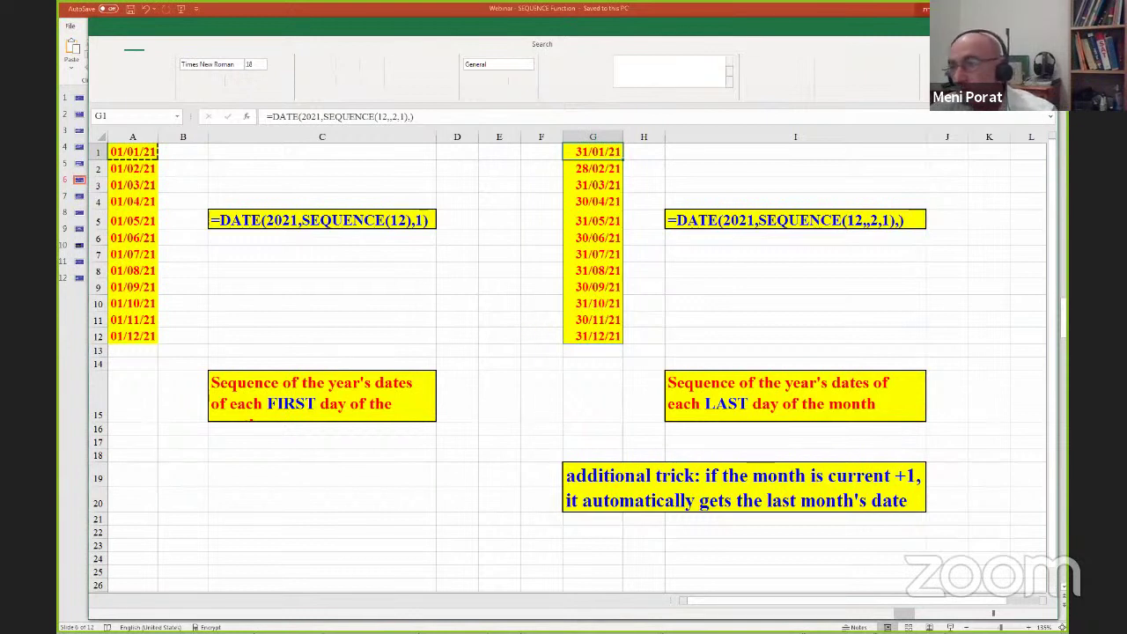
key(ctrl+w)
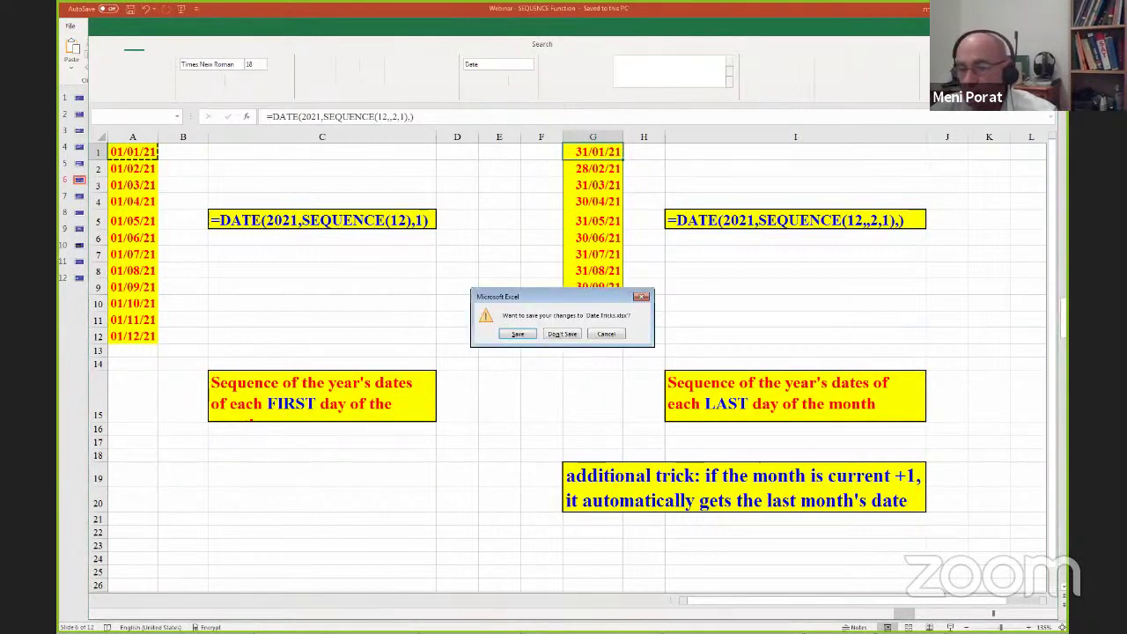
click(561, 334)
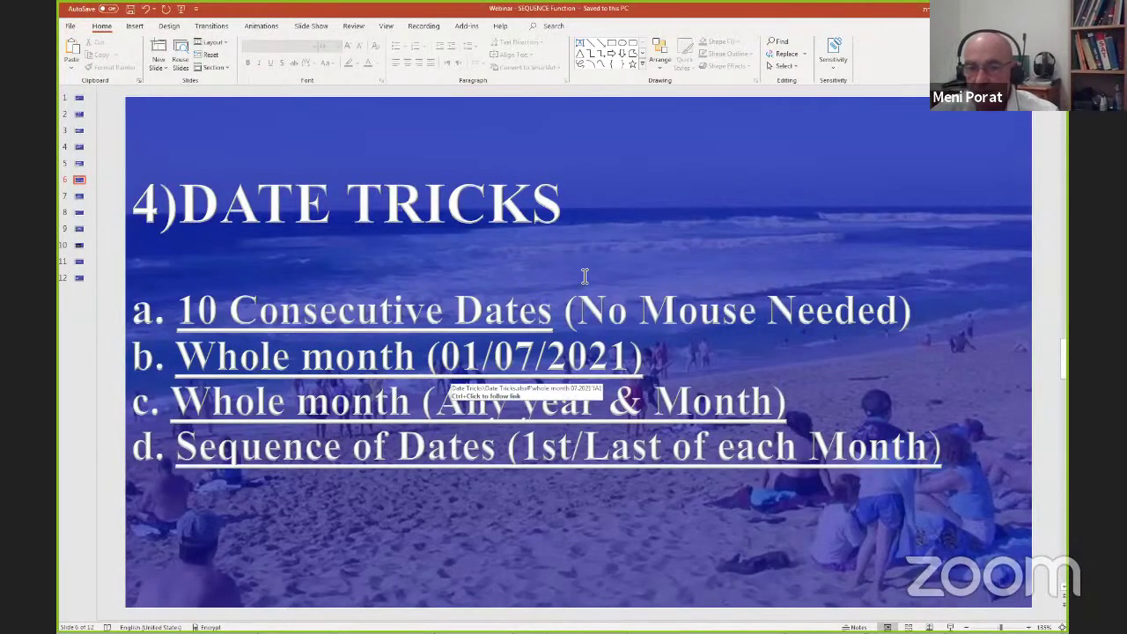
- Move to the 5)MORE NUMBER TRICKS slide and open the Sequence of first 100 integers example
scroll(481, 264, down, 1)
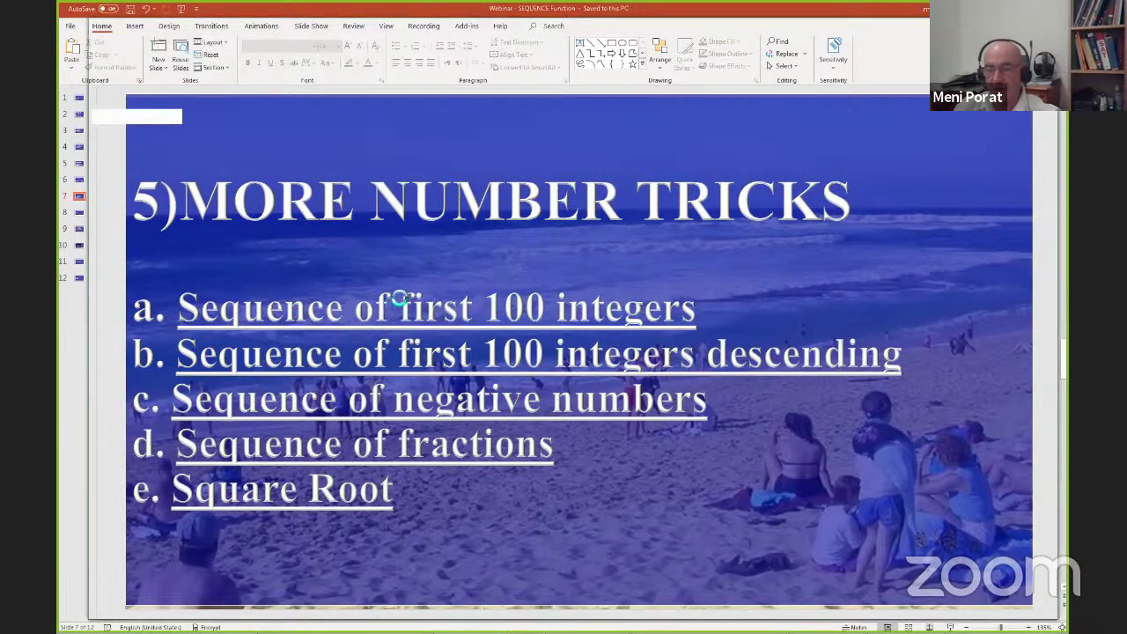
ctrl+click(290, 303)
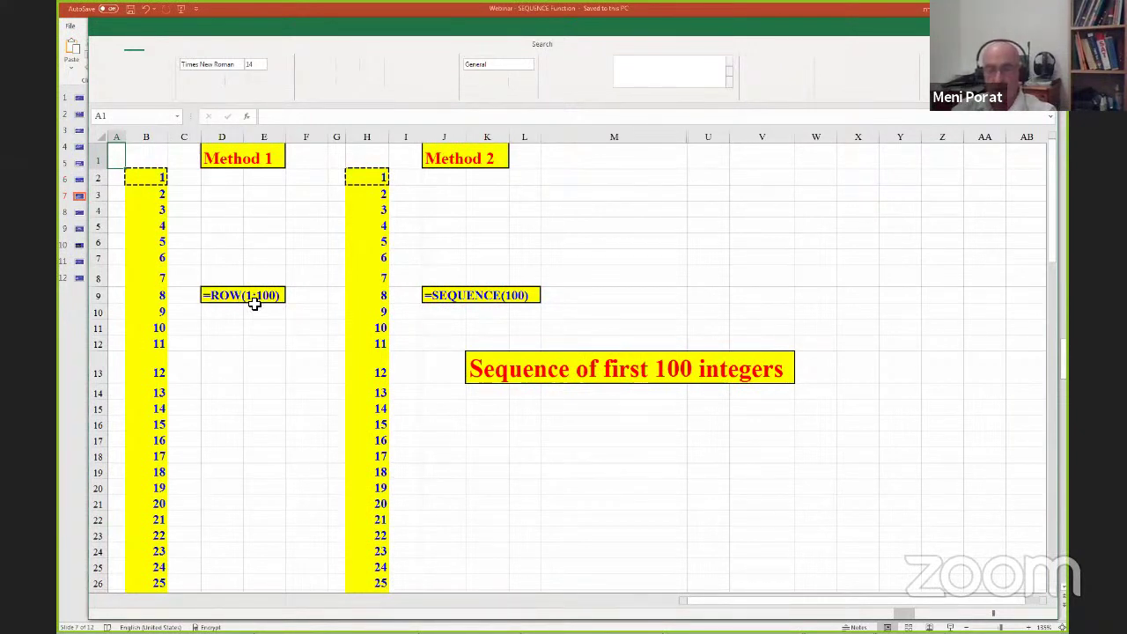
- Review the =ROW(1:100) and =SEQUENCE(100) integer lists, then close the workbook
scroll(157, 290, down, 16)
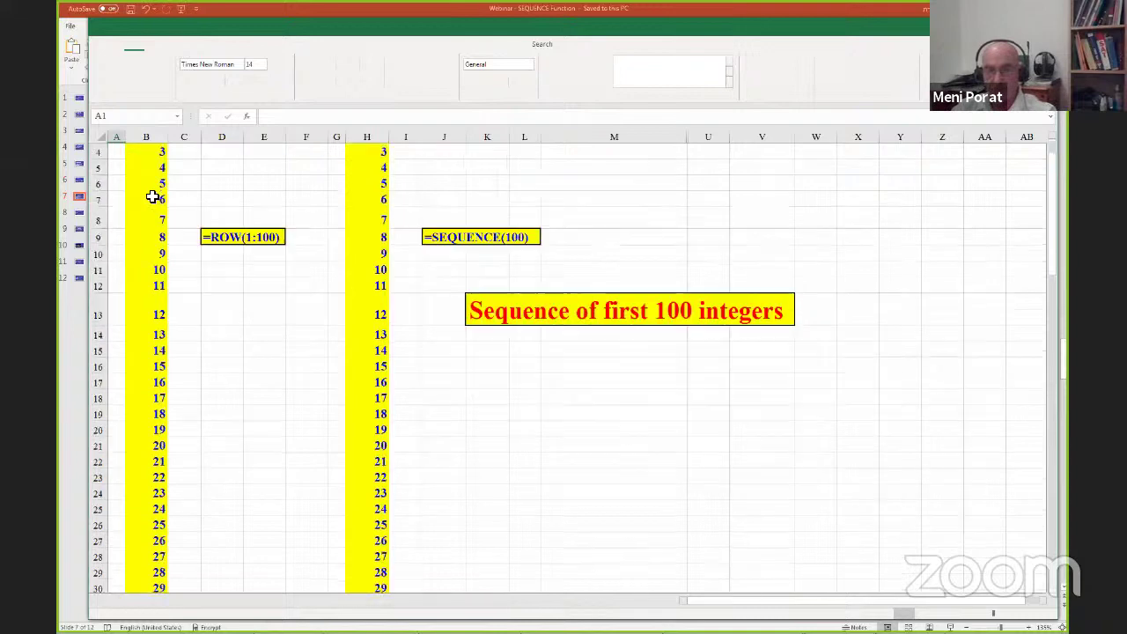
scroll(159, 312, down, 9)
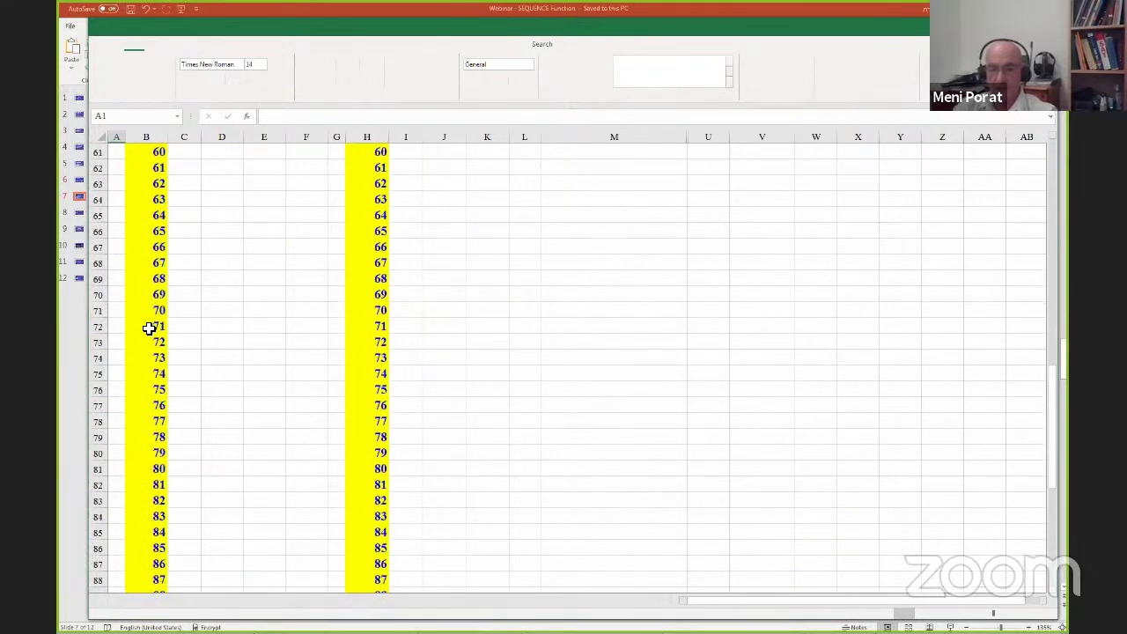
scroll(150, 327, up, 11)
scroll(325, 277, up, 14)
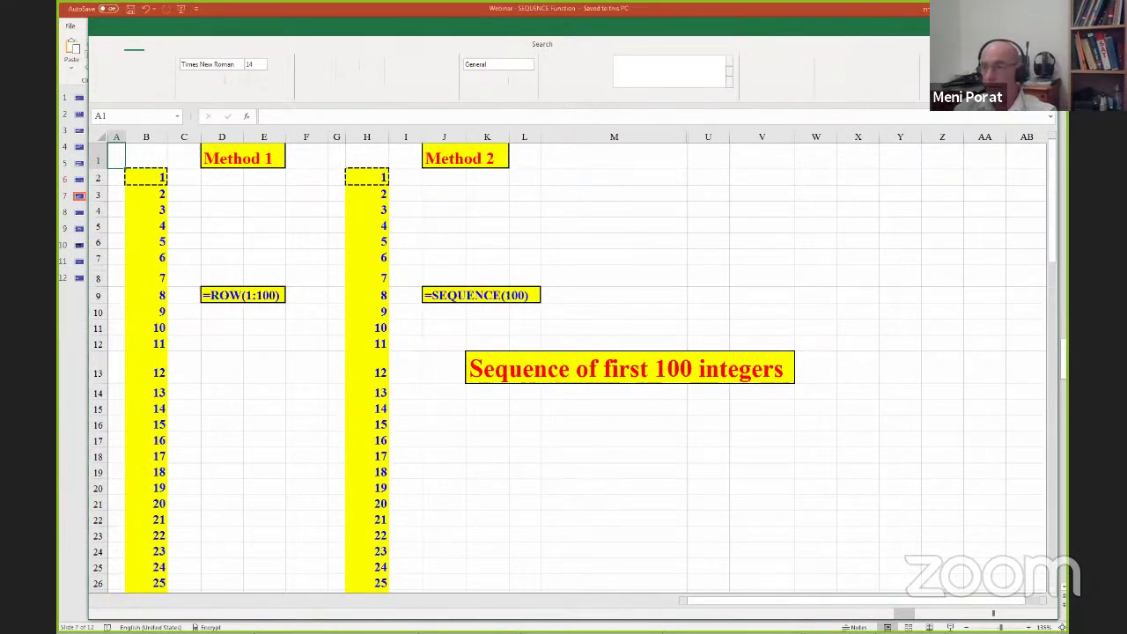
key(alt+F4)
click(571, 333)
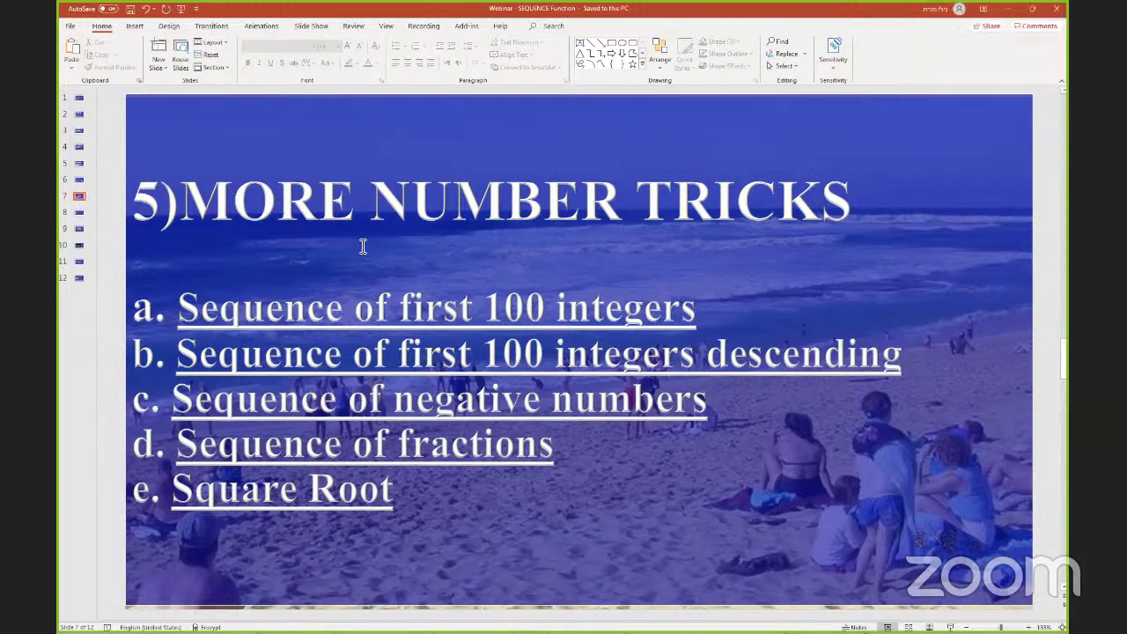
- Open the descending 100-to-1 example sheet and close it without saving
ctrl+click(459, 365)
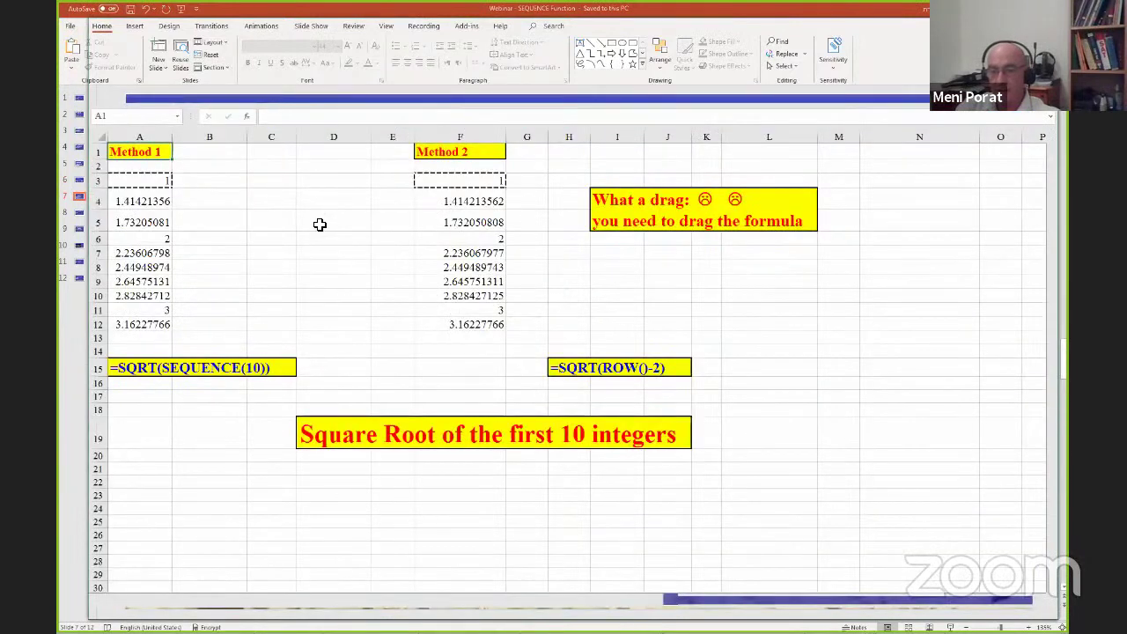
key(ctrl+Page_Down)
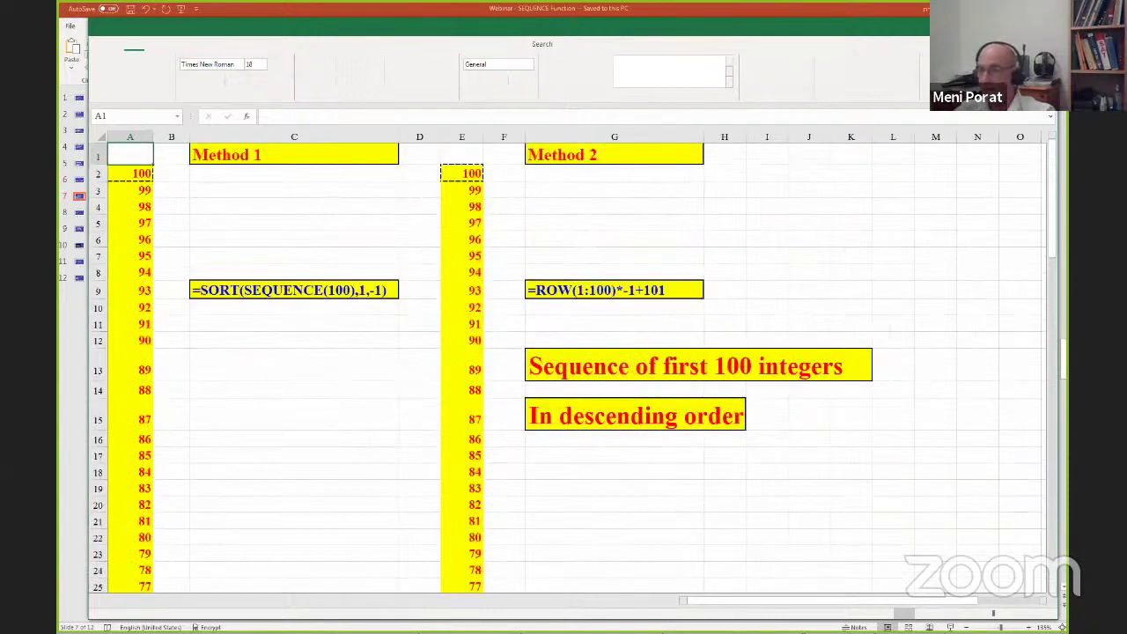
key(ctrl+w)
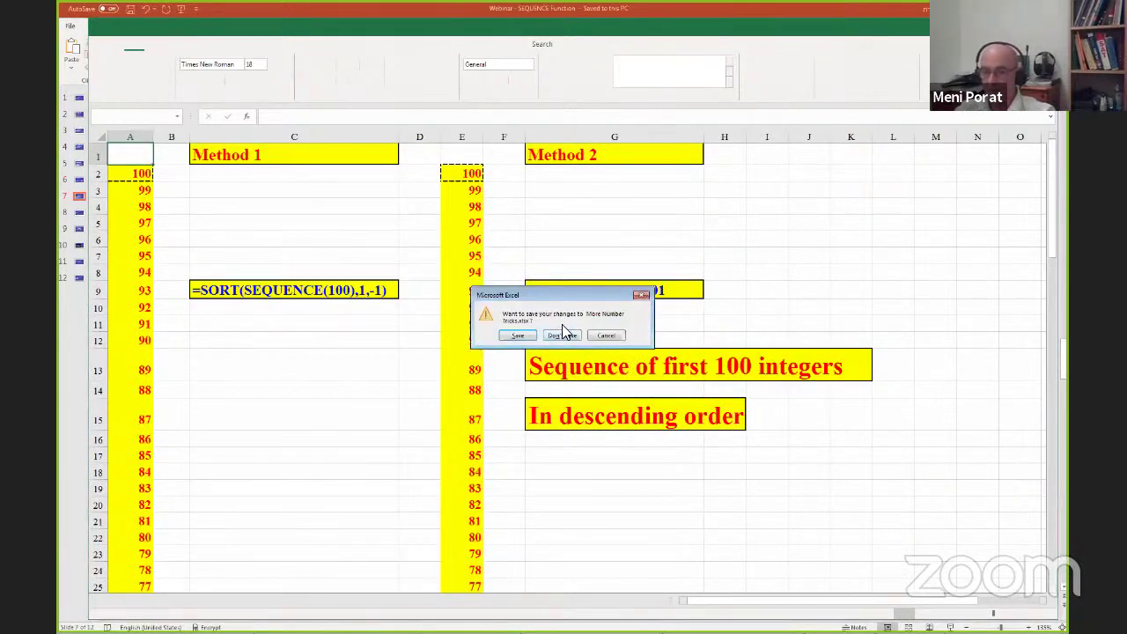
click(561, 335)
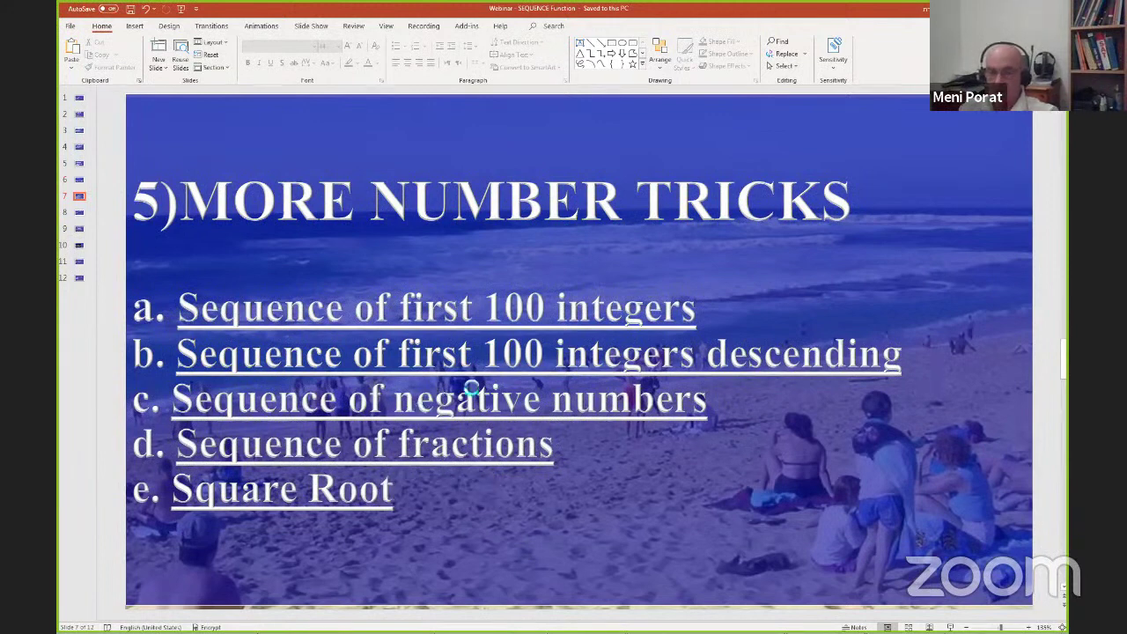
- Open the 12 negative numbers example, inspect the Method 2 formula, and close without saving
click(352, 355)
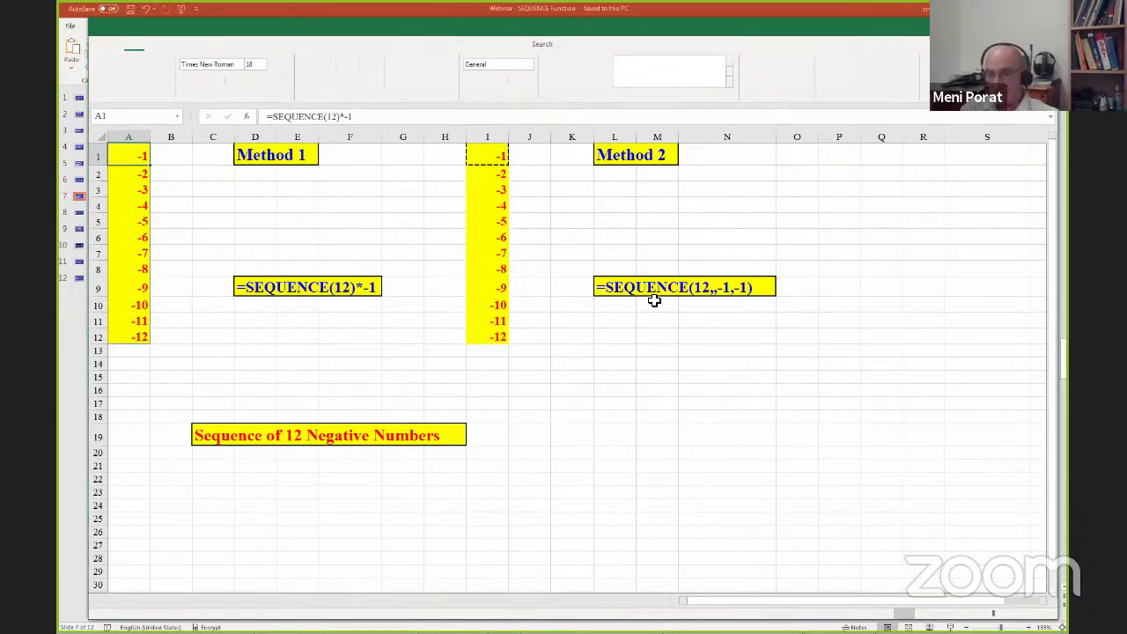
click(601, 283)
click(621, 350)
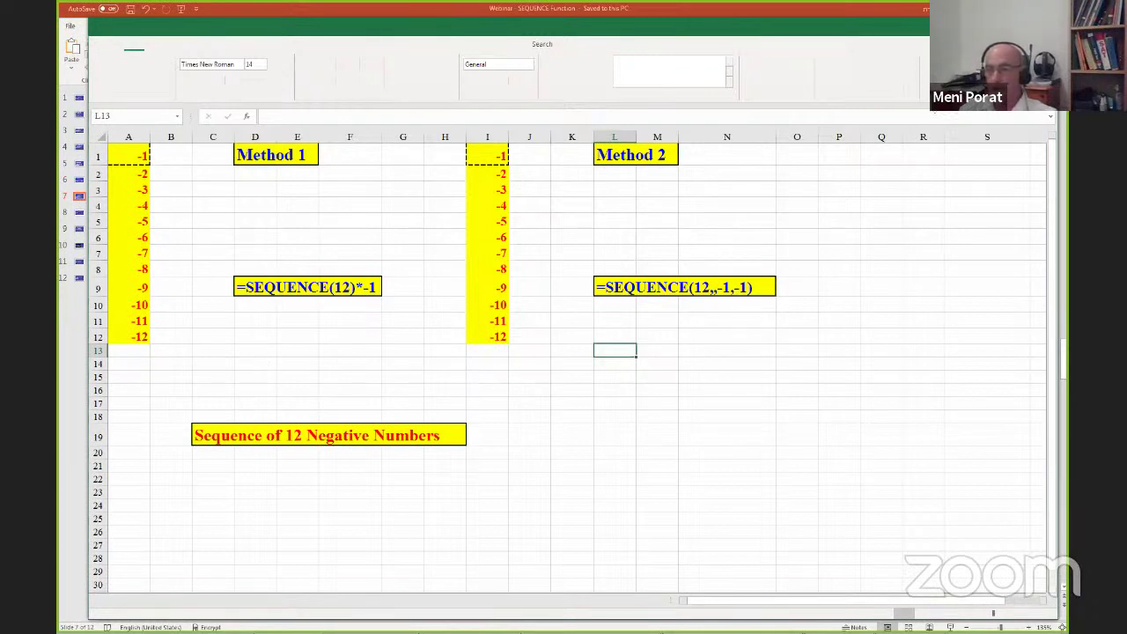
click(1052, 8)
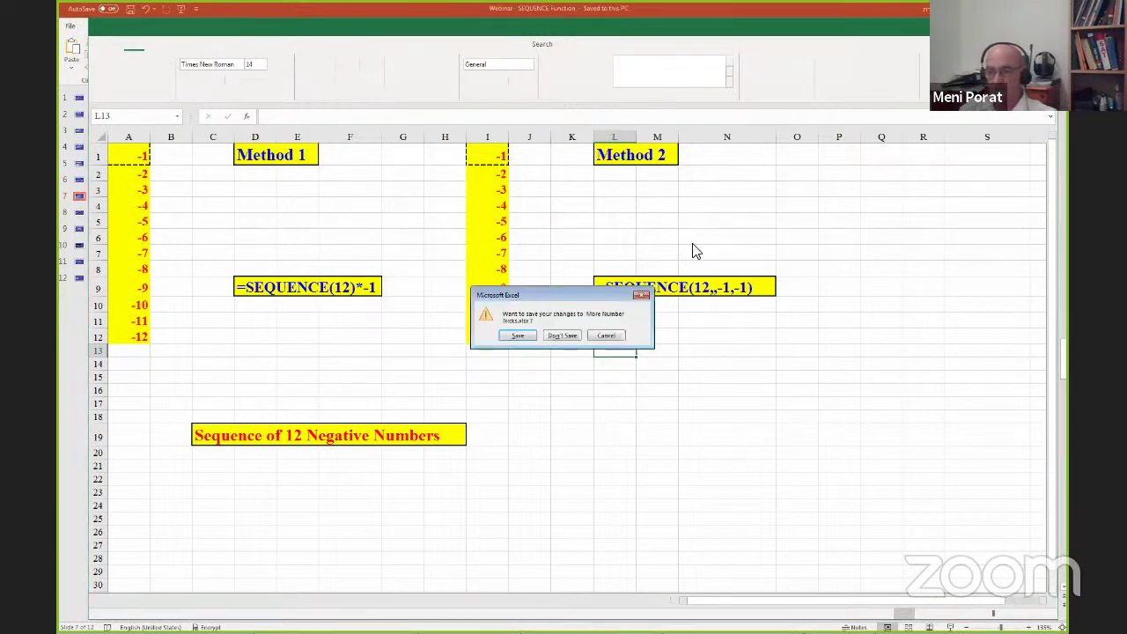
click(566, 334)
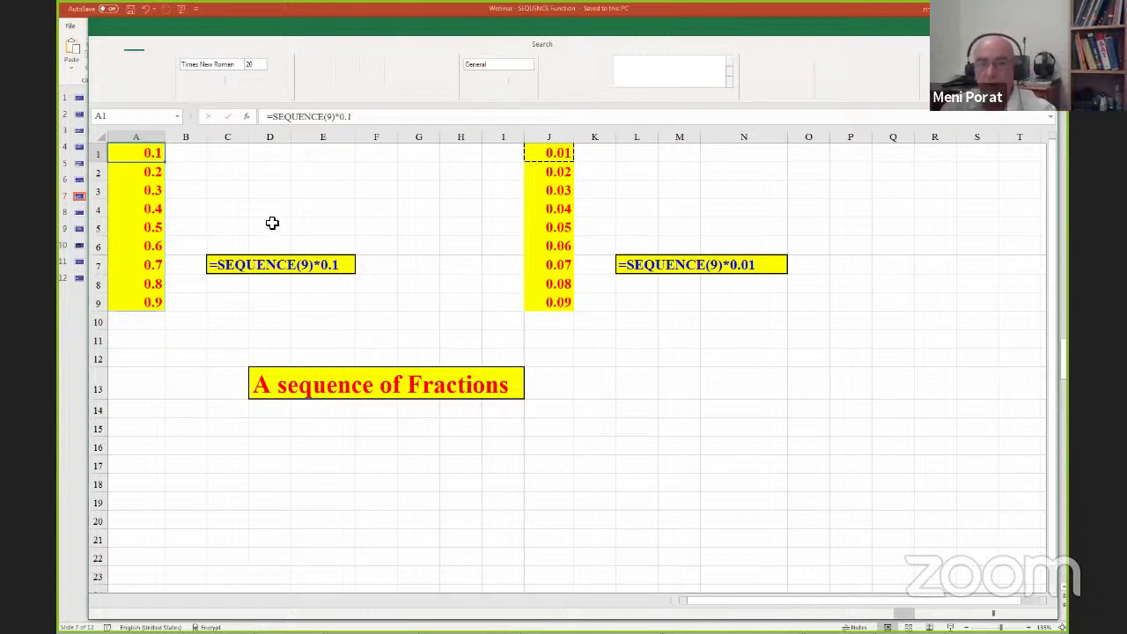
- Change the A1 fraction formula's count from 9 to 11, then undo back to nine
click(333, 119)
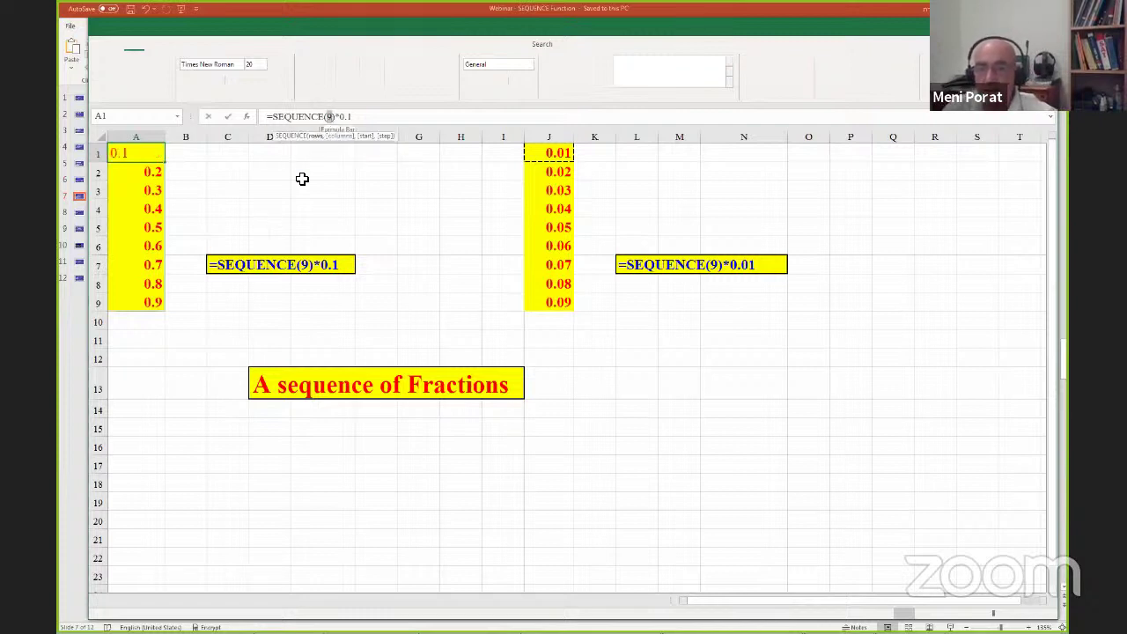
key(BackSpace)
text(11)
key(Return)
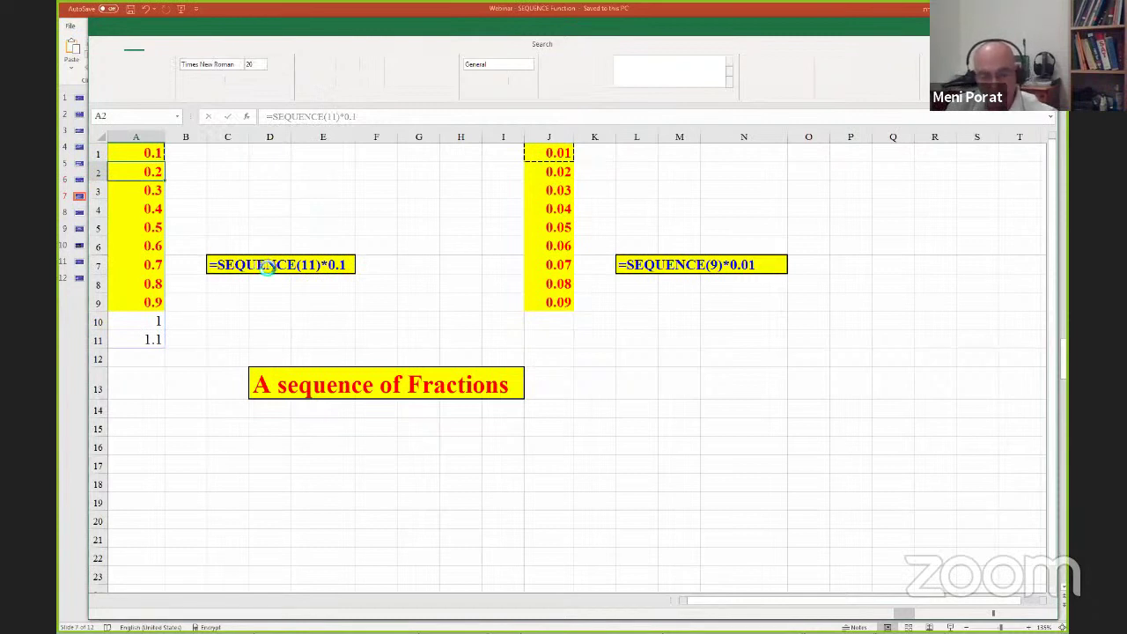
key(ctrl+z)
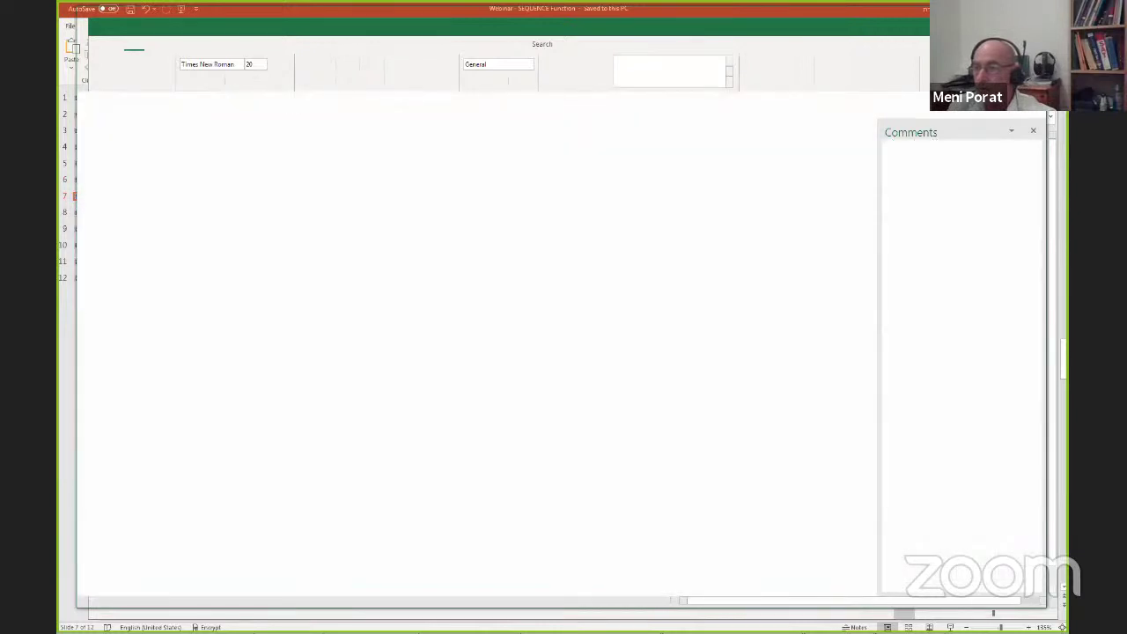
- Close the blank Book1 and More Number Tricks.xlsx workbooks, discarding changes in both
key(ctrl+s)
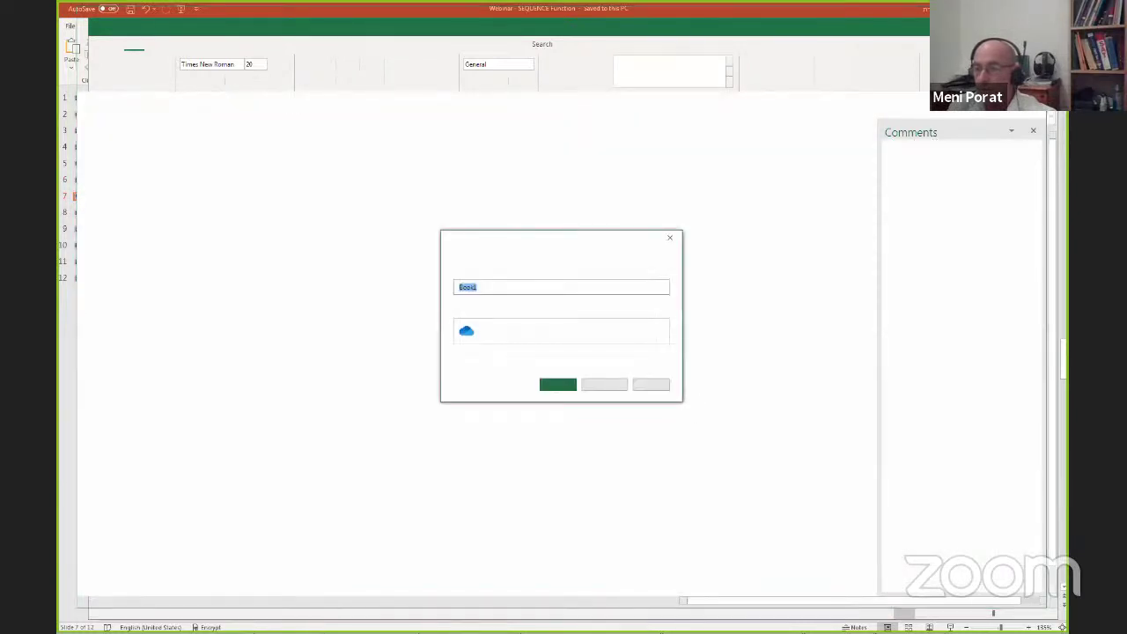
click(617, 384)
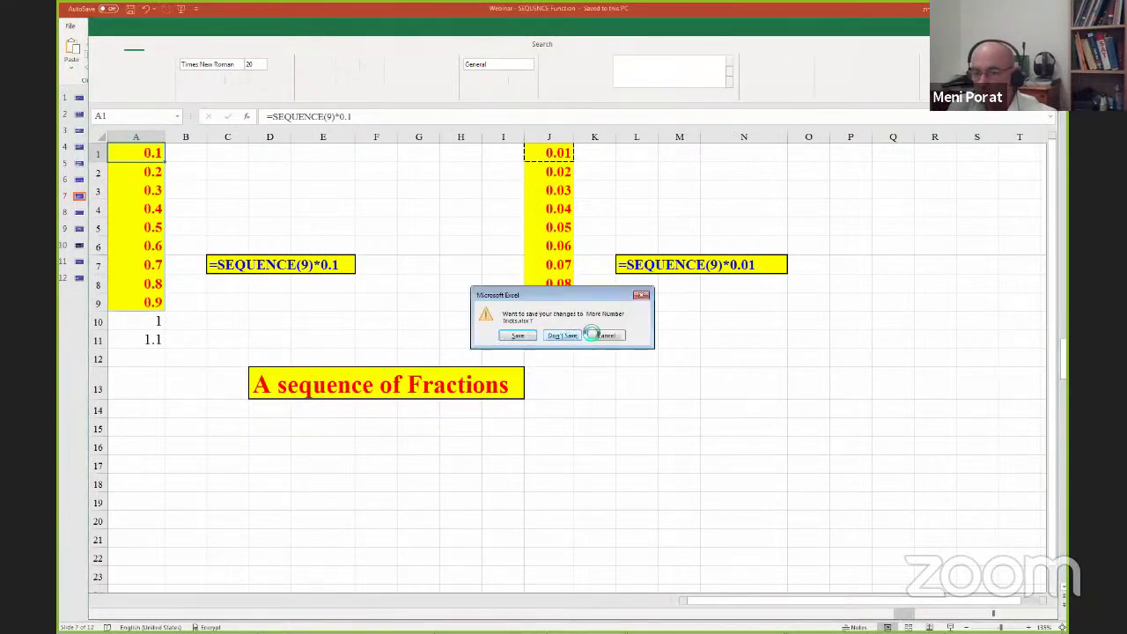
click(588, 332)
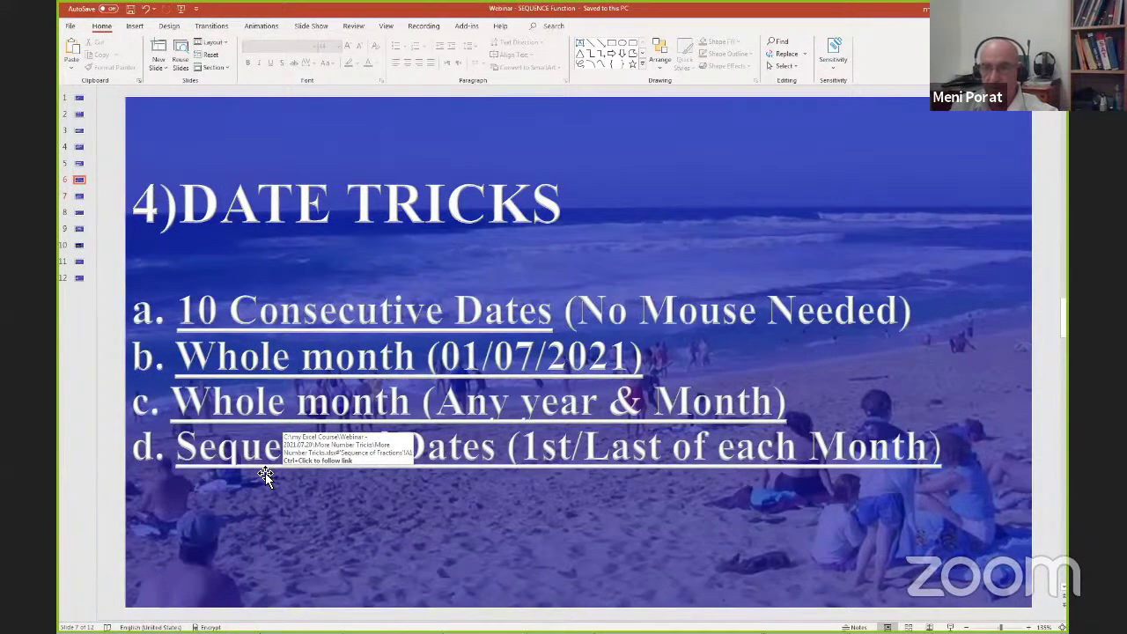
- Scroll through the slides back to slide 7, '5) MORE NUMBER TRICKS'
scroll(265, 475, up, 1)
scroll(267, 470, up, 1)
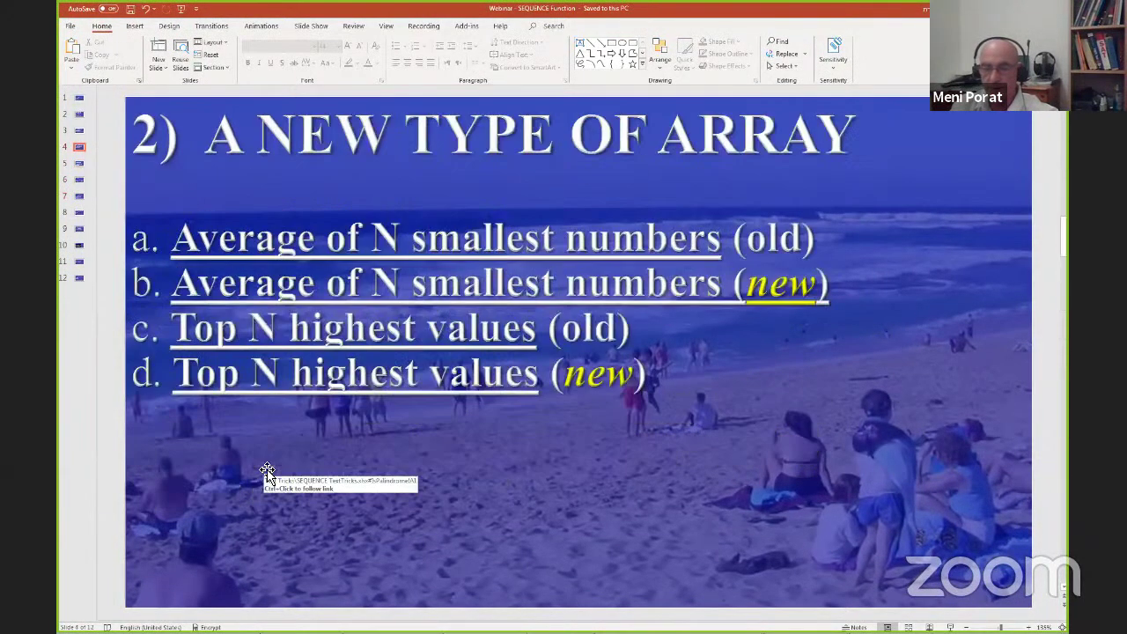
scroll(264, 479, down, 1)
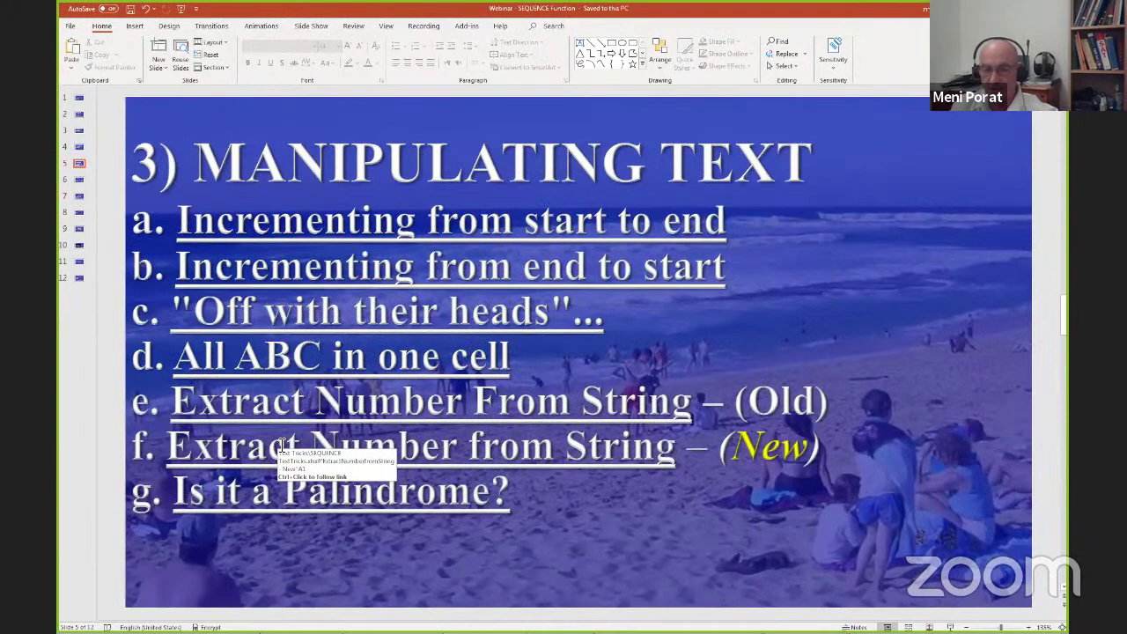
scroll(282, 444, down, 1)
scroll(282, 445, down, 1)
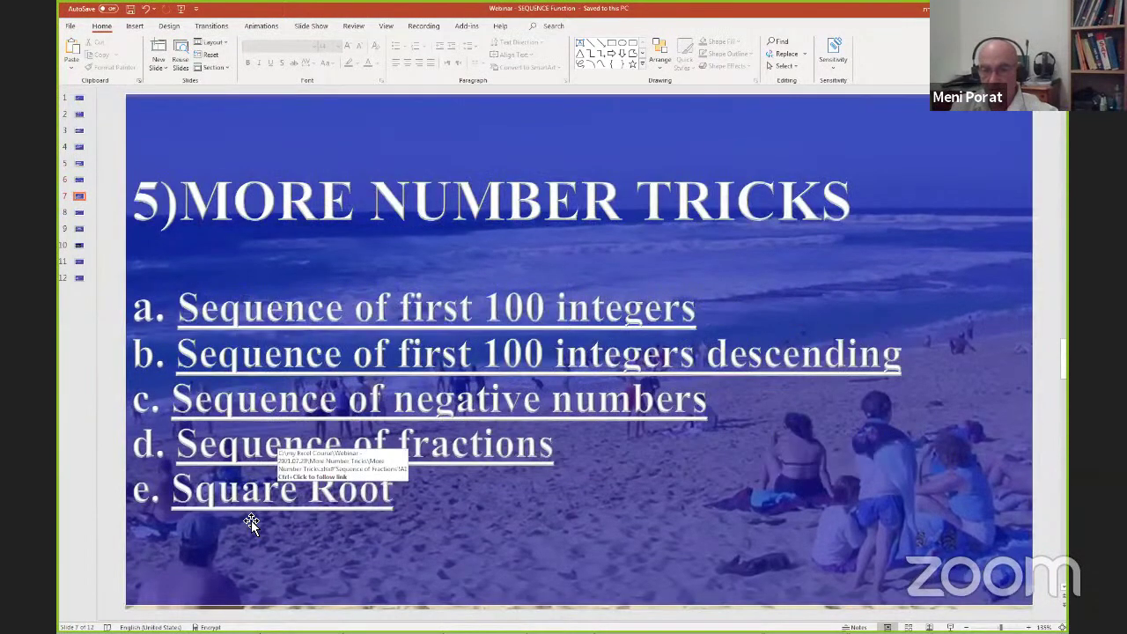
- Open the Square Root example, inspect the =SQRT(ROW()-2) formula in F12, then close without saving
ctrl+click(250, 498)
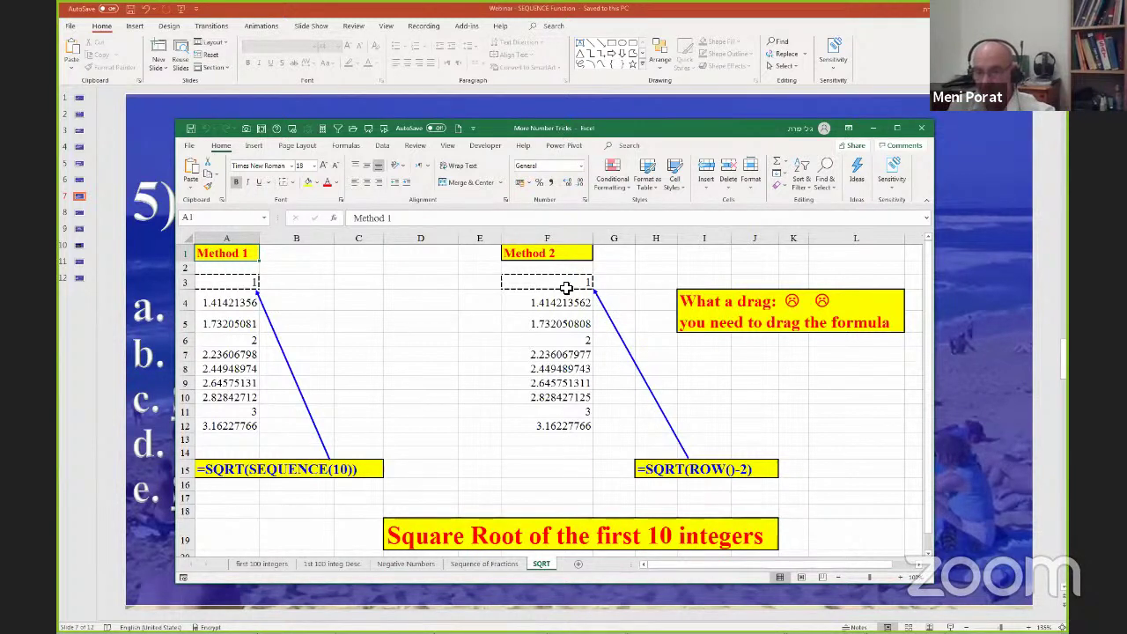
scroll(506, 445, down, 1)
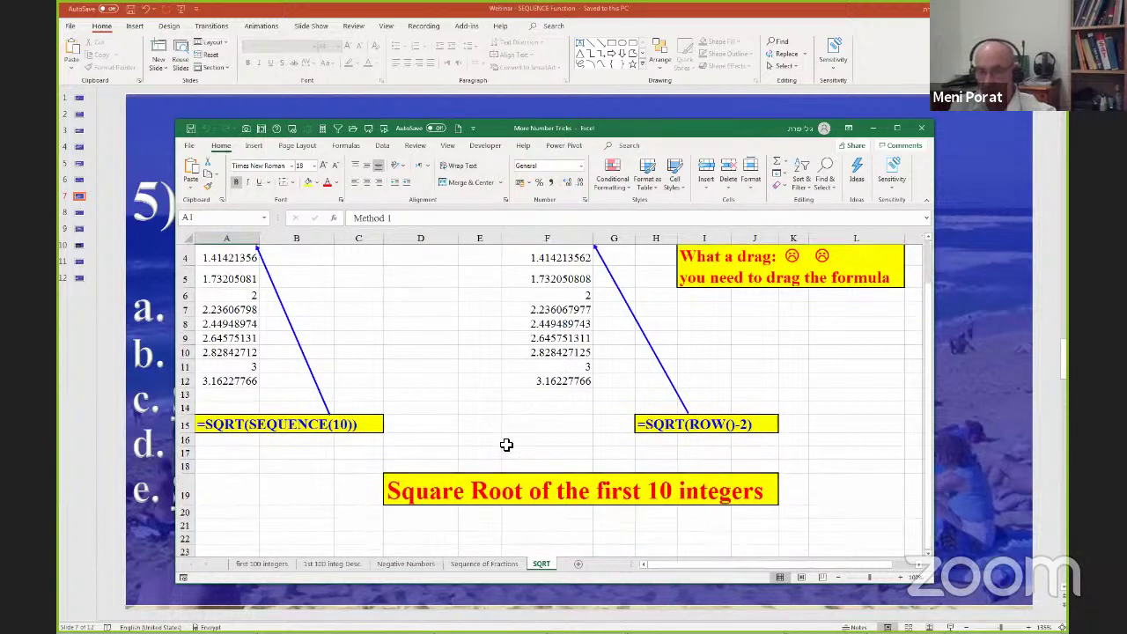
scroll(485, 438, up, 1)
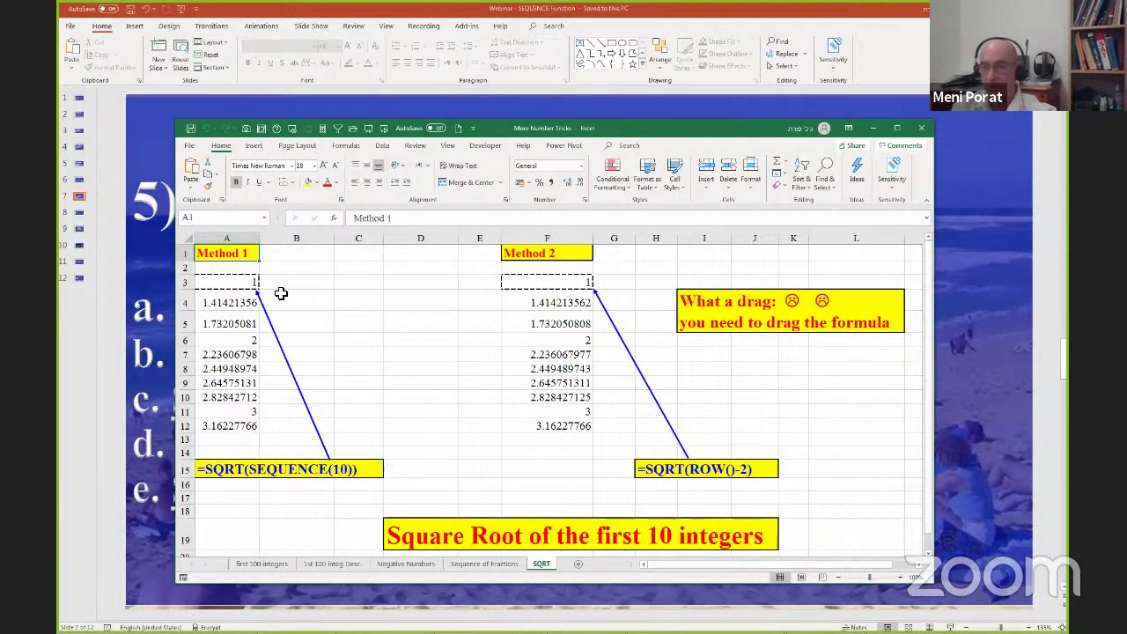
click(536, 425)
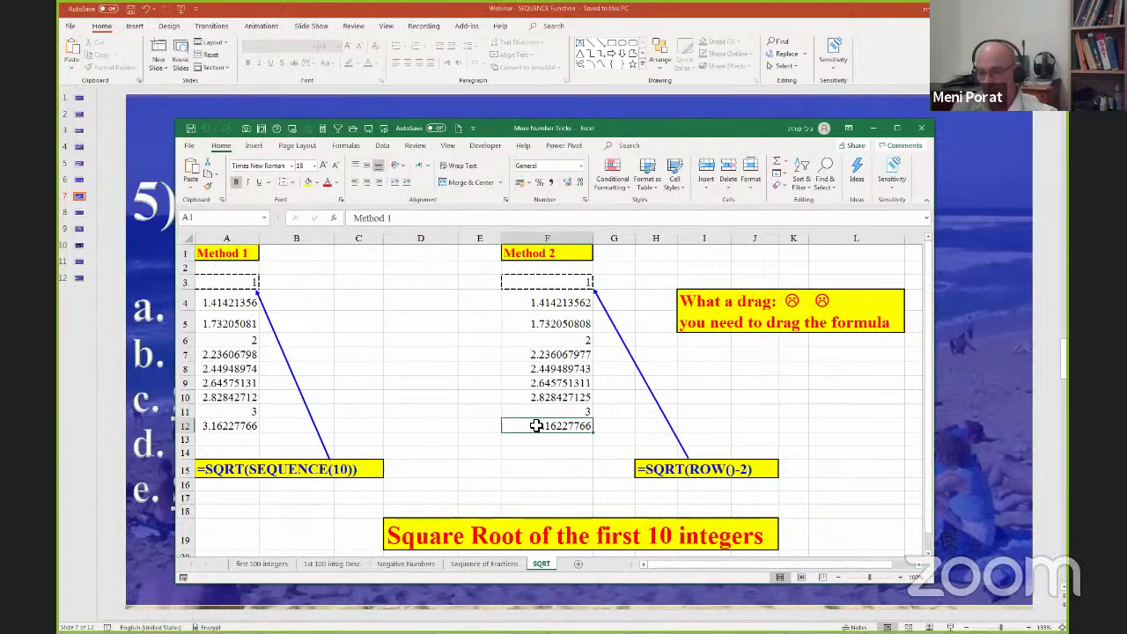
click(931, 129)
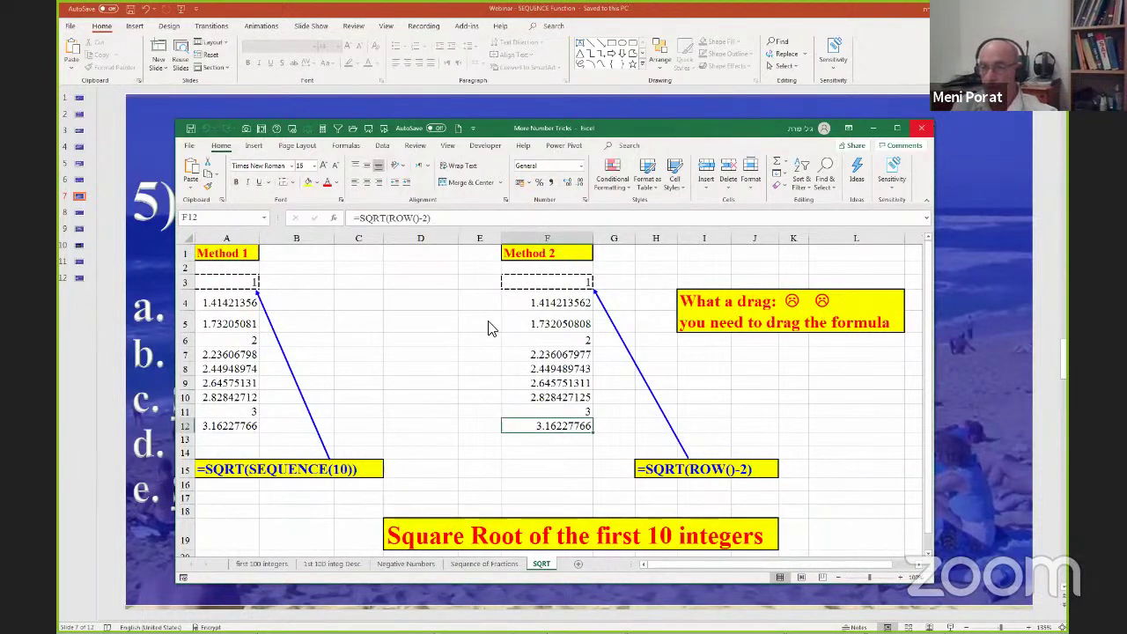
click(563, 357)
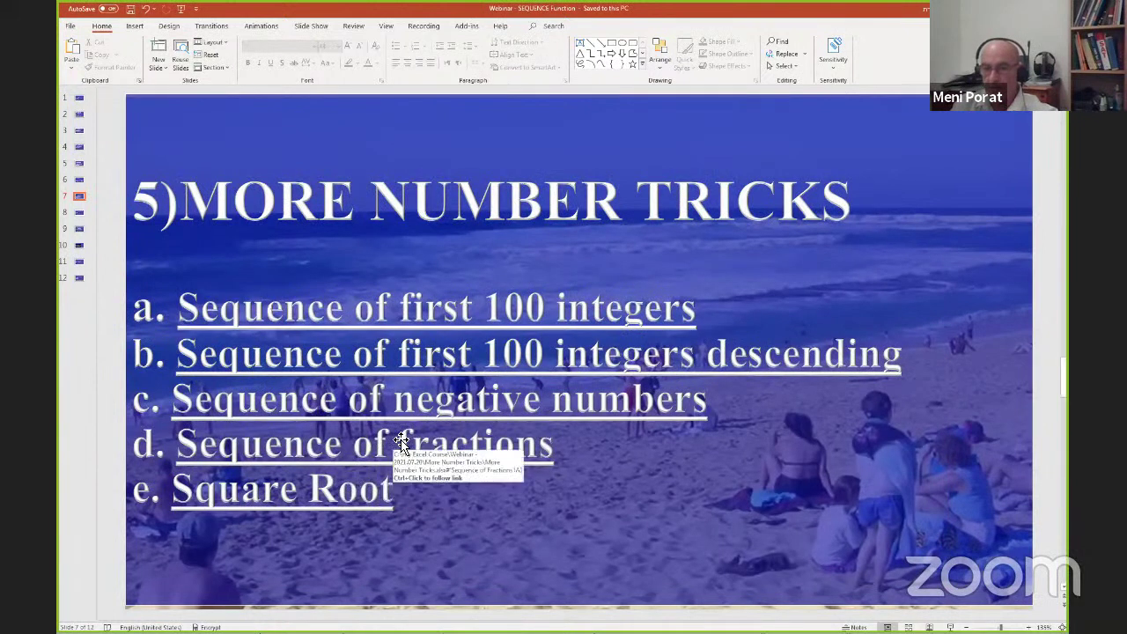
- Go to slide 8 and open its Horizontal & Vertical example workbook
scroll(338, 309, down, 1)
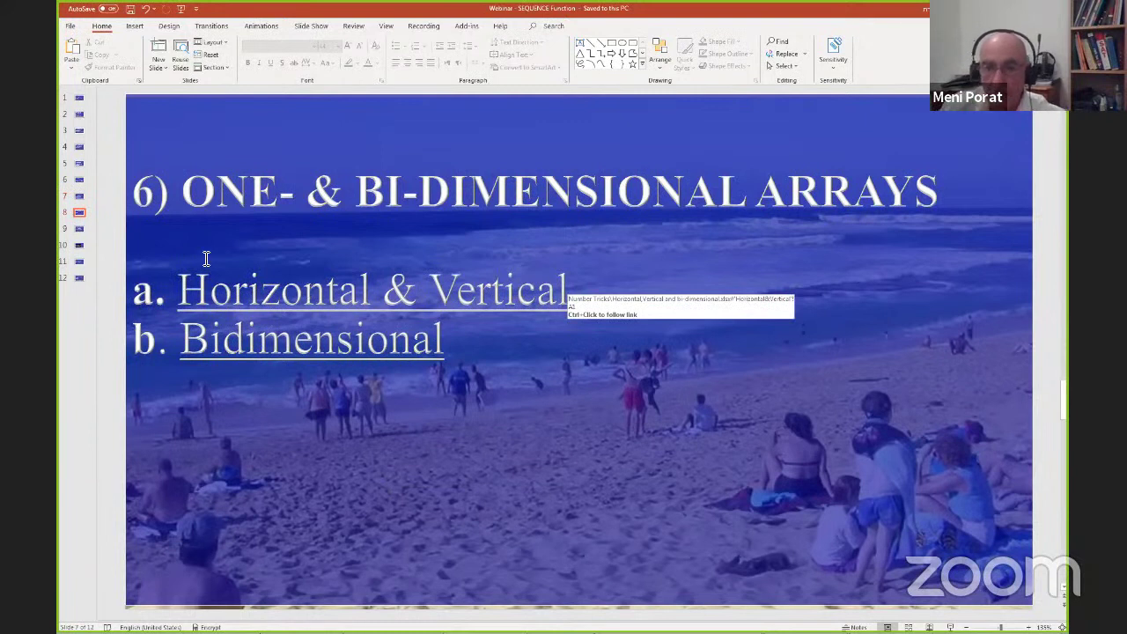
ctrl+click(297, 304)
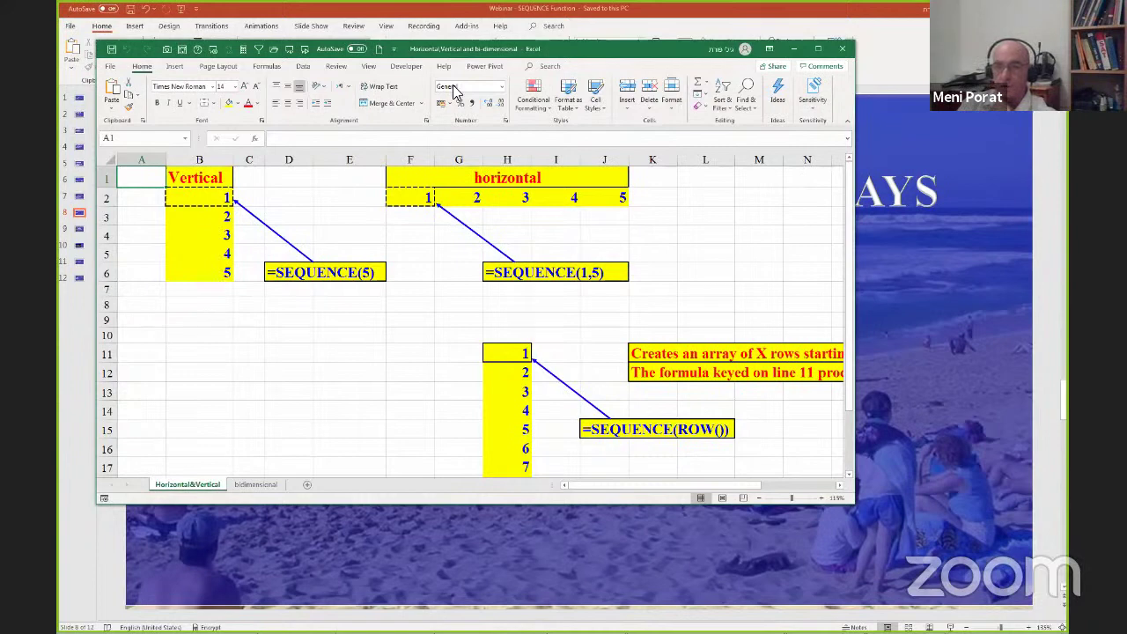
- Select the =SEQUENCE(ROW()) spill of 1–11 in H11:H21, then close the workbook
scroll(707, 402, down, 6)
scroll(707, 403, up, 3)
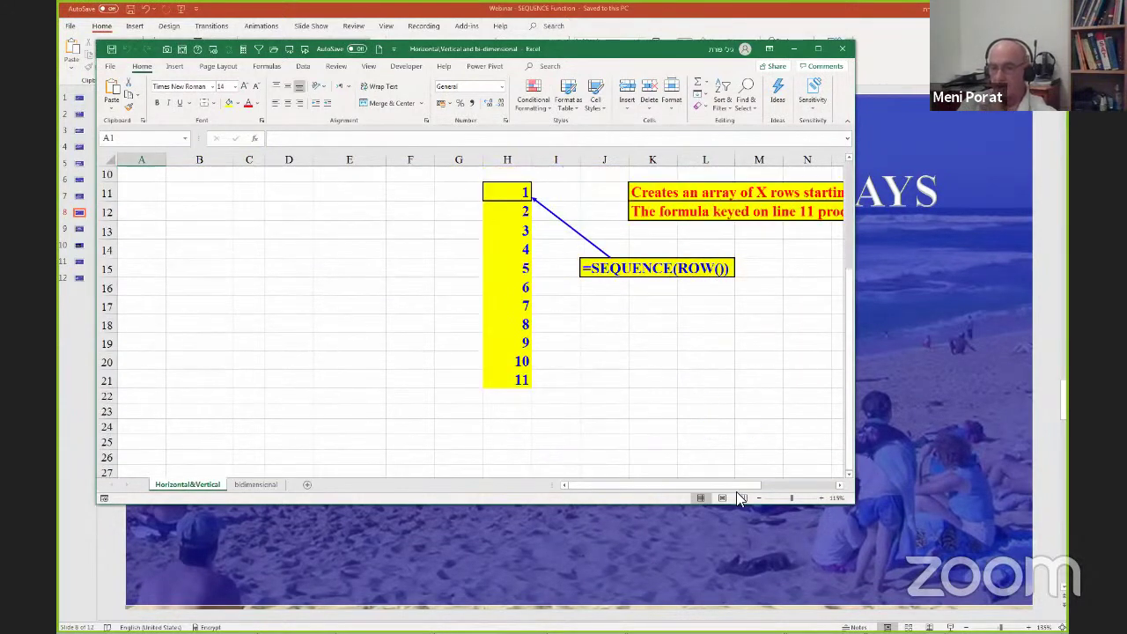
scroll(775, 480, right, 3)
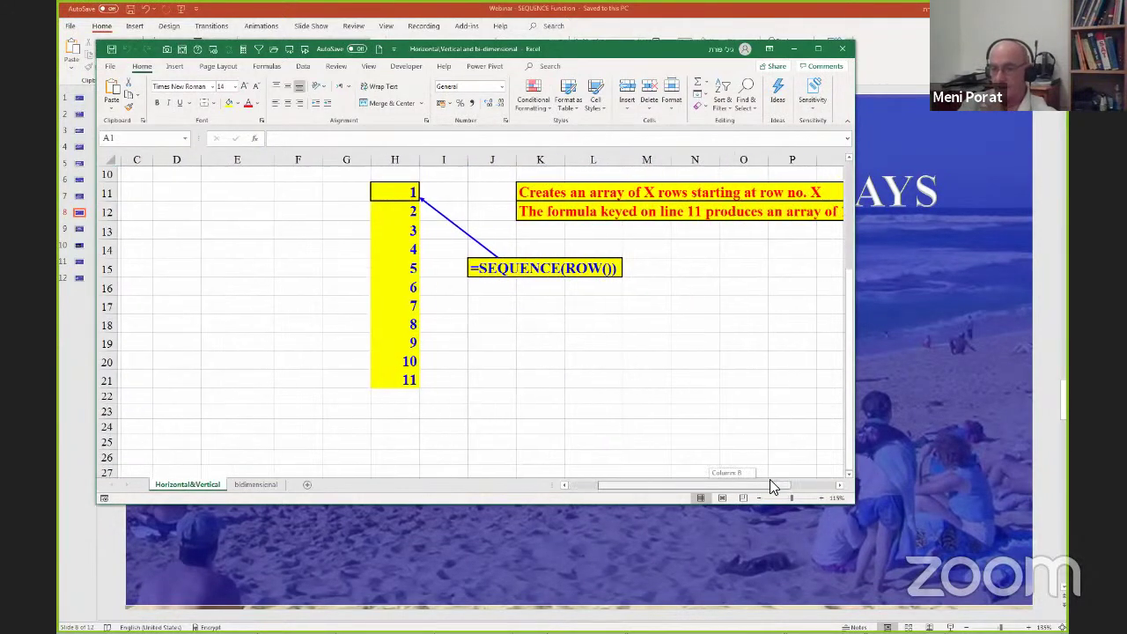
drag(778, 485, 780, 483)
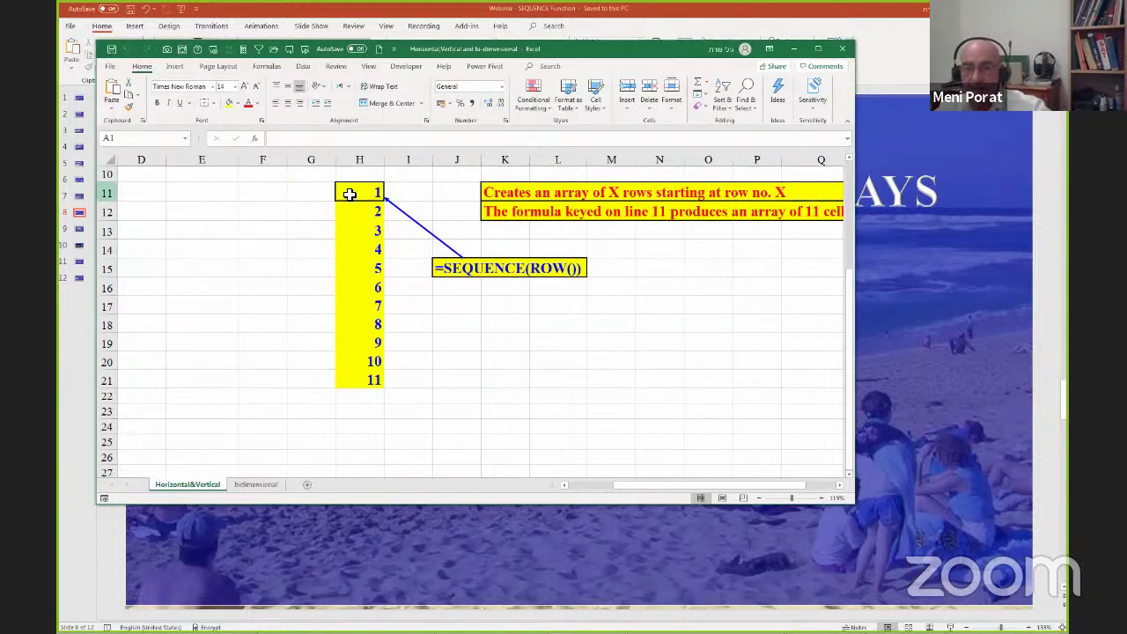
drag(367, 194, 379, 385)
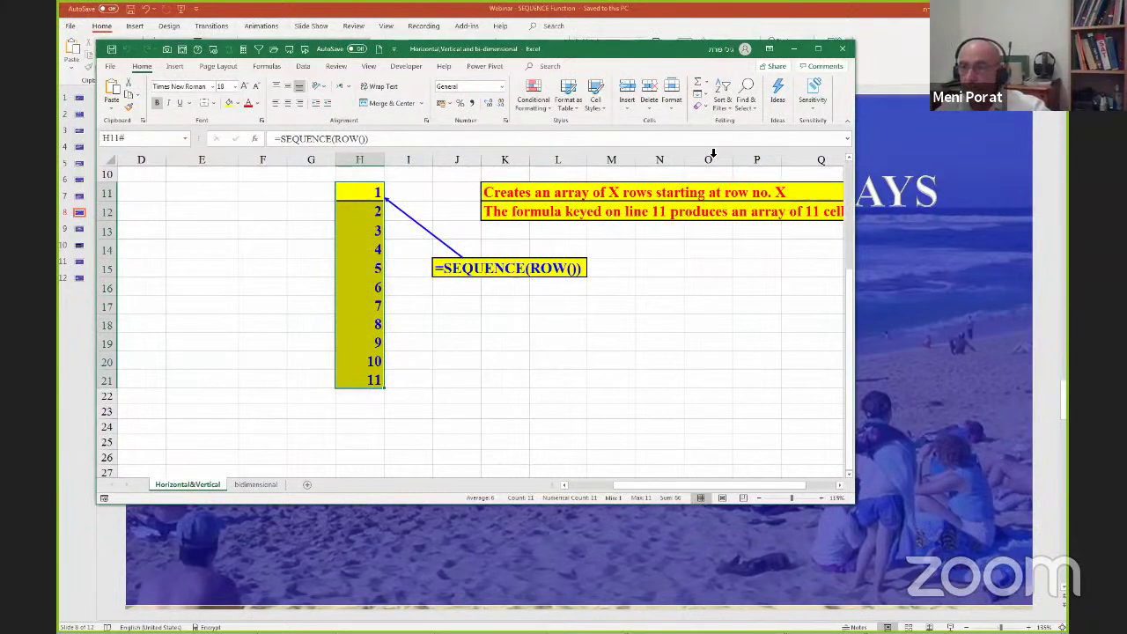
click(842, 49)
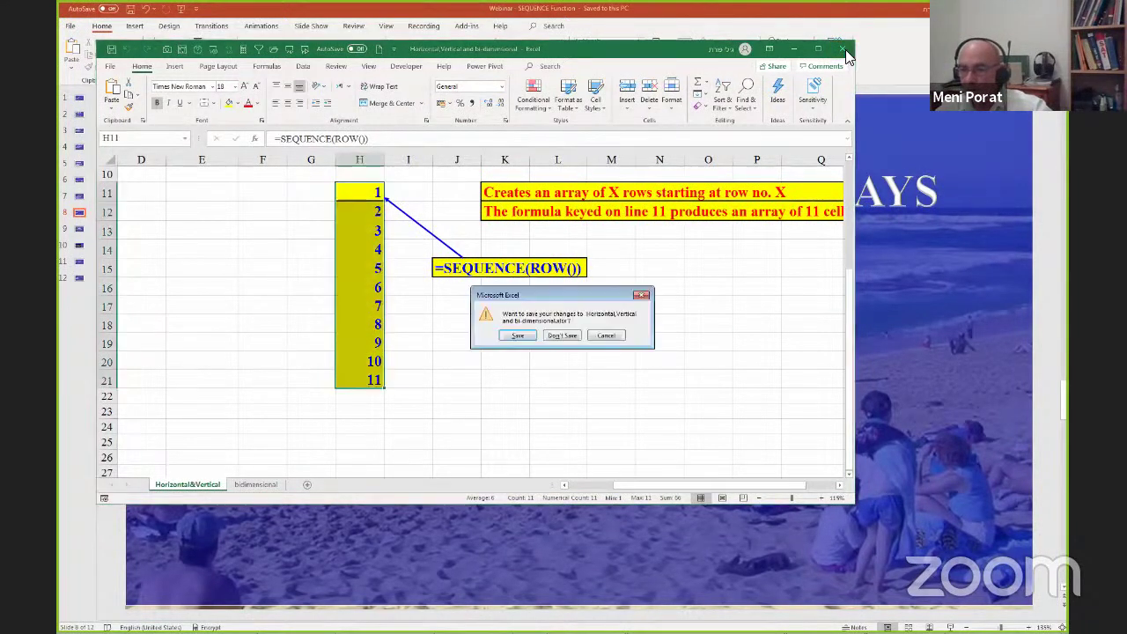
- Discard changes to the Horizontal & Vertical workbook and open the Bidimensional example
click(566, 336)
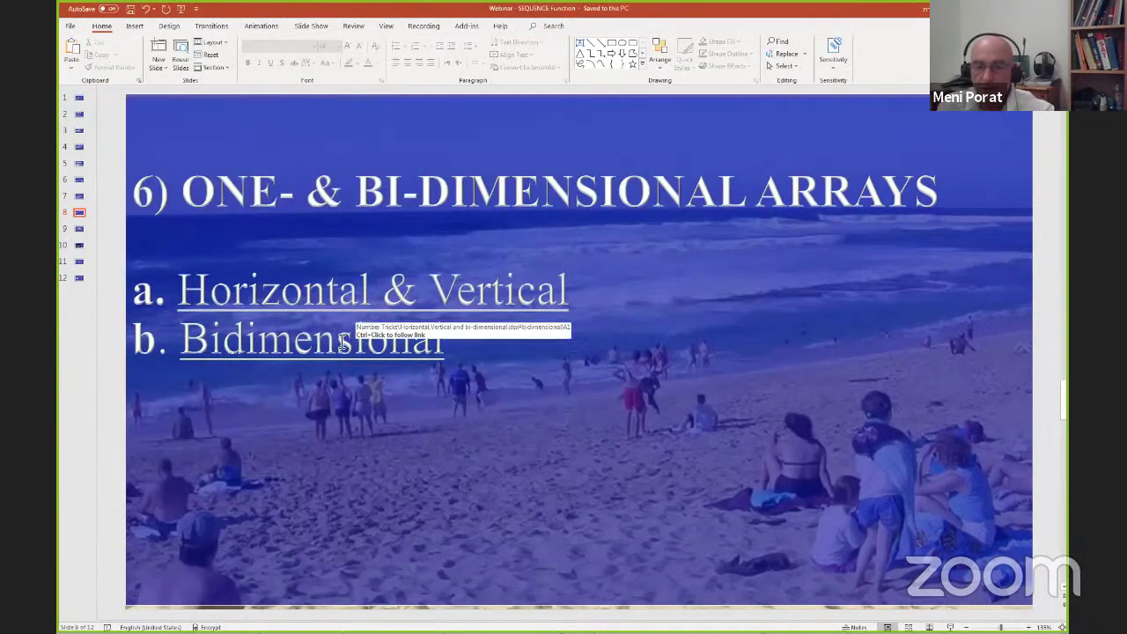
ctrl+click(326, 348)
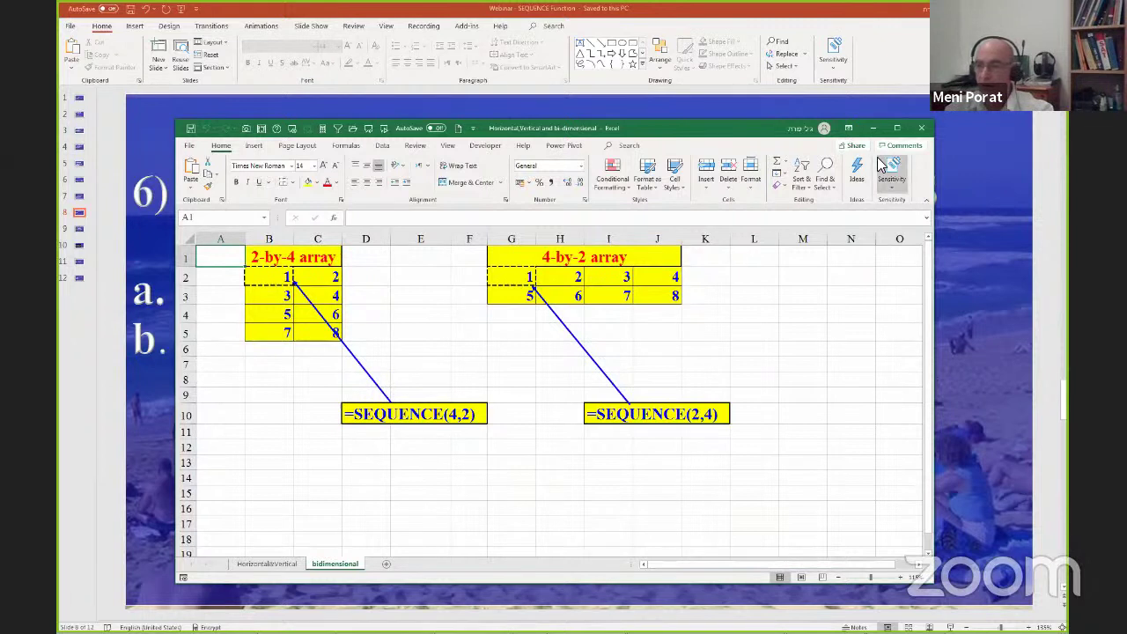
- Close the bidimensional workbook without saving changes
click(925, 130)
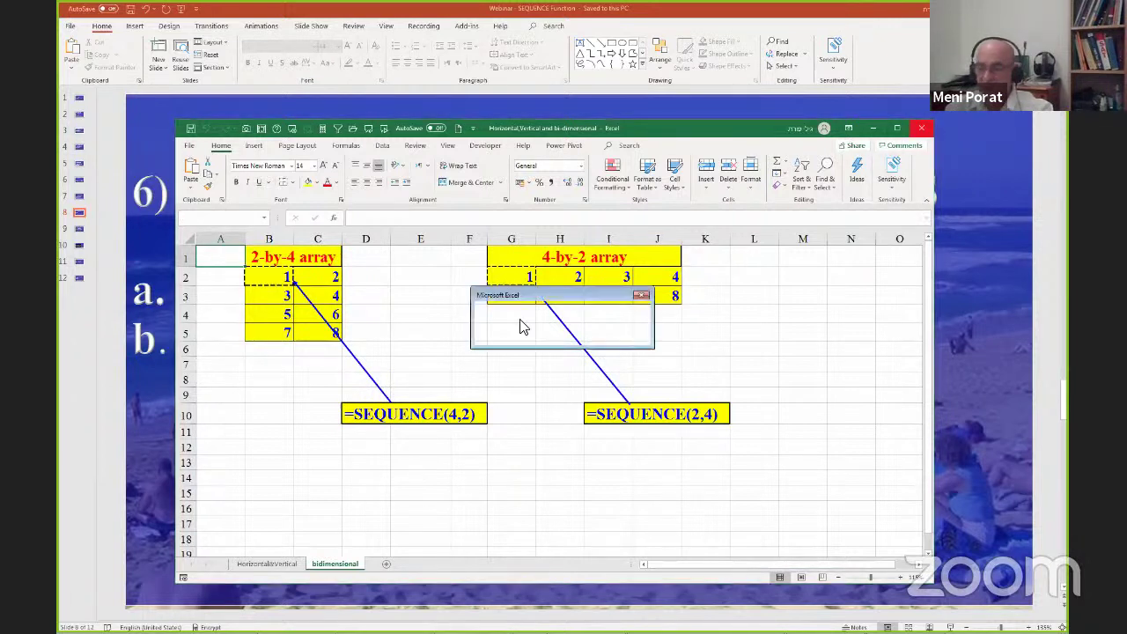
key(n)
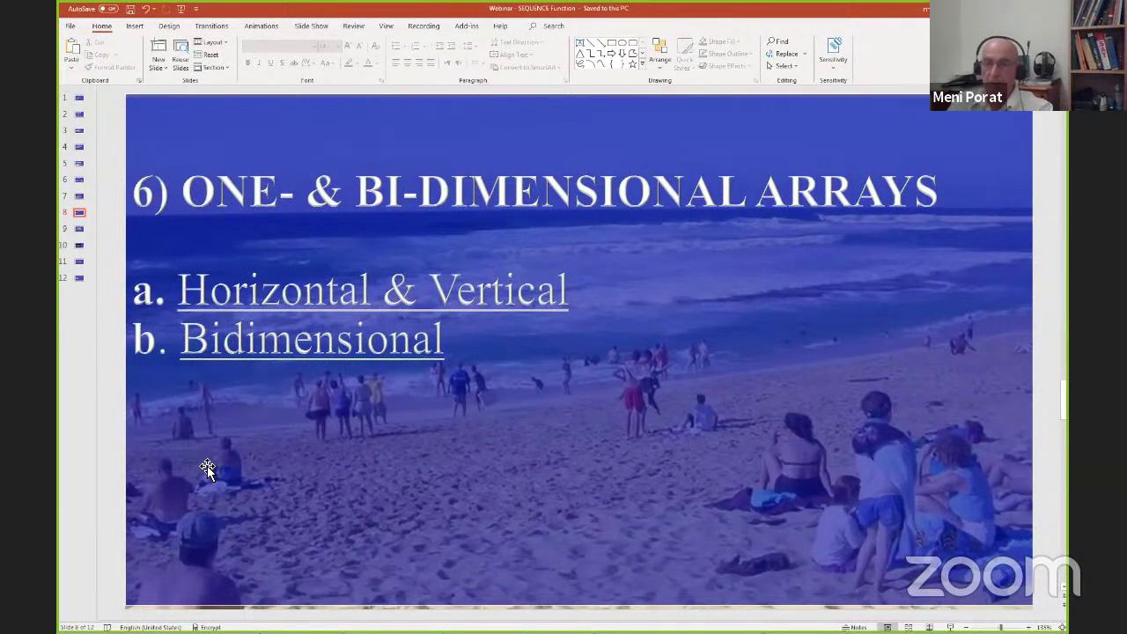
- Scroll to slide 9, '7) SQRT INSTEAD OF MATCH'
scroll(207, 467, down, 2)
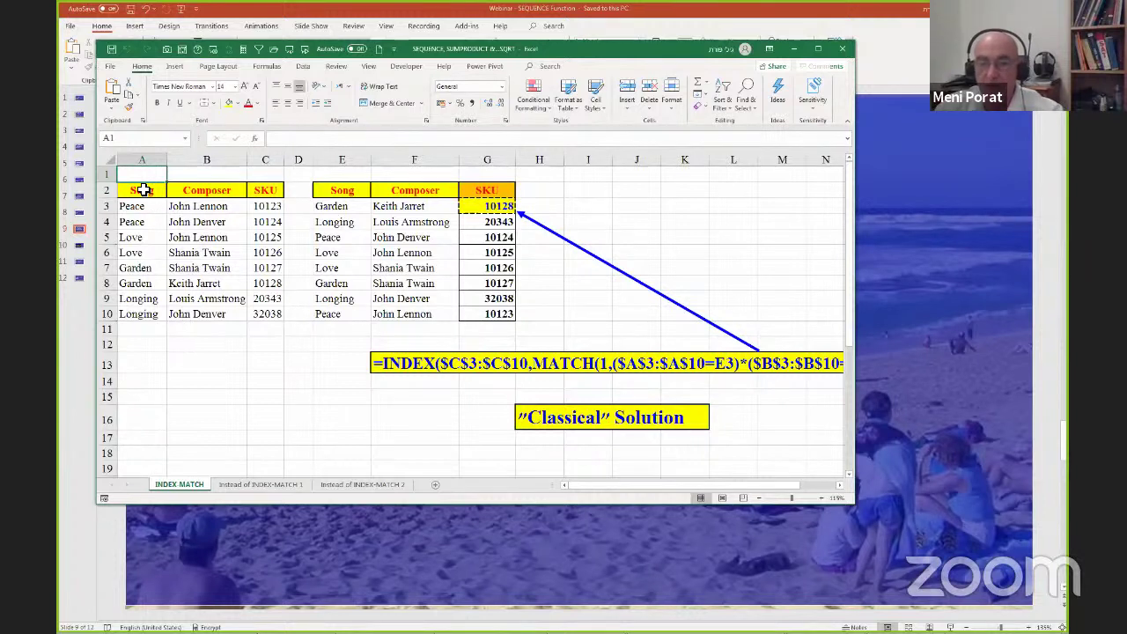
- Walk through the Song, Composer and SKU source columns, then widen the Excel window
drag(146, 187, 260, 315)
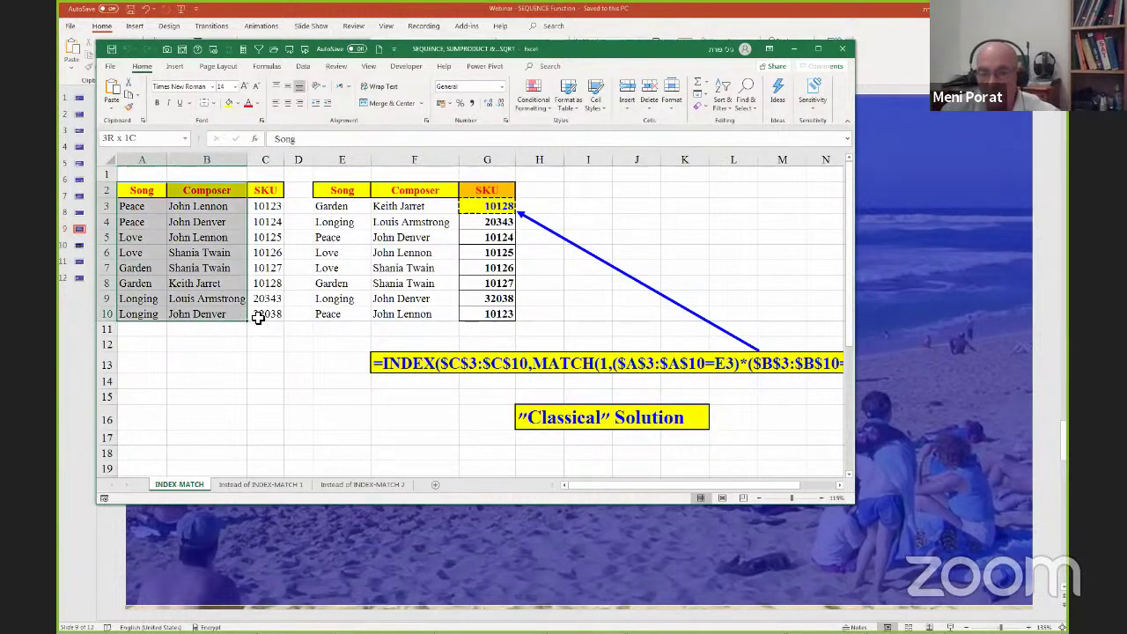
click(134, 187)
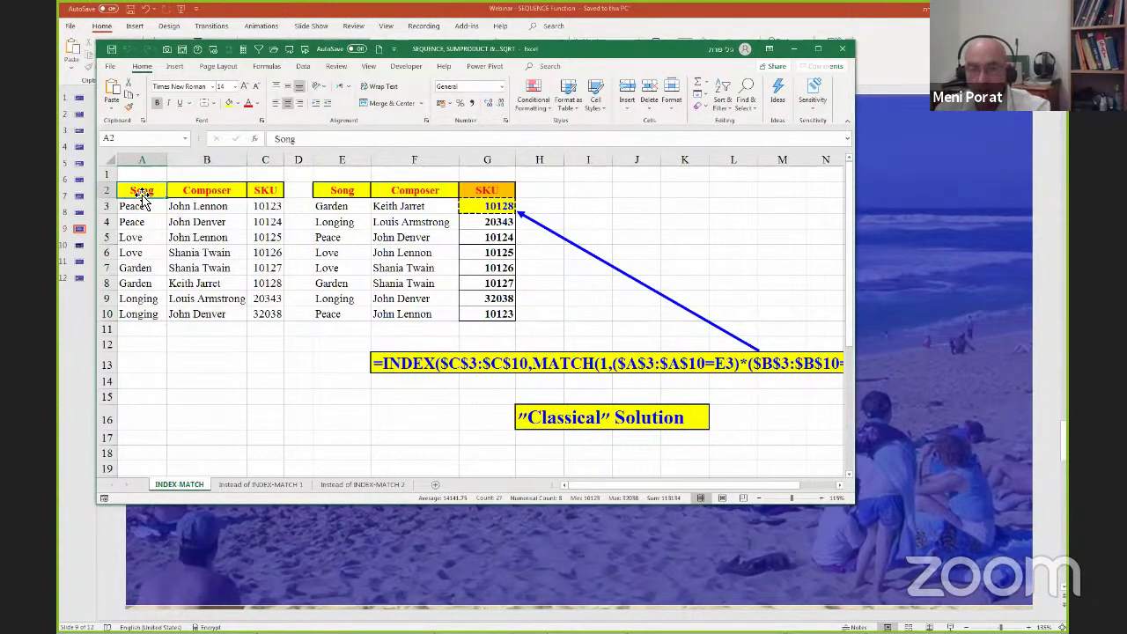
click(139, 212)
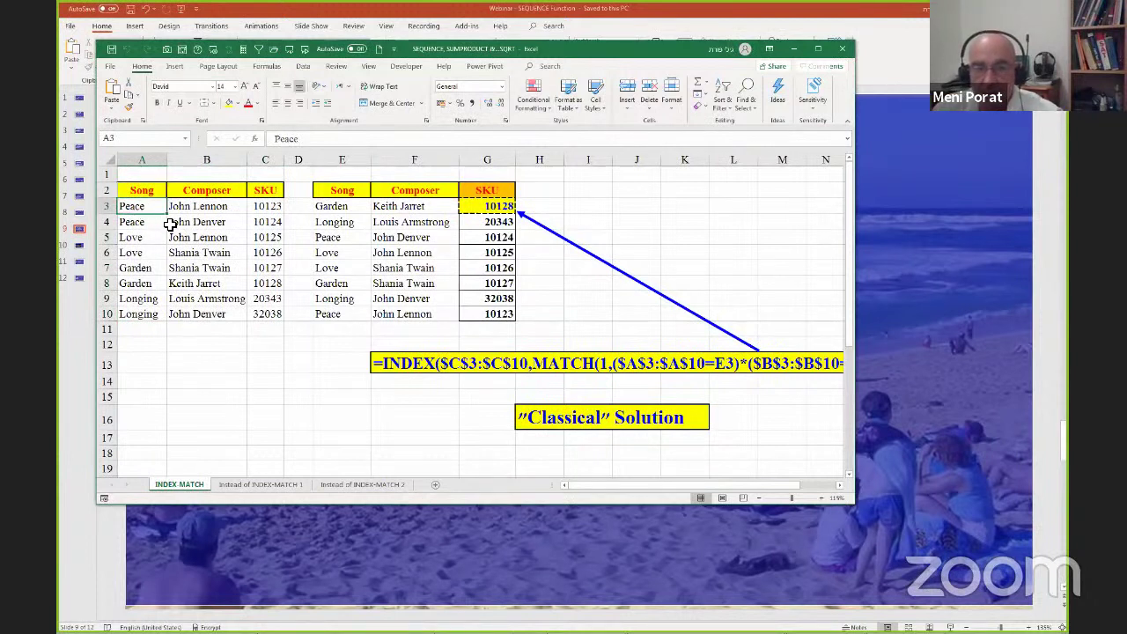
click(165, 208)
click(262, 208)
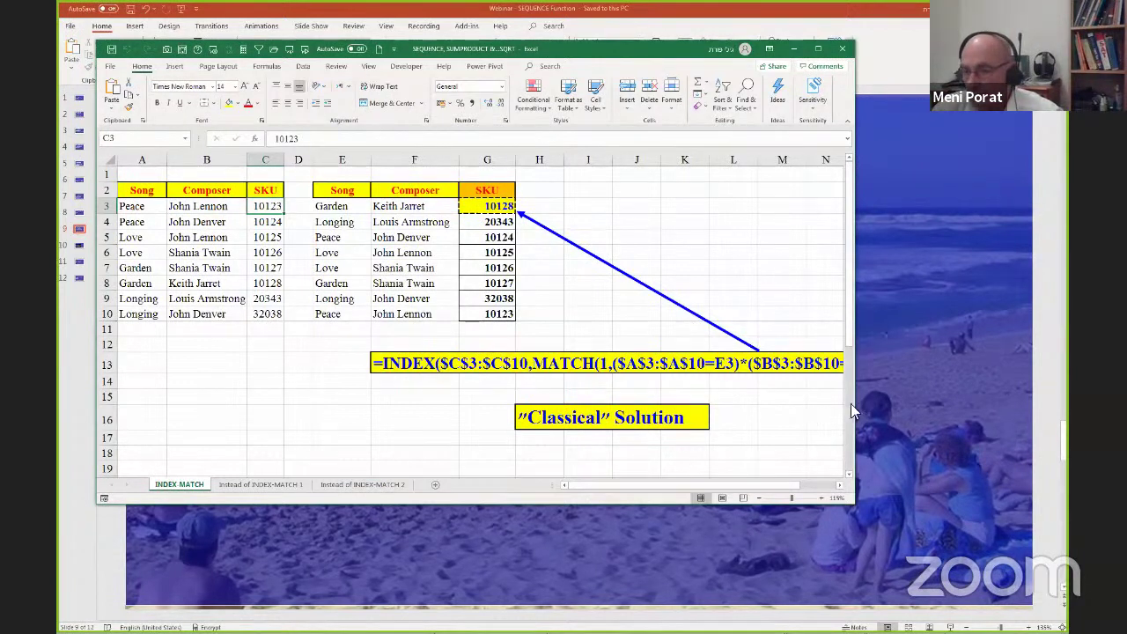
drag(856, 405, 989, 398)
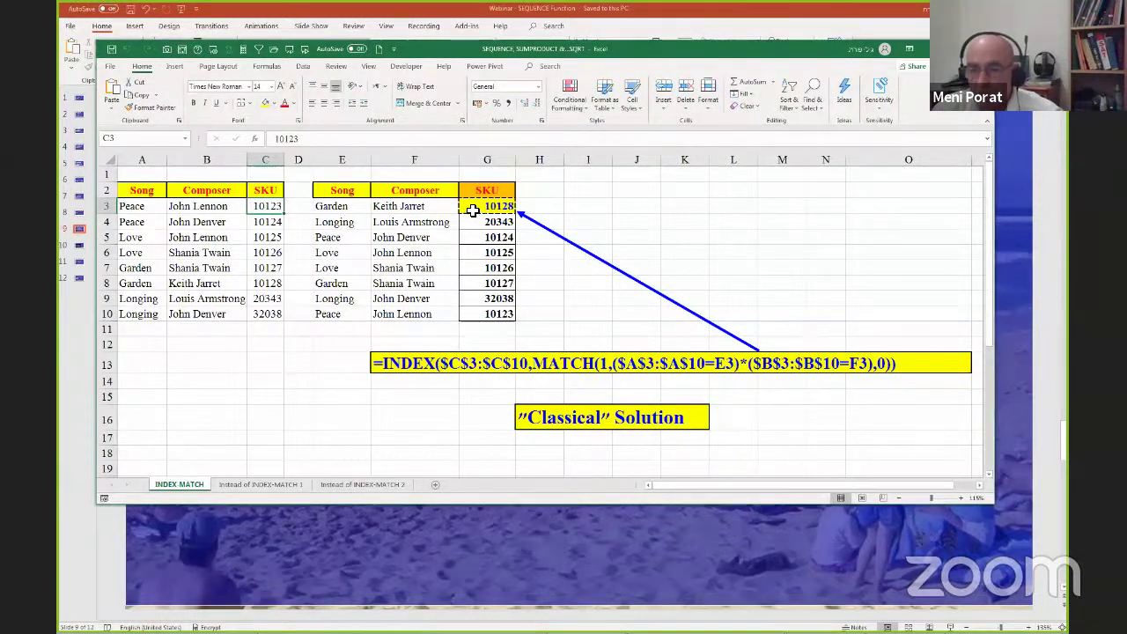
- Trace the Garden / Keith Jarret lookup pair to its matching source row, SKU 10128
drag(316, 204, 378, 209)
click(331, 208)
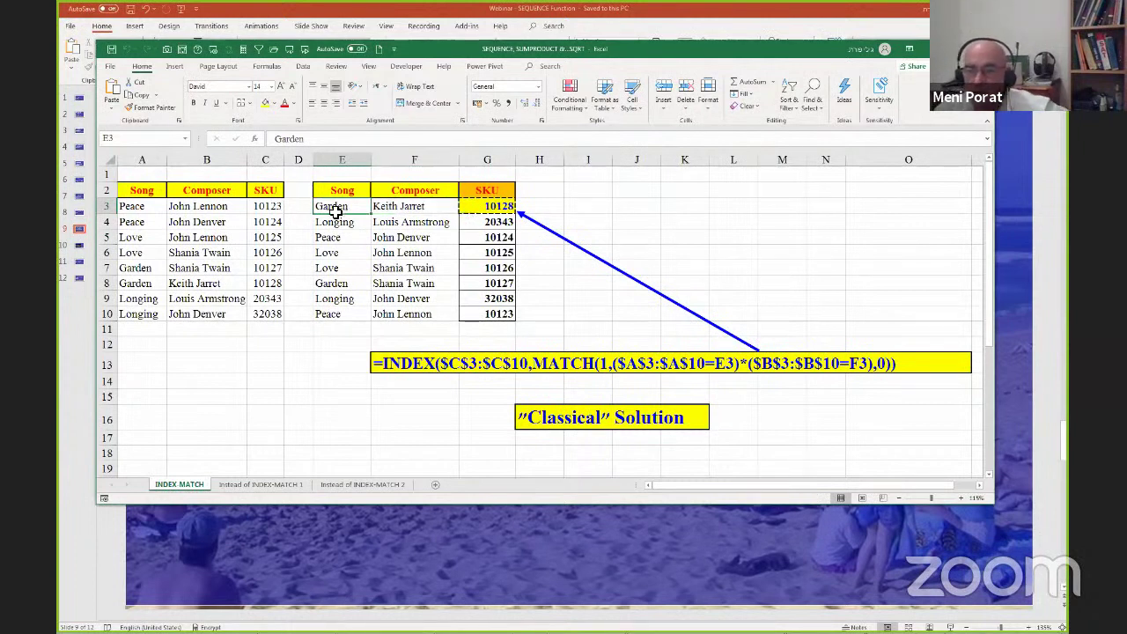
drag(341, 208, 396, 205)
click(397, 205)
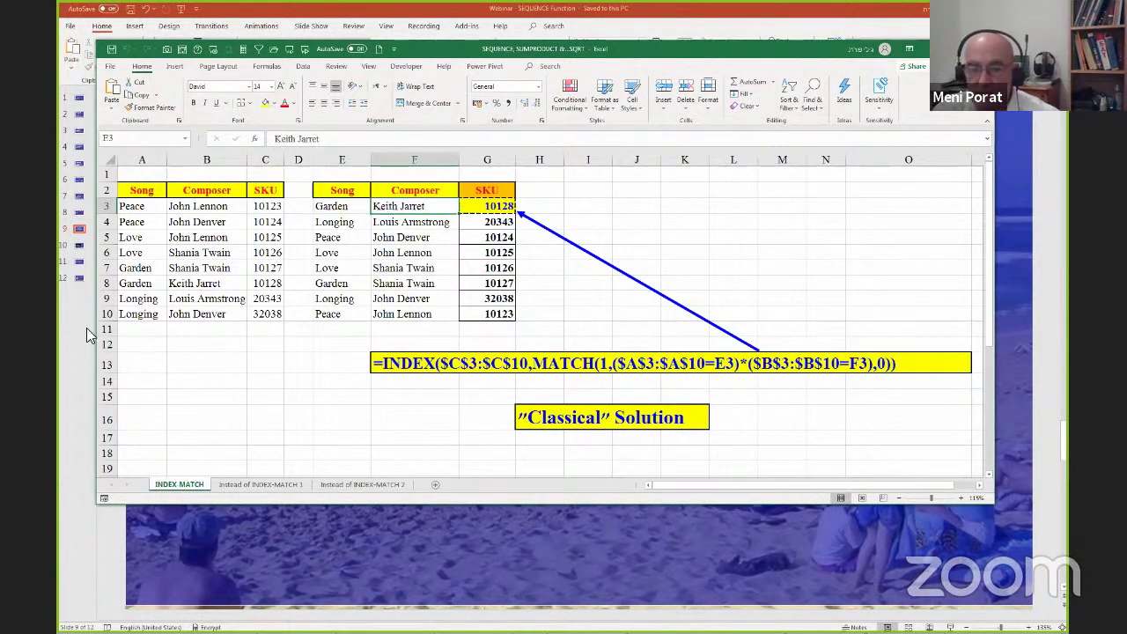
click(133, 285)
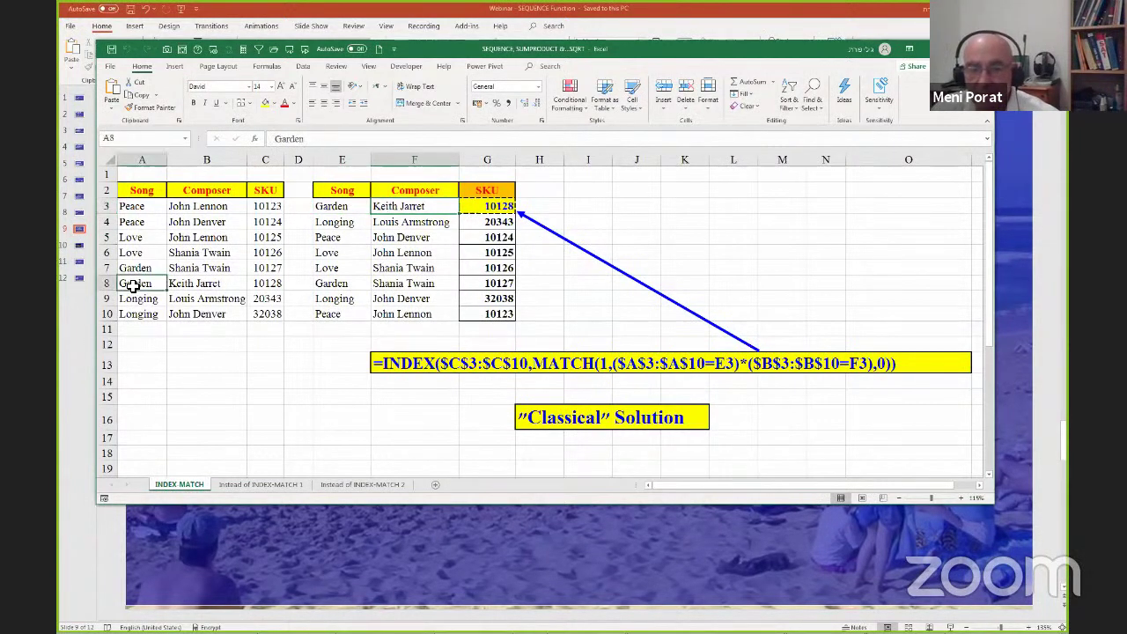
click(214, 285)
click(260, 288)
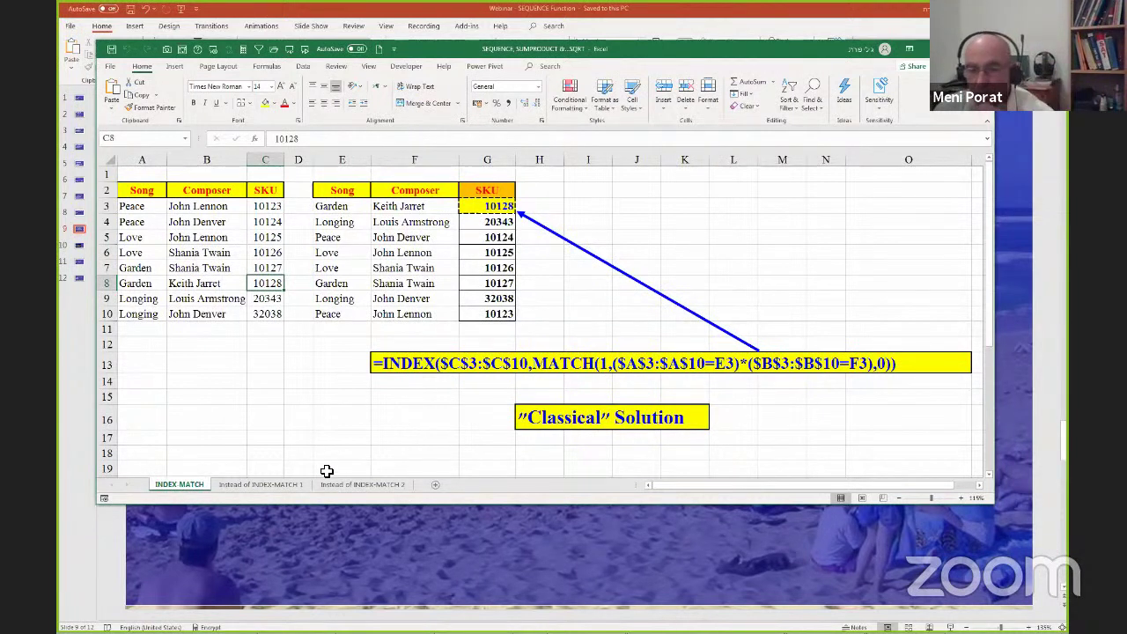
- Switch to the Instead of INDEX-MATCH 1 sheet and scroll down to its Array 1/Array 2 helper columns
click(271, 483)
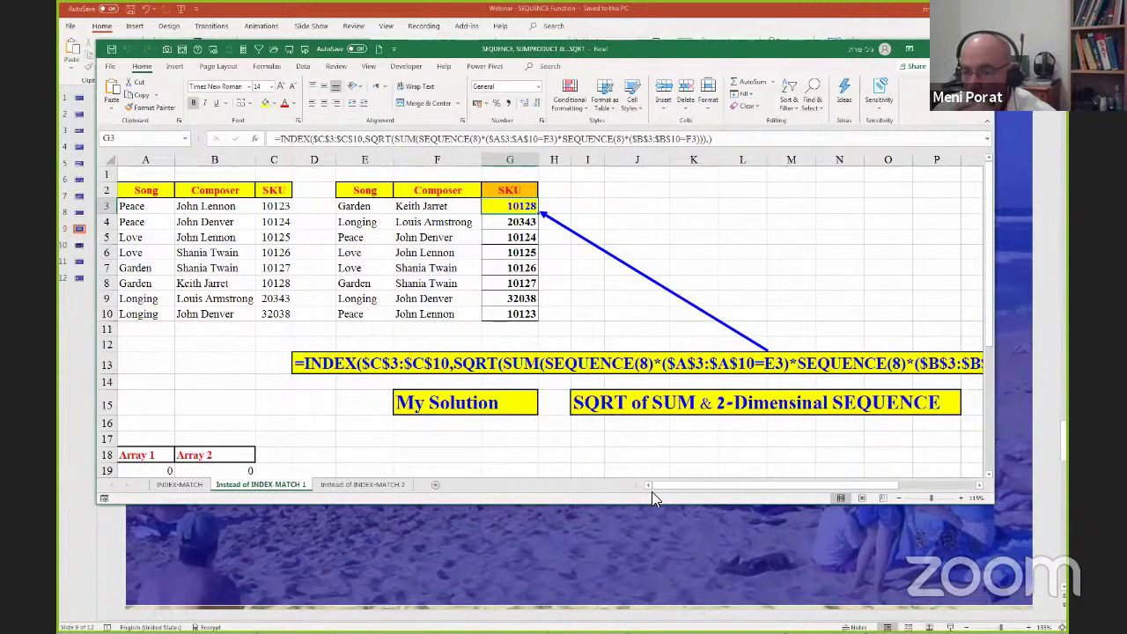
scroll(450, 414, down, 1)
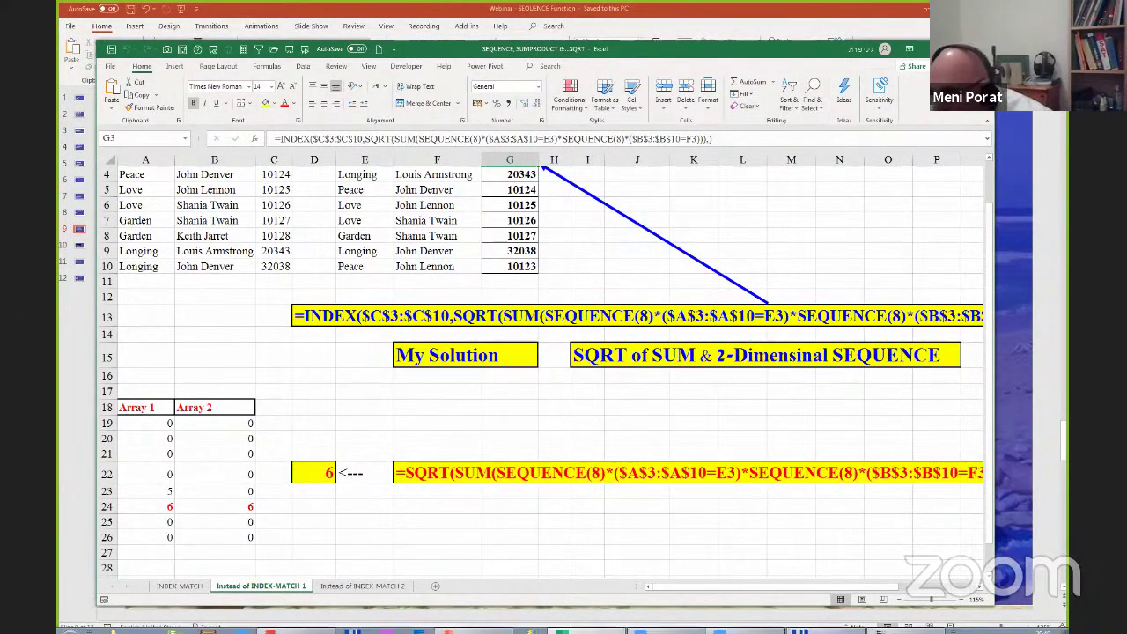
mouse_move(907, 622)
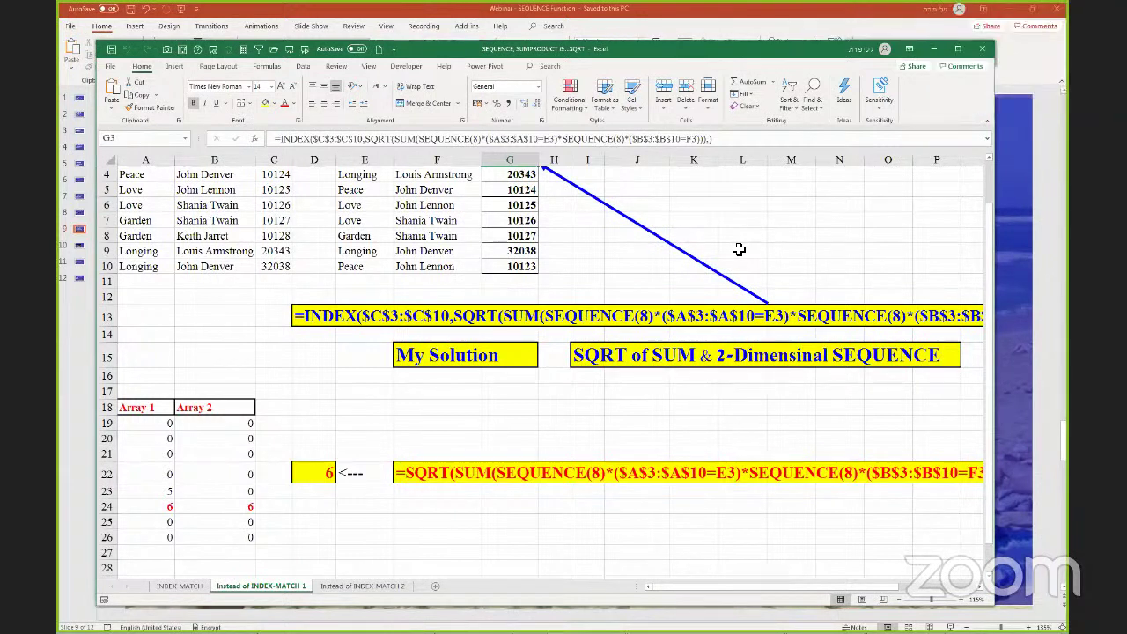
scroll(738, 249, up, 1)
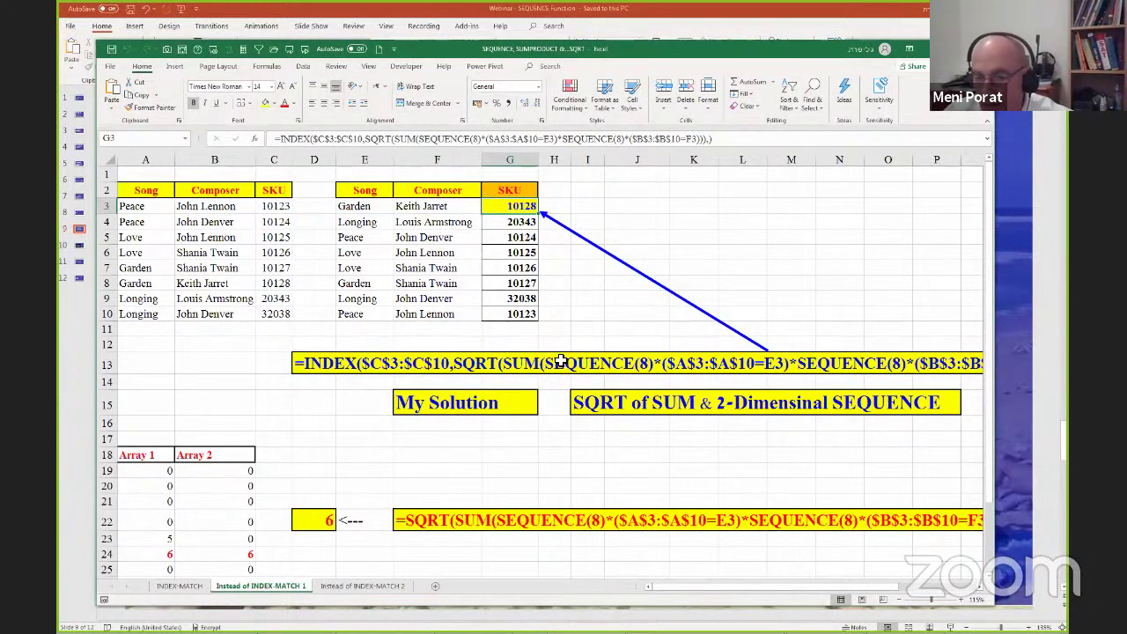
scroll(290, 459, down, 1)
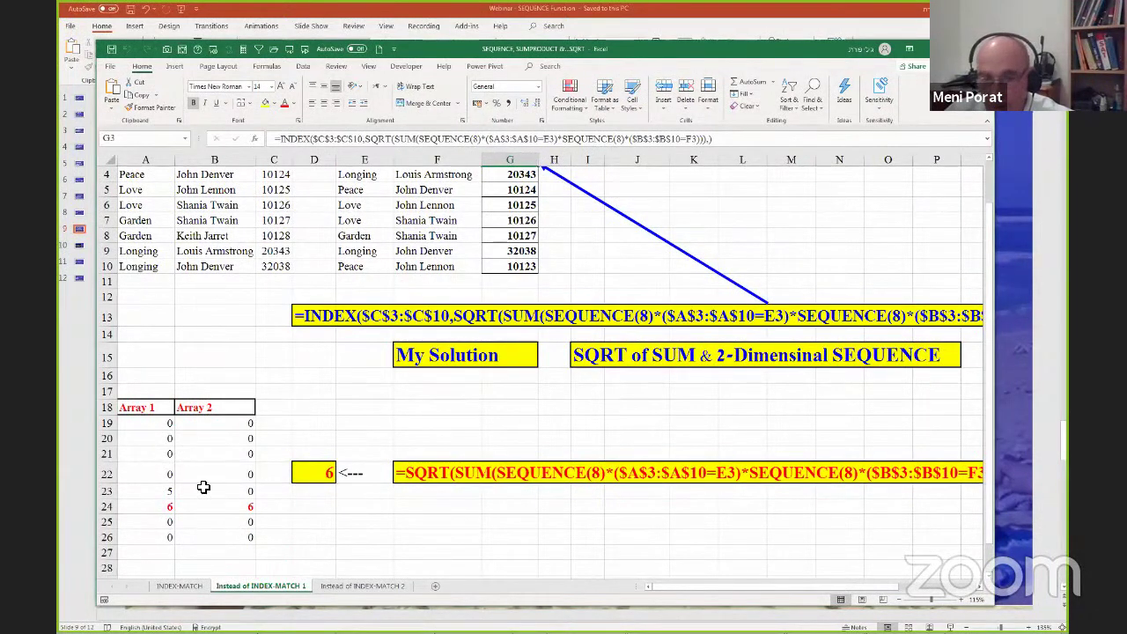
click(154, 503)
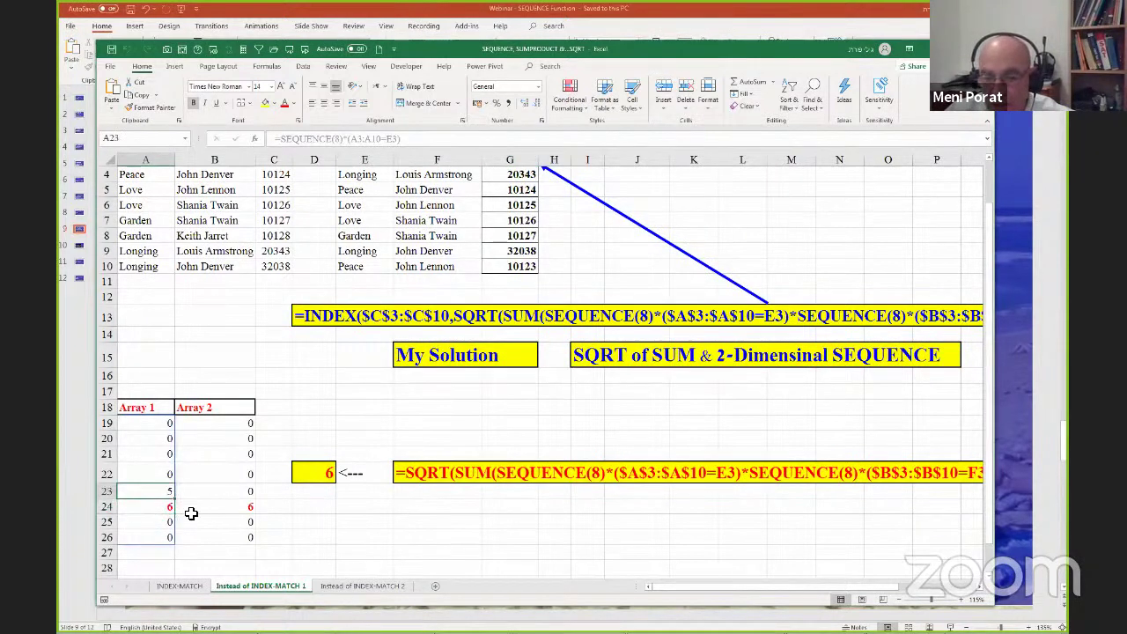
click(189, 511)
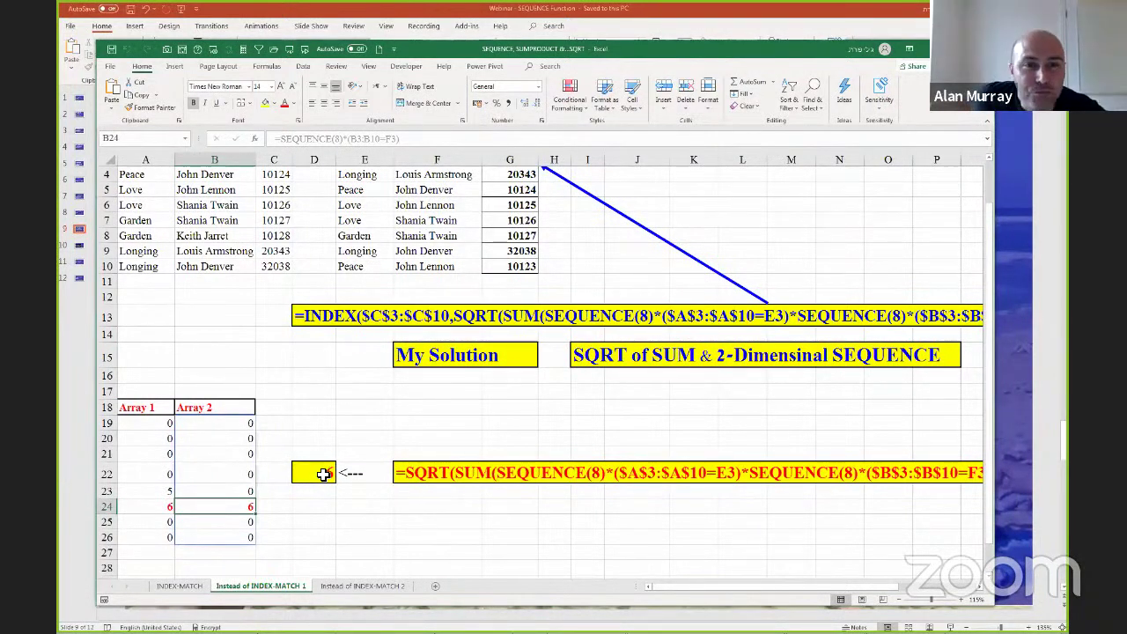
click(324, 474)
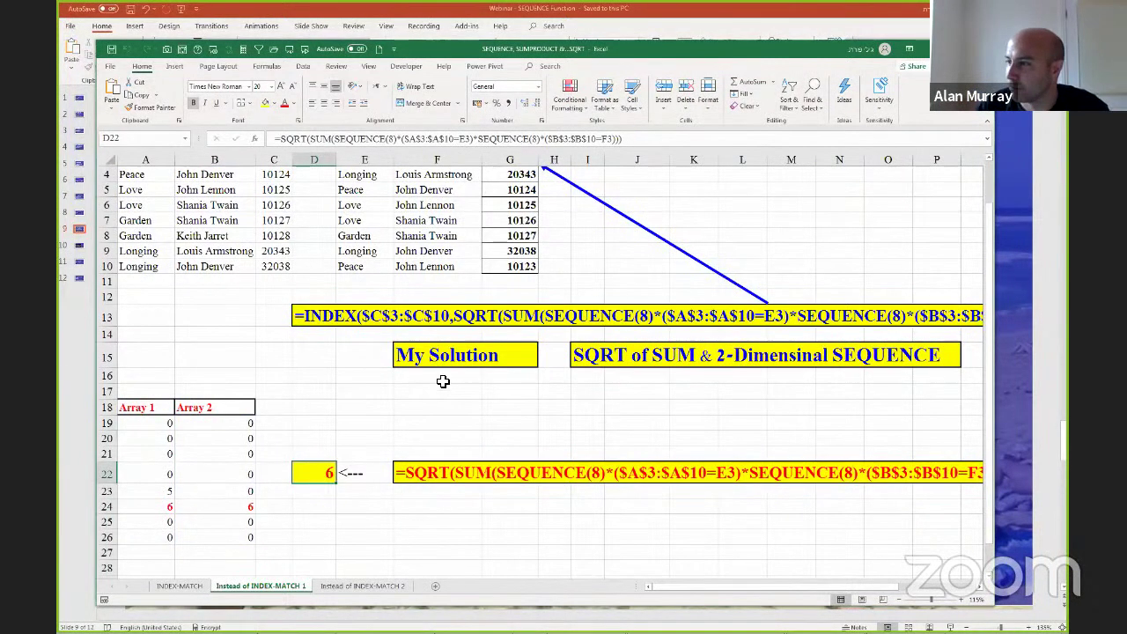
scroll(506, 221, up, 1)
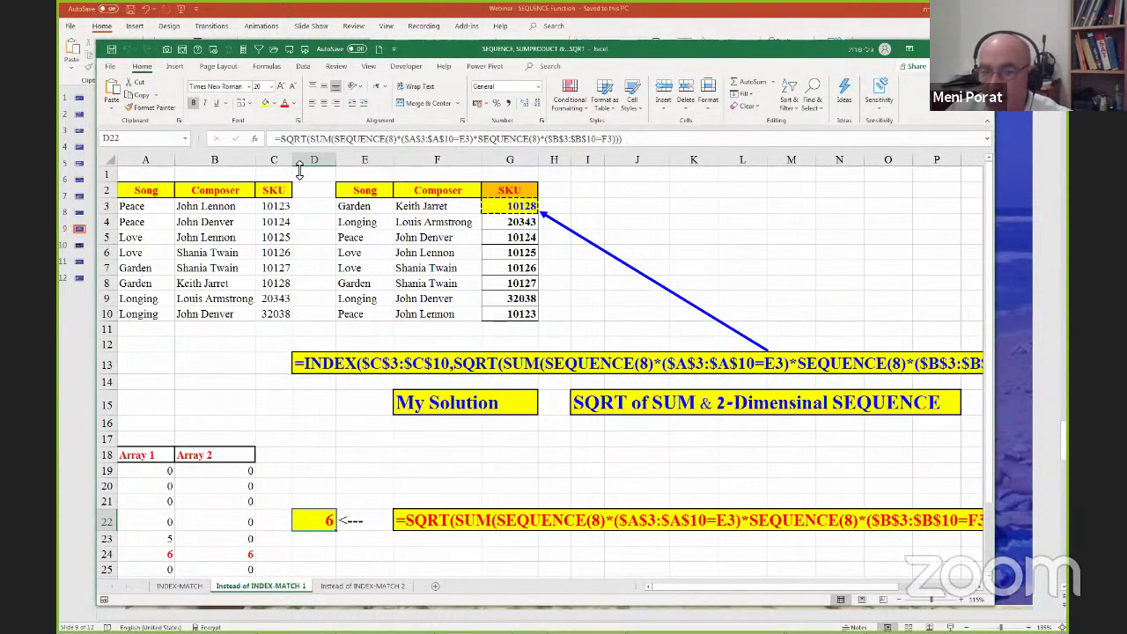
click(520, 205)
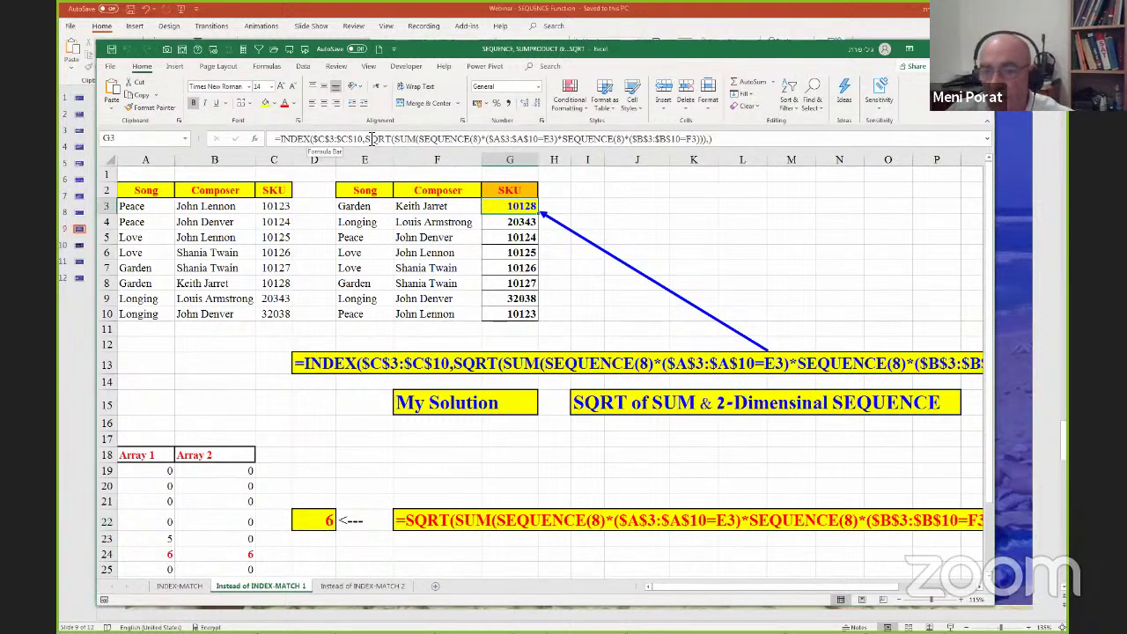
- Evaluate the first SEQUENCE array in G3's SQRT(SUM formula with F9, then cancel the edit
drag(366, 138, 713, 140)
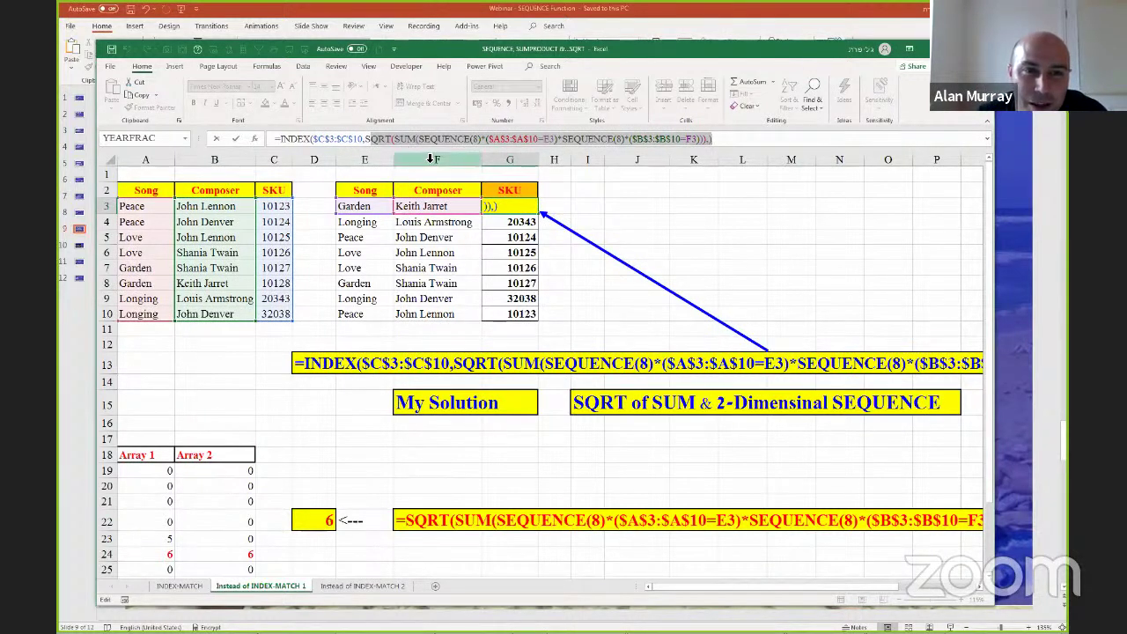
click(398, 139)
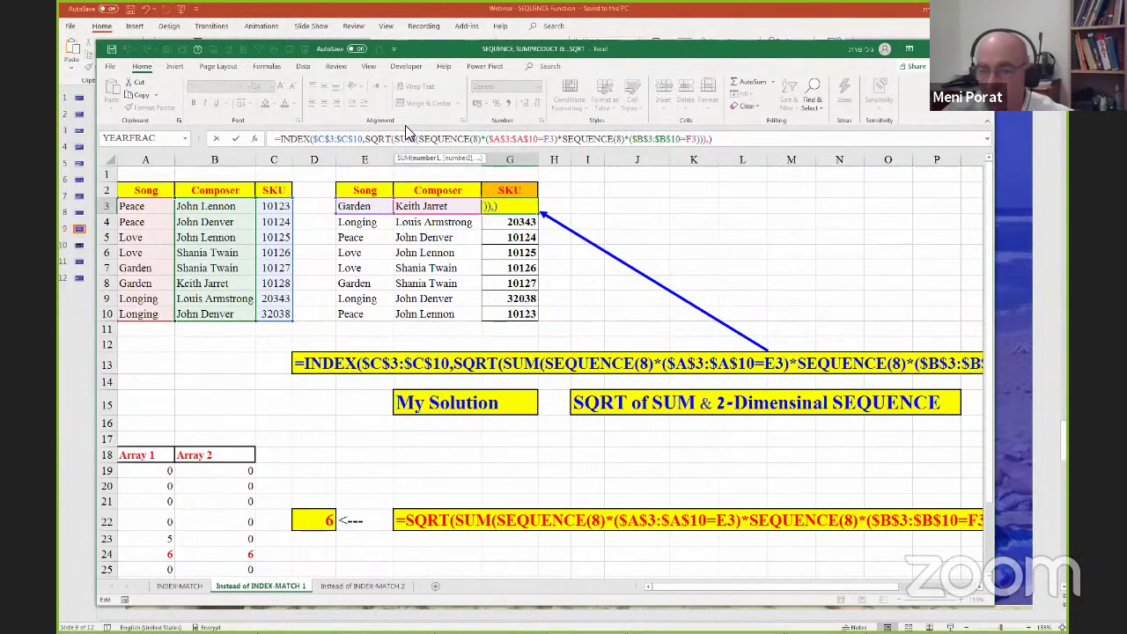
key(shift+Right)
key(shift+Right)
key(shift+Right)
key(shift+Right)
key(shift+Right)
key(shift+Right)
key(shift+Right)
key(shift+Right)
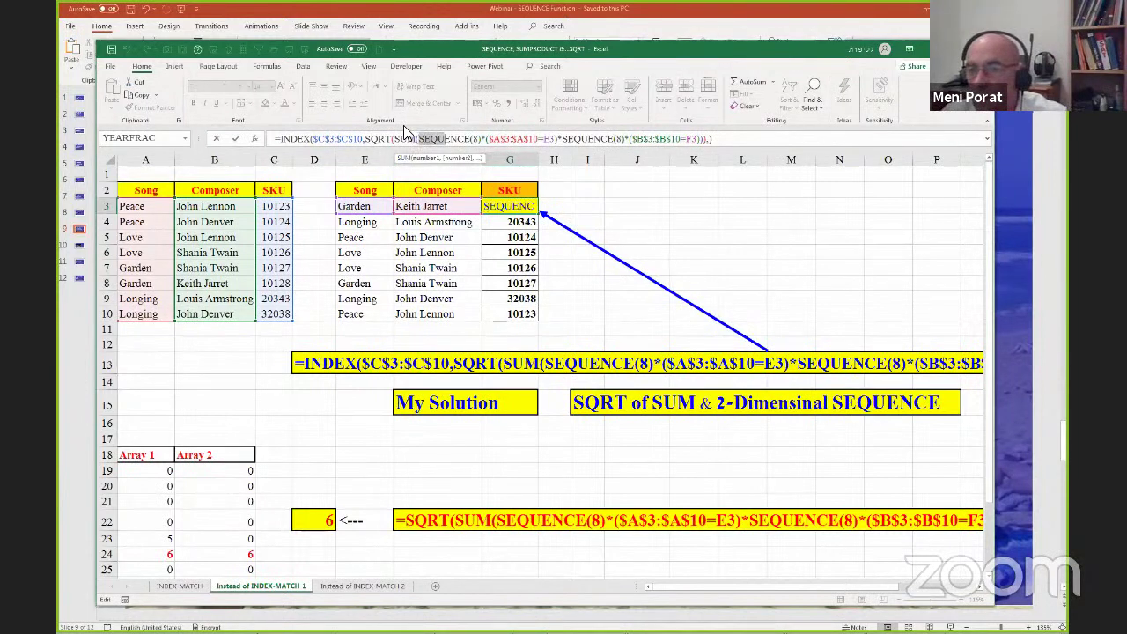
key(shift+Right)
key(shift+Right)
key(shift+Right)
key(shift+Right)
key(shift+Right)
key(shift+Right)
key(shift+Right)
key(shift+Right)
key(shift+Right)
key(shift+Right)
key(shift+Right)
key(shift+Right)
key(shift+Right)
key(shift+Right)
key(shift+Right)
key(shift+Right)
key(shift+Right)
key(shift+Right)
key(shift+Right)
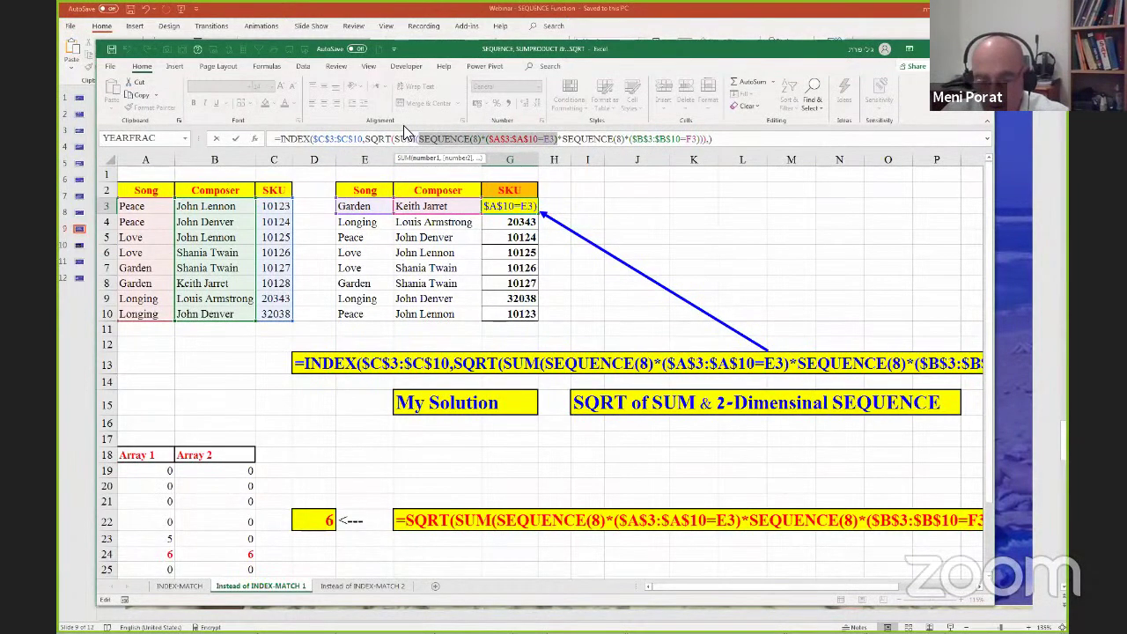
key(F9)
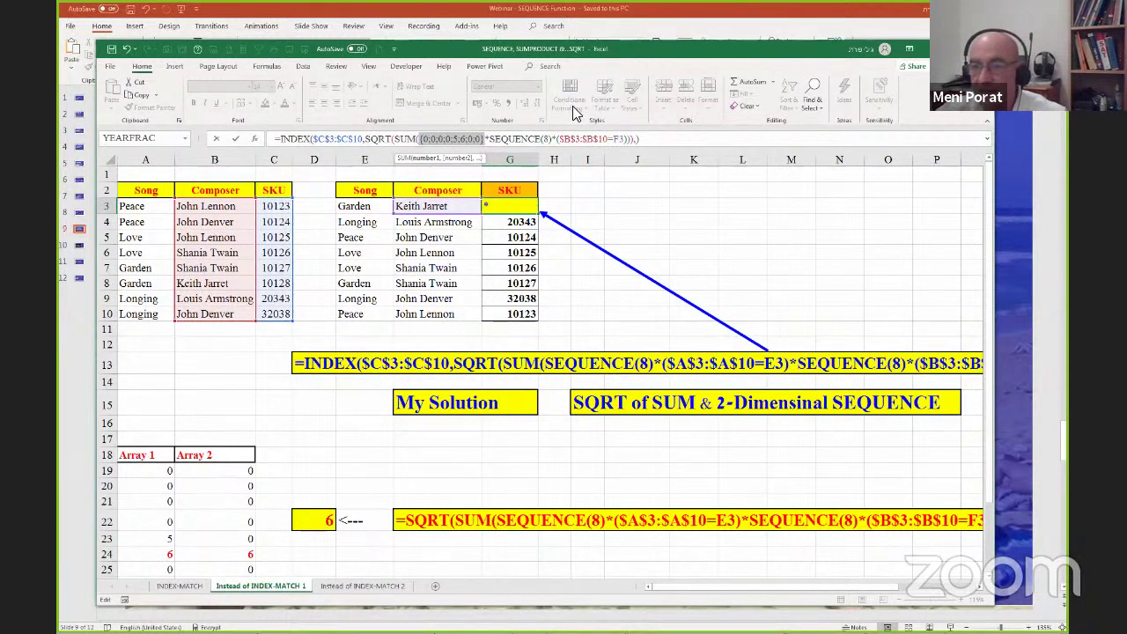
double_click(546, 138)
click(486, 145)
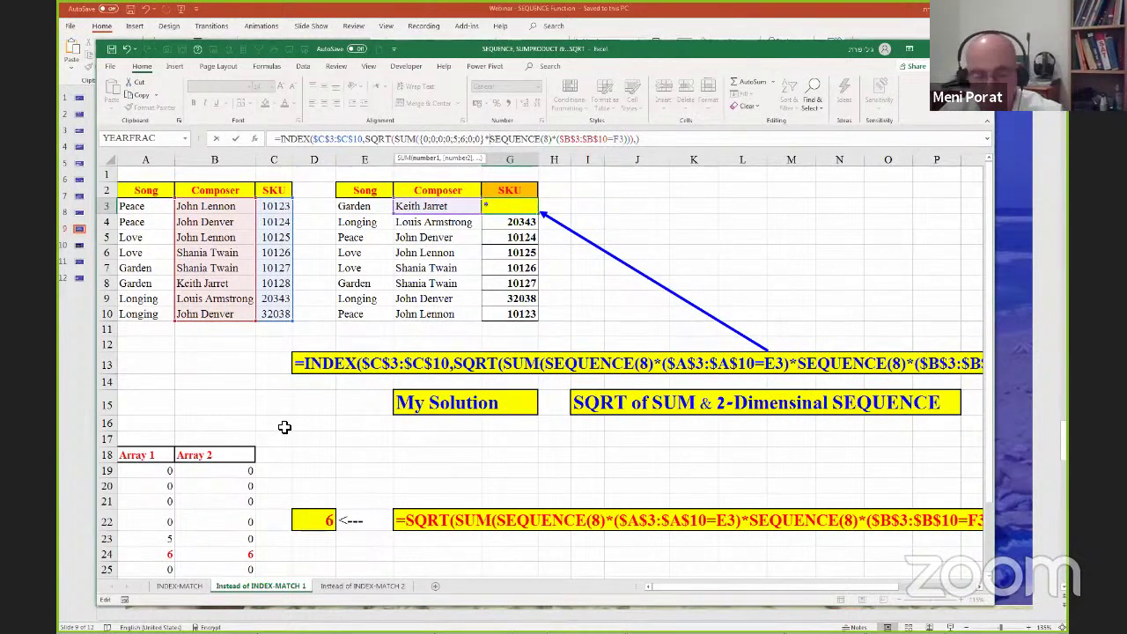
key(Escape)
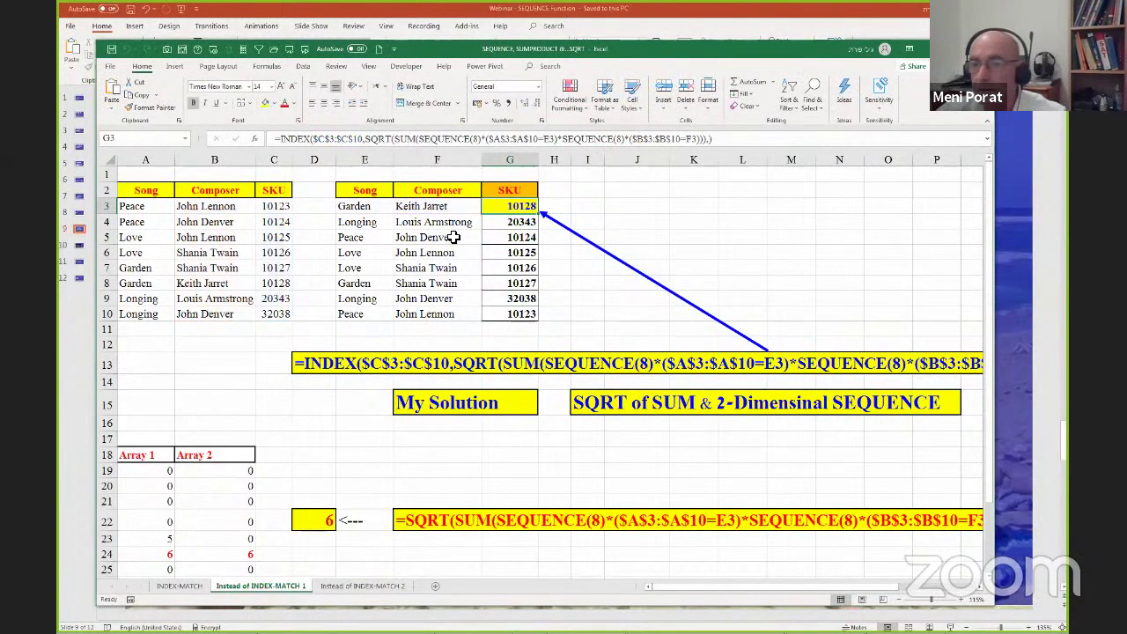
- Evaluate the second array expression, try references A24 and B24, then cancel so G3 stays unchanged
click(560, 139)
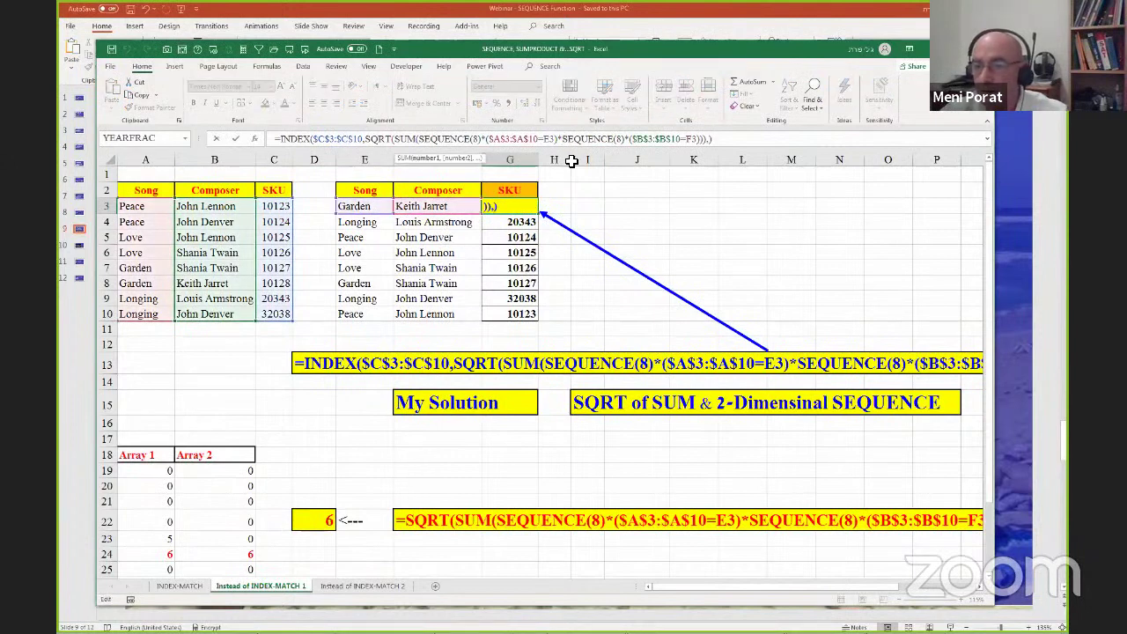
key(shift+Right)
key(shift+Right)
key(shift+Right)
key(shift+Right)
key(shift+Right)
key(shift+Right)
key(shift+Right)
key(shift+Right)
key(shift+Right)
key(shift+Right)
key(shift+Right)
key(shift+Right)
key(shift+Right)
key(shift+Right)
key(shift+Right)
key(shift+Right)
key(shift+Right)
key(shift+Right)
key(shift+Right)
key(shift+Right)
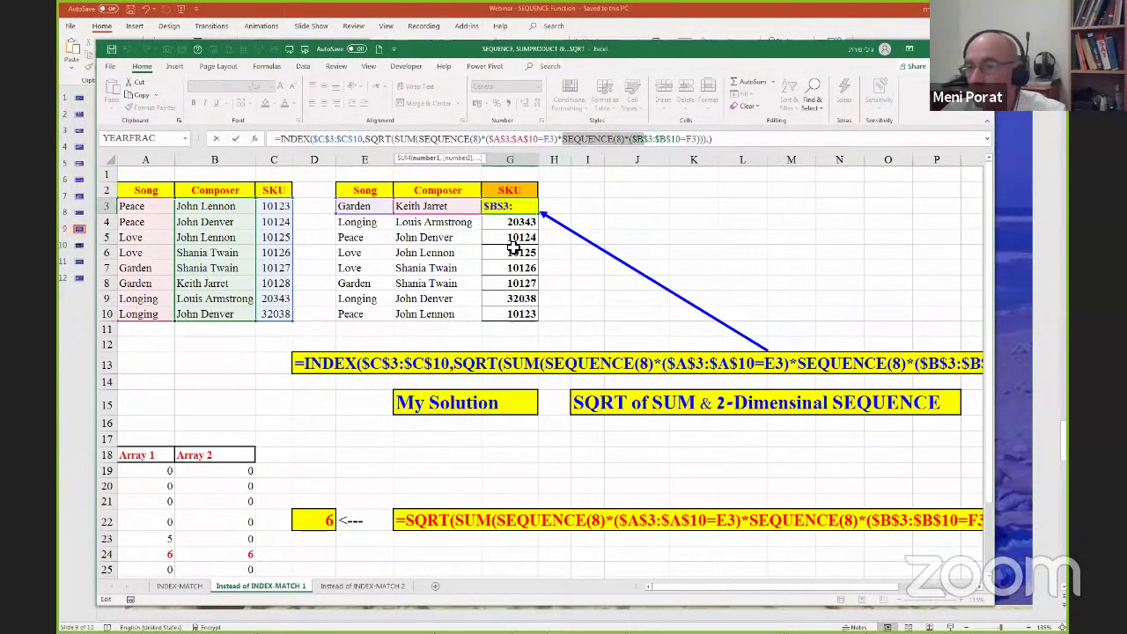
key(shift+Right)
key(shift+Right)
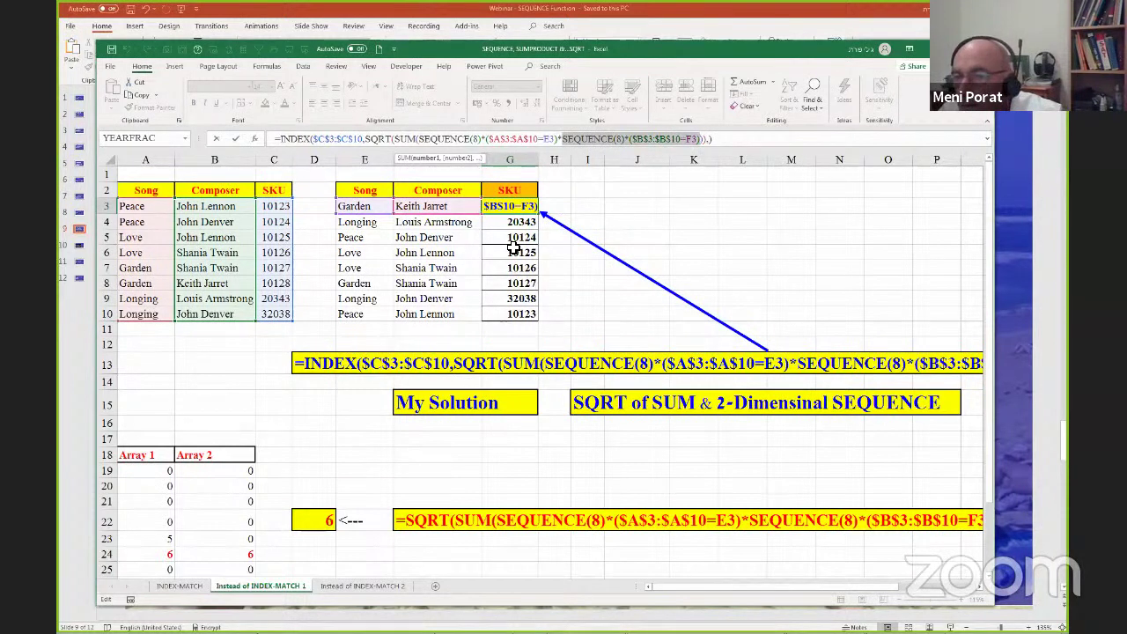
key(F9)
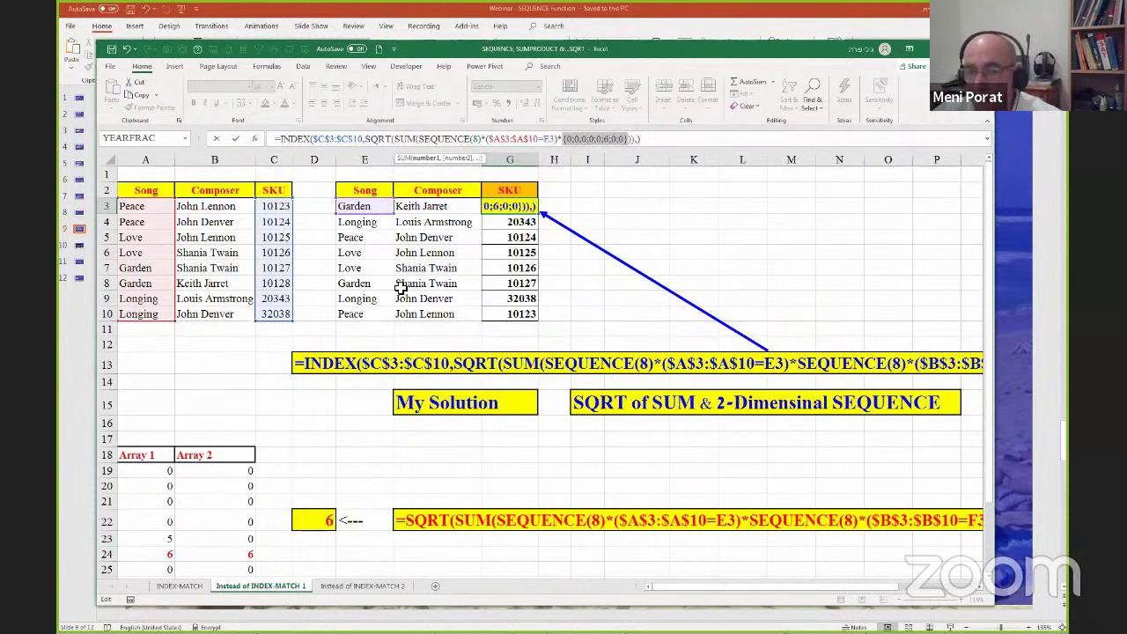
click(171, 550)
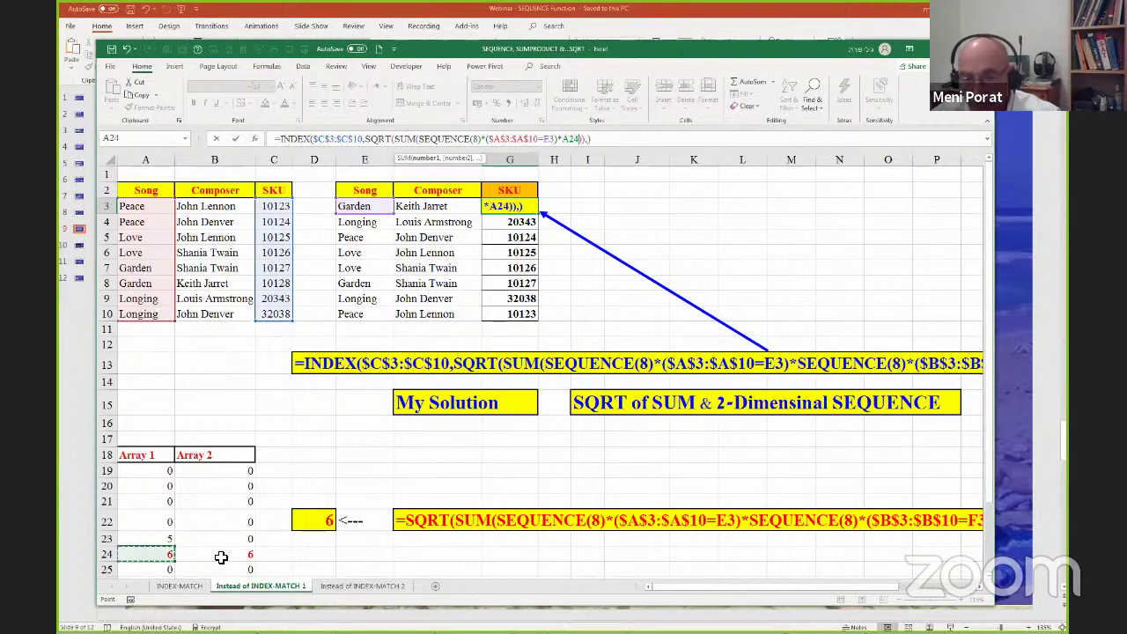
click(217, 557)
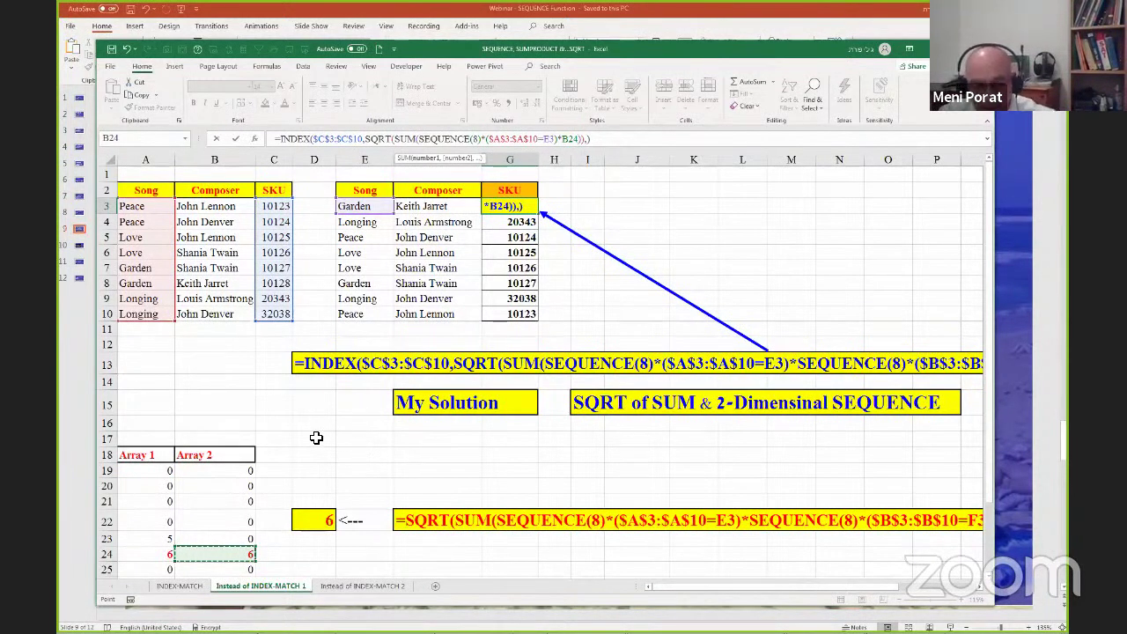
key(Escape)
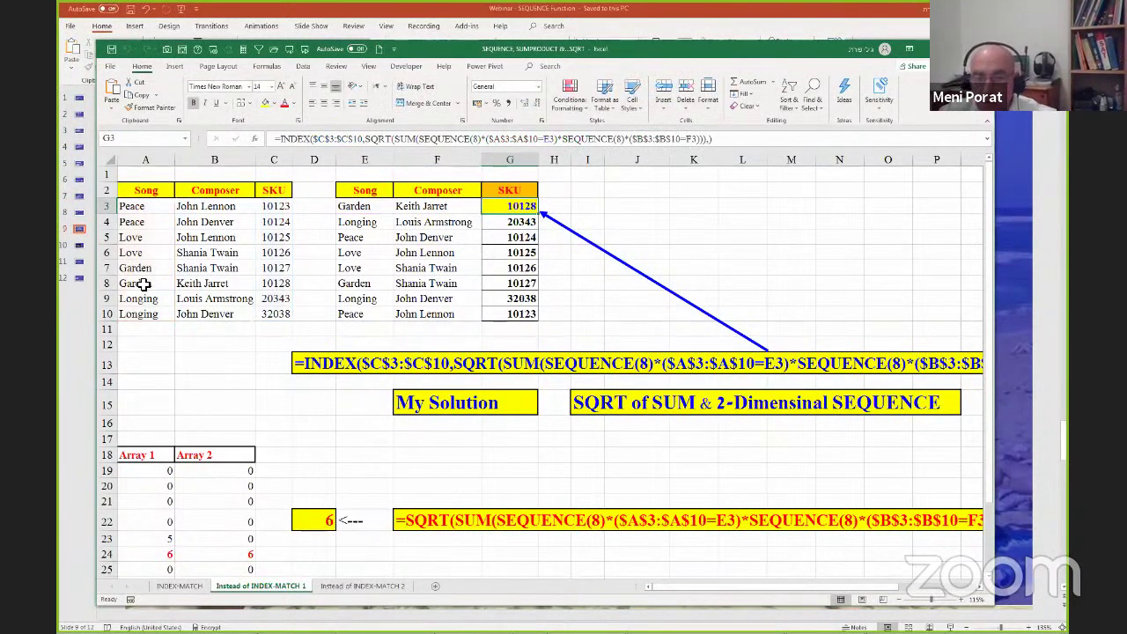
- Copy G3, step down column C from C3 to C8's SKU 10128, then close the workbook
key(ctrl+c)
click(271, 206)
click(280, 224)
click(278, 238)
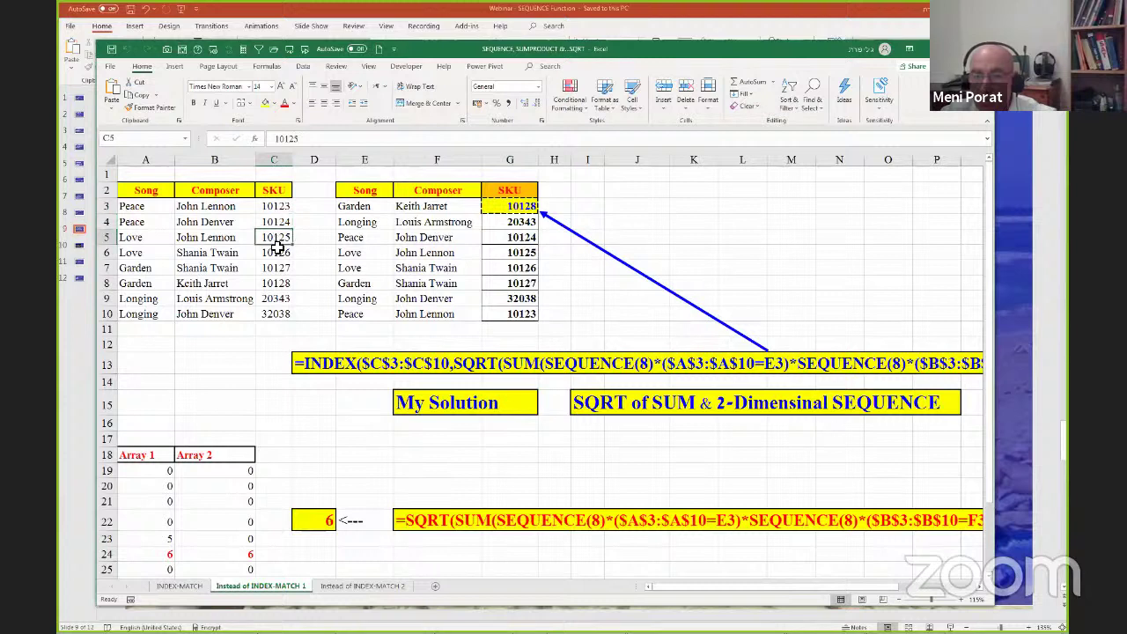
click(279, 254)
click(279, 269)
click(282, 285)
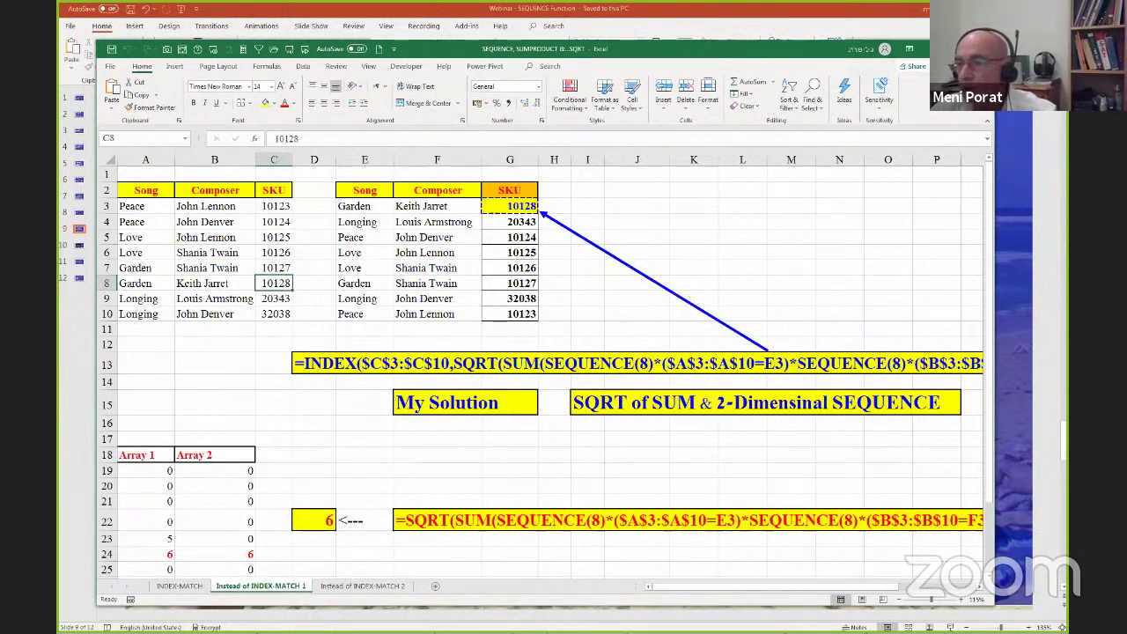
key(ctrl+w)
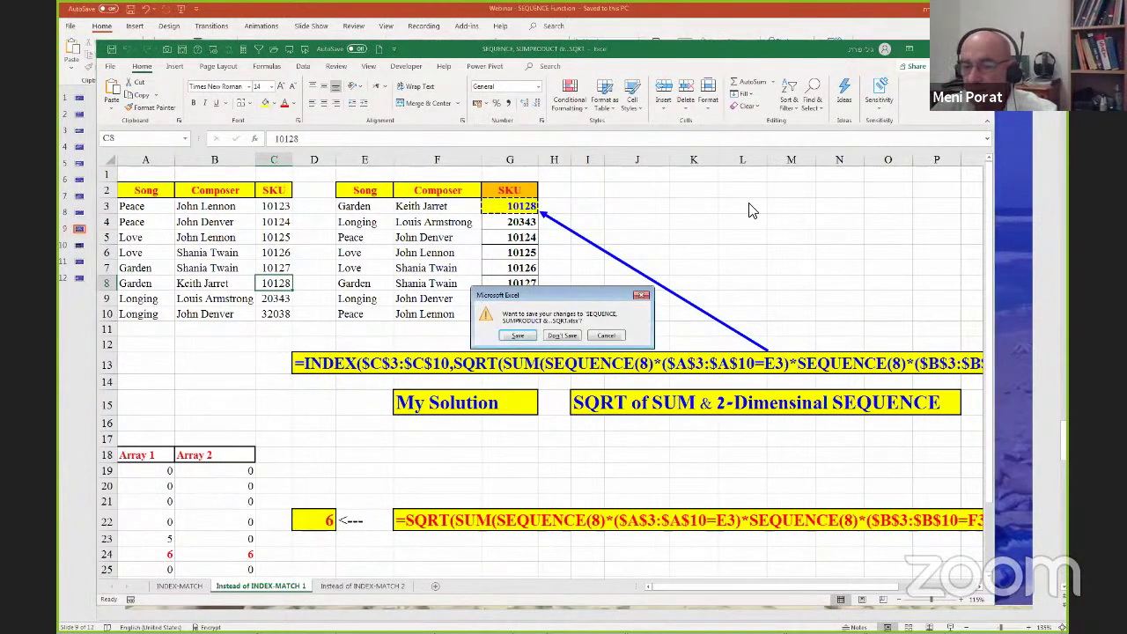
- Close without saving, scroll to slide 11 and open the 'Filter out unwanted Characters' link
click(566, 338)
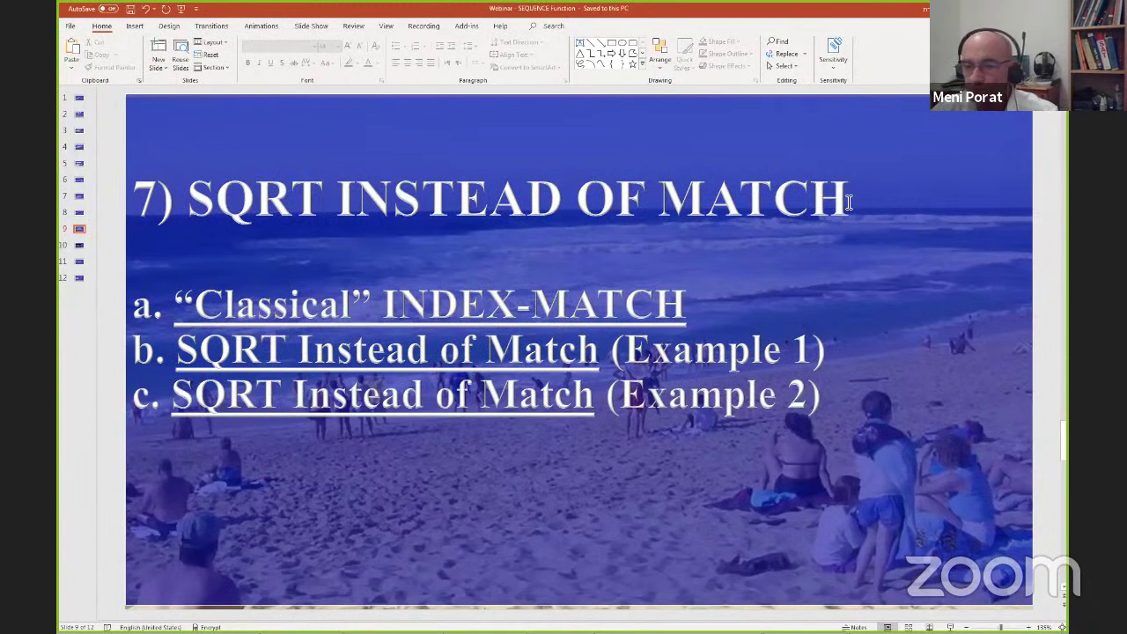
scroll(735, 264, down, 1)
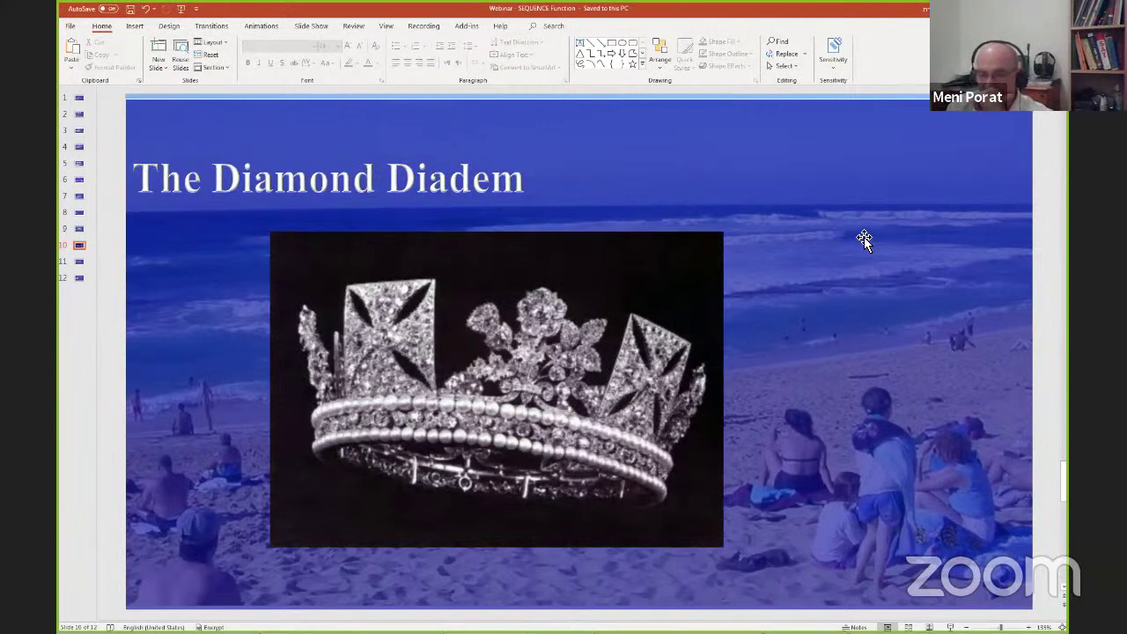
scroll(863, 237, down, 1)
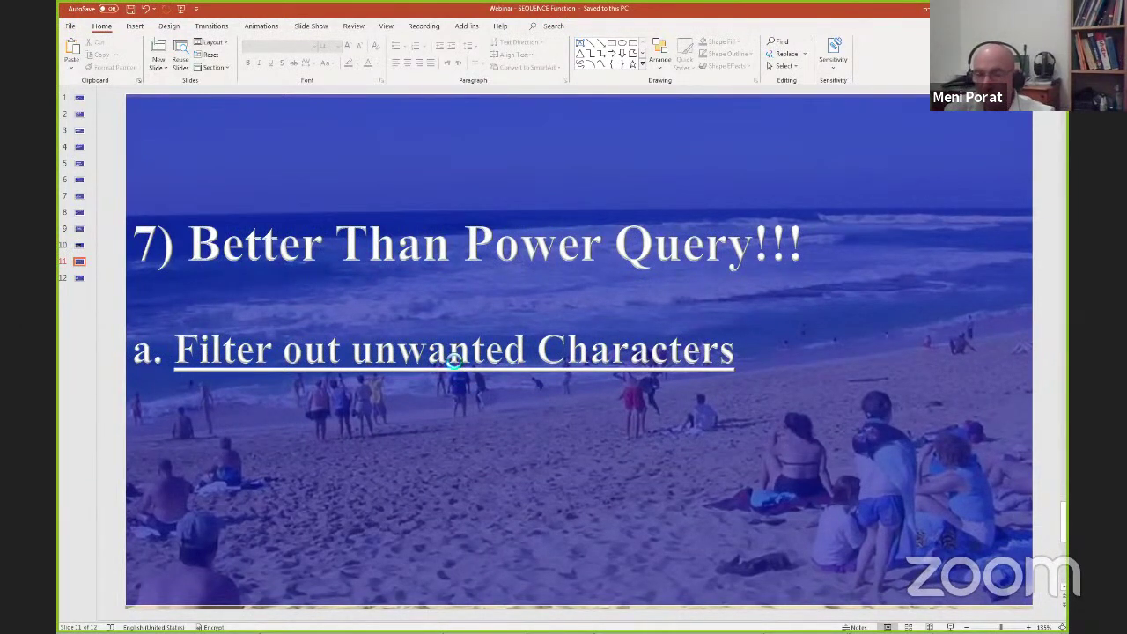
ctrl+click(455, 358)
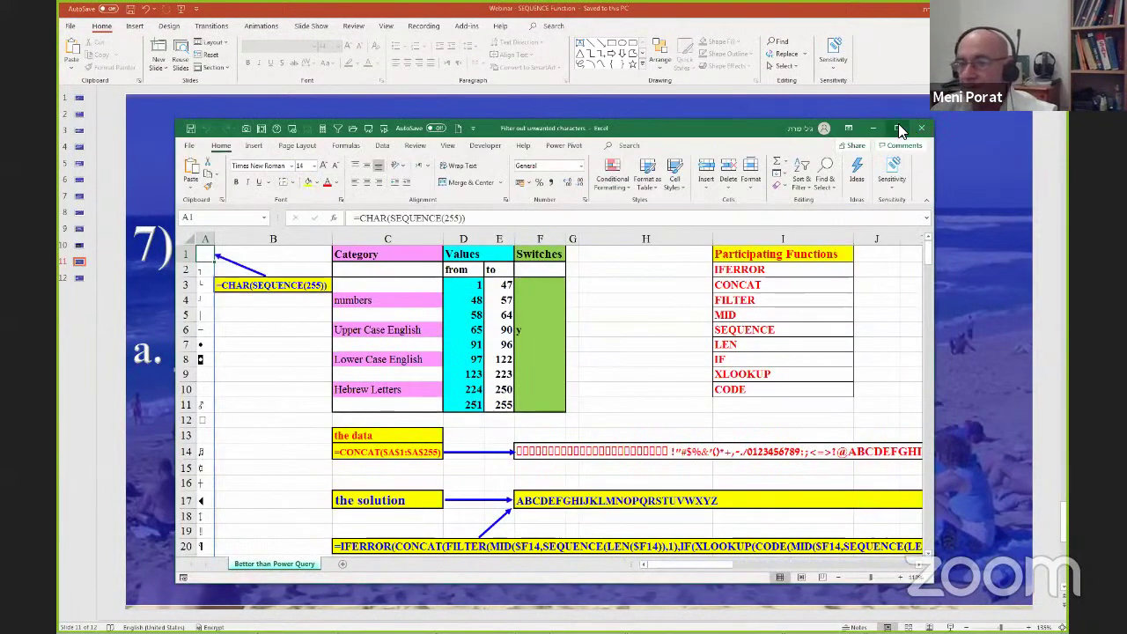
- Maximize the workbook and scroll through all 255 CHAR(SEQUENCE(255)) characters, then back to the top
click(898, 129)
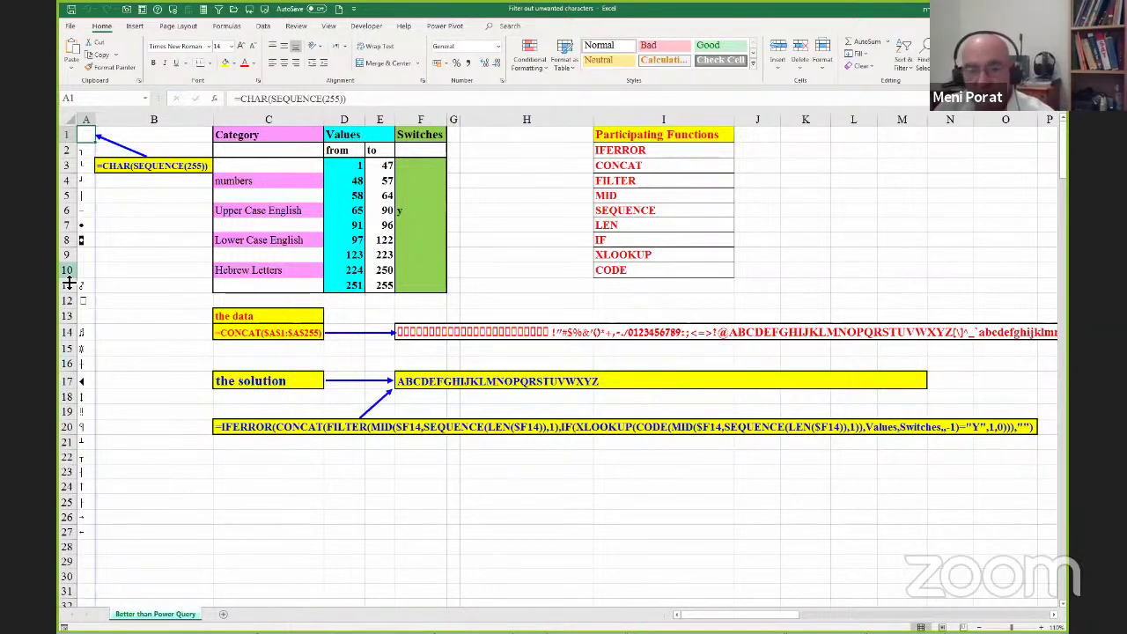
scroll(86, 283, down, 20)
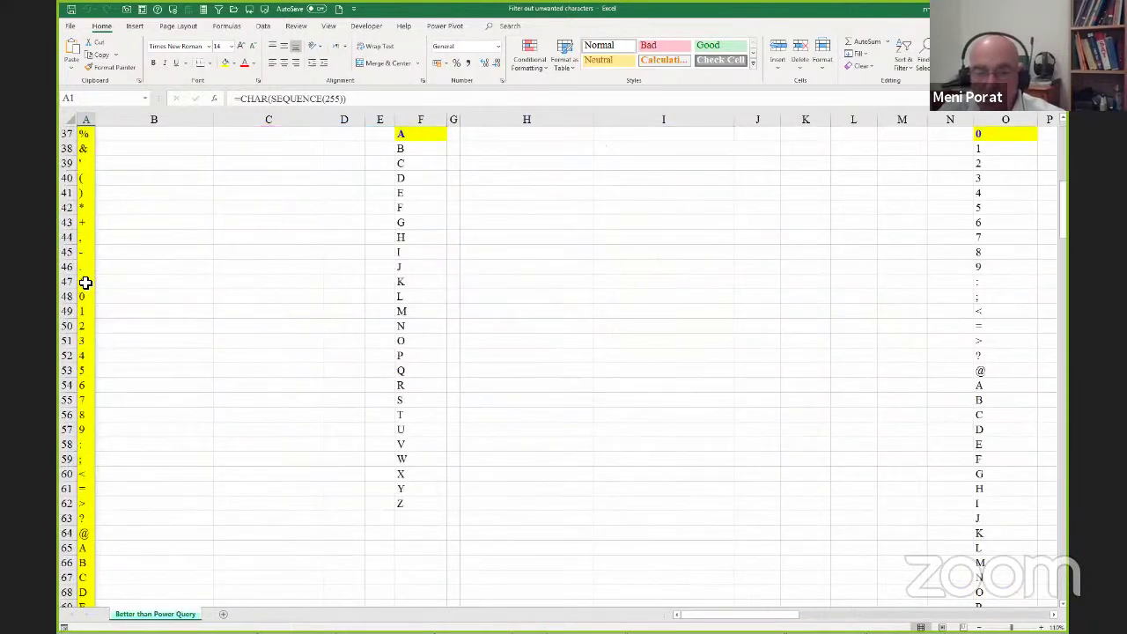
scroll(77, 359, down, 19)
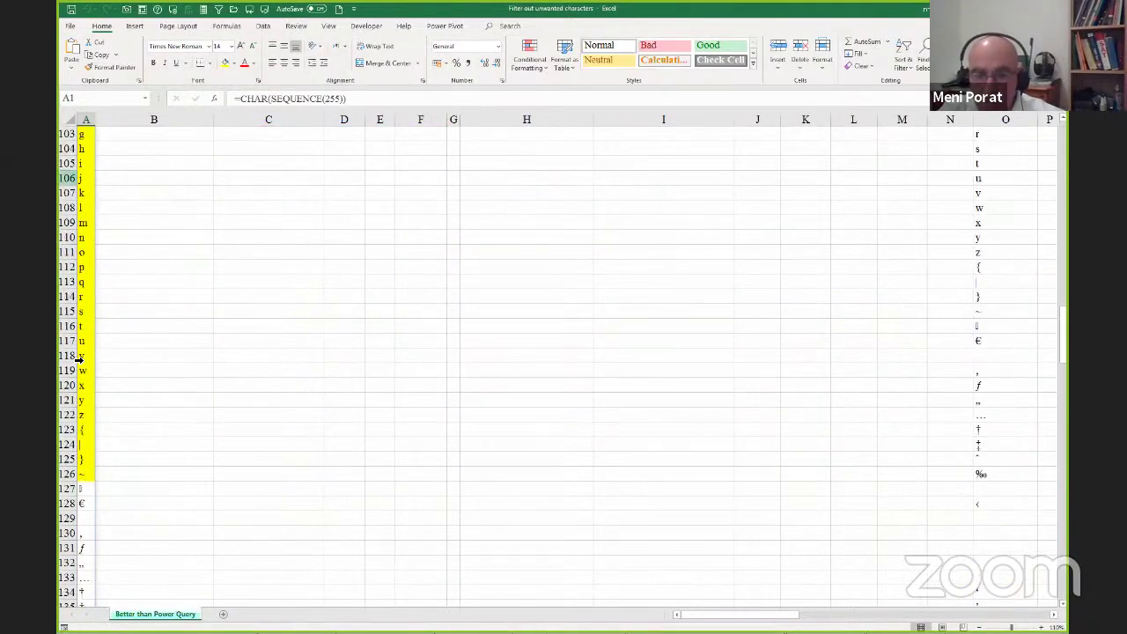
scroll(81, 370, down, 13)
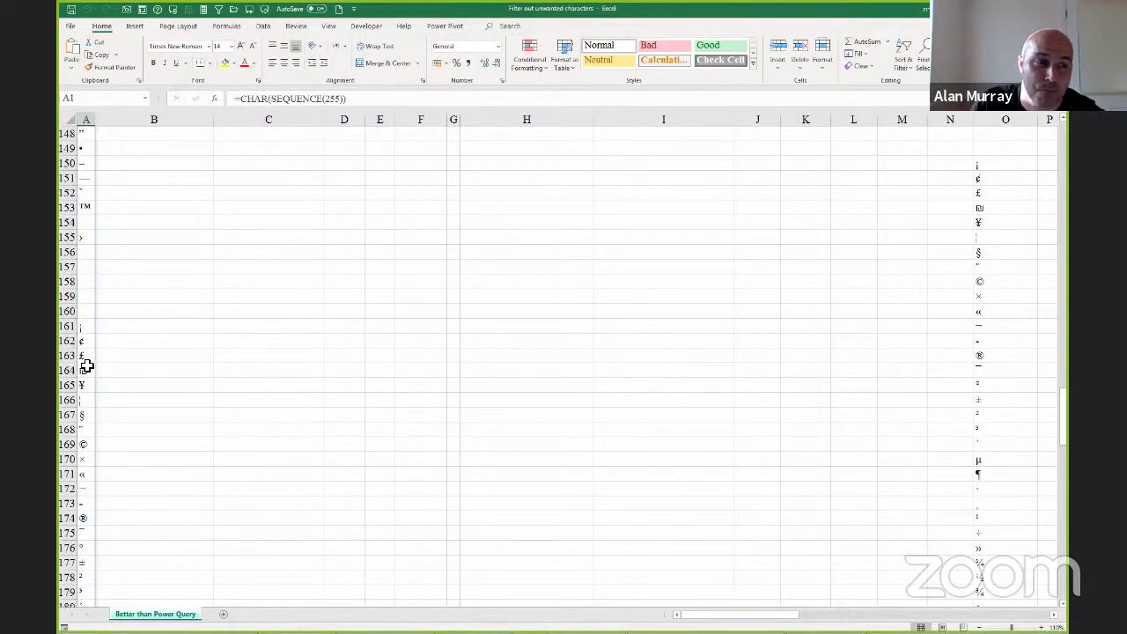
scroll(89, 388, down, 13)
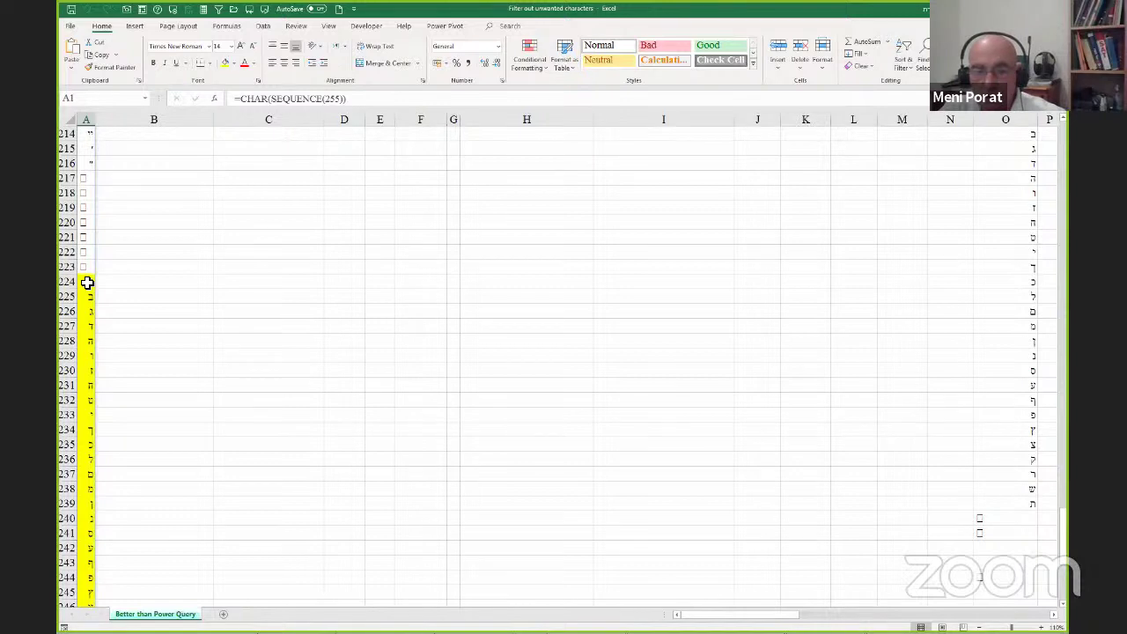
scroll(91, 523, down, 2)
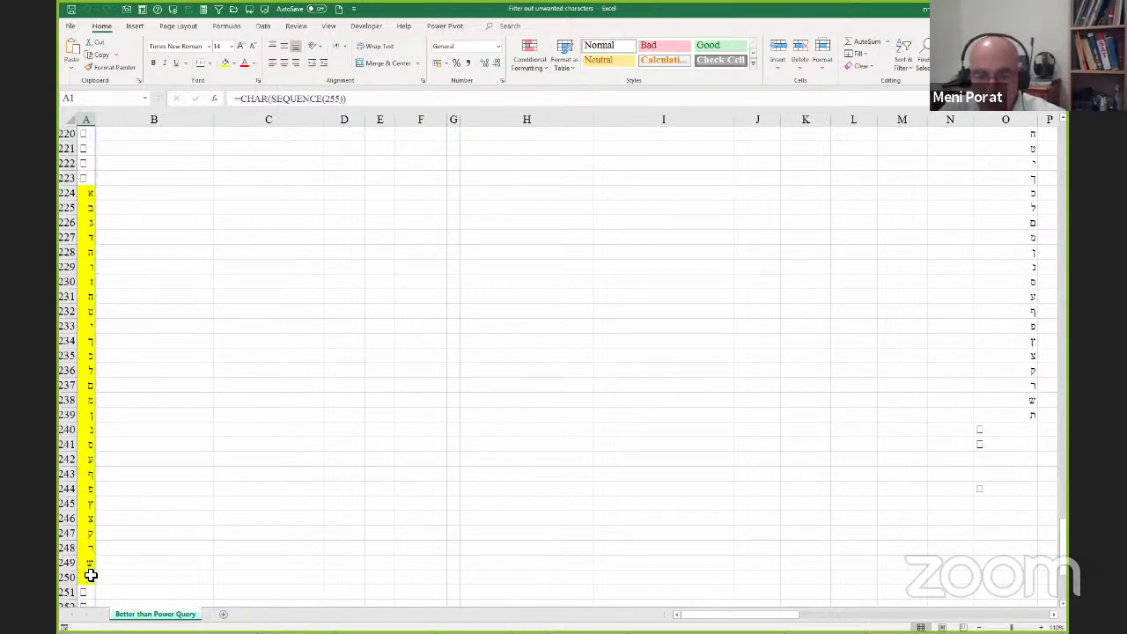
scroll(94, 254, up, 2)
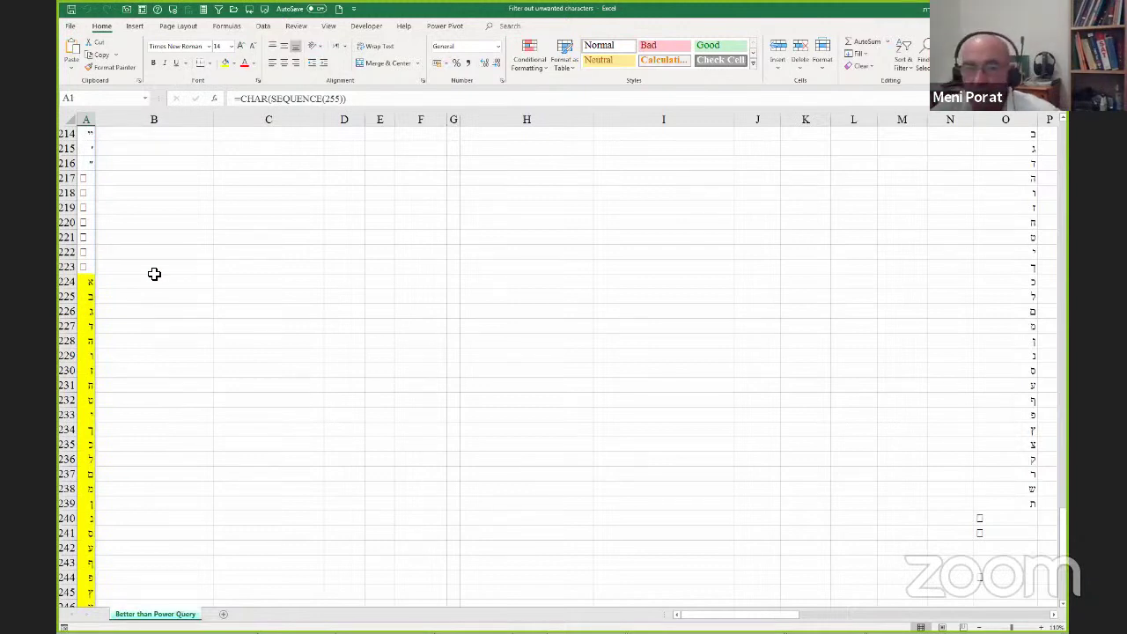
scroll(154, 273, up, 20)
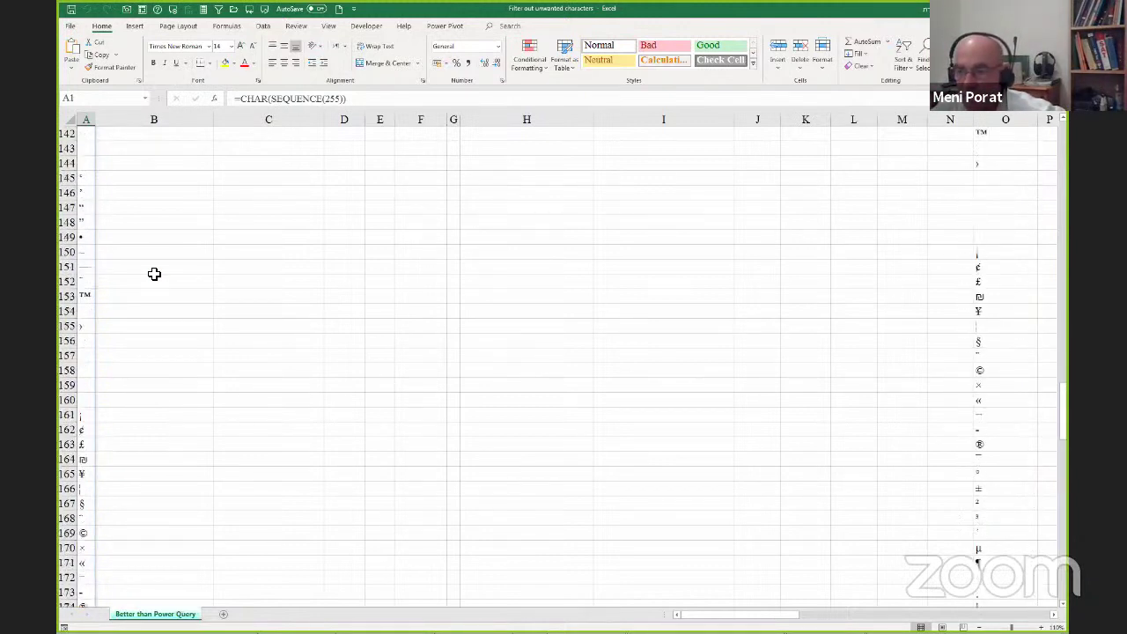
scroll(154, 274, up, 20)
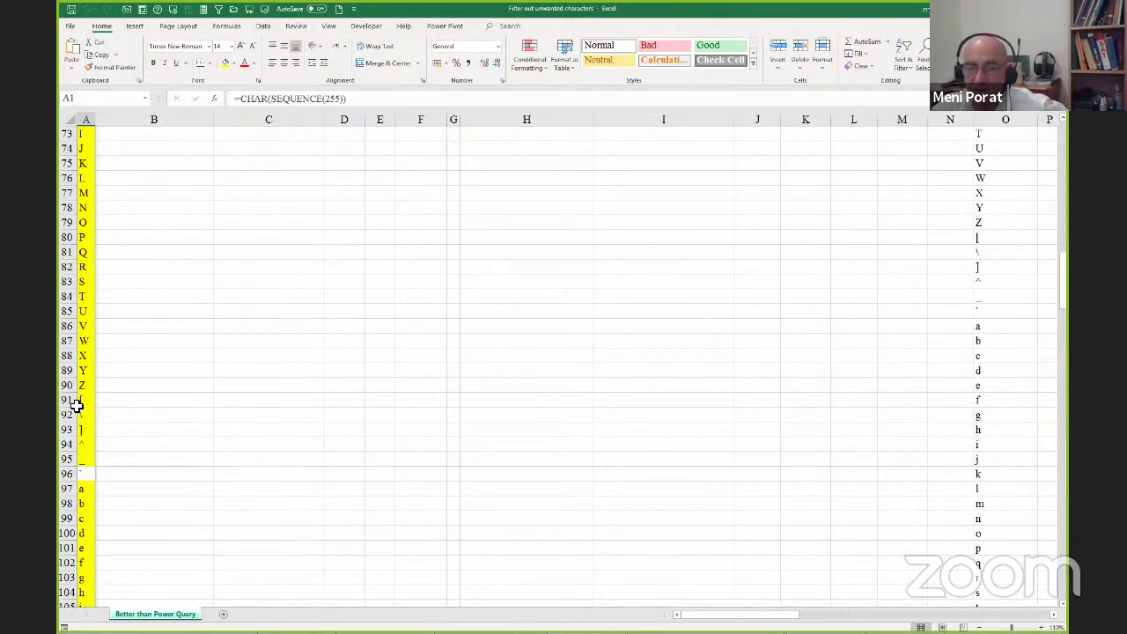
scroll(150, 501, up, 20)
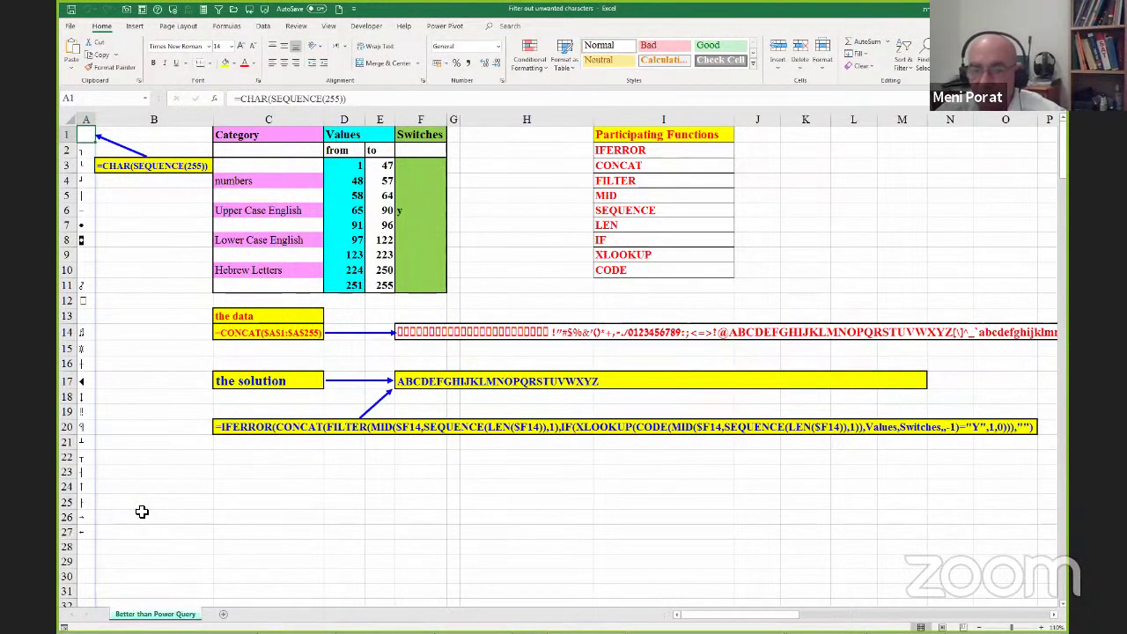
click(85, 166)
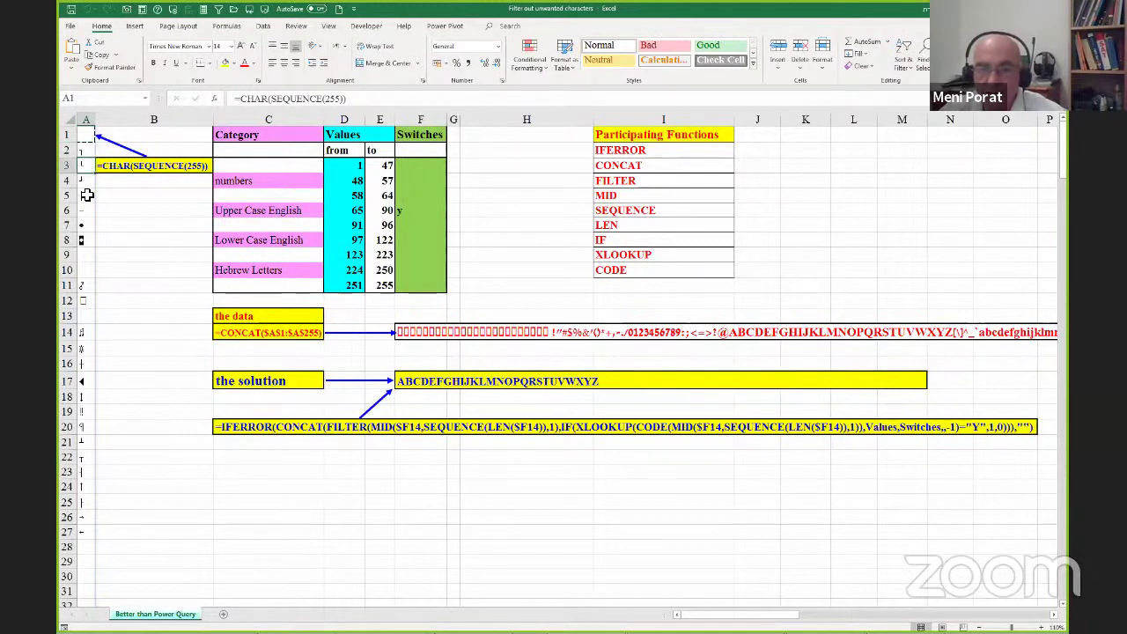
scroll(103, 272, down, 1)
scroll(103, 272, down, 3)
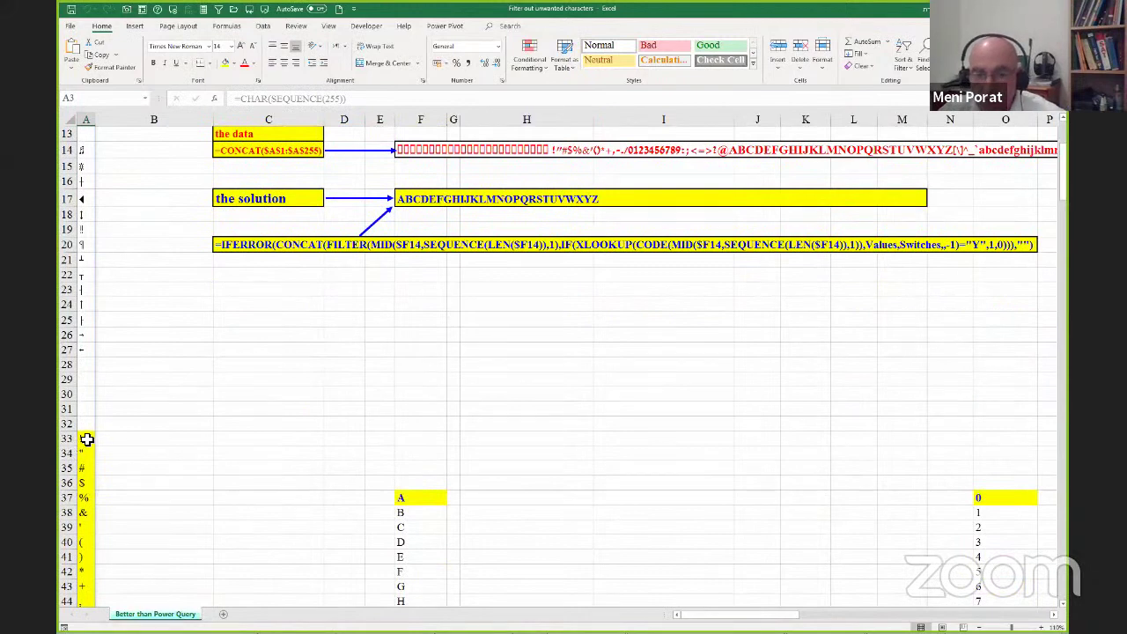
click(88, 438)
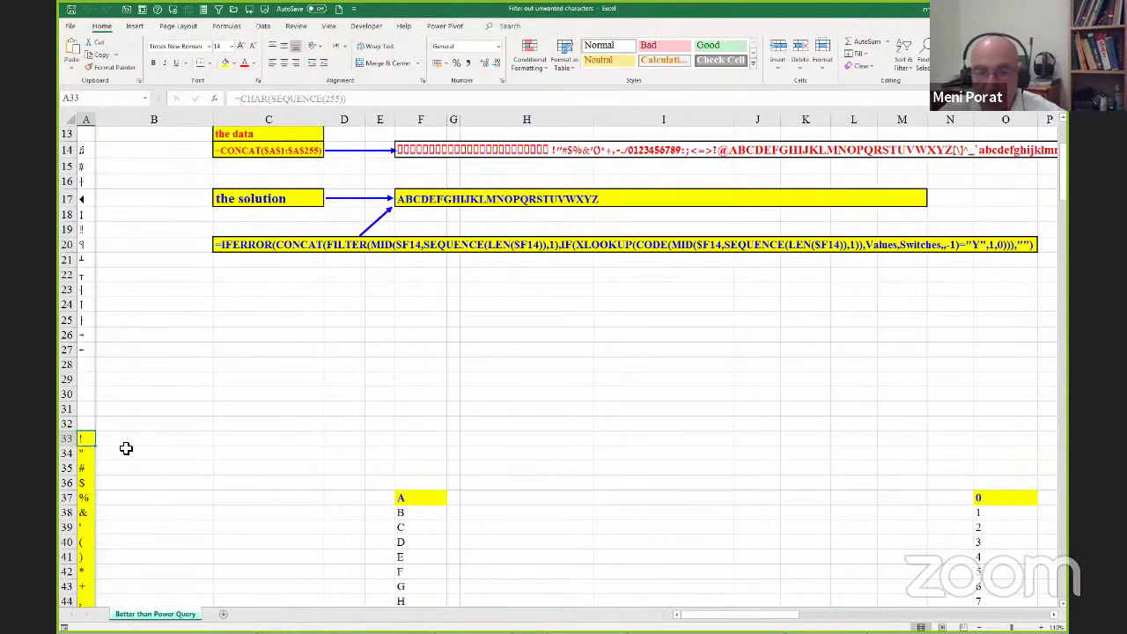
scroll(90, 440, up, 4)
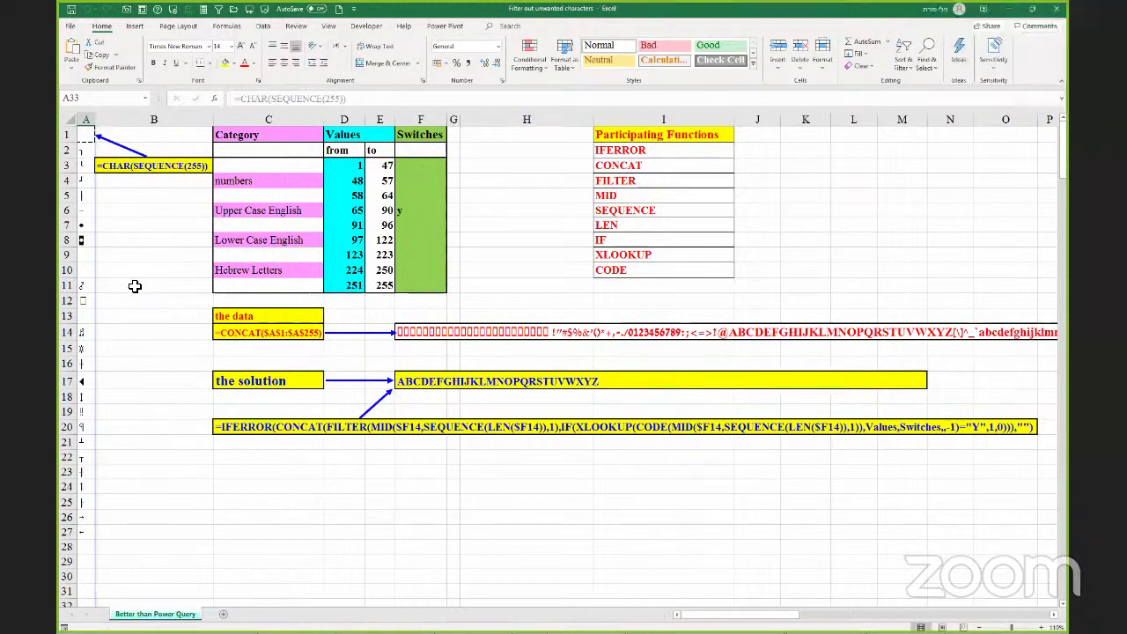
drag(610, 153, 649, 272)
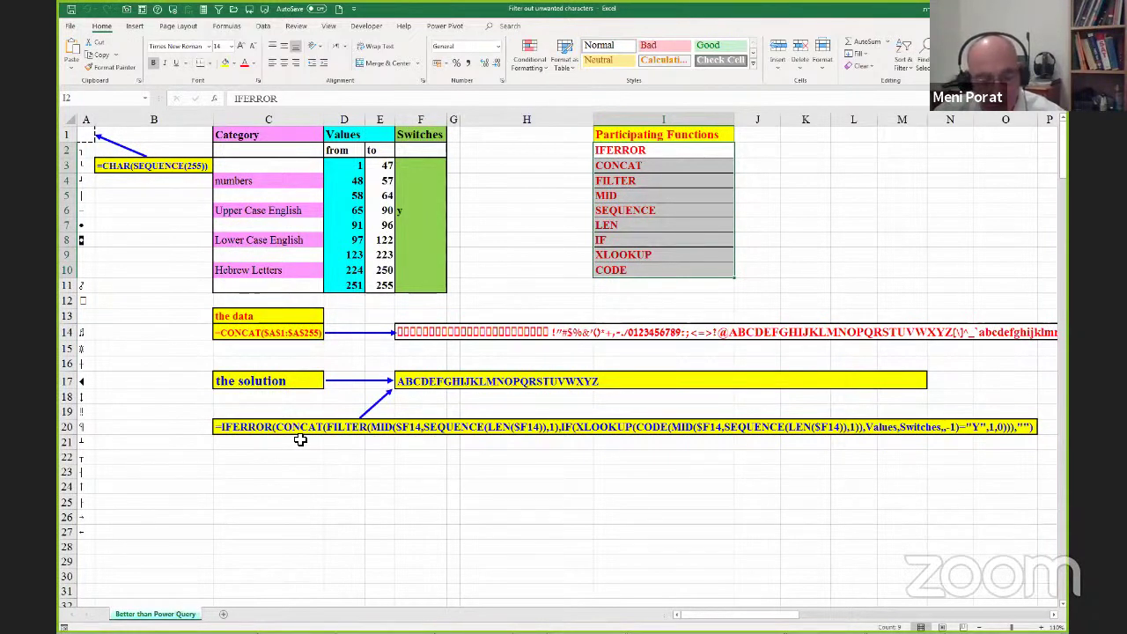
click(247, 458)
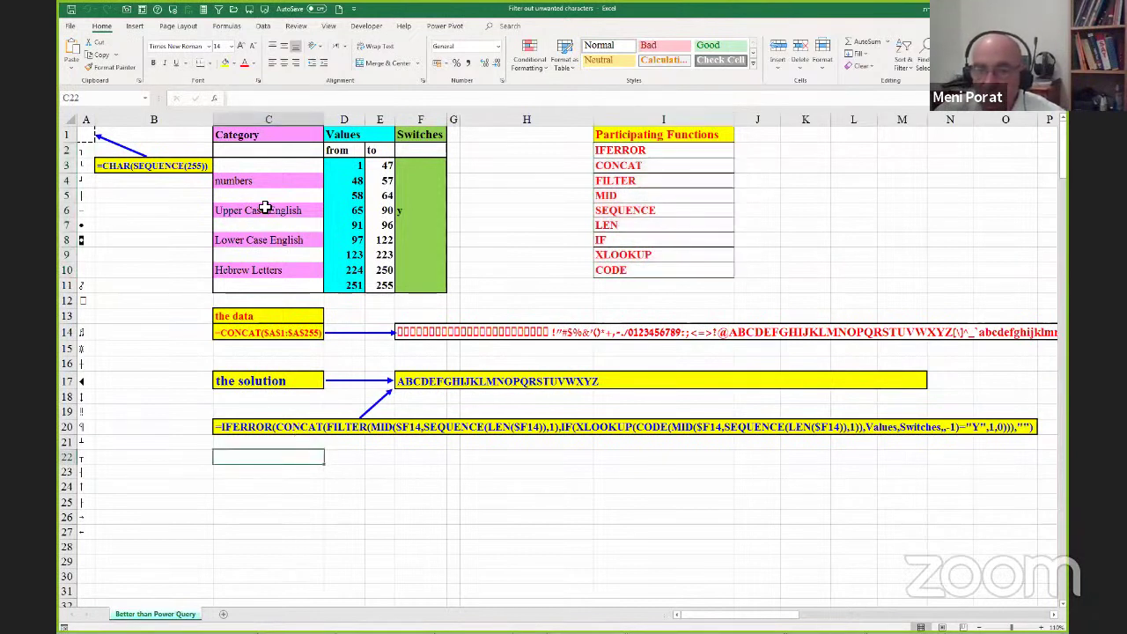
mouse_move(247, 139)
mouse_down()
mouse_move(280, 239)
mouse_move(327, 284)
mouse_move(427, 282)
mouse_up()
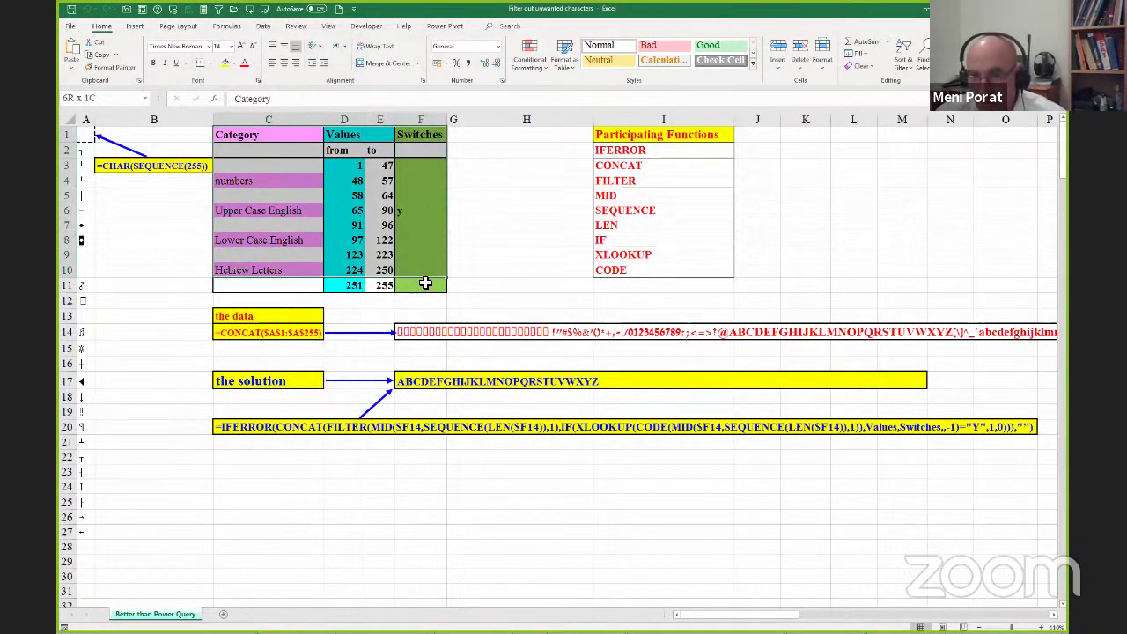
click(254, 484)
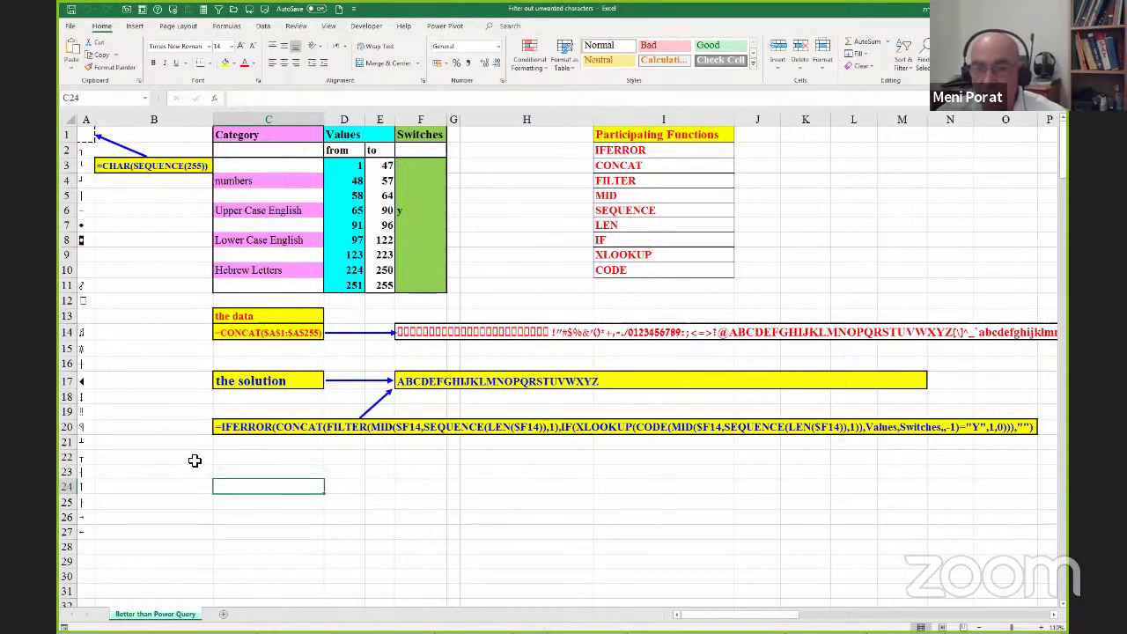
click(261, 190)
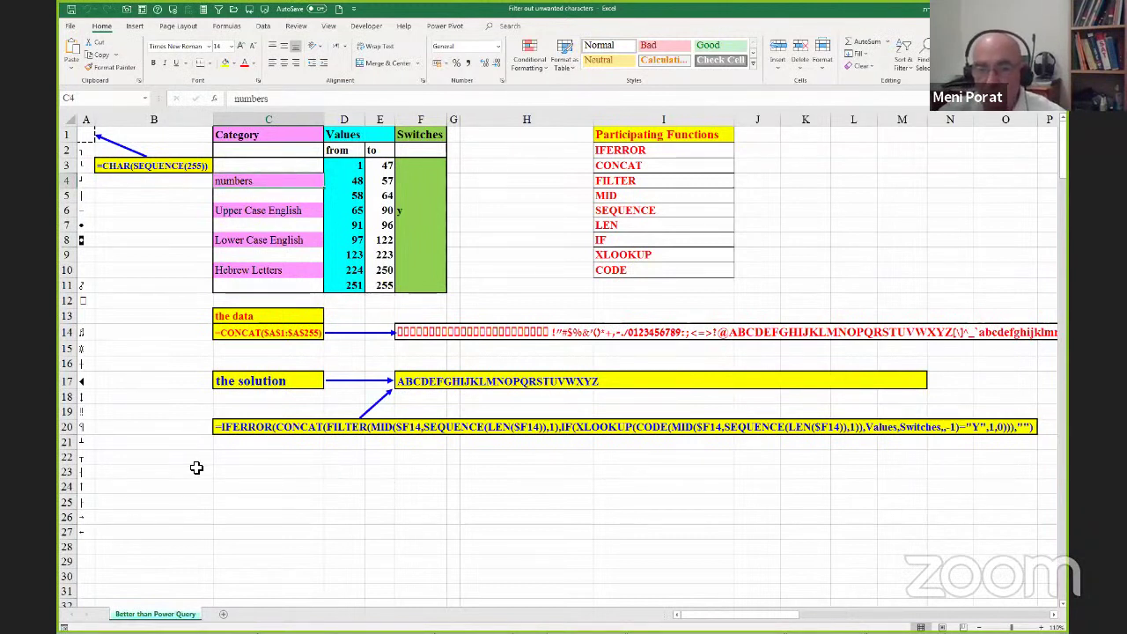
click(251, 209)
click(254, 240)
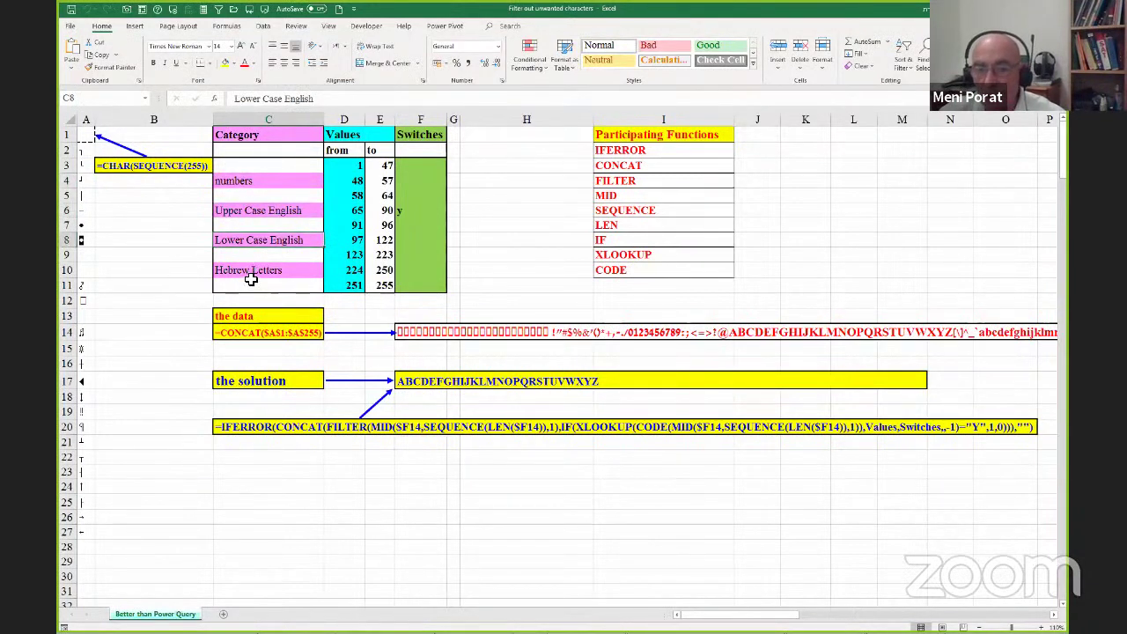
click(251, 273)
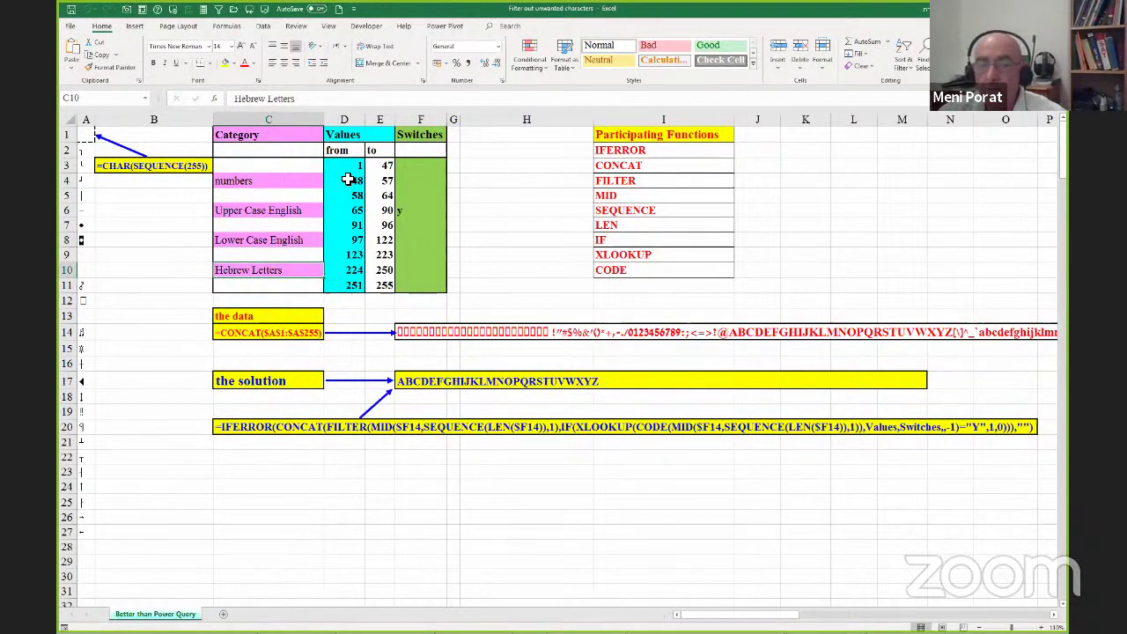
click(345, 165)
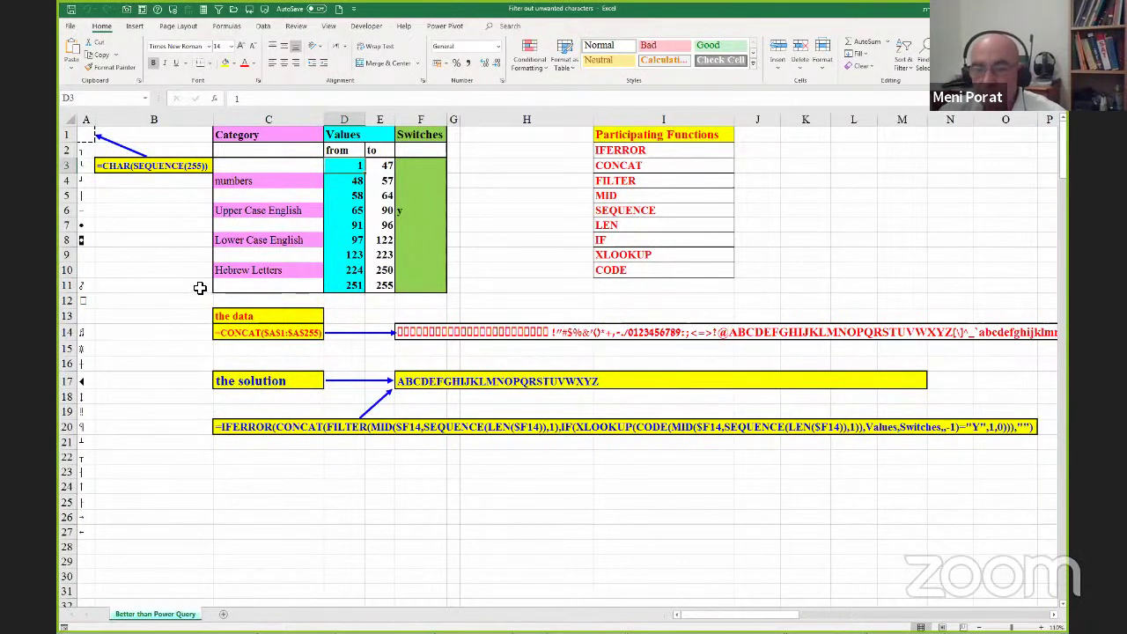
shift+click(349, 183)
click(349, 183)
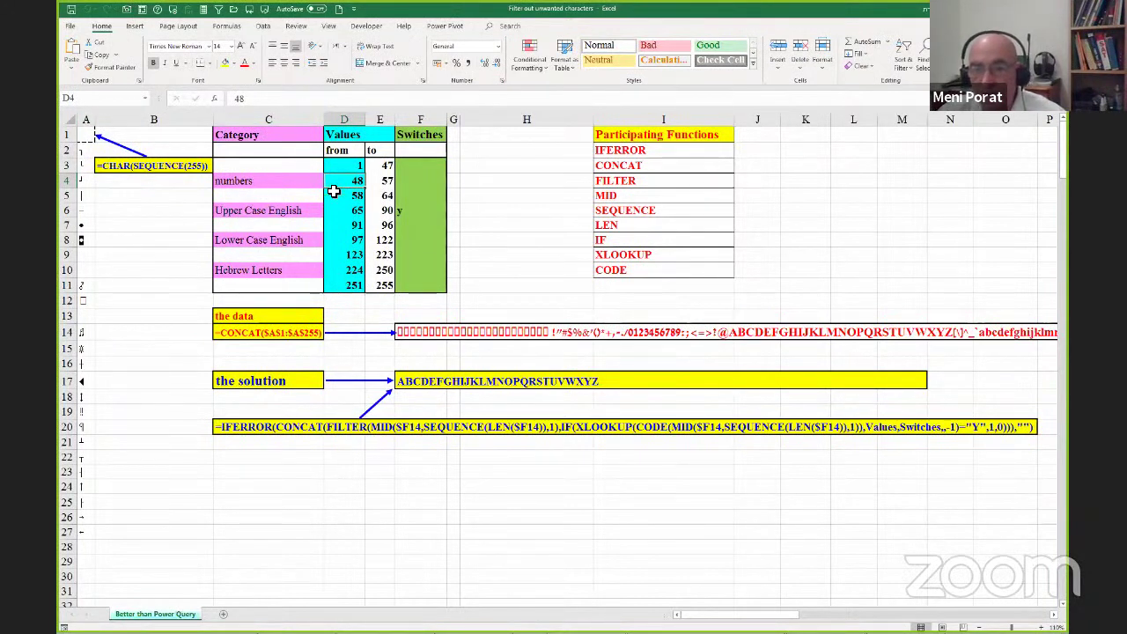
scroll(77, 357, down, 12)
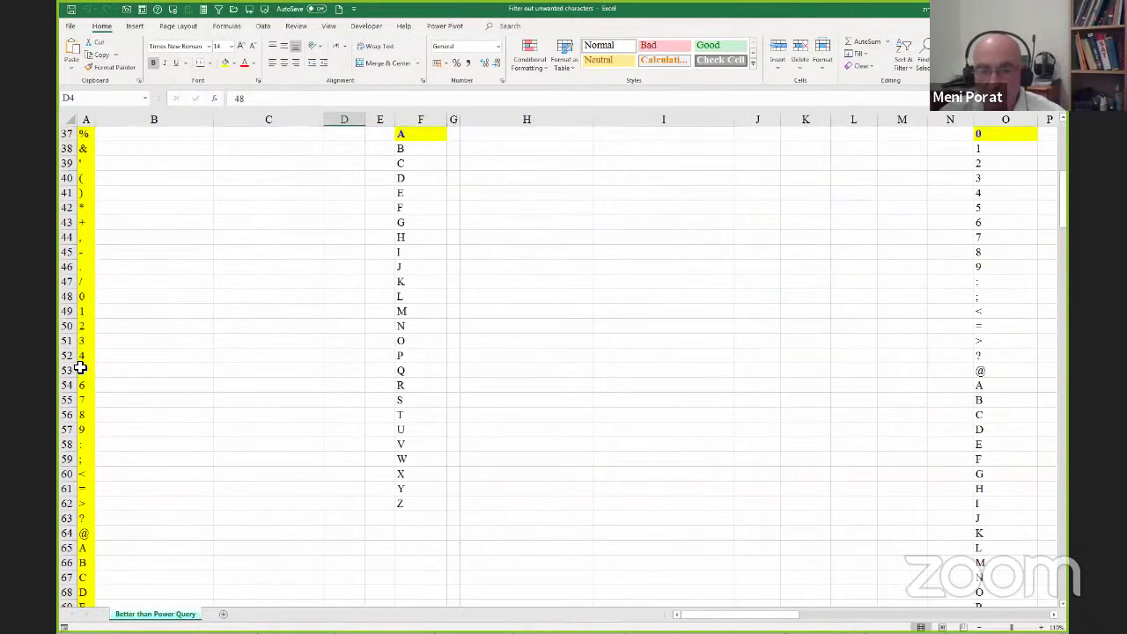
scroll(80, 365, up, 1)
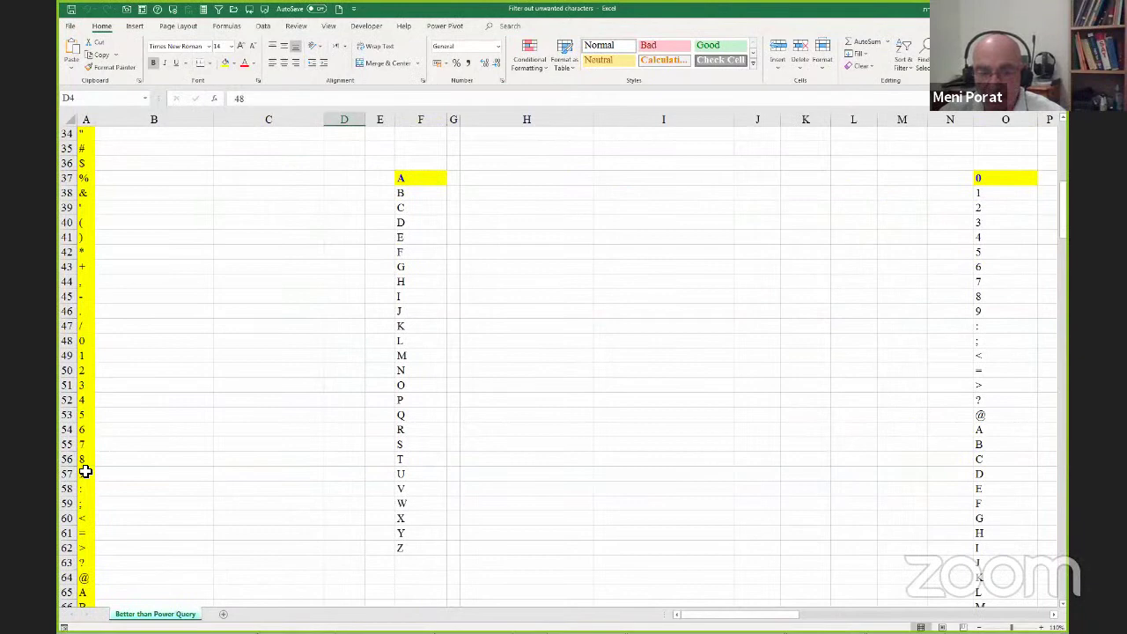
scroll(81, 471, up, 11)
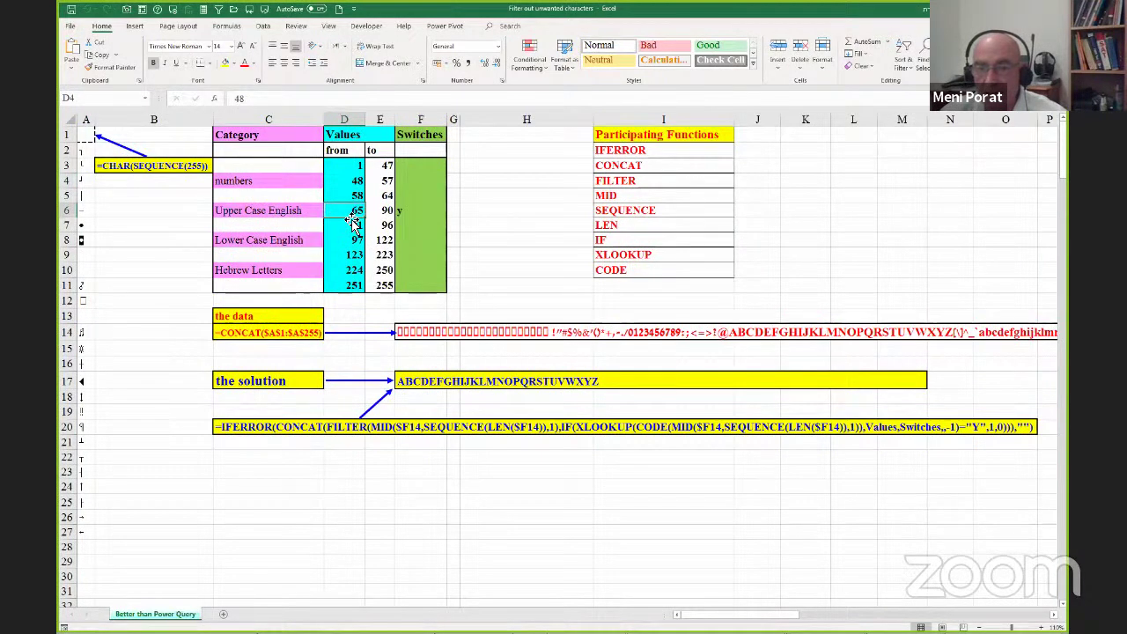
scroll(194, 302, down, 2)
scroll(138, 367, down, 20)
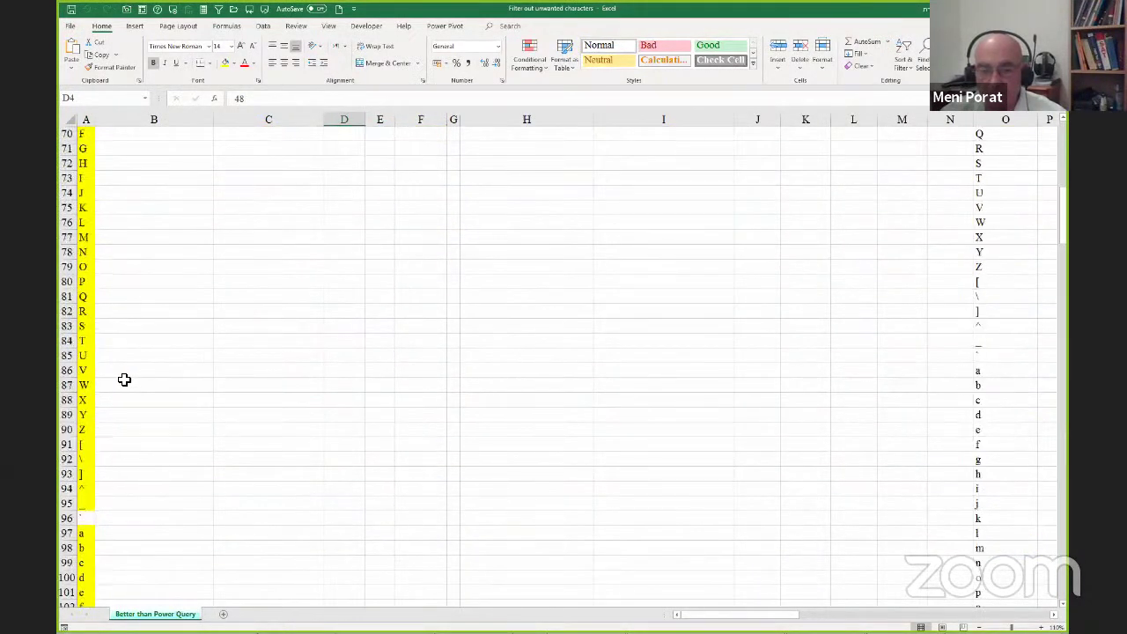
scroll(114, 350, up, 8)
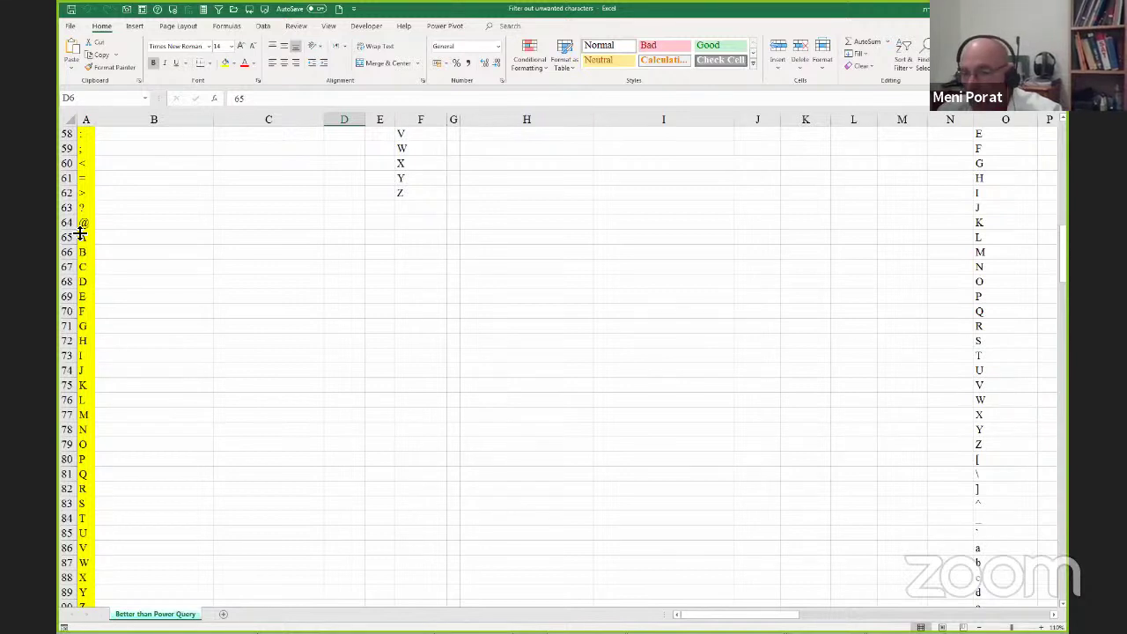
scroll(968, 329, up, 12)
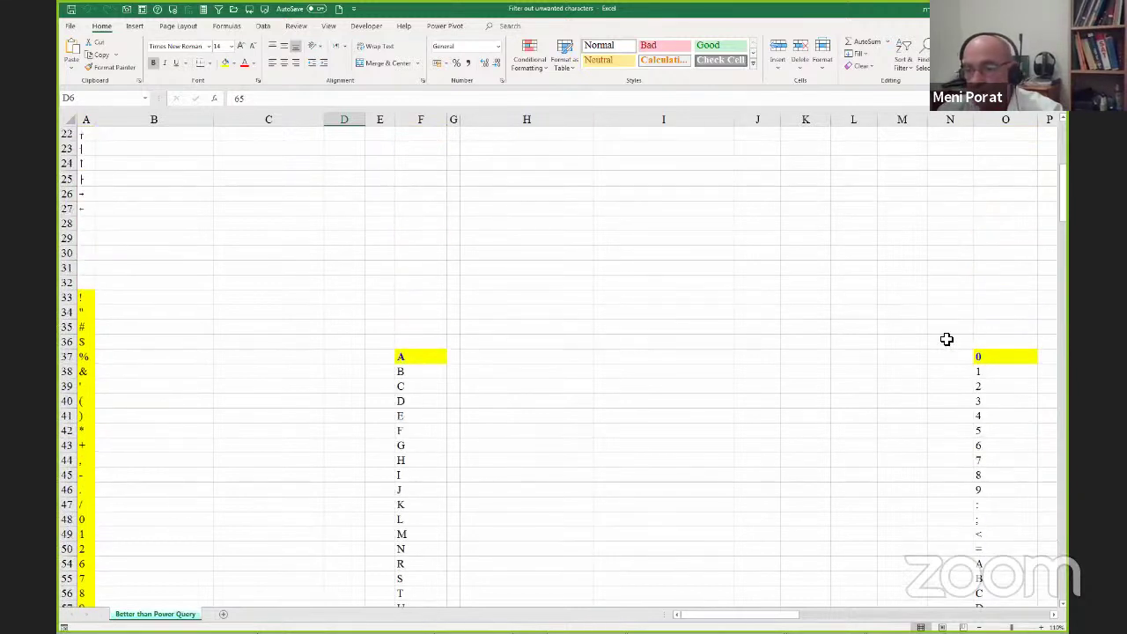
scroll(703, 344, up, 3)
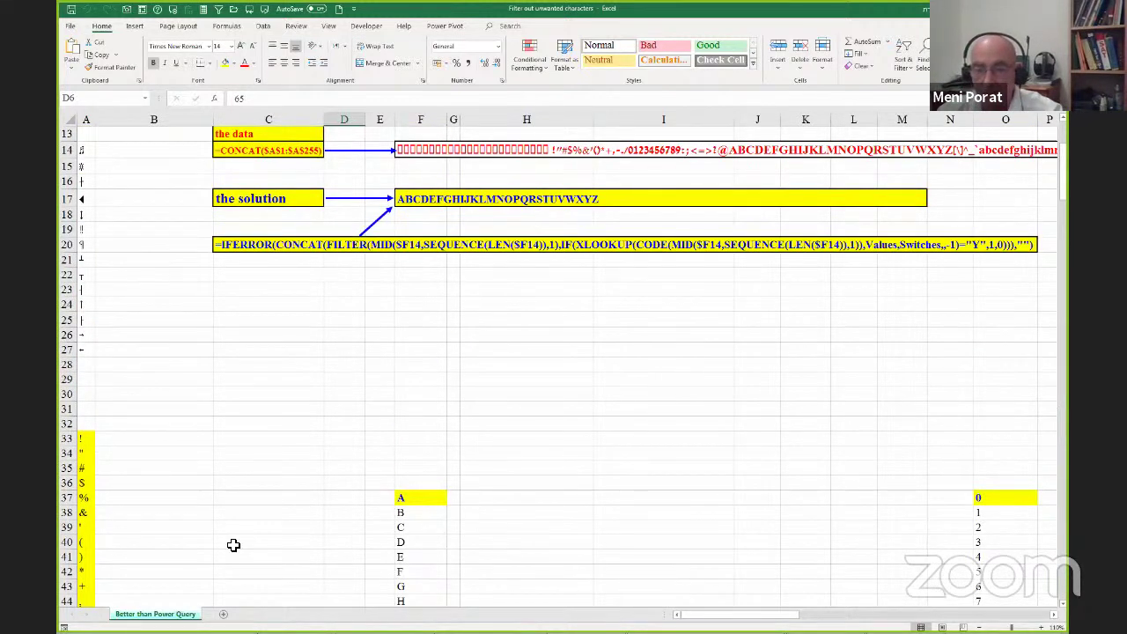
scroll(234, 545, up, 4)
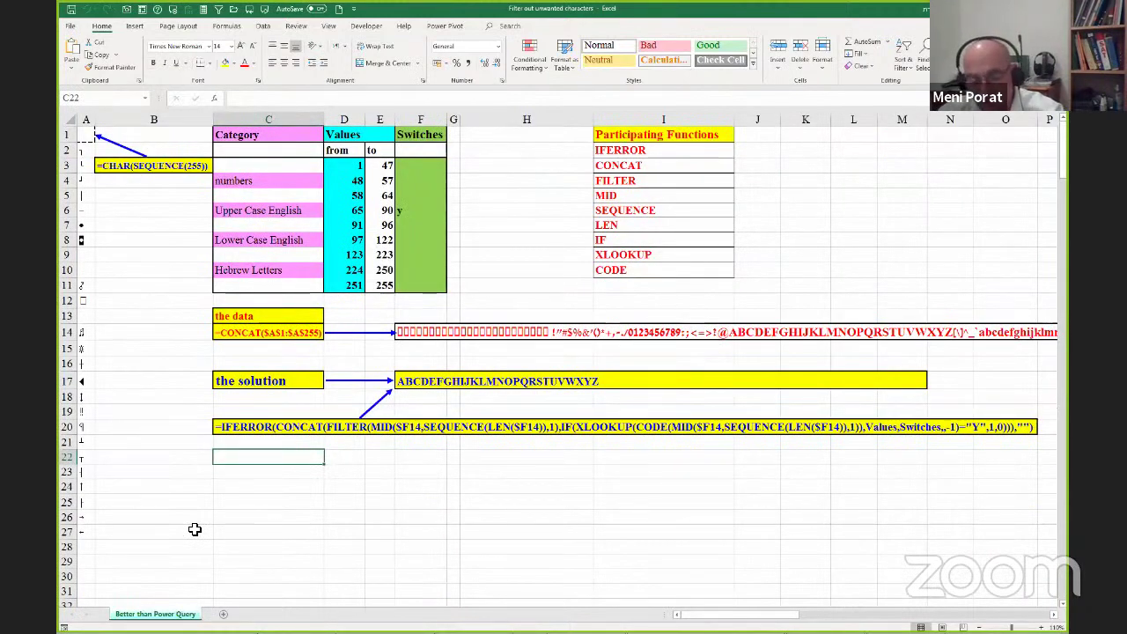
click(401, 184)
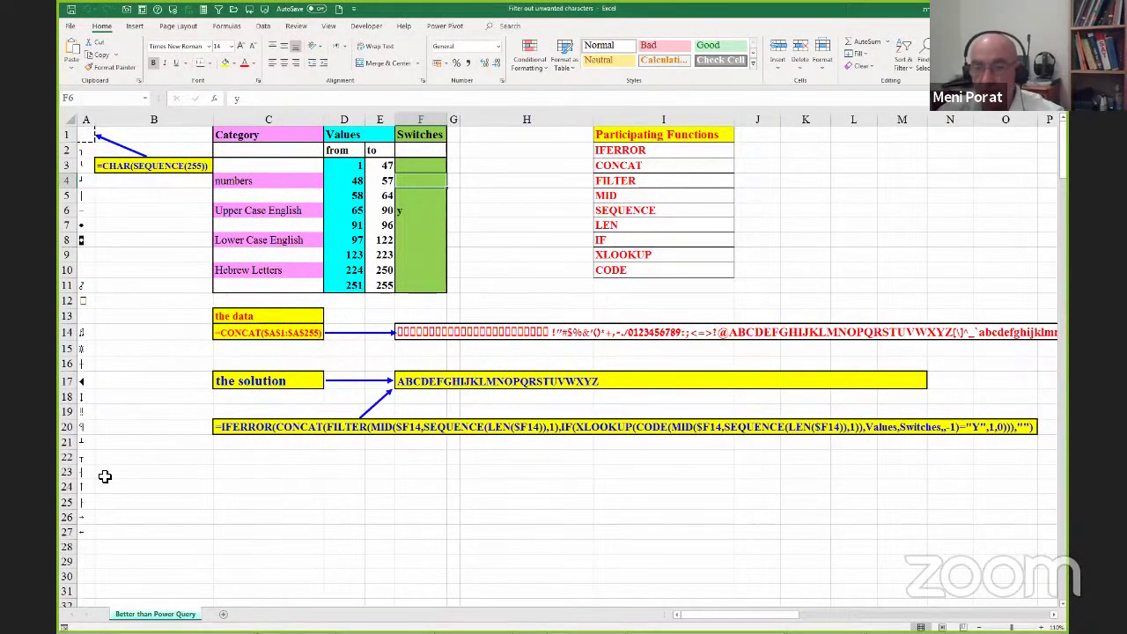
click(431, 168)
click(415, 182)
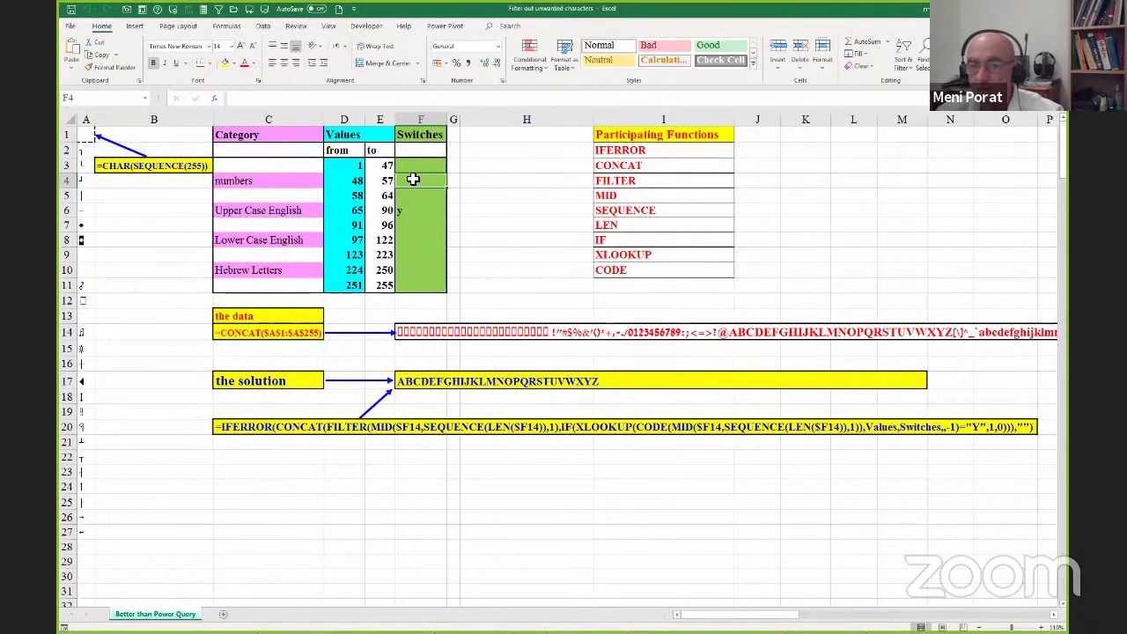
click(413, 162)
click(420, 200)
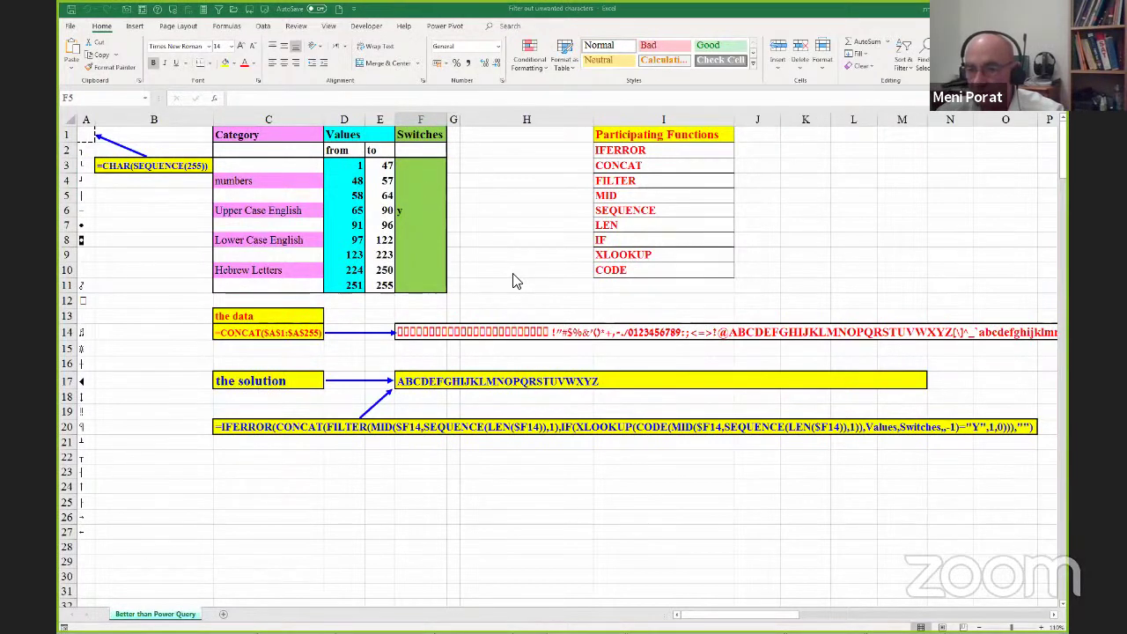
- In Chrome, close the mail inbox tab and the LinkedIn company page tab, then switch back
key(alt+Tab)
key(alt+Tab)
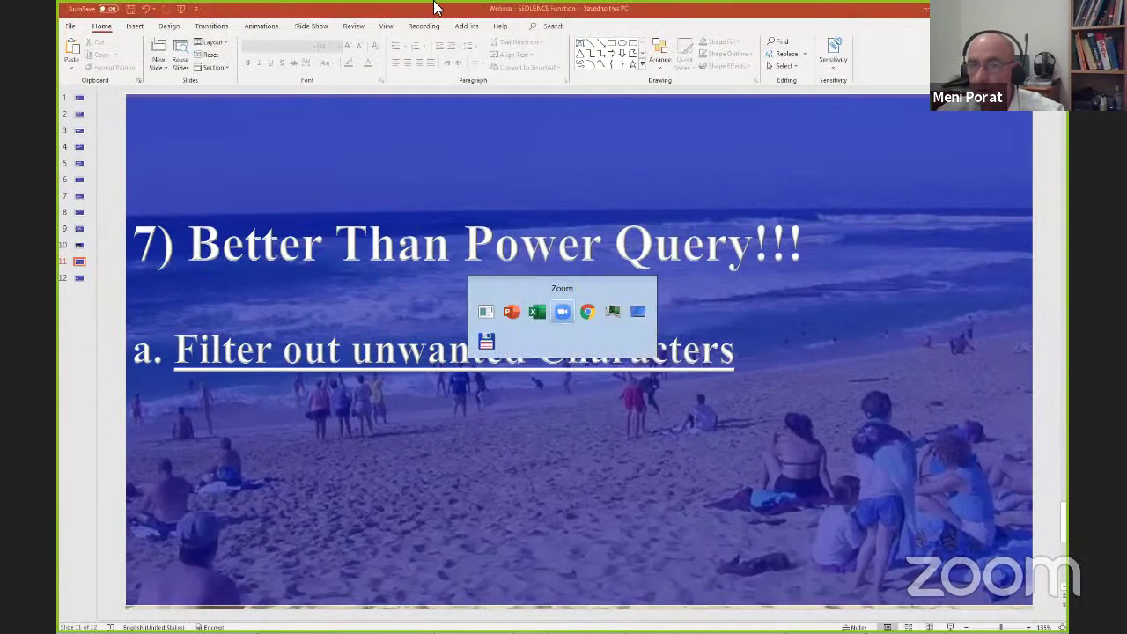
key(alt+Tab)
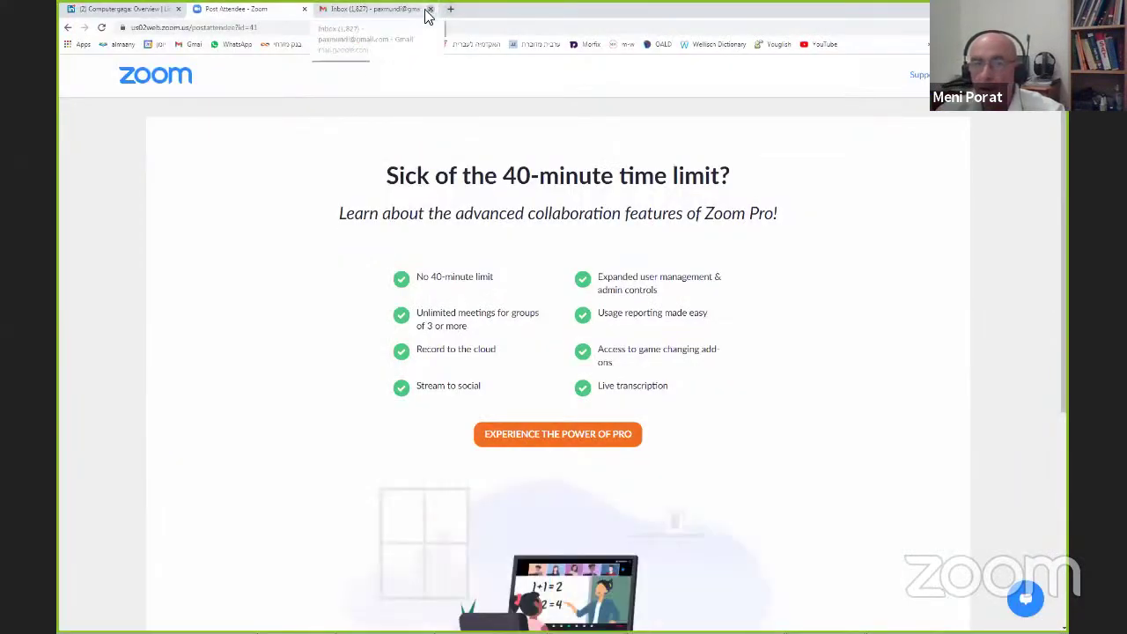
click(429, 10)
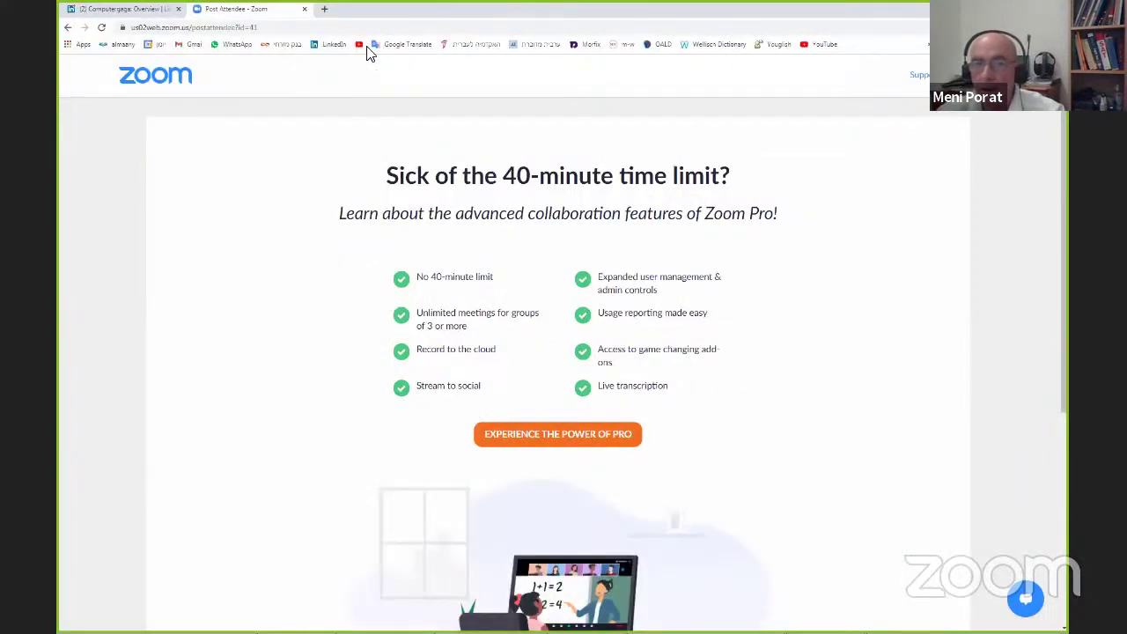
click(177, 10)
click(177, 10)
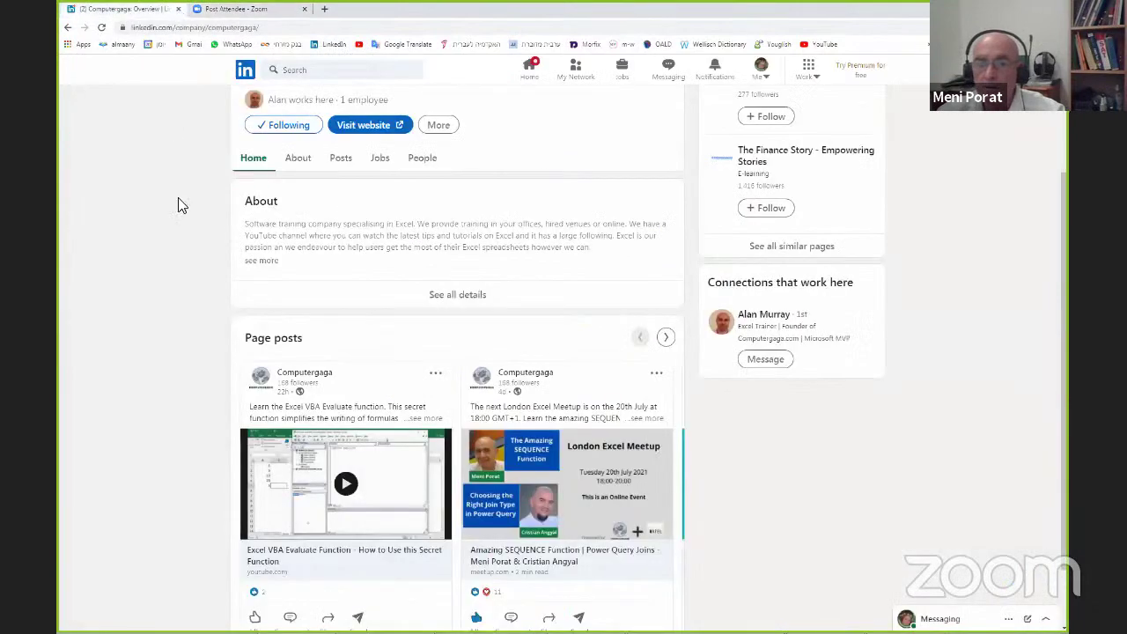
key(alt+Tab)
key(alt+Tab)
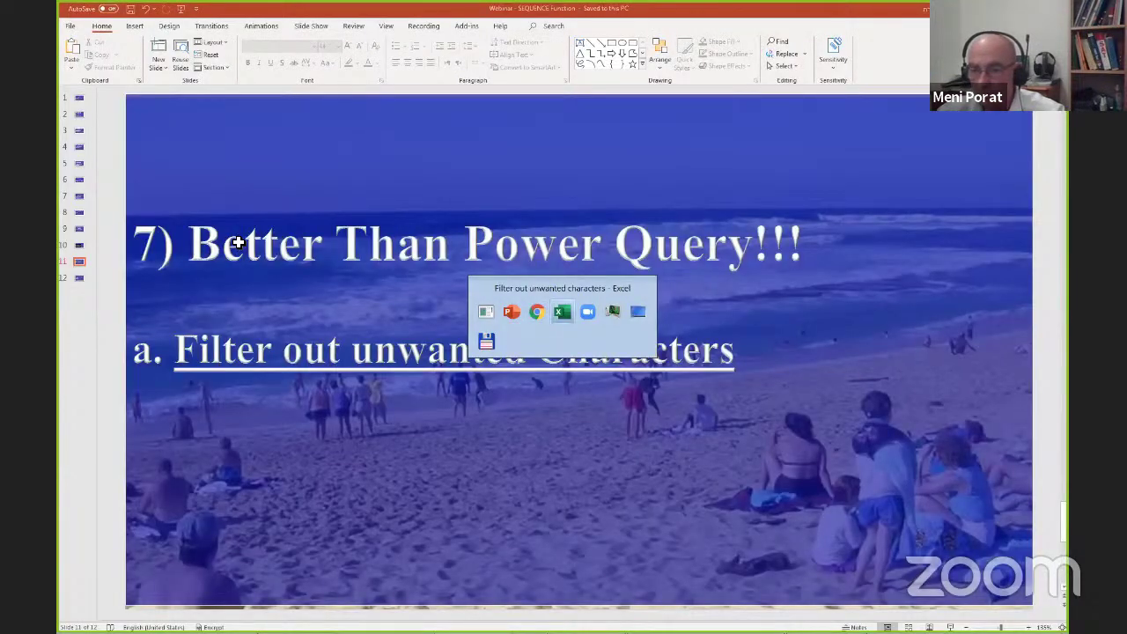
- Review the Upper Case English y switch and the numbers switch cells in the category table
key(Return)
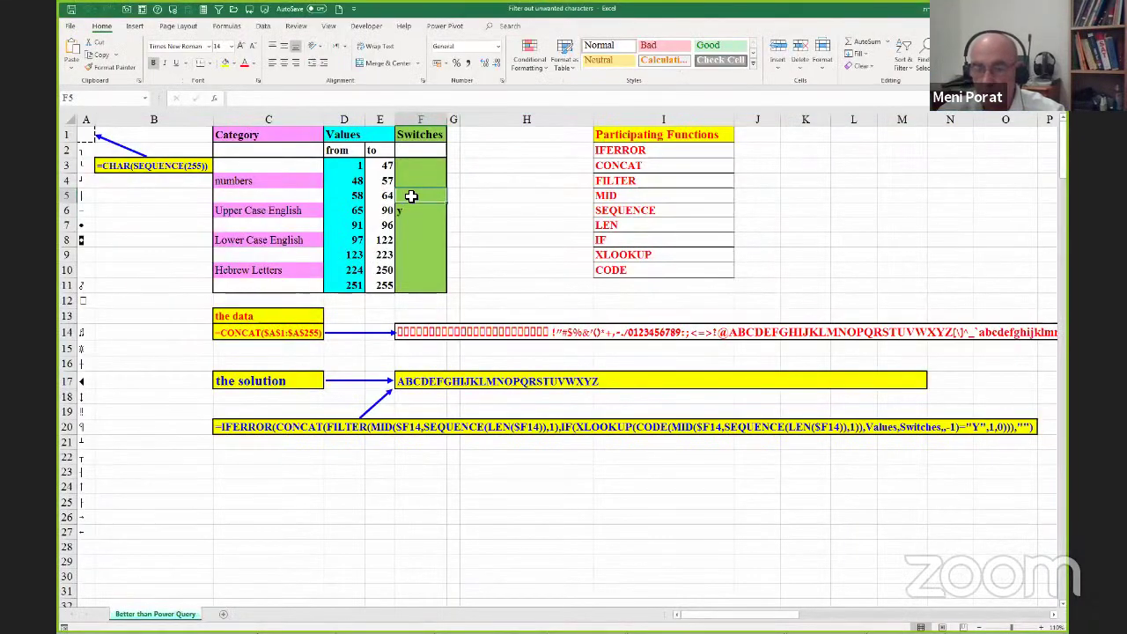
click(405, 210)
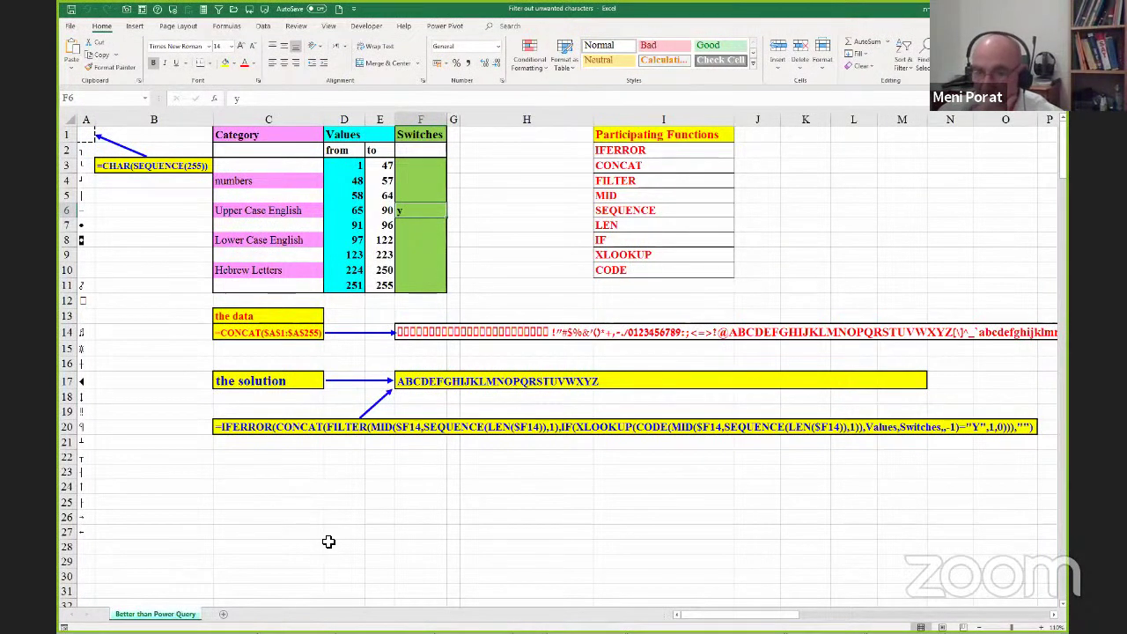
click(413, 225)
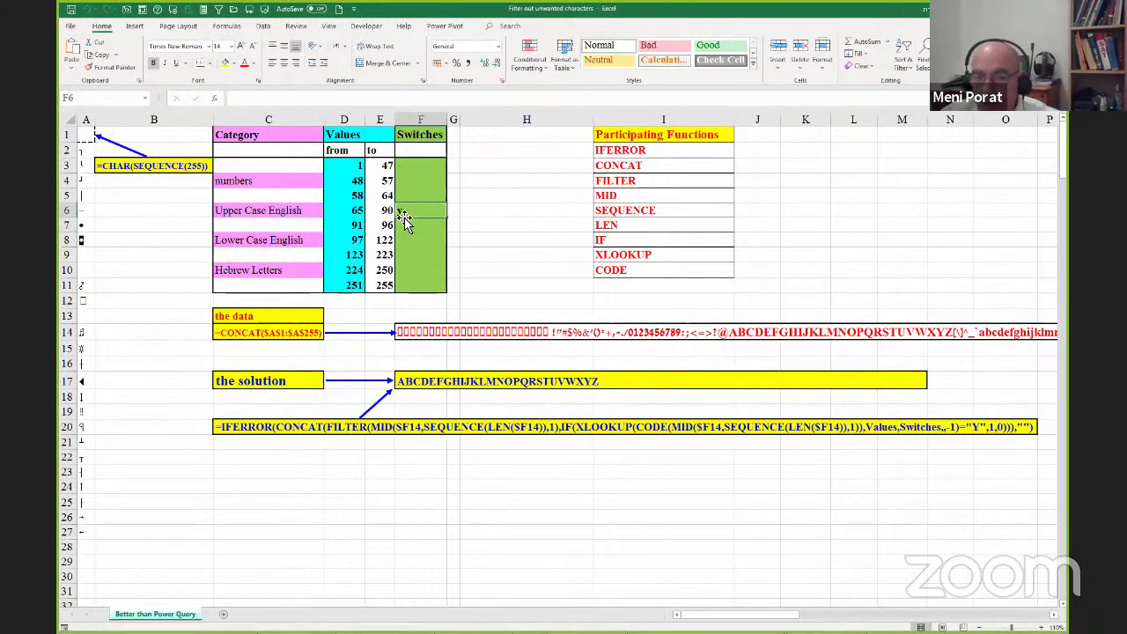
click(287, 215)
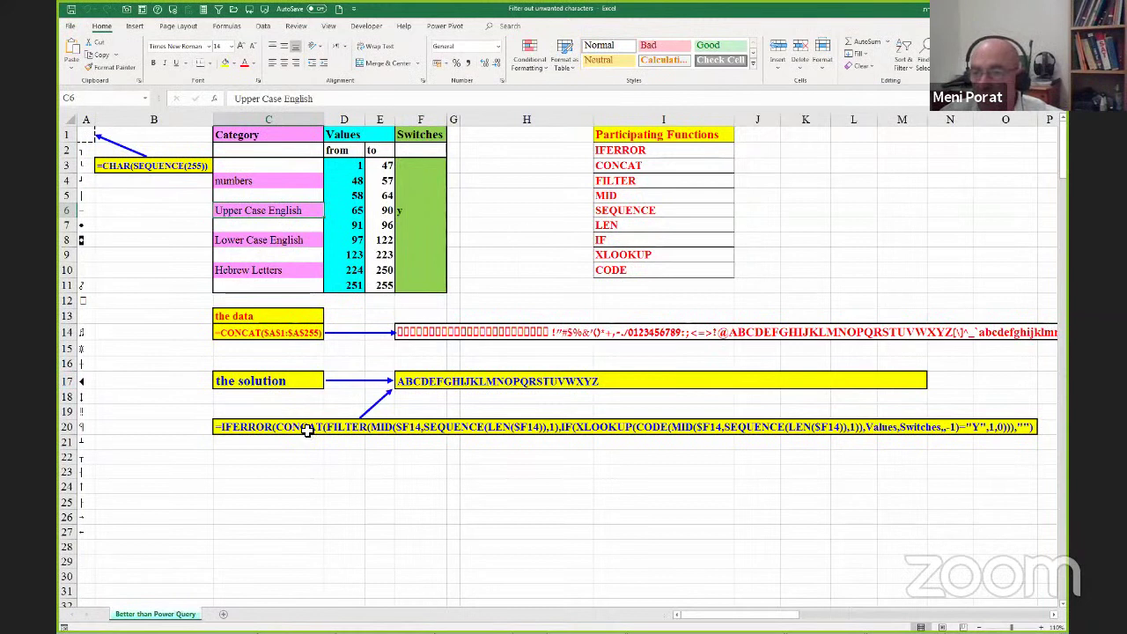
click(401, 229)
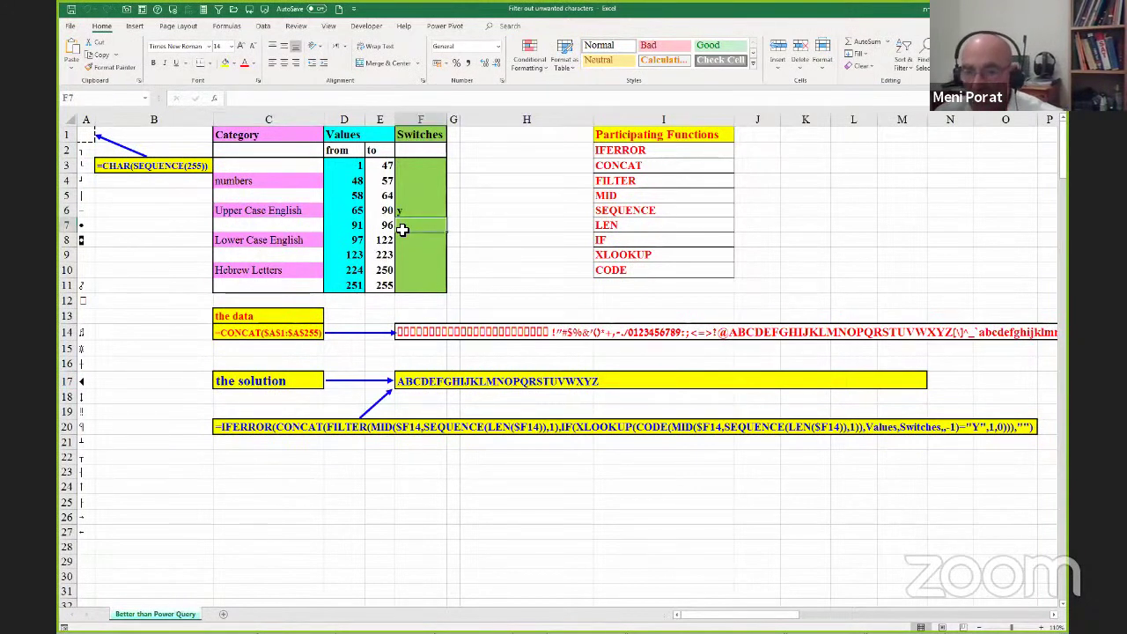
click(296, 182)
click(404, 188)
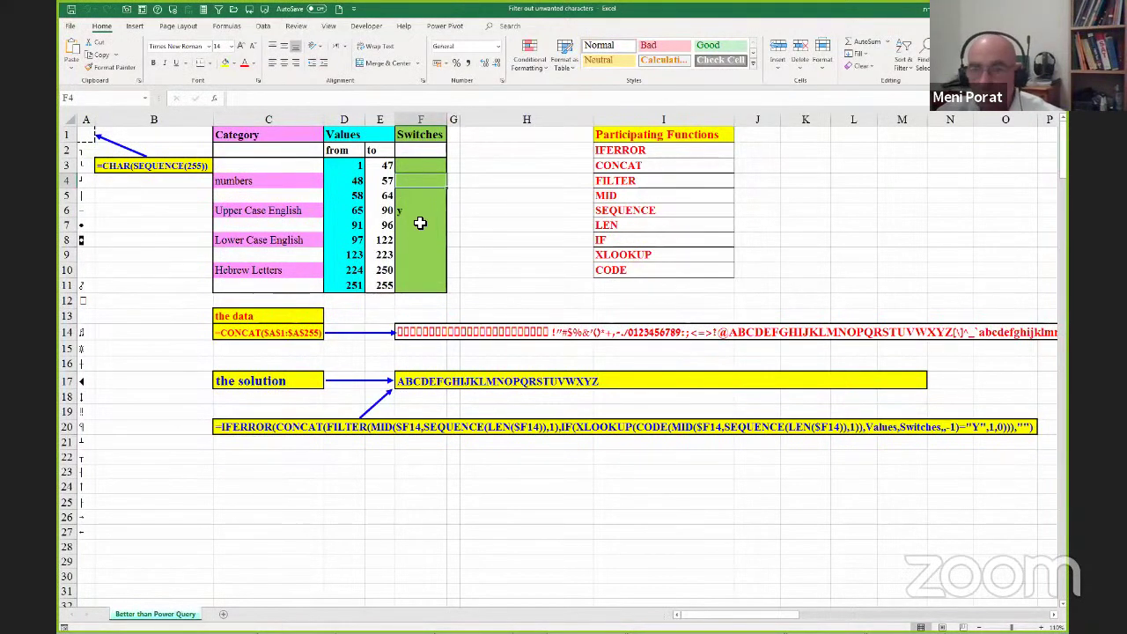
click(425, 168)
click(404, 193)
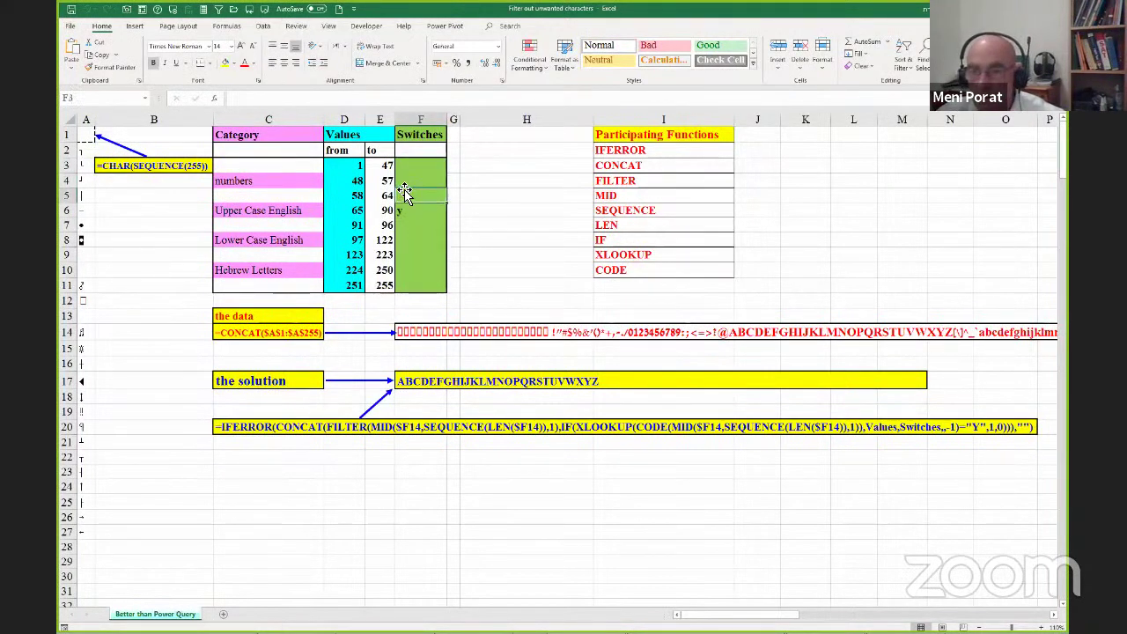
click(401, 182)
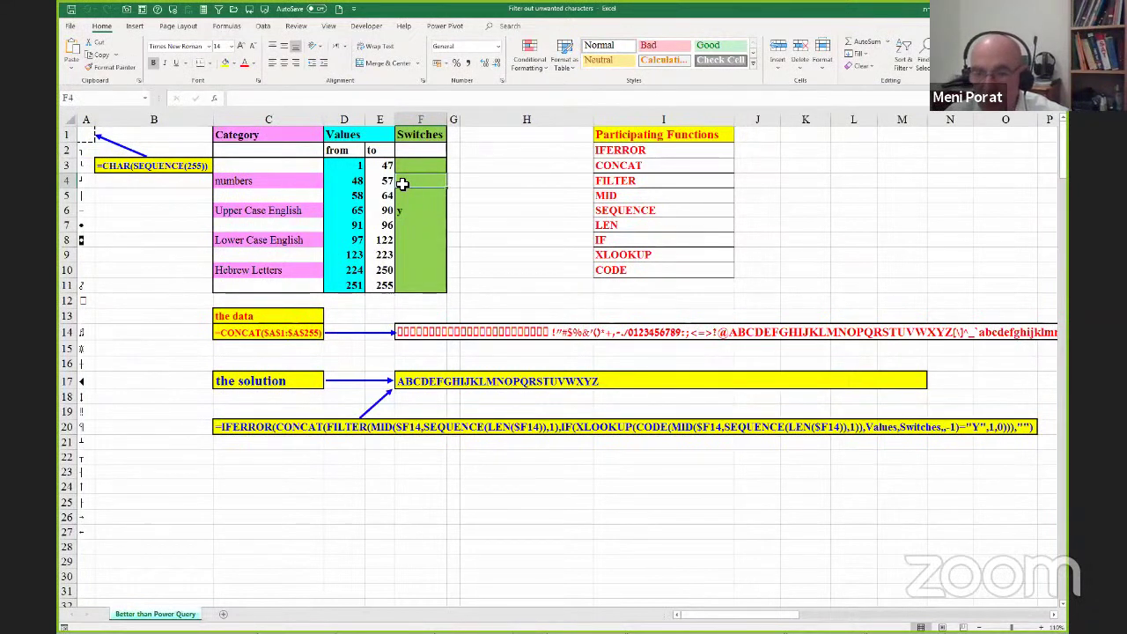
- Point out the Lower Case English, Upper Case English and Hebrew Letters rows, then open Total Commander
click(520, 202)
click(427, 246)
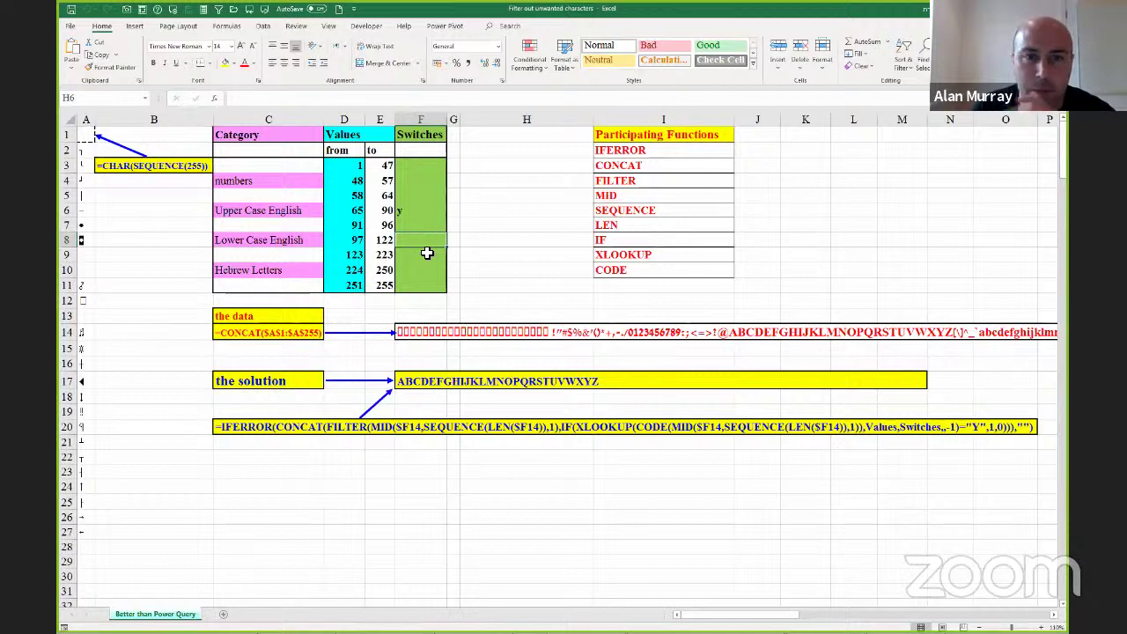
click(417, 299)
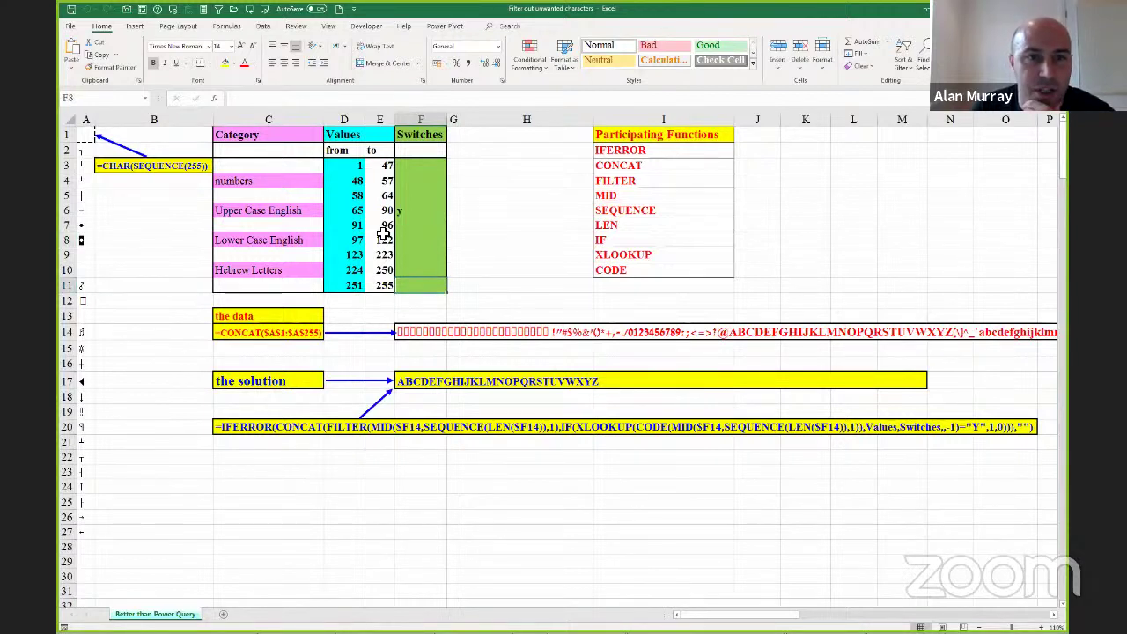
click(261, 207)
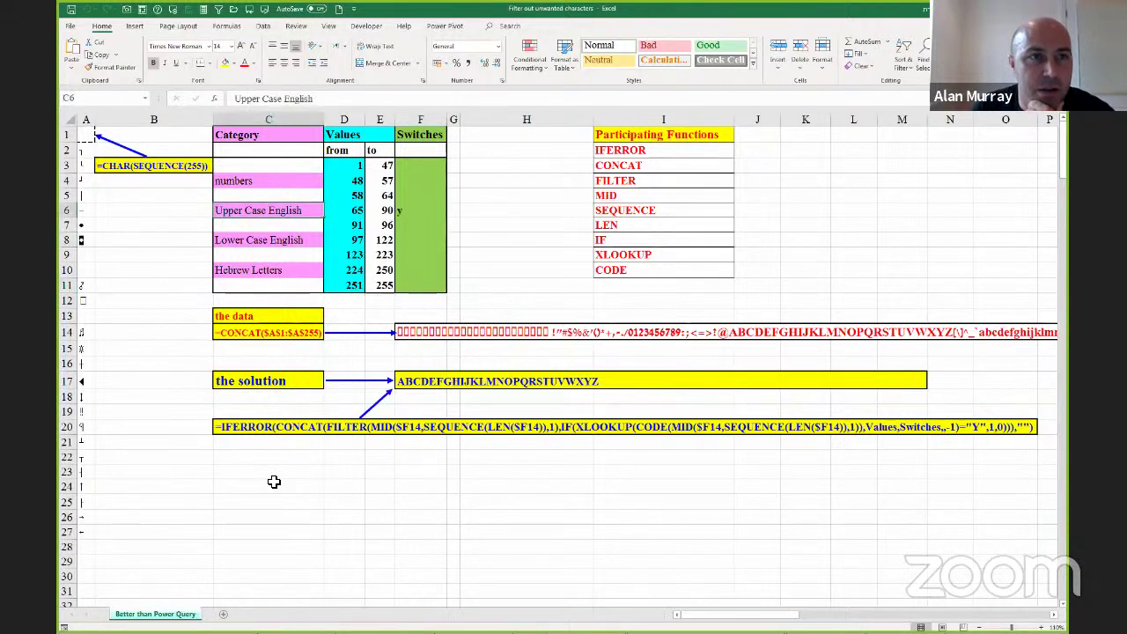
key(Right)
key(Right)
key(Right)
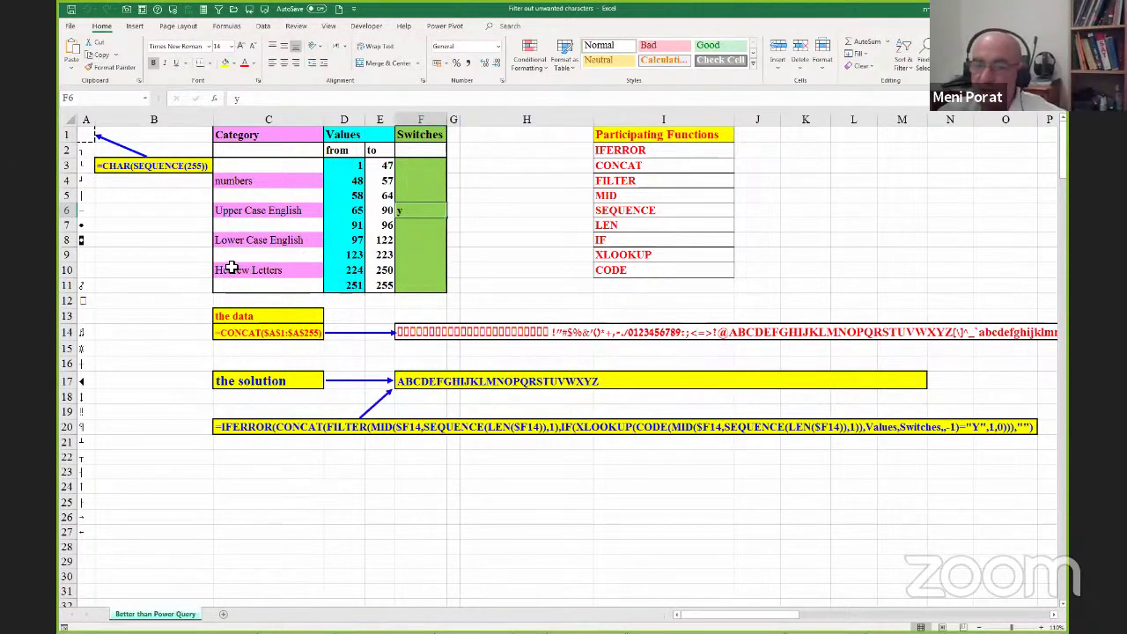
click(280, 271)
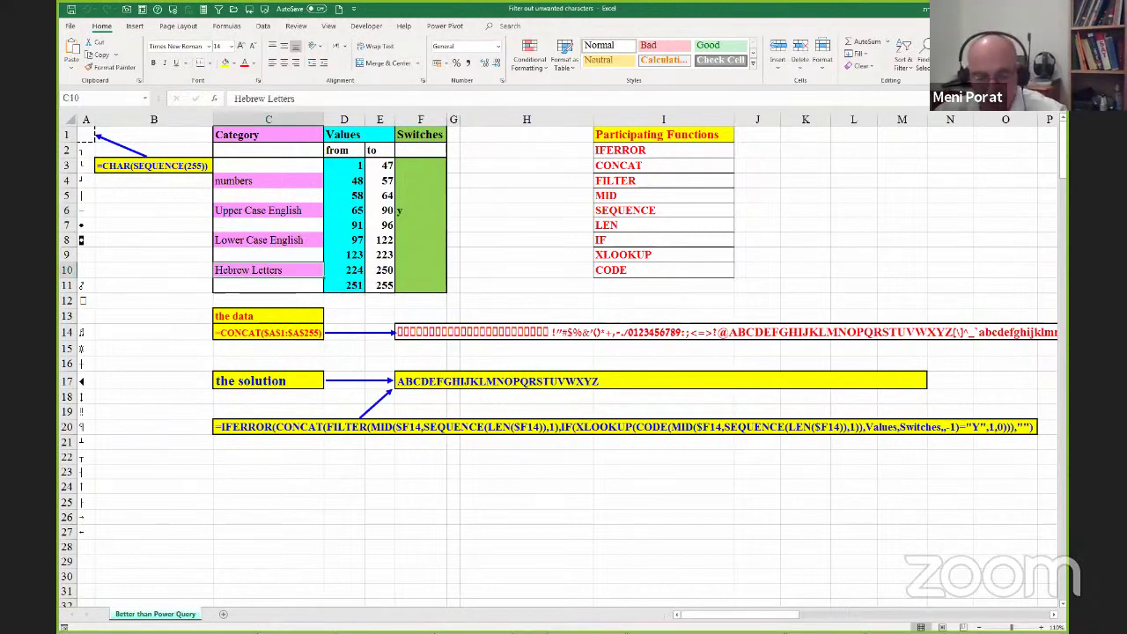
click(476, 623)
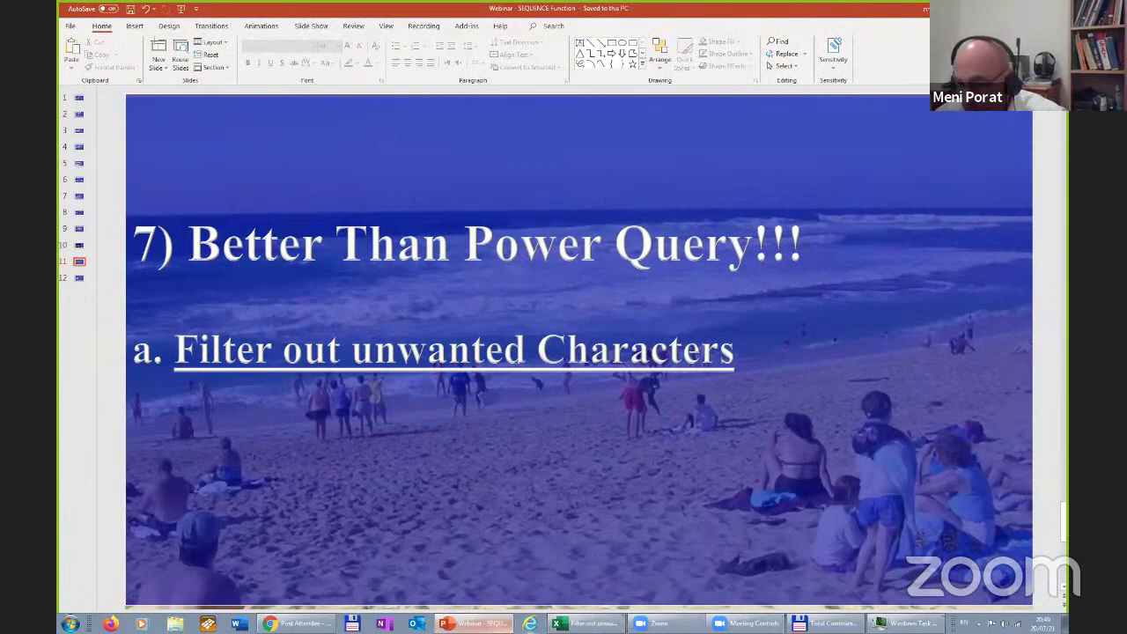
click(823, 623)
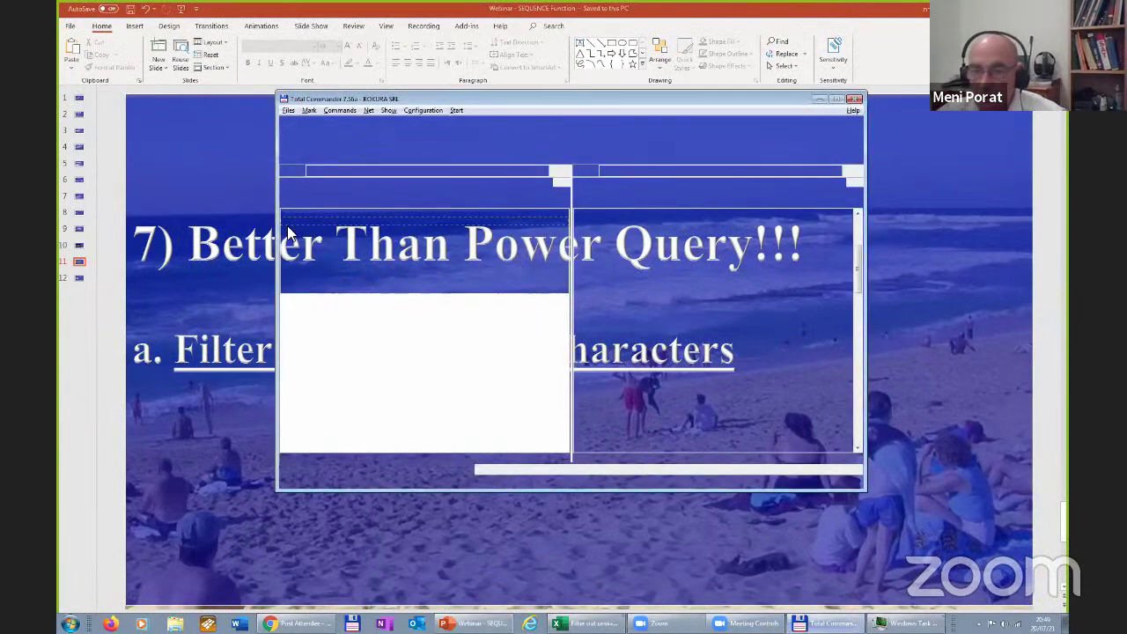
- Open the character-column screenshot, page forward to the #VALUE! row and back, then close it
double_click(293, 232)
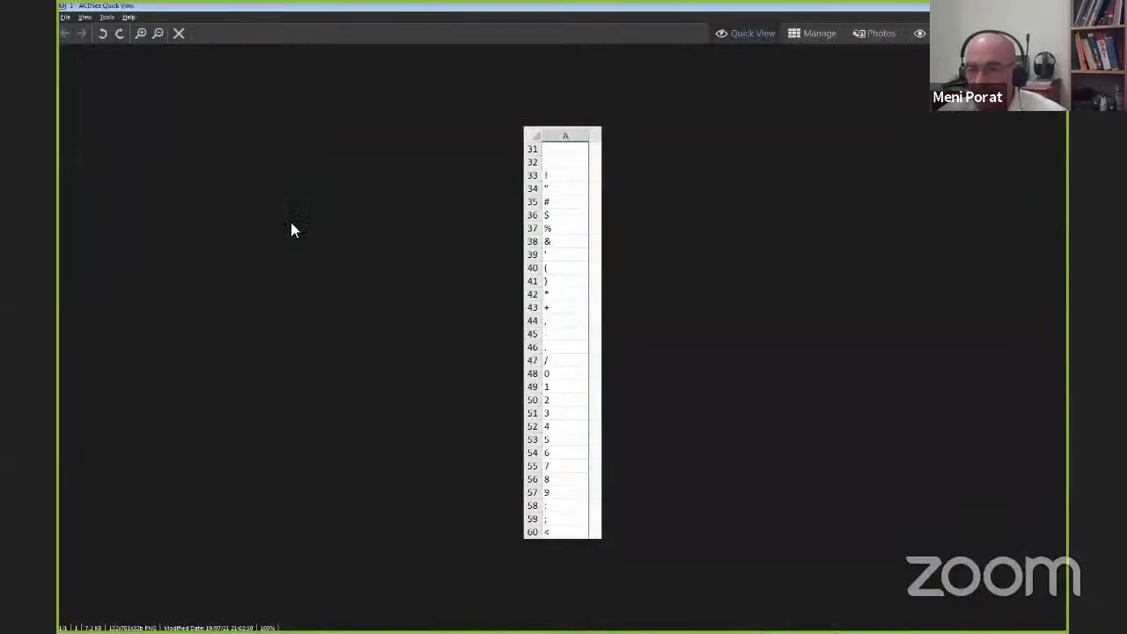
key(Page_Down)
key(Page_Down)
key(Page_Down)
key(Page_Down)
key(Page_Down)
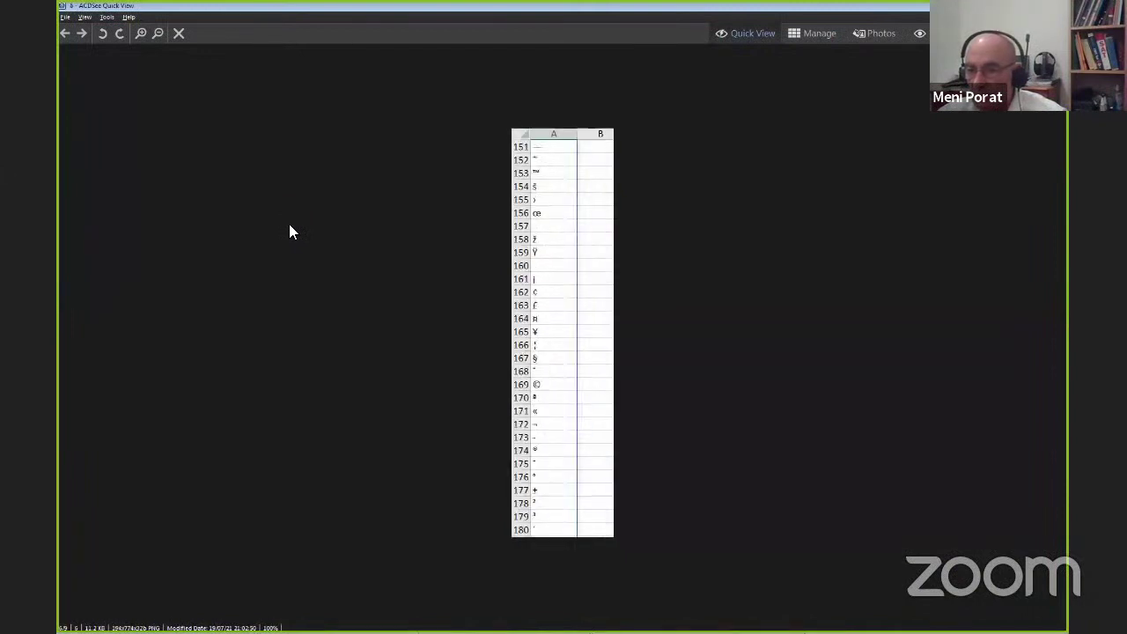
key(Page_Down)
key(Page_Down)
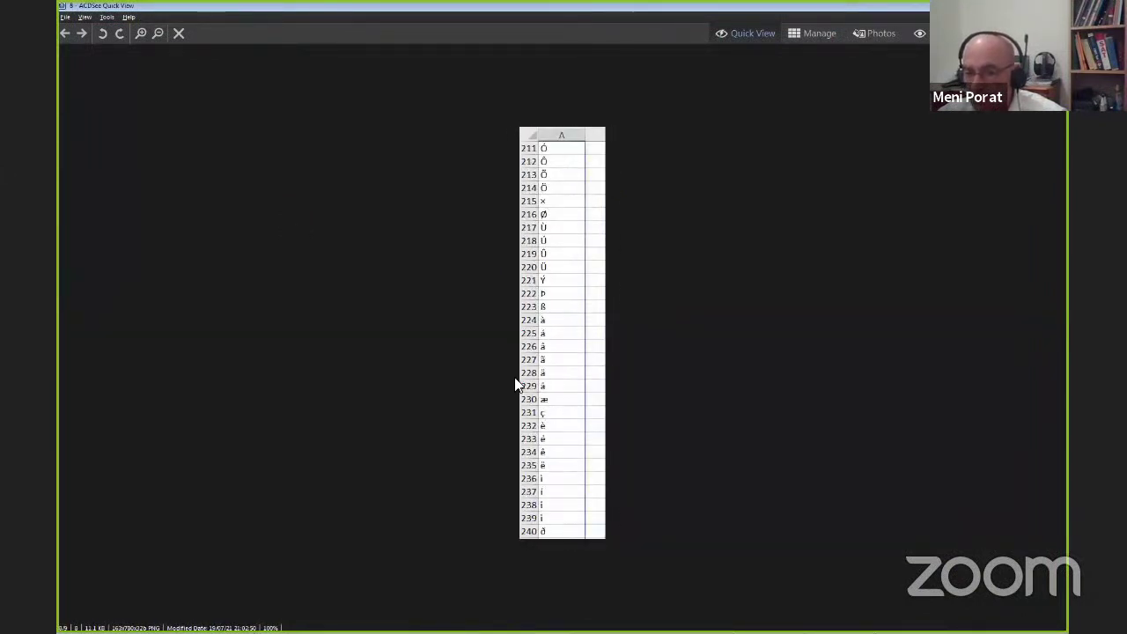
key(Page_Down)
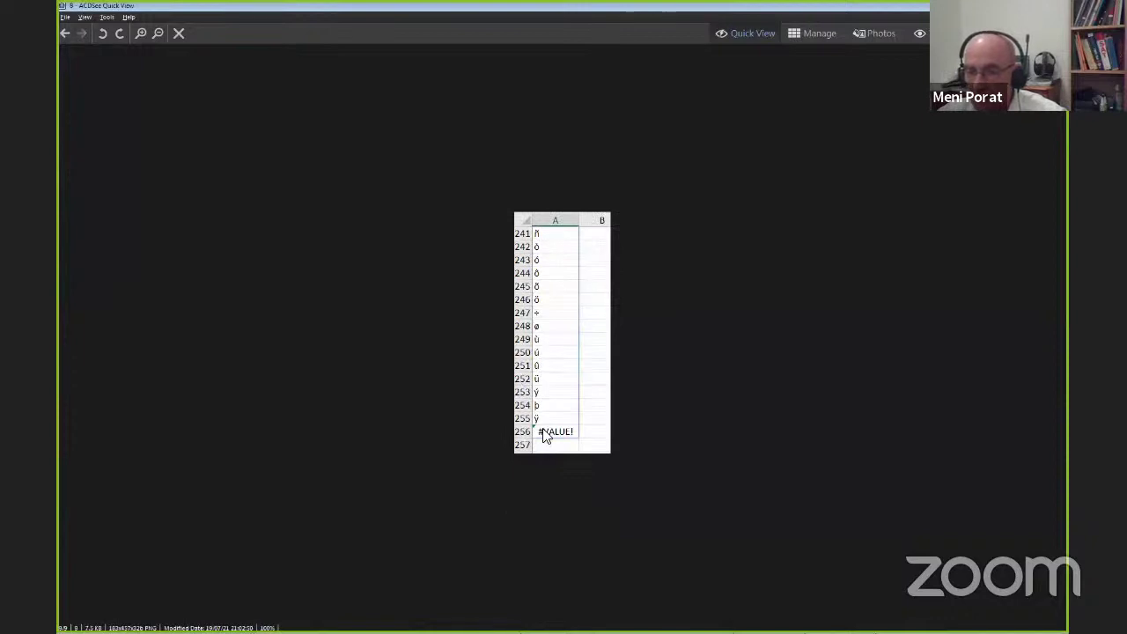
key(Page_Up)
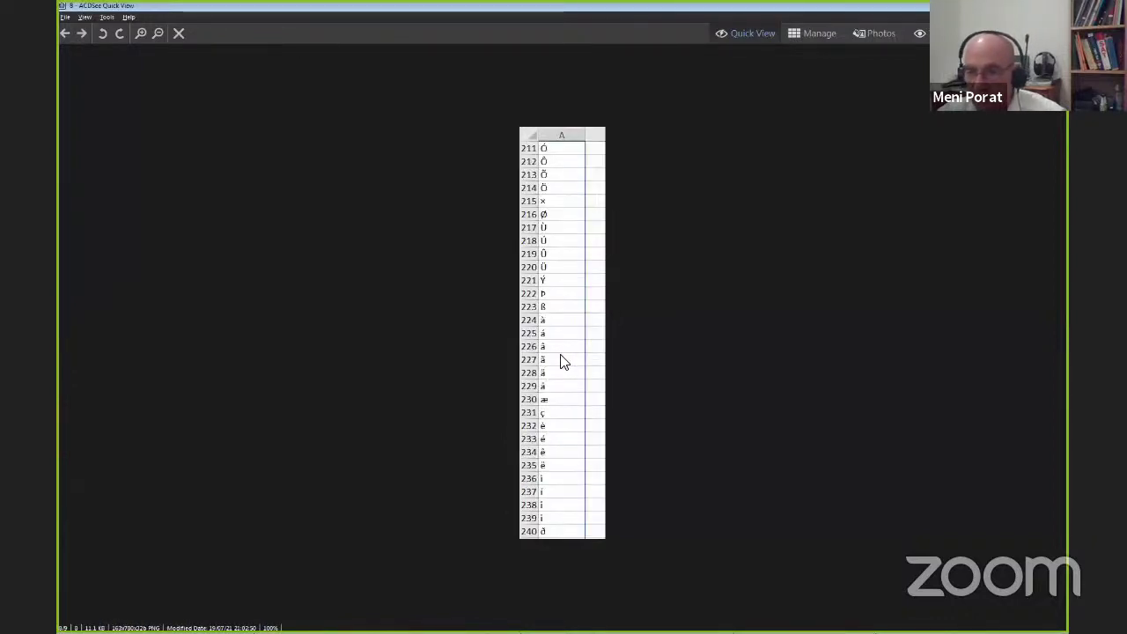
key(Page_Up)
key(Page_Up)
key(Page_Up)
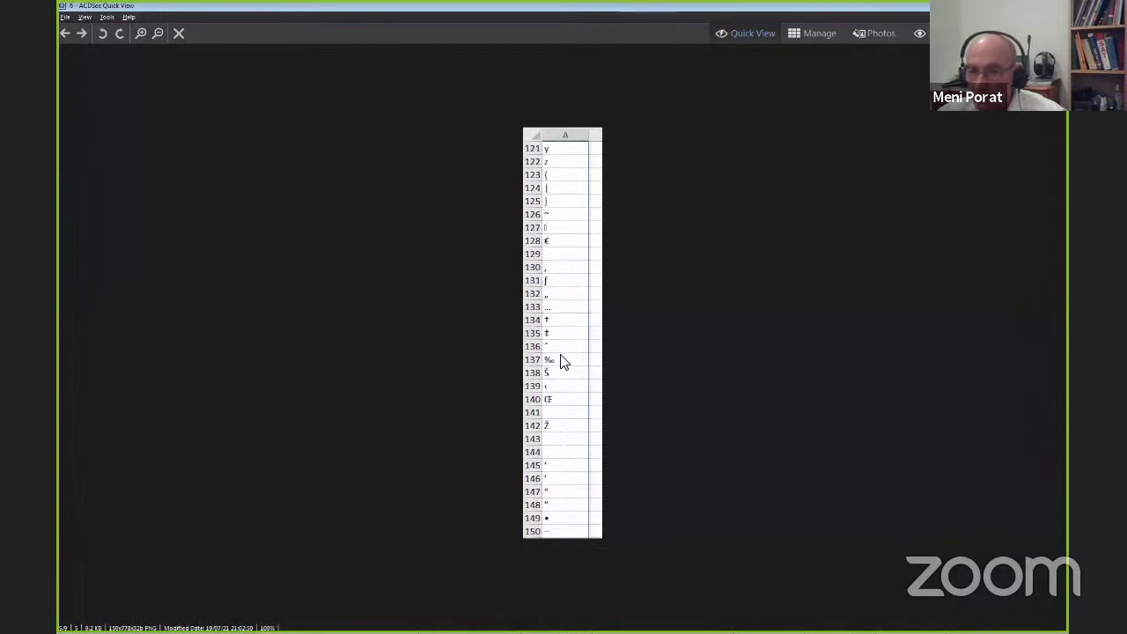
key(Page_Up)
key(Page_Up)
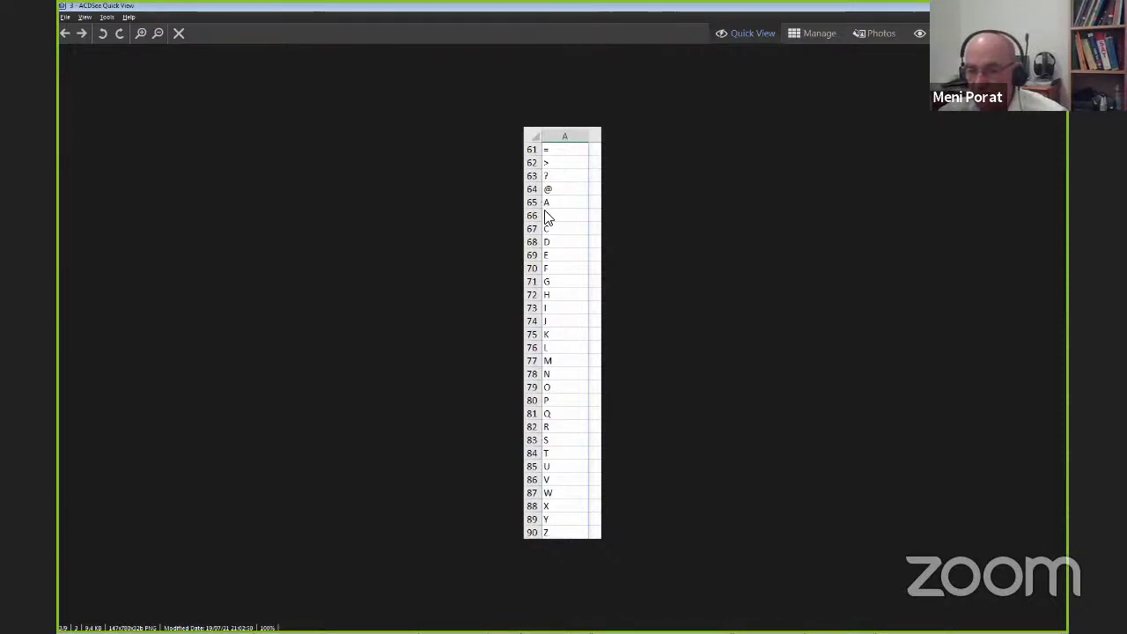
scroll(577, 429, up, 1)
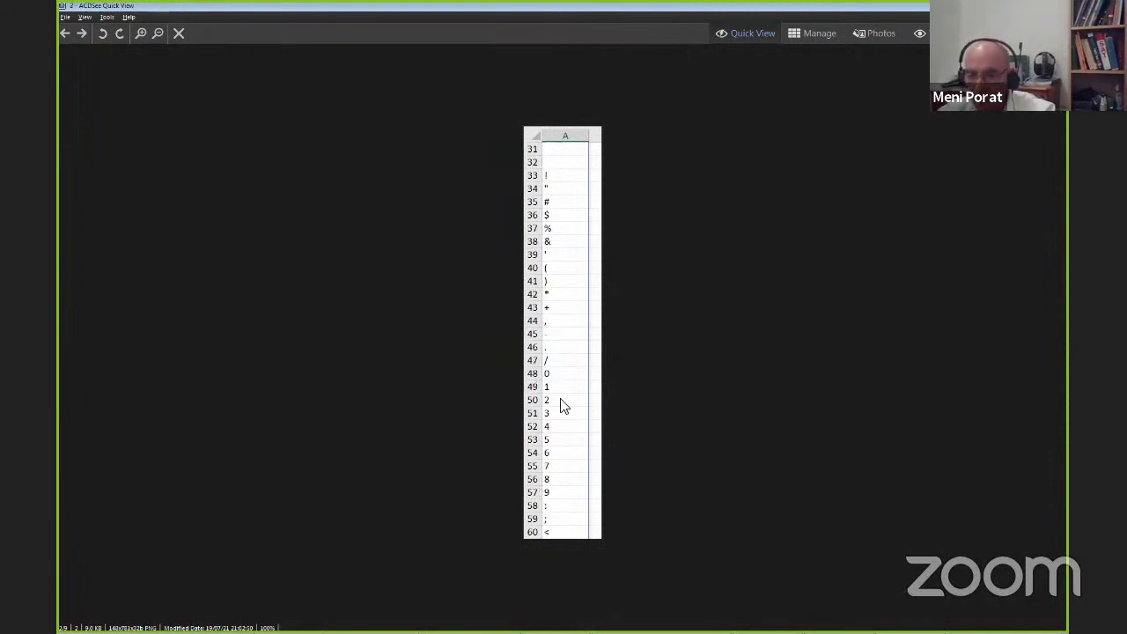
double_click(628, 422)
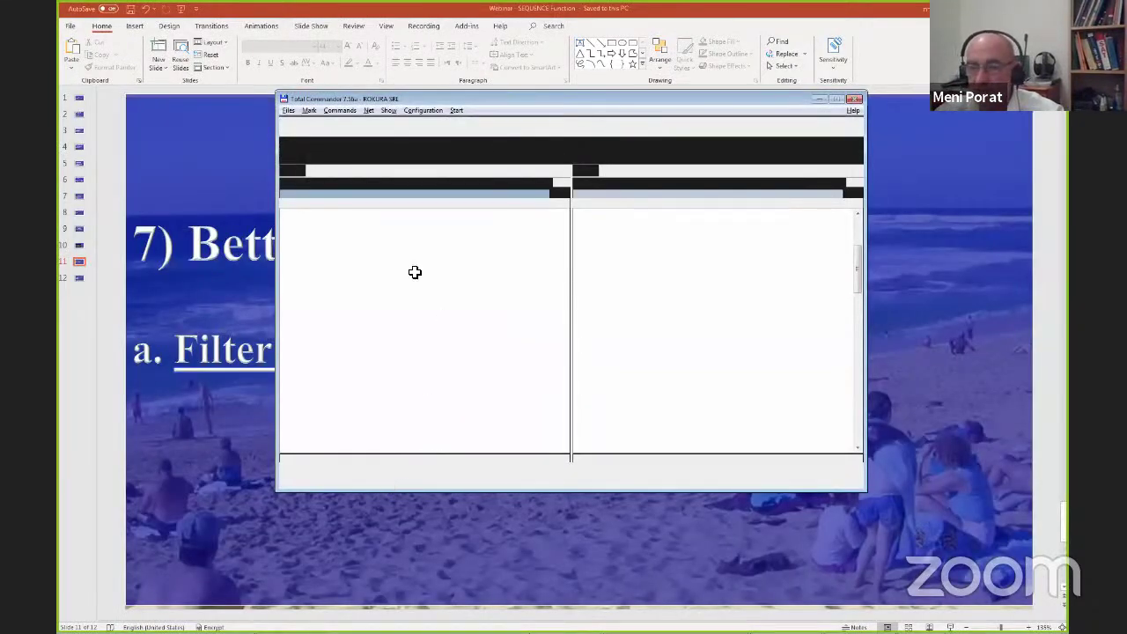
- Switch to the Windows desktop and back to the character-filter workbook
key(alt+Tab)
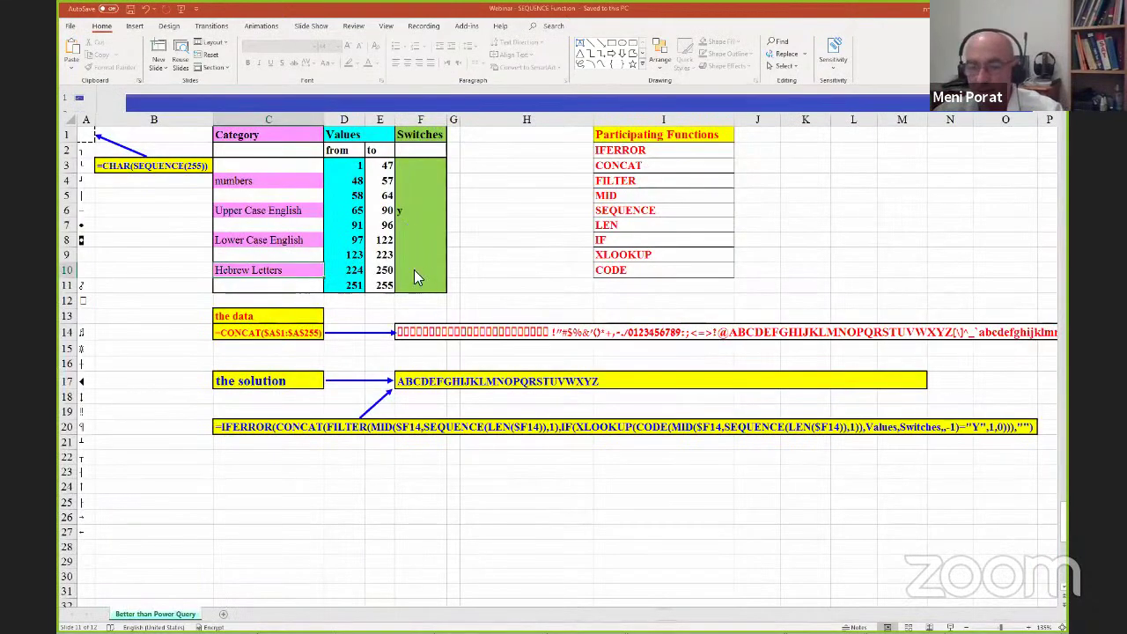
key(alt+Tab)
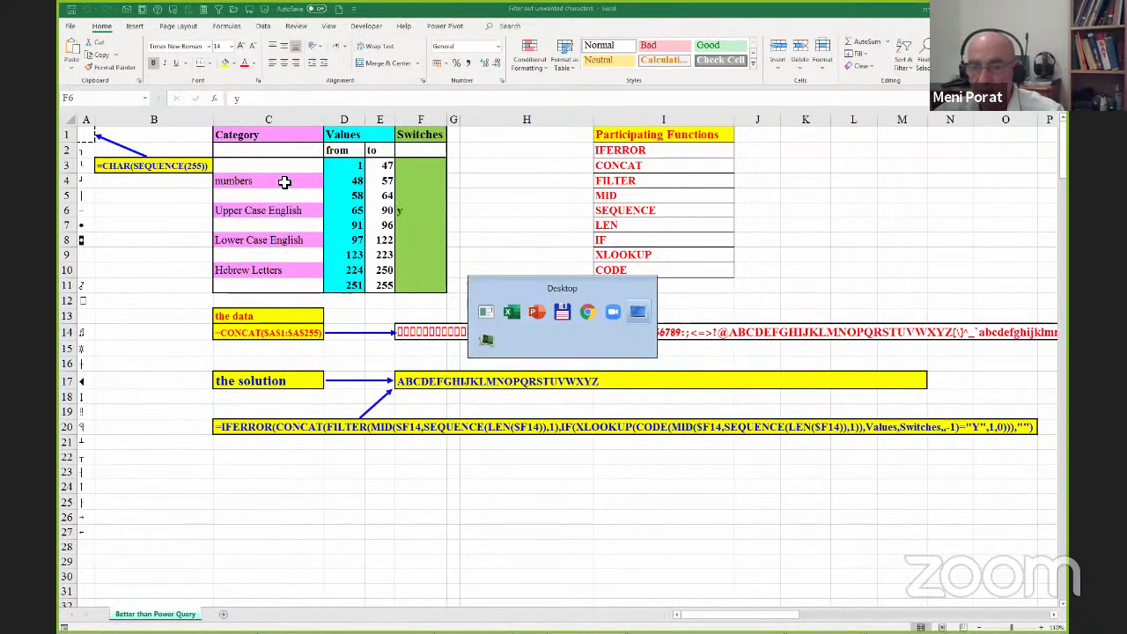
key(alt+Tab)
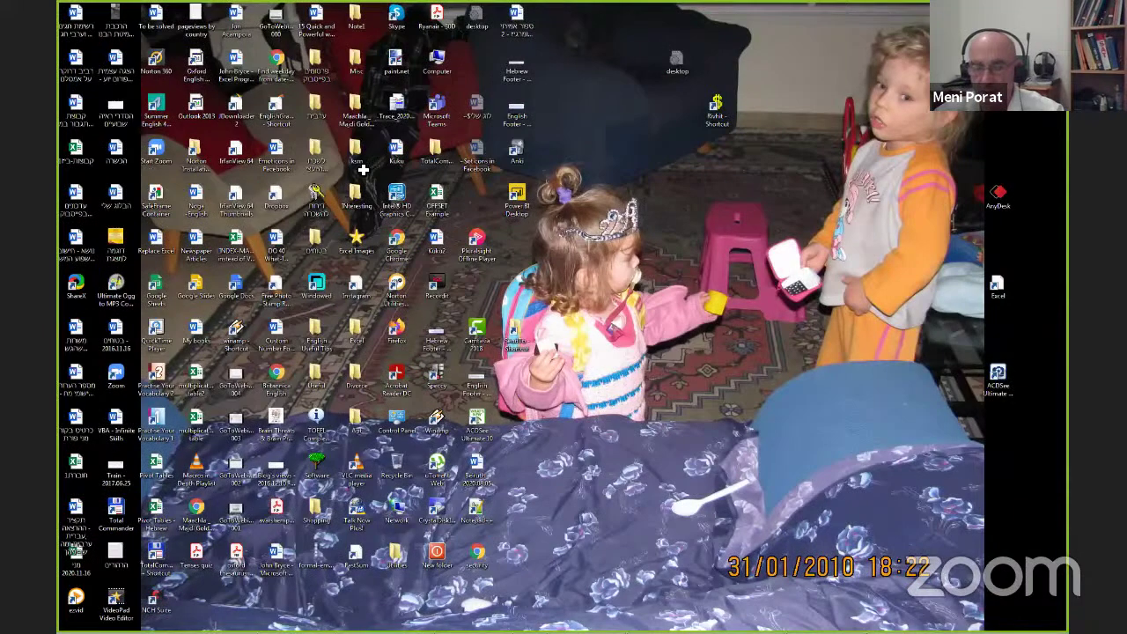
key(alt+Tab)
- Walk through the F4 switch, the Upper Case English and Hebrew Letters categories, and F17's solution formula
click(405, 179)
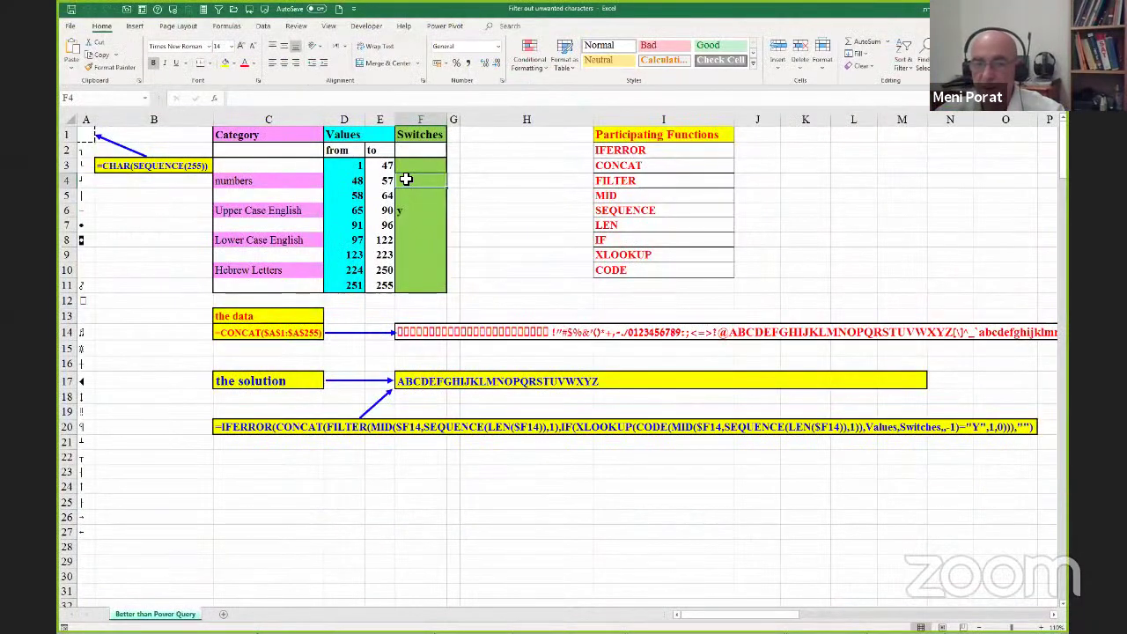
click(280, 181)
click(275, 212)
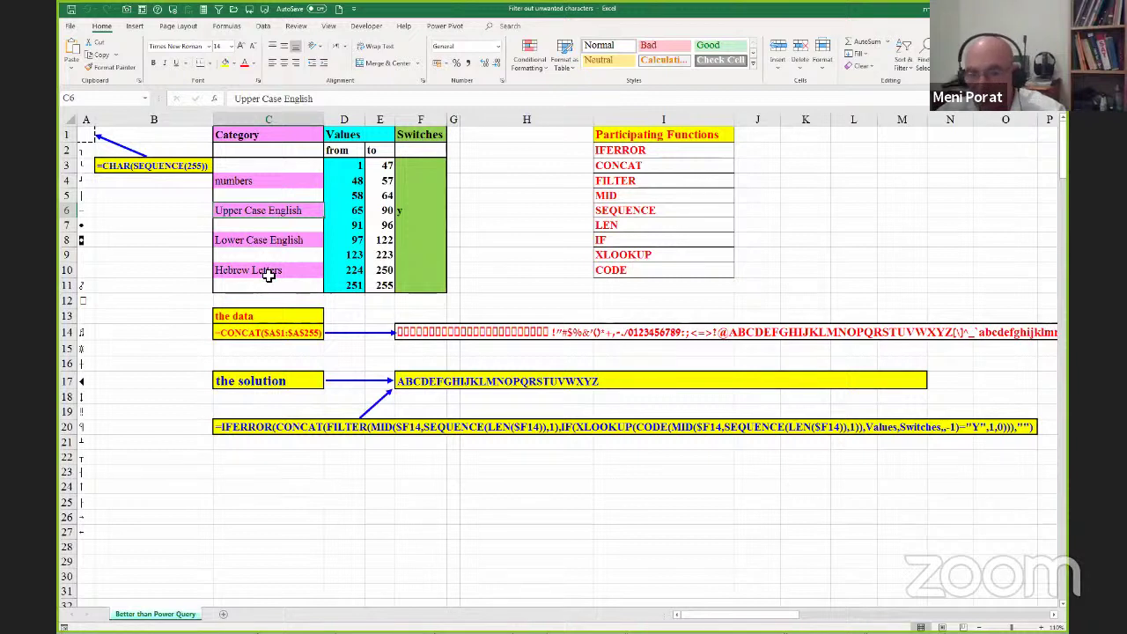
click(269, 275)
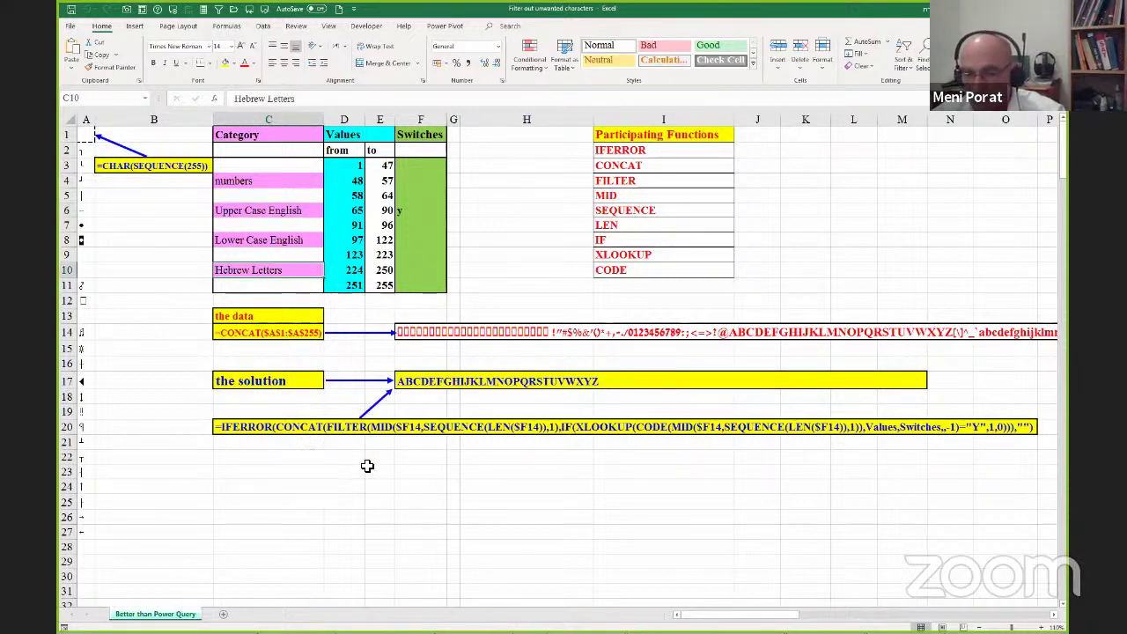
click(302, 377)
click(402, 378)
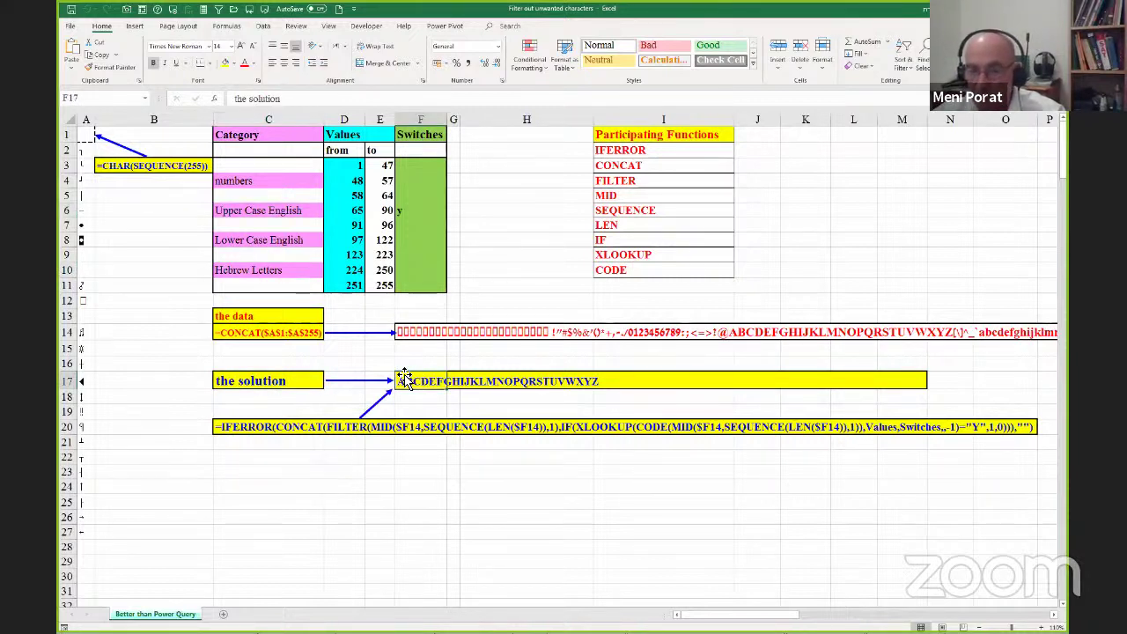
key(Left)
key(Left)
key(Left)
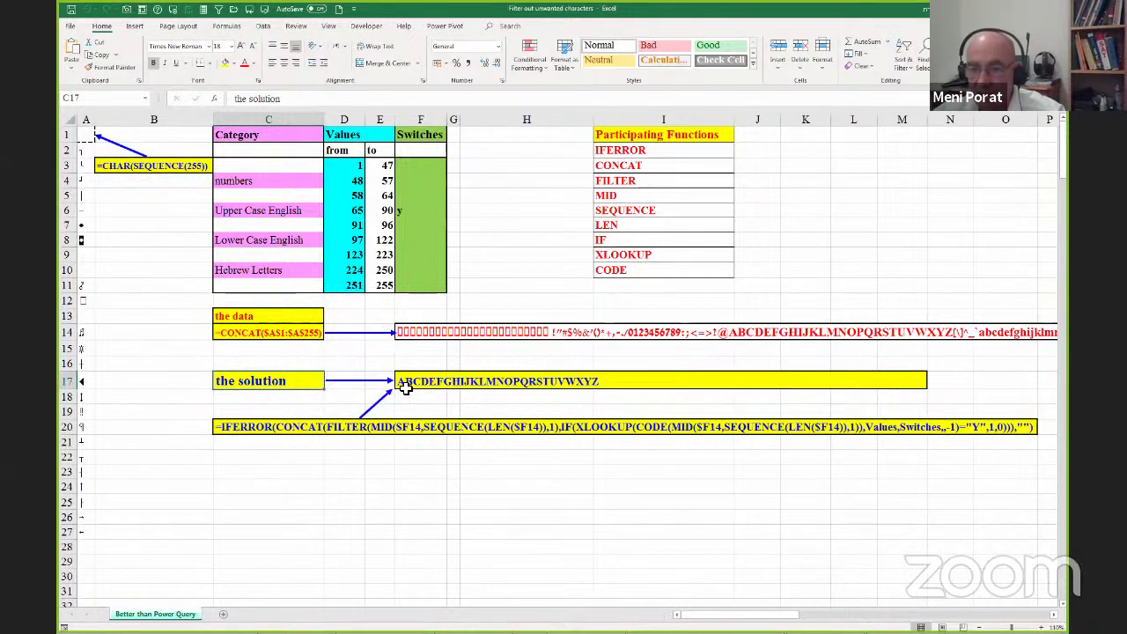
click(404, 385)
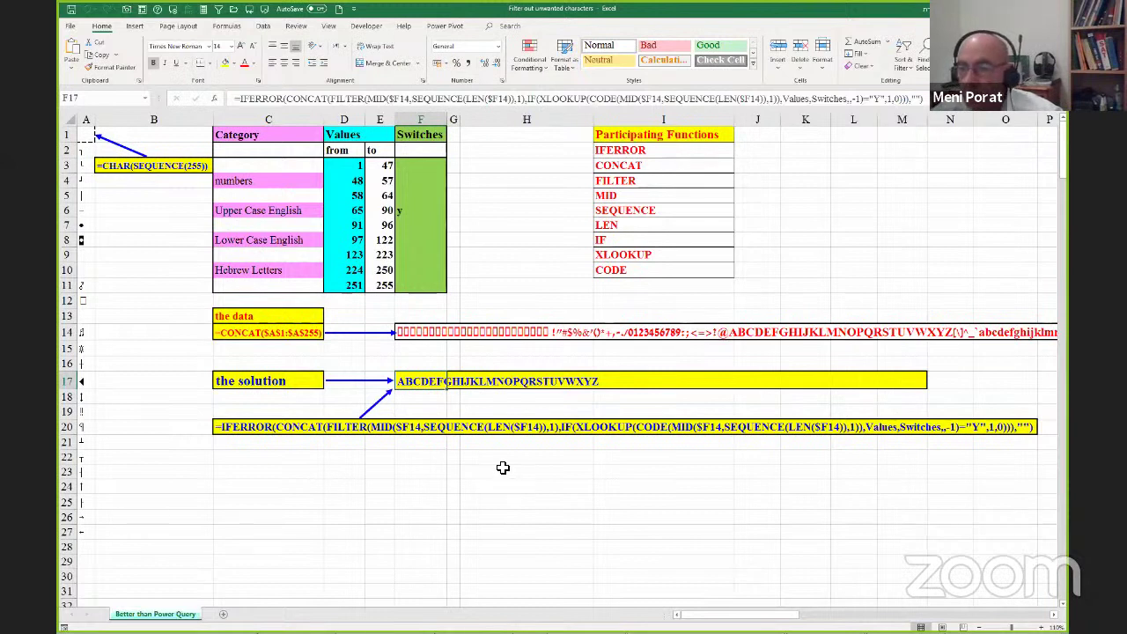
click(468, 459)
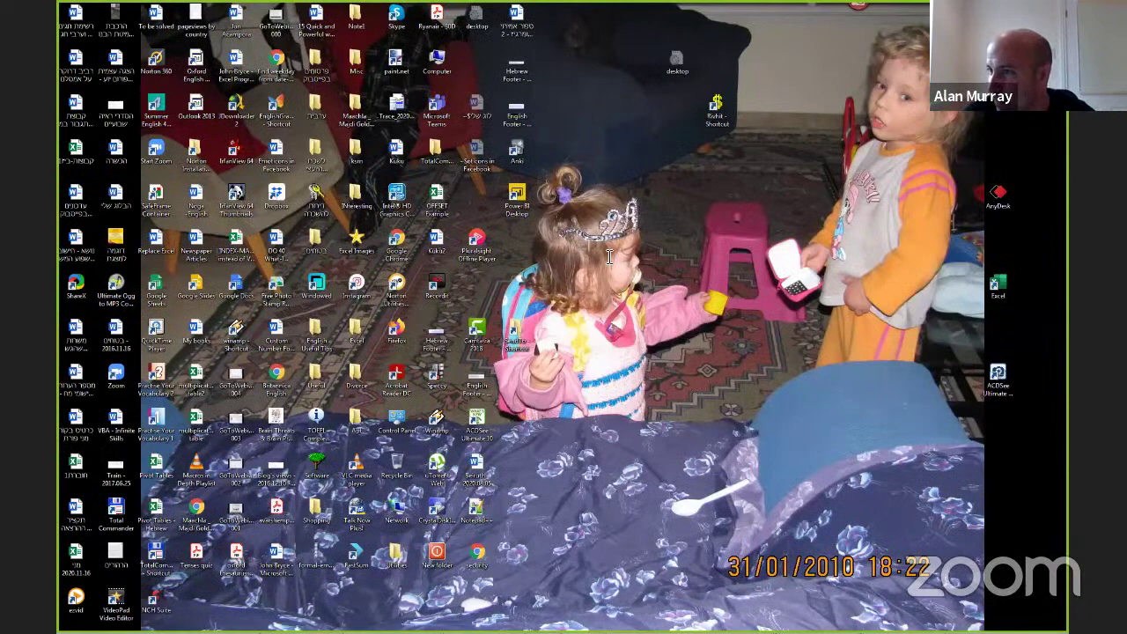
- Show the Lesser-Known Keyboard Shortcuts slide, then bring up the Keyboard Shortcut trick No.2 workbook
key(alt+Tab)
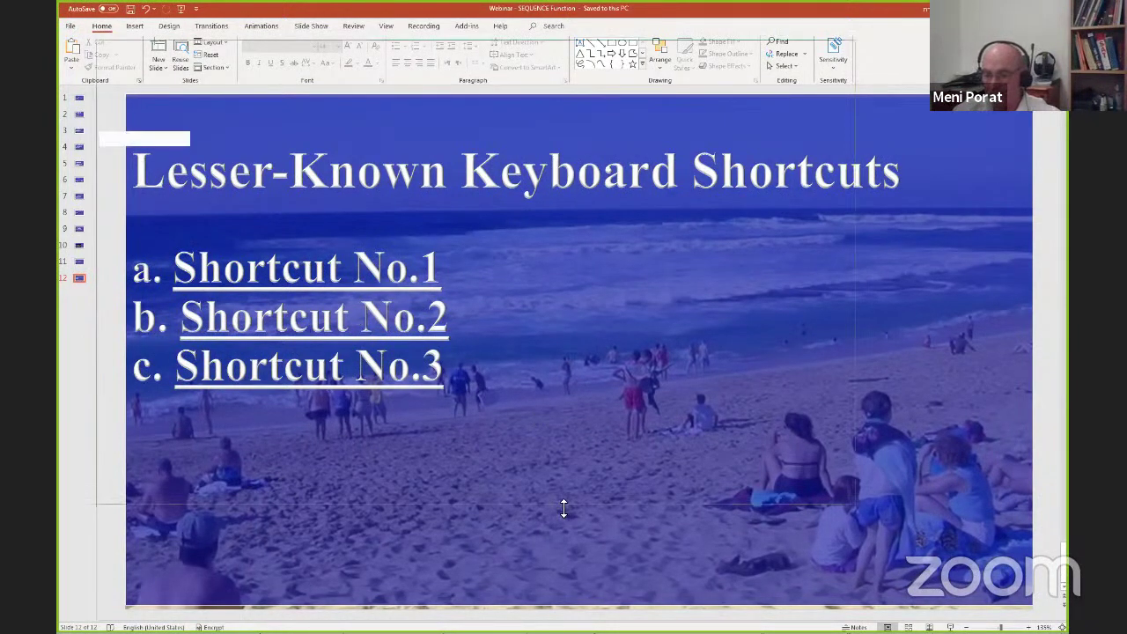
key(alt+Tab)
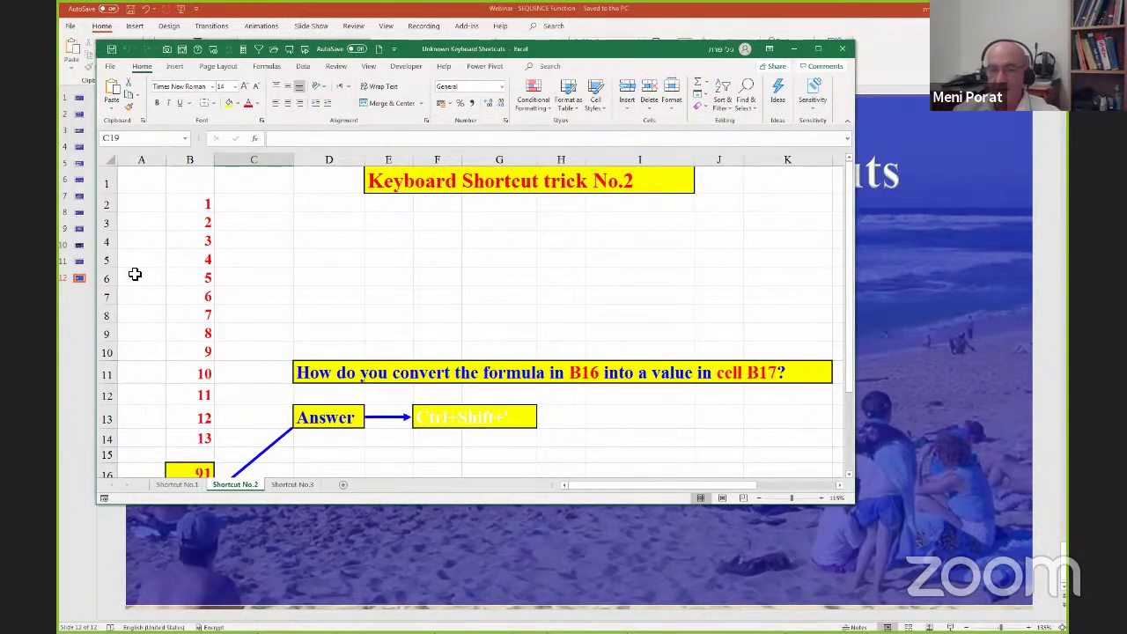
- Inspect B16's =SUM(B2:B14) total and enlarge the window to reveal the empty cell B17
scroll(184, 234, down, 1)
scroll(184, 234, up, 1)
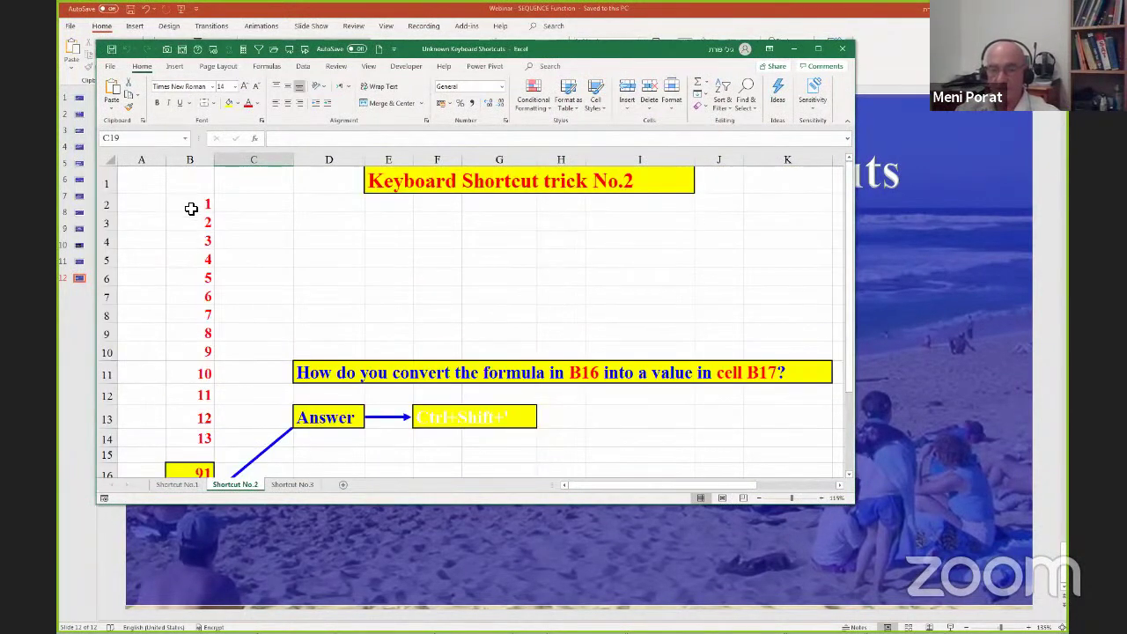
click(196, 466)
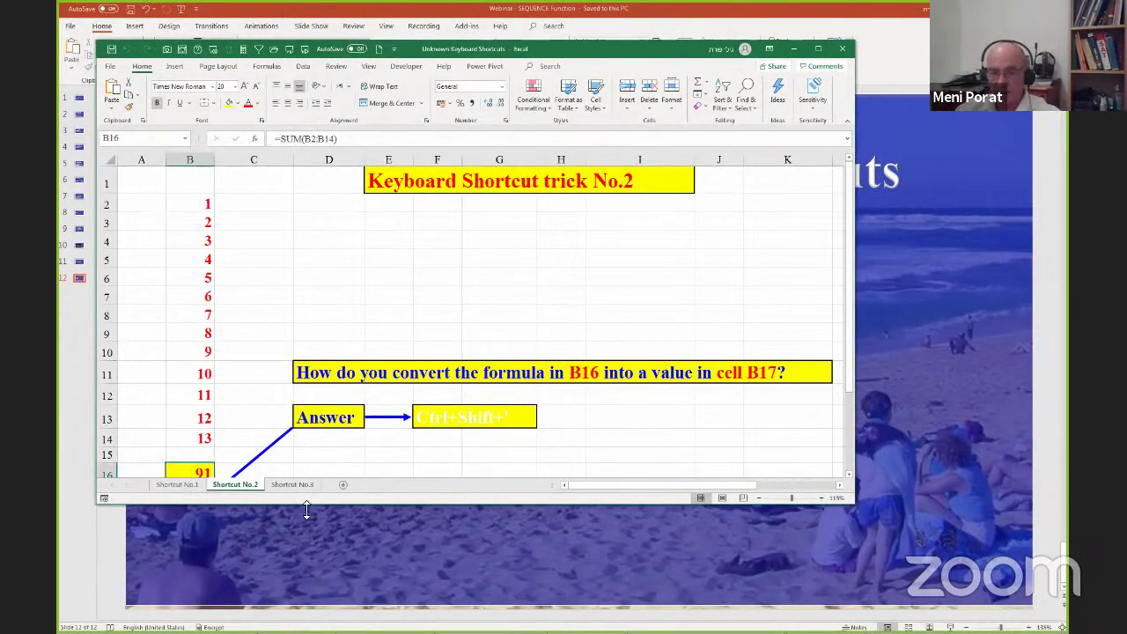
drag(305, 509, 306, 596)
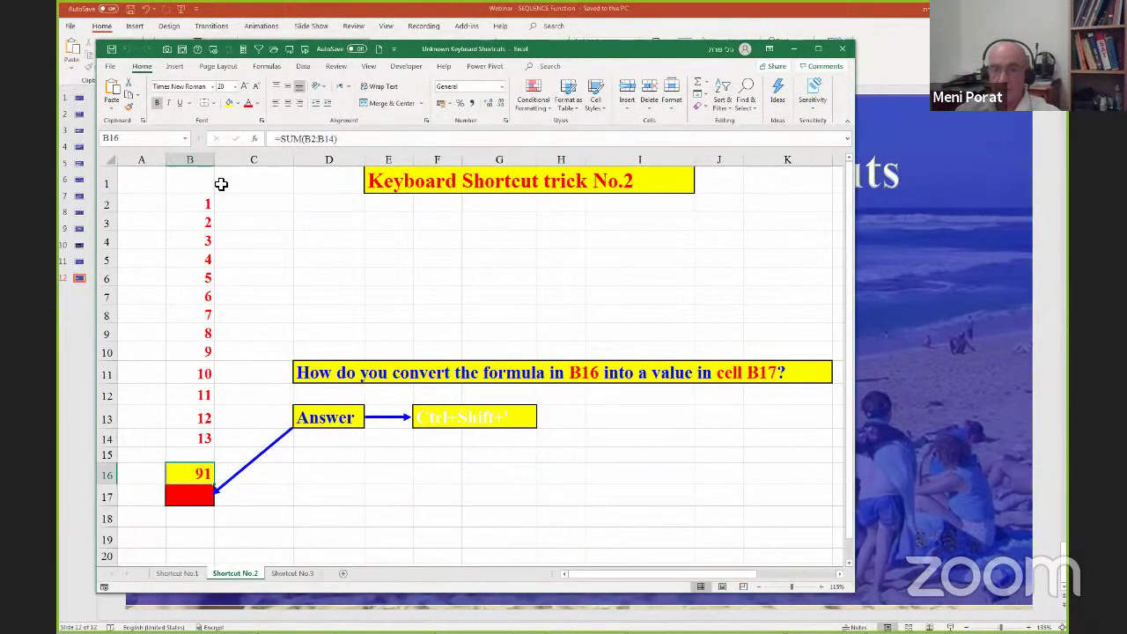
drag(206, 206, 193, 436)
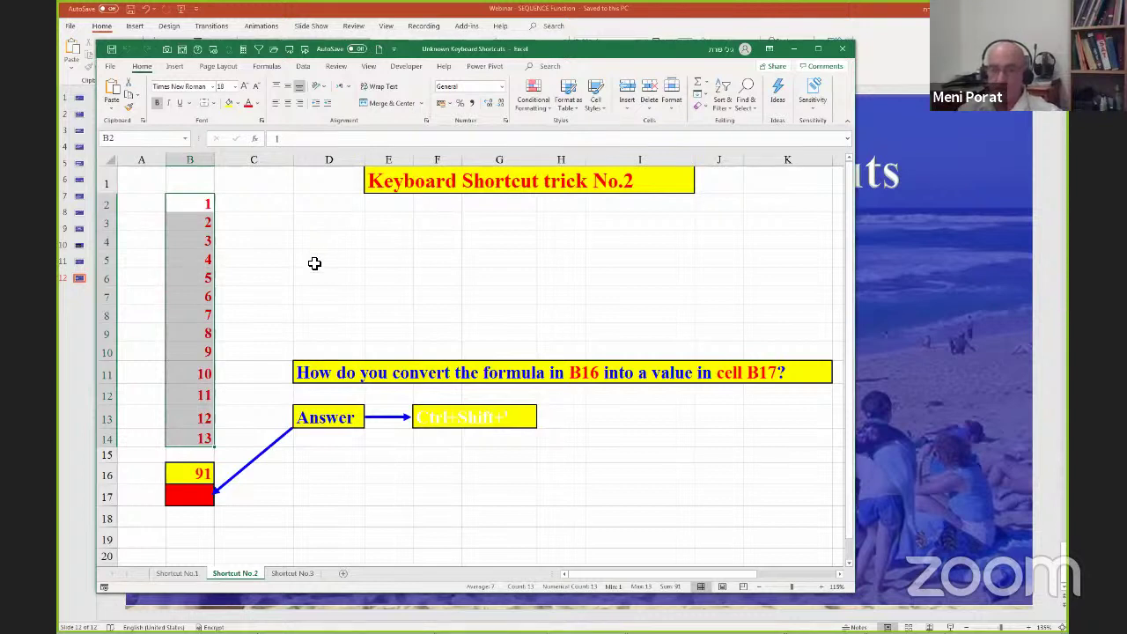
click(206, 469)
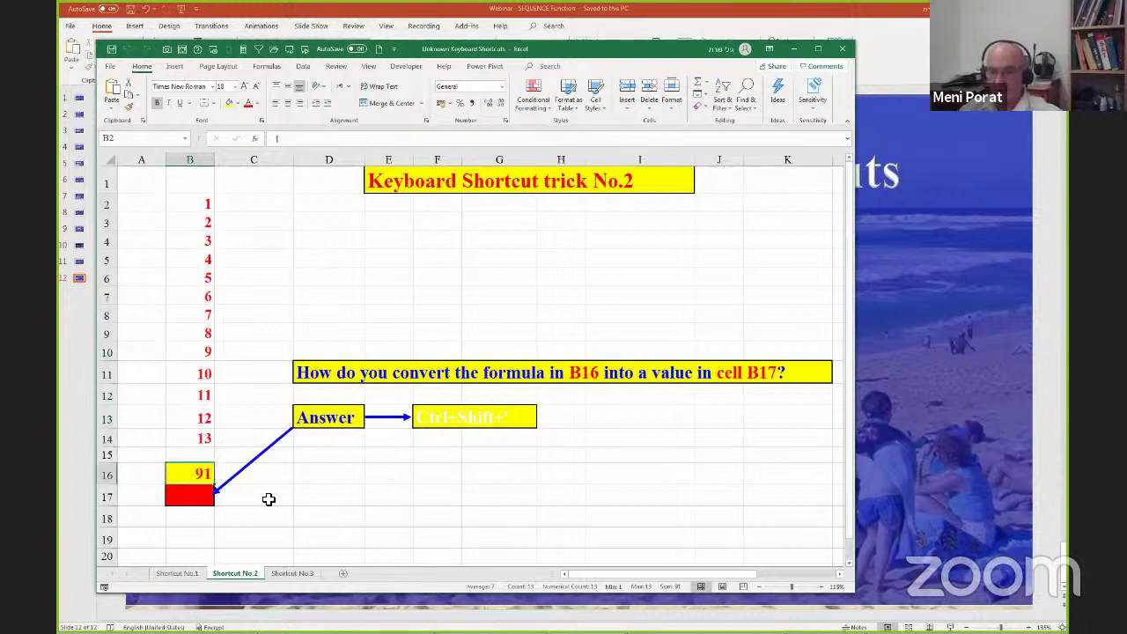
click(165, 475)
key(Down)
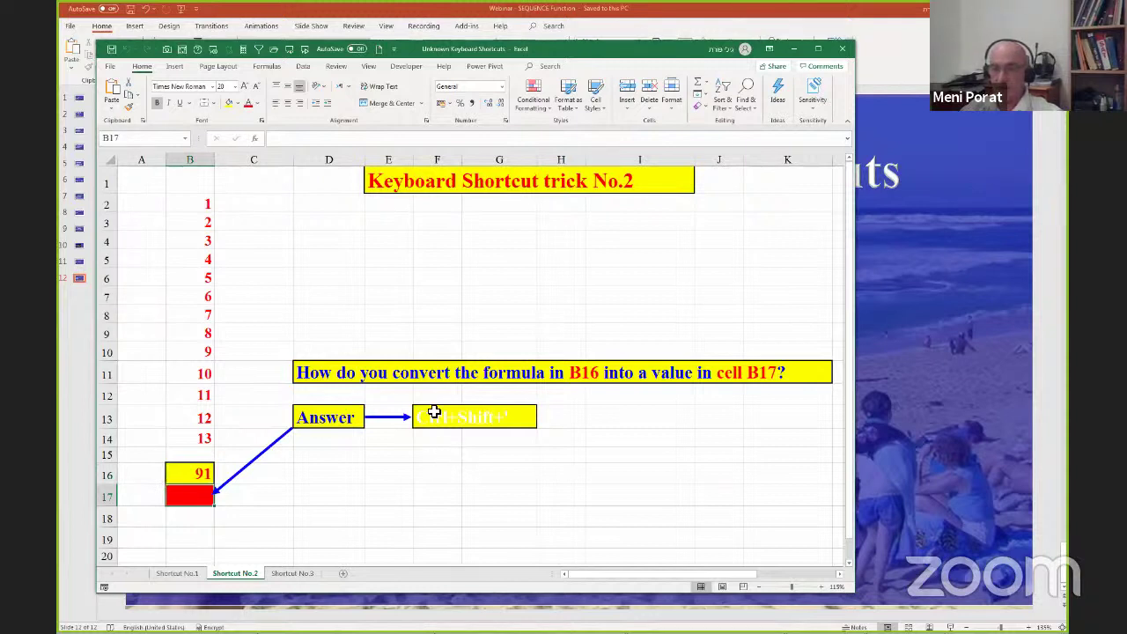
- Finish F13's trick No.2 answer, then fill B17 with the plain value 91 via Ctrl+Shift+'
click(421, 420)
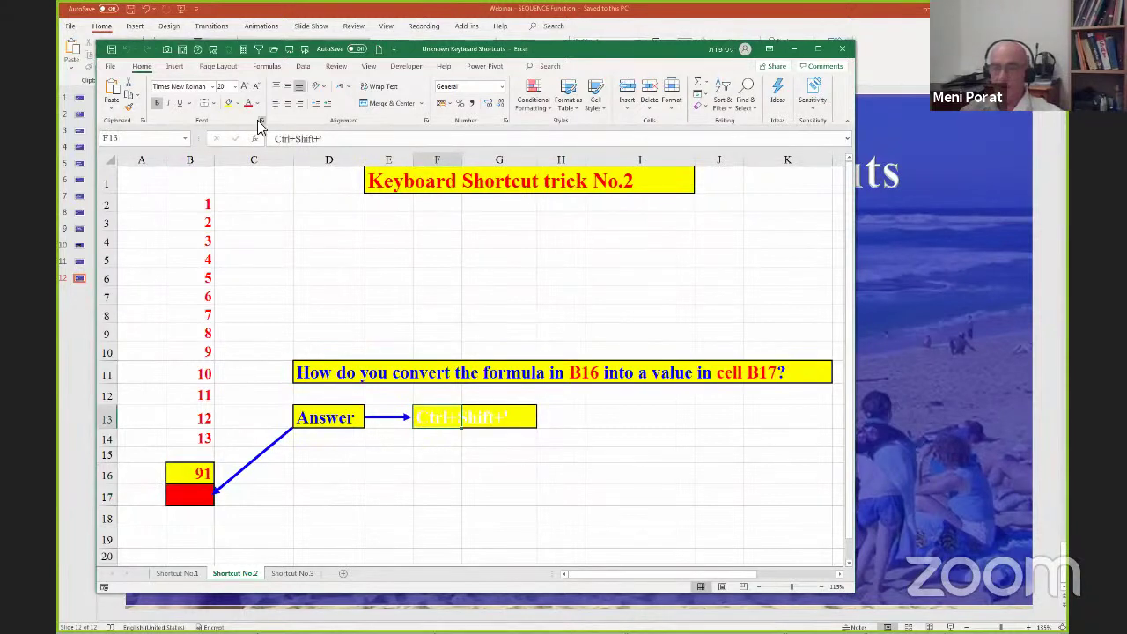
drag(276, 138, 339, 128)
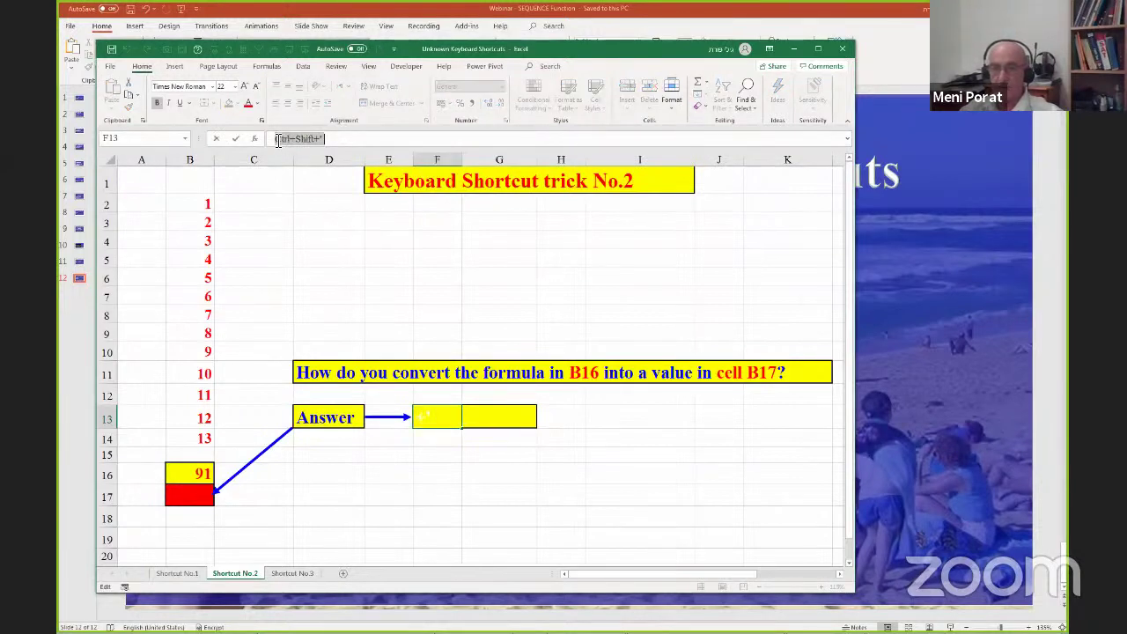
click(325, 139)
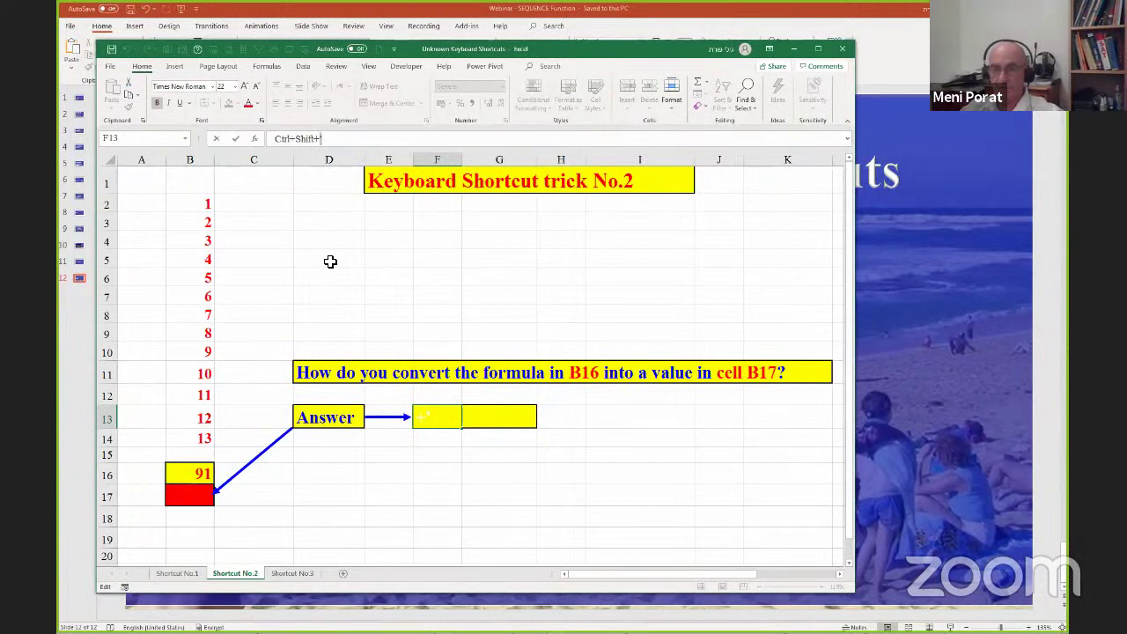
click(194, 495)
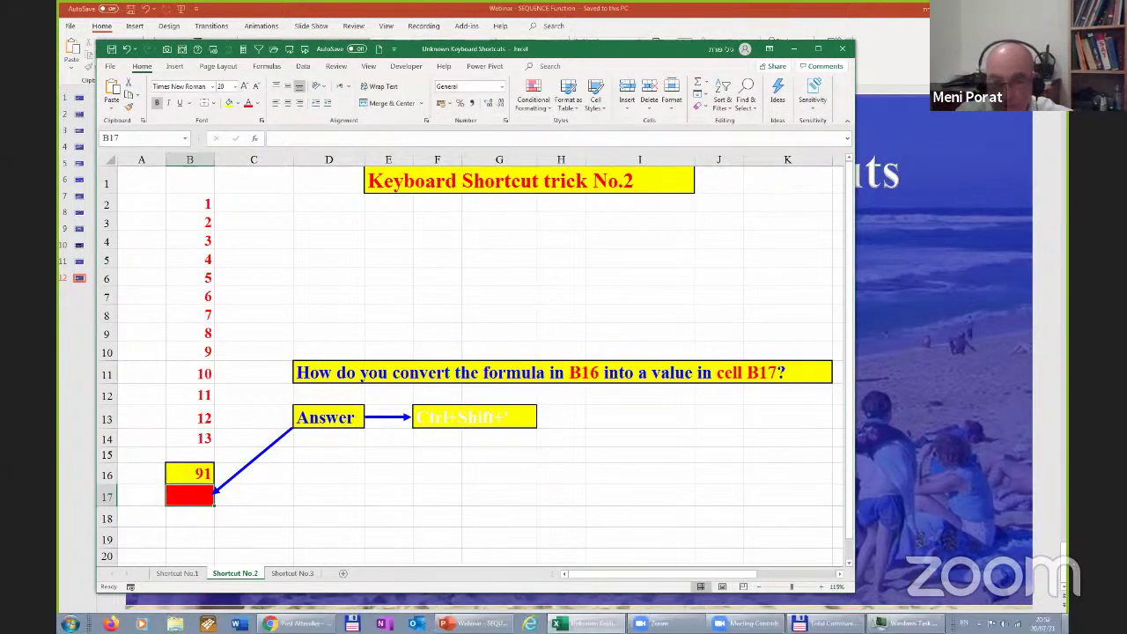
key(ctrl+shift+apostrophe)
key(Return)
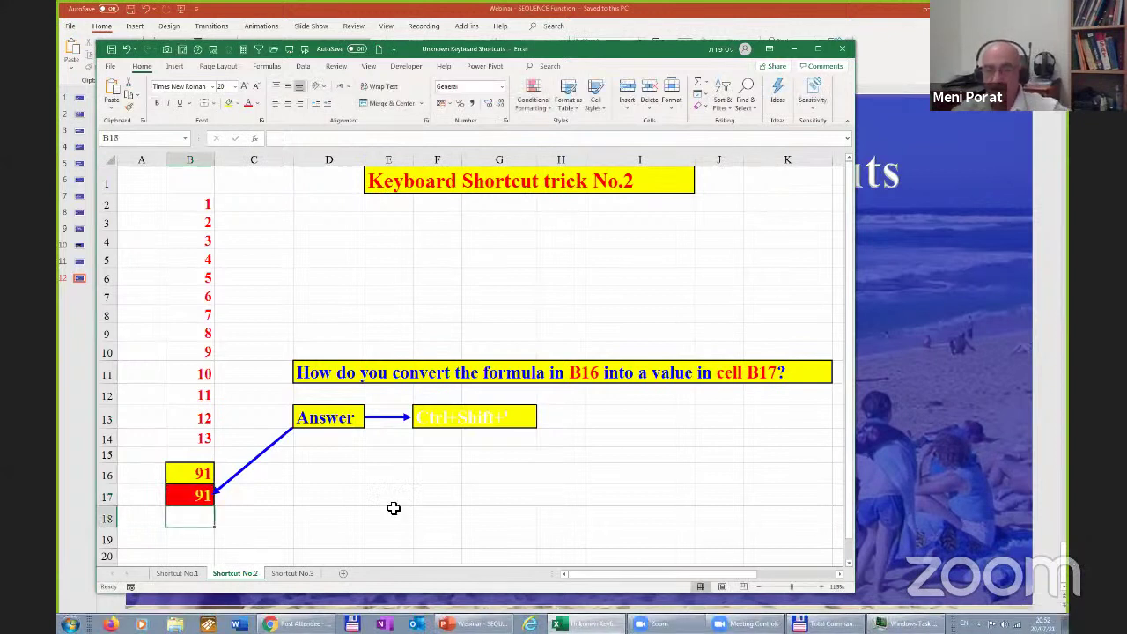
click(189, 469)
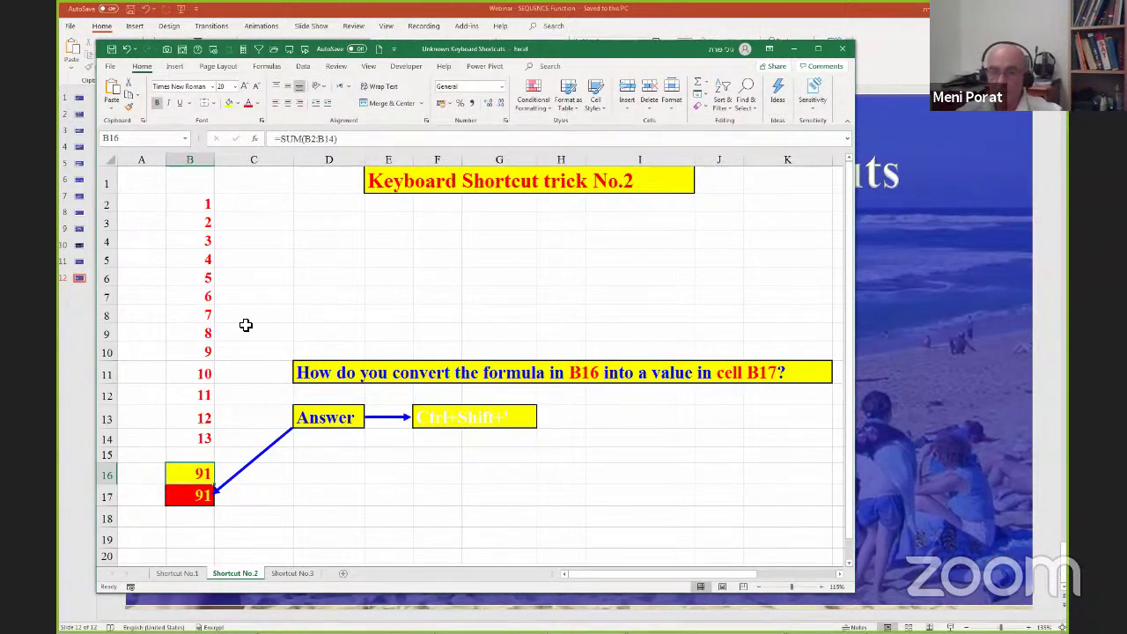
key(Down)
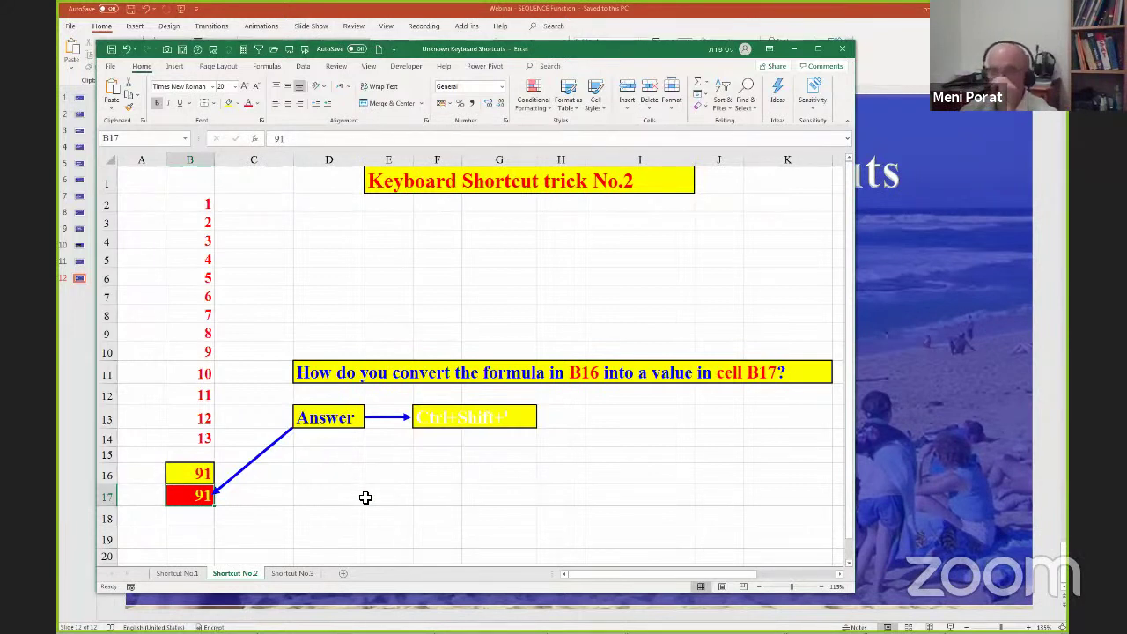
- Go to the Shortcut No.1 sheet and review the answer text in G12
click(196, 574)
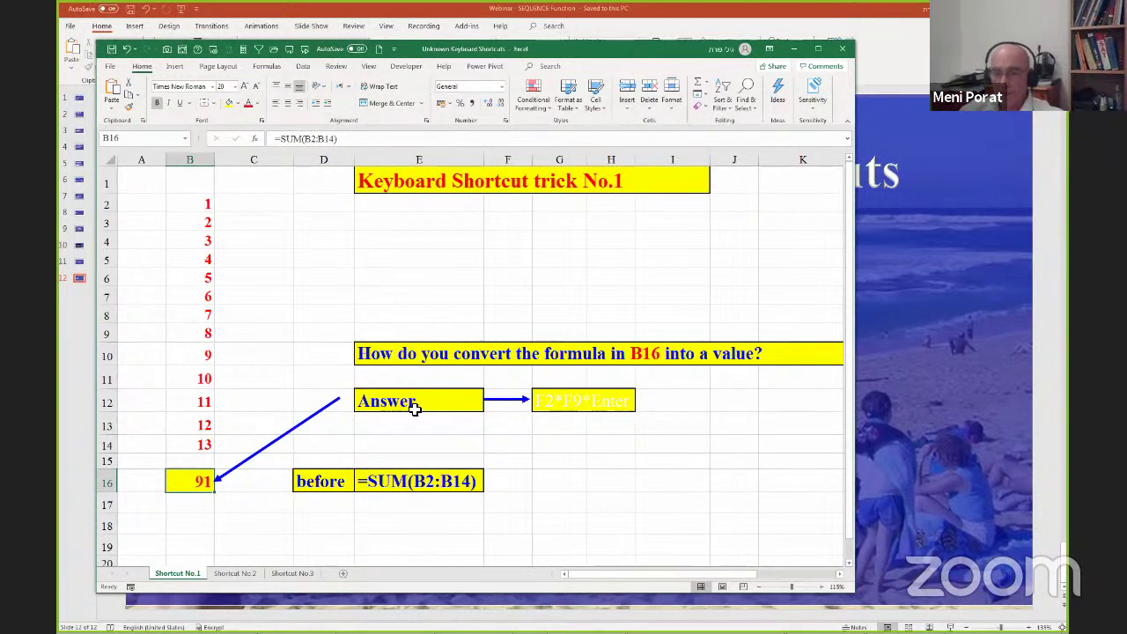
click(562, 403)
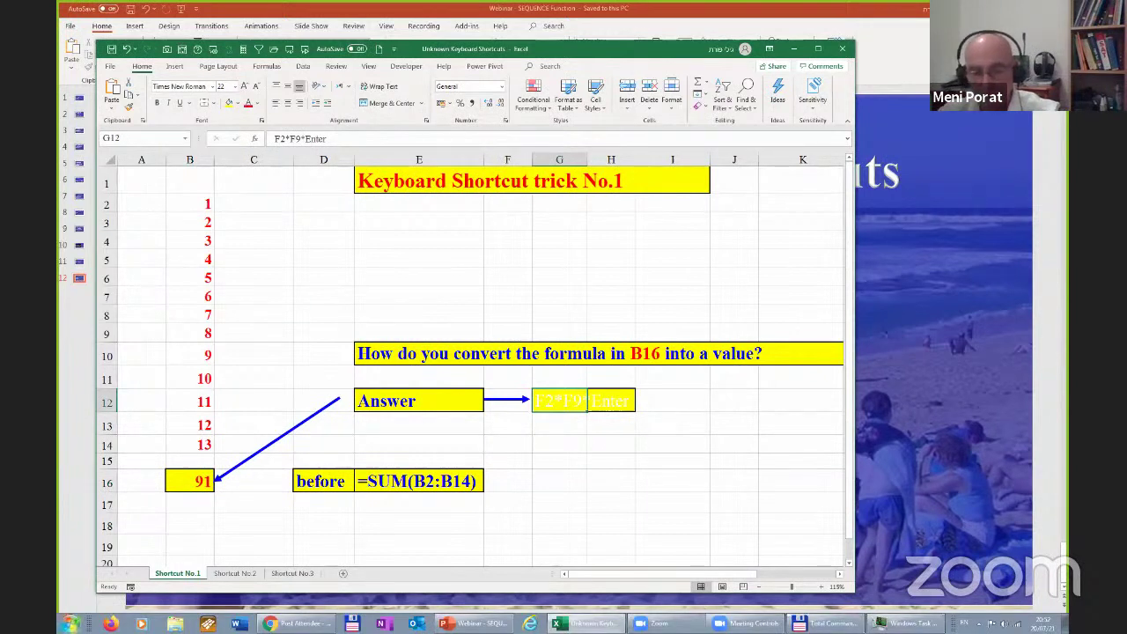
key(F2)
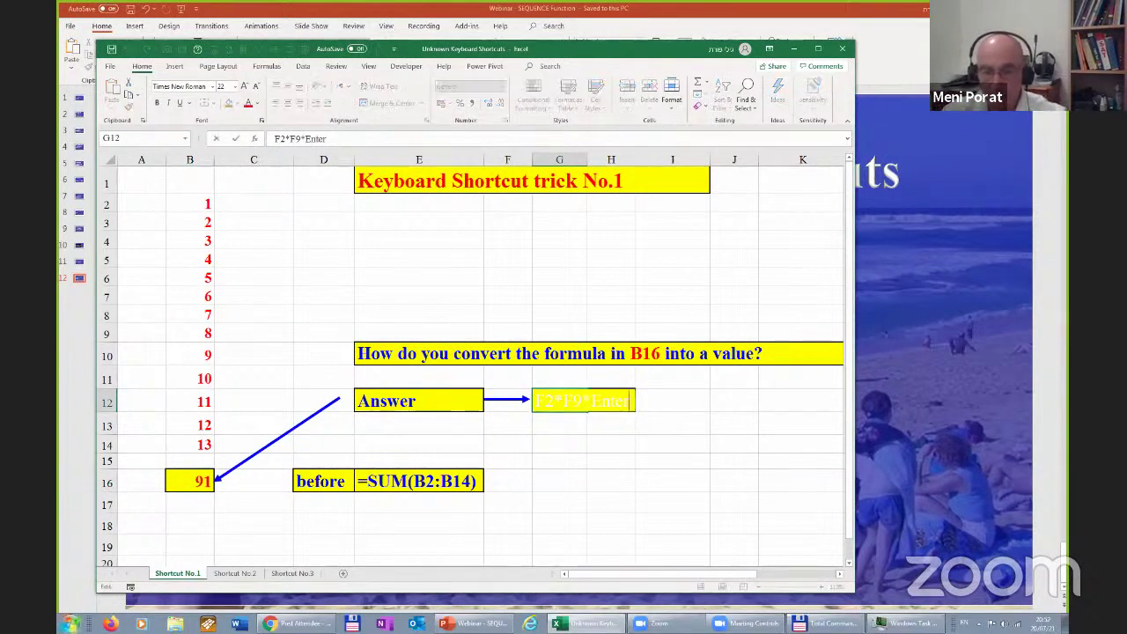
click(192, 482)
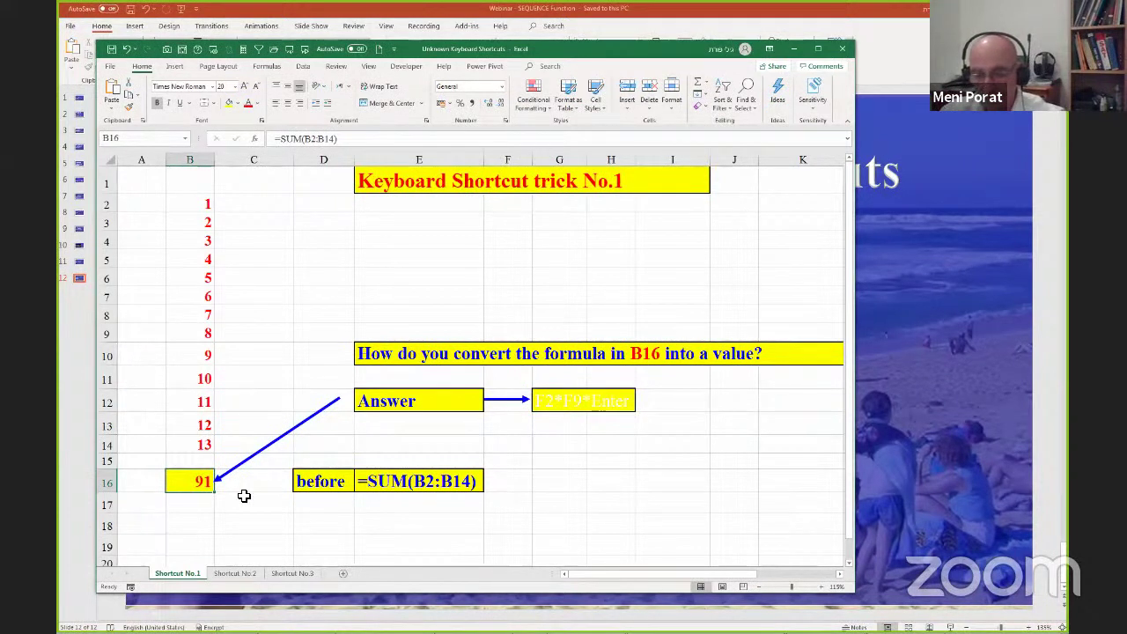
key(Return)
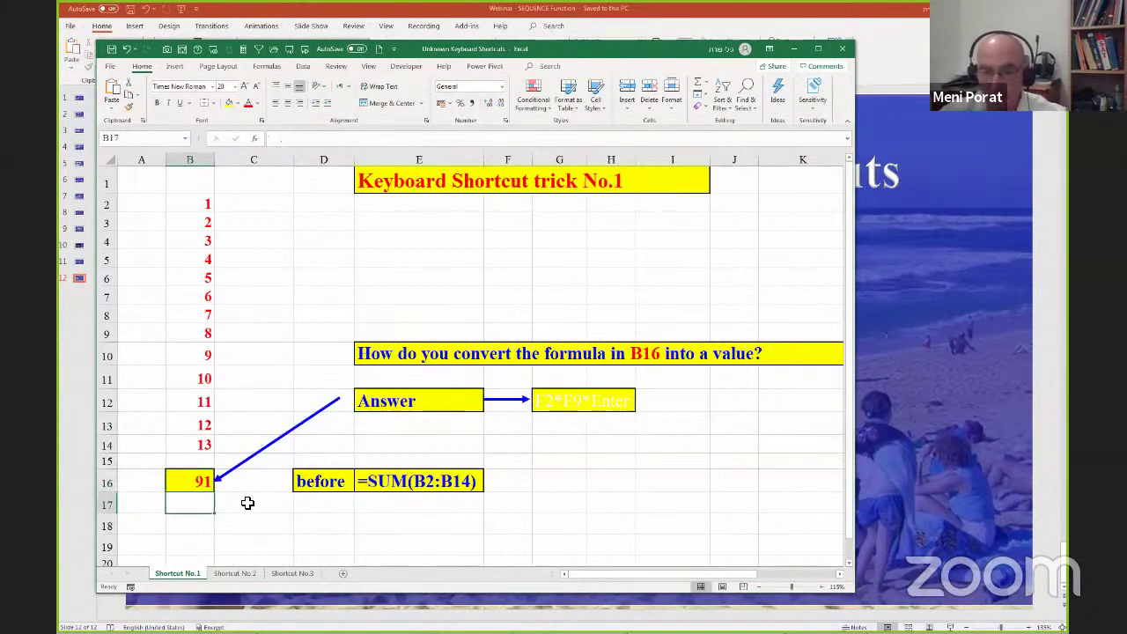
- Convert B16's =SUM(B2:B14) formula to the fixed value 91, then undo to restore it
click(207, 491)
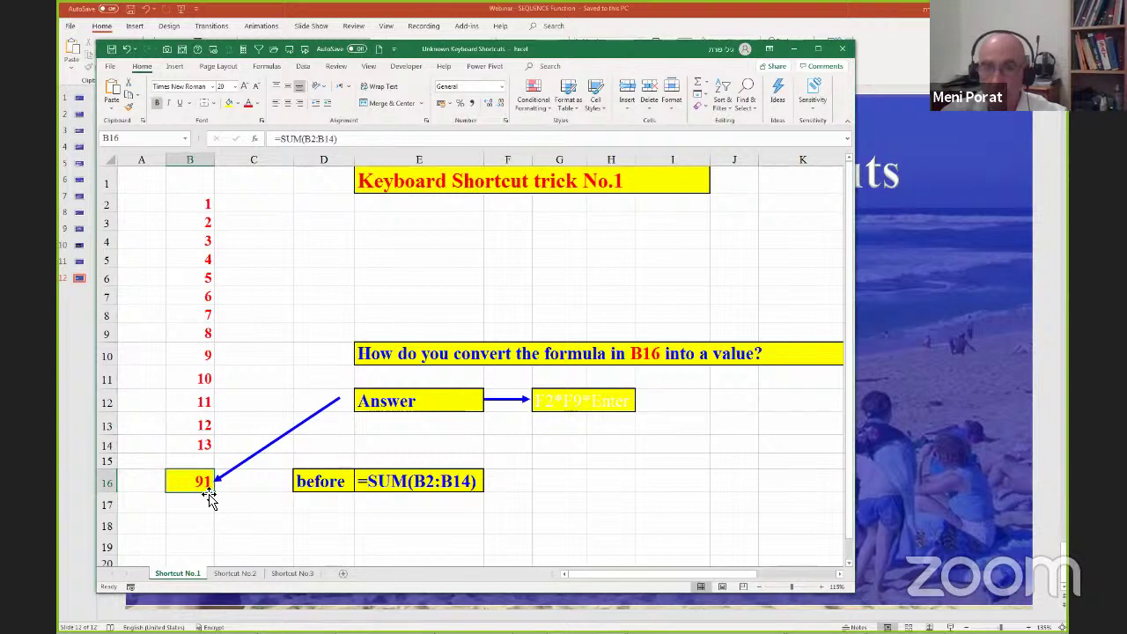
key(F2)
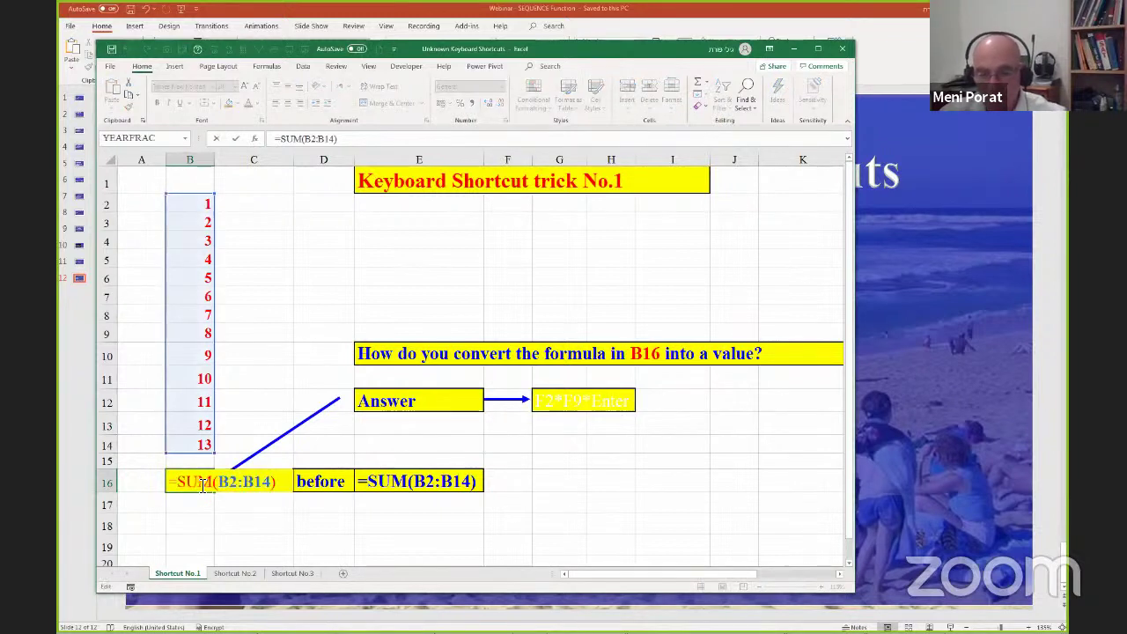
key(F9)
key(ctrl+Return)
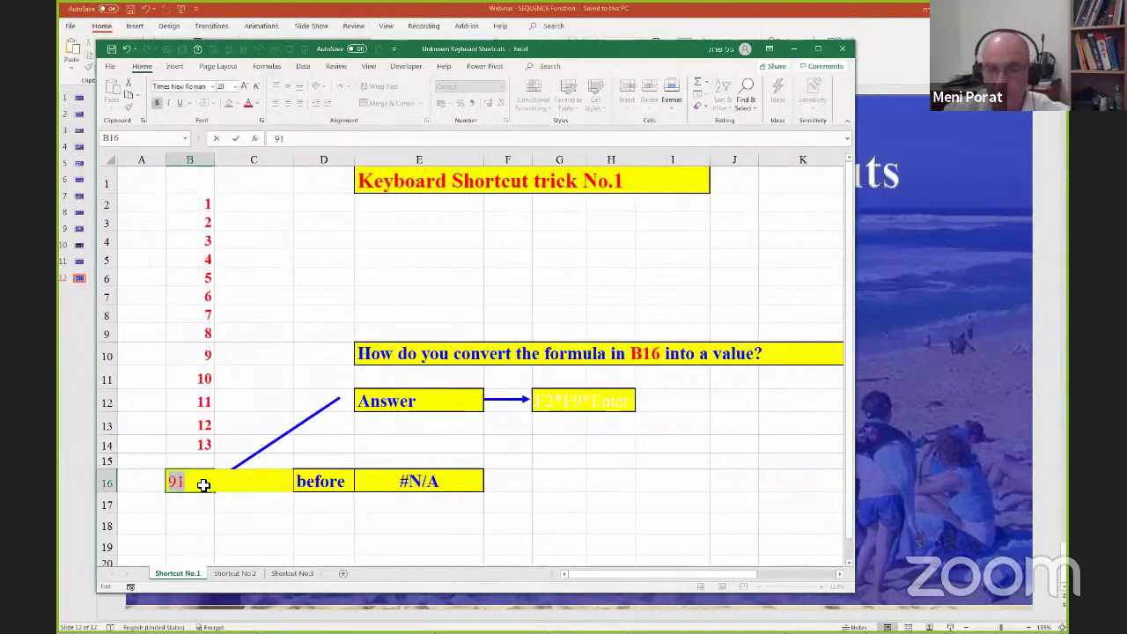
key(Return)
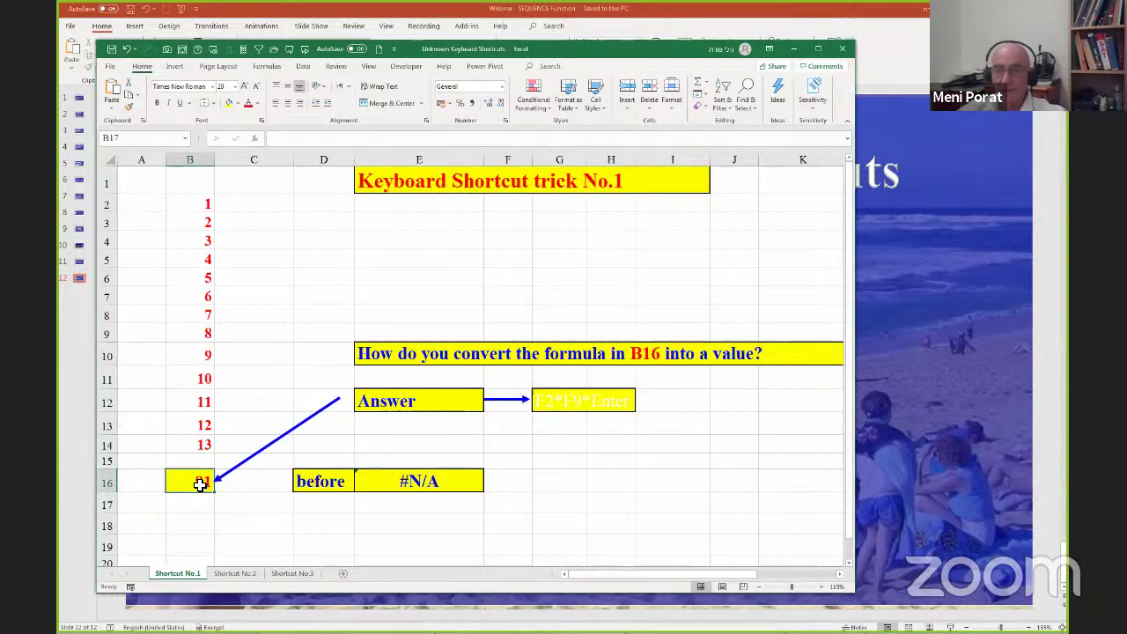
click(200, 473)
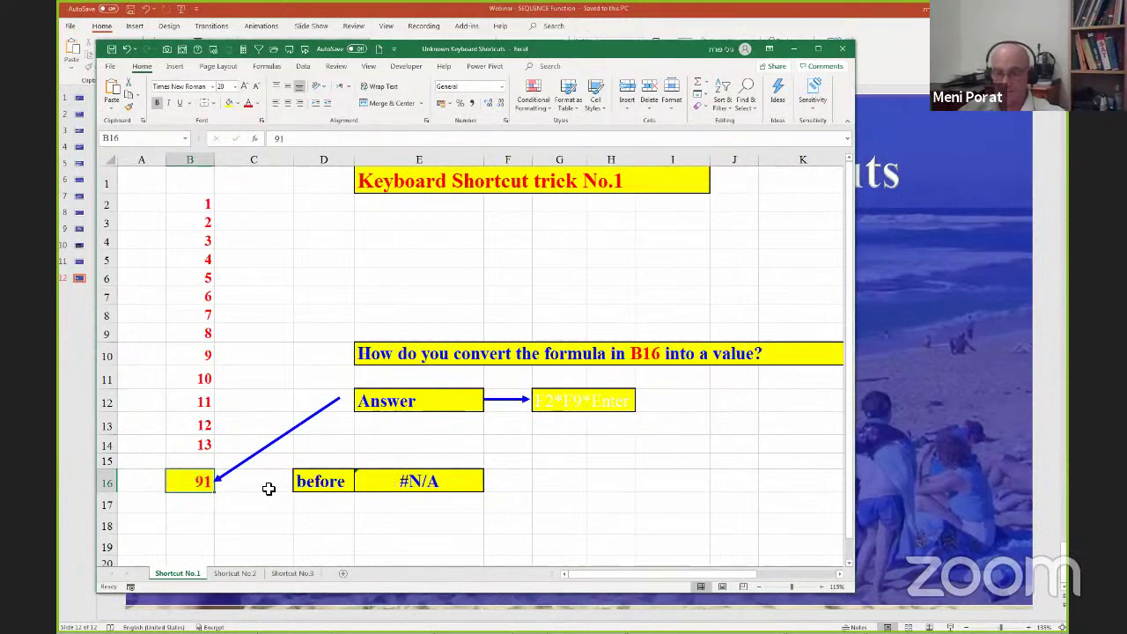
key(ctrl+z)
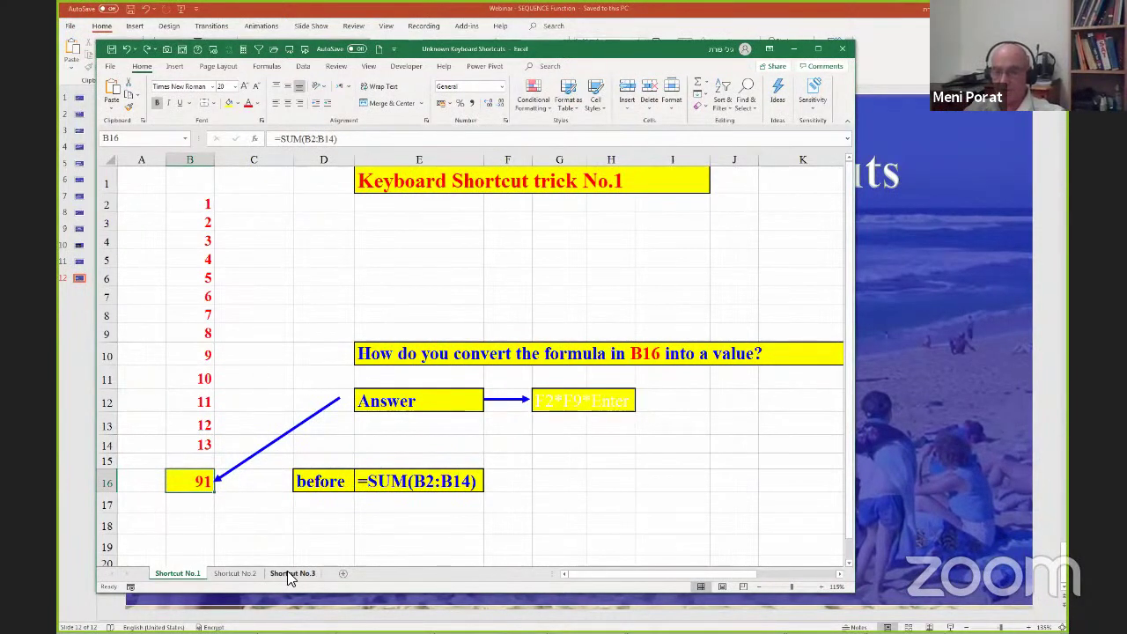
- Show the Shortcut No.3 sheet with the workbook window maximized
key(ctrl+z)
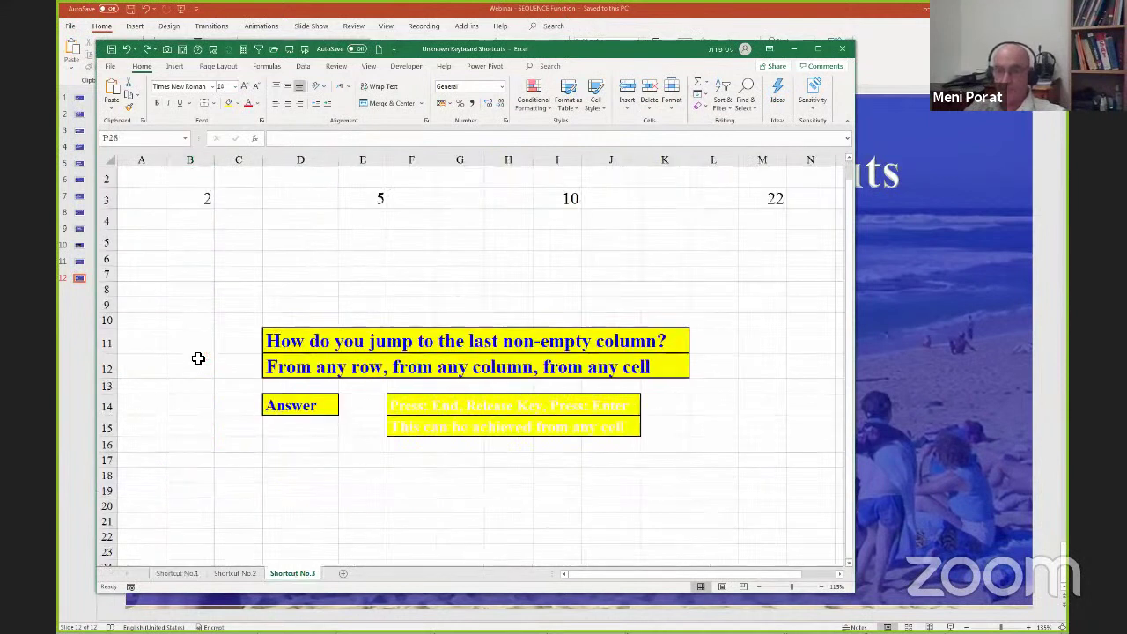
scroll(559, 166, up, 1)
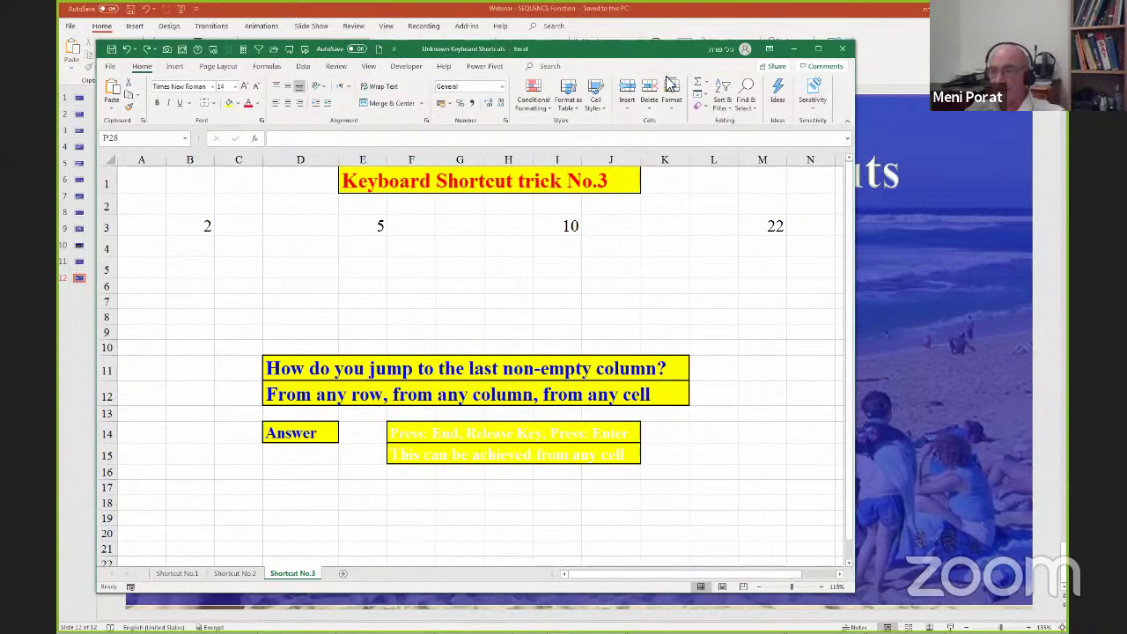
click(822, 51)
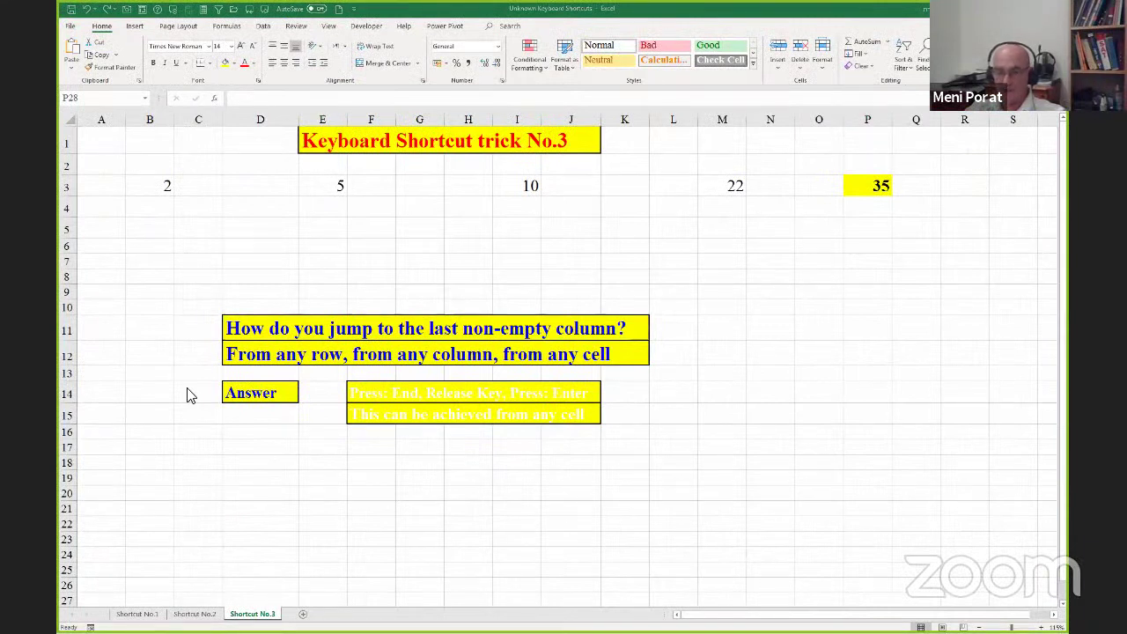
click(111, 230)
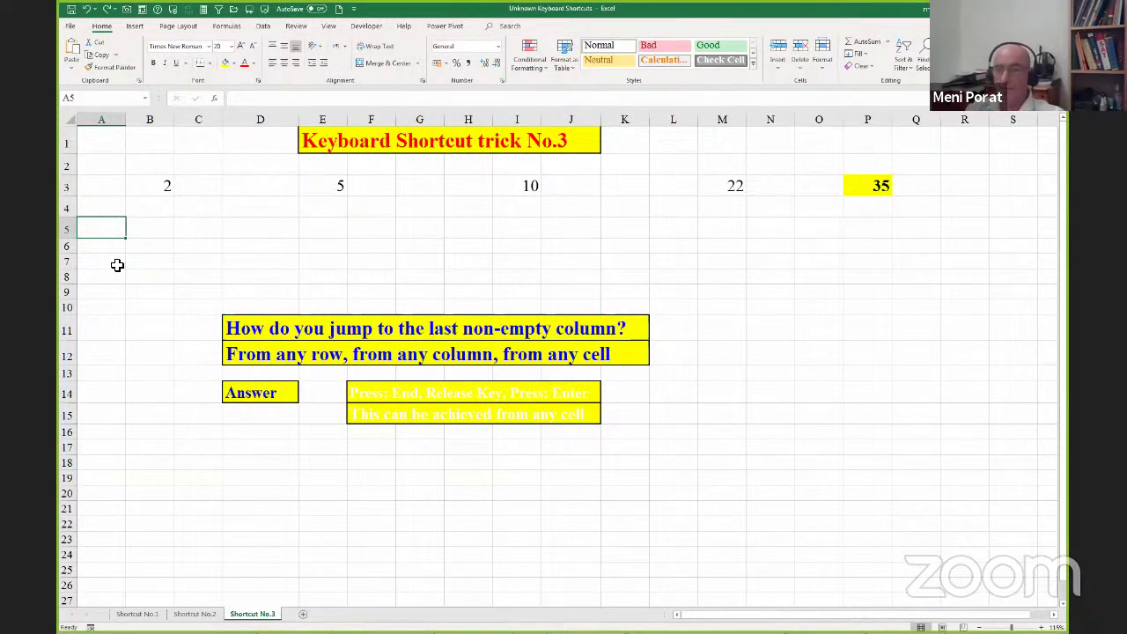
- Jump from F14 and B6 to the last filled column P, then return to PowerPoint
click(362, 394)
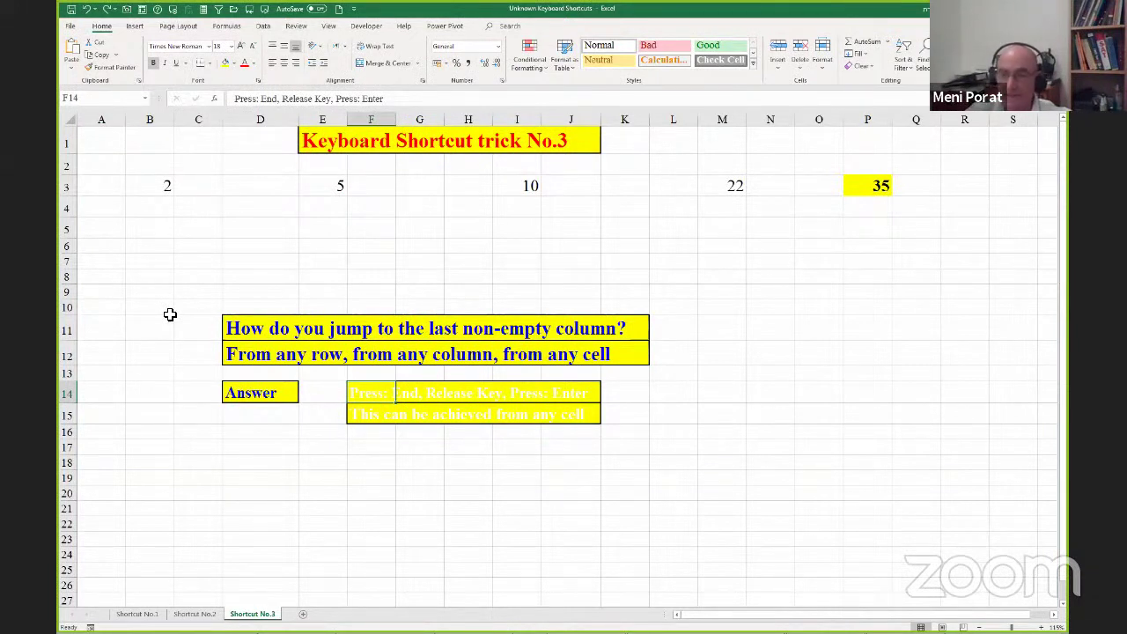
key(End)
key(Return)
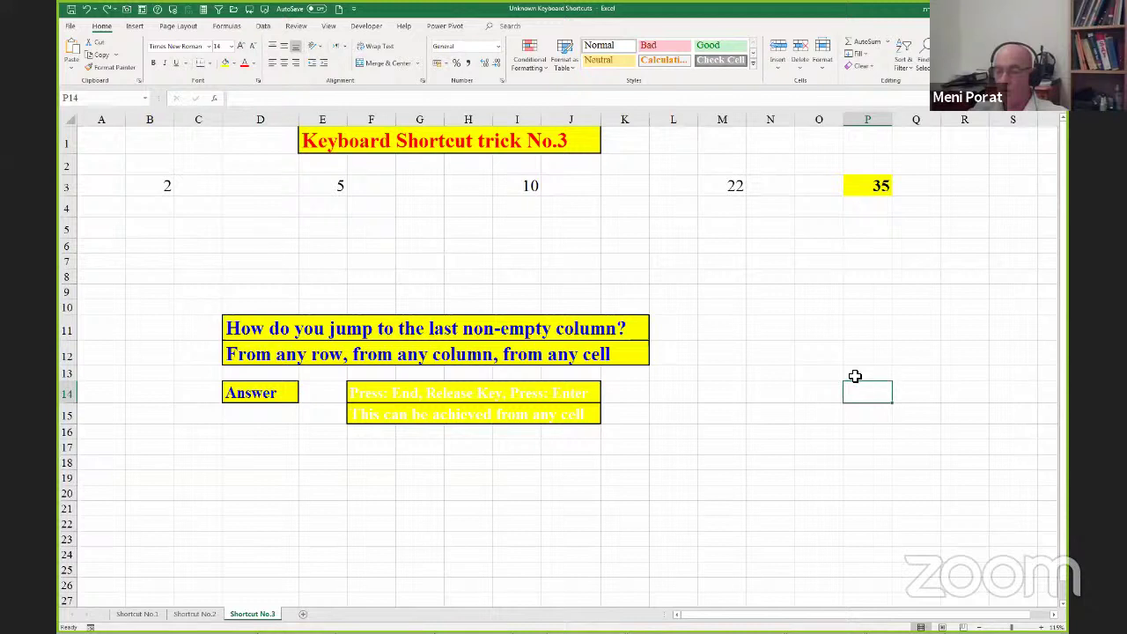
click(156, 252)
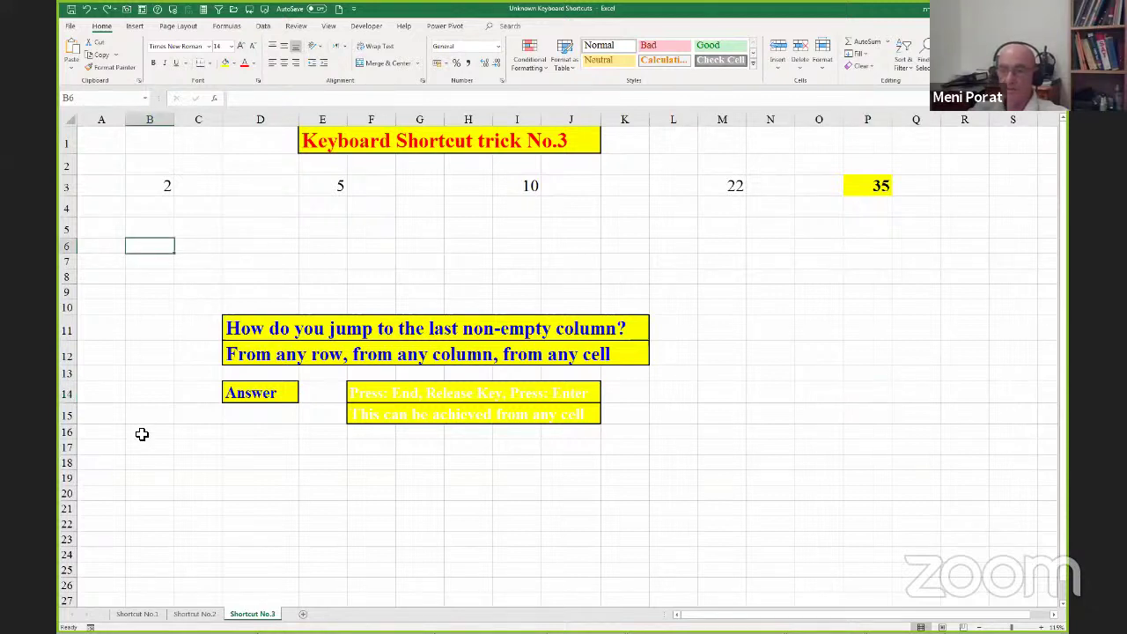
key(End)
key(Return)
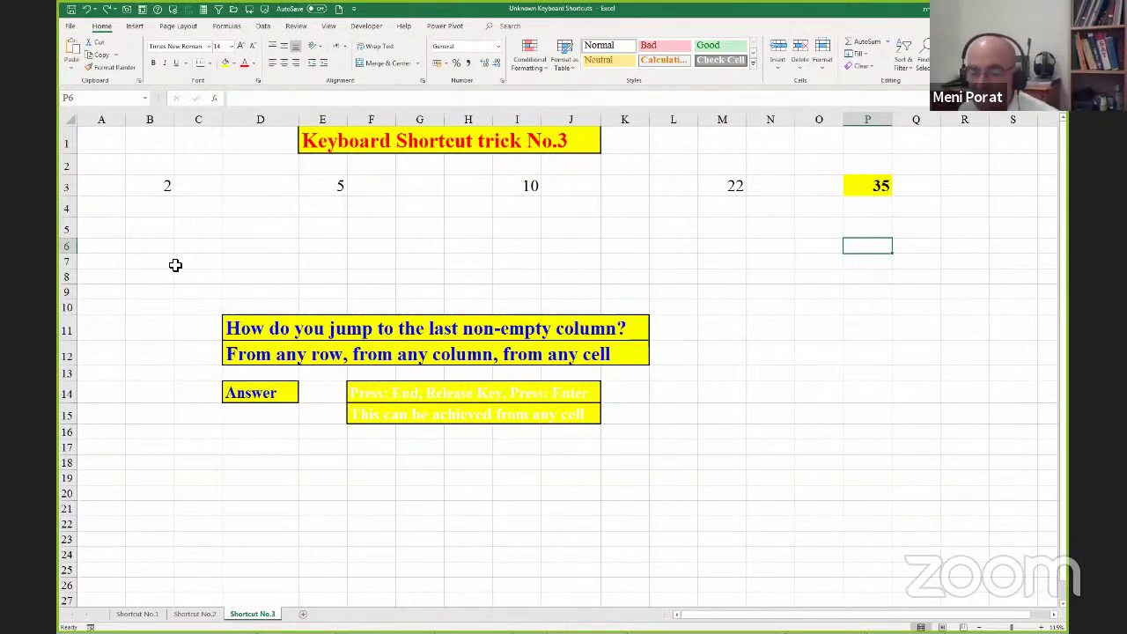
key(alt+Tab)
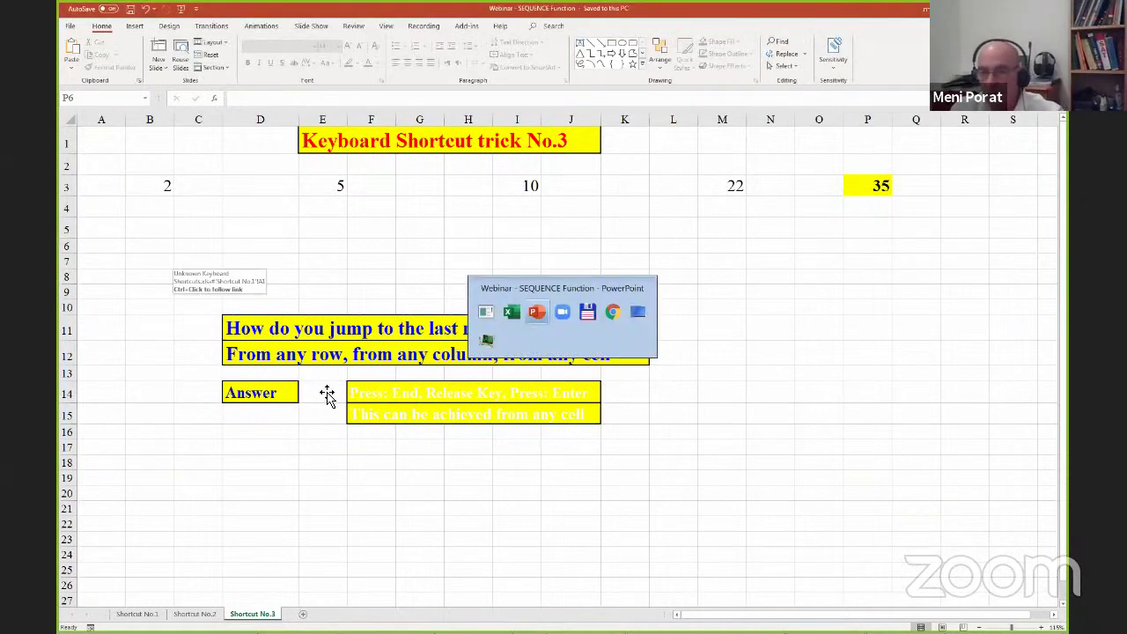
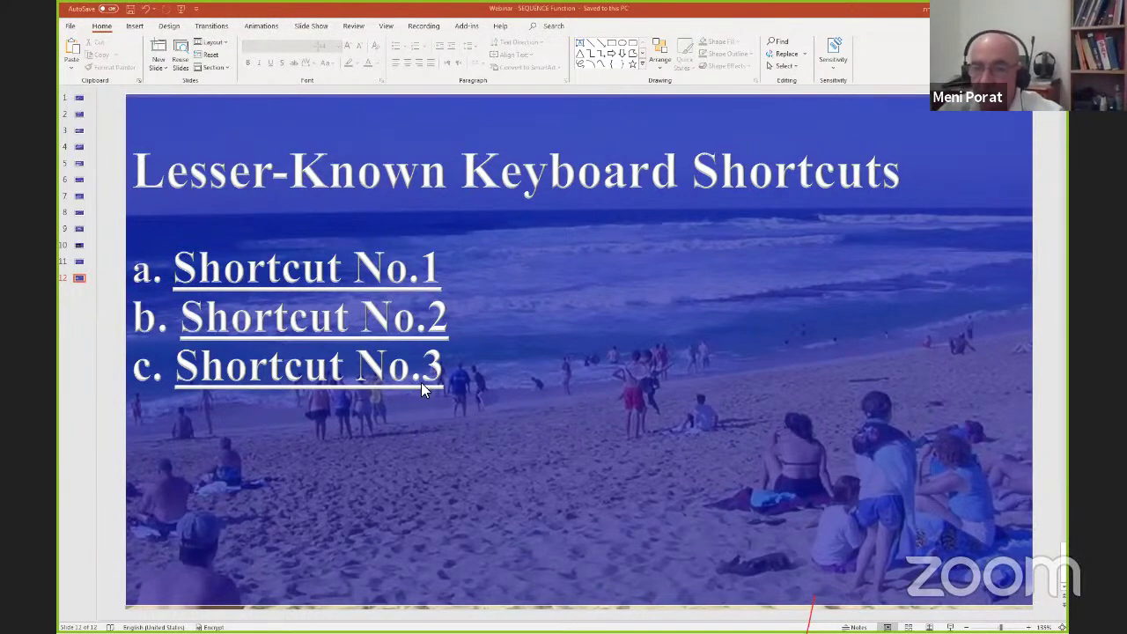
- Scroll through the deck to bring up the POWER QUERY JOINS – London Excel Meetup title slide
scroll(289, 295, up, 2)
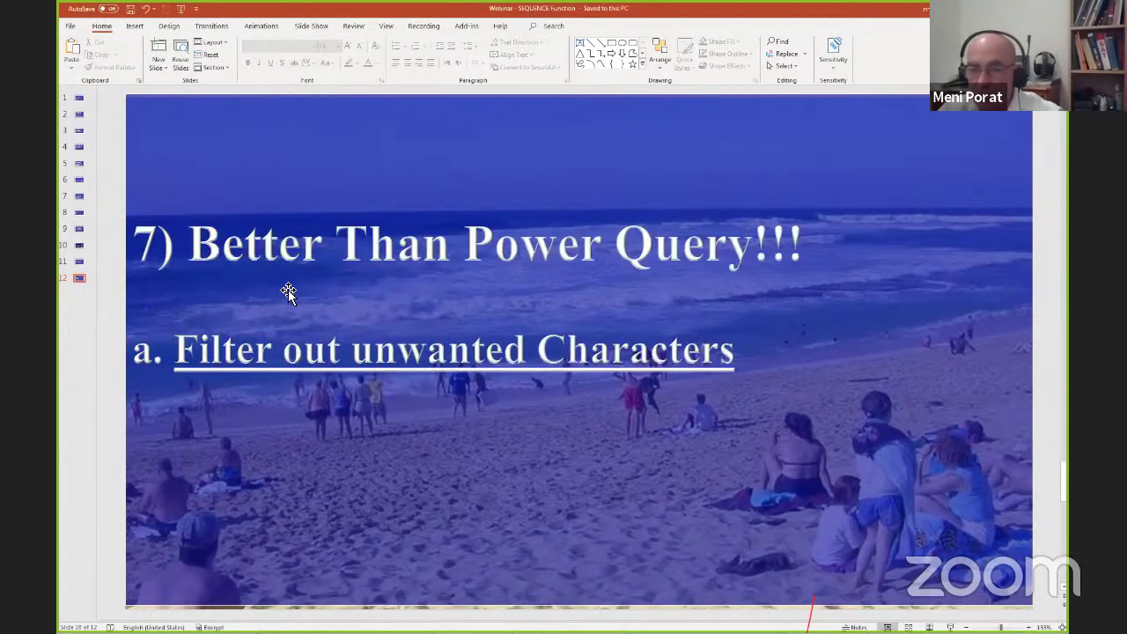
scroll(247, 280, down, 1)
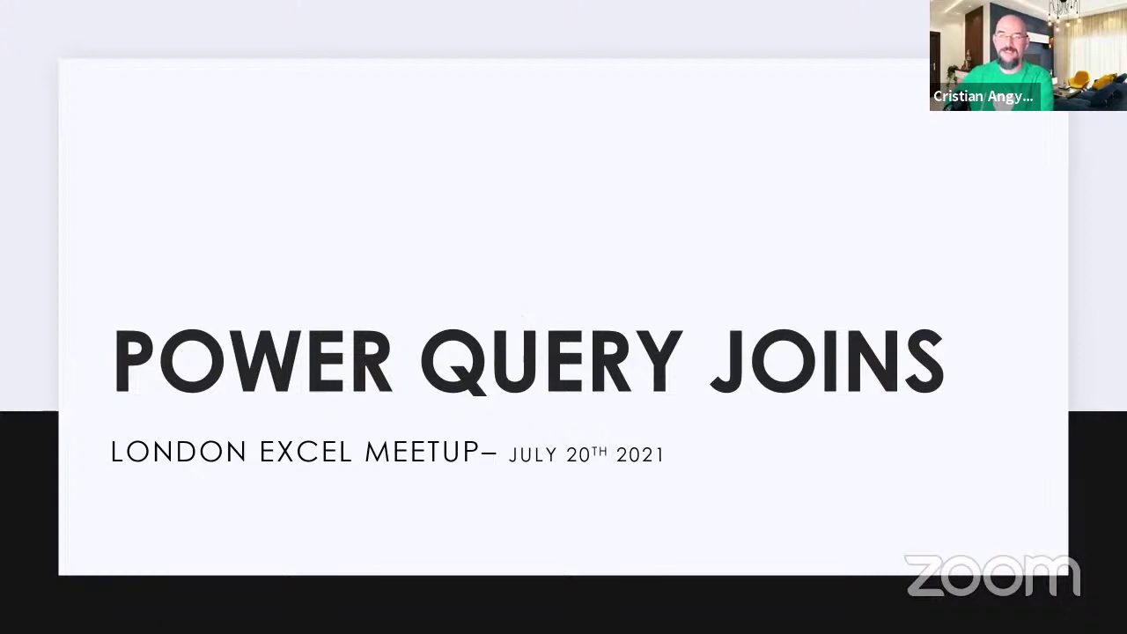
- Advance the slideshow to the About me slide listing certifications and credential badges
key(Right)
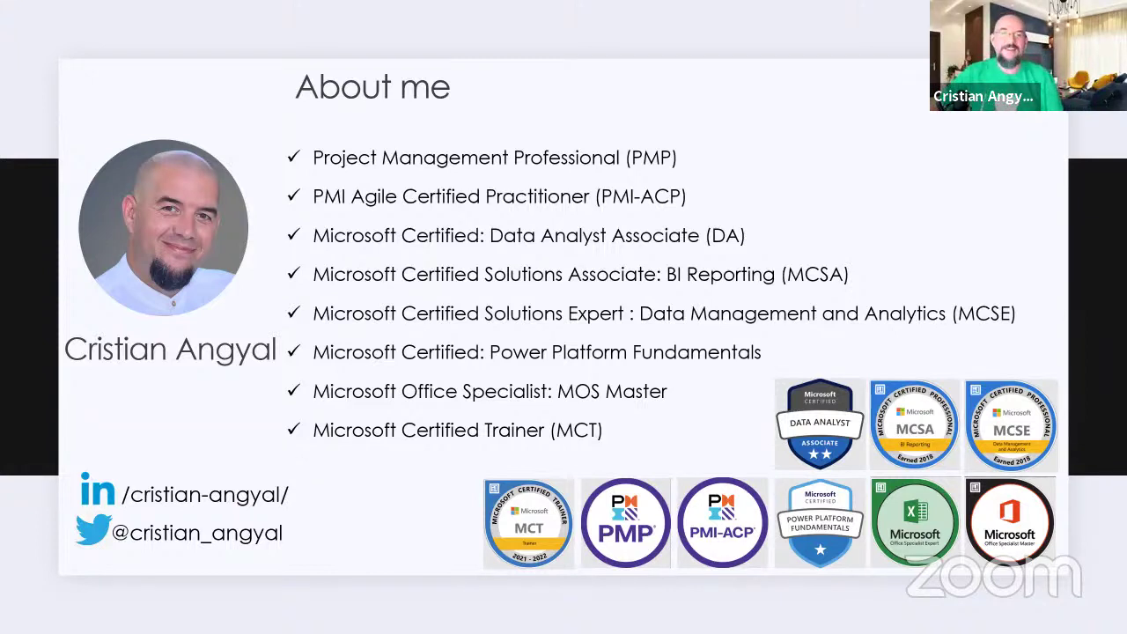
key(Right)
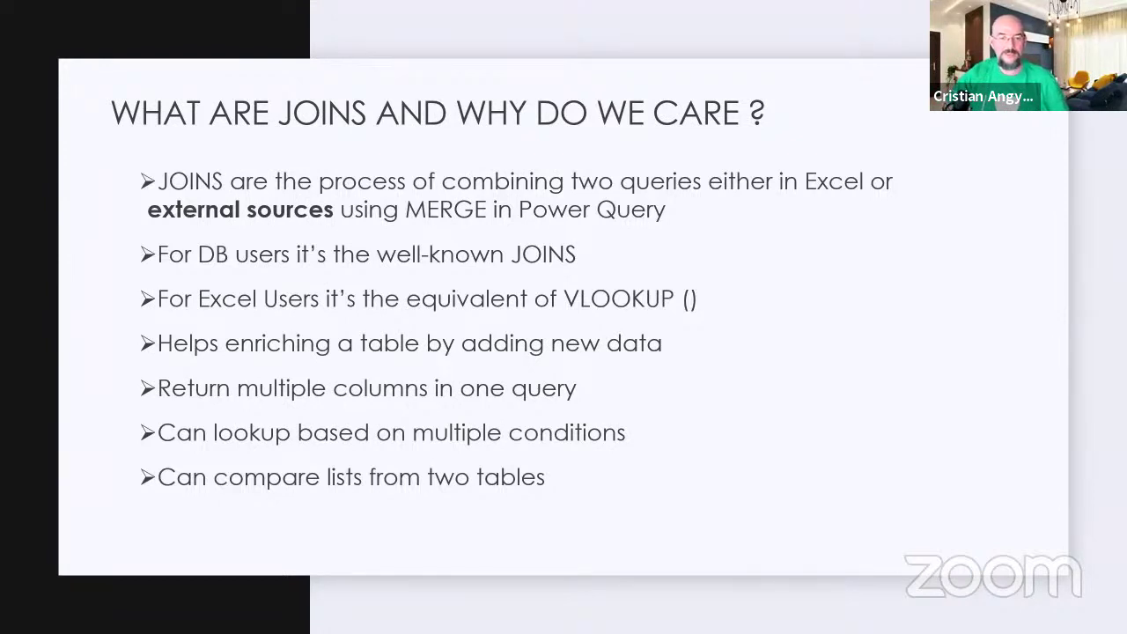
- Advance to the merge queries slide labeling TOP = LEFT TABLE and BOT = RIGHT TABLE
key(Right)
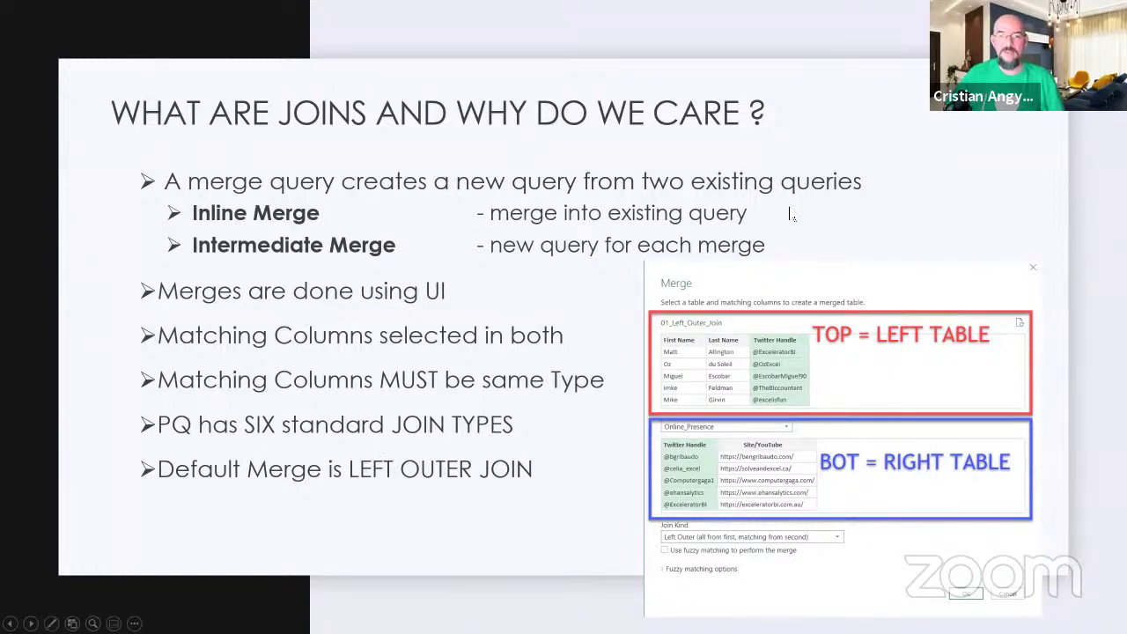
- Peek ahead and back, then advance to the PQ JOIN TYPES slide defining each join kind
key(Right)
key(Left)
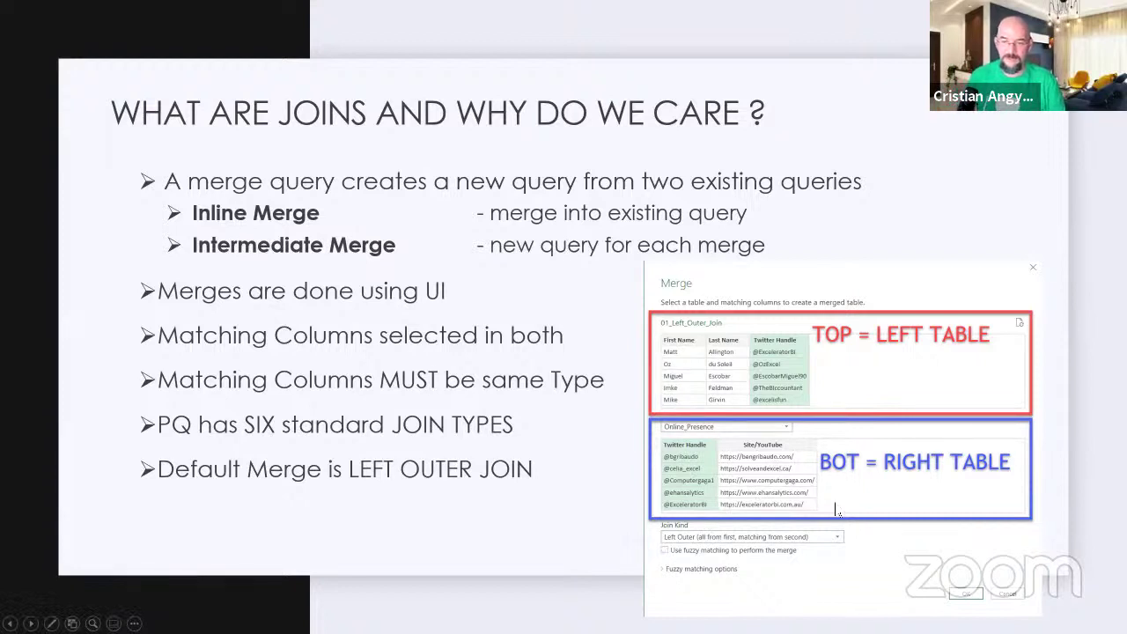
click(478, 371)
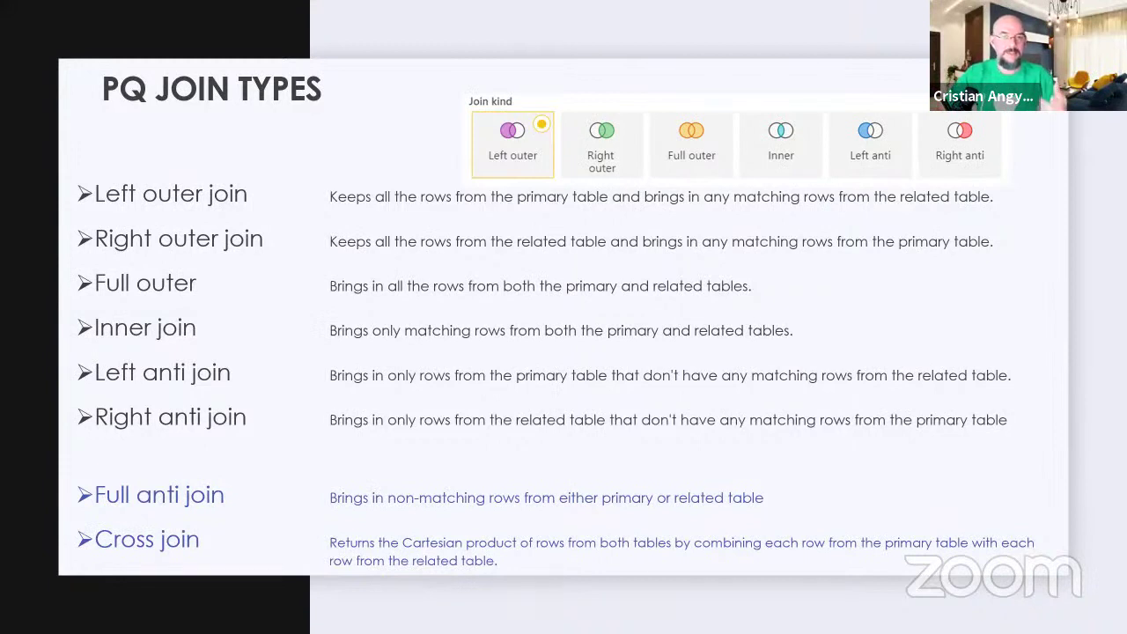
- Pass the DEMO slide and switch to the PQ Joins workbook's Masters List sheet in Excel
key(Right)
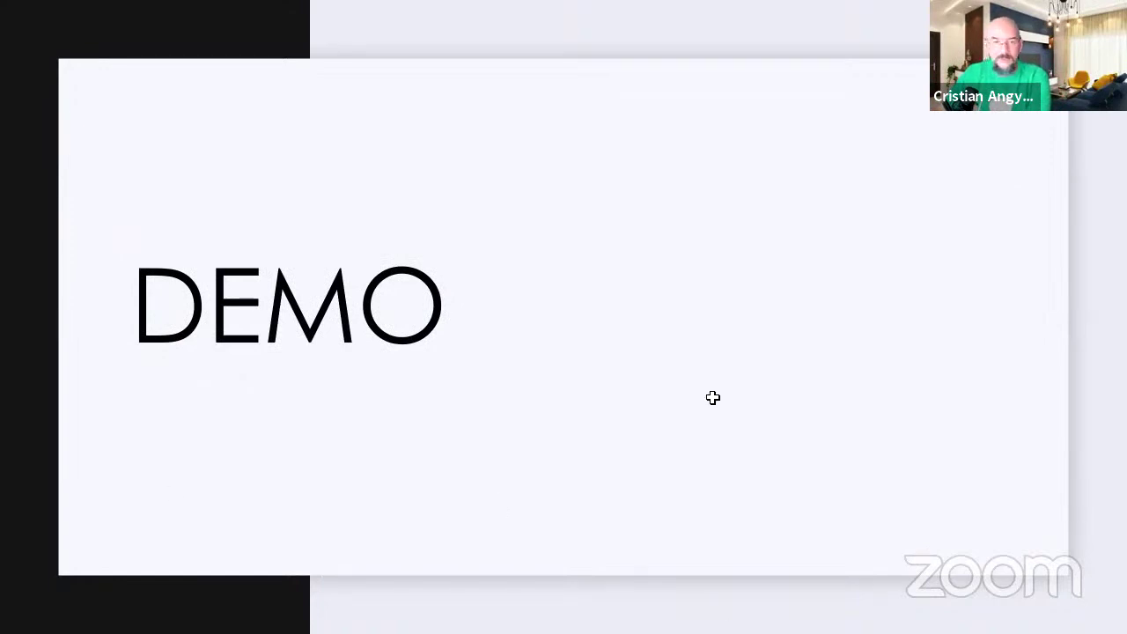
key(alt+Tab)
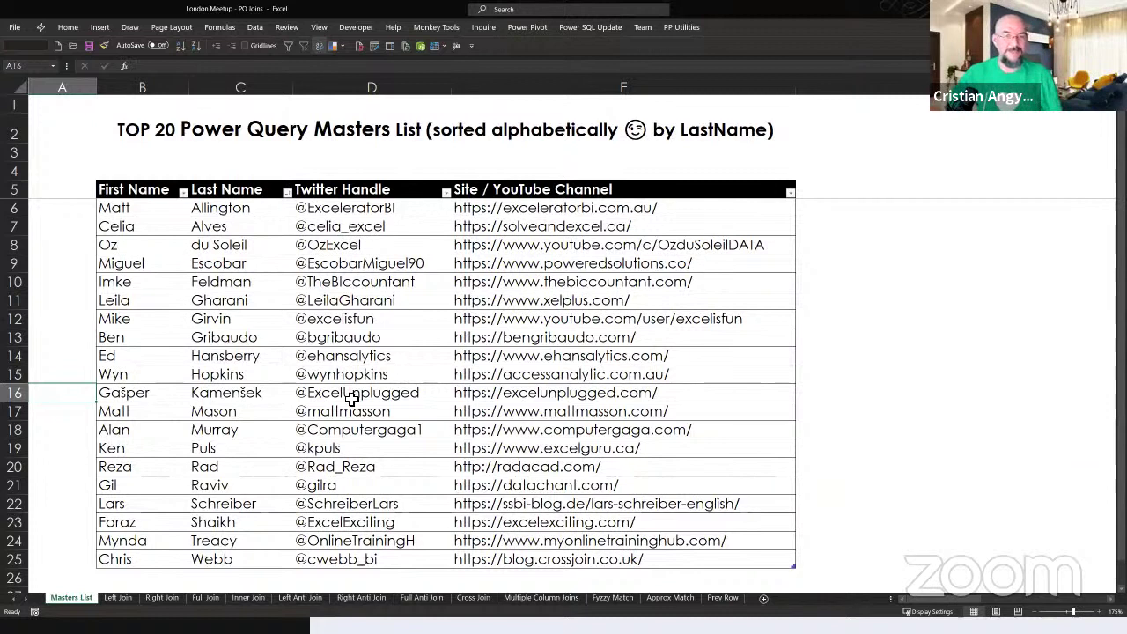
- Move between the Masters List and Left Join sheets, ending on Left Join
click(458, 138)
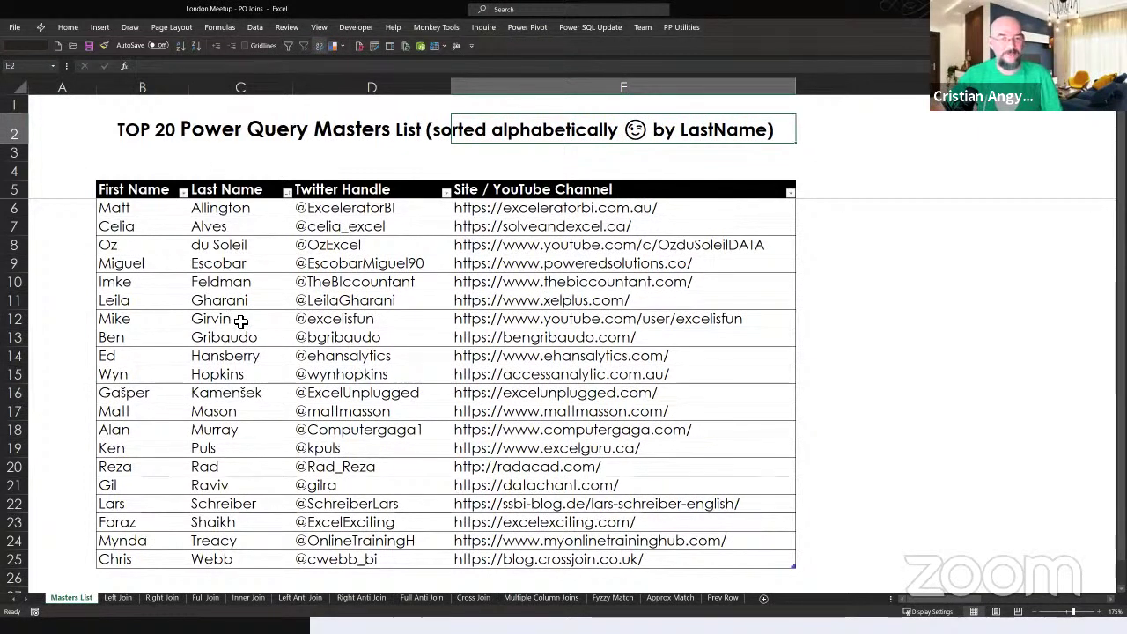
click(117, 597)
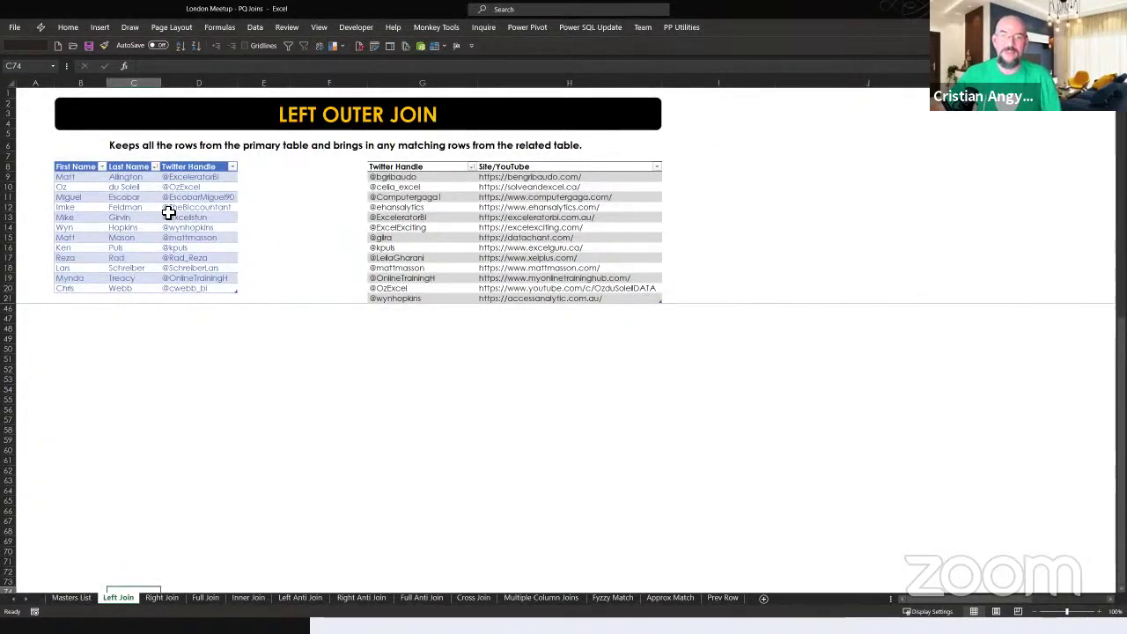
click(80, 596)
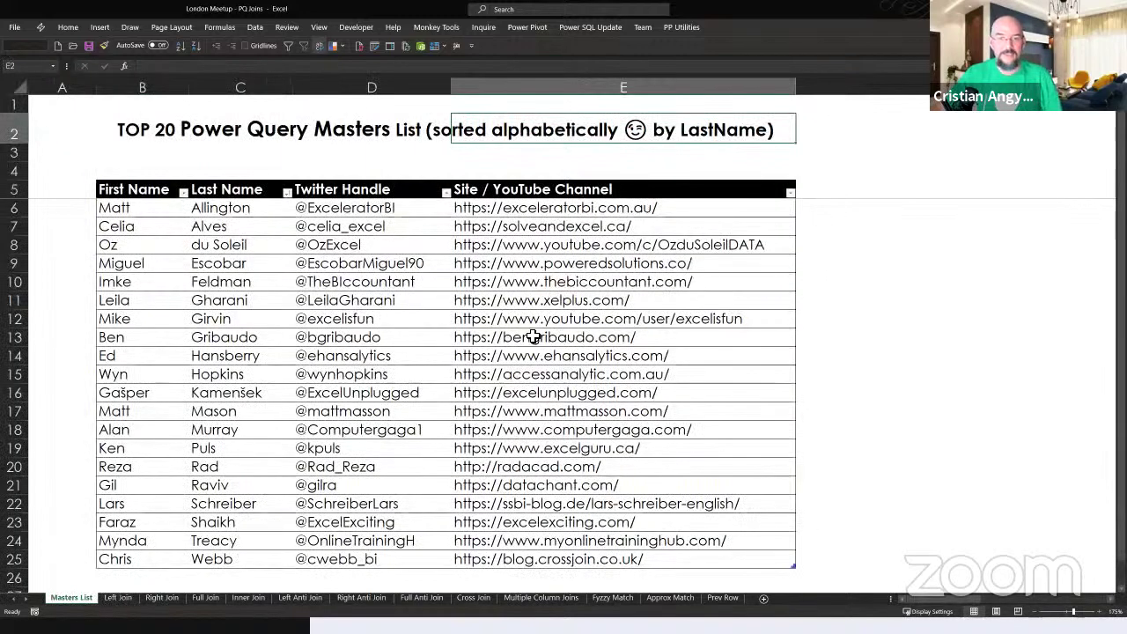
click(112, 597)
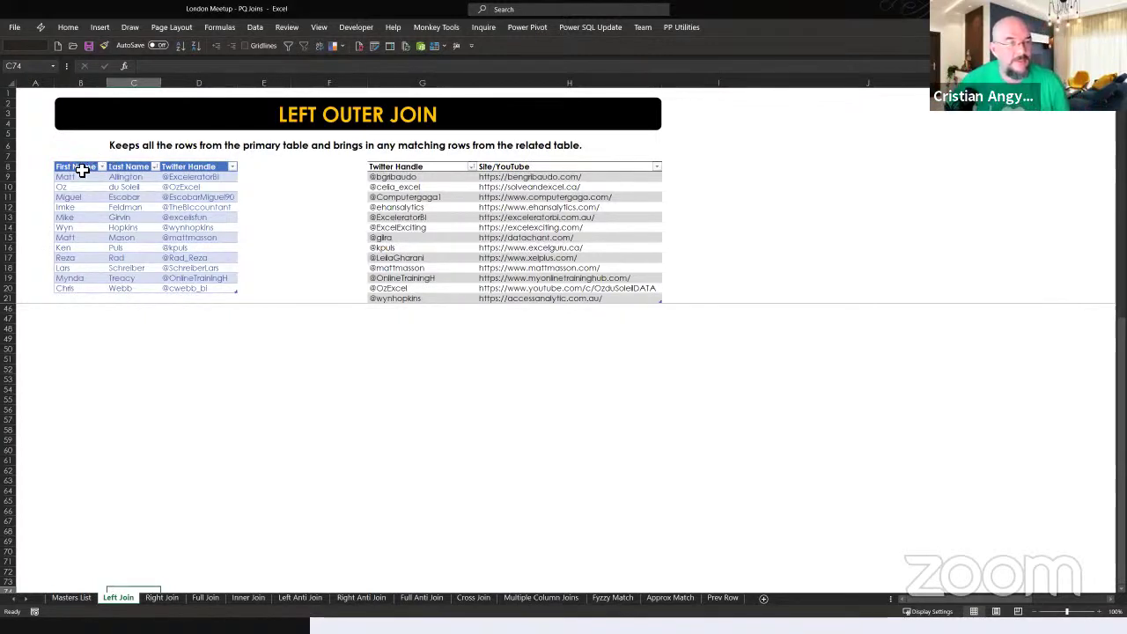
- Select cells in the names and websites tables, then show the Queries & Connections pane
drag(82, 170, 176, 237)
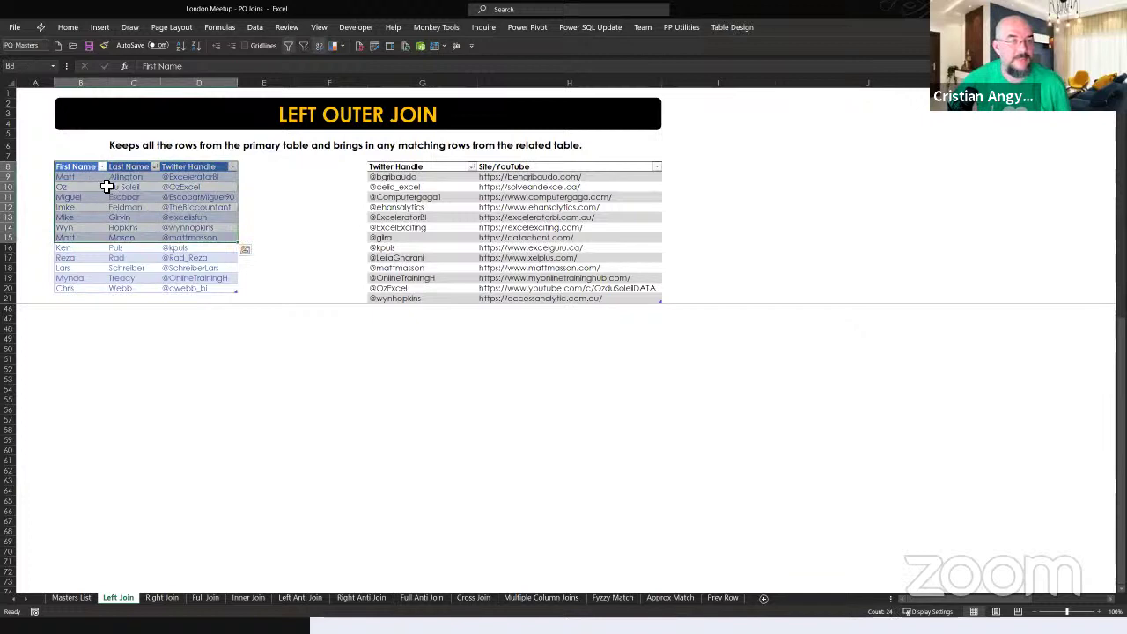
click(151, 184)
click(168, 181)
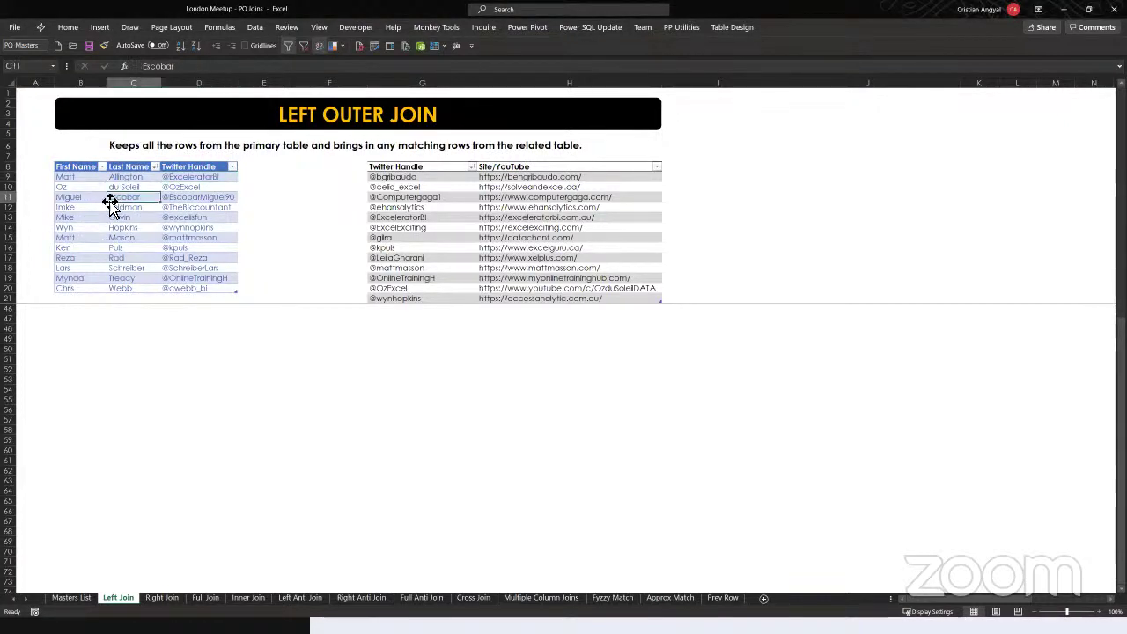
click(459, 206)
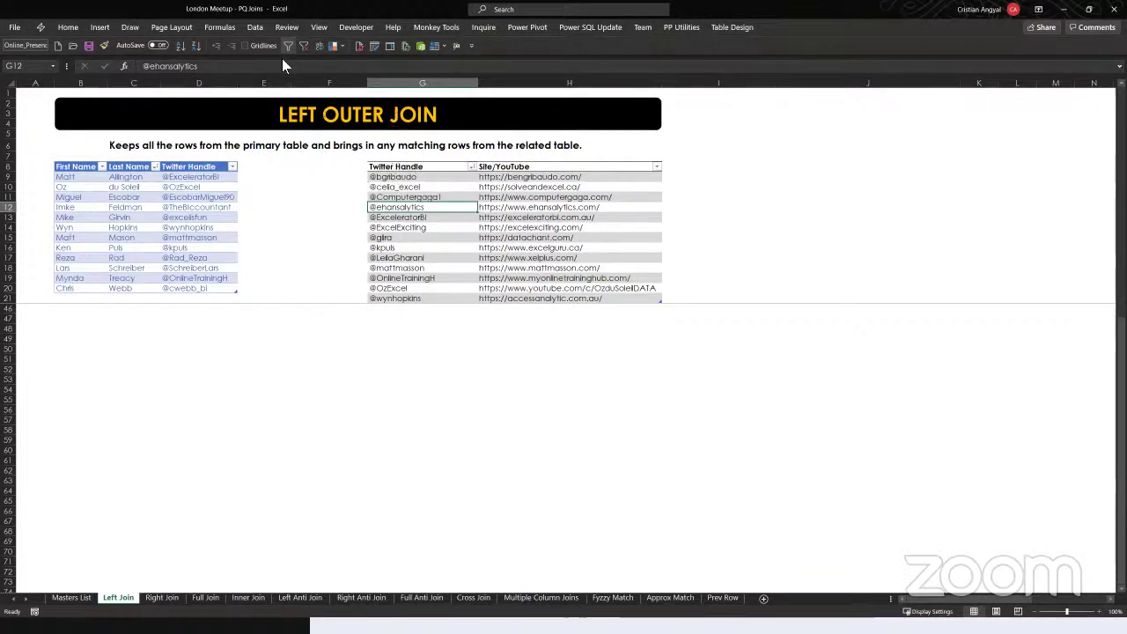
click(390, 49)
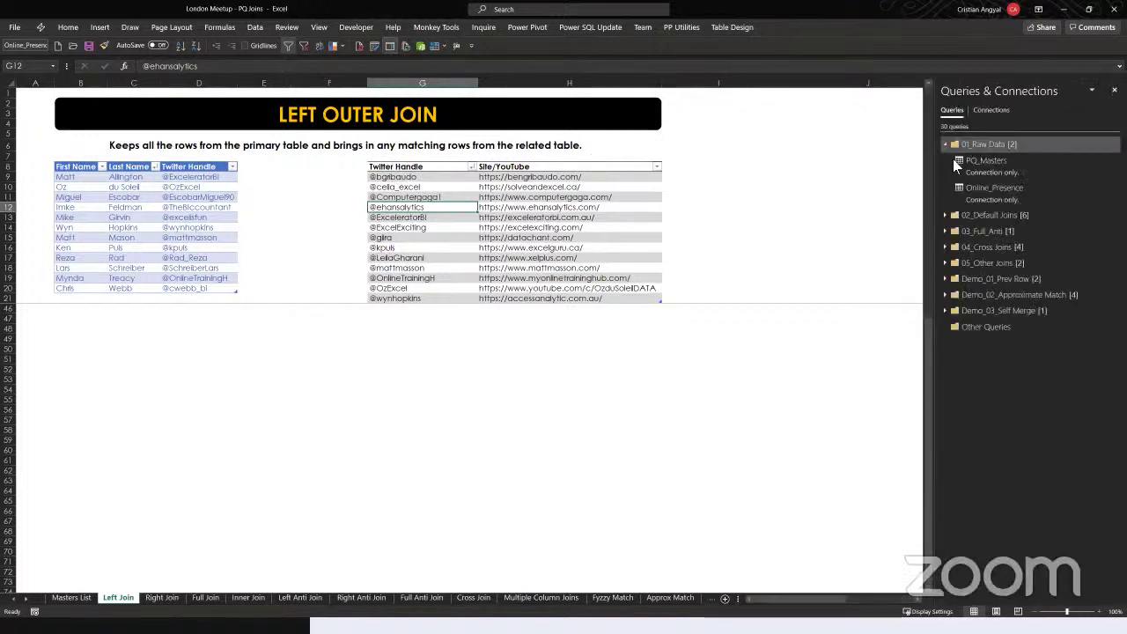
- Load the First Name / Last Name / Twitter Handle table into Power Query as PQ_Masters (2) using From Table/Range
click(967, 160)
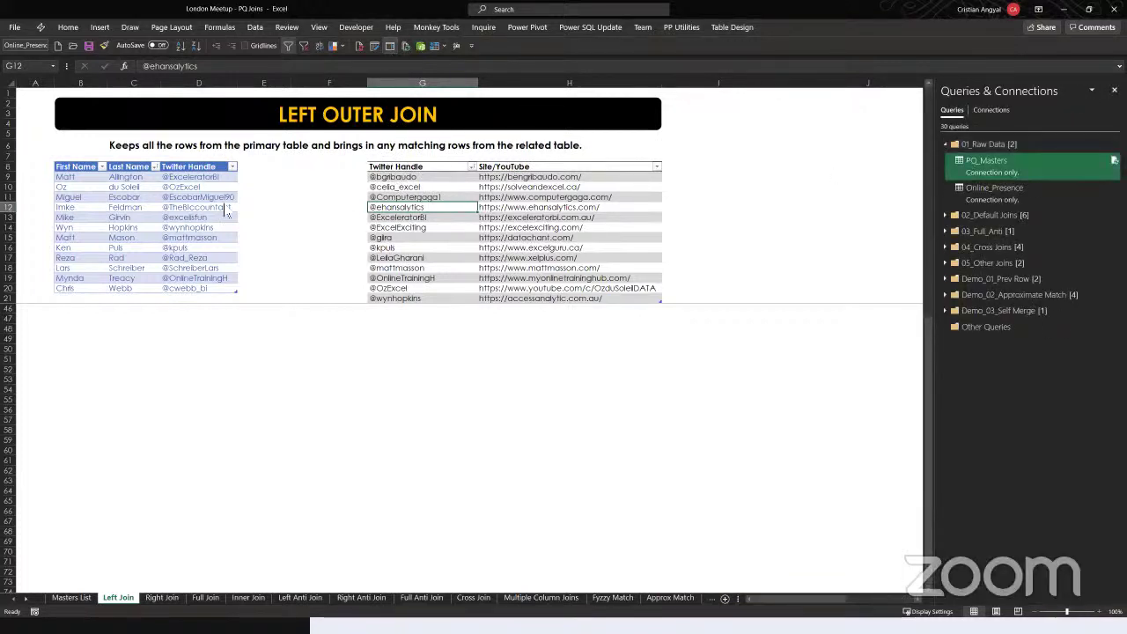
right_click(186, 199)
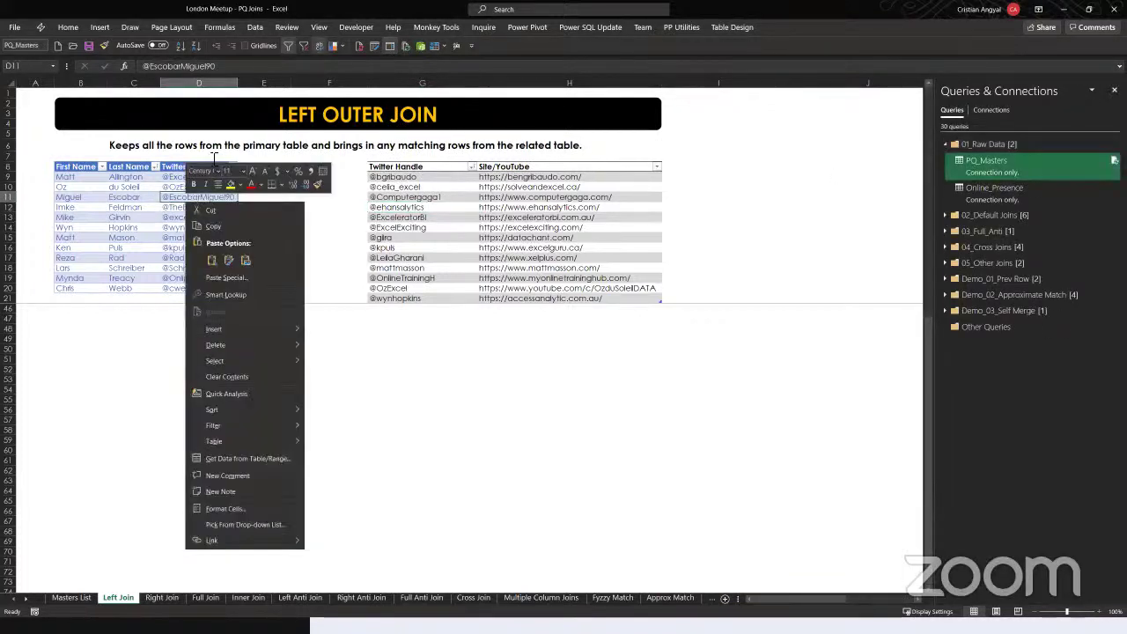
click(255, 30)
click(255, 30)
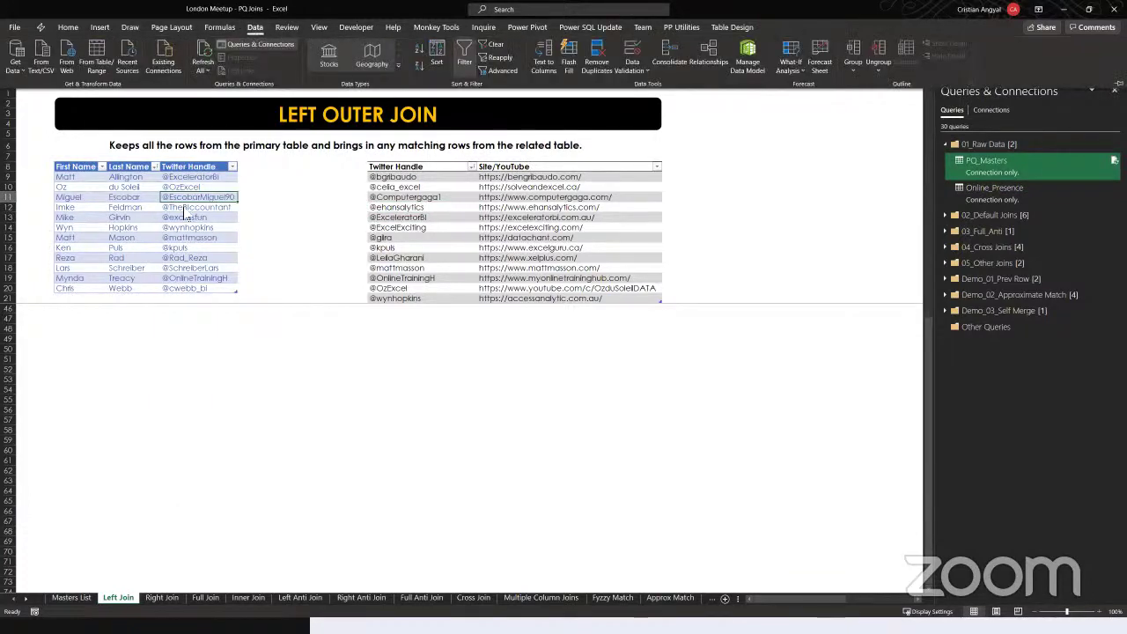
click(259, 32)
click(257, 30)
click(141, 90)
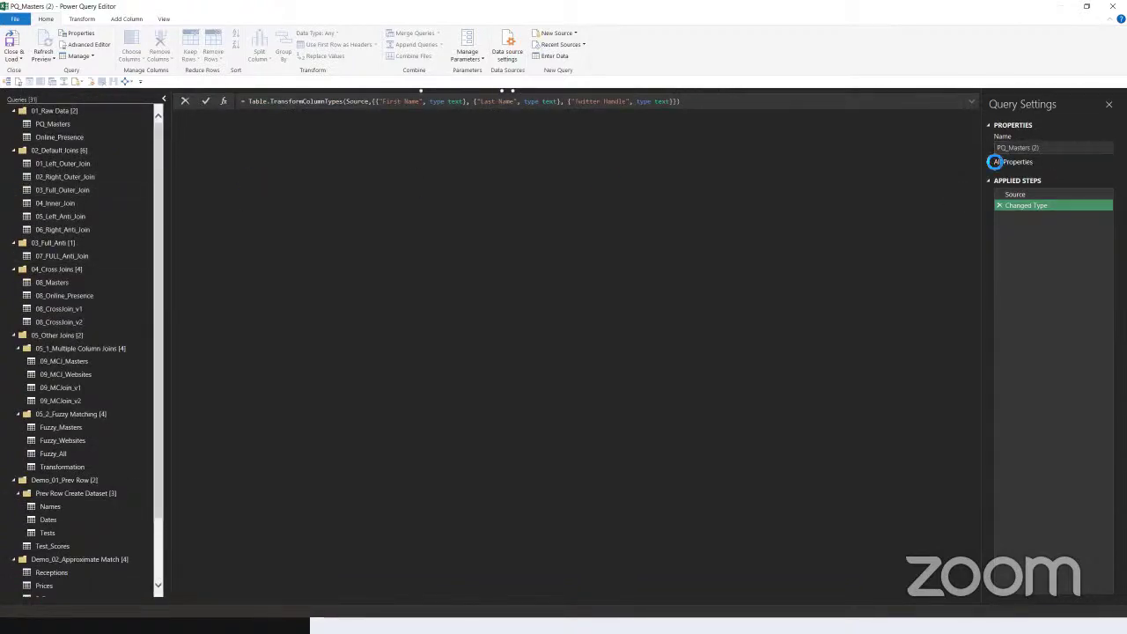
- Collapse the 02_Default Joins group and delete the duplicate PQ_Masters (2) query
click(66, 127)
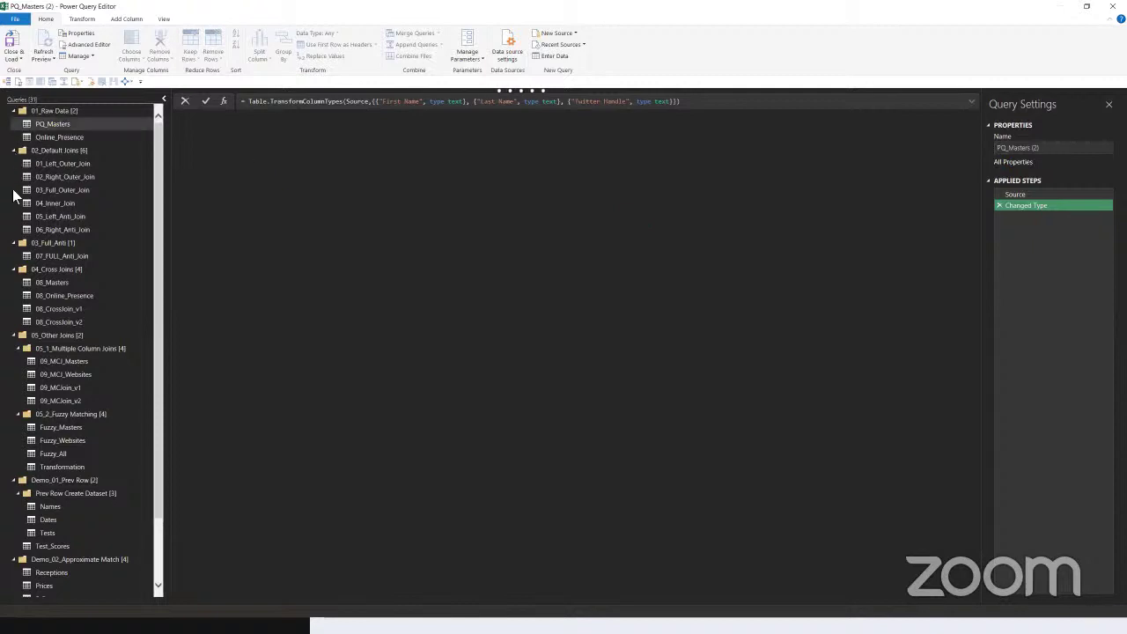
click(14, 152)
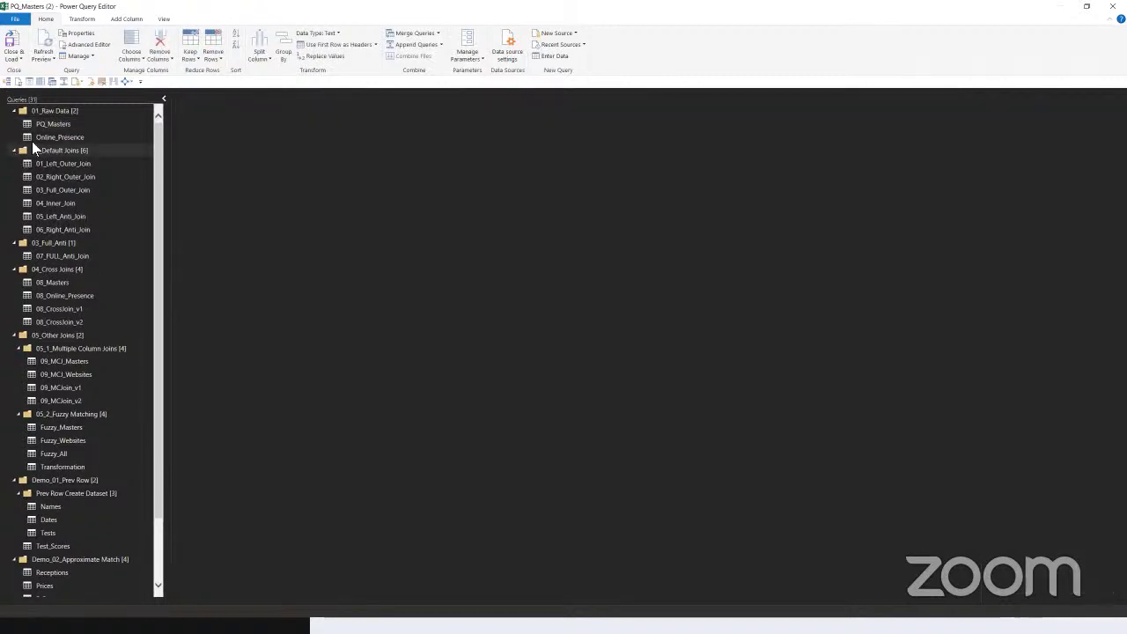
click(85, 131)
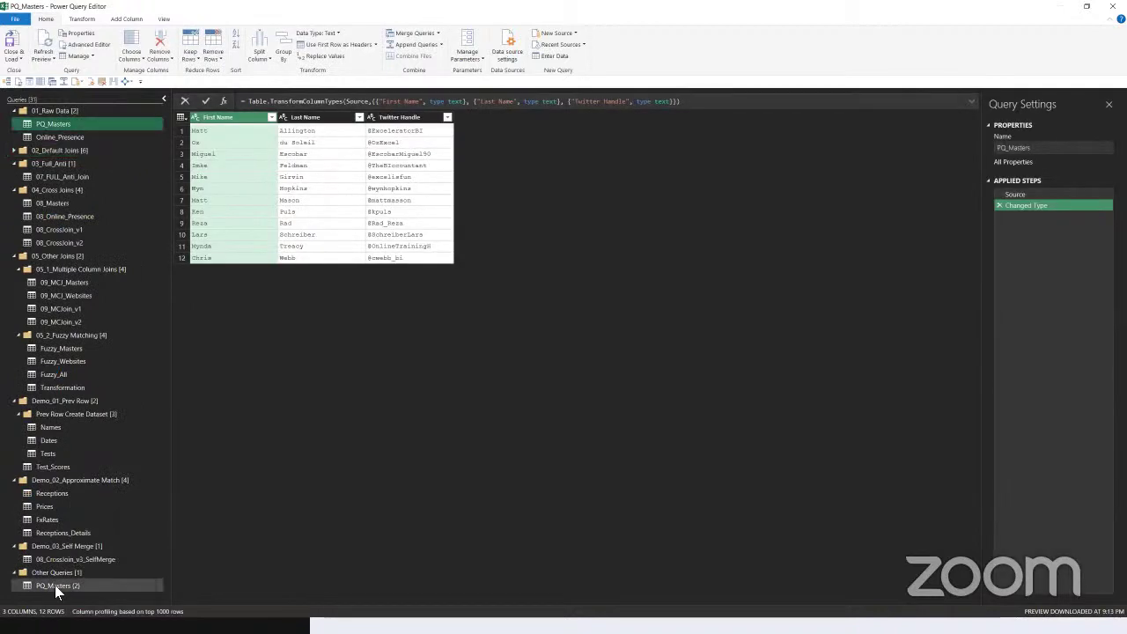
right_click(56, 584)
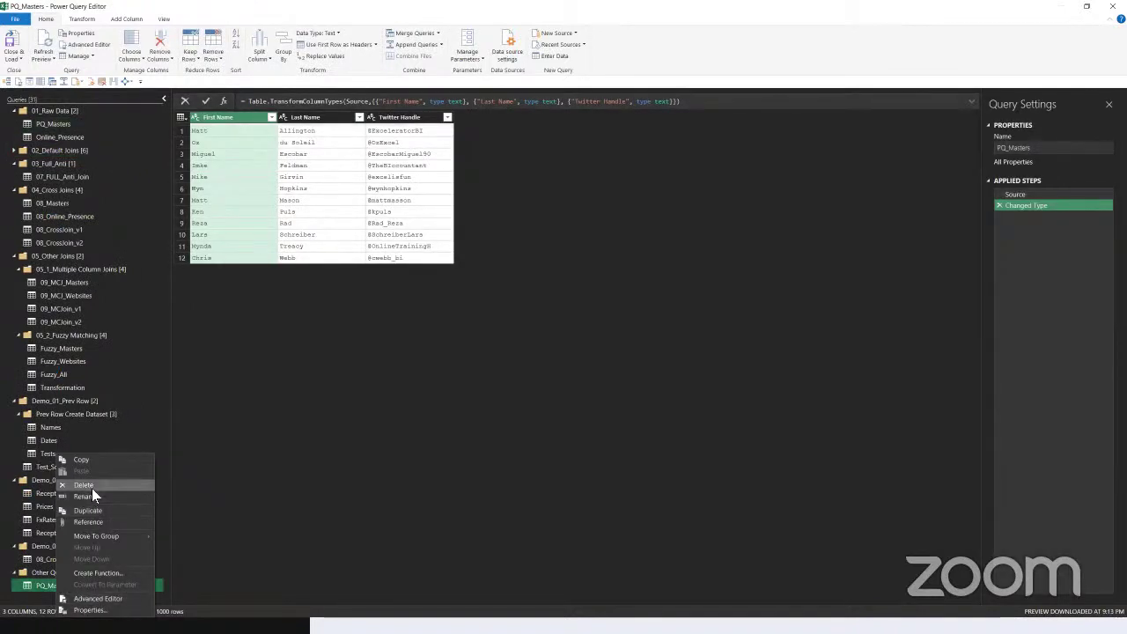
key(Escape)
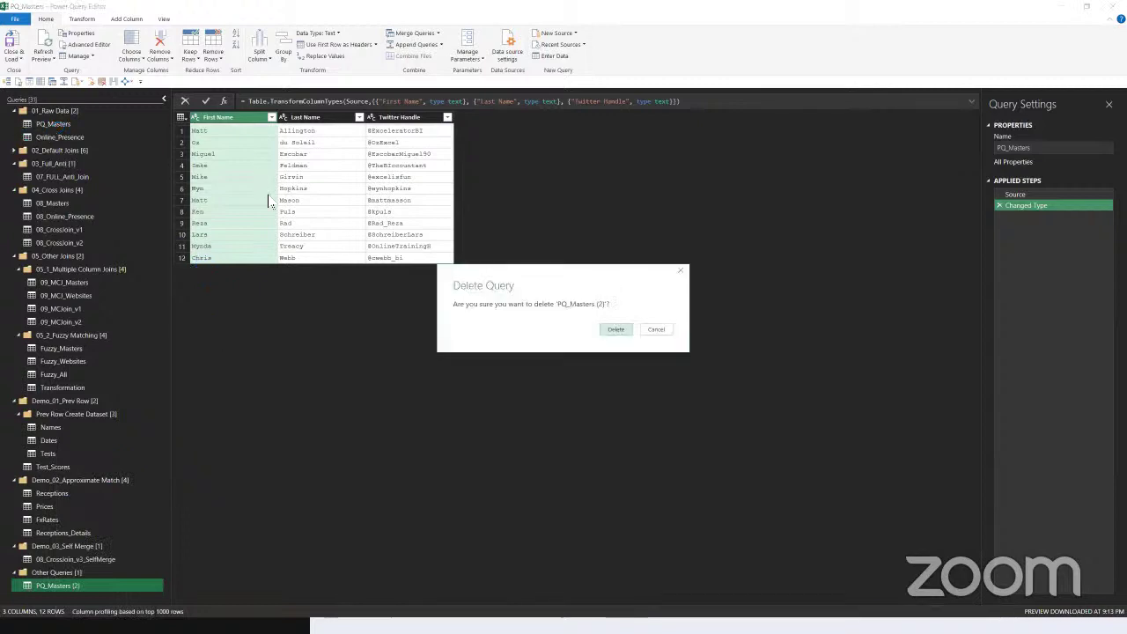
click(602, 332)
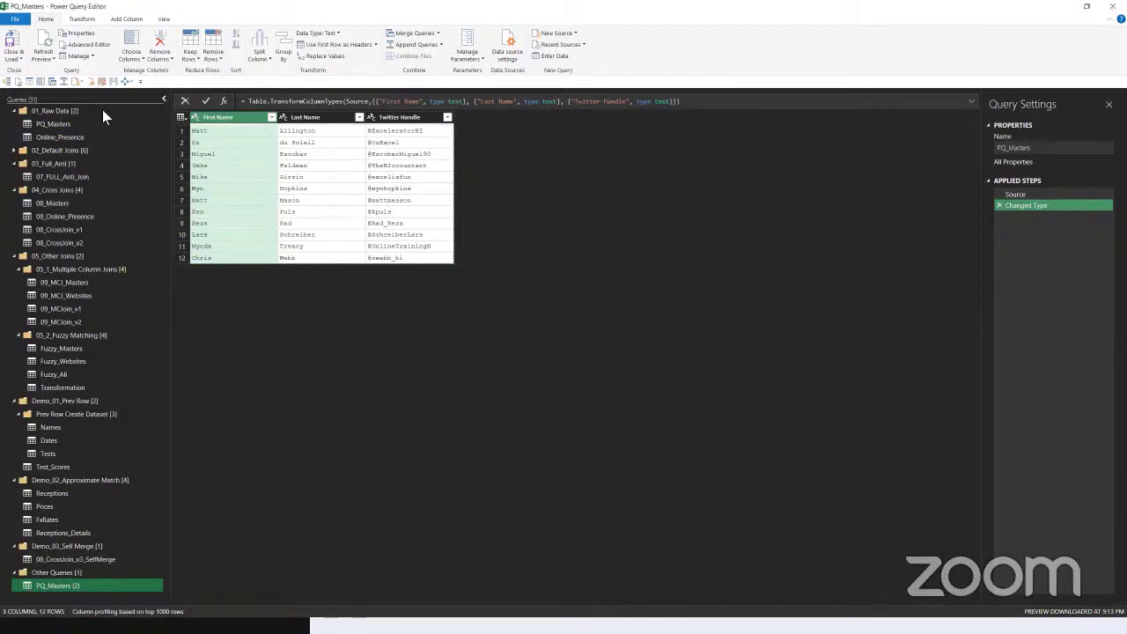
- Select the original PQ_Masters query and zoom the editor in two steps
click(53, 123)
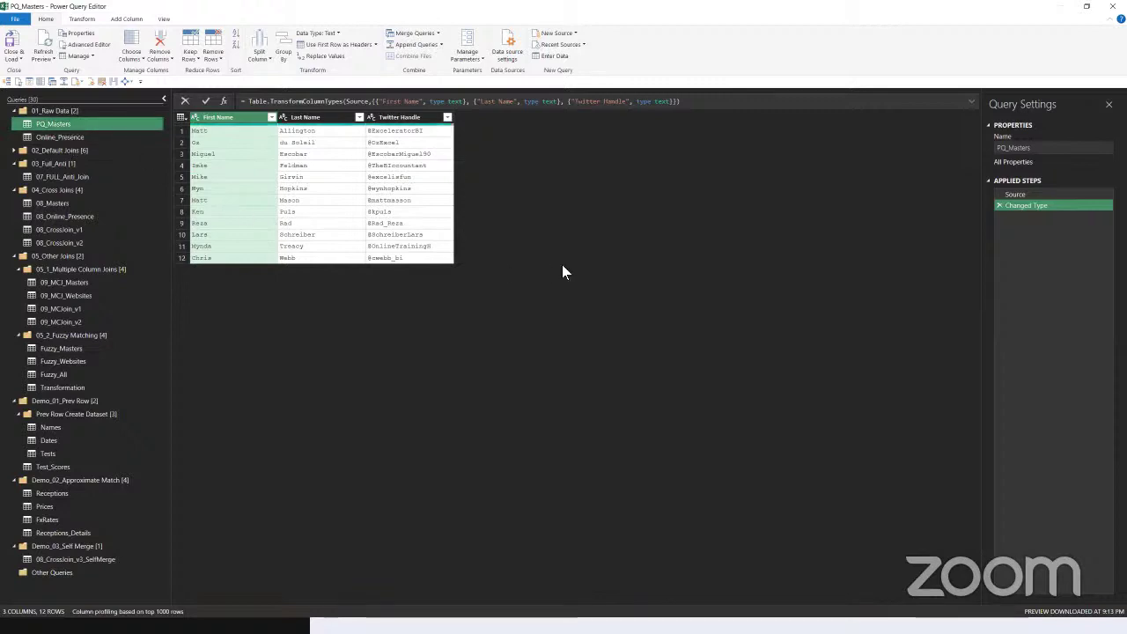
key(ctrl+plus)
key(ctrl+plus)
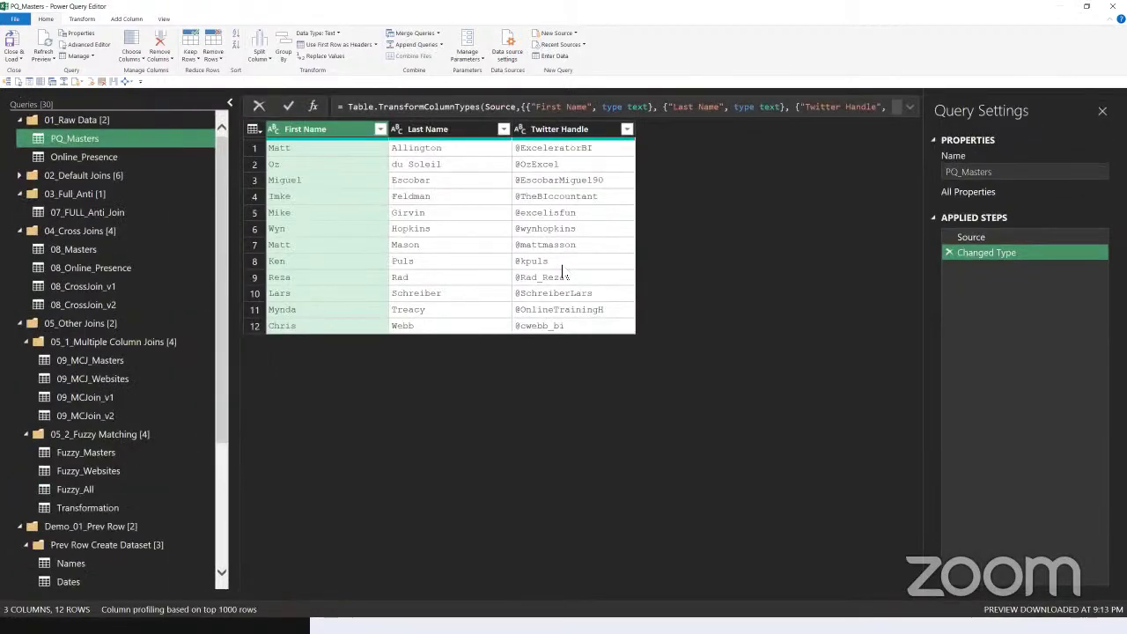
key(ctrl+plus)
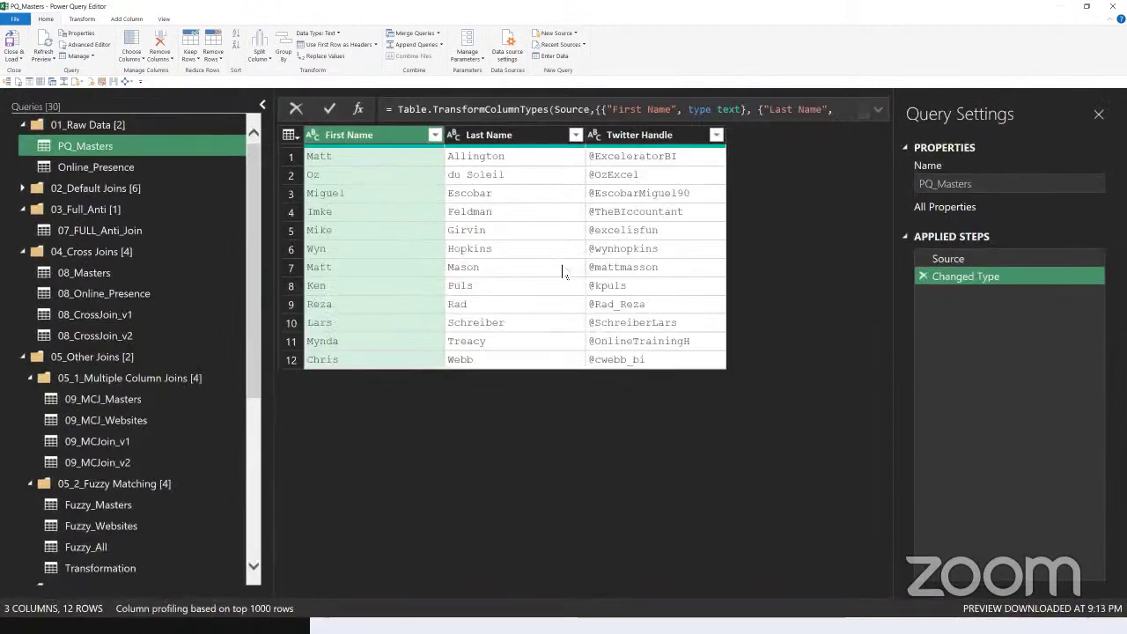
key(ctrl+minus)
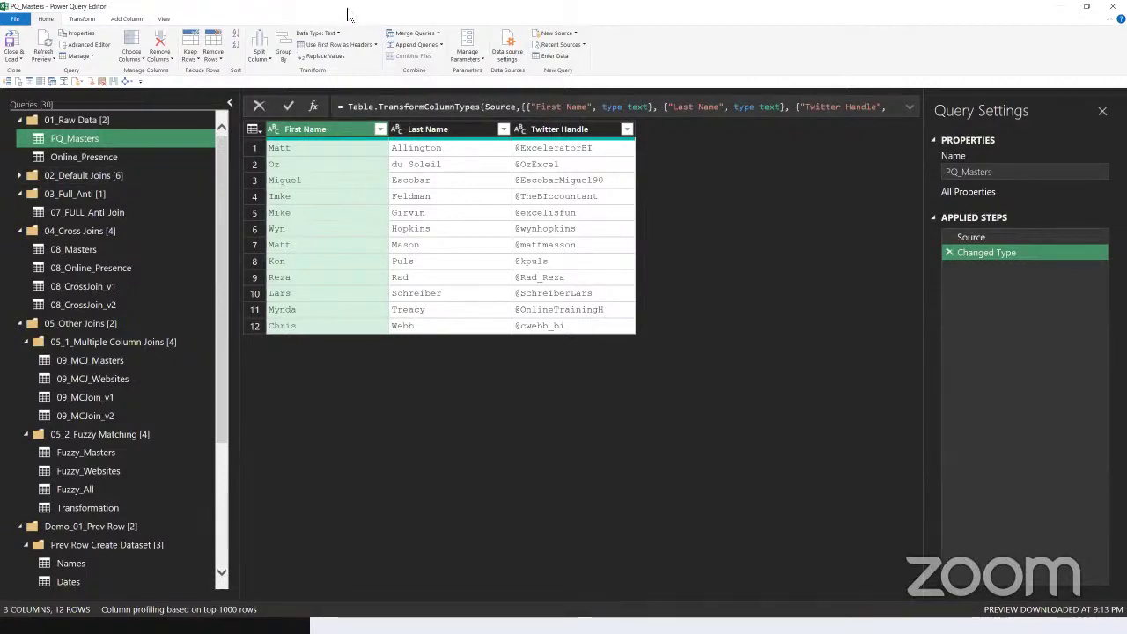
key(super+Down)
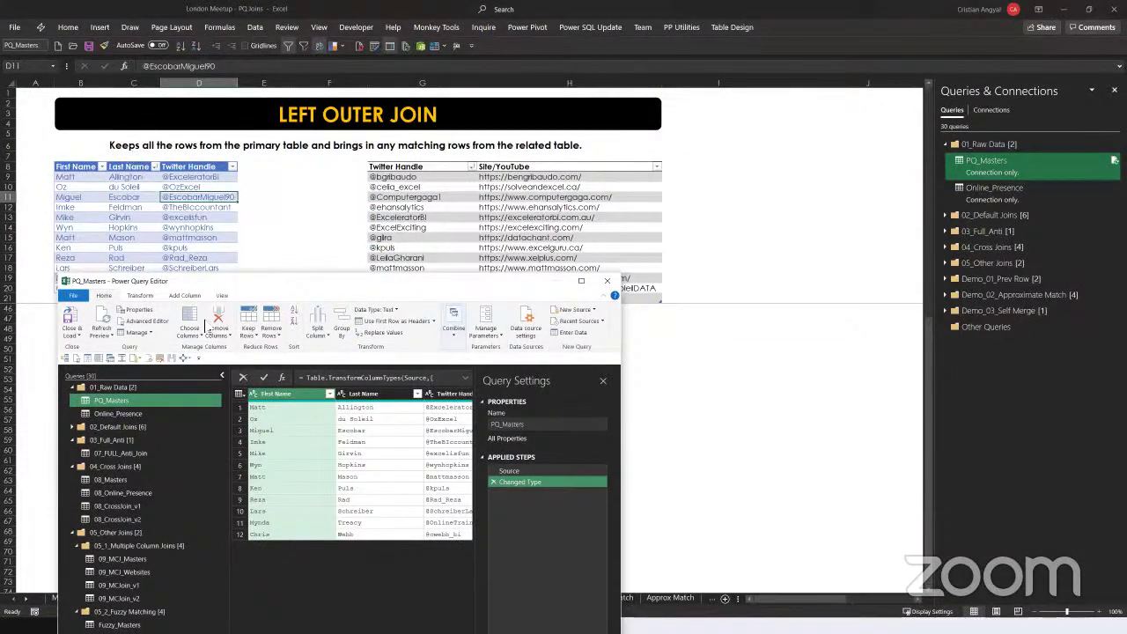
drag(310, 94, 310, 91)
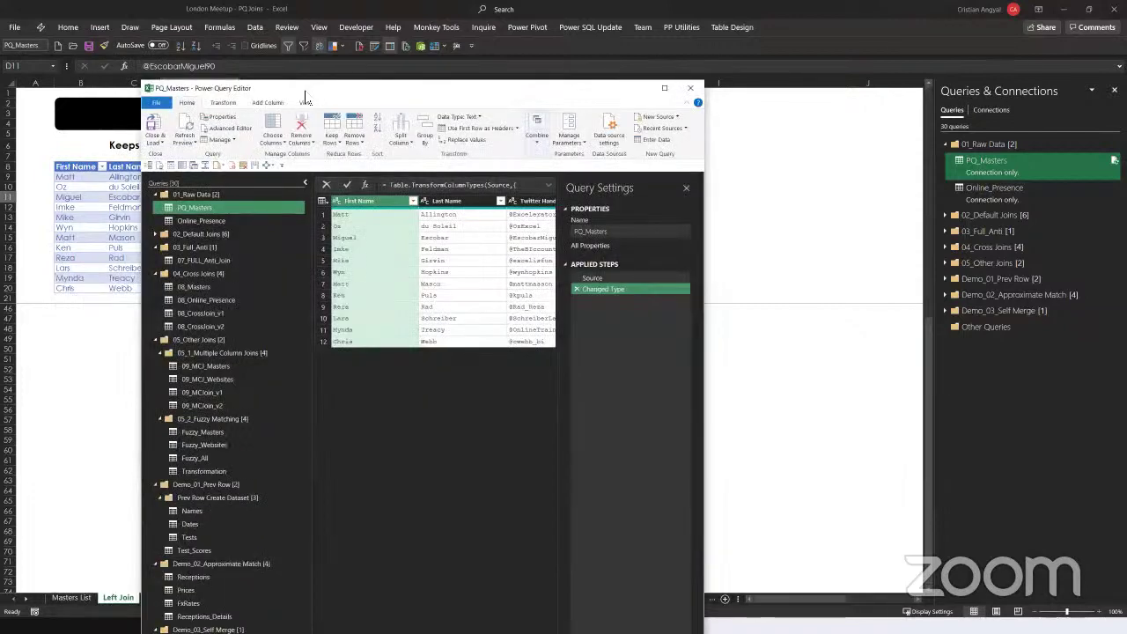
double_click(305, 95)
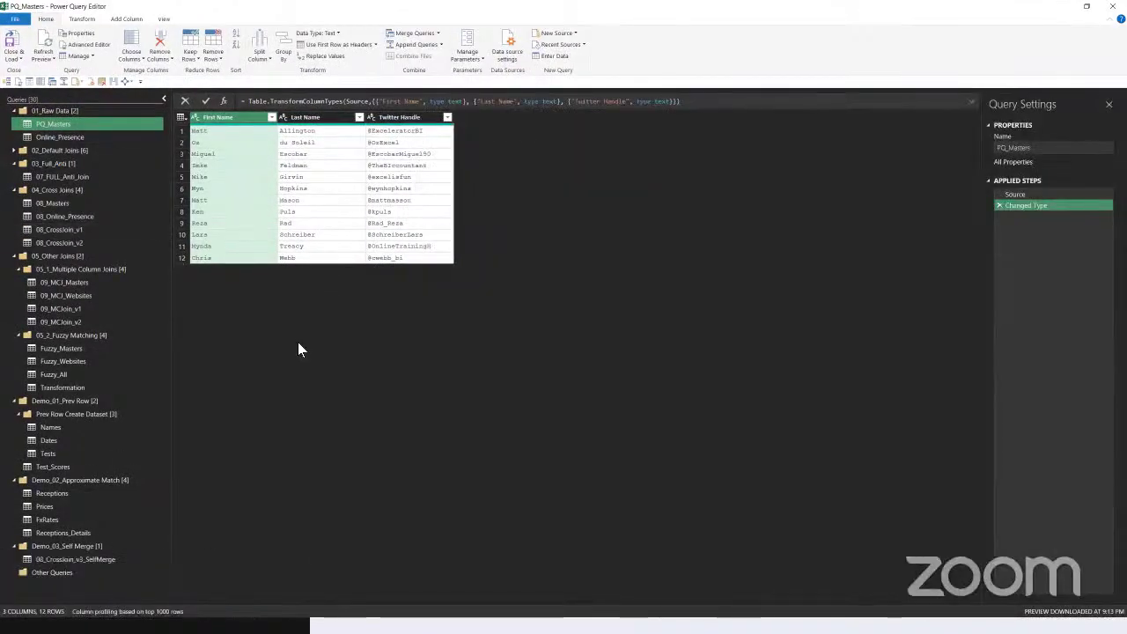
key(ctrl+shift+equal)
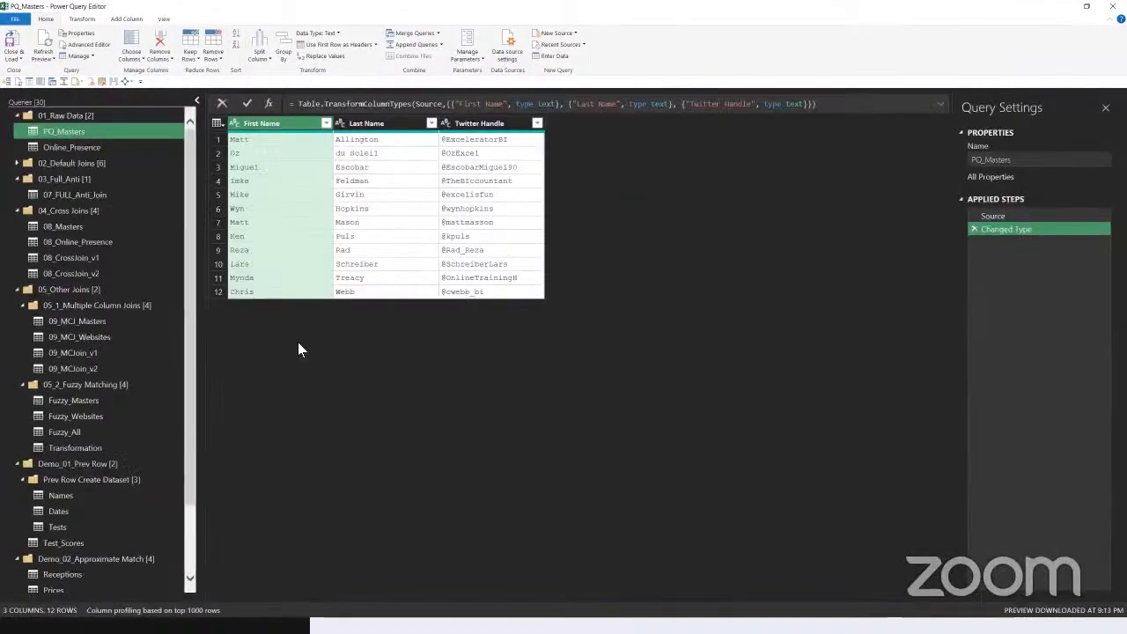
key(ctrl+shift+equal)
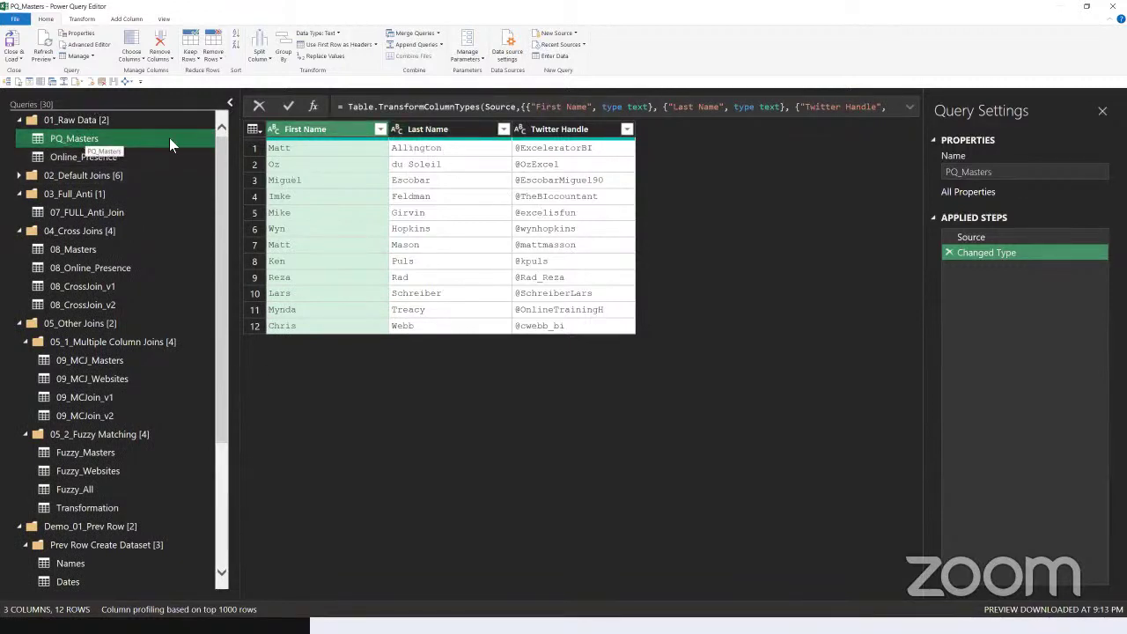
click(83, 155)
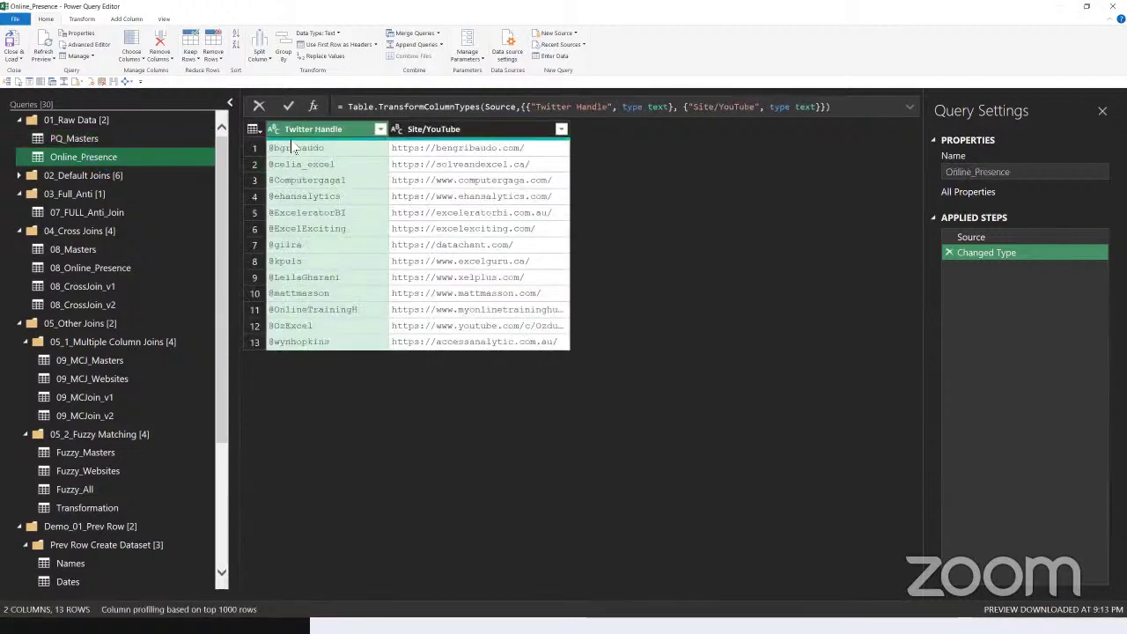
mouse_move(291, 147)
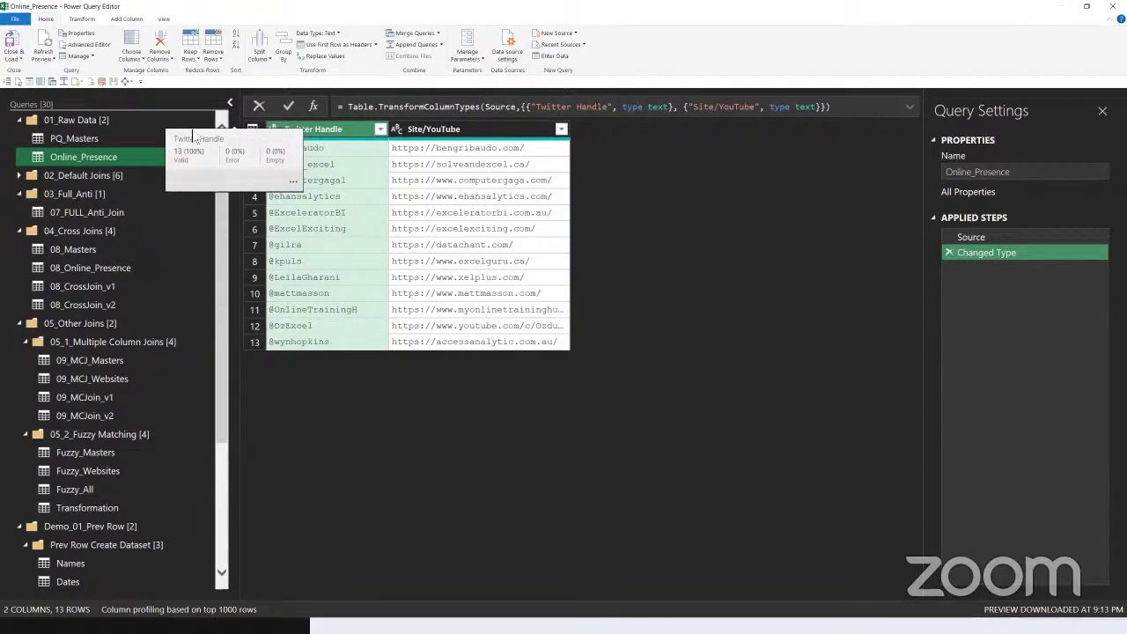
click(99, 138)
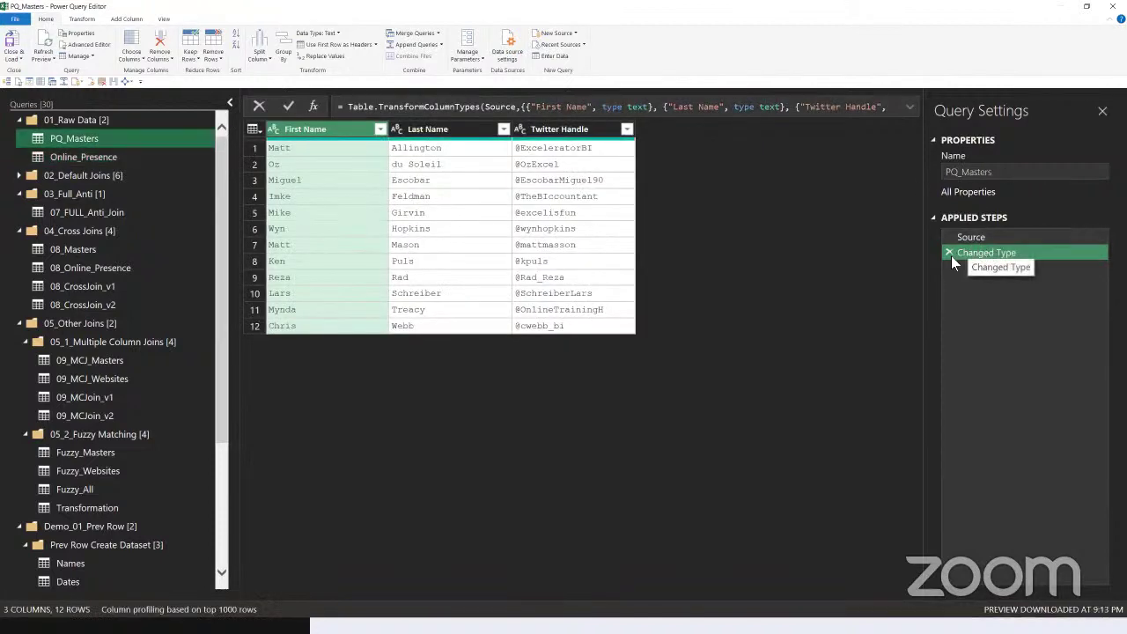
click(180, 157)
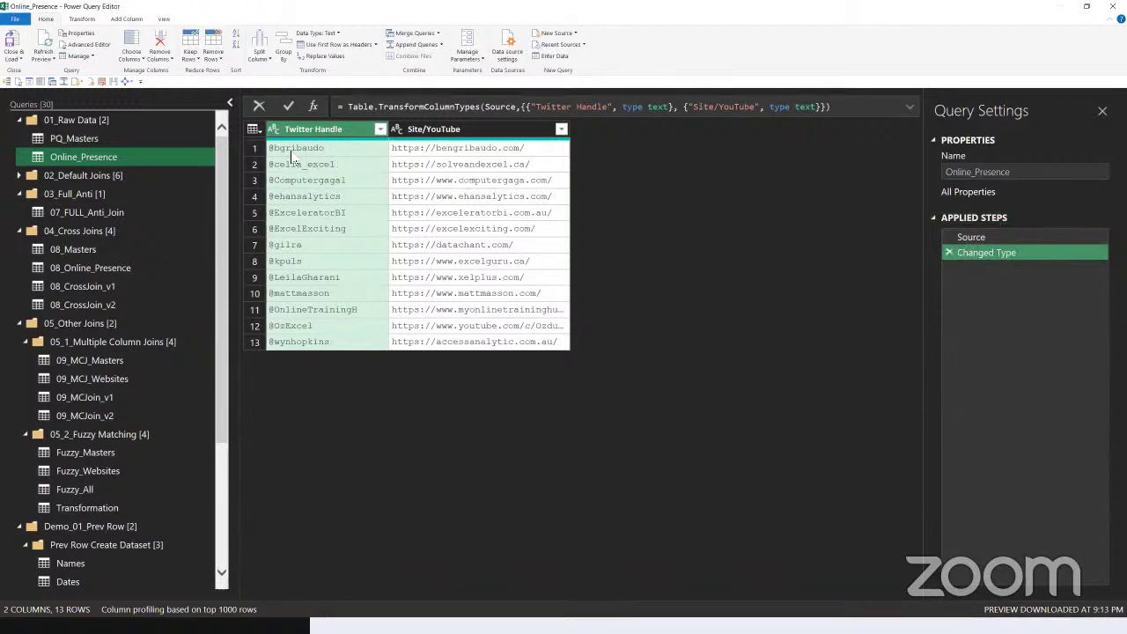
click(99, 141)
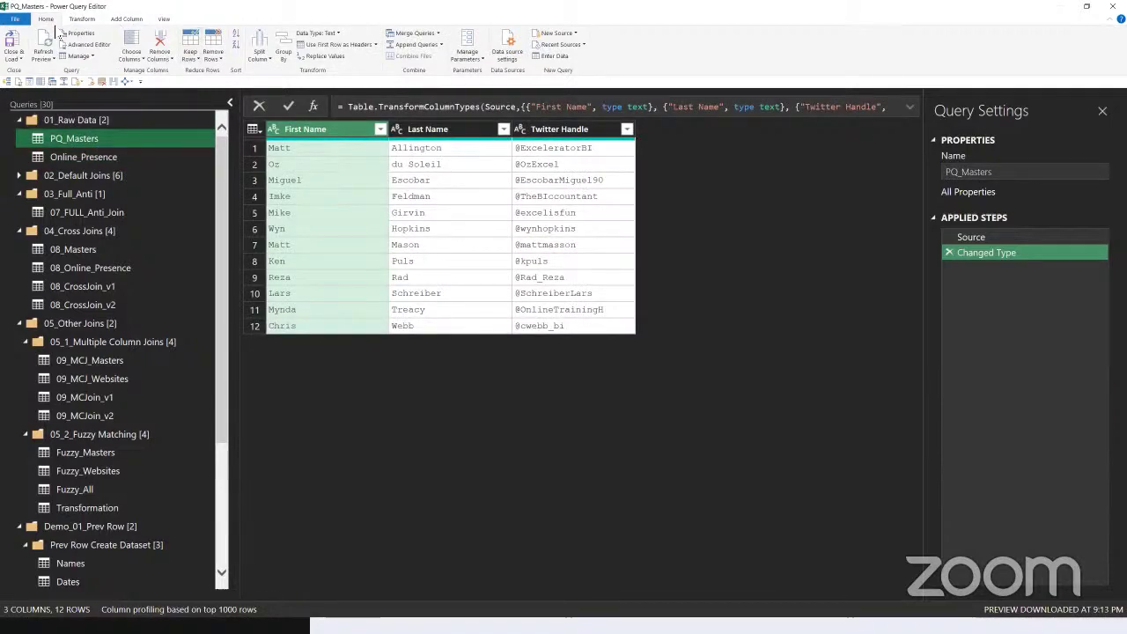
- Create a new query referencing PQ_Masters and inspect its source reference in the formula
click(437, 33)
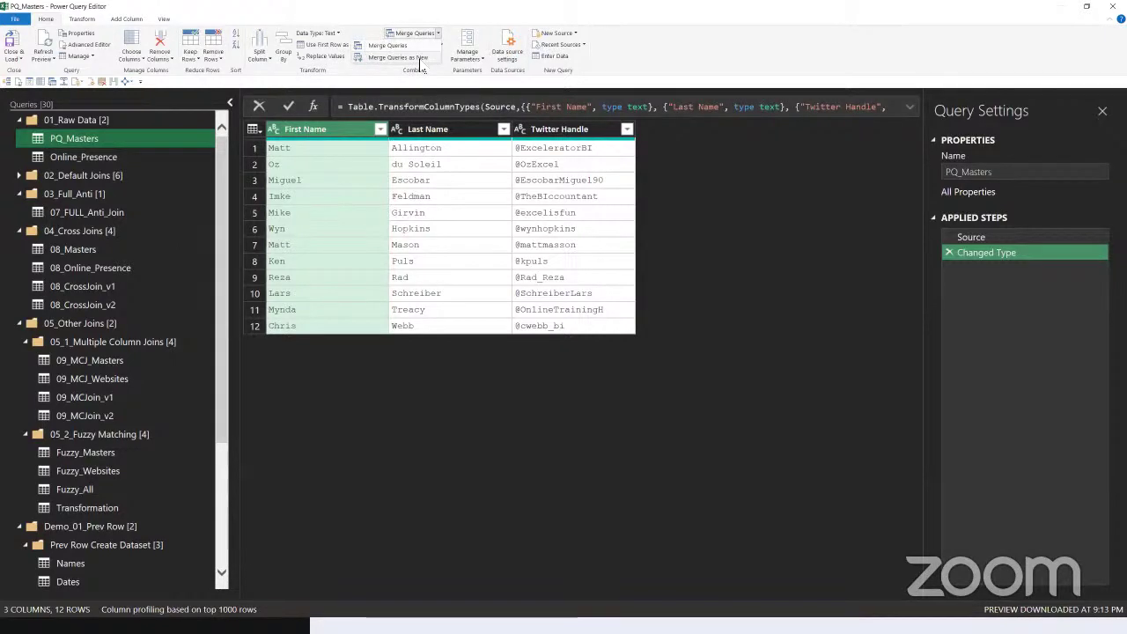
click(91, 138)
right_click(91, 138)
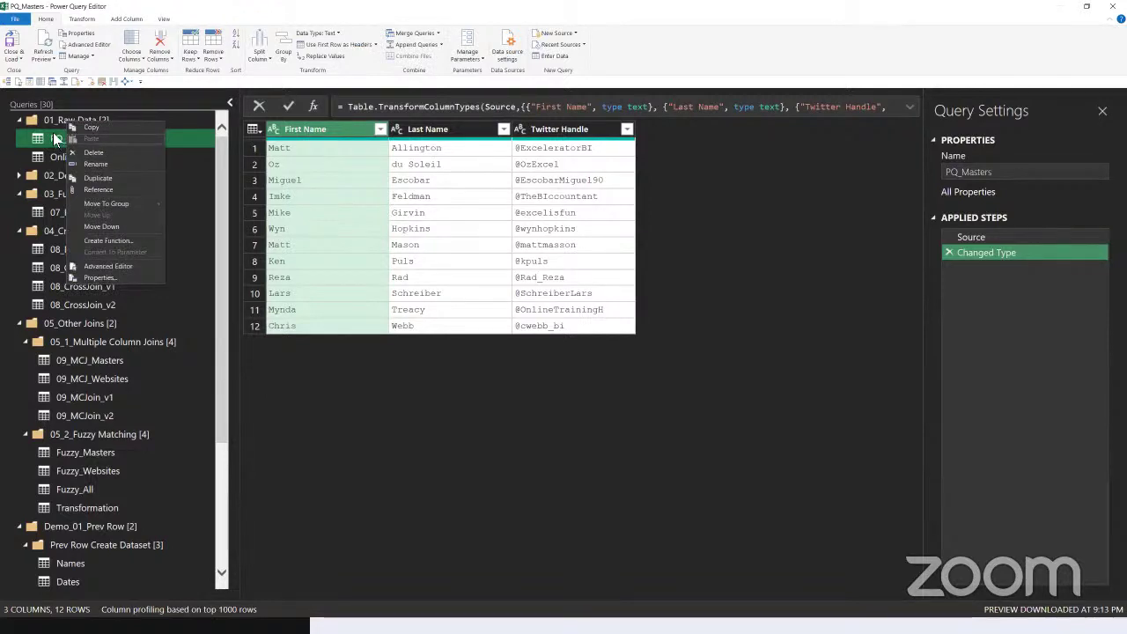
click(109, 190)
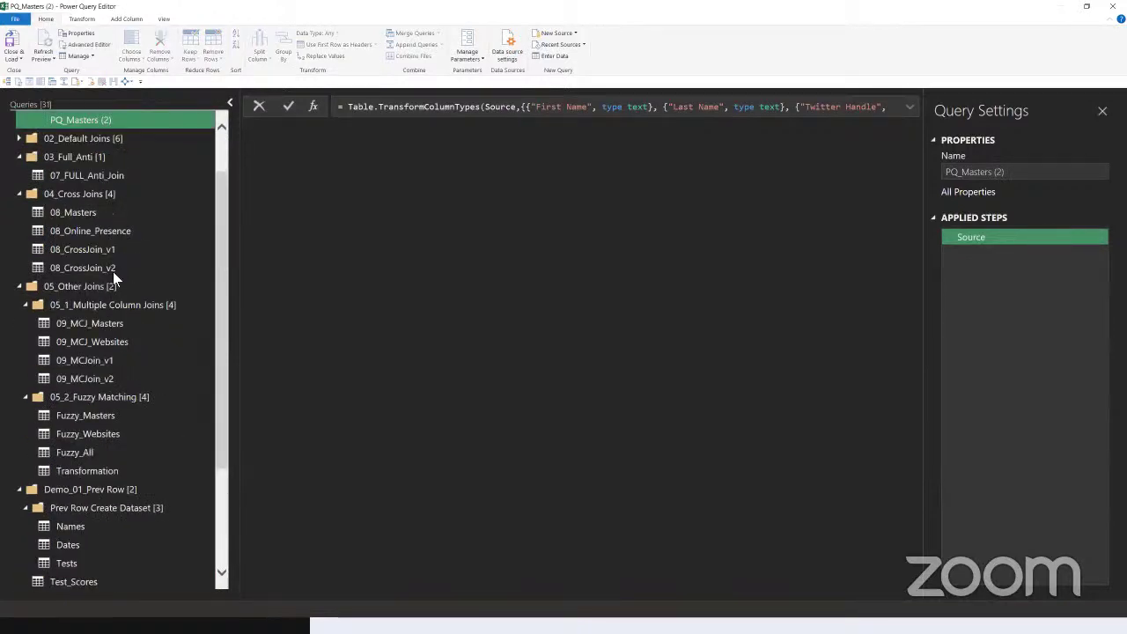
scroll(68, 130, up, 1)
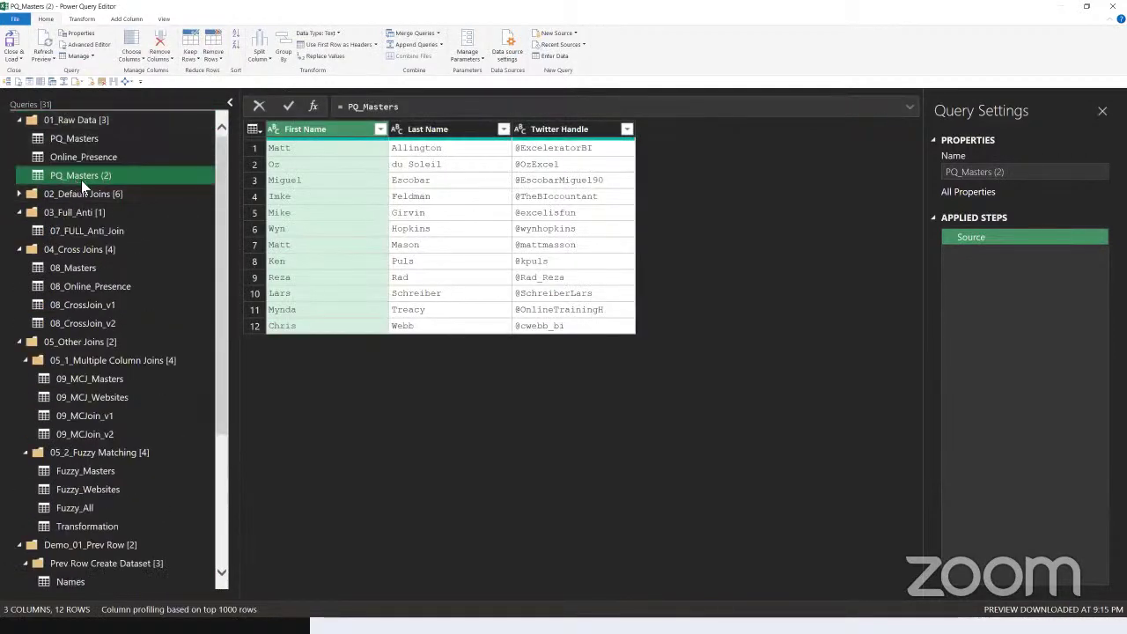
drag(398, 105, 345, 103)
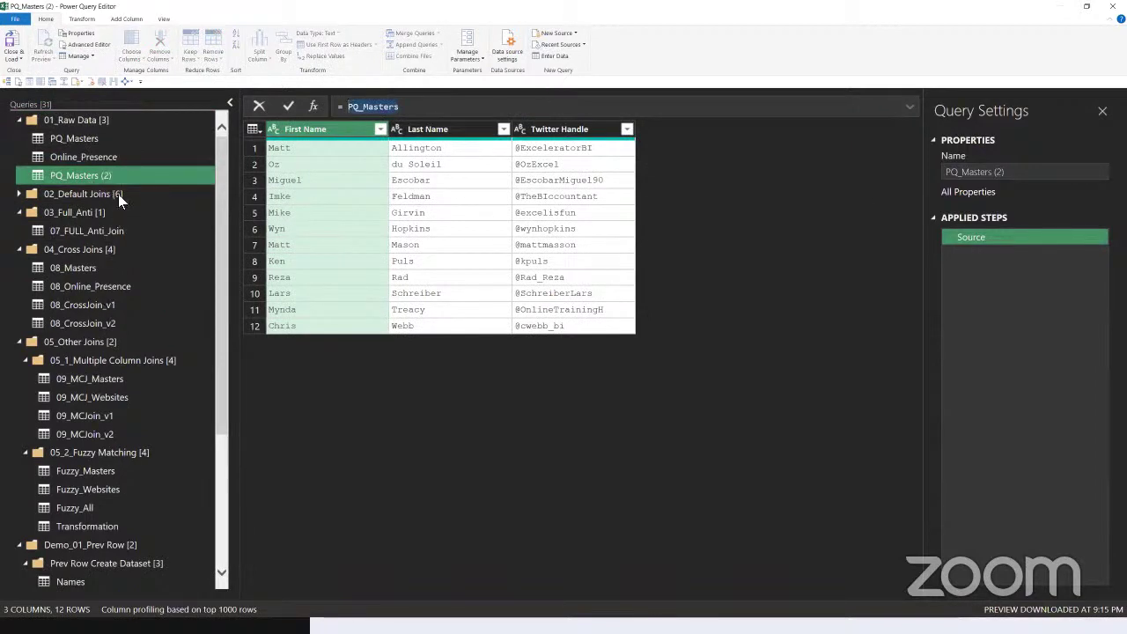
click(46, 180)
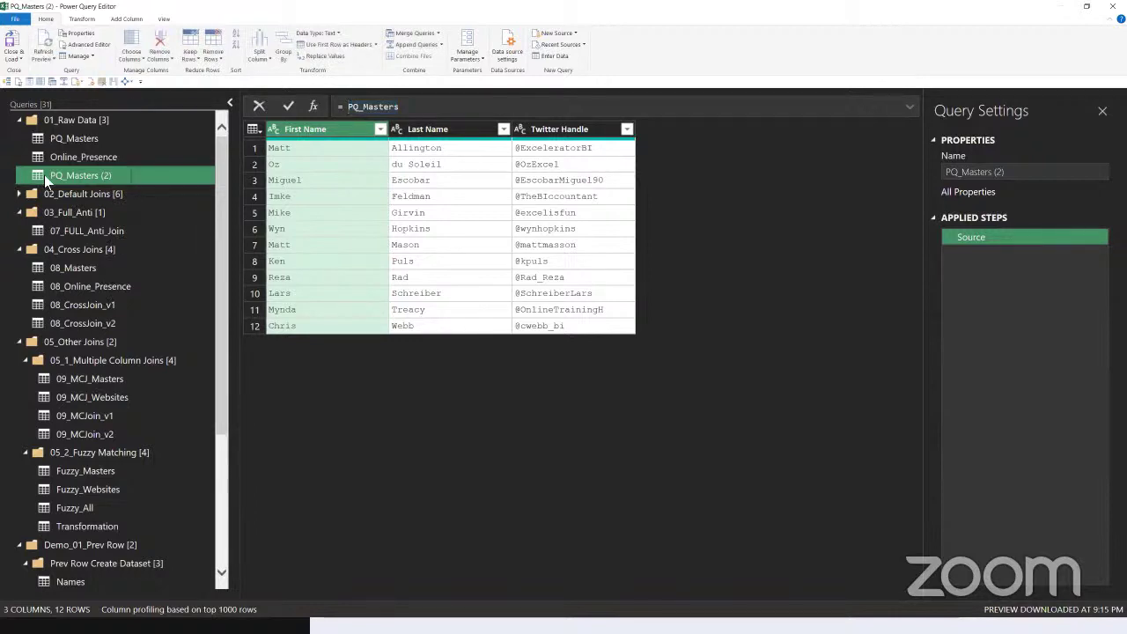
- Delete the PQ_Masters (2) reference query and confirm the deletion
right_click(46, 181)
click(51, 184)
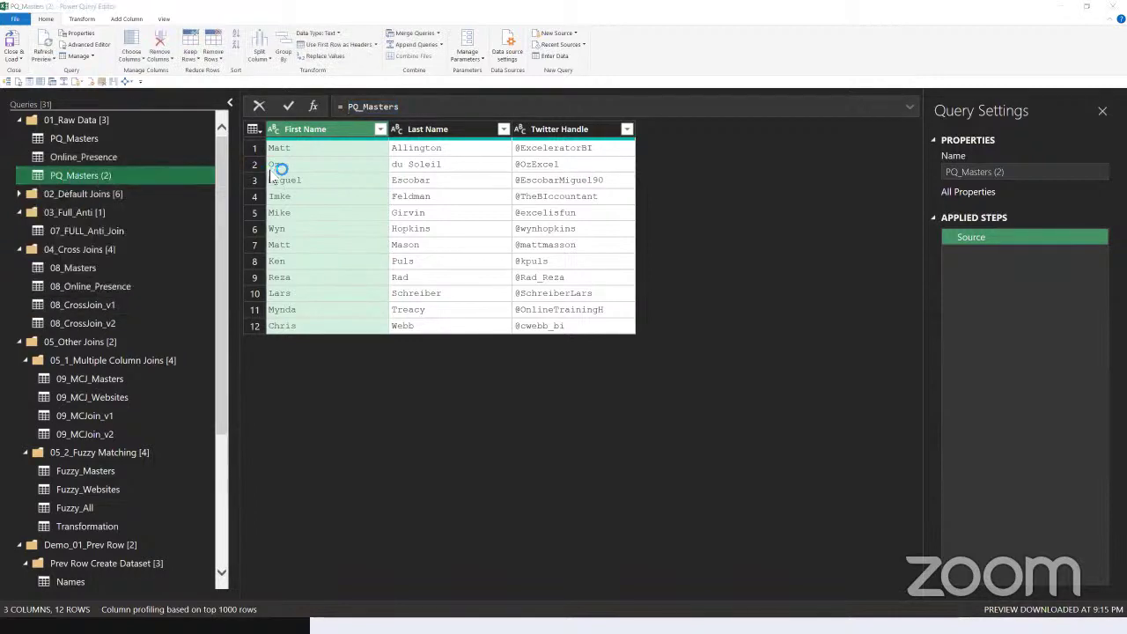
click(631, 332)
- Expand 02_Default Joins and view 01_Left_Outer_Join at its Source and Merged Queries steps
click(20, 179)
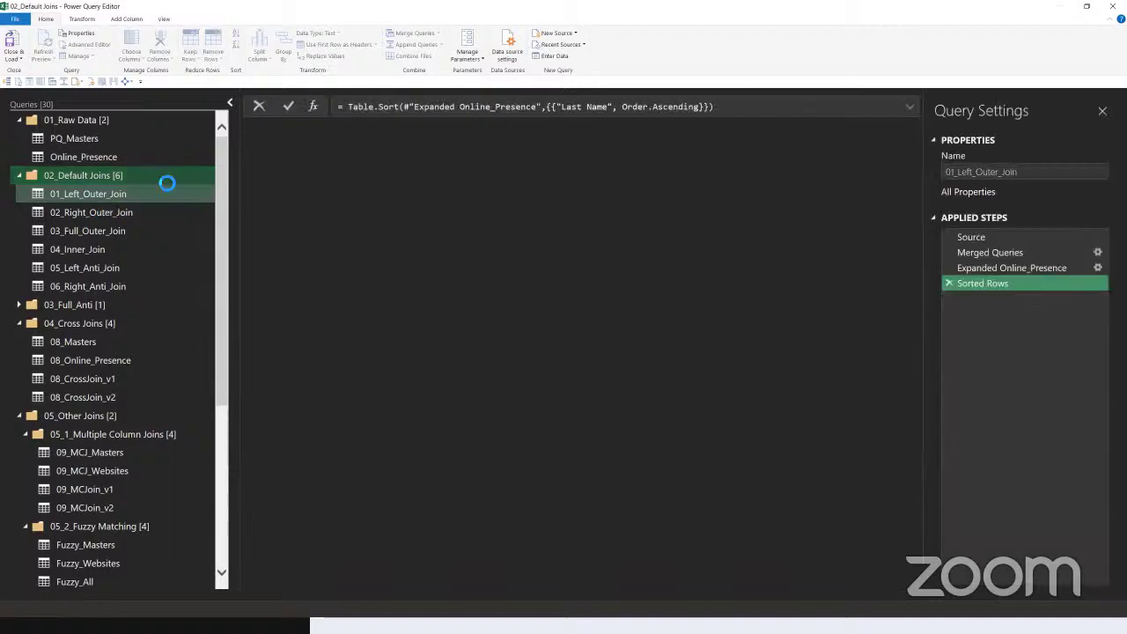
click(959, 234)
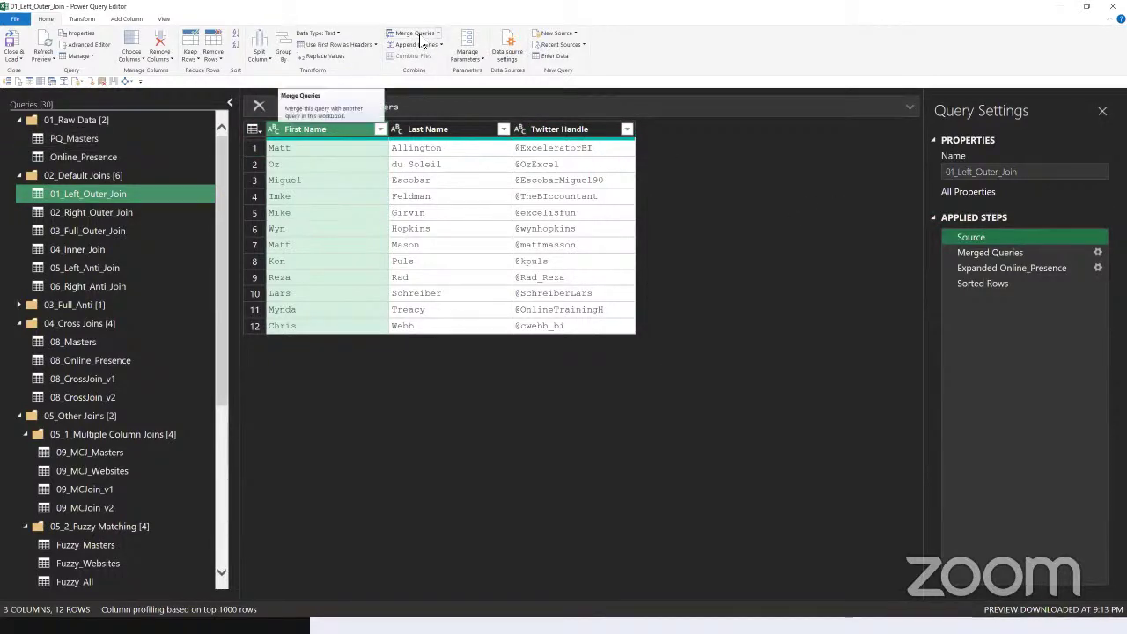
click(986, 252)
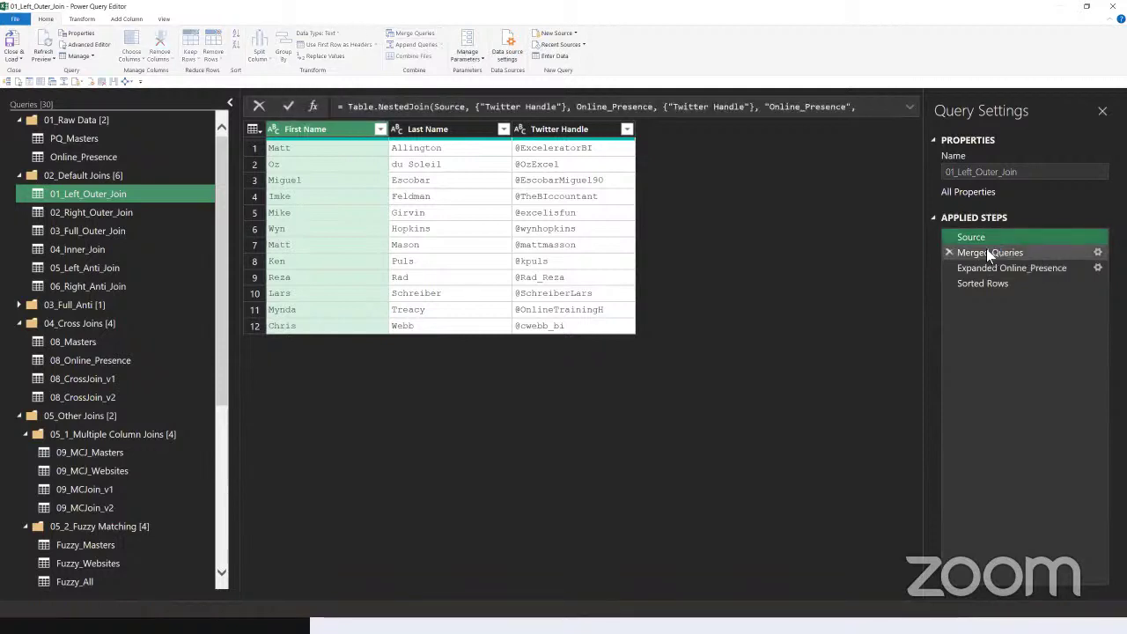
- Review the Merged Queries settings, keeping Online_Presence as the second table, and accept unchanged
right_click(701, 205)
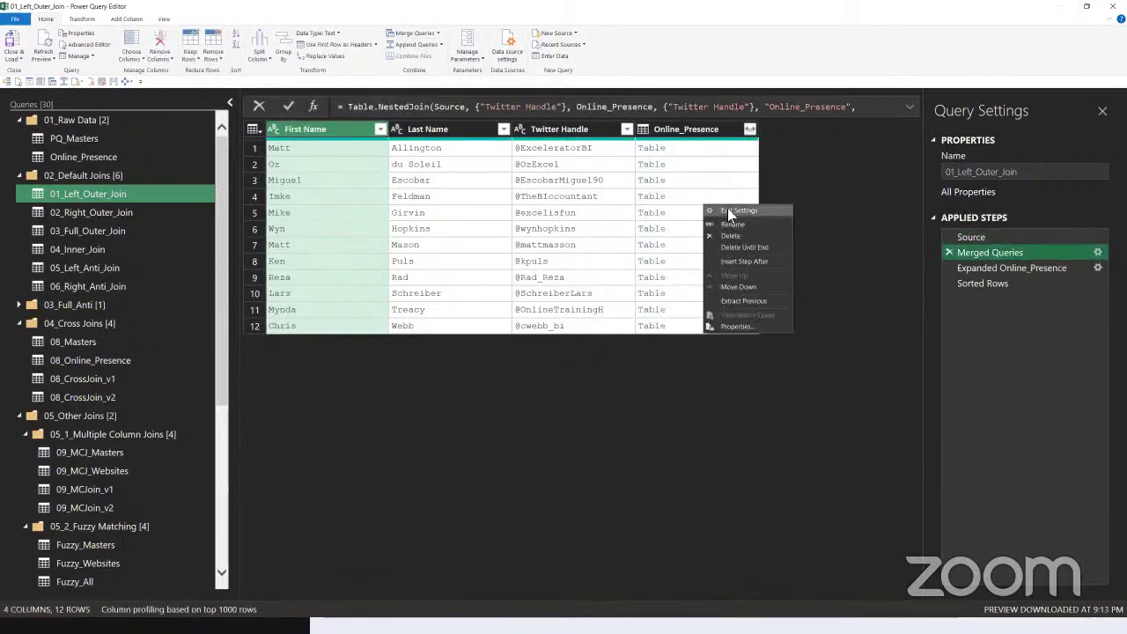
click(648, 231)
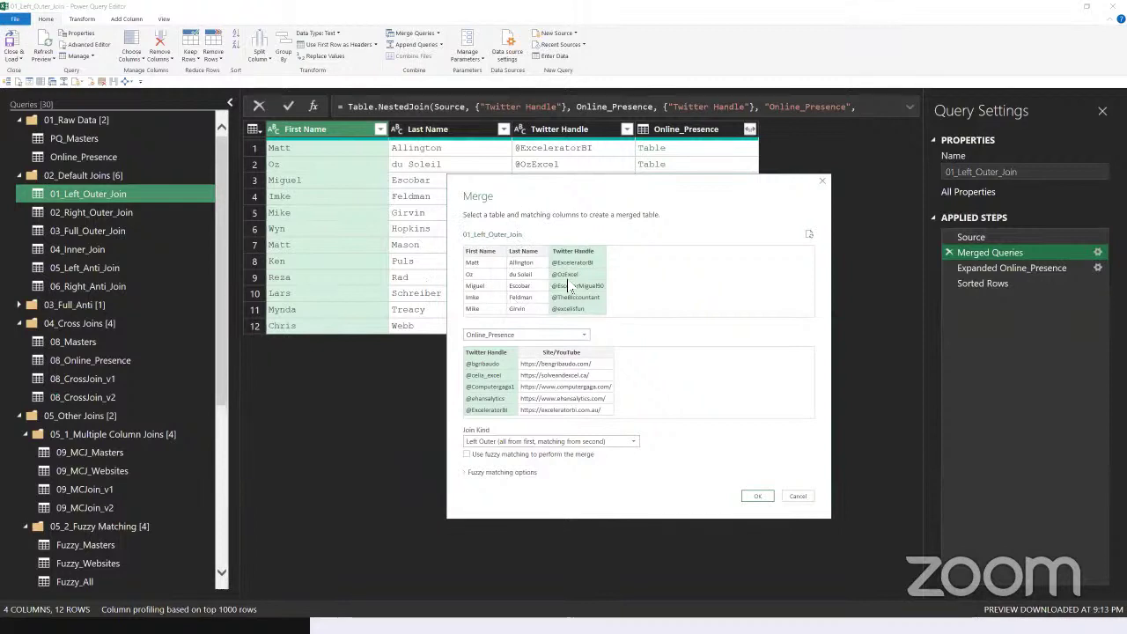
click(545, 334)
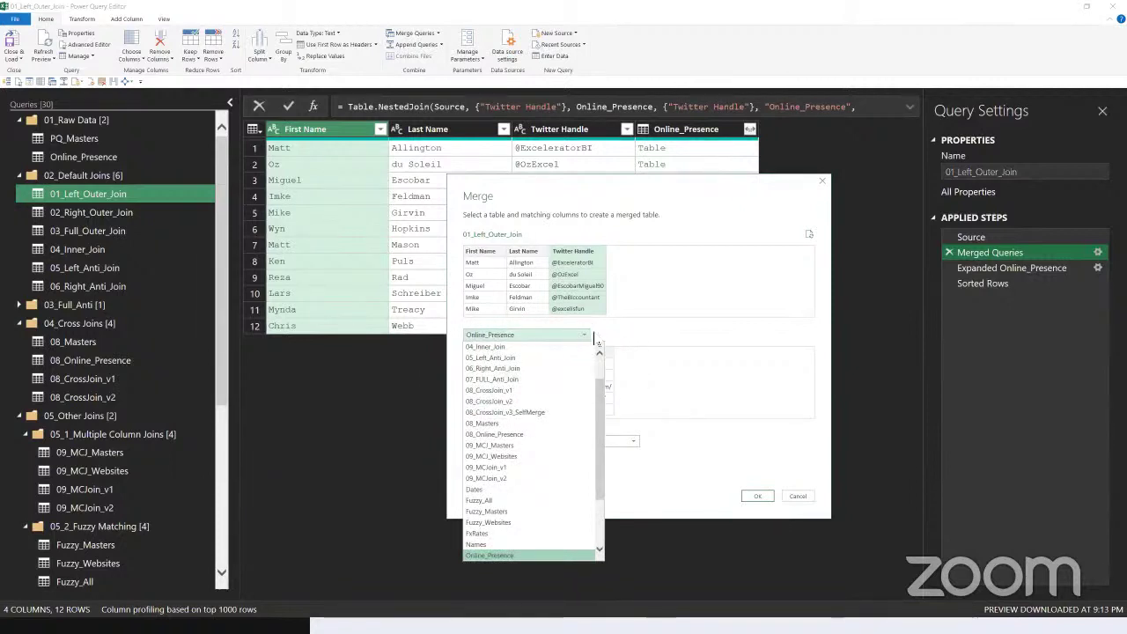
click(616, 340)
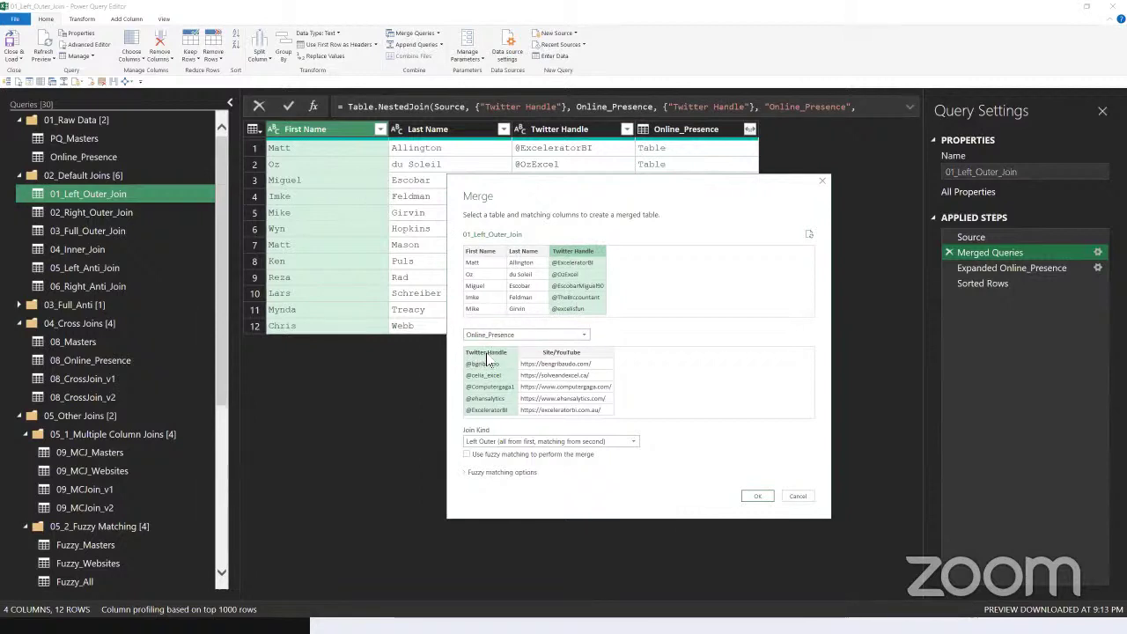
click(757, 494)
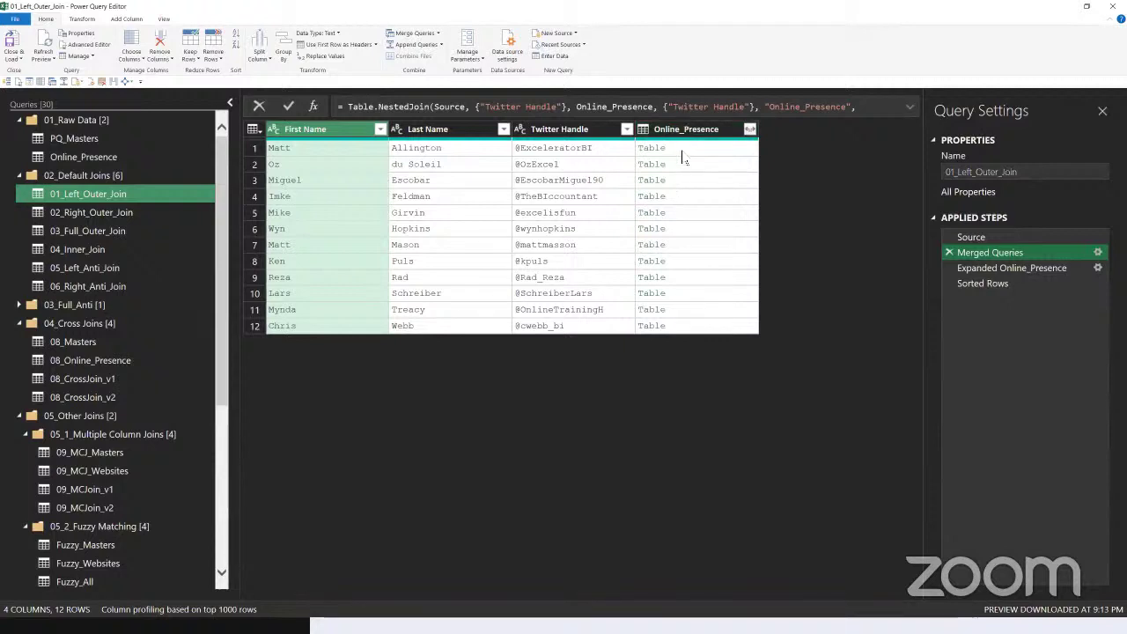
- Preview each row's nested Online_Presence table, from matched sites through row 10's empty table
click(682, 155)
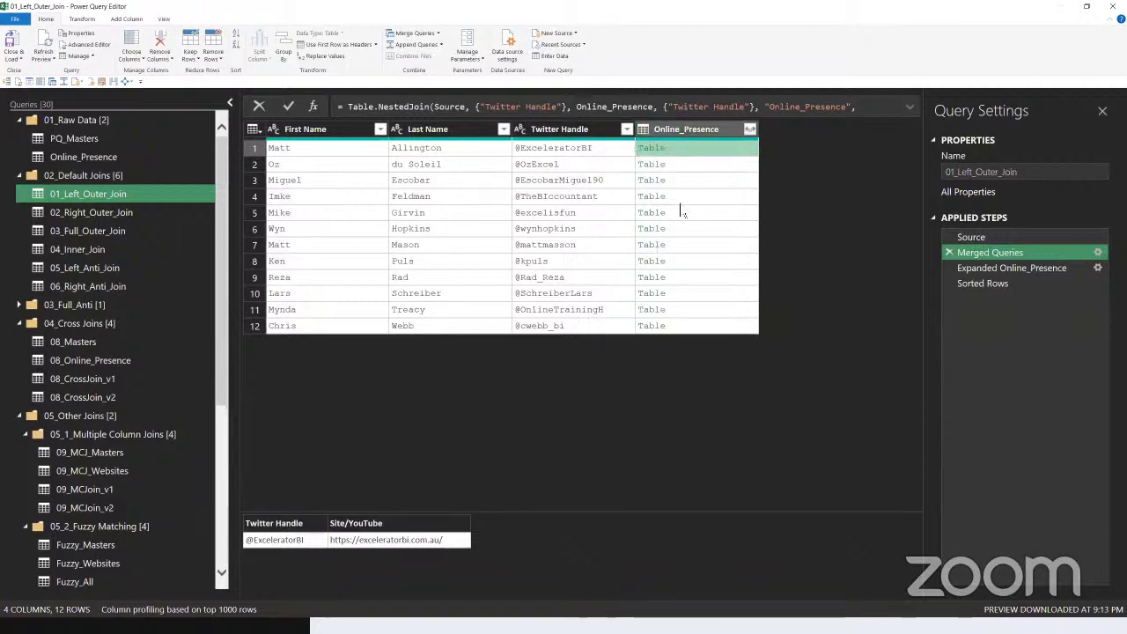
click(704, 164)
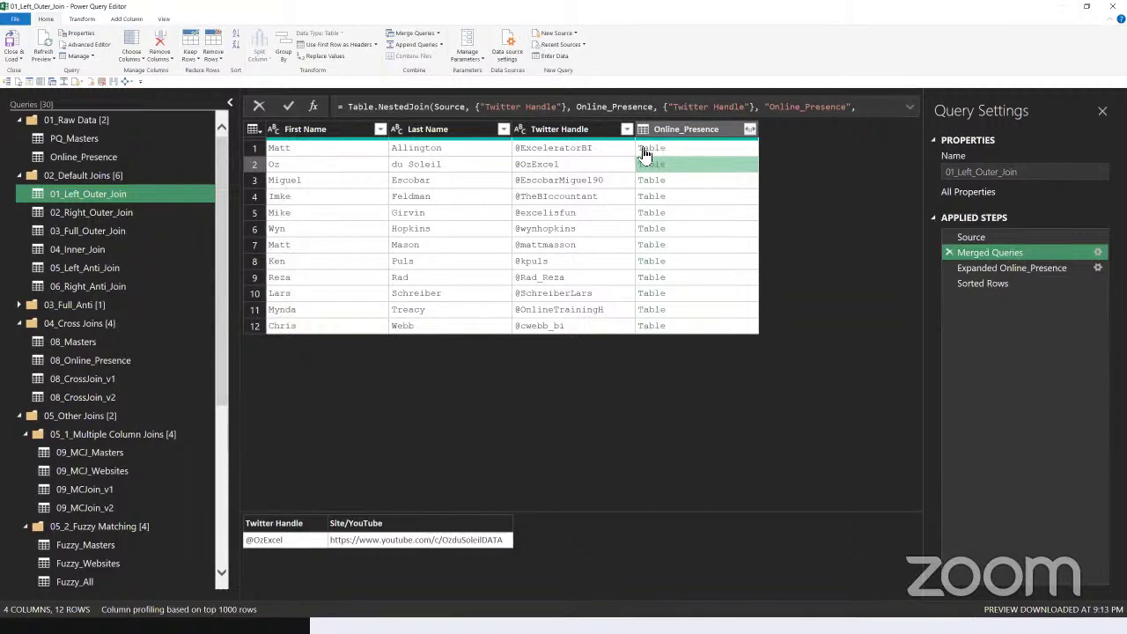
click(681, 156)
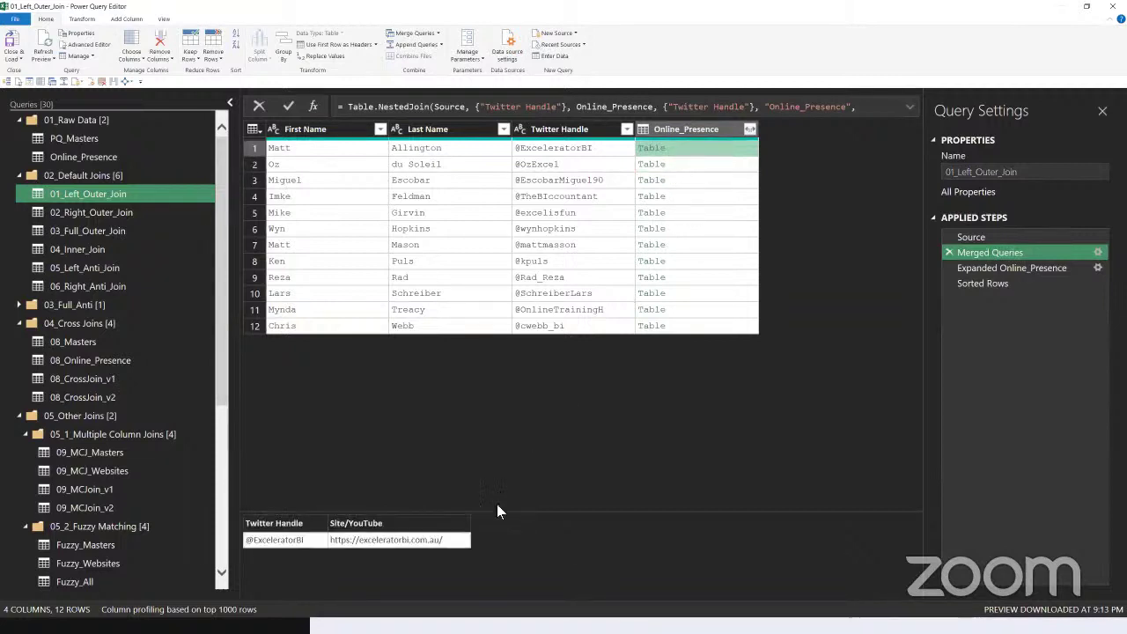
drag(512, 419, 511, 409)
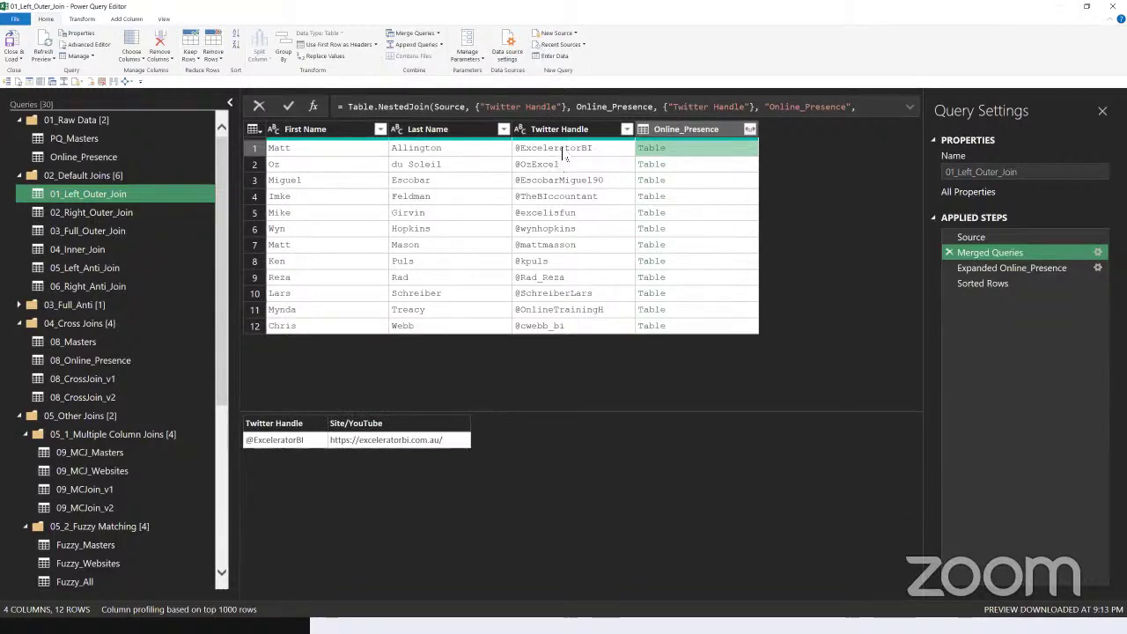
key(Down)
key(Down)
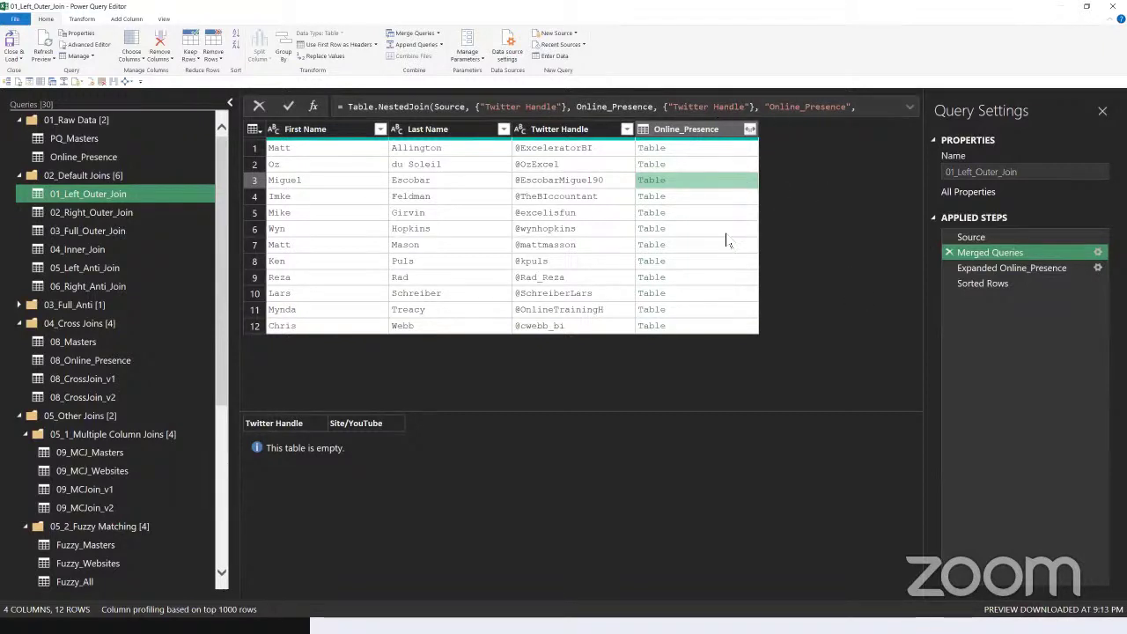
click(690, 201)
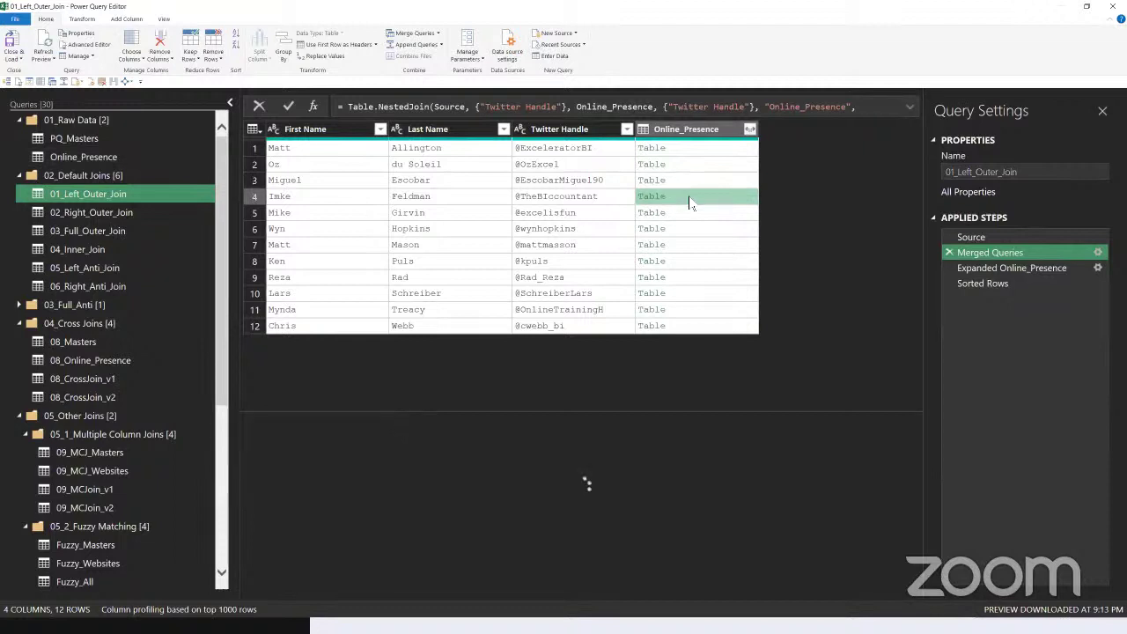
click(685, 213)
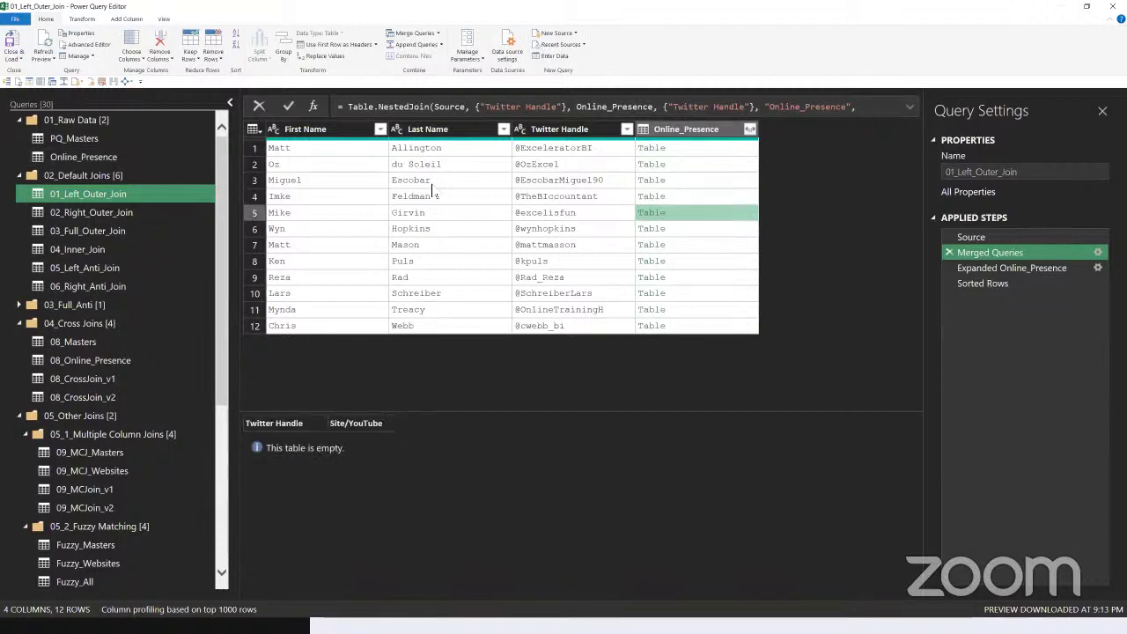
click(692, 230)
click(688, 261)
click(691, 293)
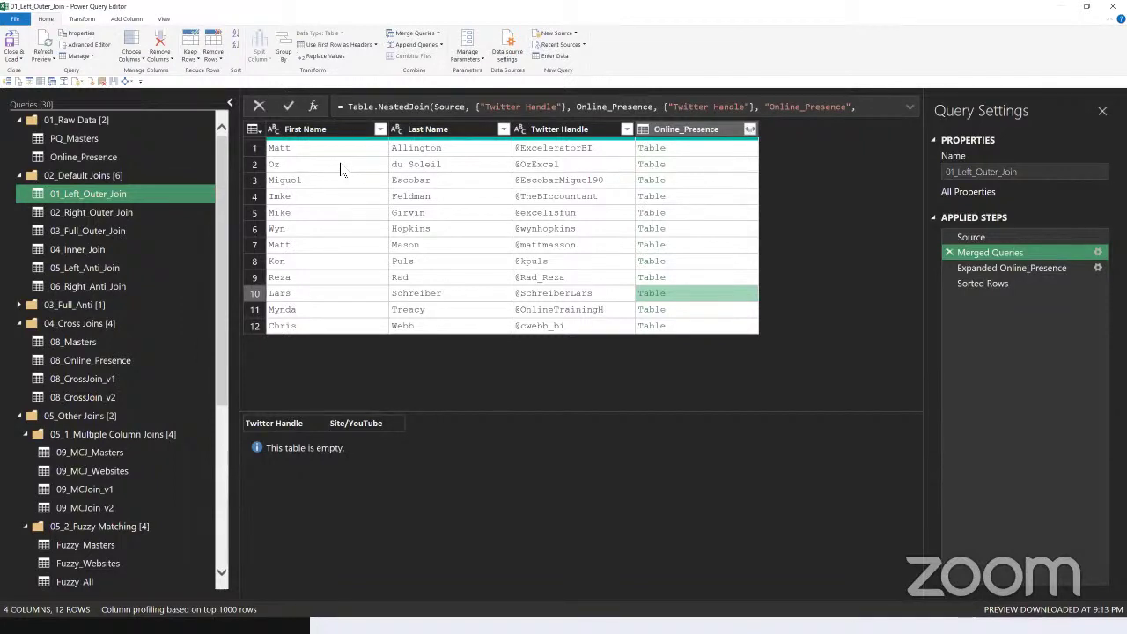
- Cancel the column expansion and preview the Expanded Online_Presence step with matched handles and nulls
click(749, 129)
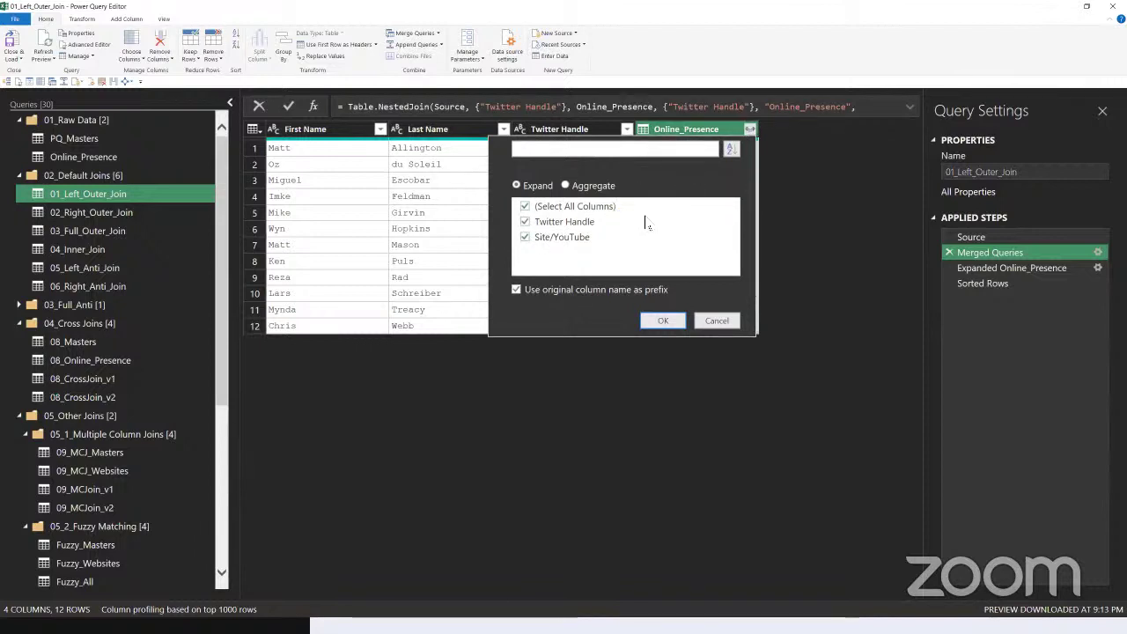
click(716, 321)
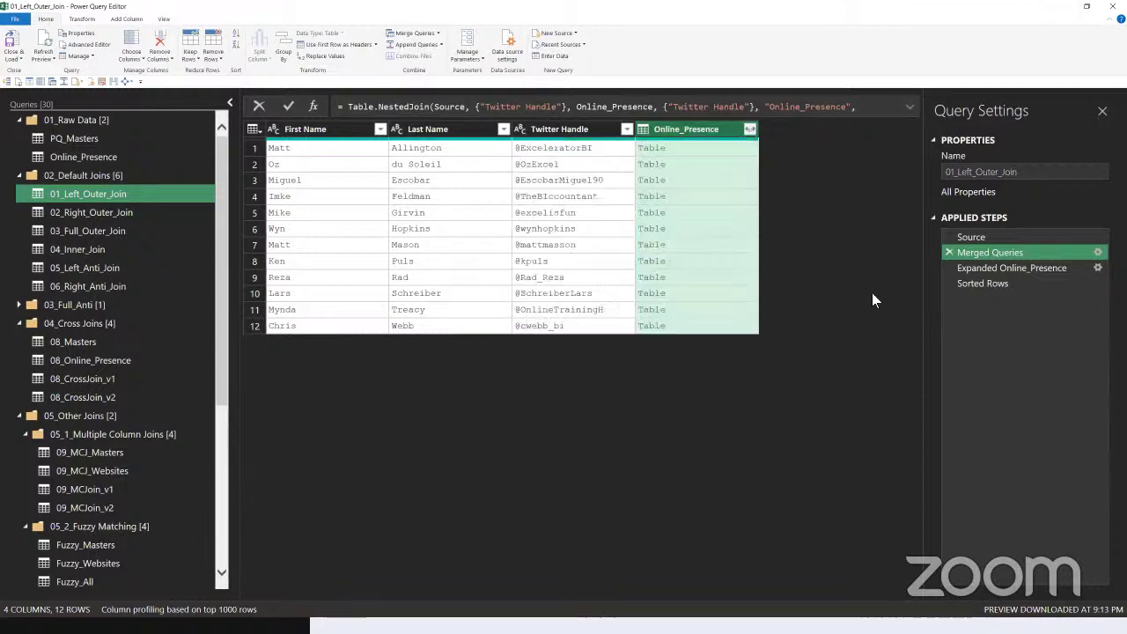
click(986, 268)
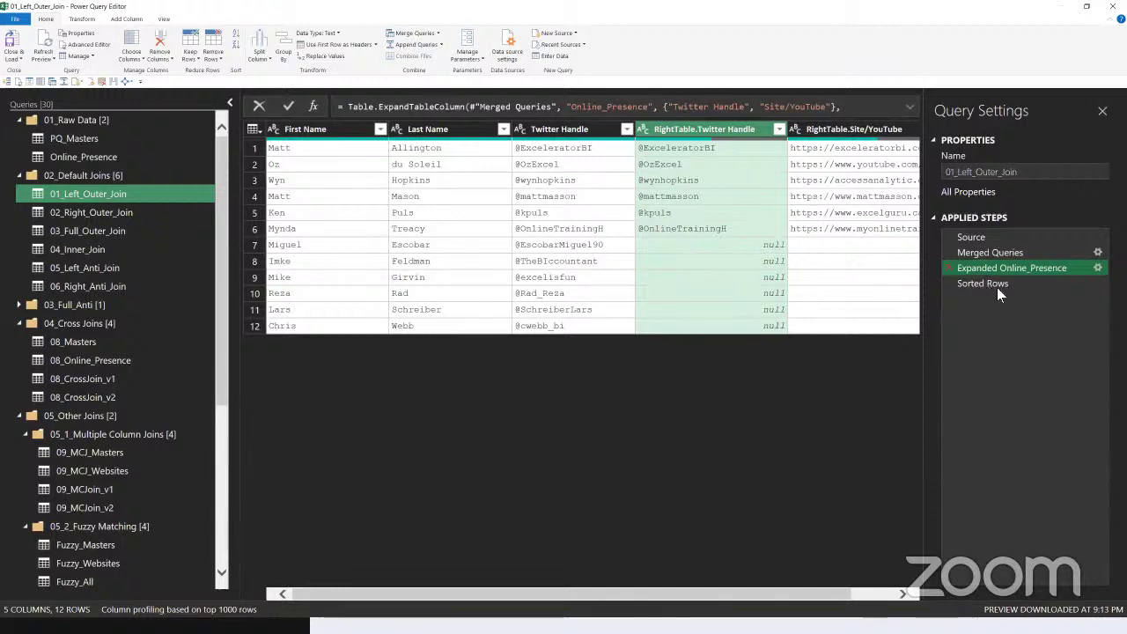
- Preview the final Sorted Rows result by Last Name, then return to Excel's Left Join sheet
click(972, 285)
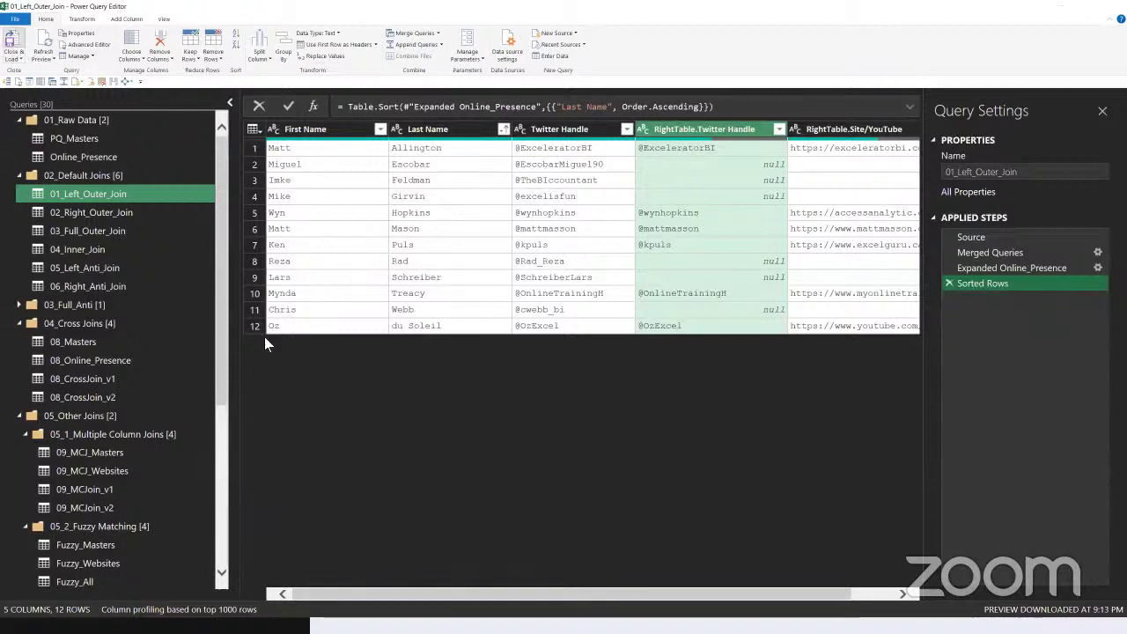
key(alt+Tab)
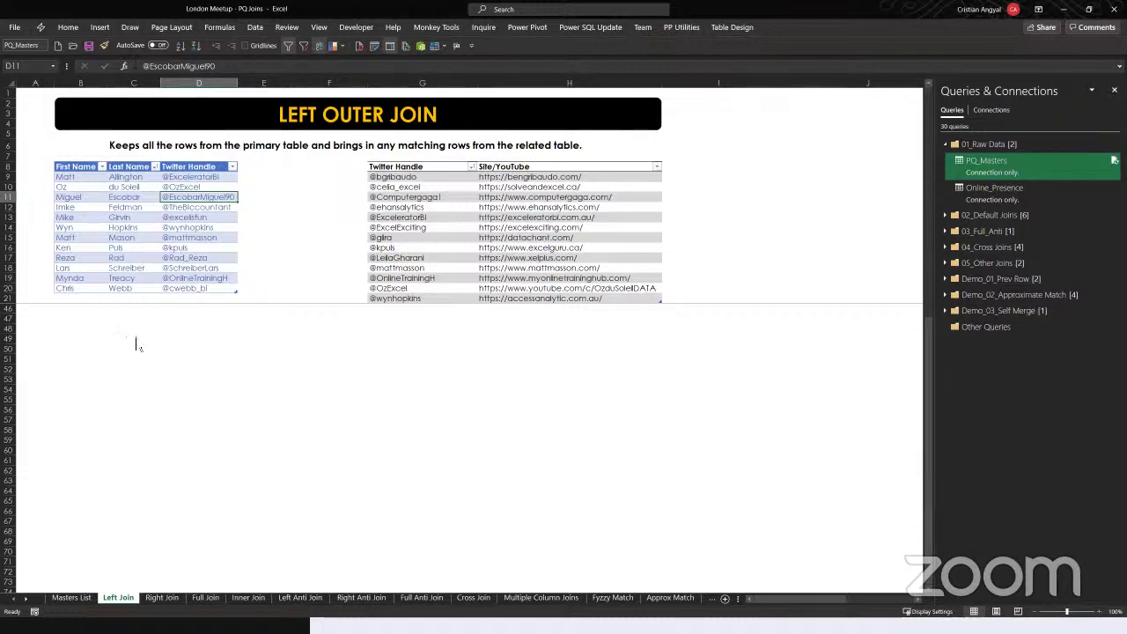
- Show the loaded merge result below the sources, highlighting matched handle and site columns, then select E9
click(137, 344)
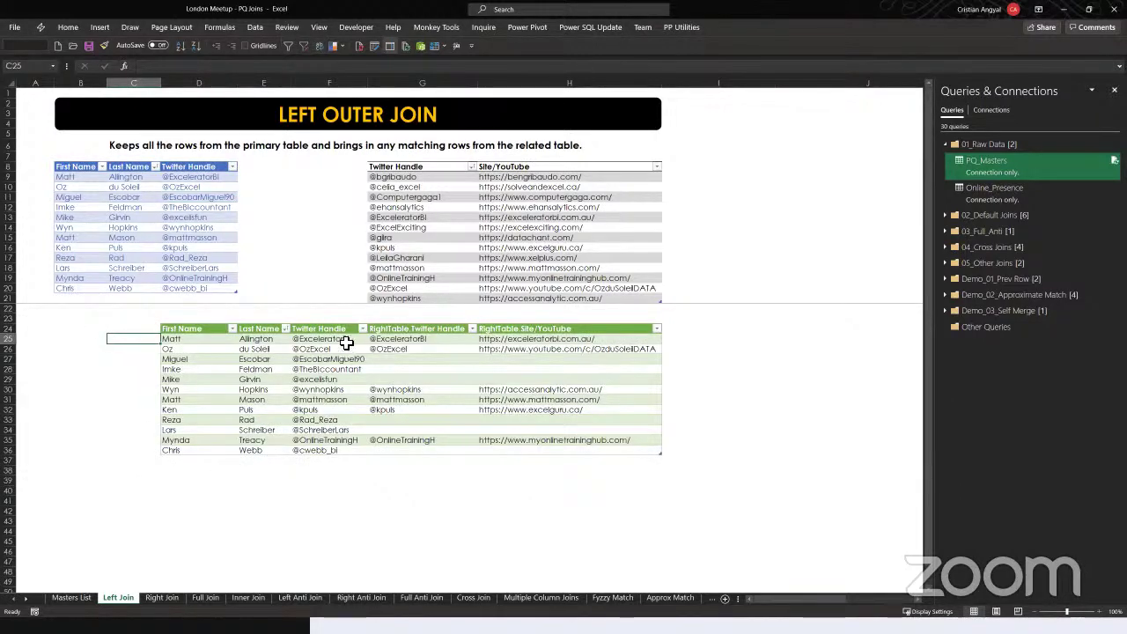
drag(346, 342, 374, 429)
click(317, 376)
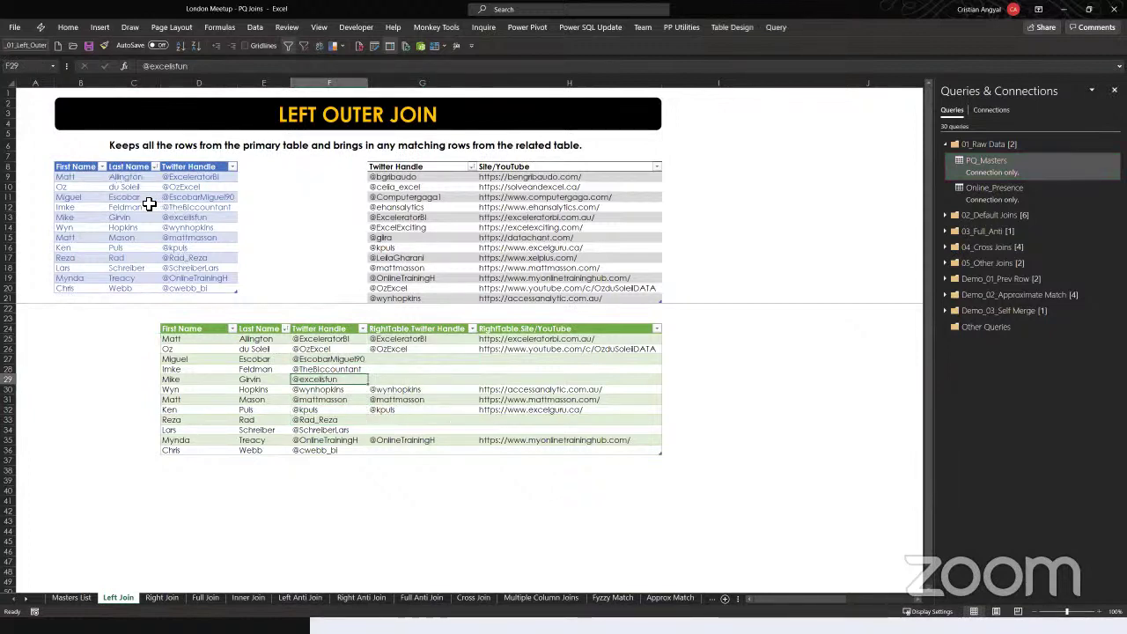
click(243, 176)
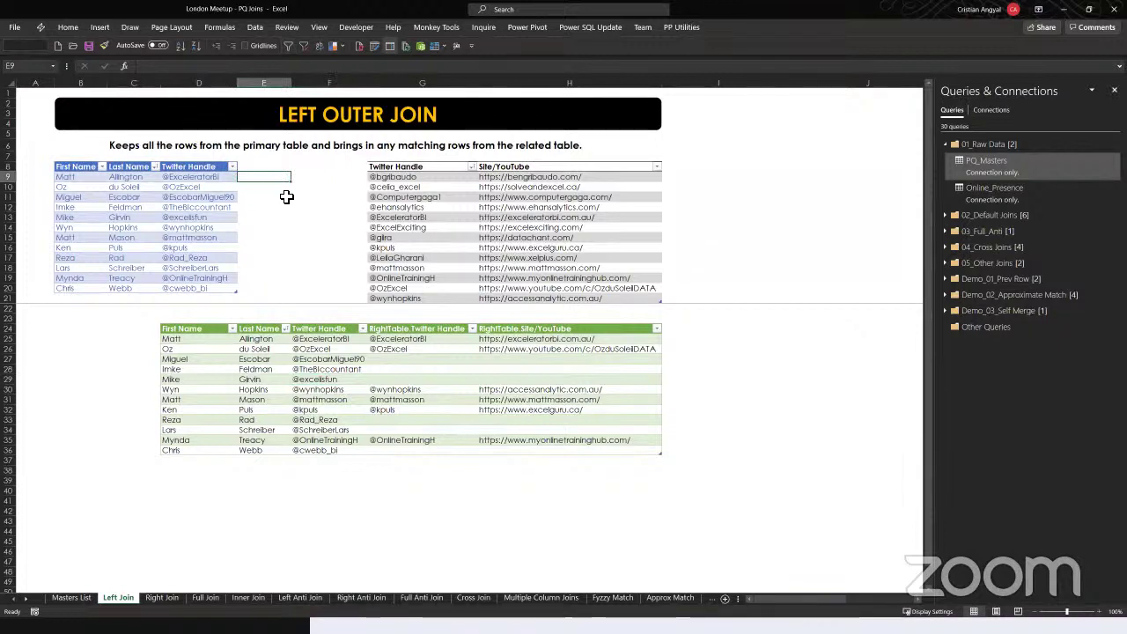
- Enter =VLOOKUP([@[Twitter Handle]],Online_Presence,1,0) in E9 to fill the new lookup column
text(=VL)
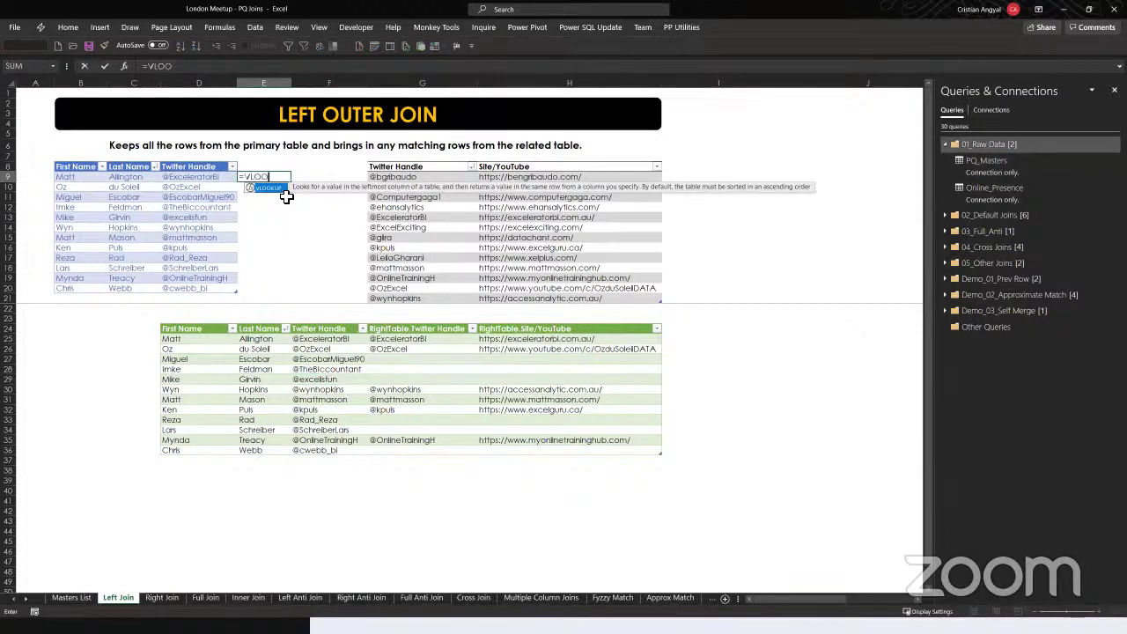
text(OO)
key(Tab)
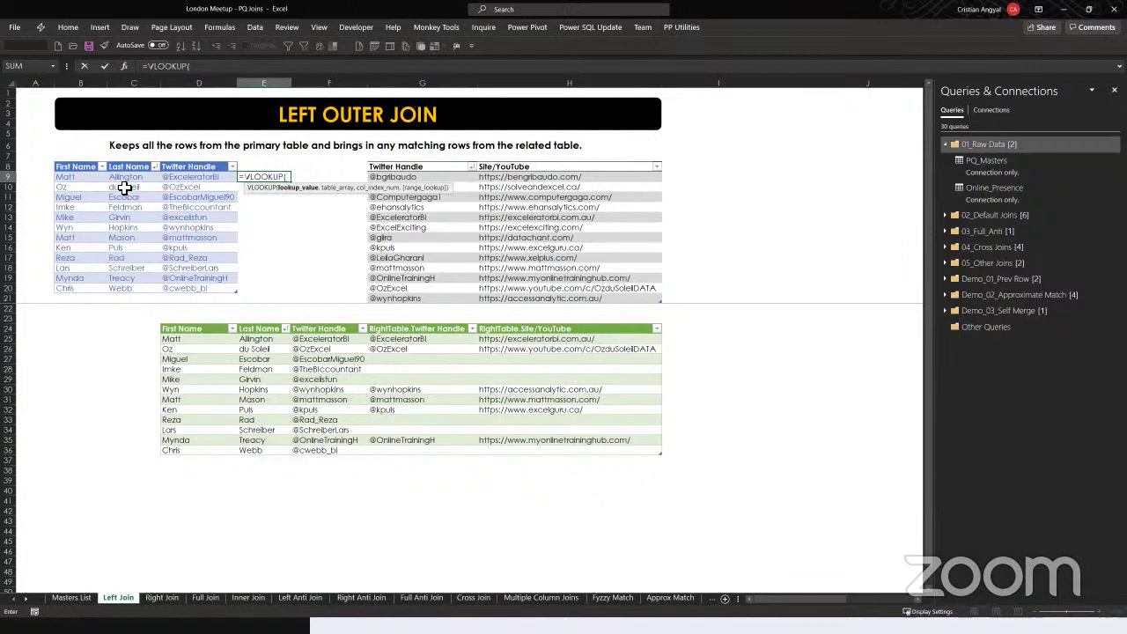
click(171, 182)
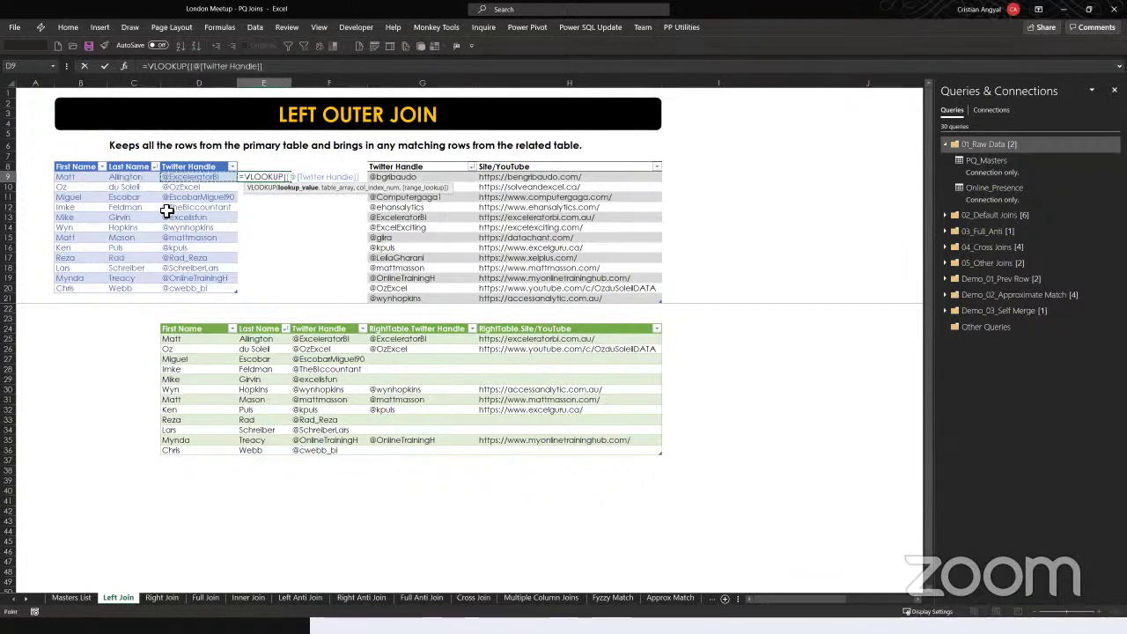
text(,)
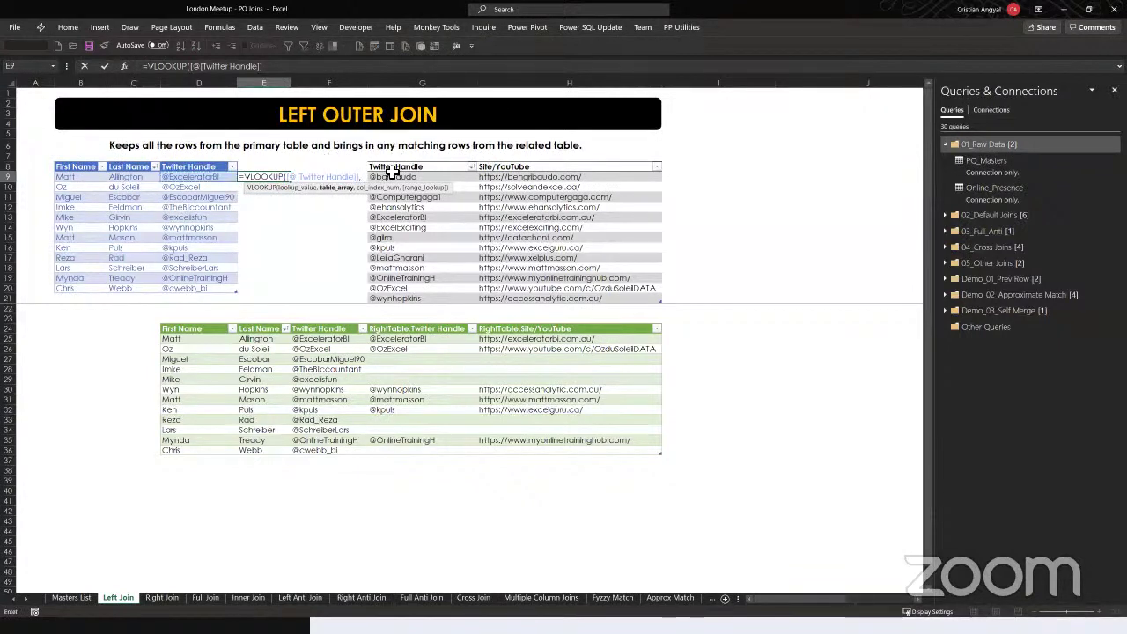
drag(398, 170, 518, 169)
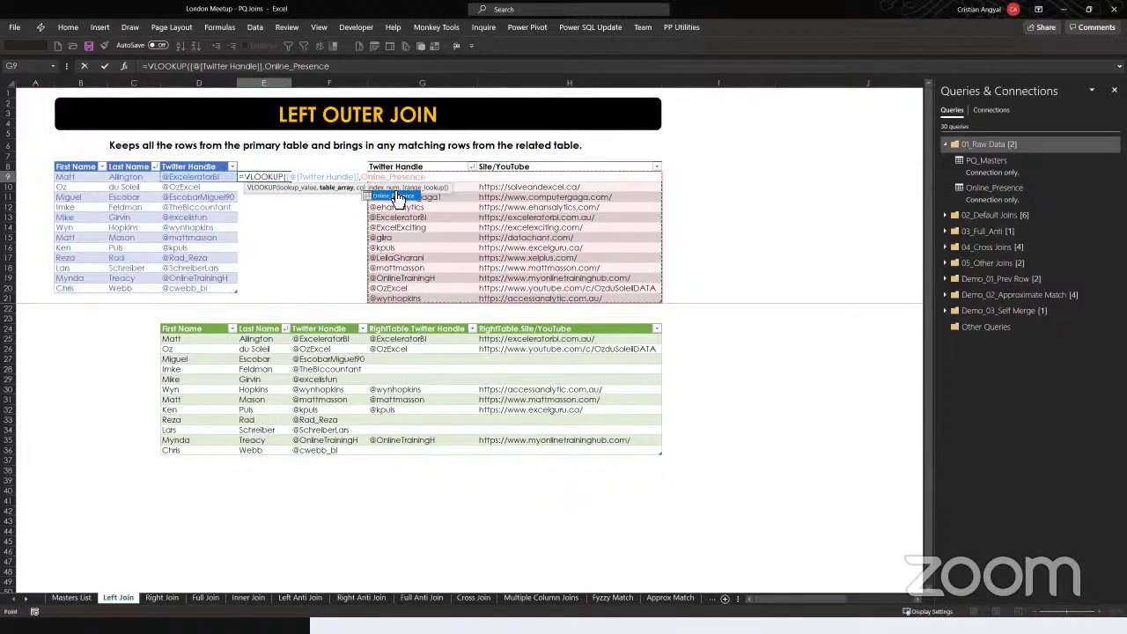
text(,1)
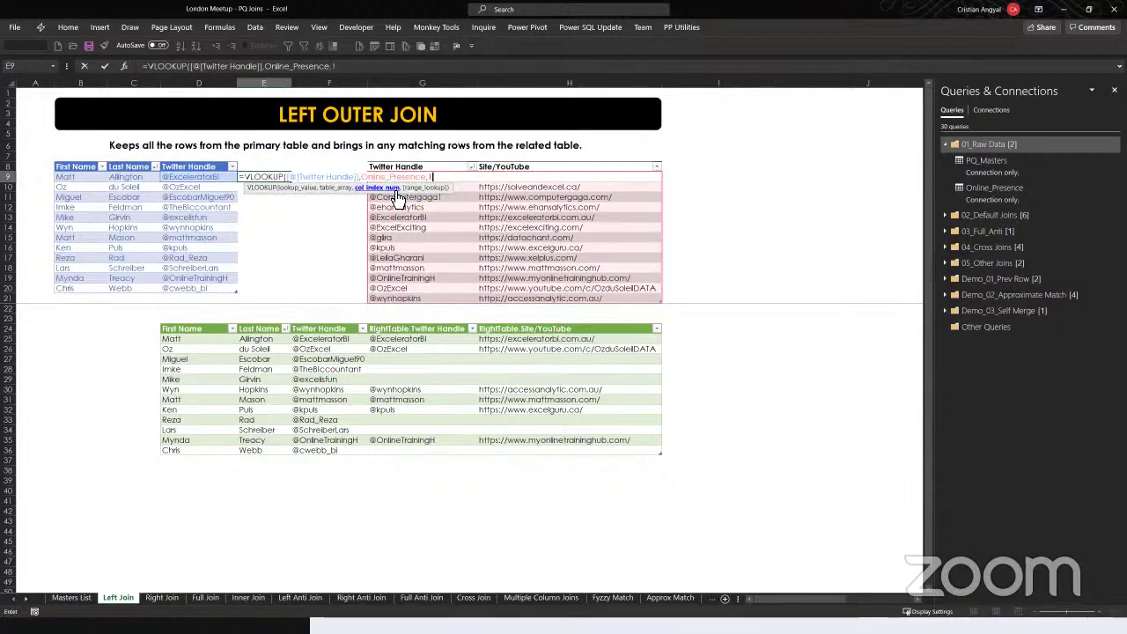
text(,0))
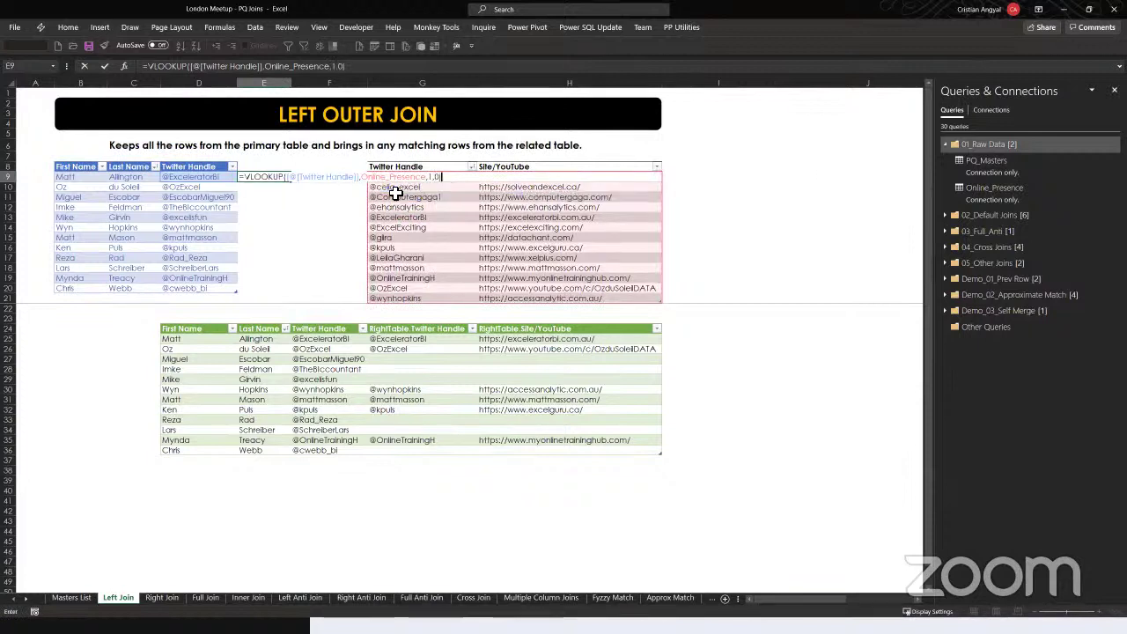
key(Return)
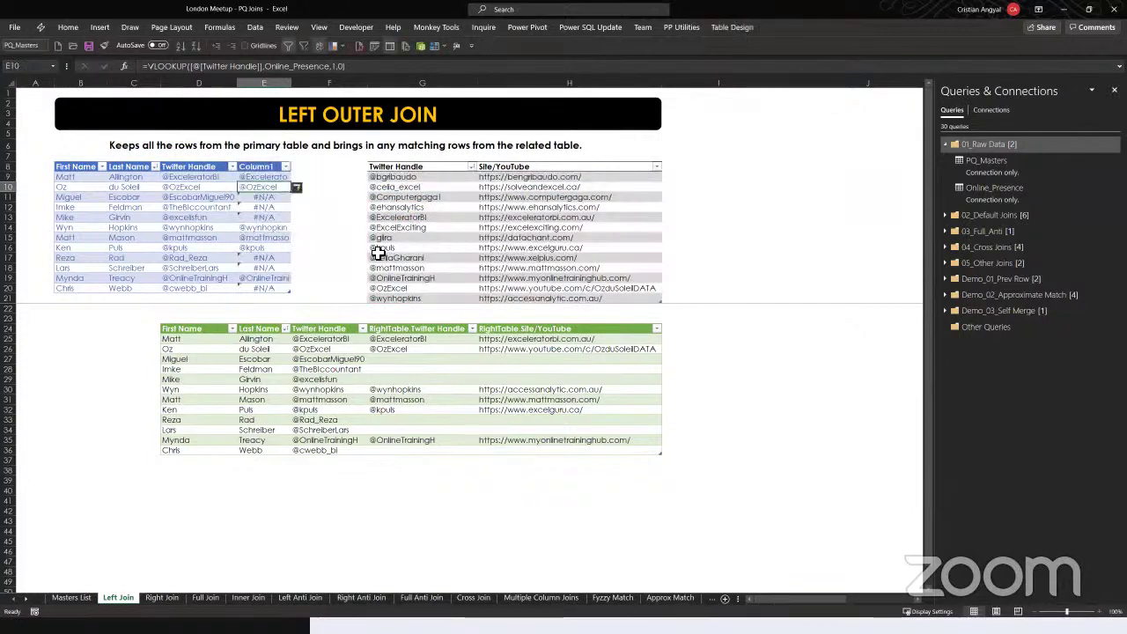
click(405, 340)
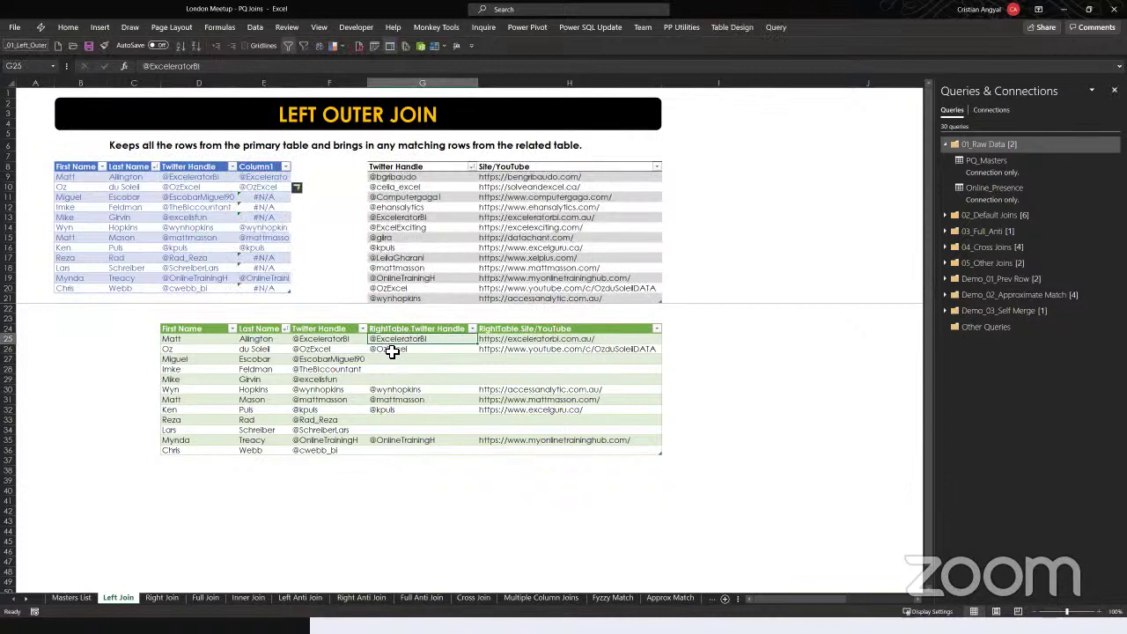
click(392, 350)
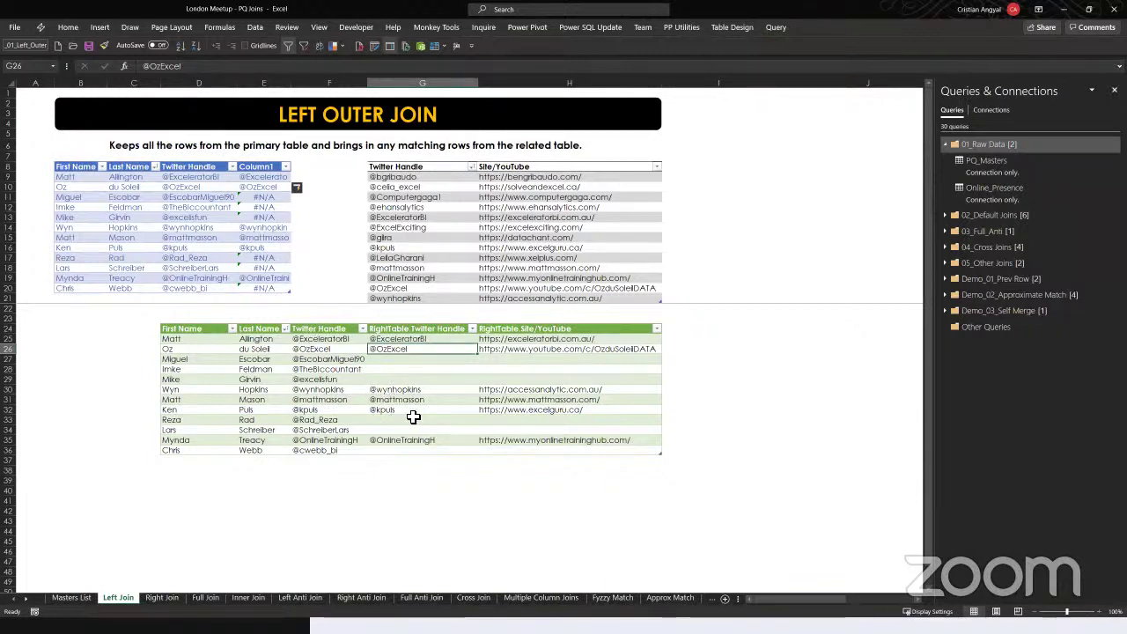
click(394, 441)
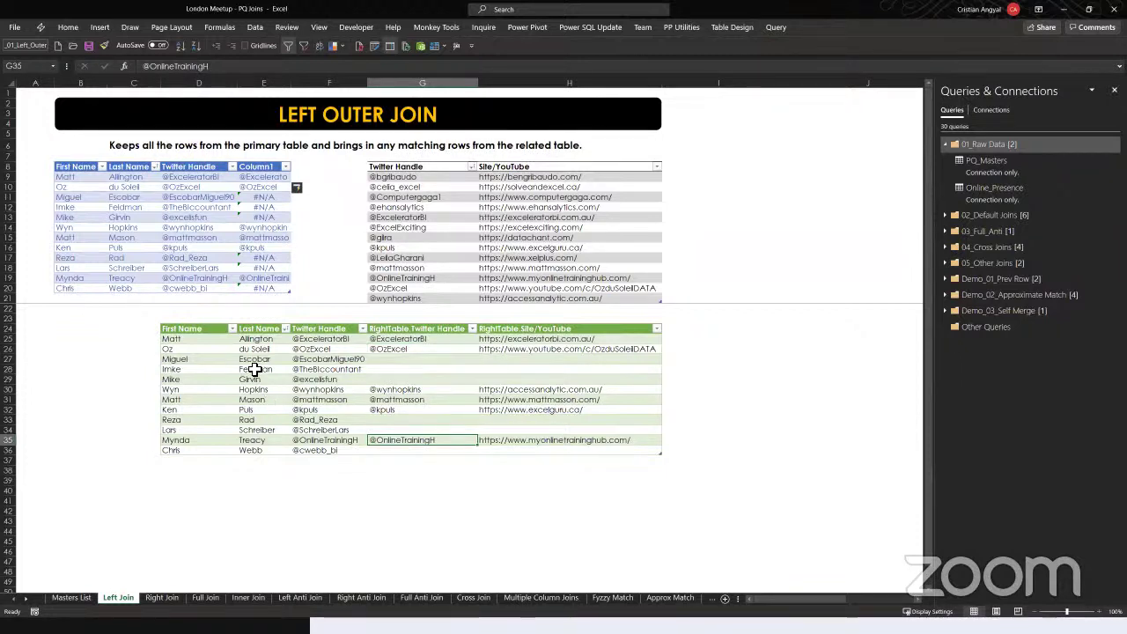
click(263, 171)
right_click(264, 169)
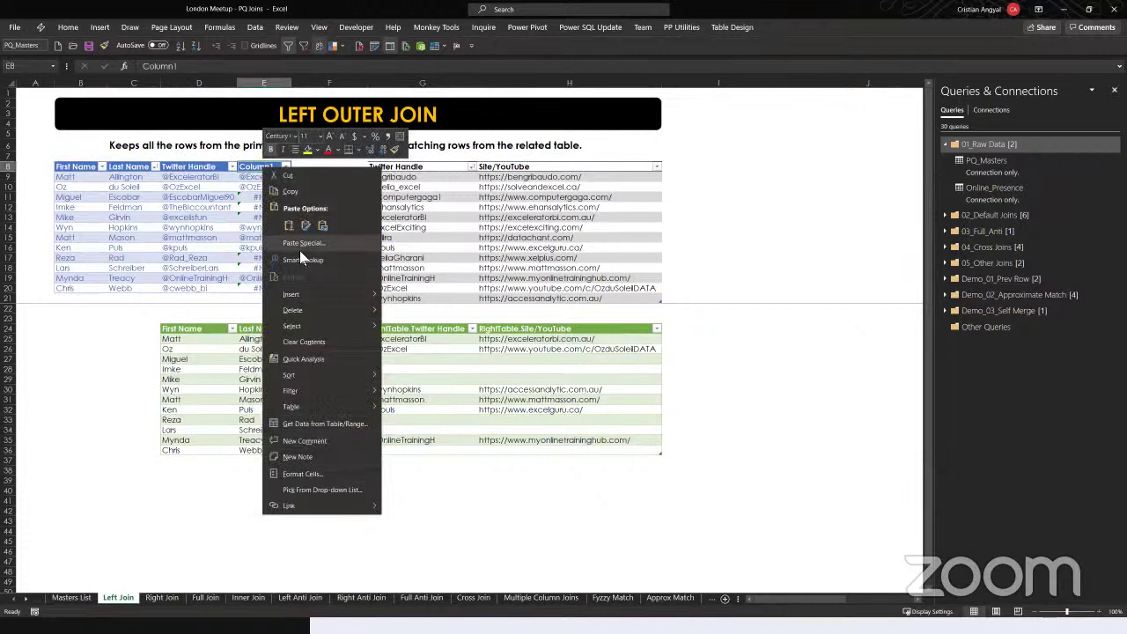
mouse_move(339, 315)
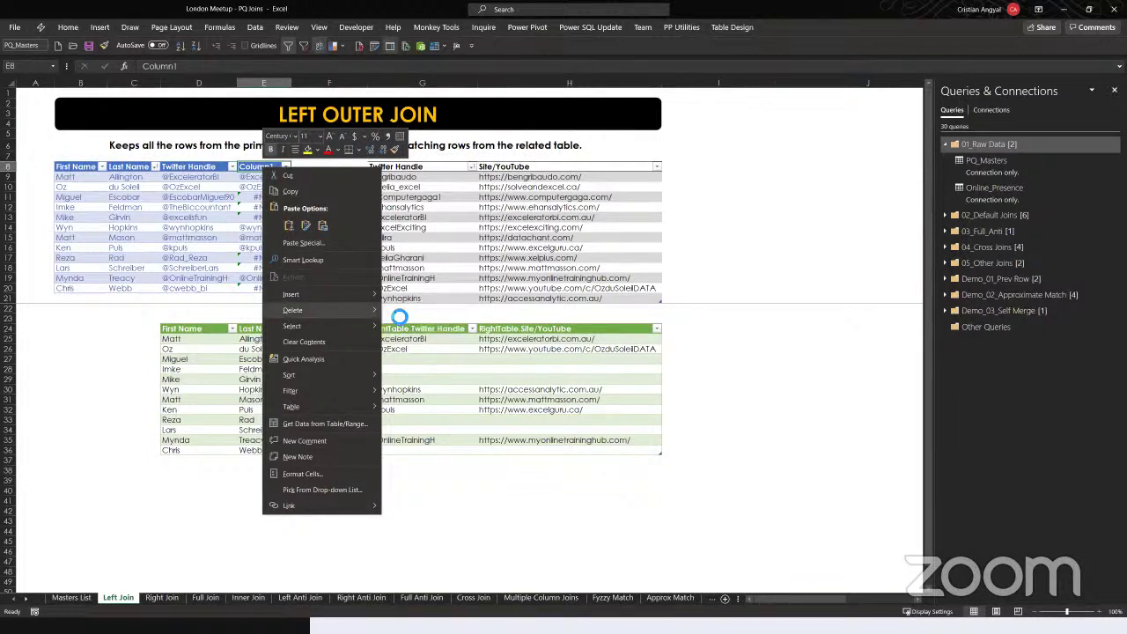
click(407, 312)
click(567, 343)
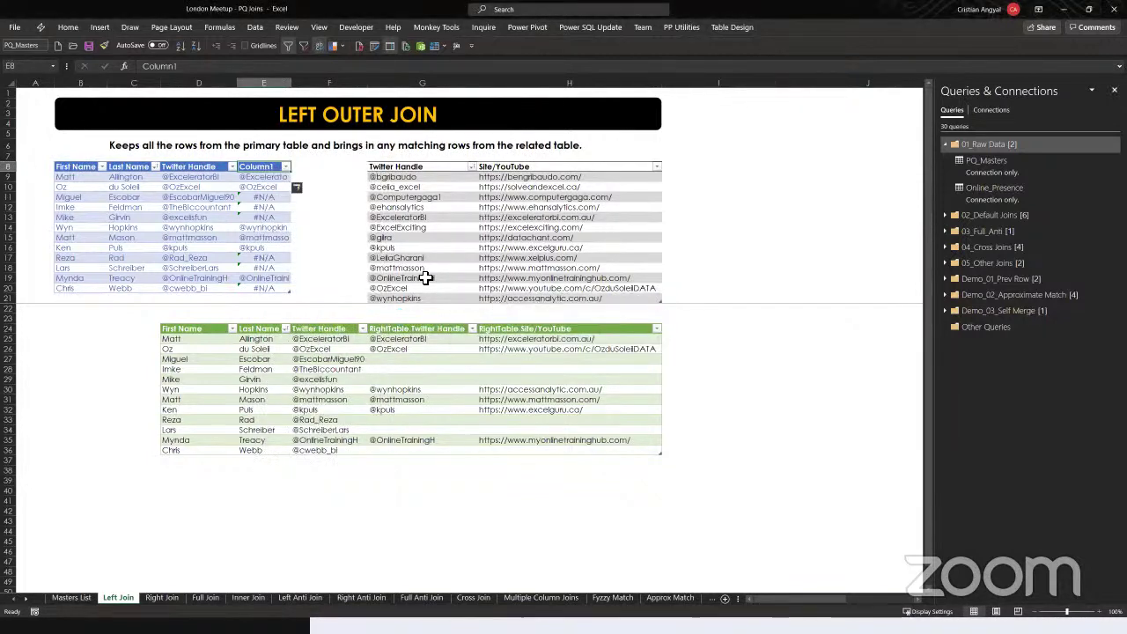
click(328, 217)
click(274, 165)
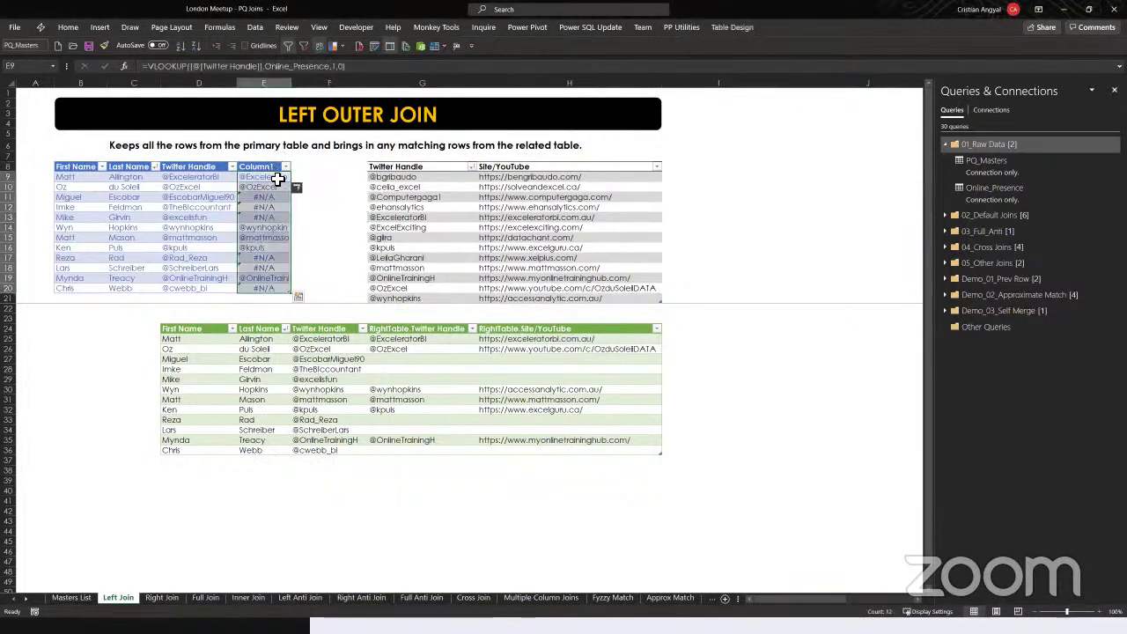
right_click(278, 178)
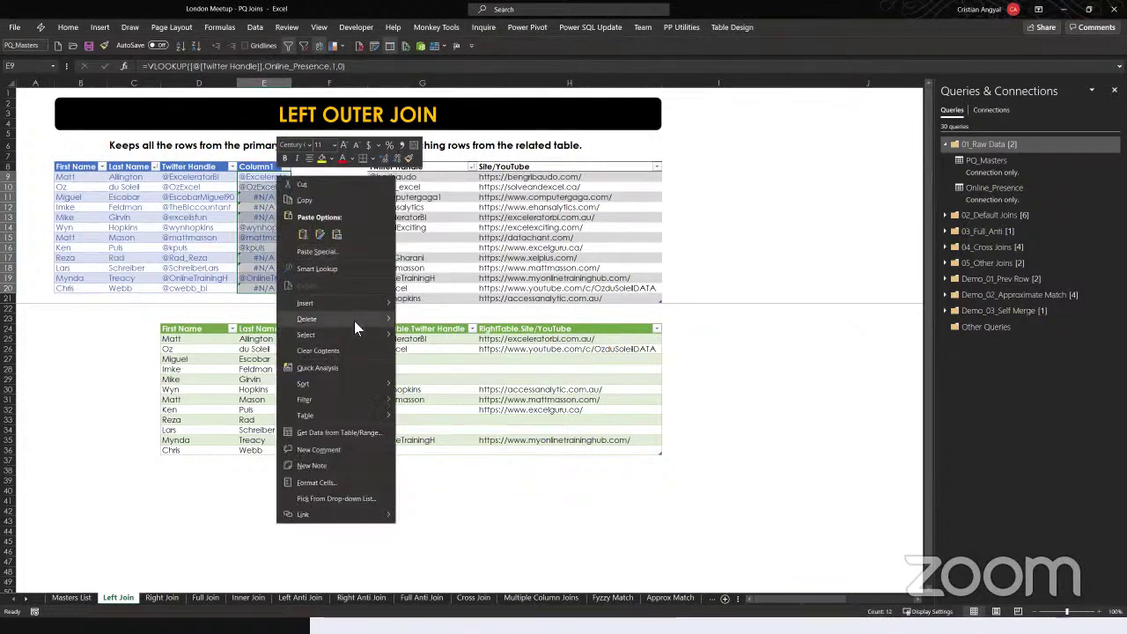
mouse_move(364, 320)
click(425, 315)
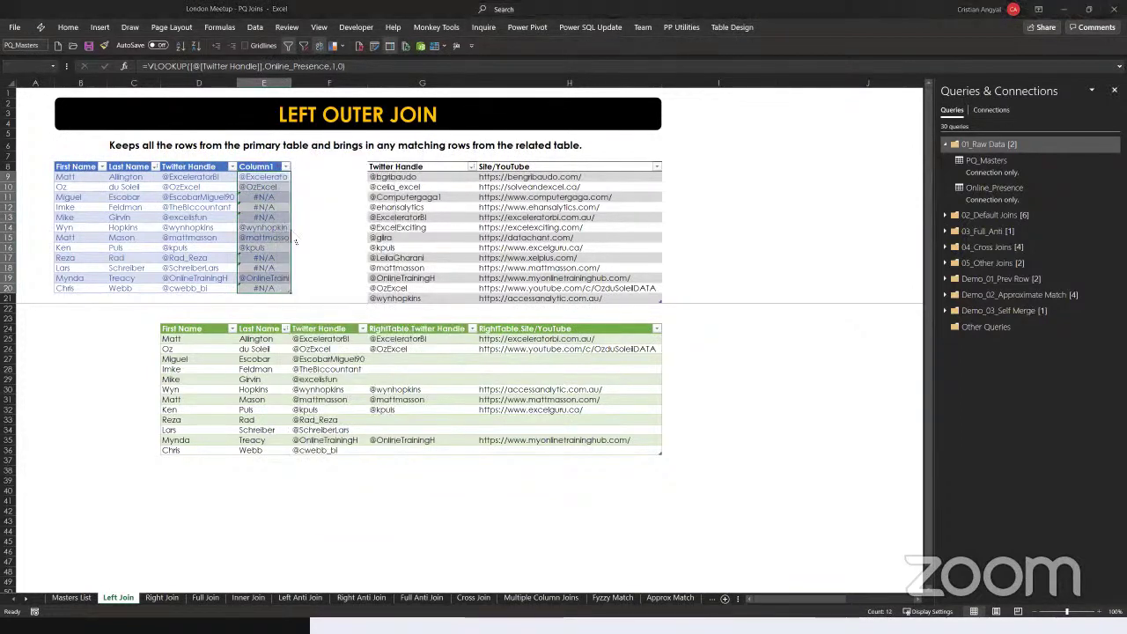
click(560, 344)
click(322, 222)
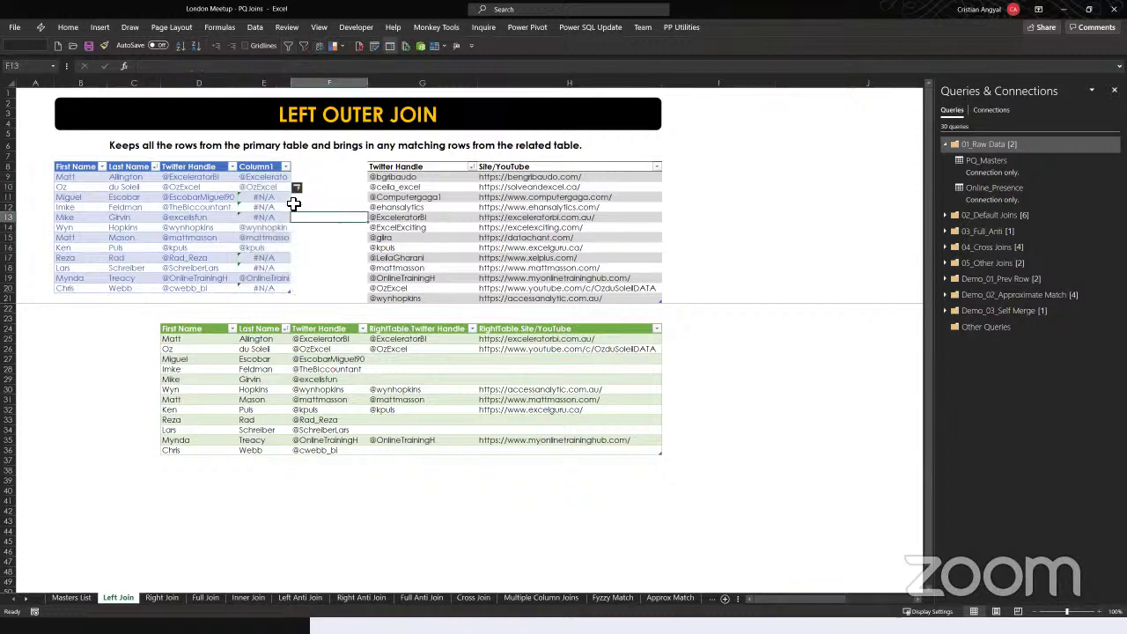
click(272, 165)
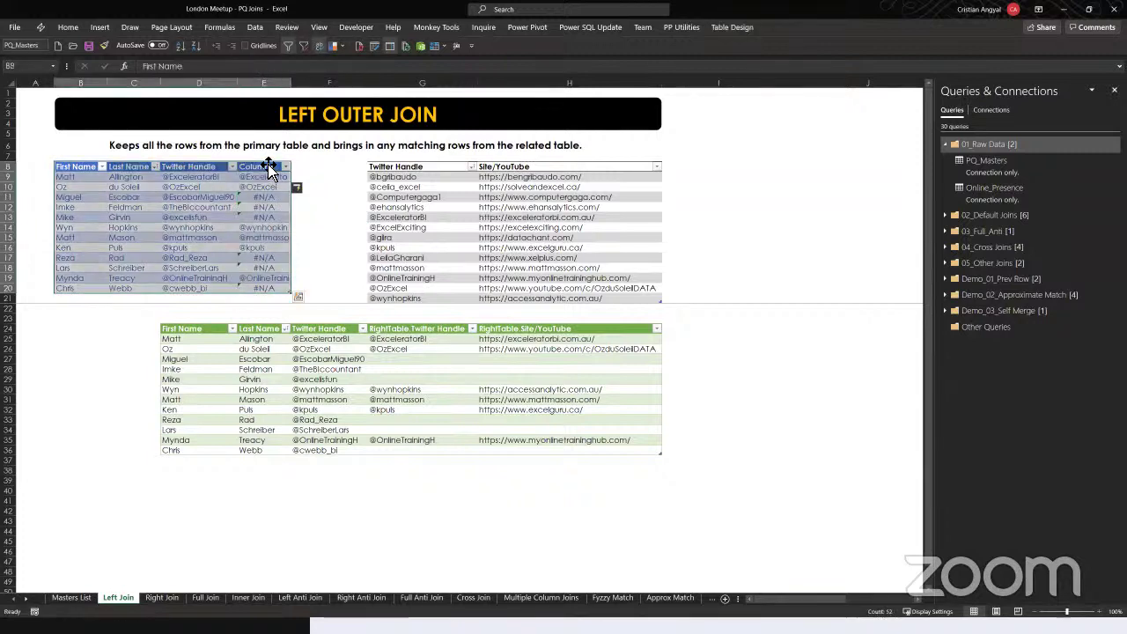
key(ctrl+a)
click(269, 167)
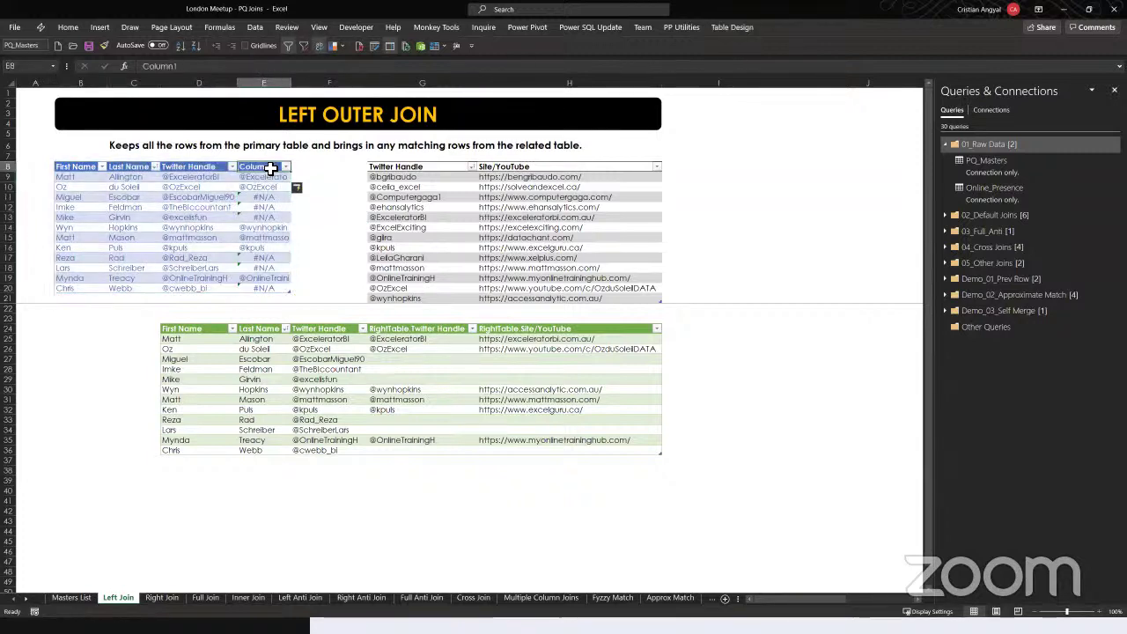
right_click(270, 168)
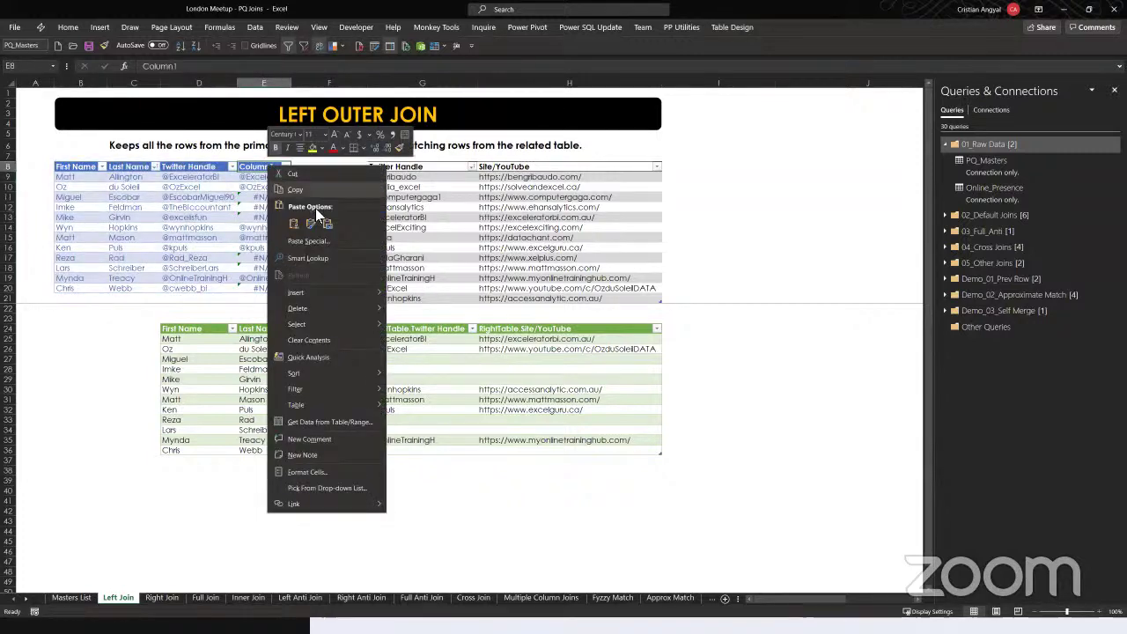
mouse_move(344, 308)
click(413, 308)
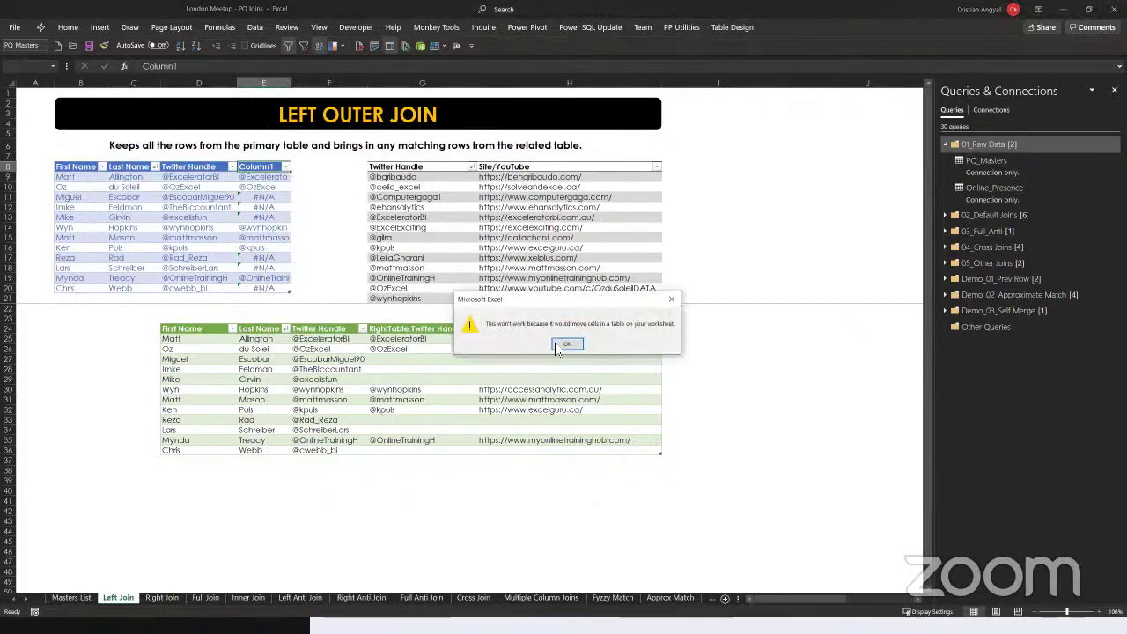
click(563, 344)
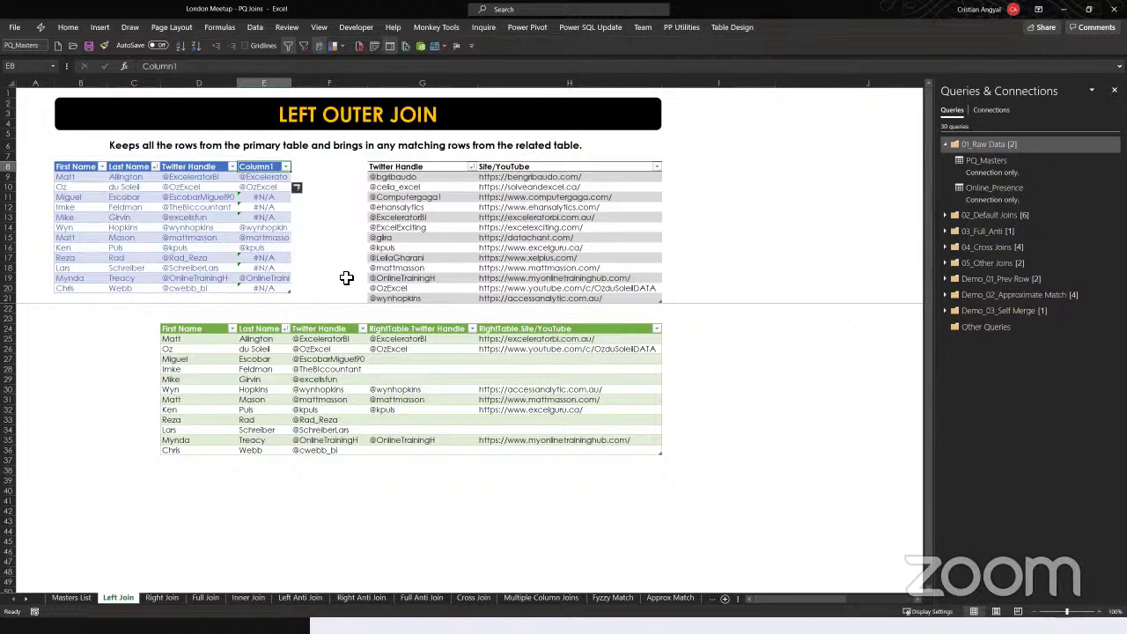
click(161, 598)
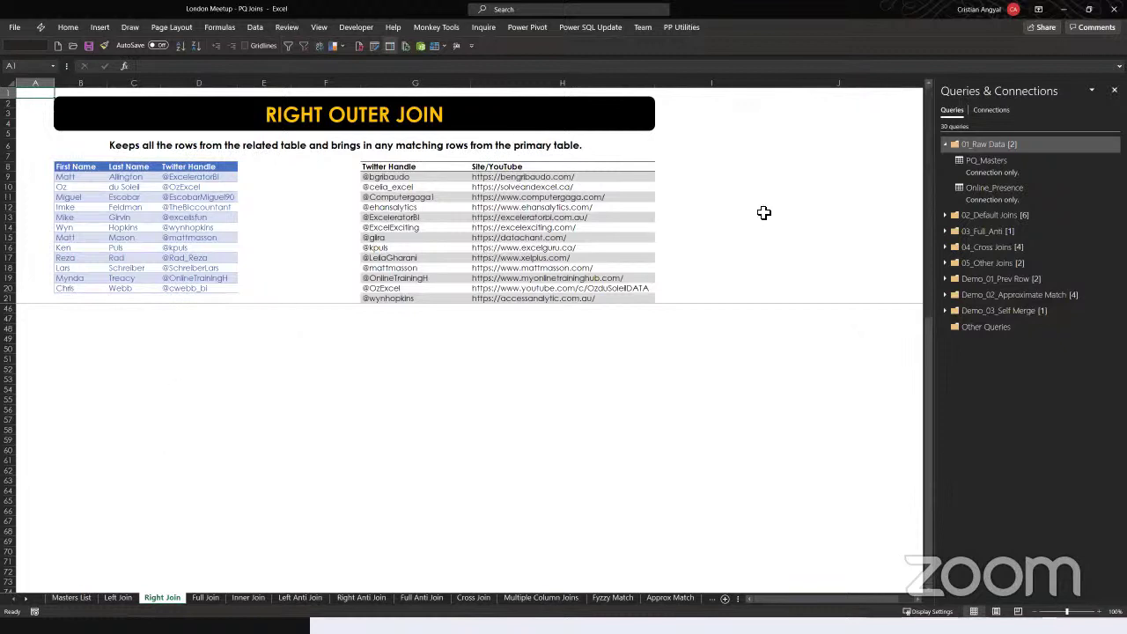
- Expand the 02_Default Joins group and edit the 02_Right_Outer_Join query in Power Query
click(945, 216)
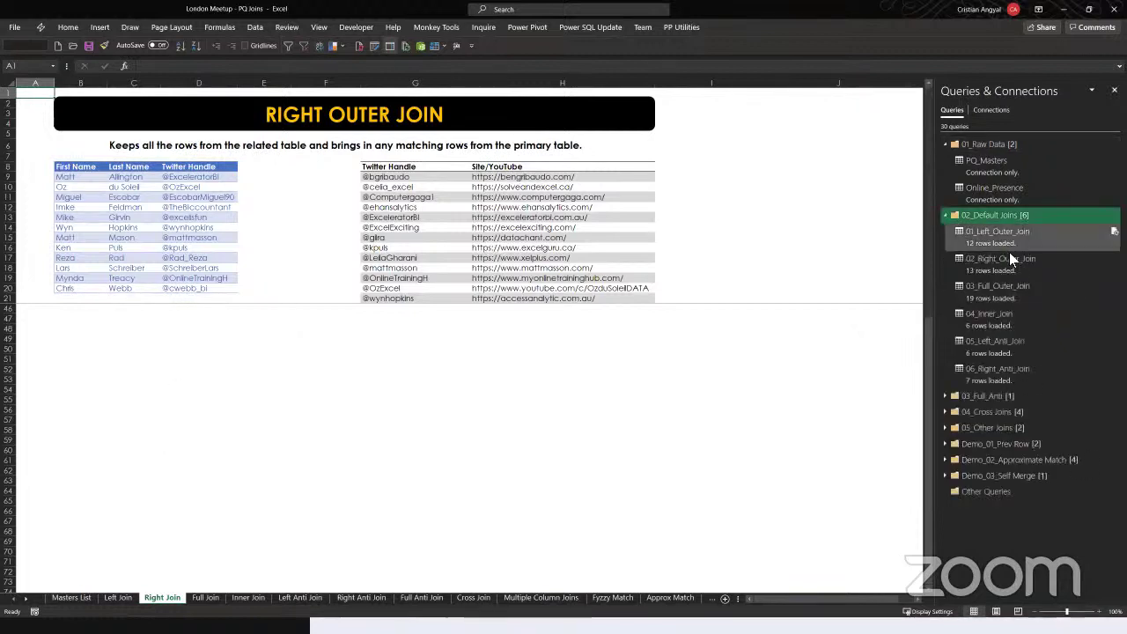
click(989, 262)
right_click(988, 264)
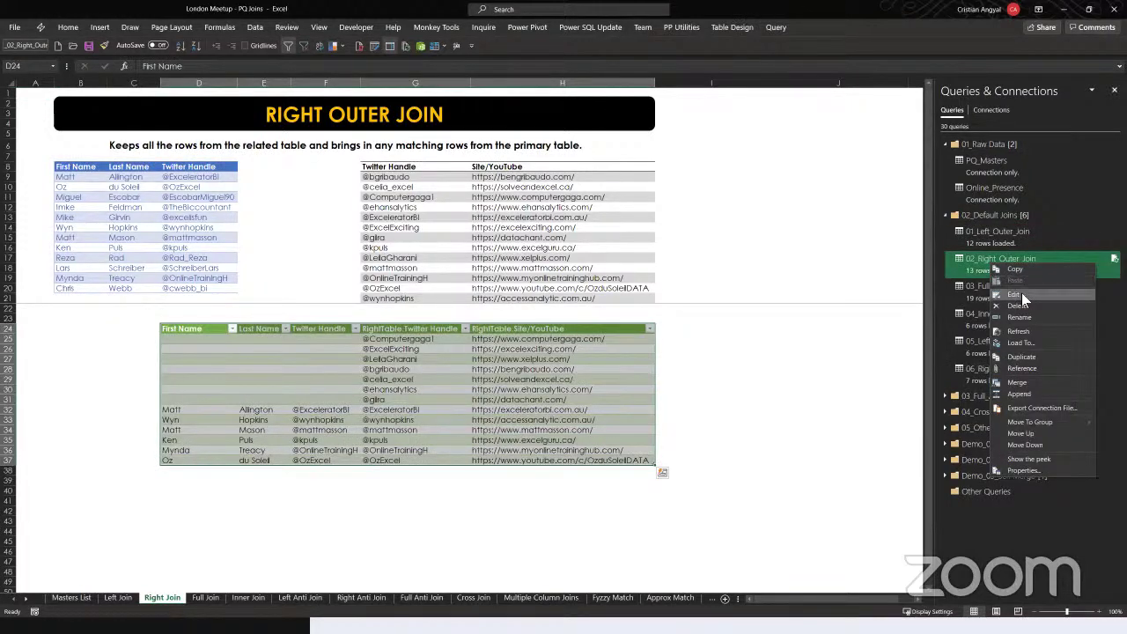
click(1021, 291)
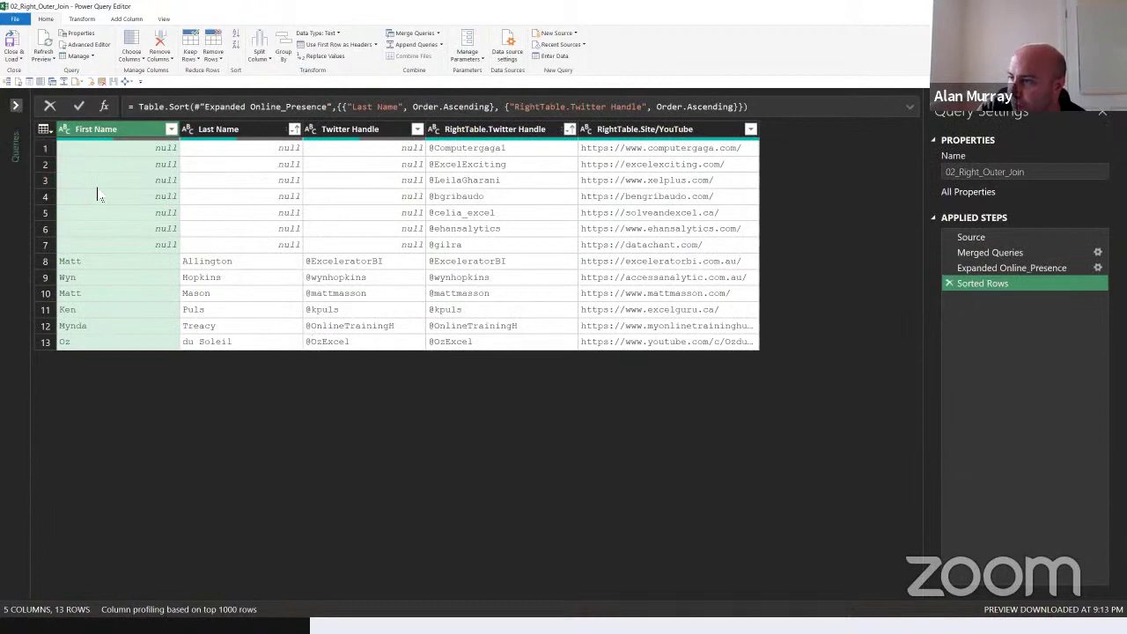
- Expand the Queries pane, collapse 01_Raw Data, and select the 02_Right_Outer_Join query
click(15, 107)
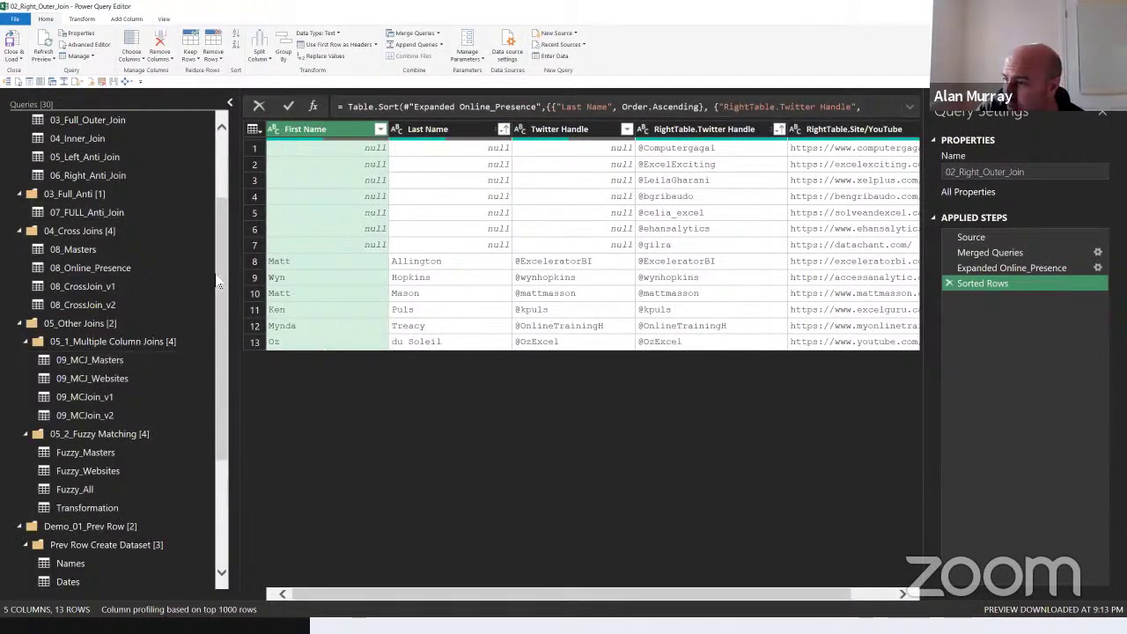
scroll(124, 246, up, 2)
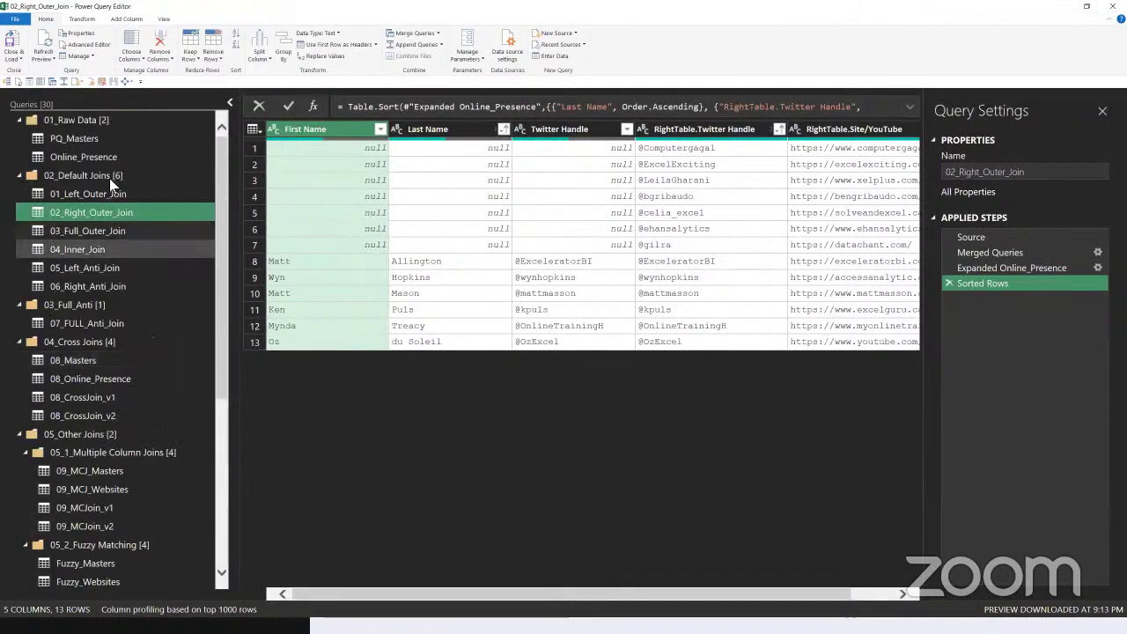
click(21, 120)
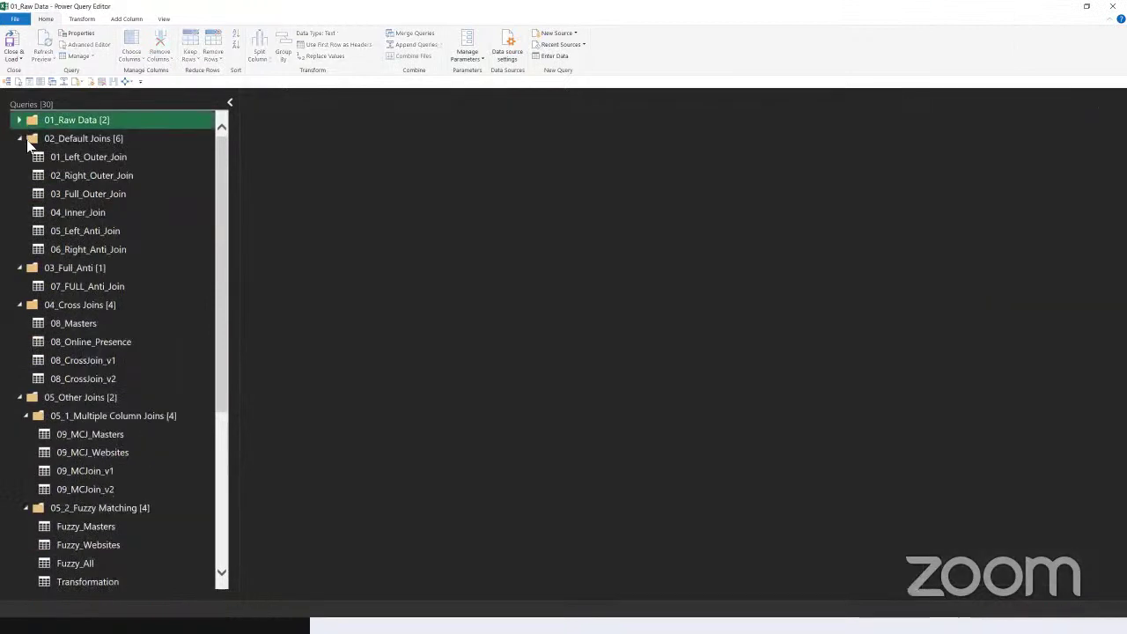
click(74, 156)
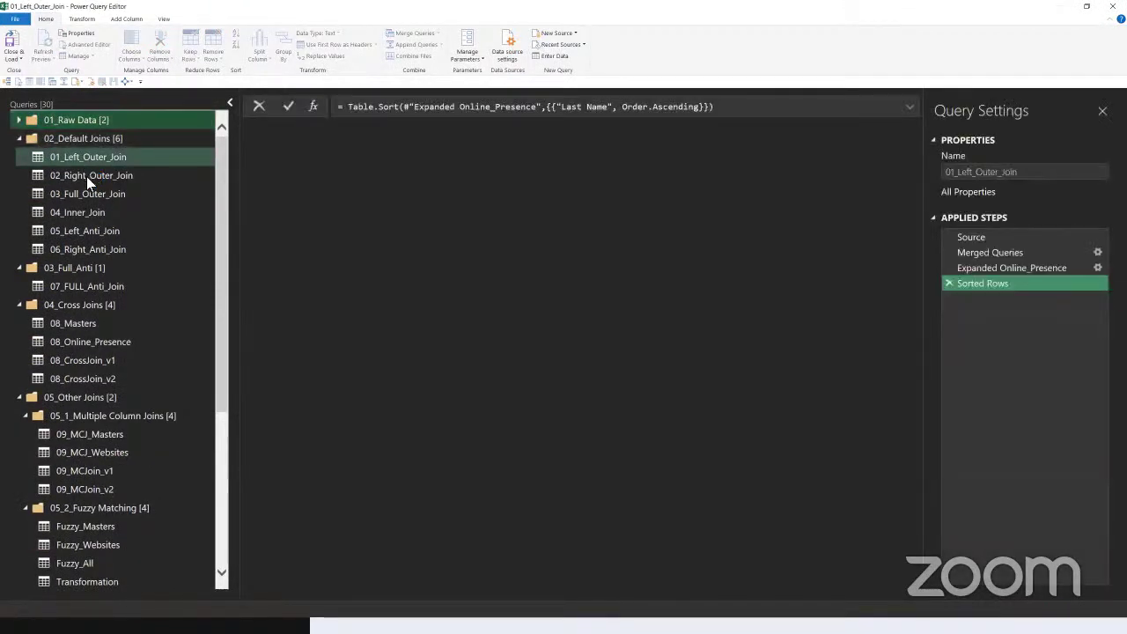
click(86, 176)
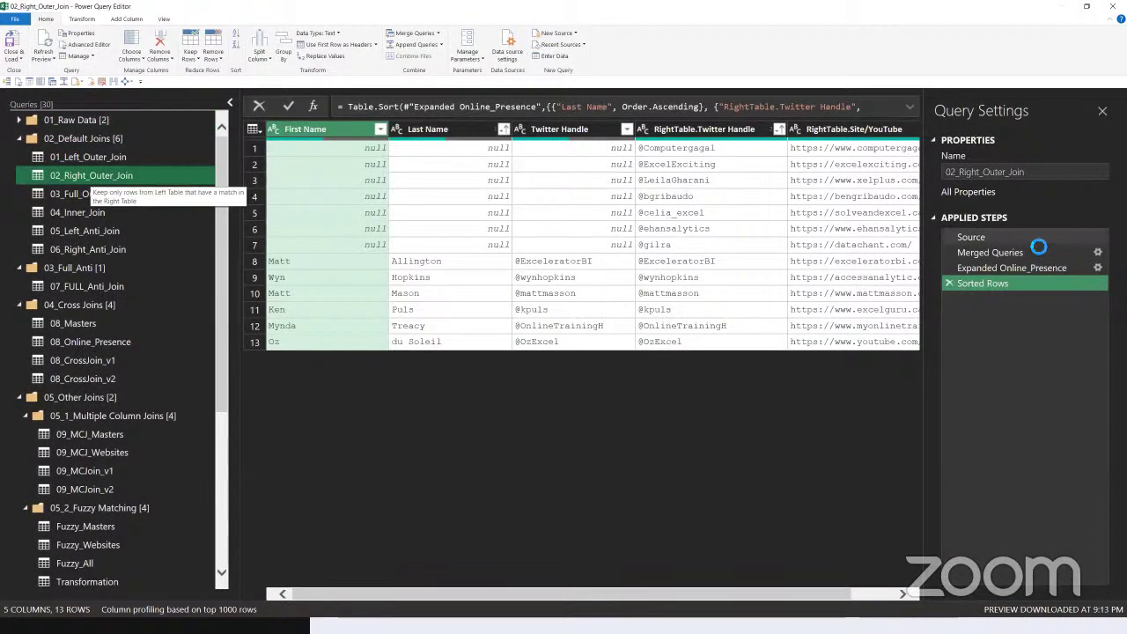
- View the Source step, then bring up the Merged Queries step's merge settings
click(984, 236)
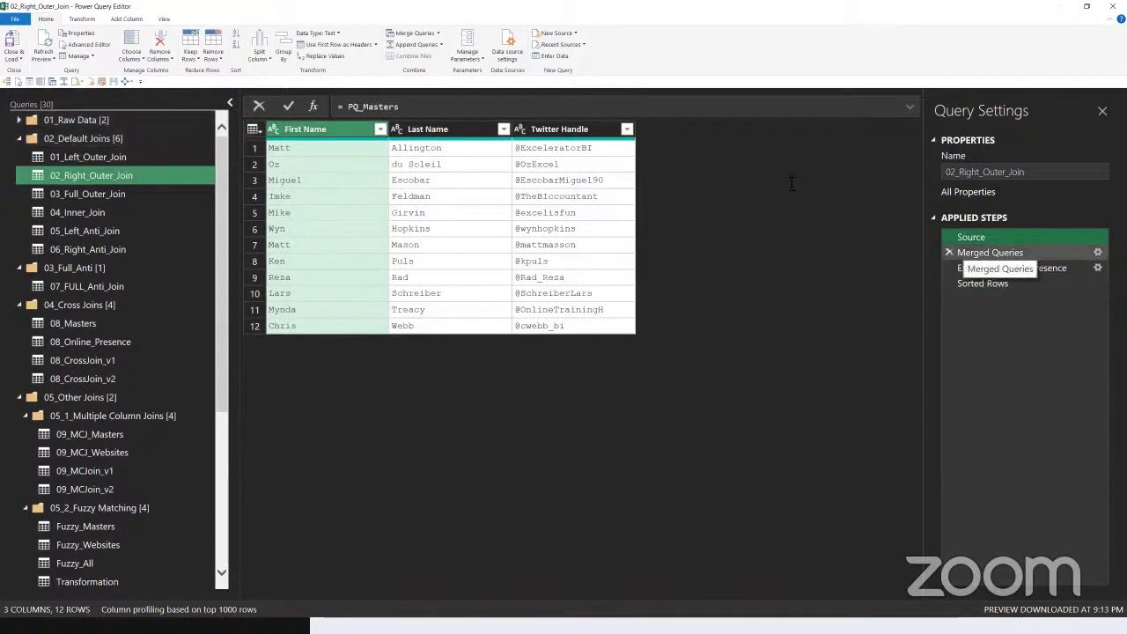
right_click(986, 250)
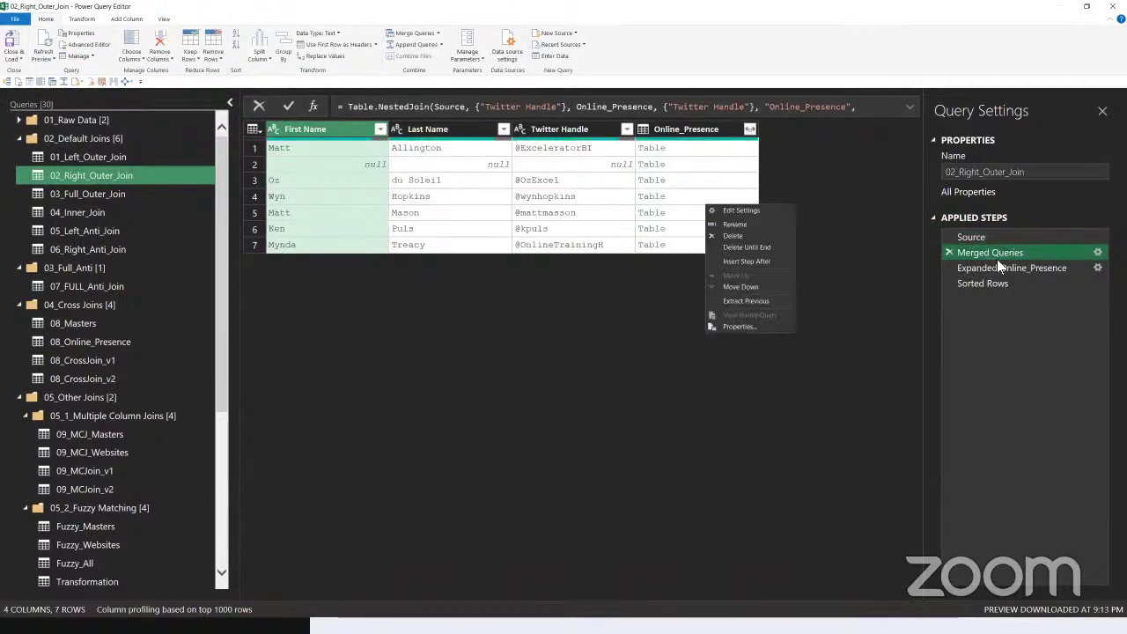
click(741, 210)
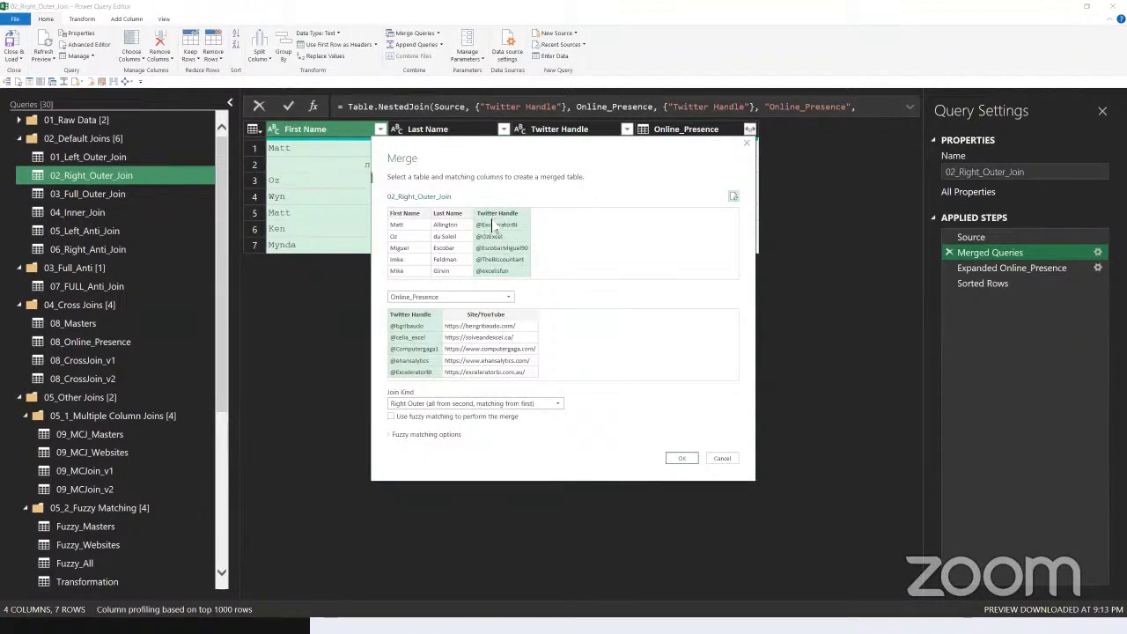
click(430, 407)
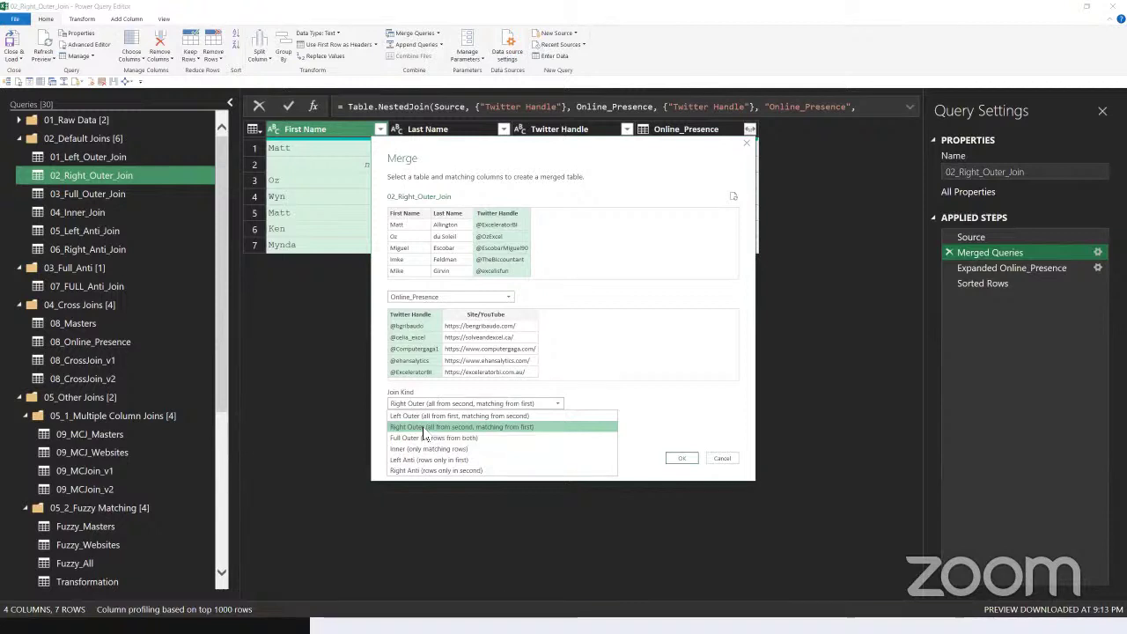
click(611, 391)
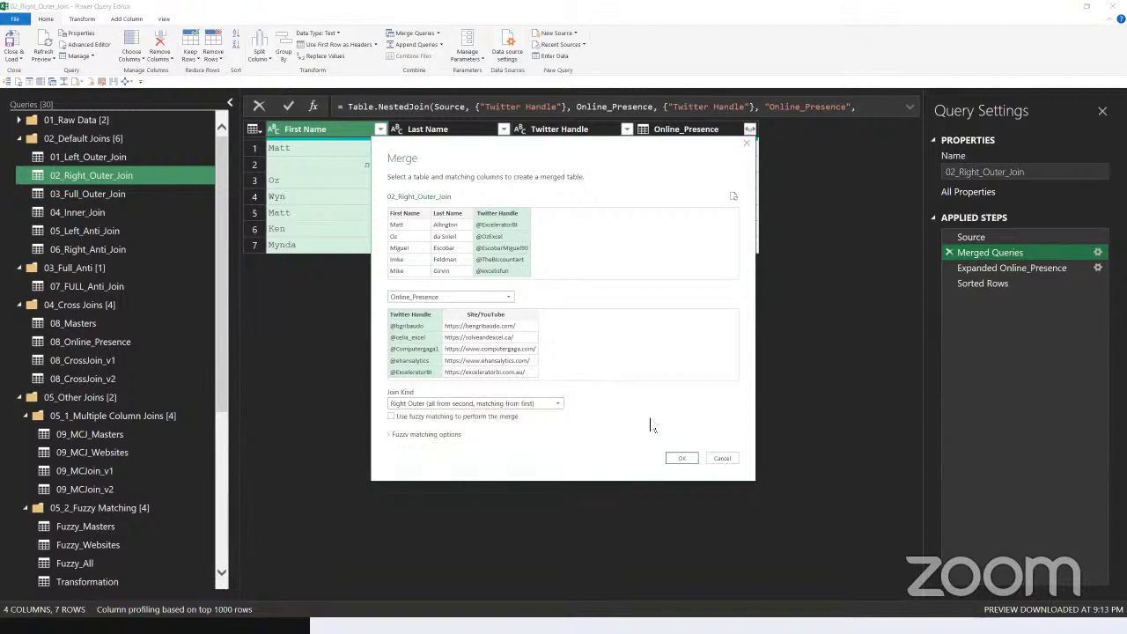
- Close the merge settings unchanged and review the expansion and sort steps' results
click(720, 457)
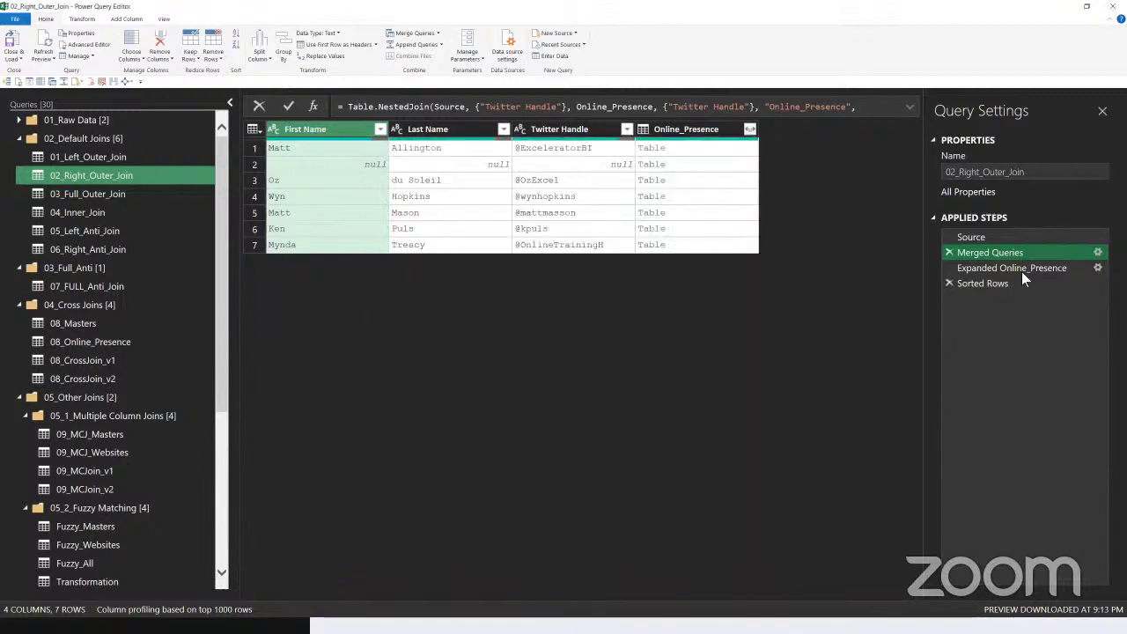
click(1021, 270)
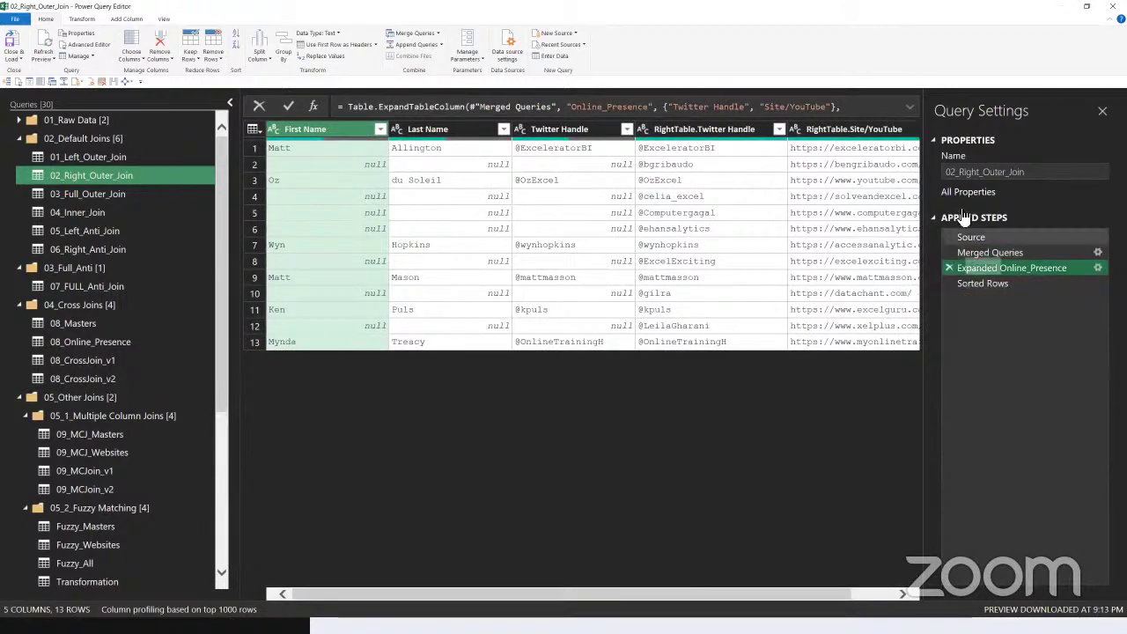
scroll(676, 198, right, 1)
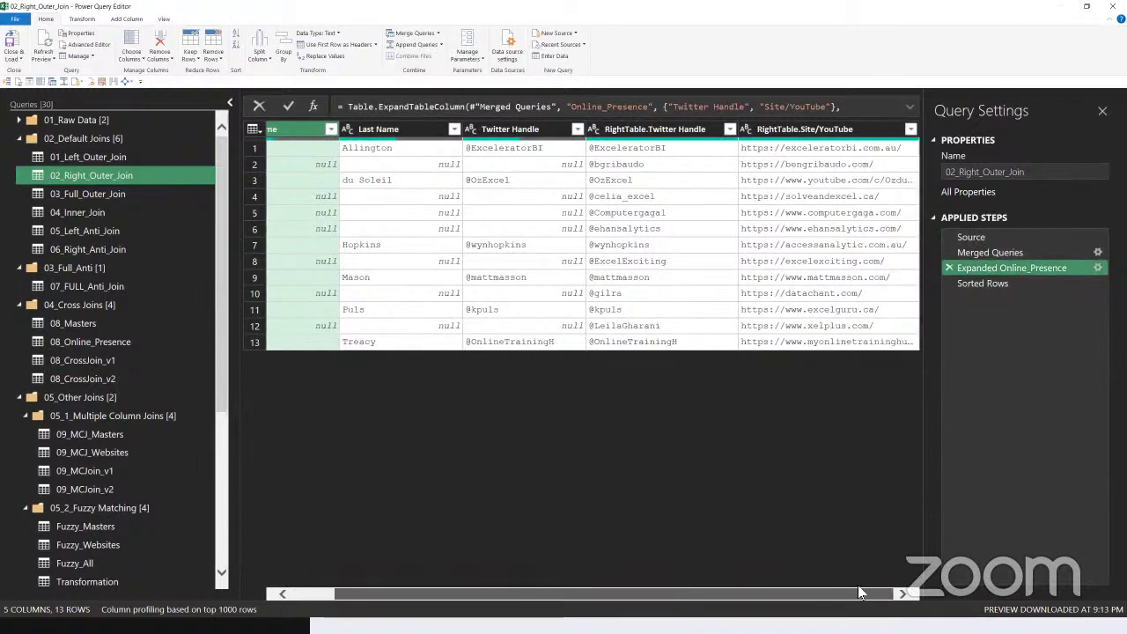
click(997, 284)
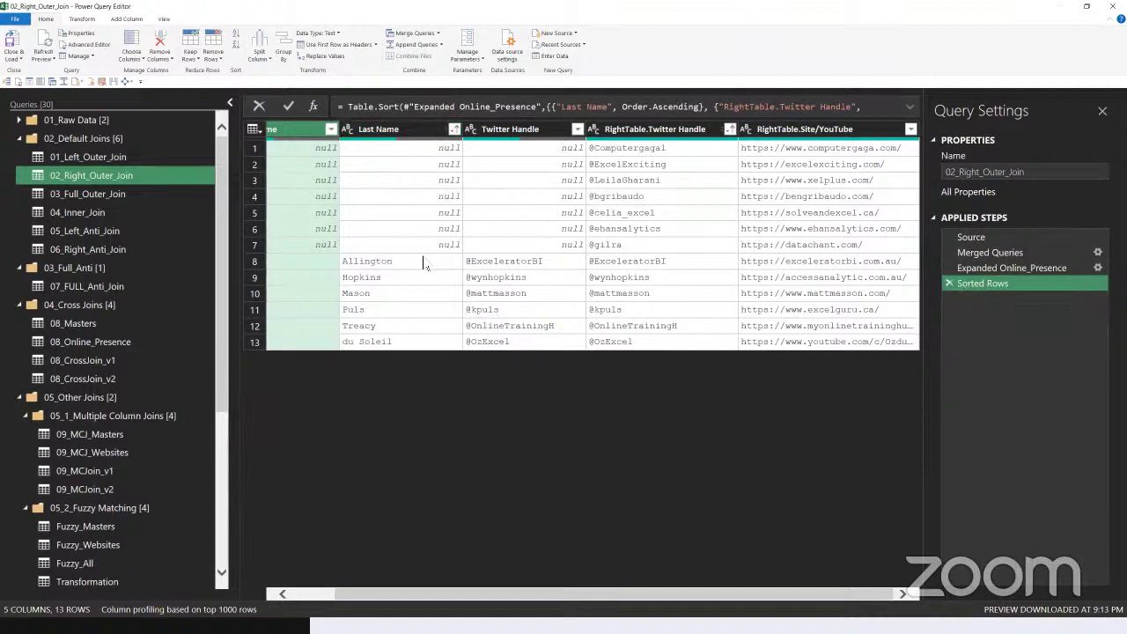
- Delete the existing Sorted Rows step and sort Last Name ascending instead
click(948, 281)
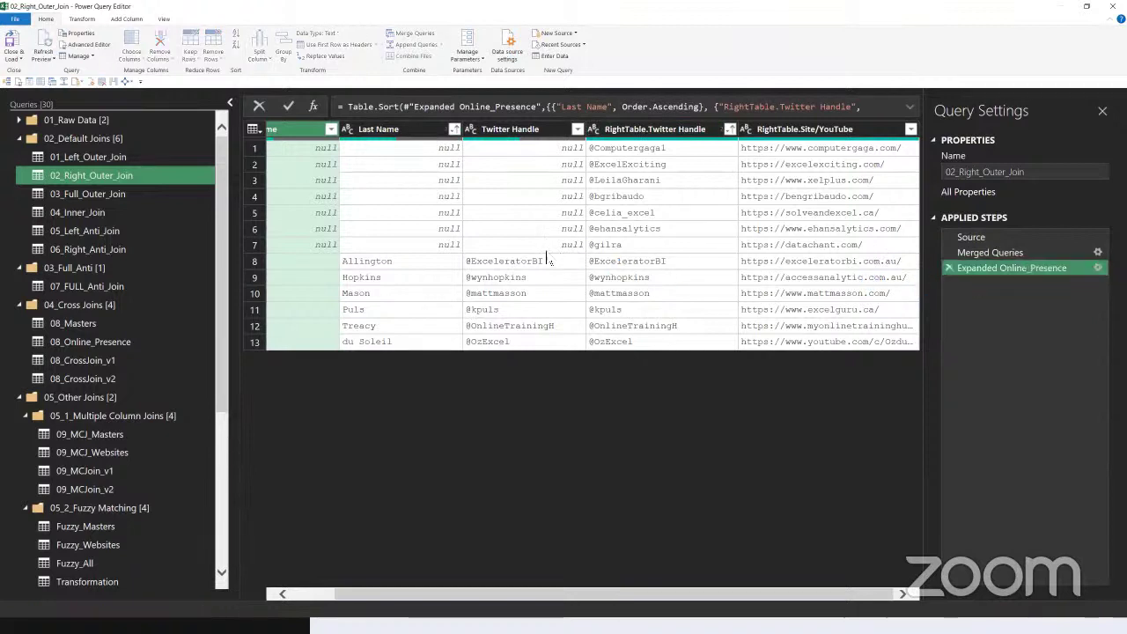
click(428, 132)
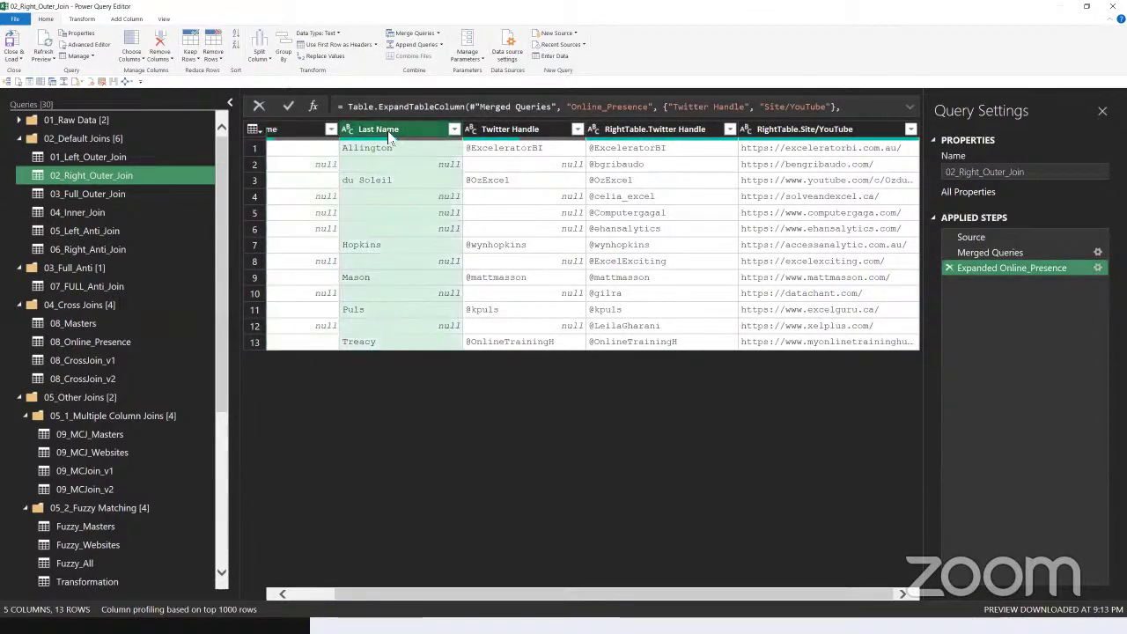
click(454, 129)
click(294, 147)
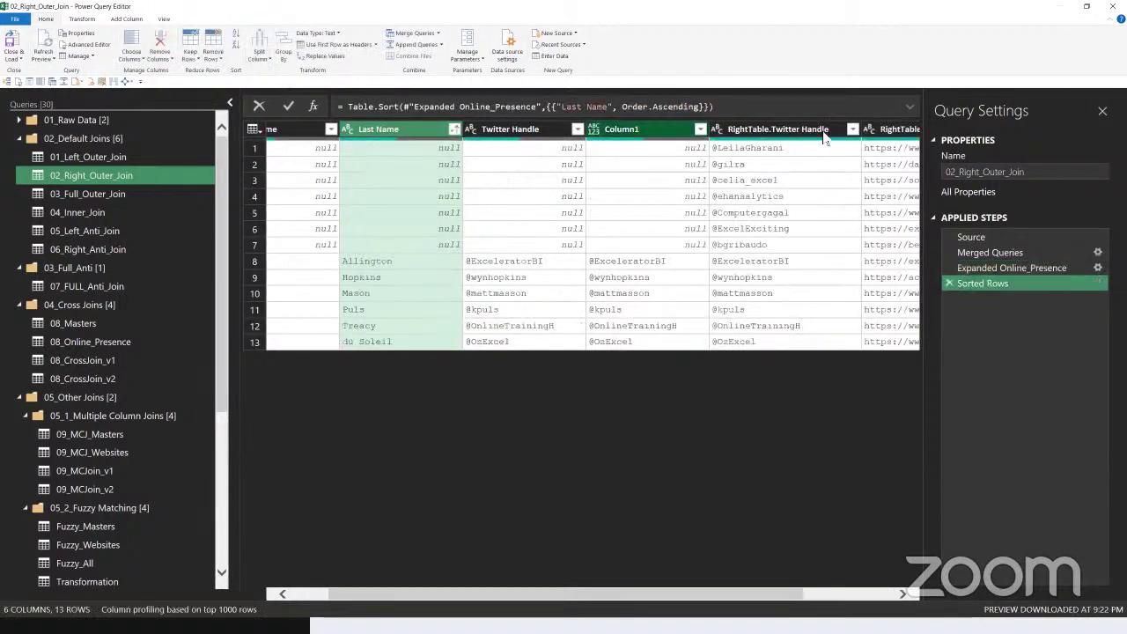
- Add an ascending sort on RightTable.Twitter Handle and review the Twitter Handle and Column1 columns
click(852, 130)
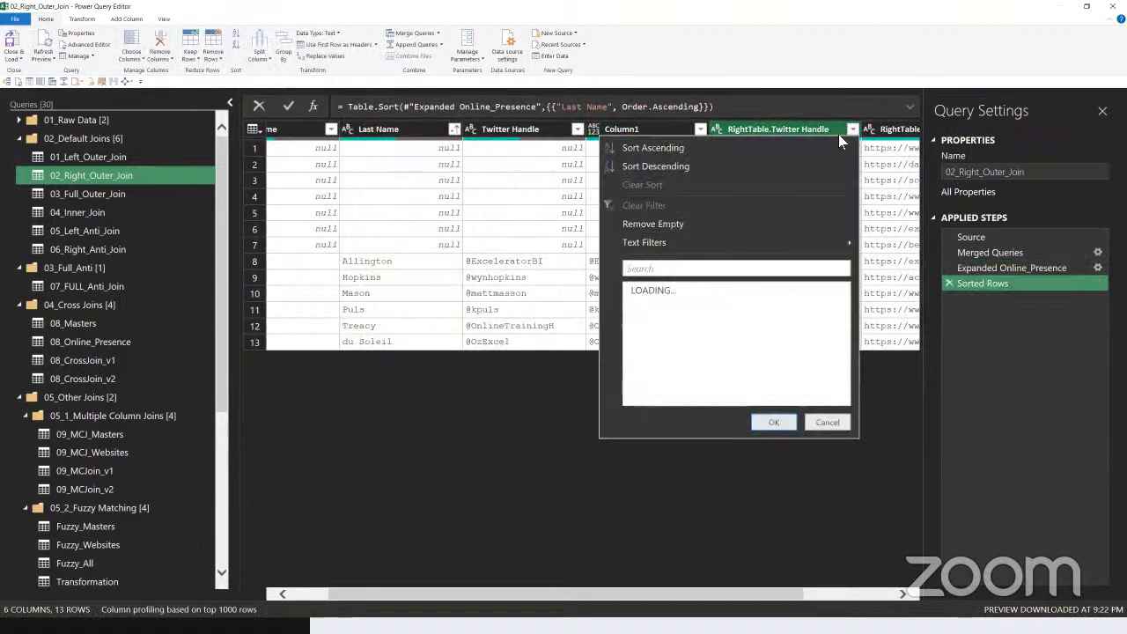
click(672, 148)
click(546, 141)
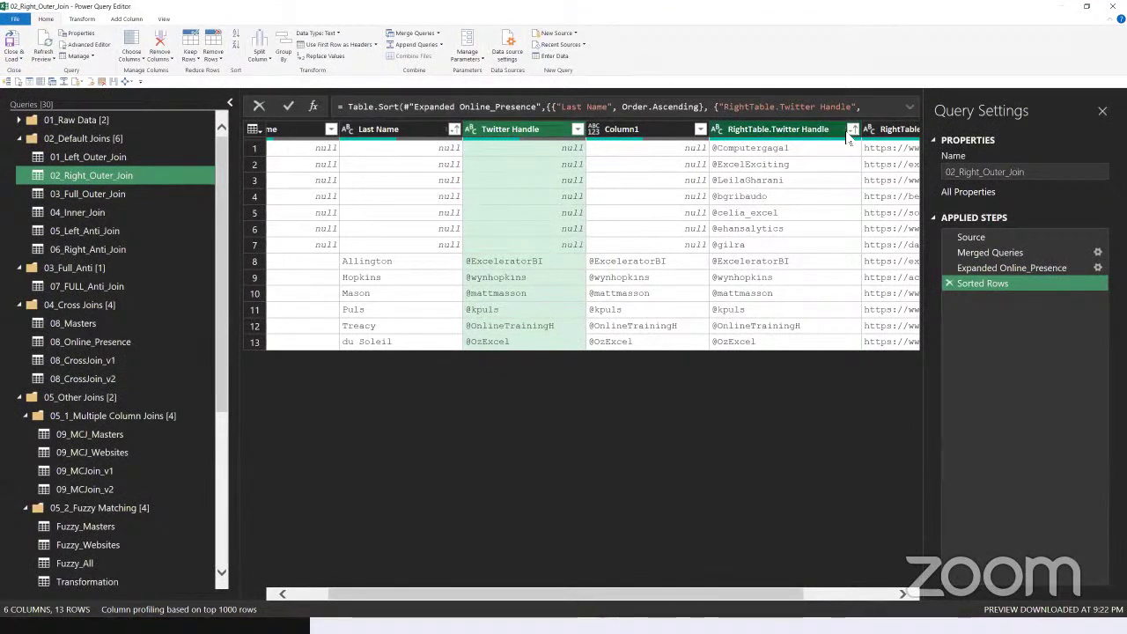
click(630, 130)
ctrl+click(843, 136)
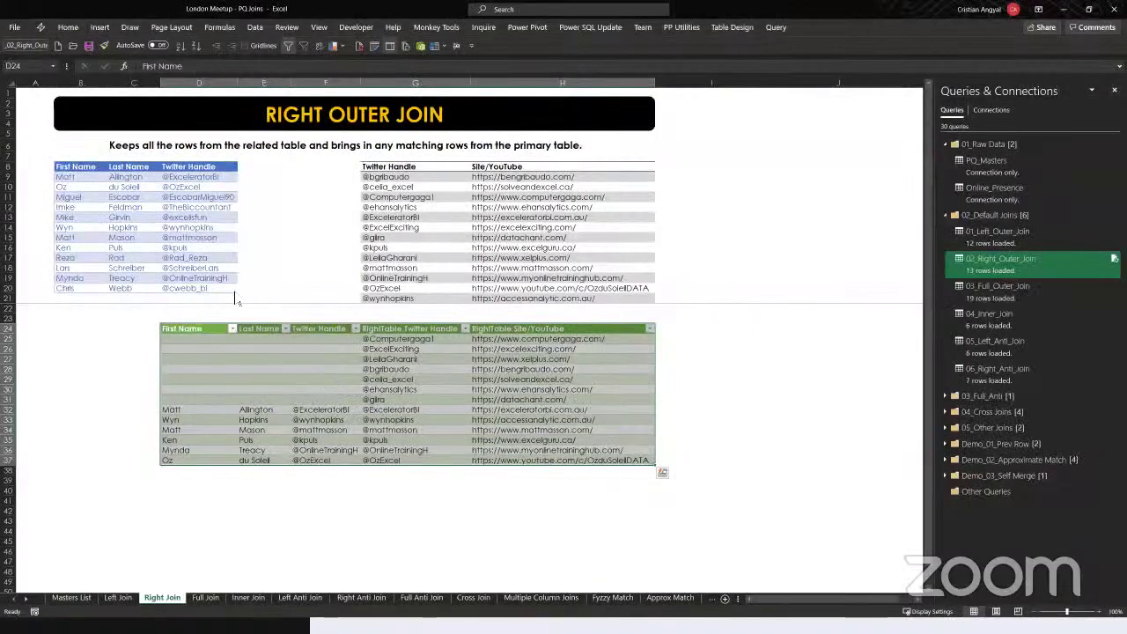
- Review the Right Join sheet's loaded results, comparing matched and unmatched handles against both source tables
click(264, 360)
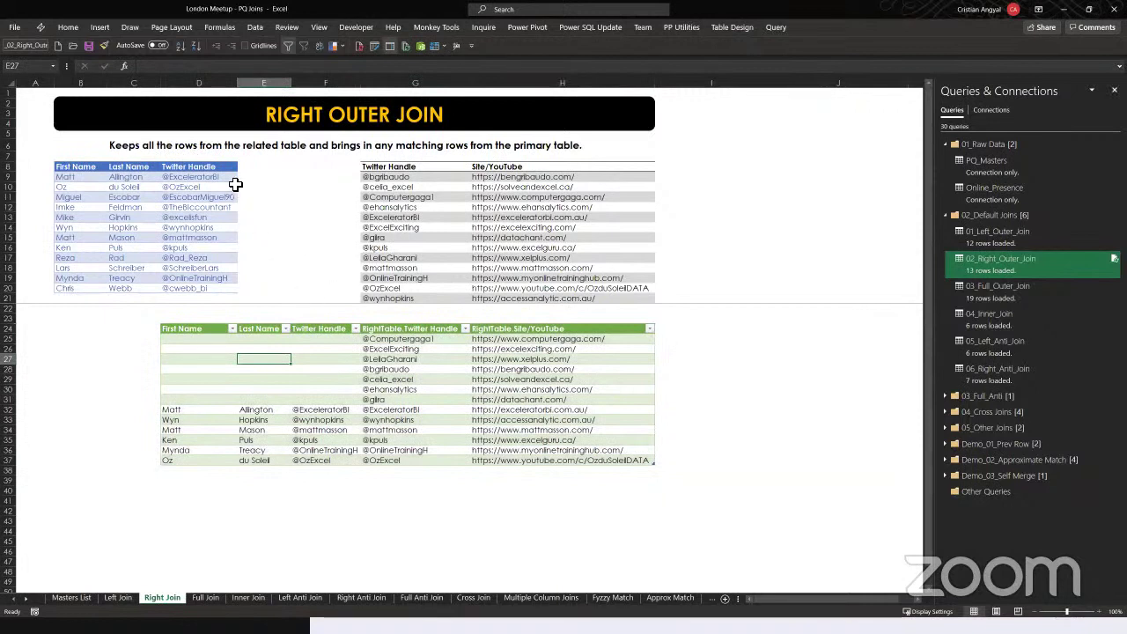
click(148, 147)
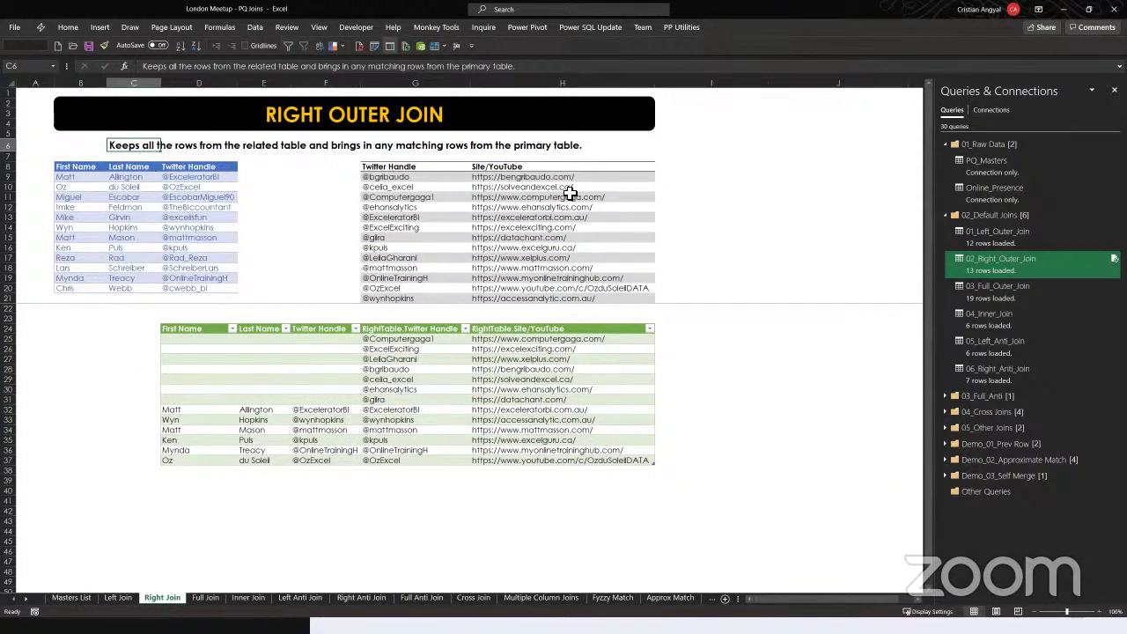
click(480, 207)
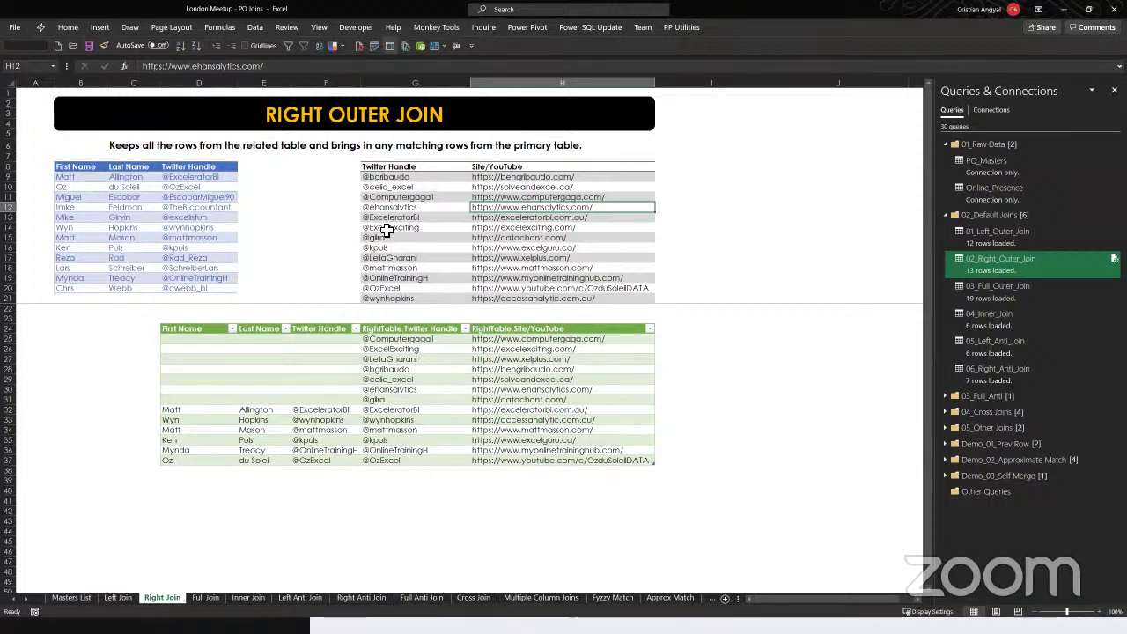
drag(443, 337, 422, 360)
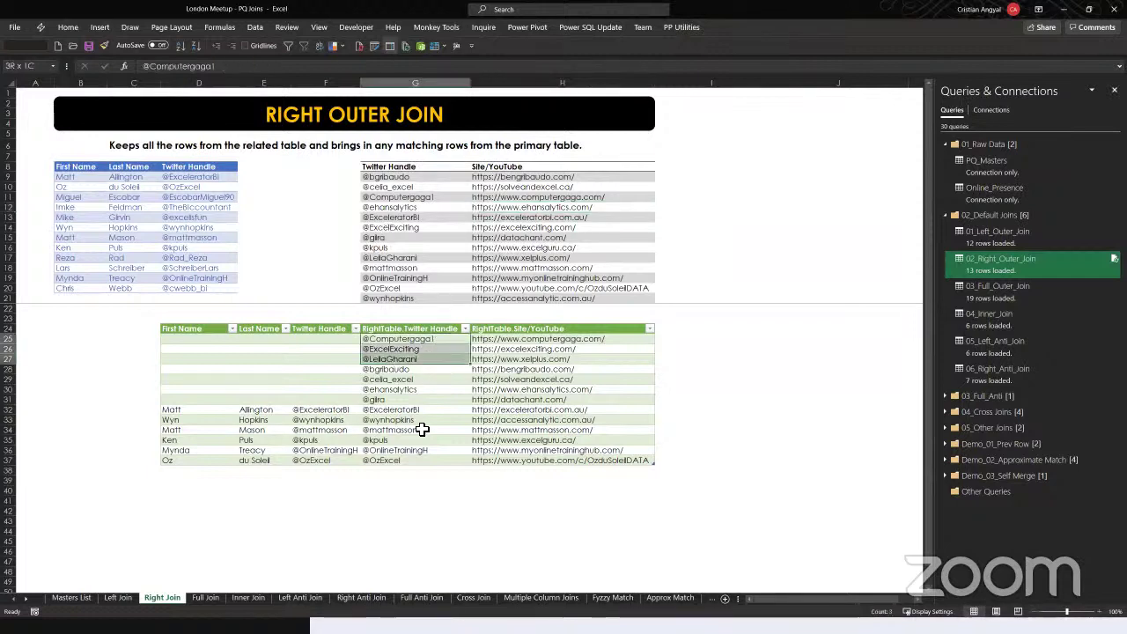
drag(423, 429, 422, 458)
drag(396, 180, 390, 298)
drag(326, 410, 204, 412)
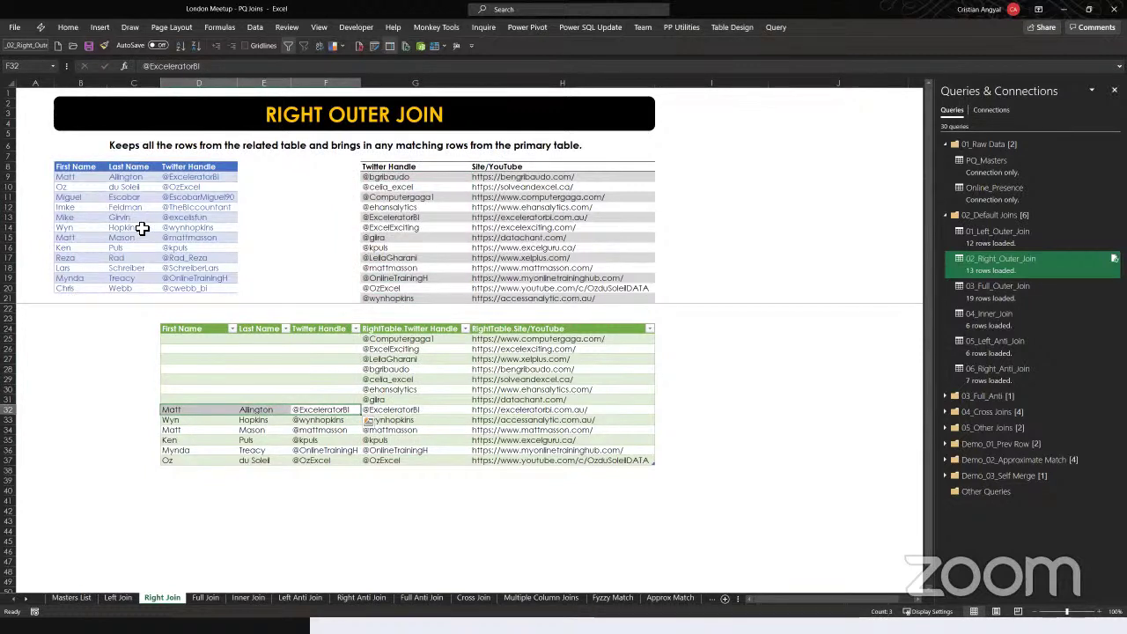
click(142, 228)
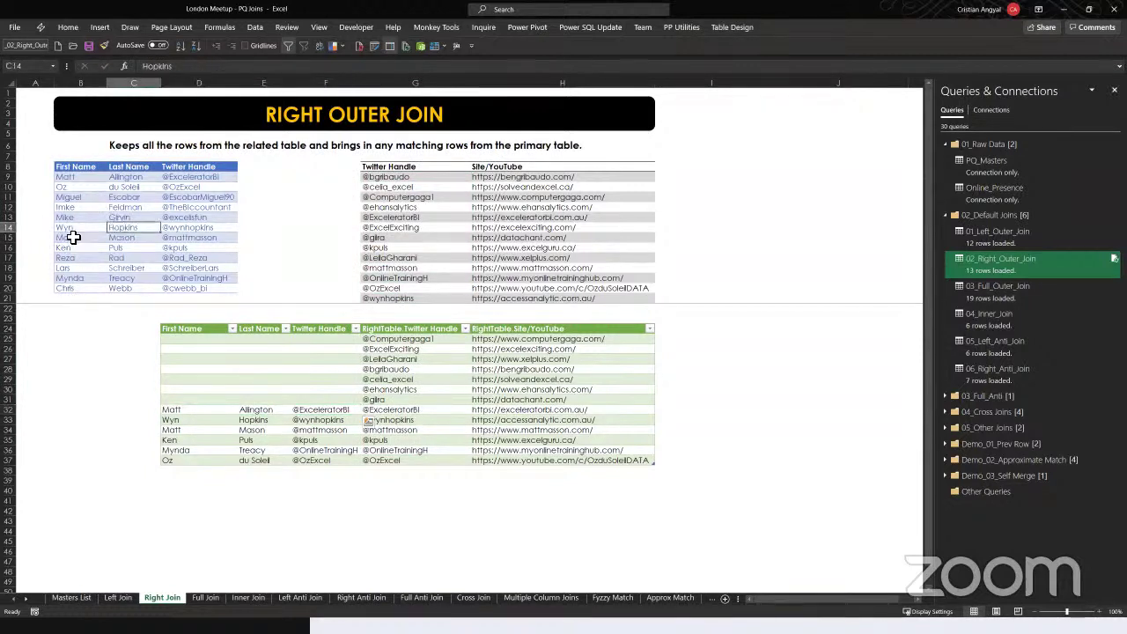
click(997, 286)
- Edit the 03_Full_Outer_Join query in Power Query Editor, briefly zooming in and back out
right_click(995, 288)
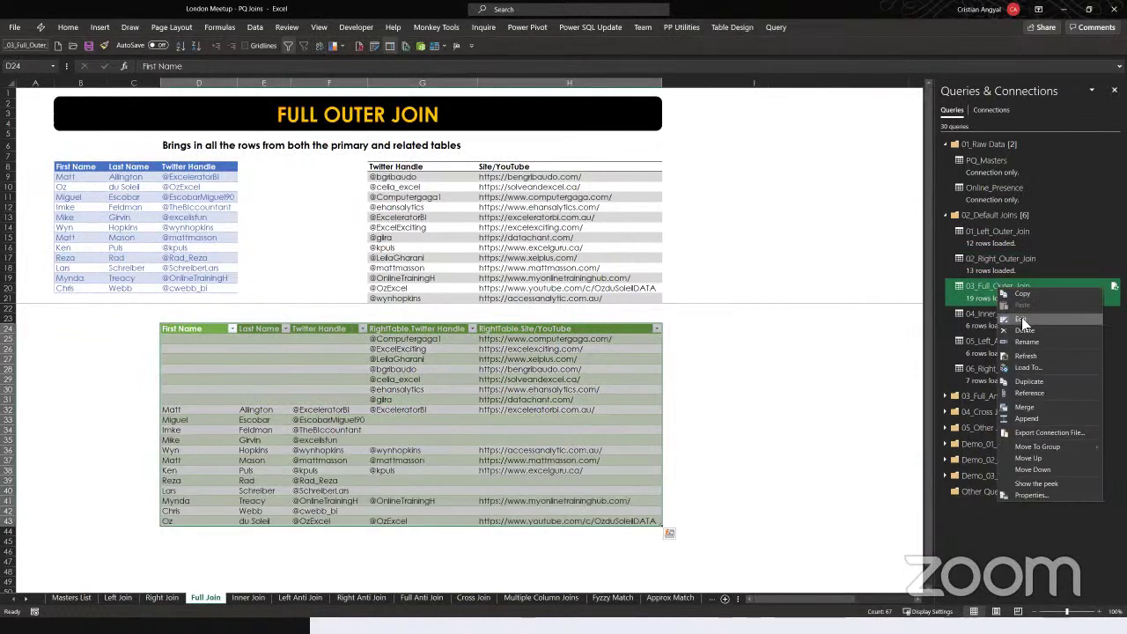
click(1022, 319)
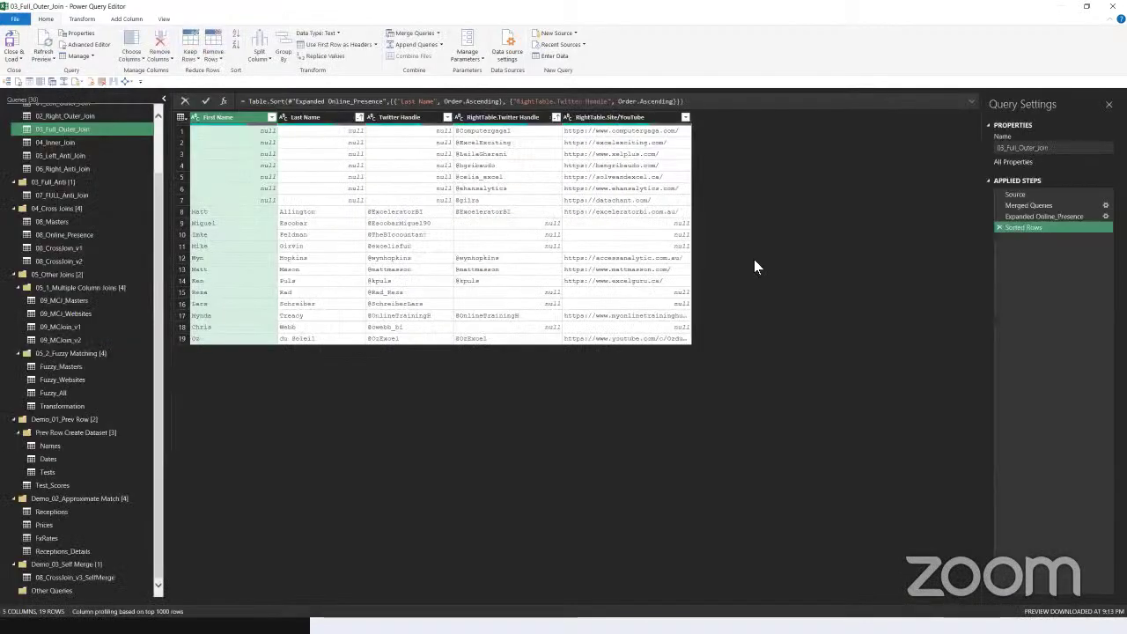
key(ctrl+plus)
key(ctrl+plus)
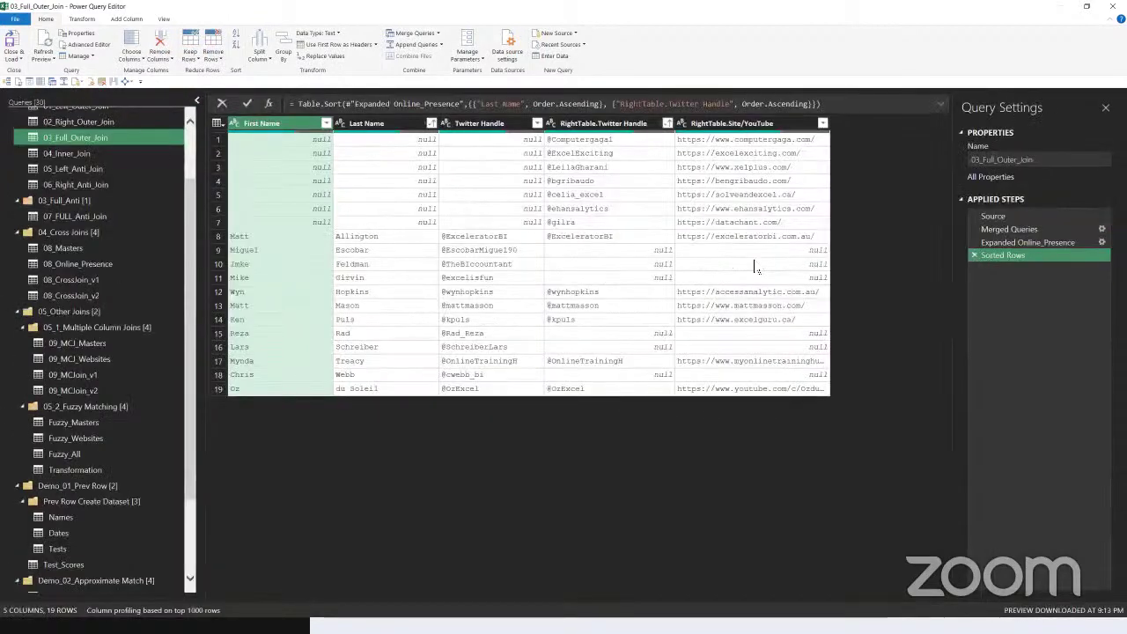
key(ctrl+minus)
- Select the Source step to preview the 12-row PQ_Masters table with Twitter handles
click(1002, 214)
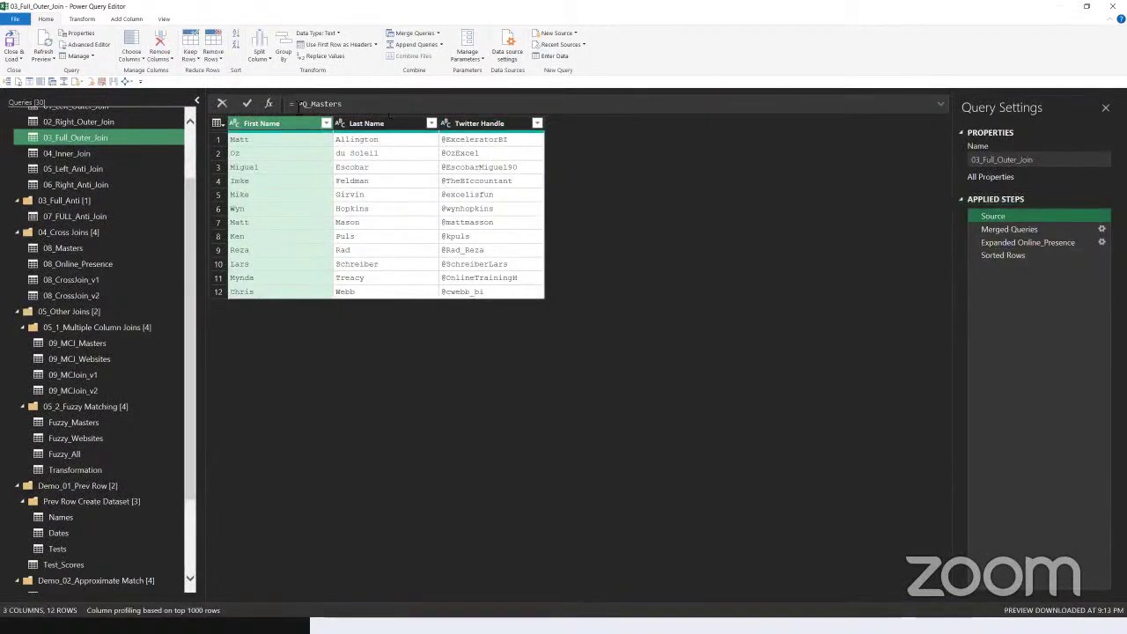
scroll(51, 183, up, 2)
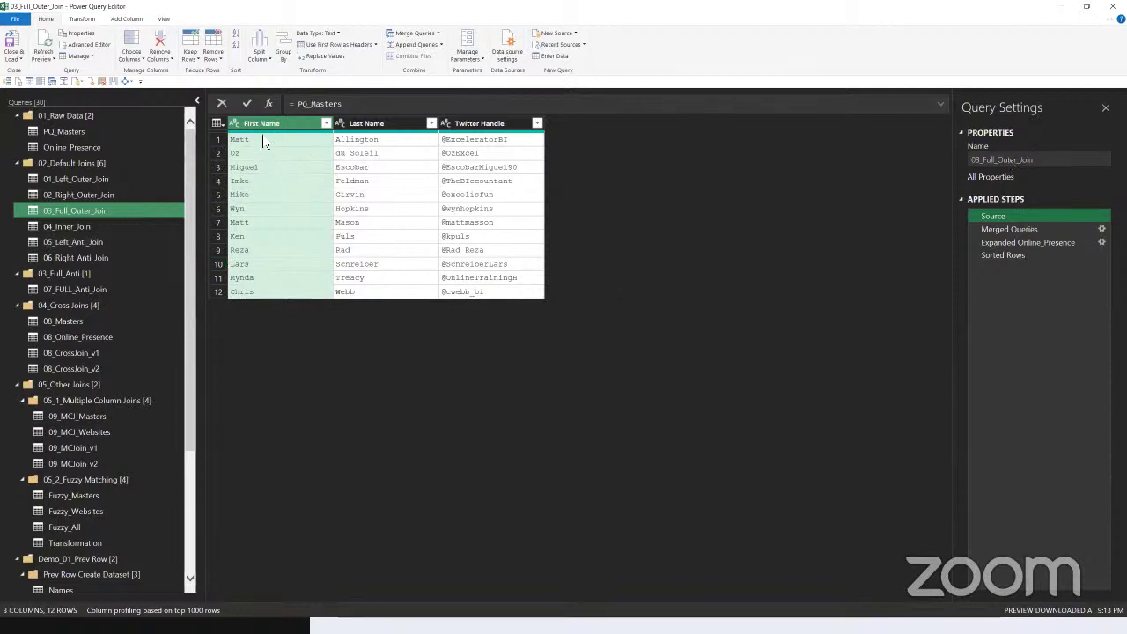
- Review the Merged Queries settings, confirm the Full Outer join kind, and cancel without changes
right_click(1013, 230)
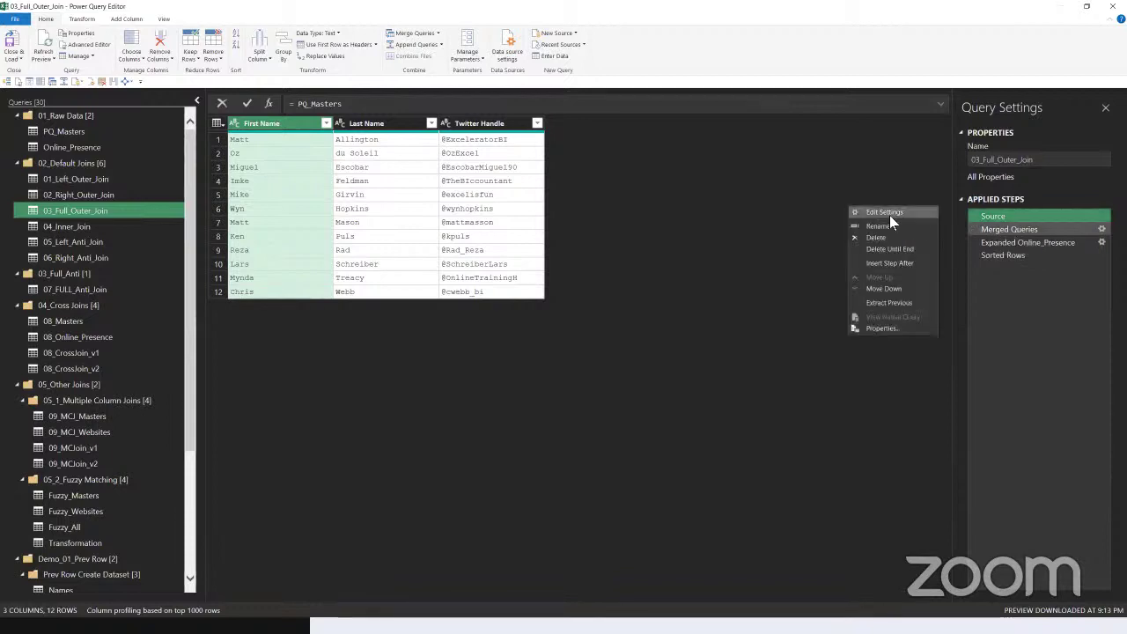
click(891, 220)
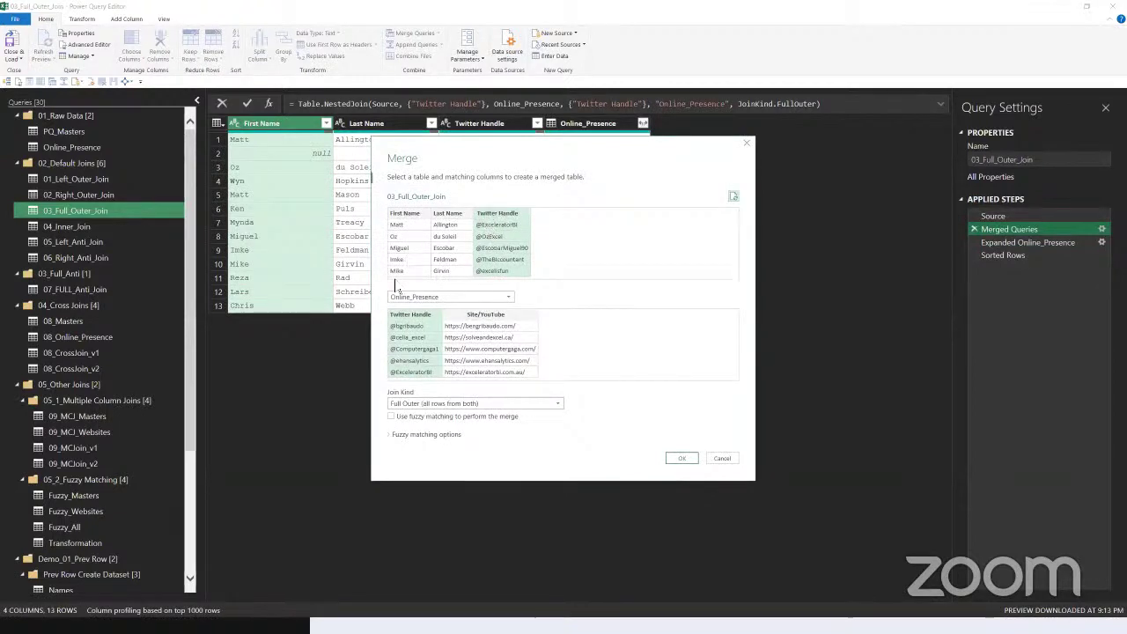
click(414, 405)
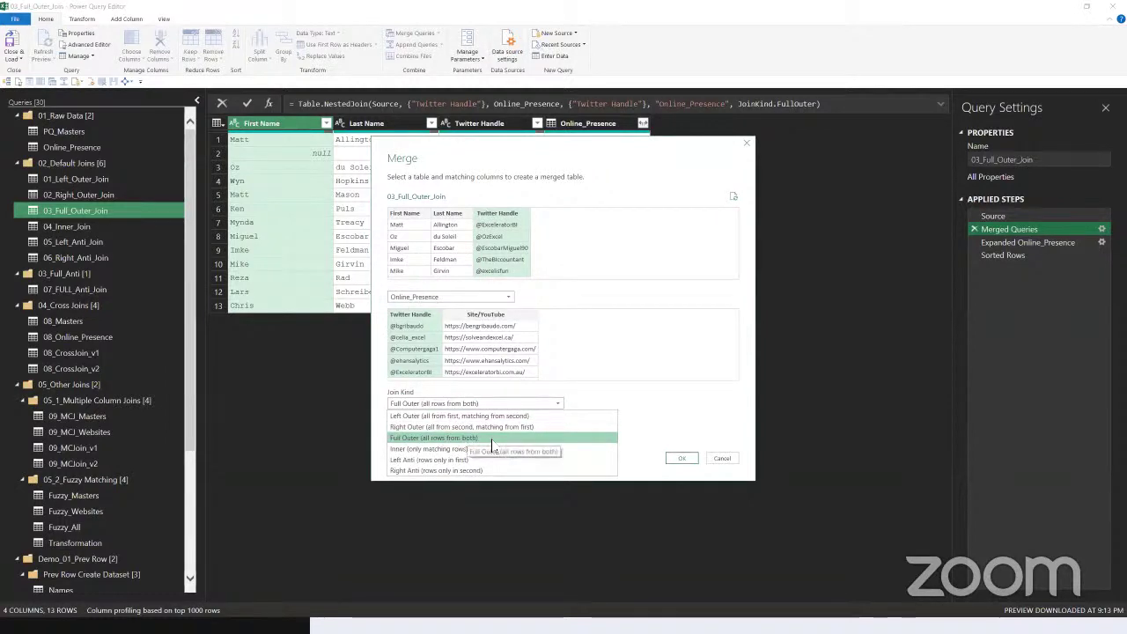
click(652, 405)
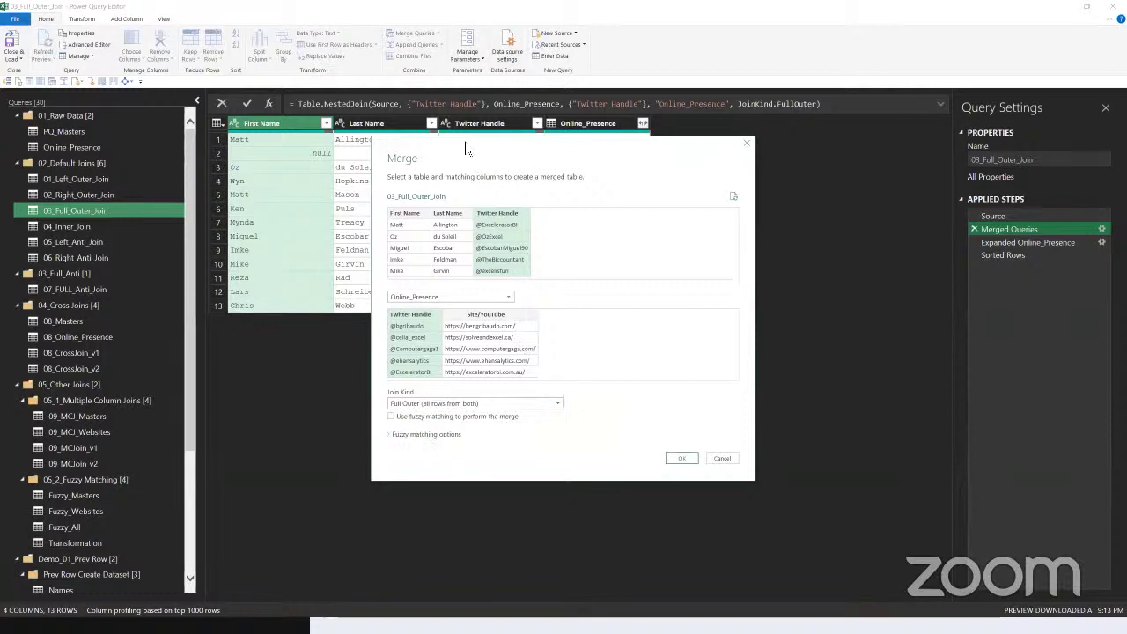
drag(484, 159, 546, 175)
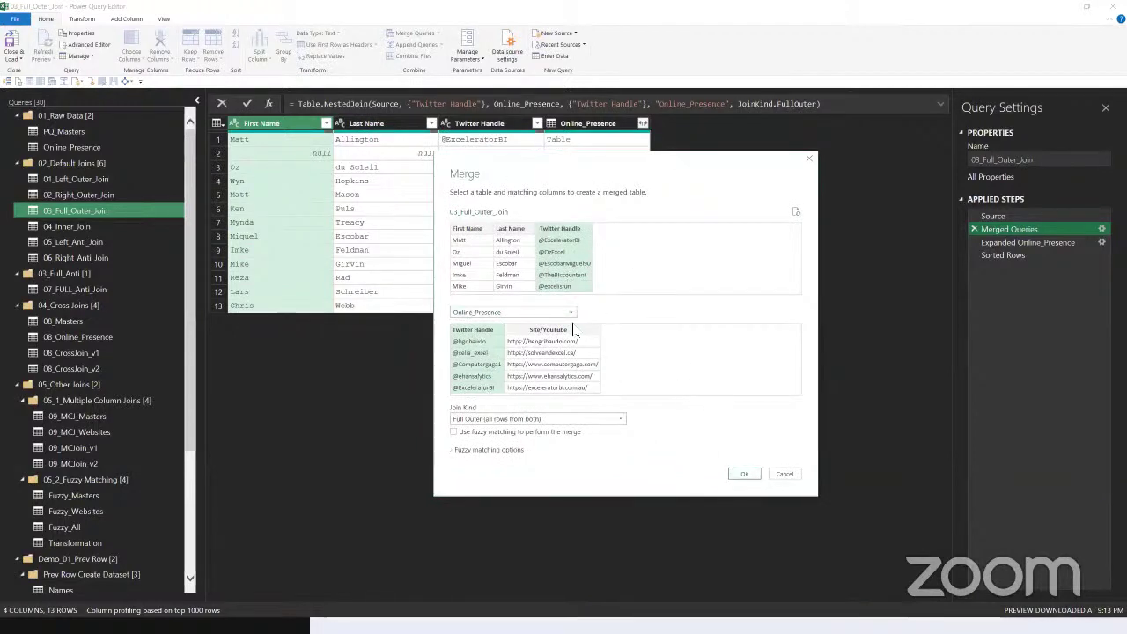
click(783, 473)
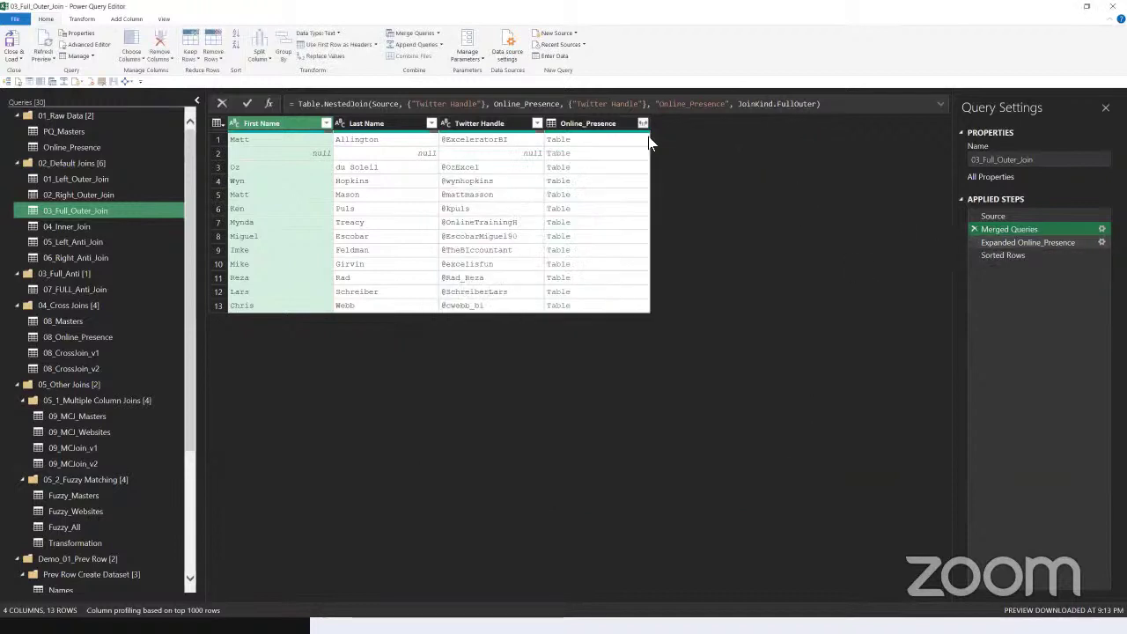
- Check the 19-row Expanded Online_Presence and Sorted Rows results, then restore down the editor
click(643, 123)
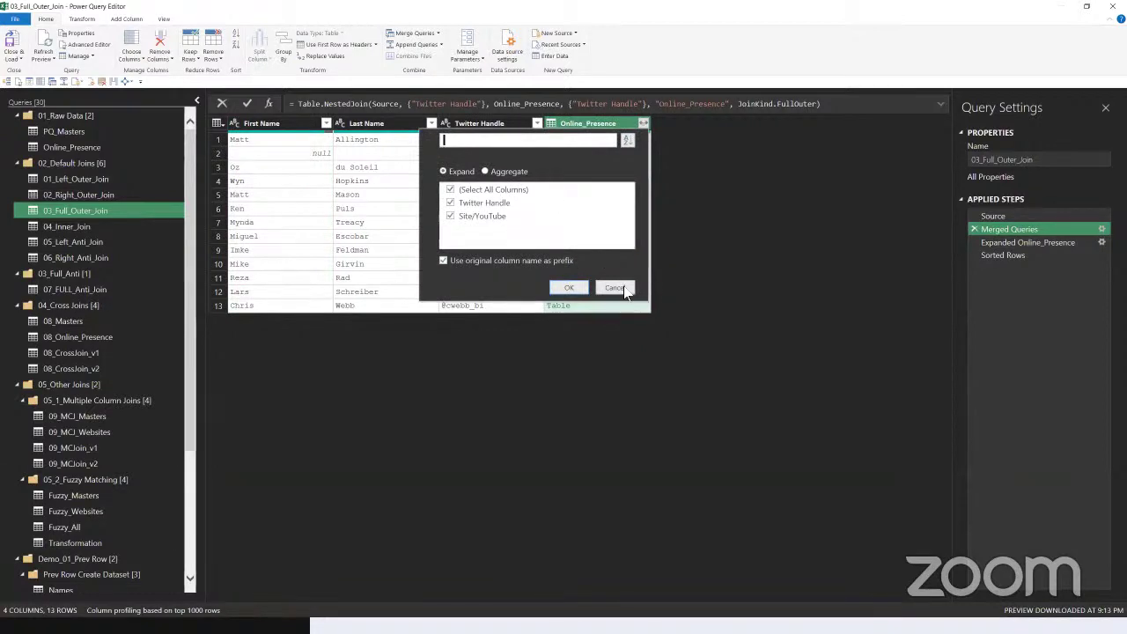
click(966, 283)
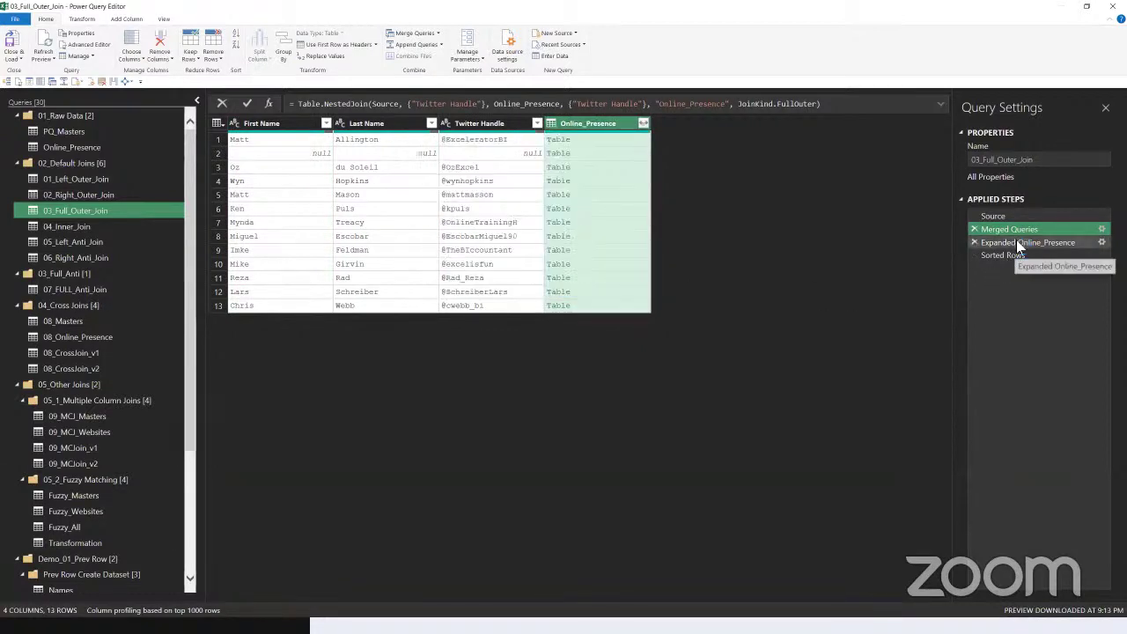
click(1017, 243)
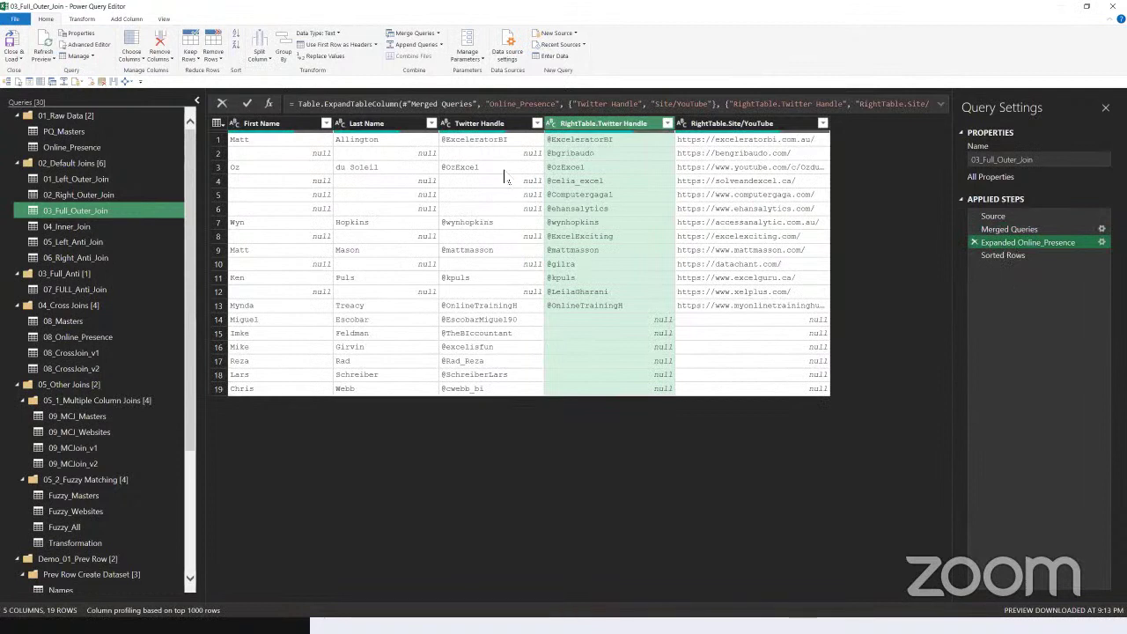
click(995, 257)
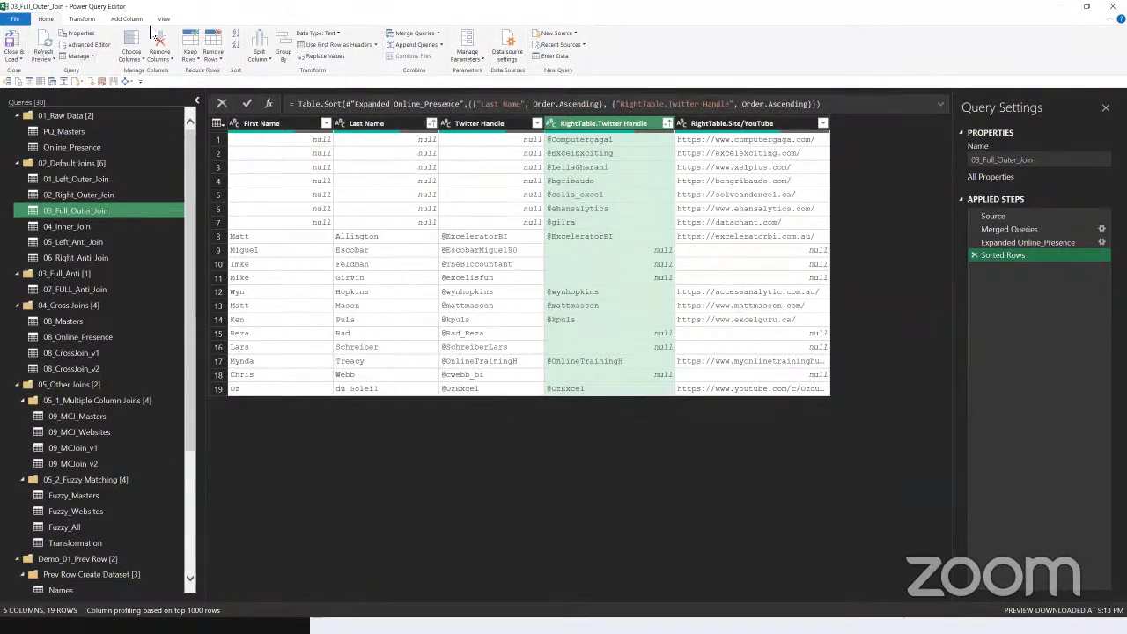
key(super+Down)
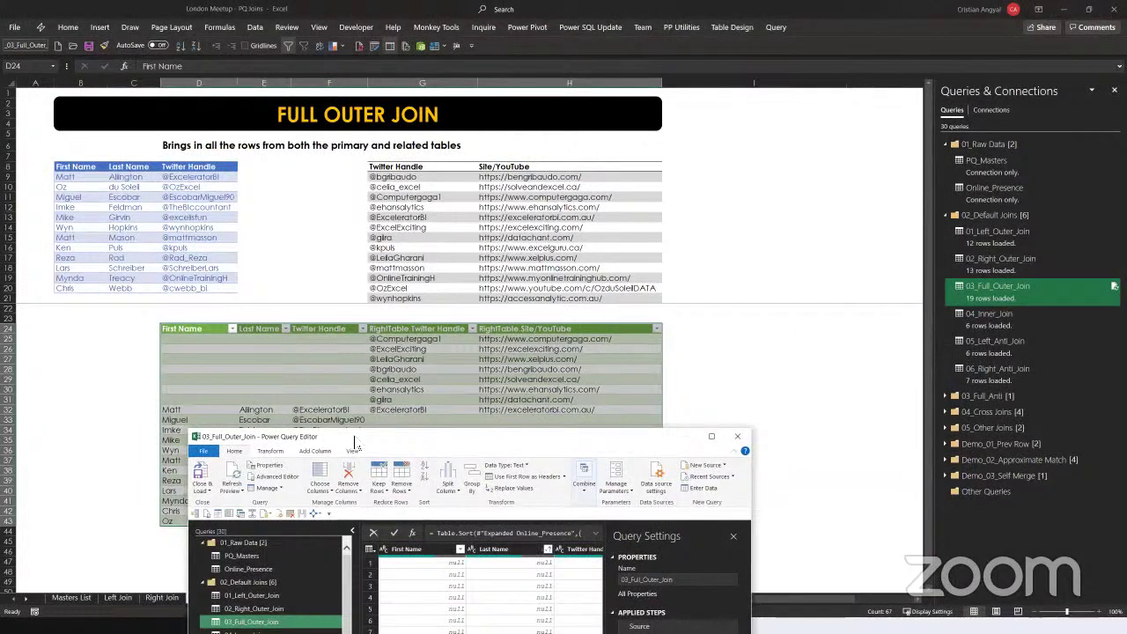
- View the 03_Full_Outer_Join table on the Full Join sheet, then maximize the editor again
key(super+Down)
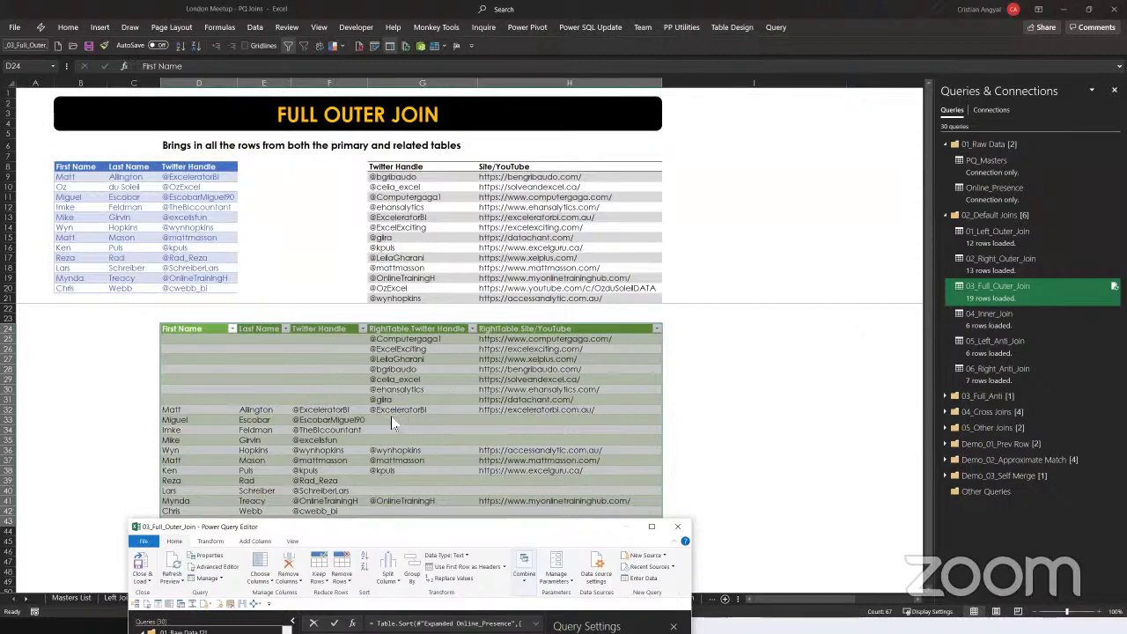
double_click(379, 533)
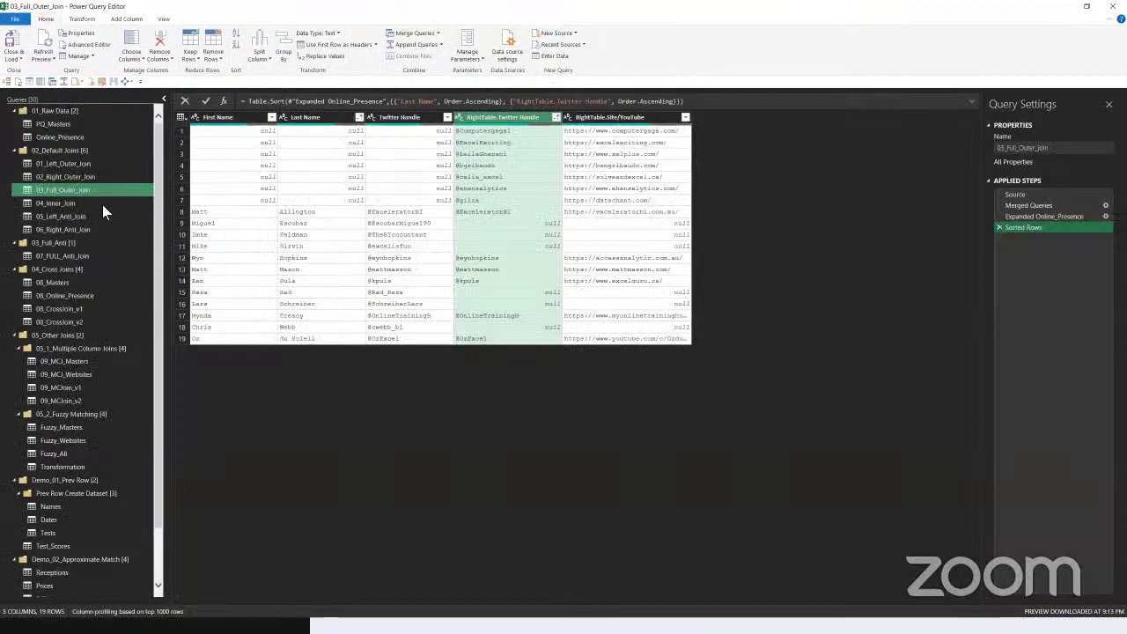
- Open 04_Inner_Join zoomed in with a narrower Queries pane, showing its 12-row Source step
click(101, 204)
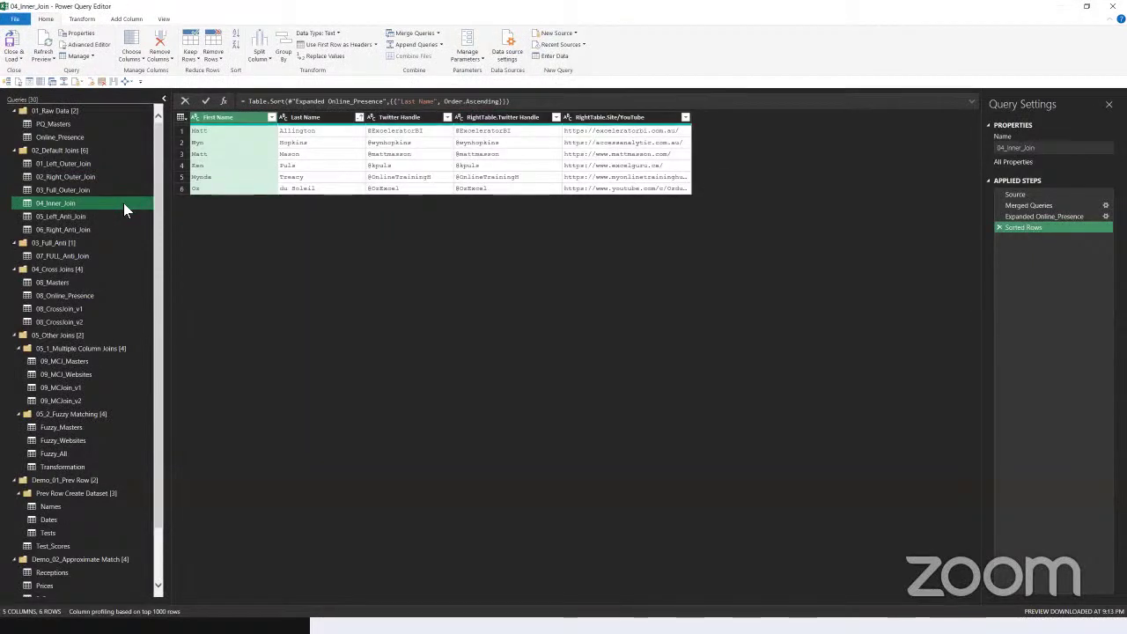
key(ctrl+plus)
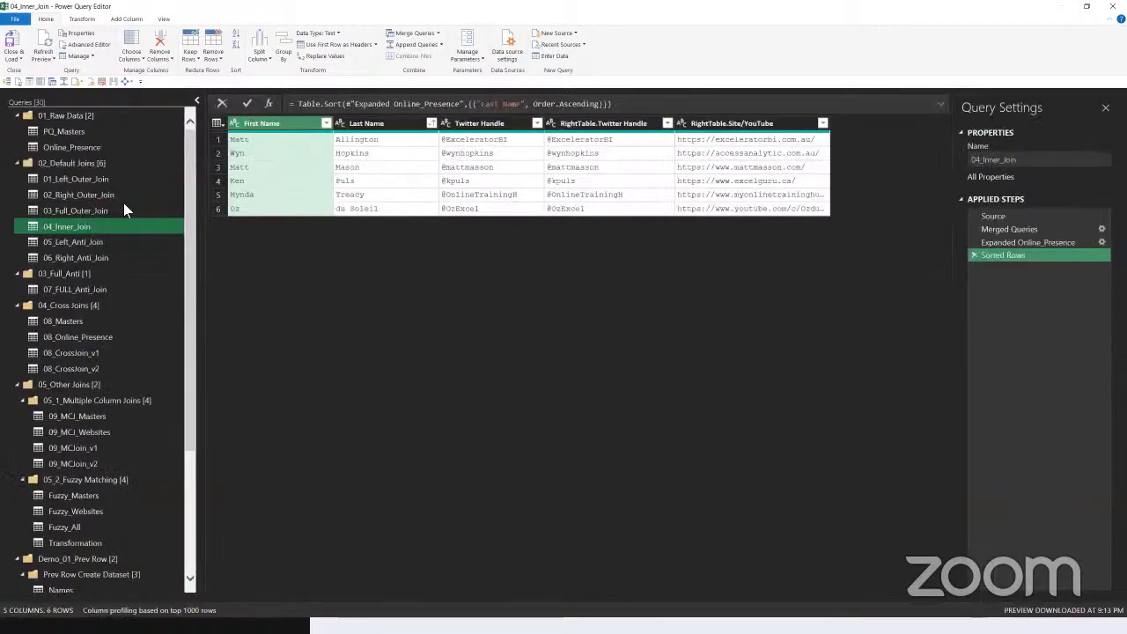
key(ctrl+plus)
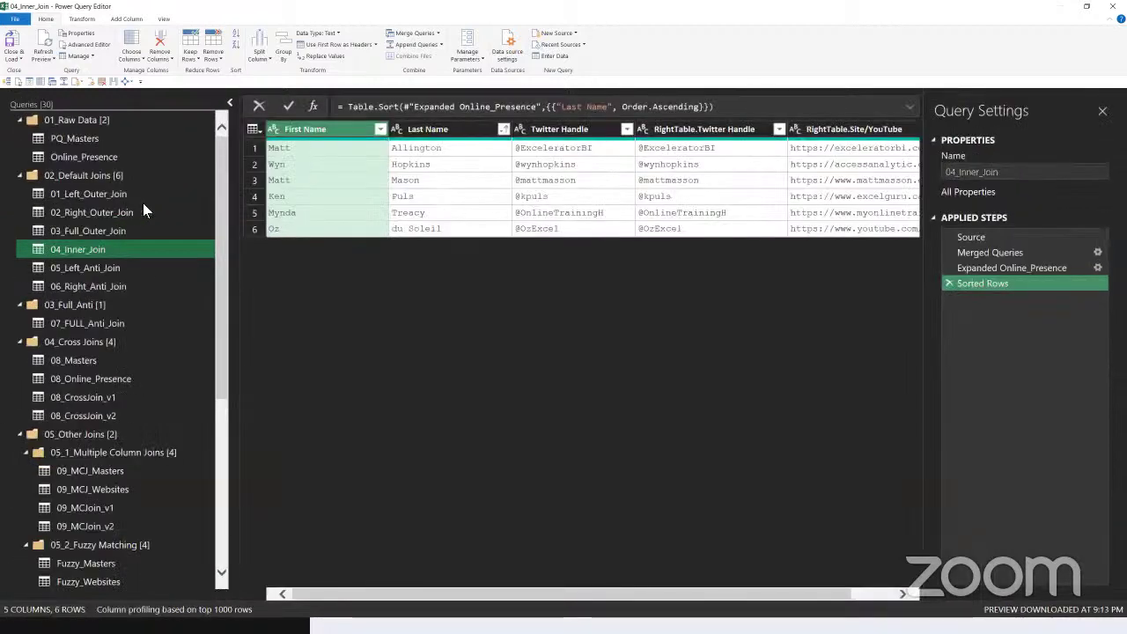
drag(239, 249, 171, 249)
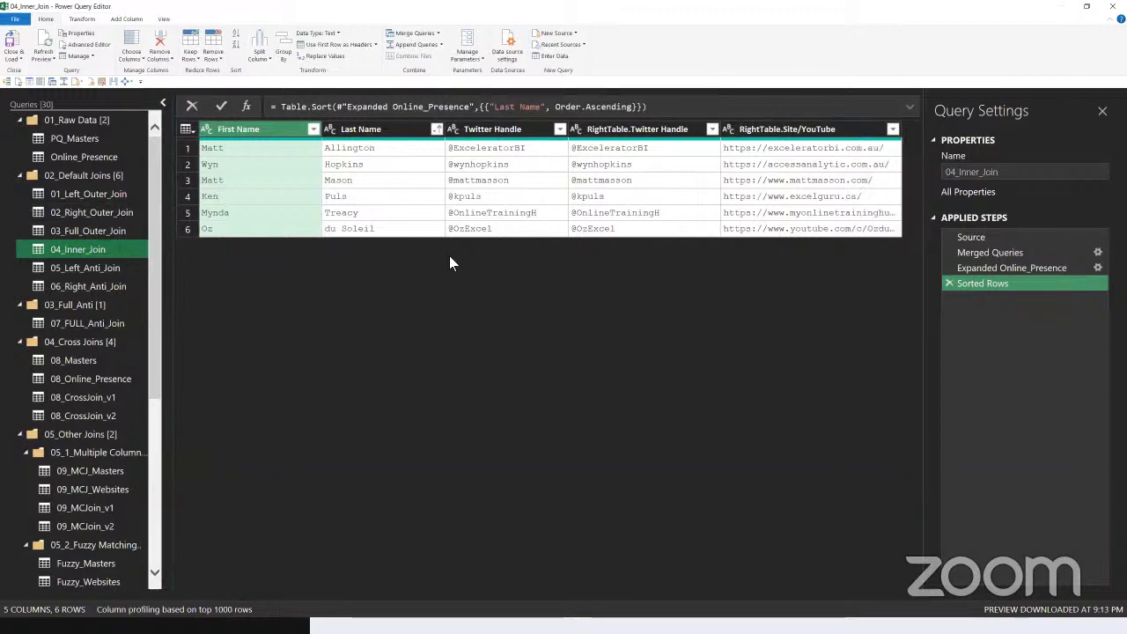
click(984, 236)
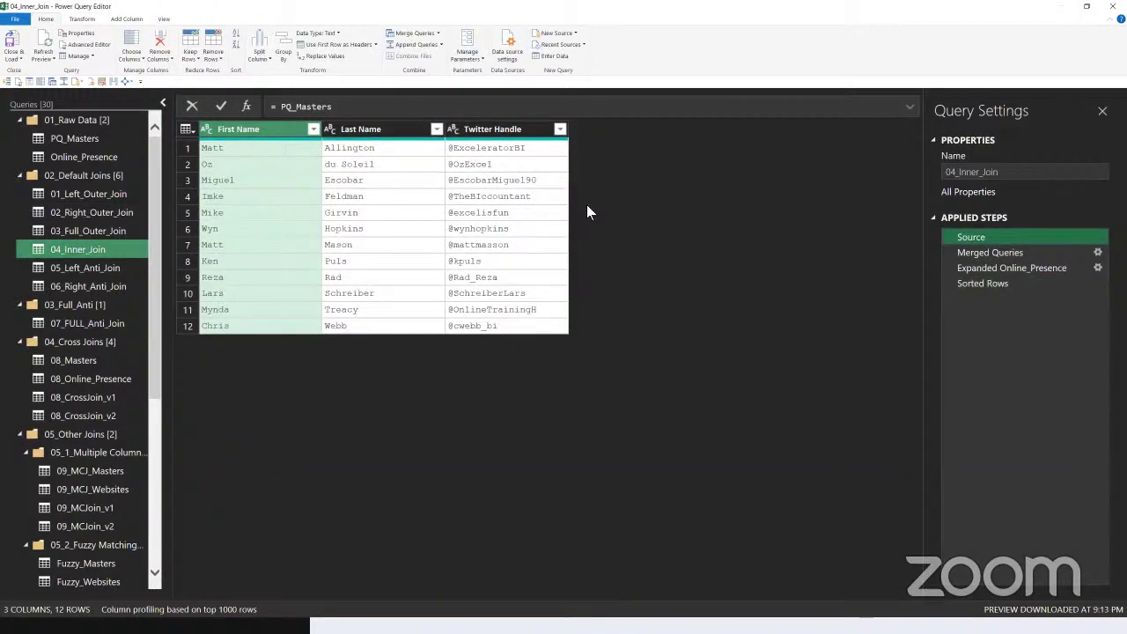
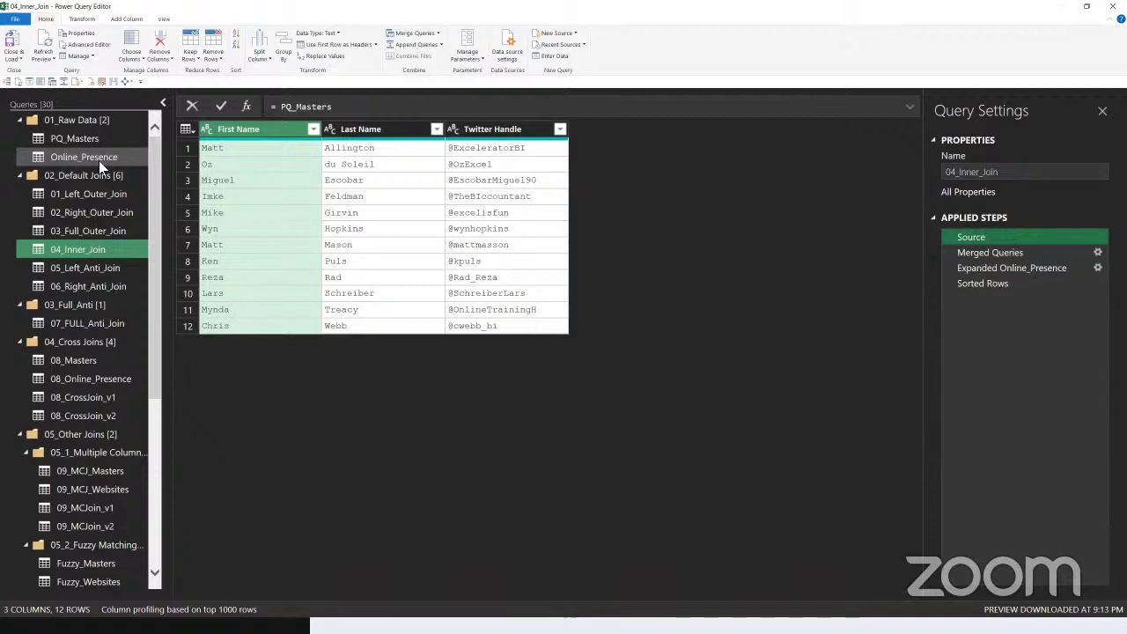
- Verify the 04_Inner_Join merge settings use an Inner join on Twitter Handle
right_click(989, 252)
click(754, 225)
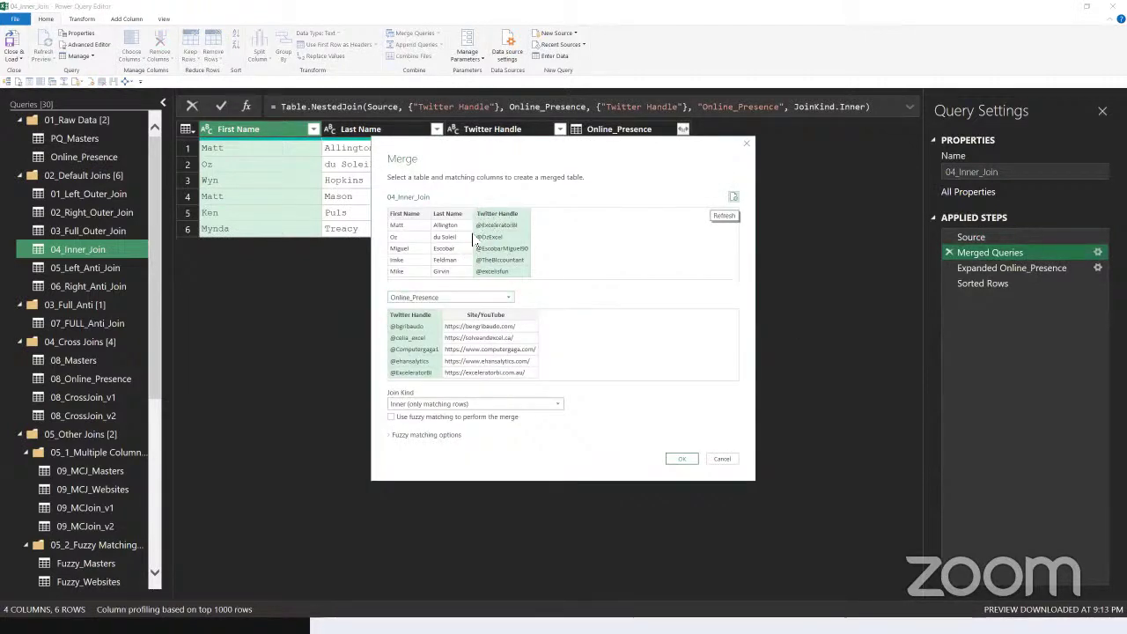
click(496, 215)
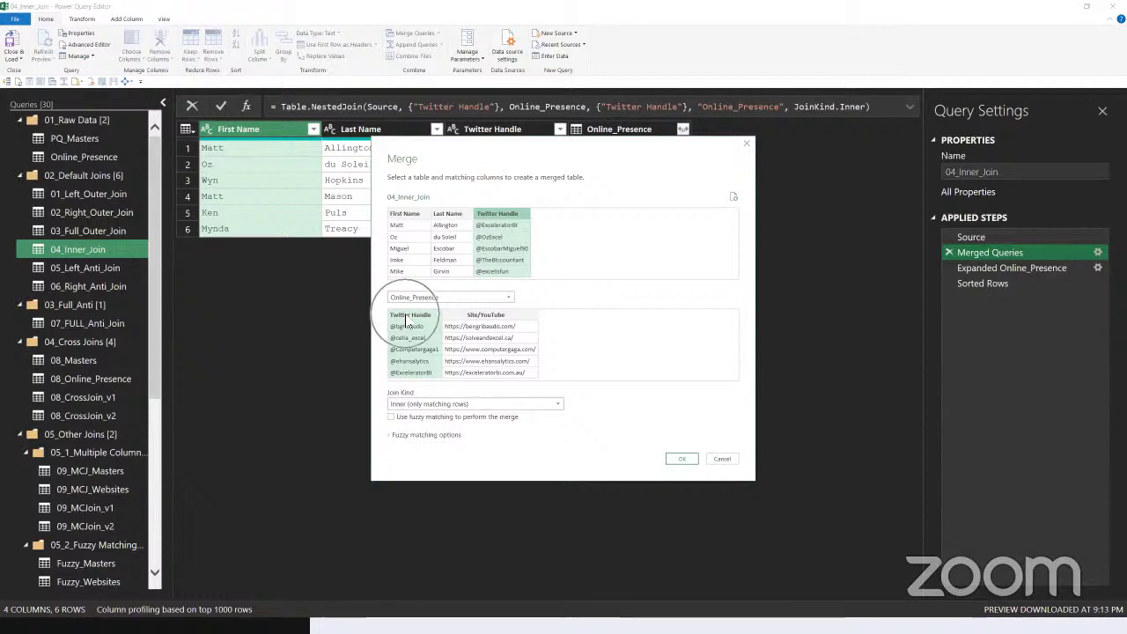
click(471, 404)
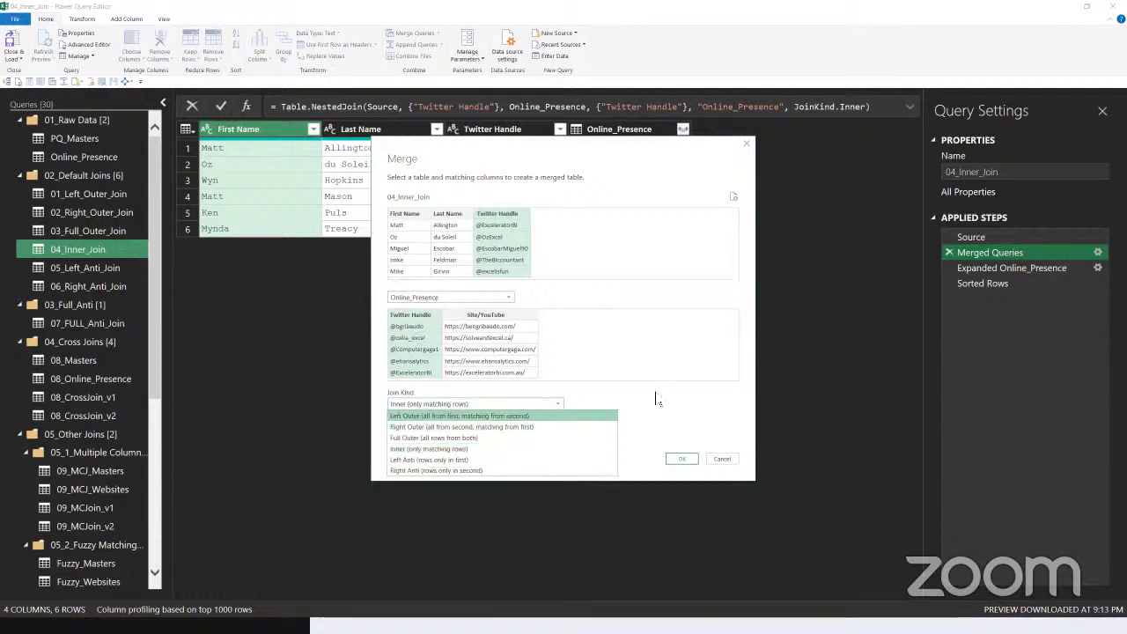
click(573, 383)
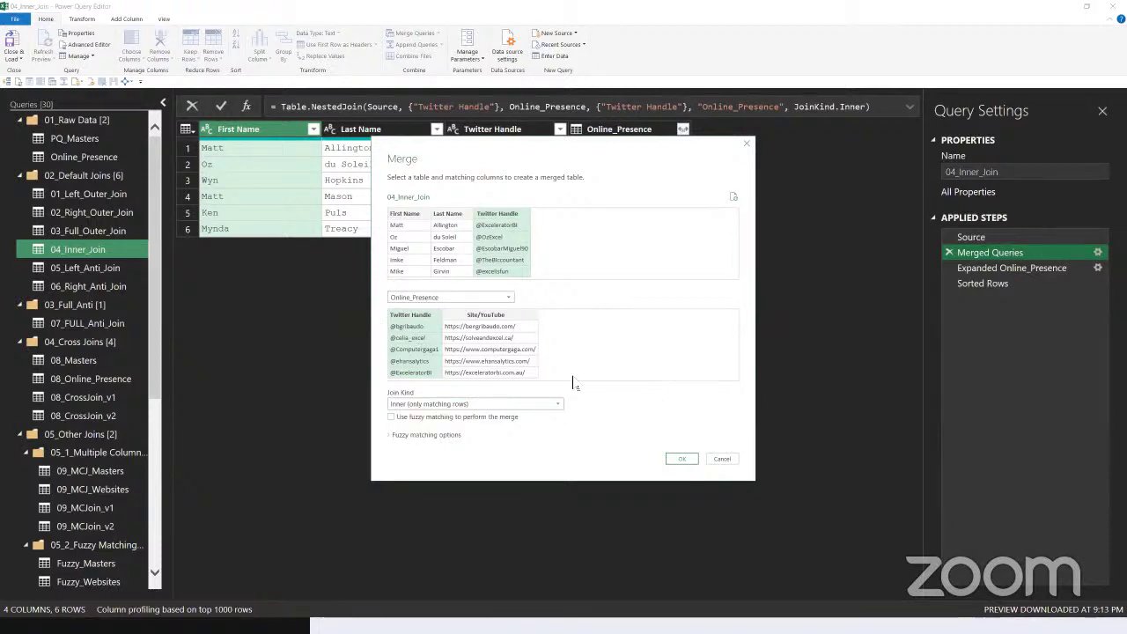
click(676, 459)
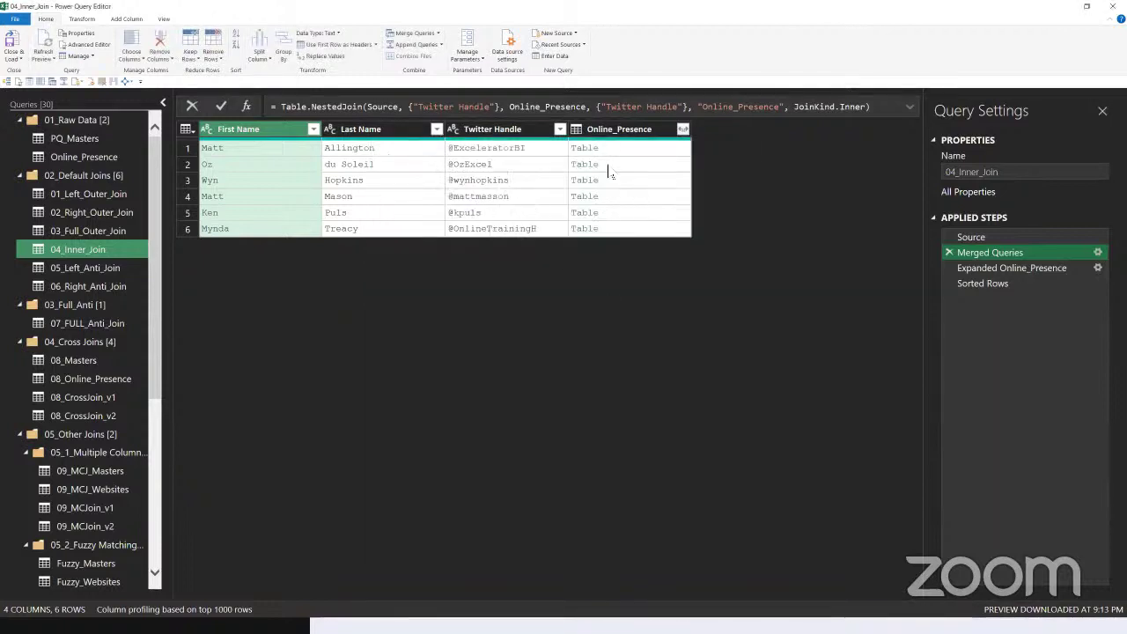
- Step through Source, Merged Queries, Expanded Online_Presence and Sorted Rows of 04_Inner_Join
click(971, 237)
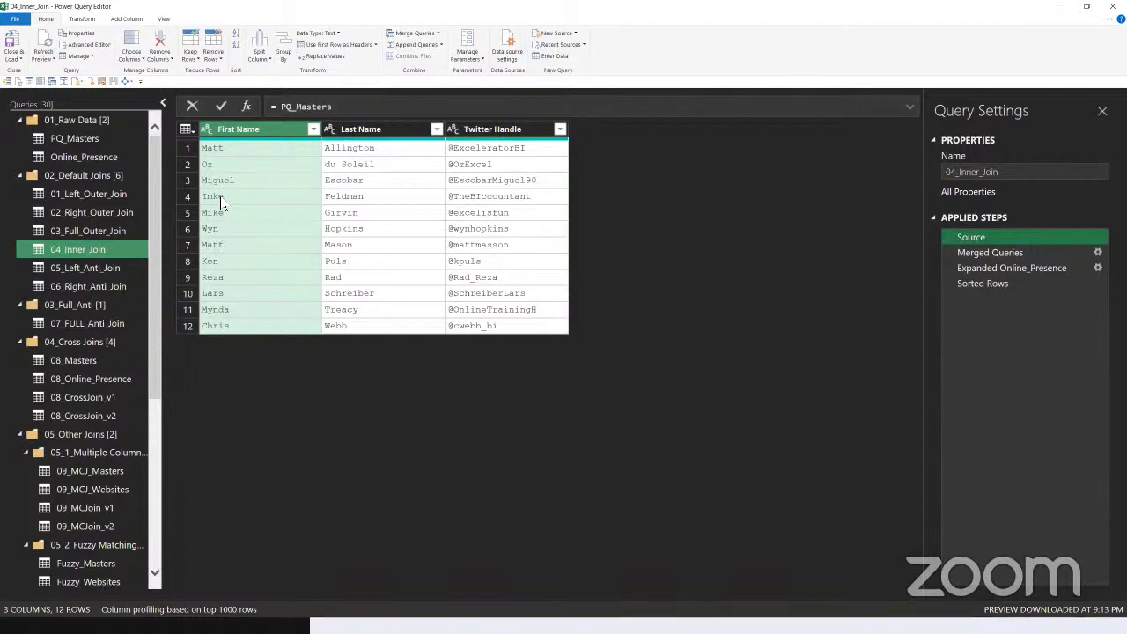
click(968, 253)
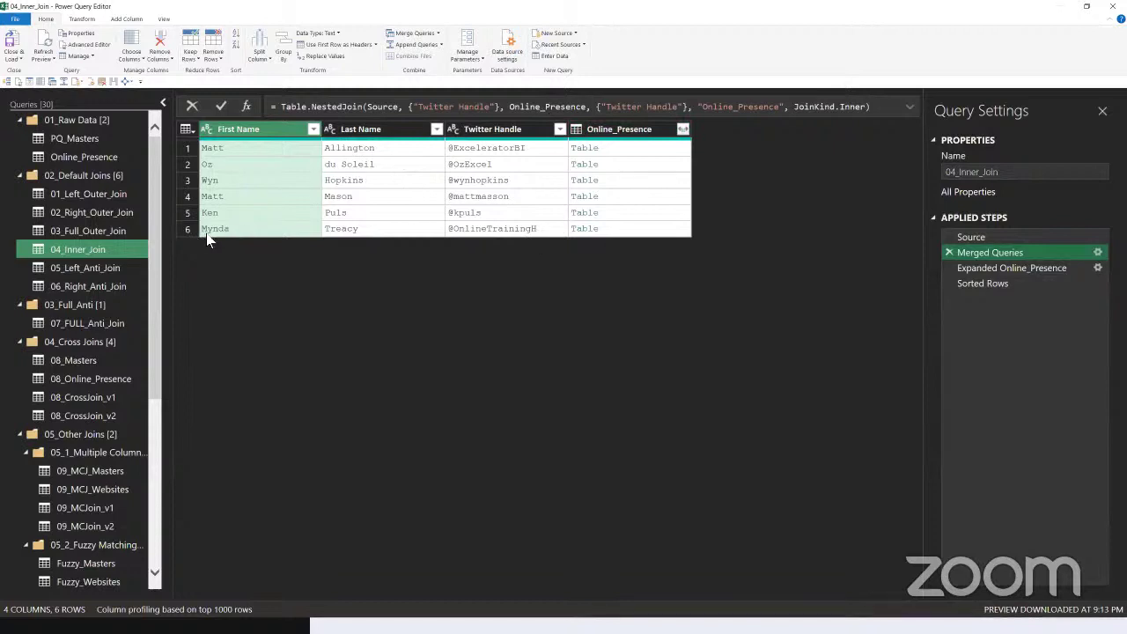
click(1012, 266)
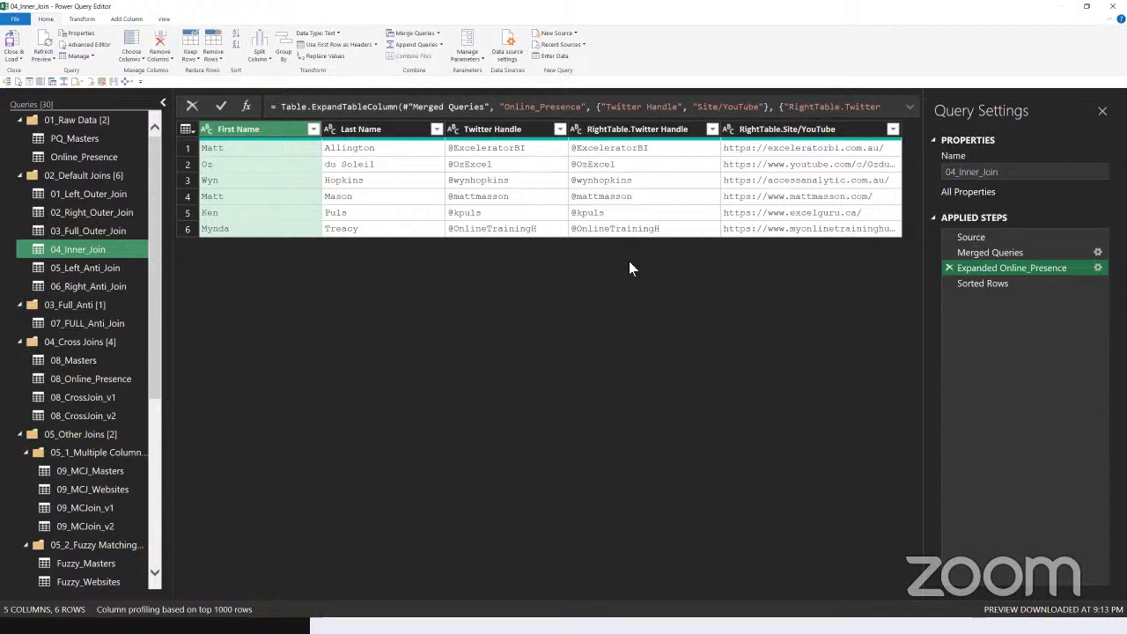
click(1000, 283)
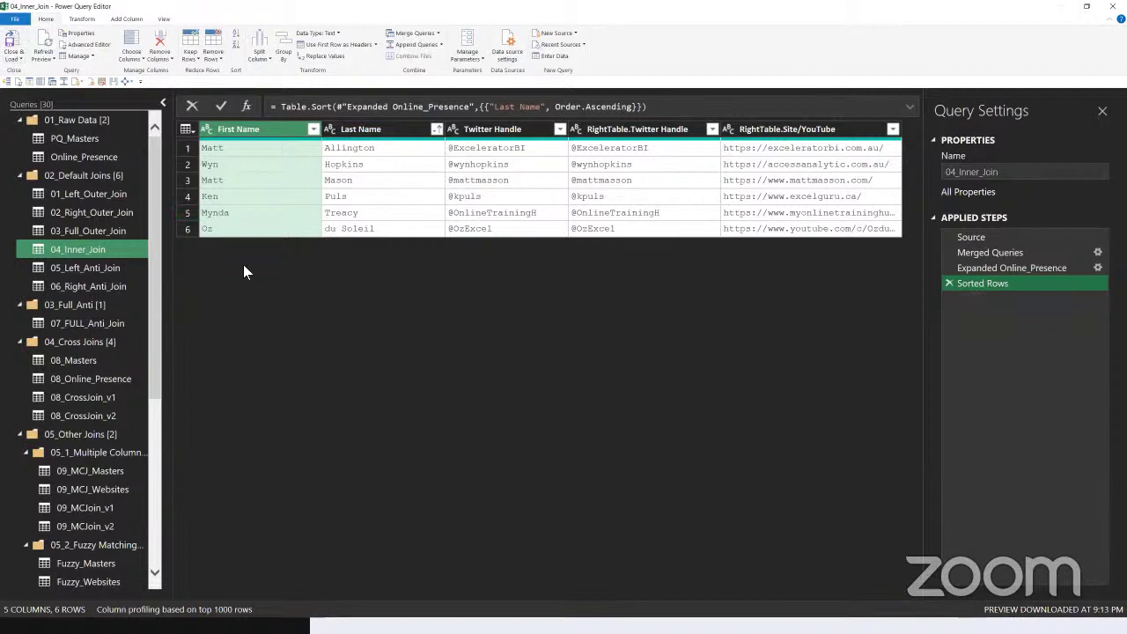
- Switch to 05_Left_Anti_Join and view its 12-master Source step, then its Merged Queries step
click(114, 273)
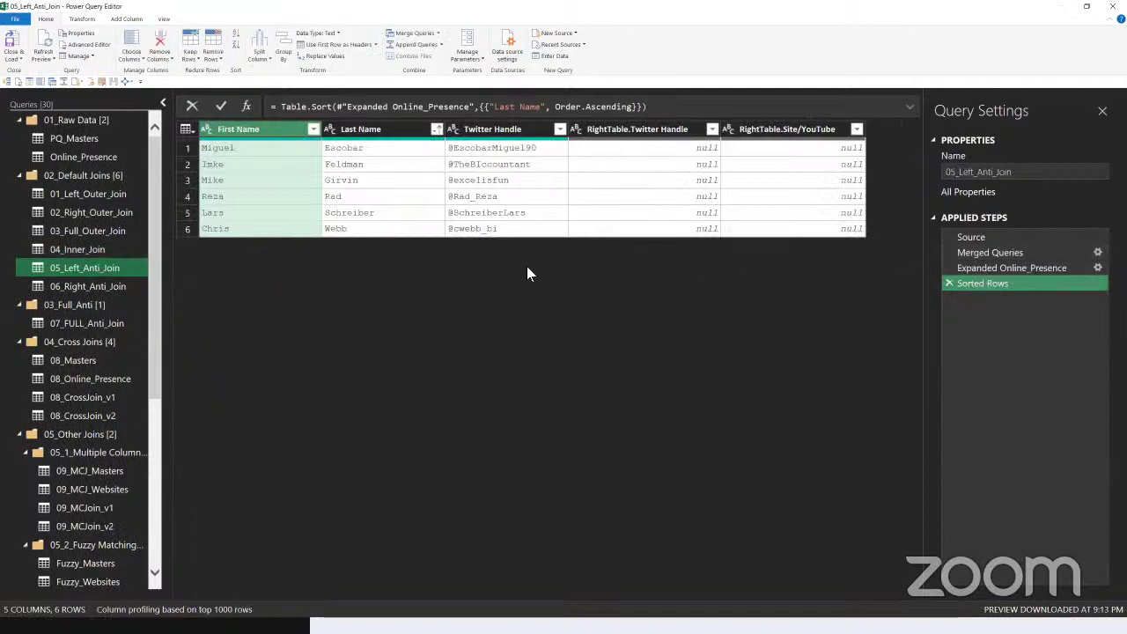
click(1010, 238)
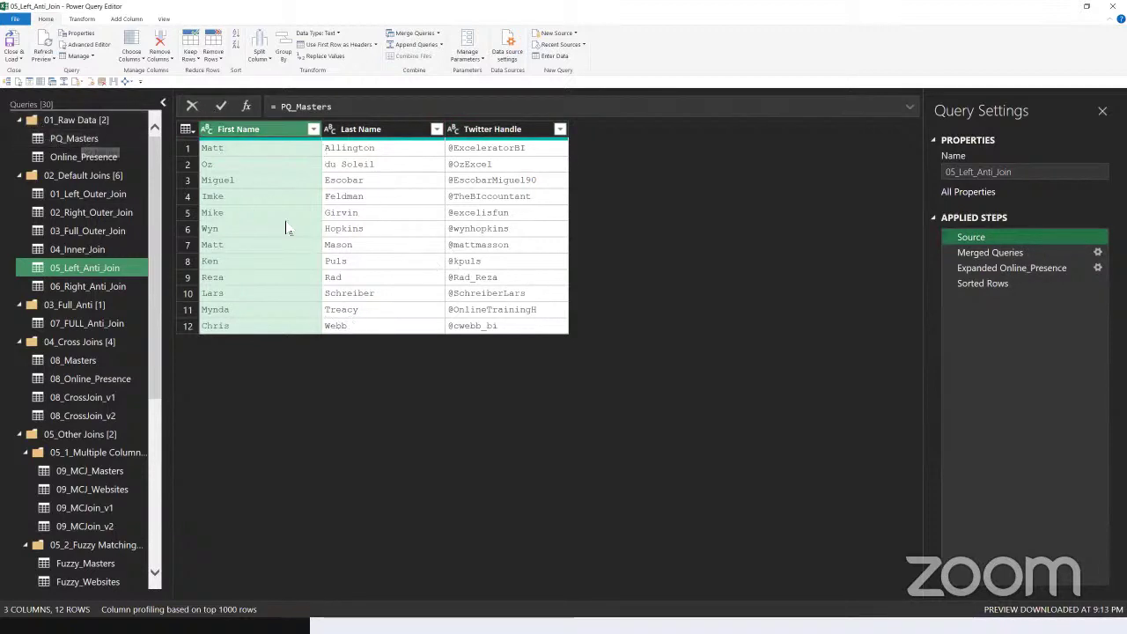
click(1002, 252)
- Review the Merged Queries settings showing the Left Anti join kind, then cancel
right_click(974, 257)
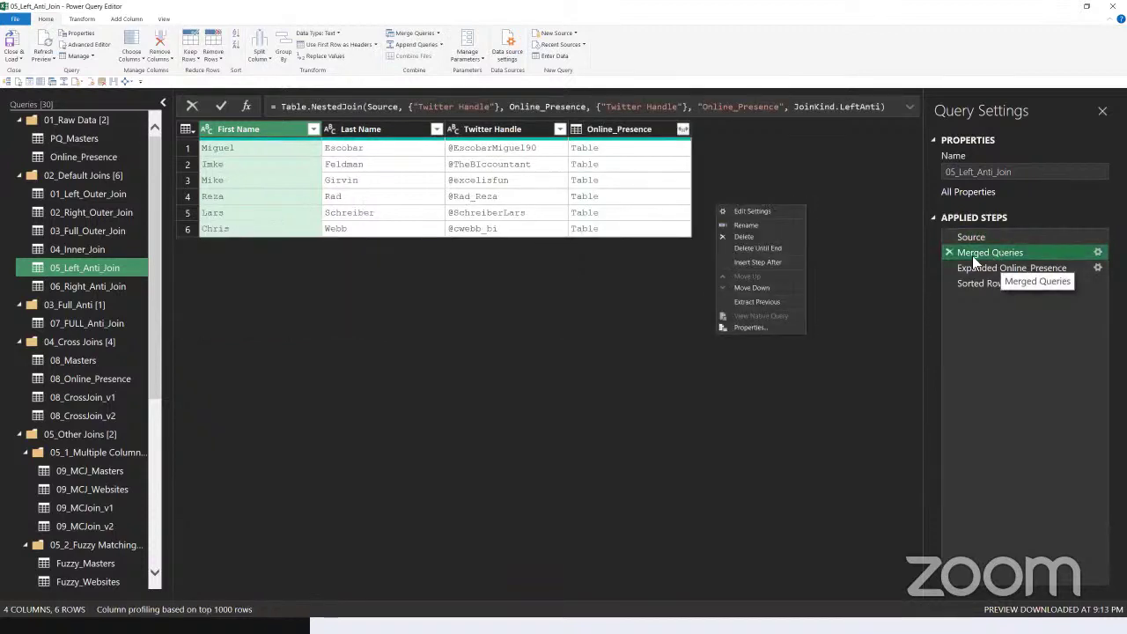
click(763, 212)
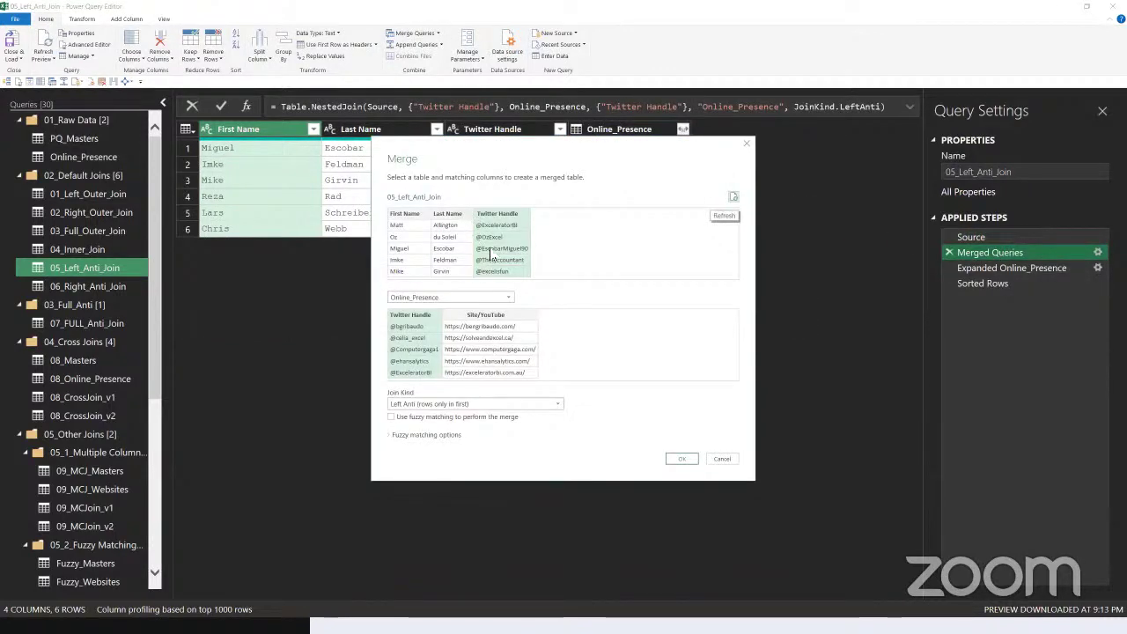
click(458, 403)
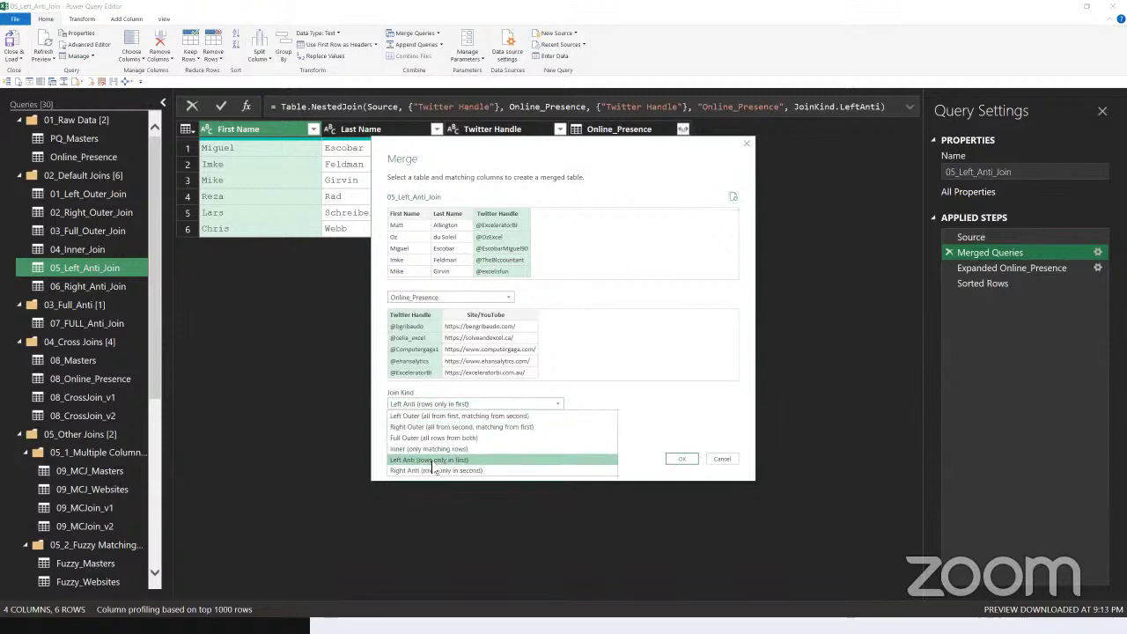
key(Escape)
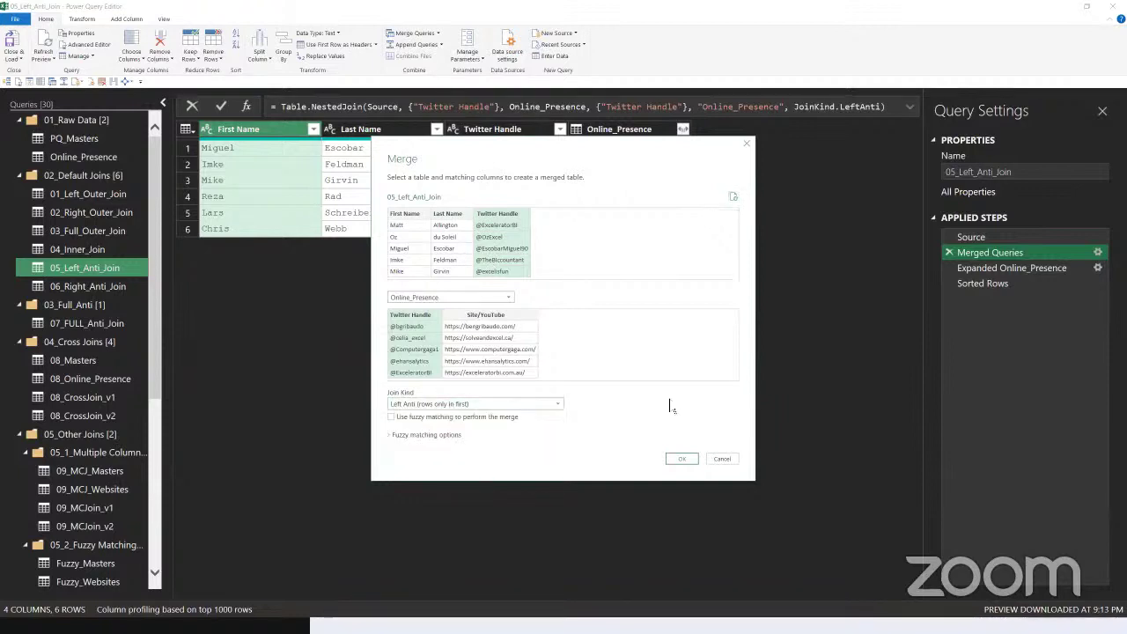
click(720, 458)
- Preview the nested tables in rows 1 through 6 of the left anti join result
click(640, 152)
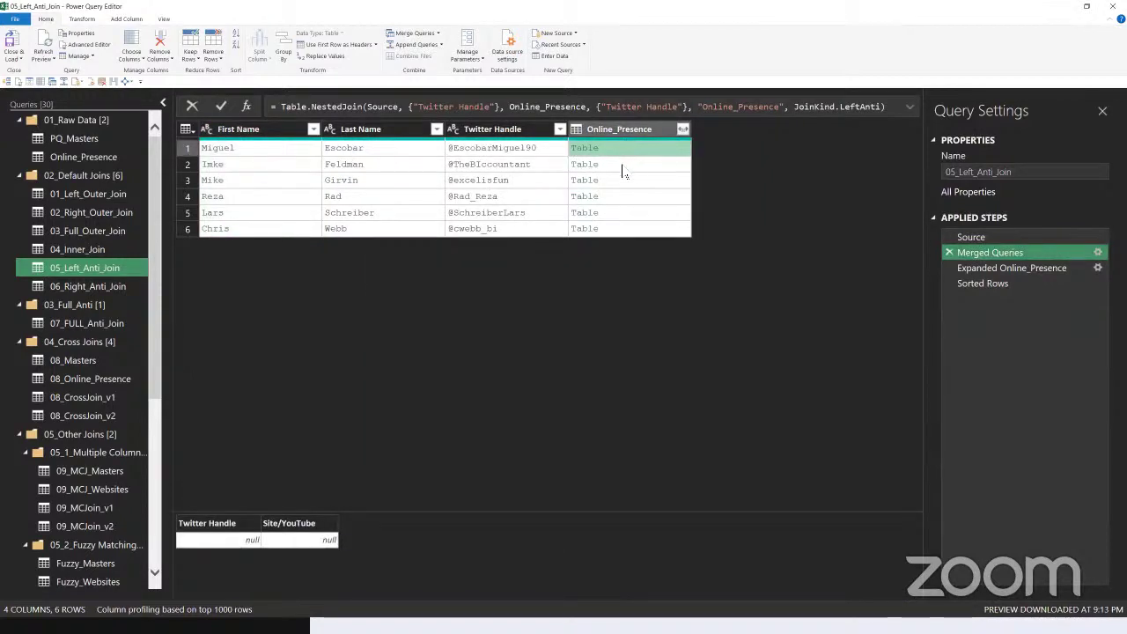
click(623, 167)
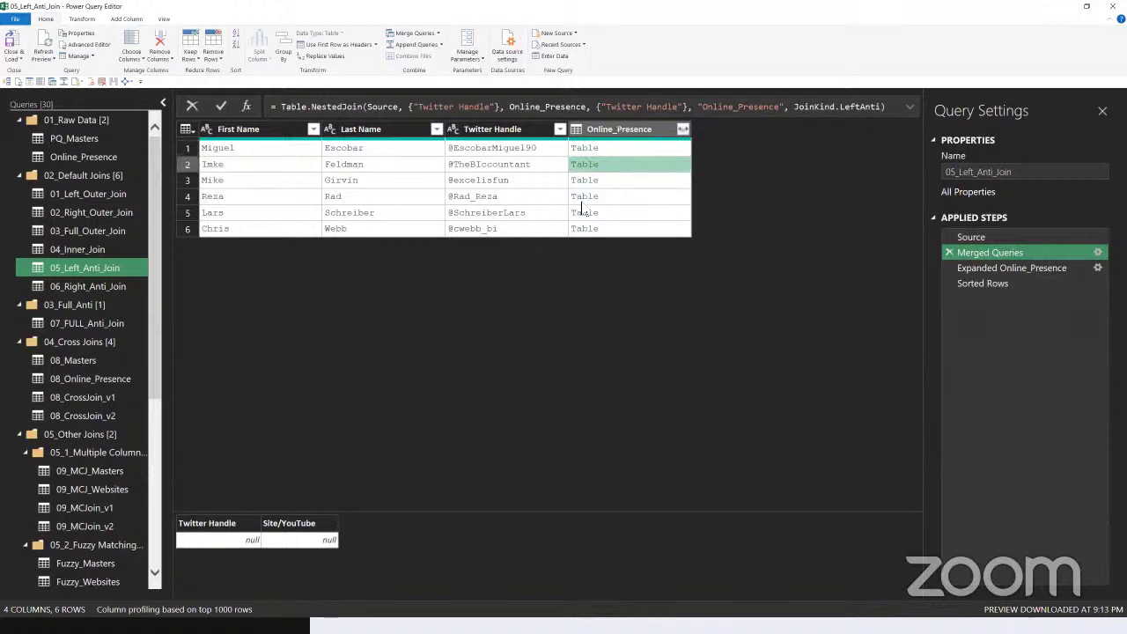
click(627, 183)
click(627, 198)
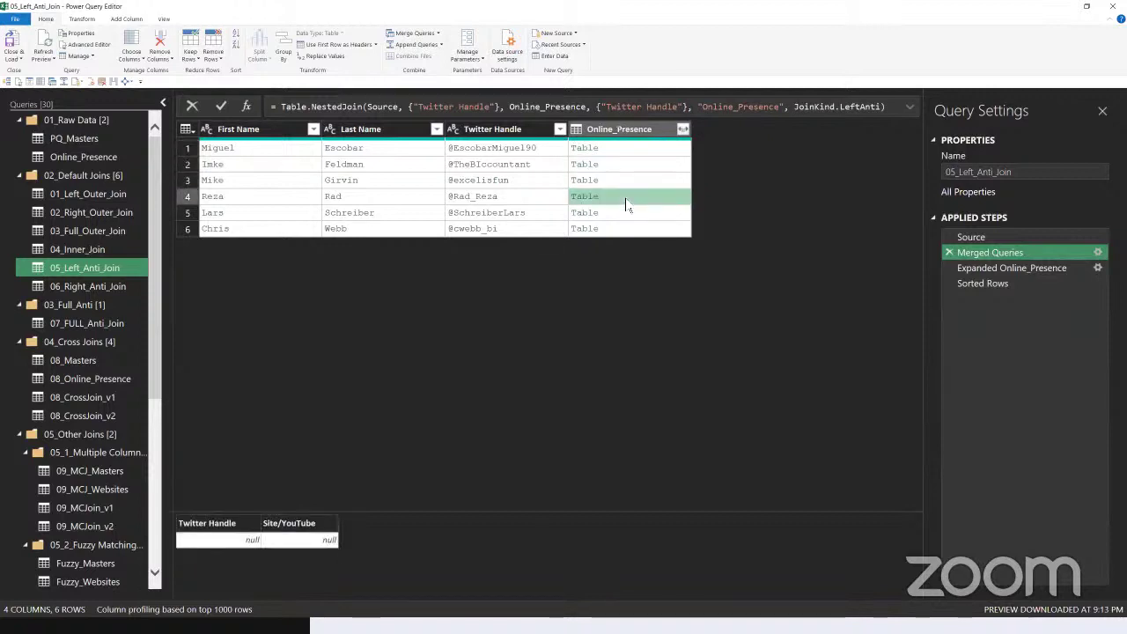
click(630, 216)
click(642, 230)
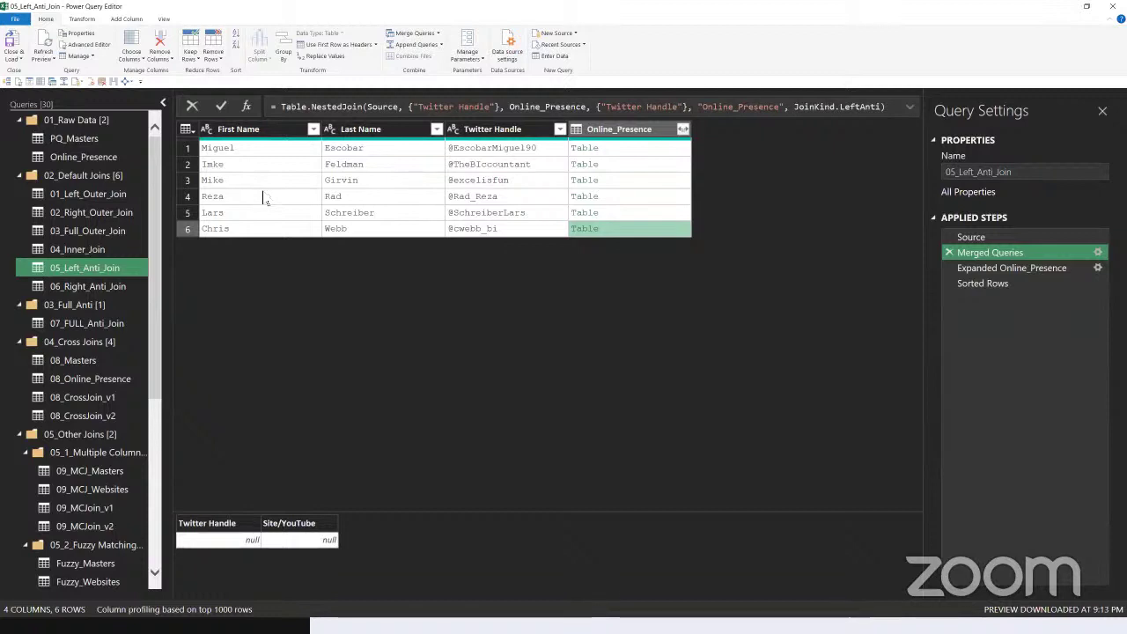
- View the expanded null website columns and the sorted result, then open 06_Right_Anti_Join
click(991, 269)
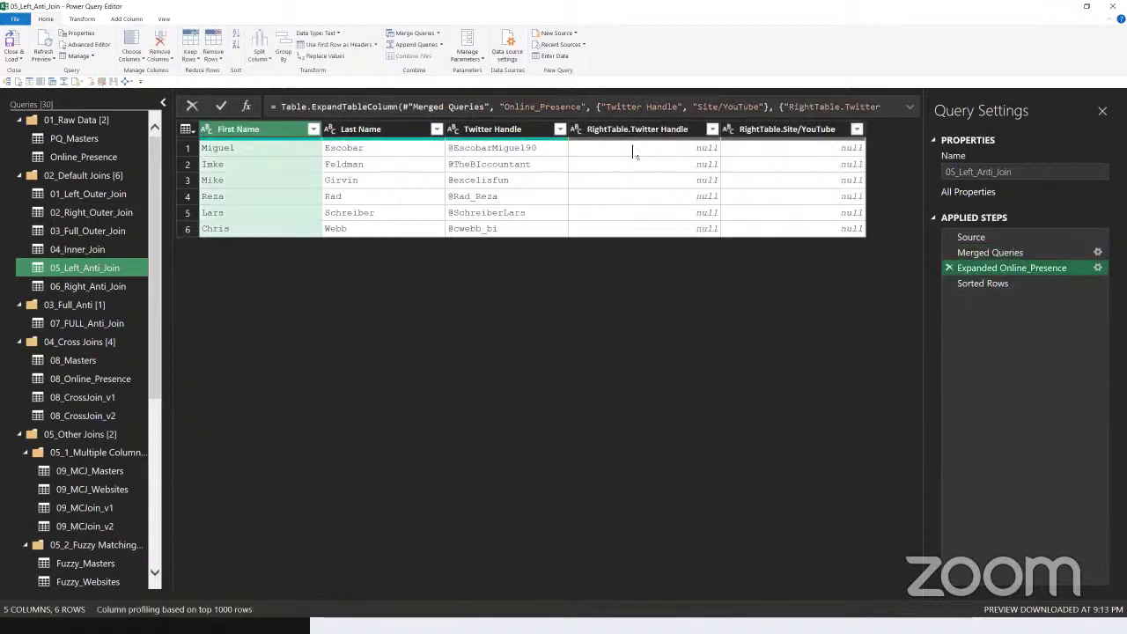
click(977, 283)
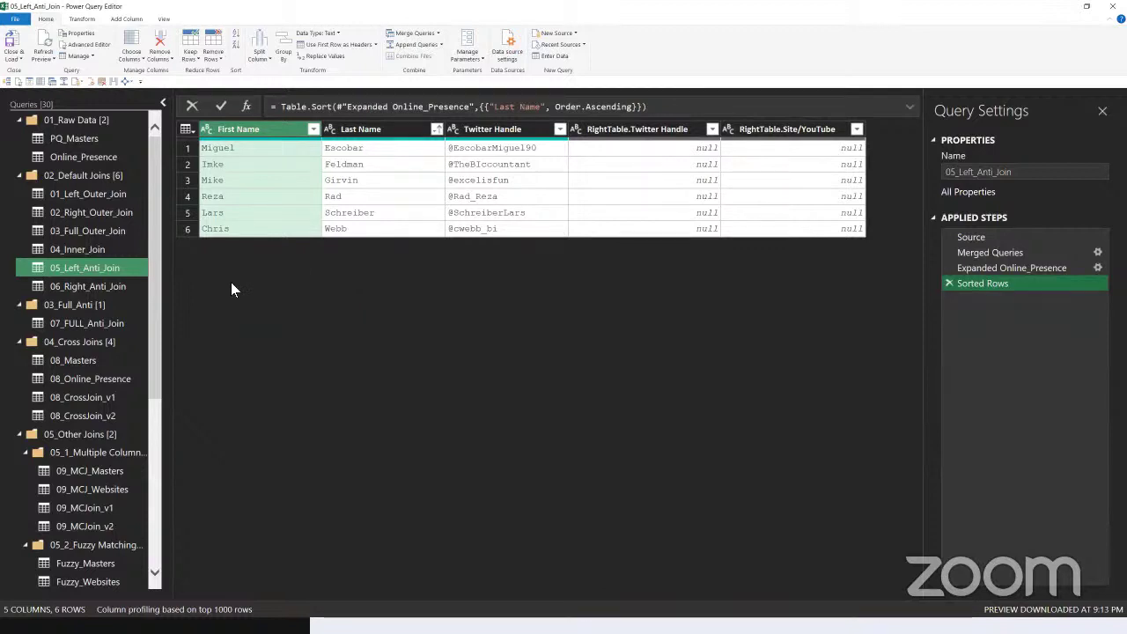
click(123, 292)
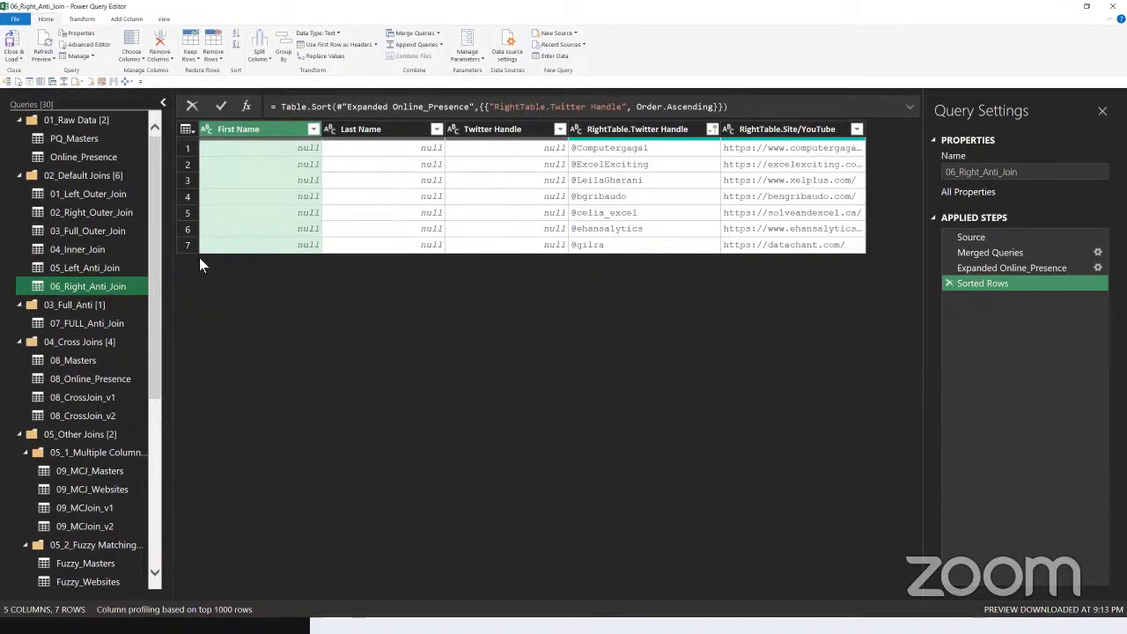
- View 06_Right_Anti_Join's Source and Merged Queries steps and review its Right Anti merge settings
mouse_move(104, 298)
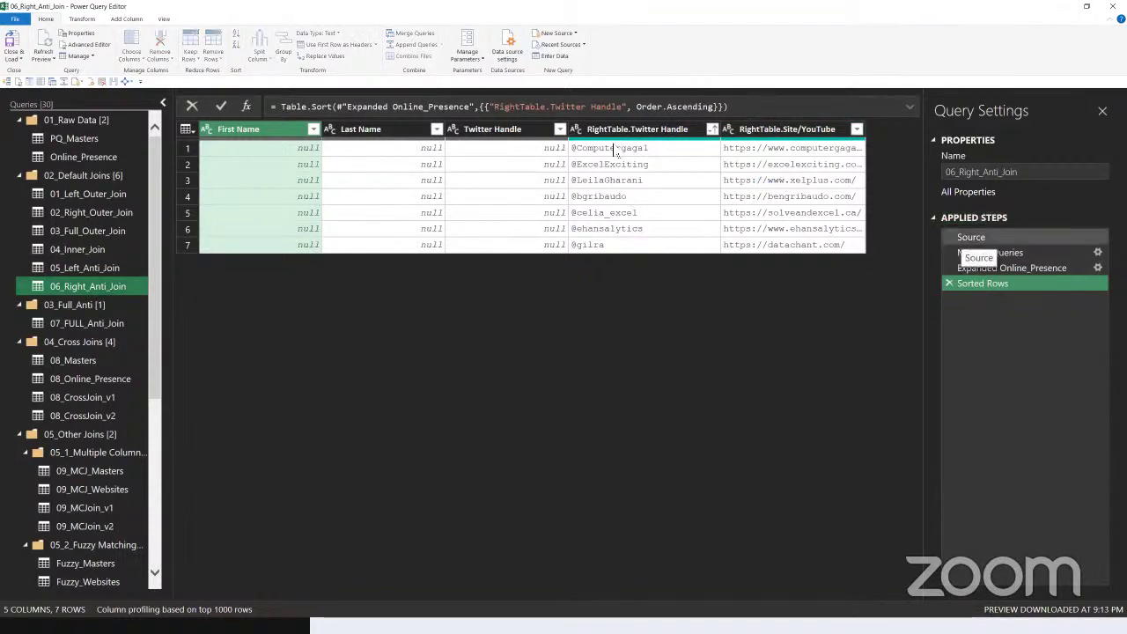
click(971, 237)
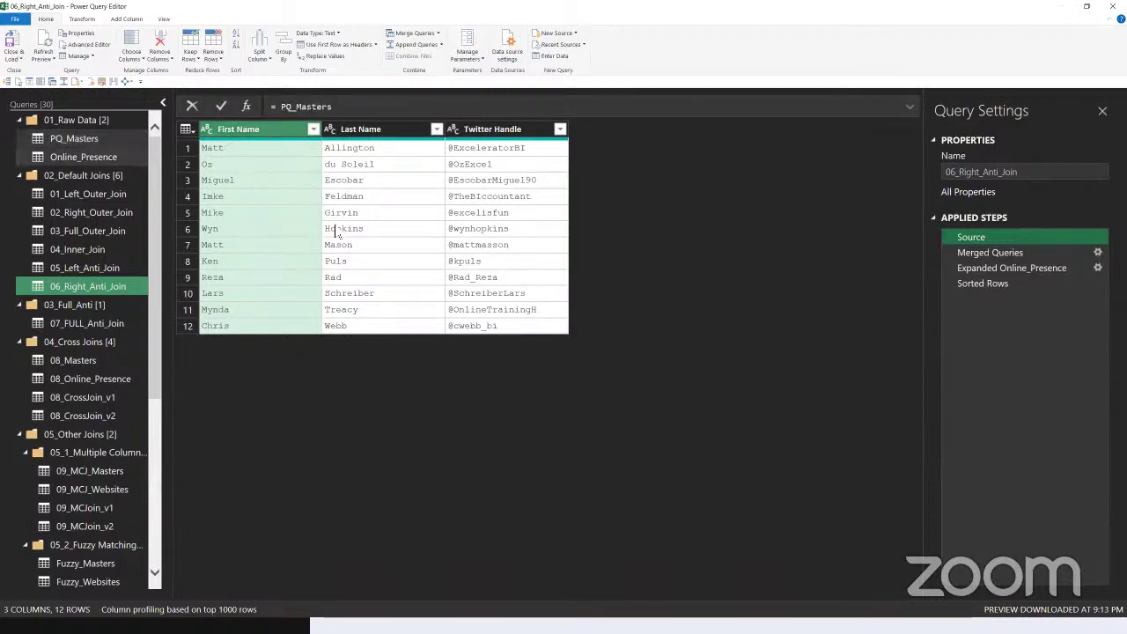
click(1011, 253)
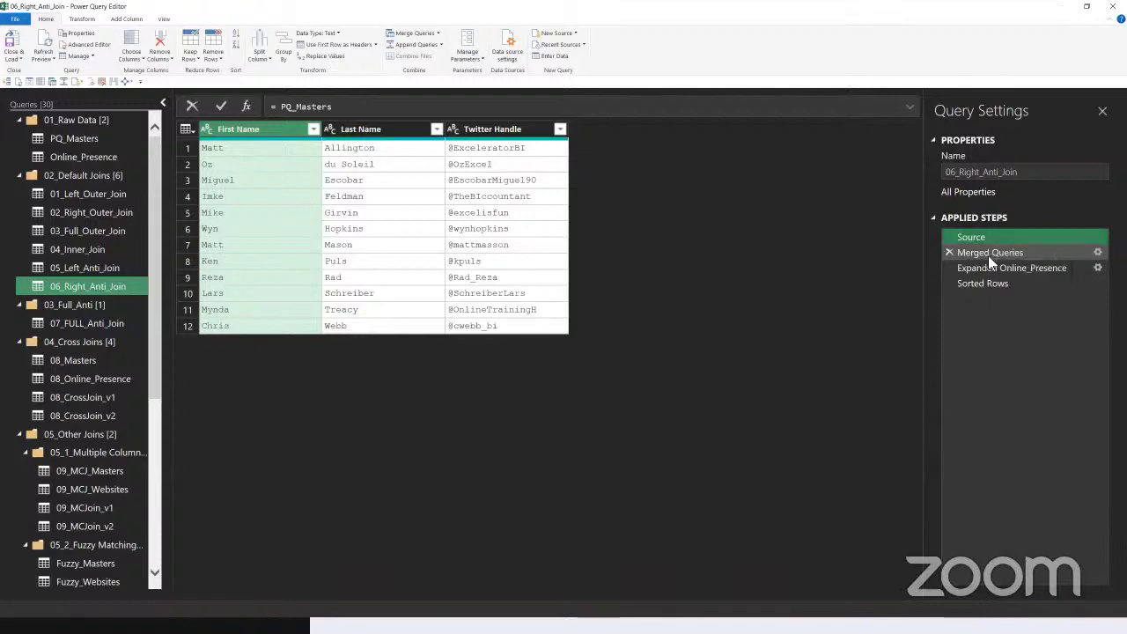
right_click(1028, 250)
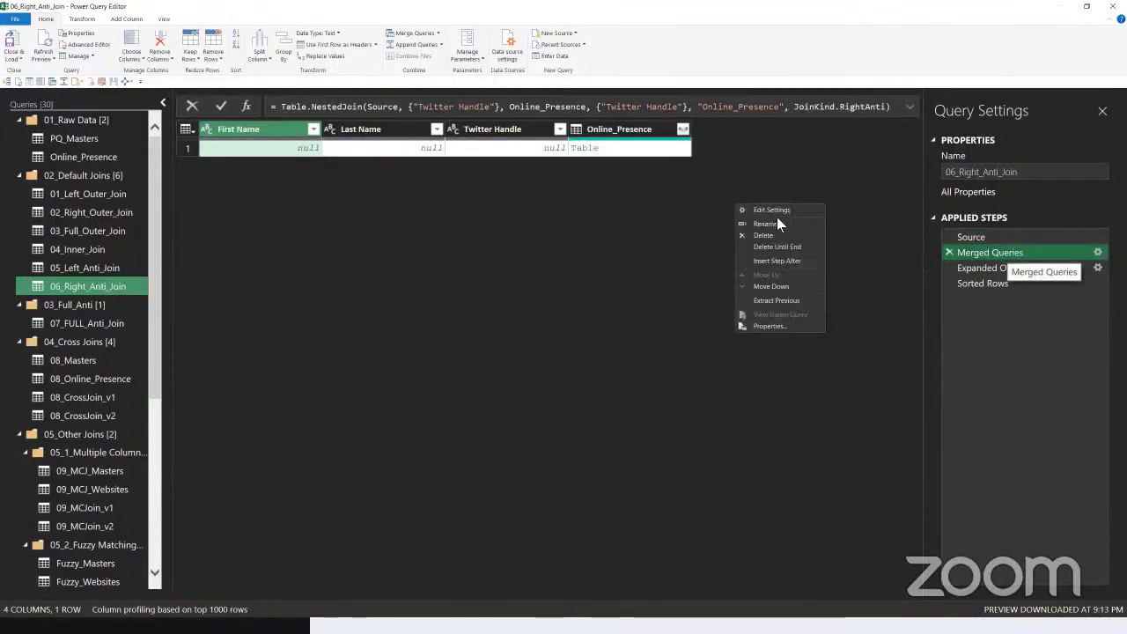
key(Escape)
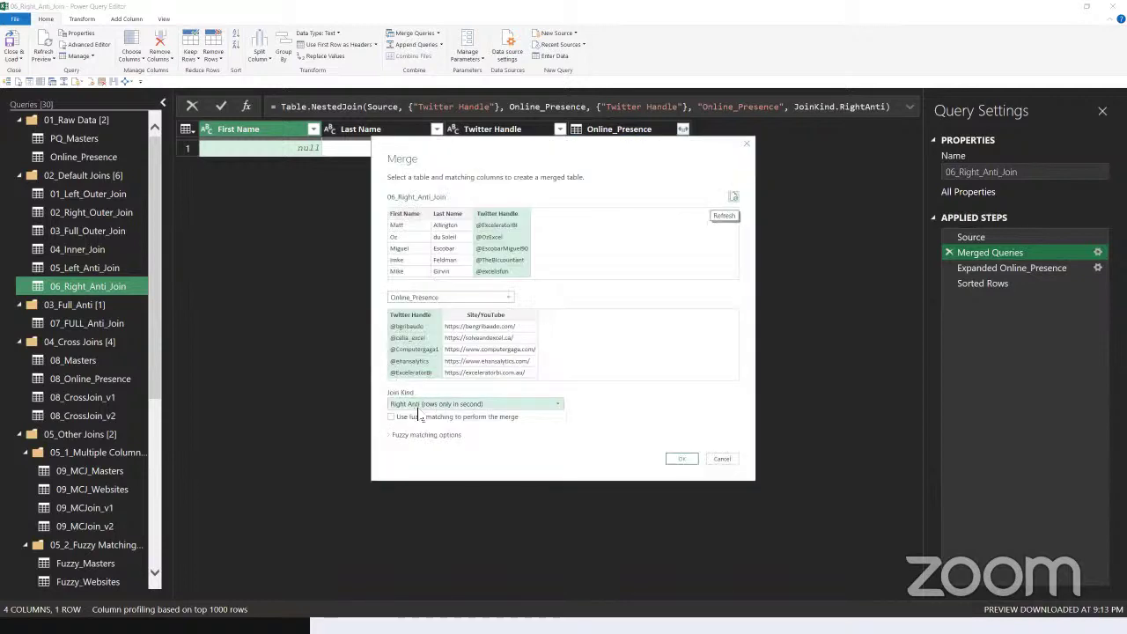
click(721, 460)
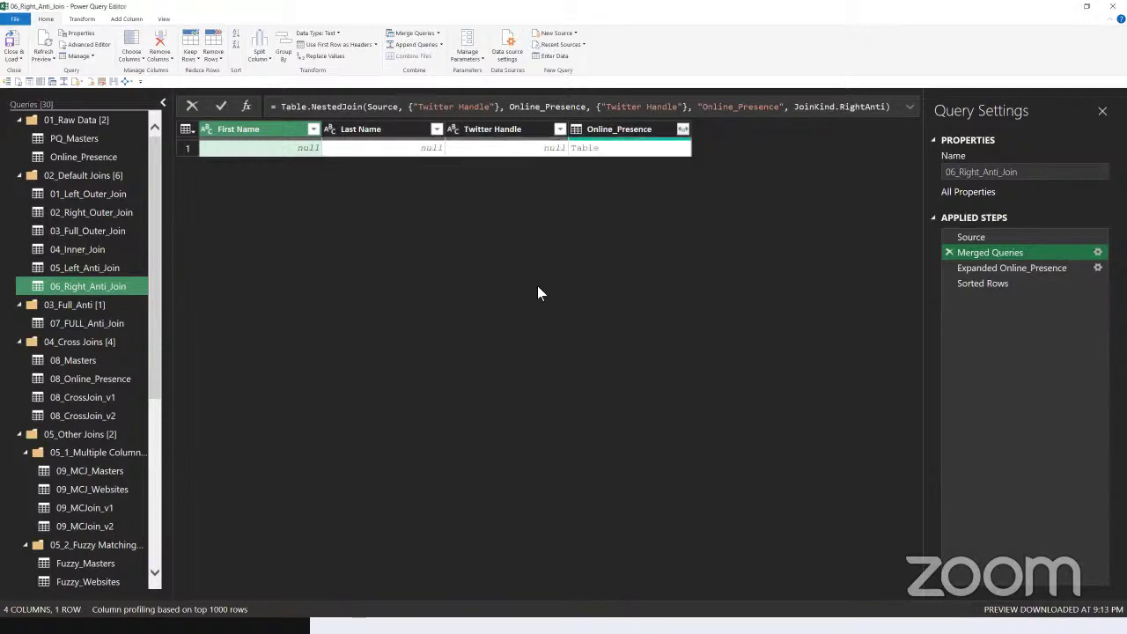
- Inspect the single null row and enlarge its nested table of unmatched websites
click(347, 152)
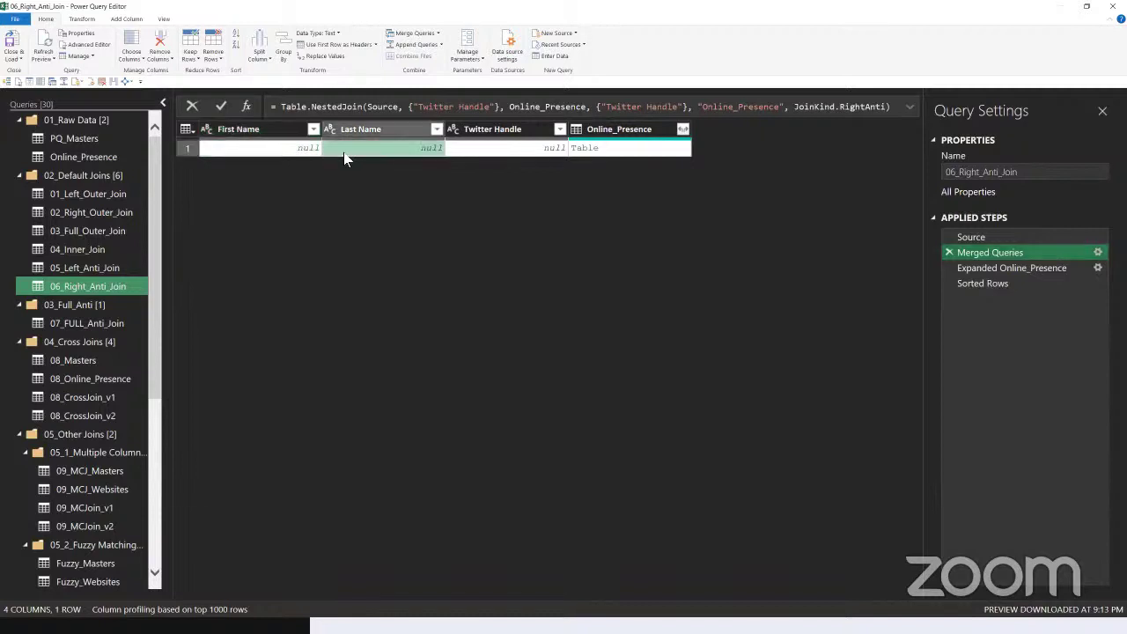
click(506, 149)
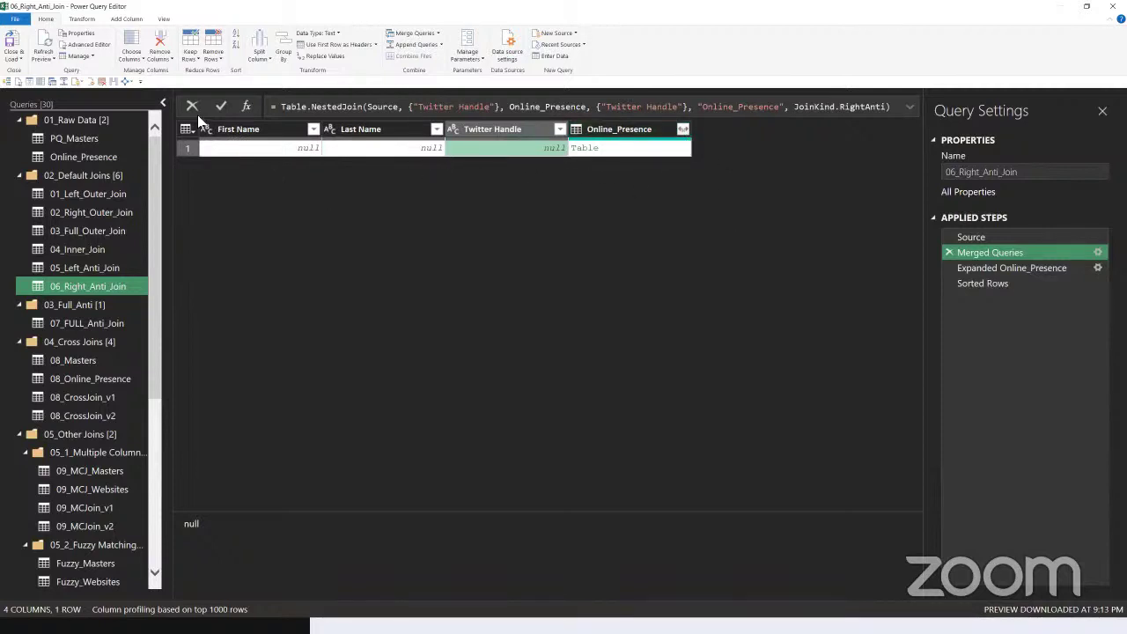
click(618, 151)
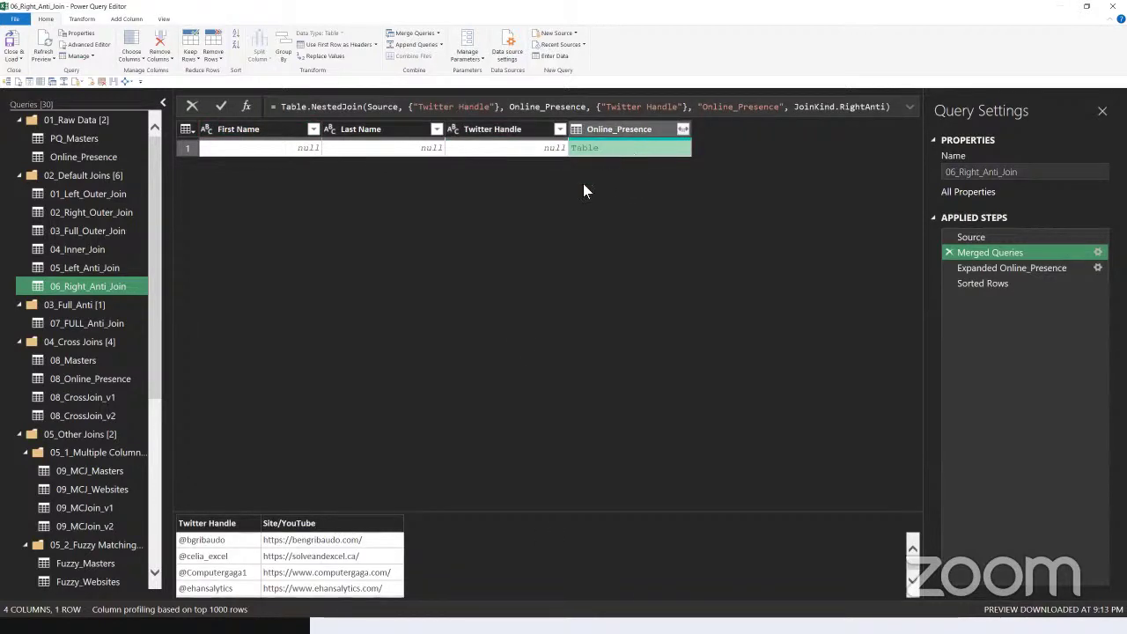
drag(476, 515, 466, 382)
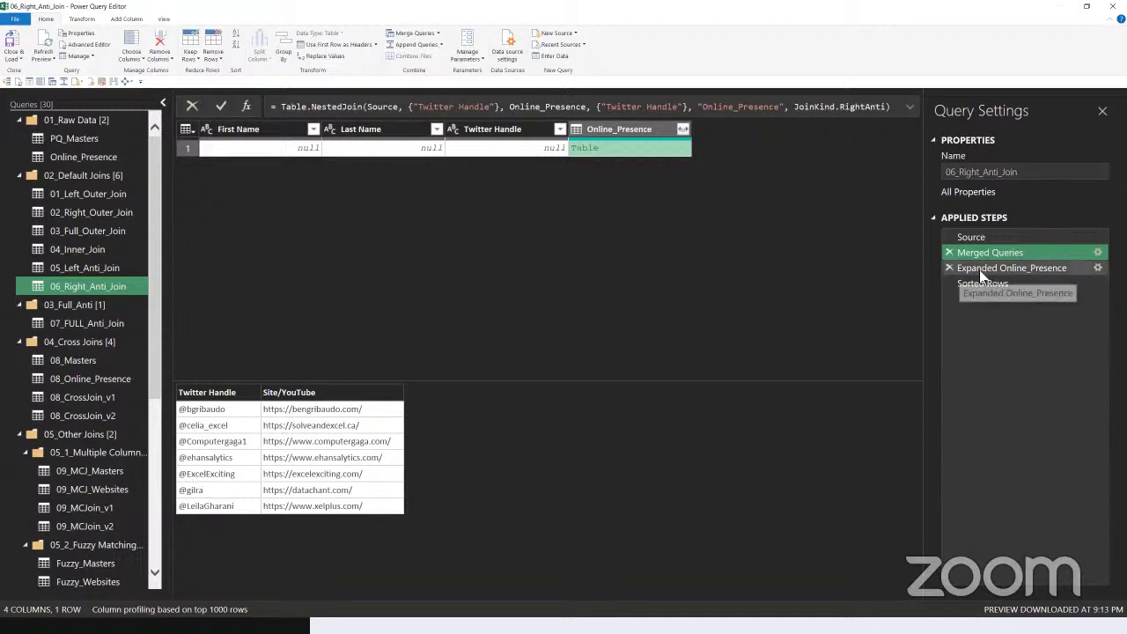
- Compare the expanded, sorted and merged steps, ending on the seven-row sorted result
click(946, 268)
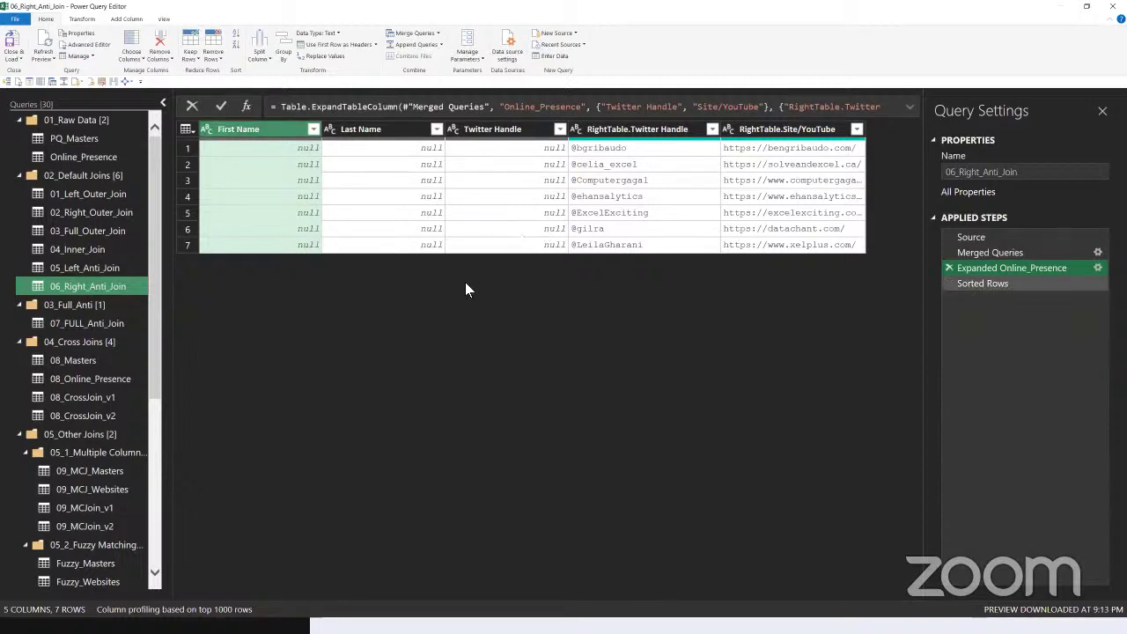
click(1006, 284)
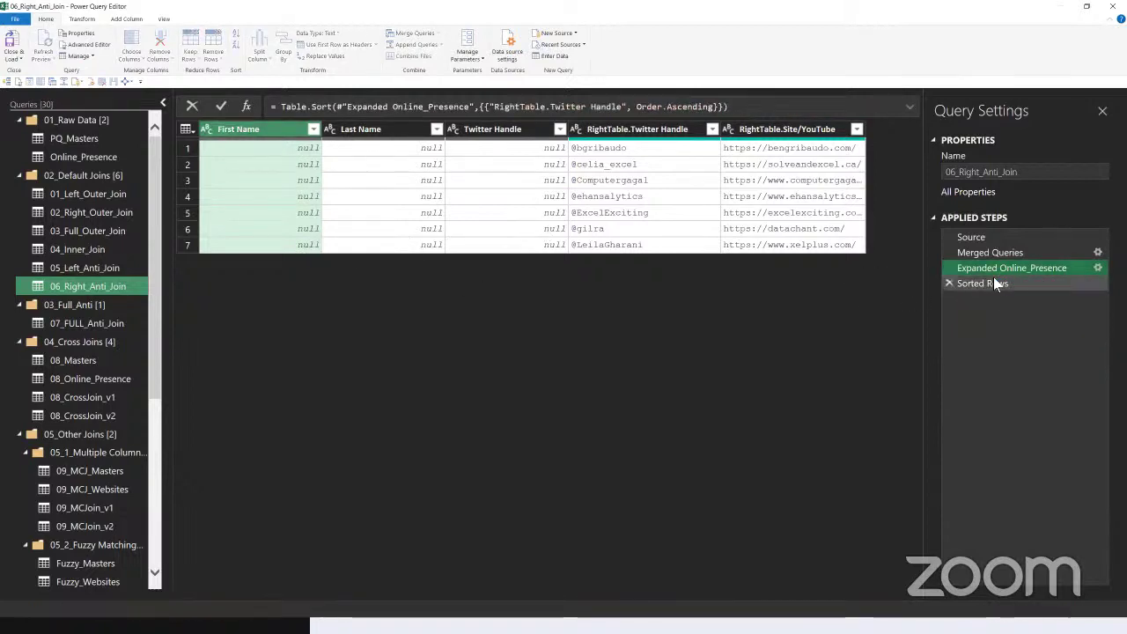
click(972, 253)
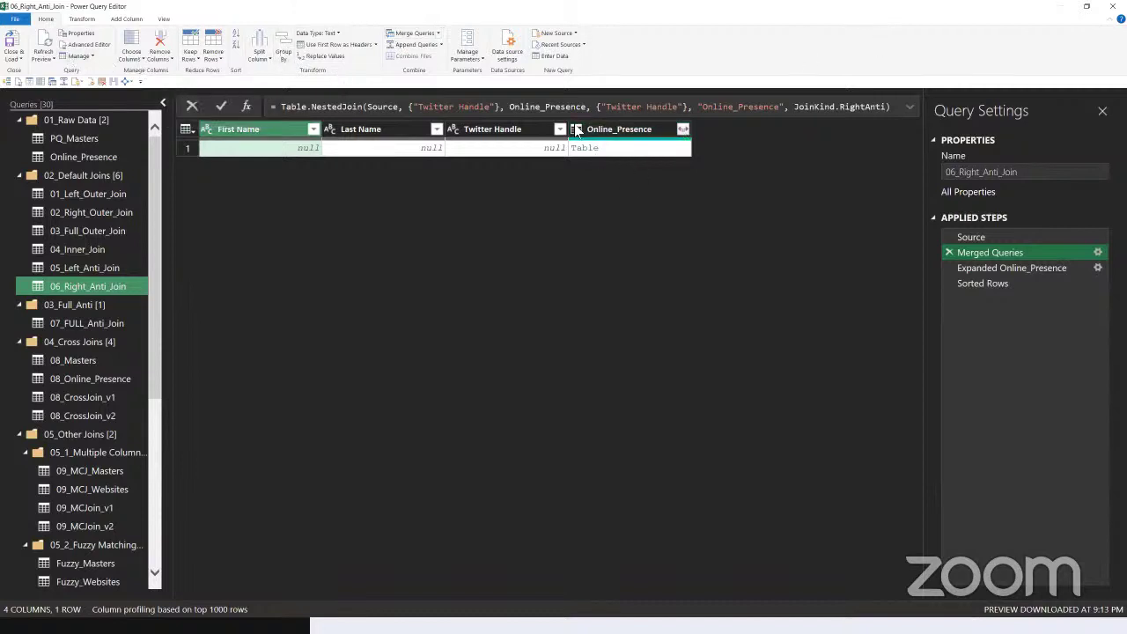
click(993, 266)
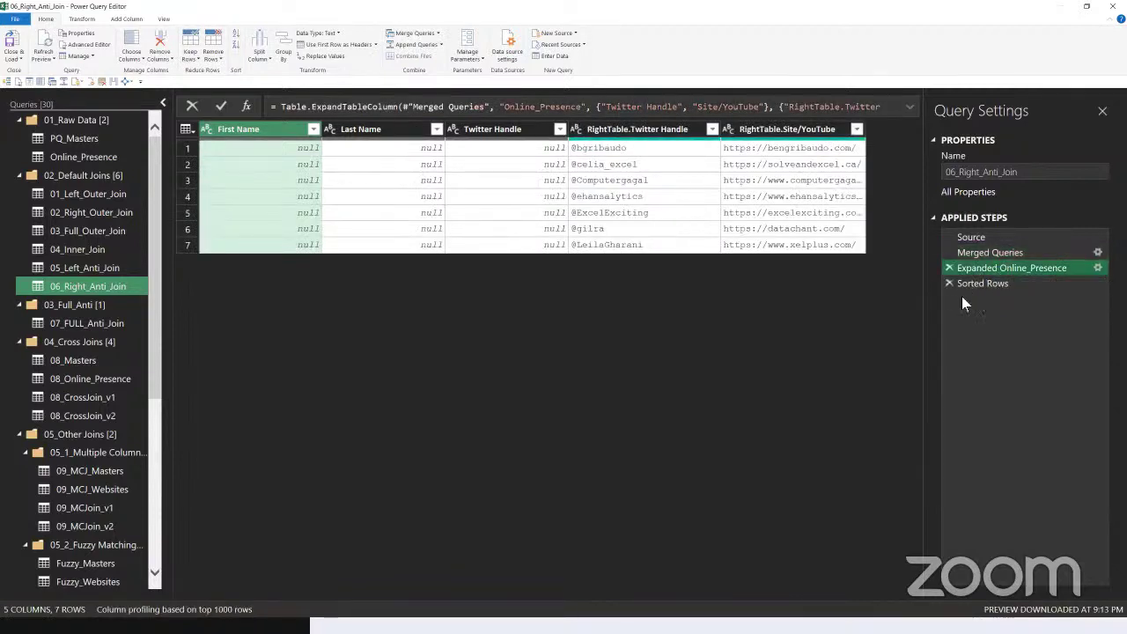
click(958, 284)
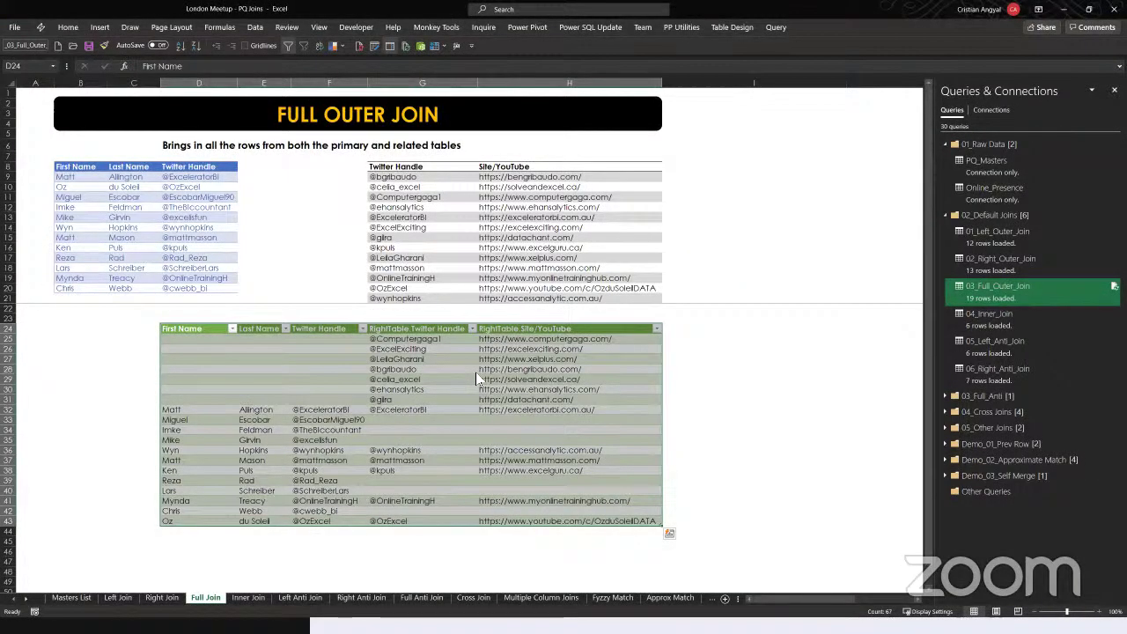
- Review the loaded results on the Inner Join, Left Anti Join and Right Anti Join sheets
click(475, 371)
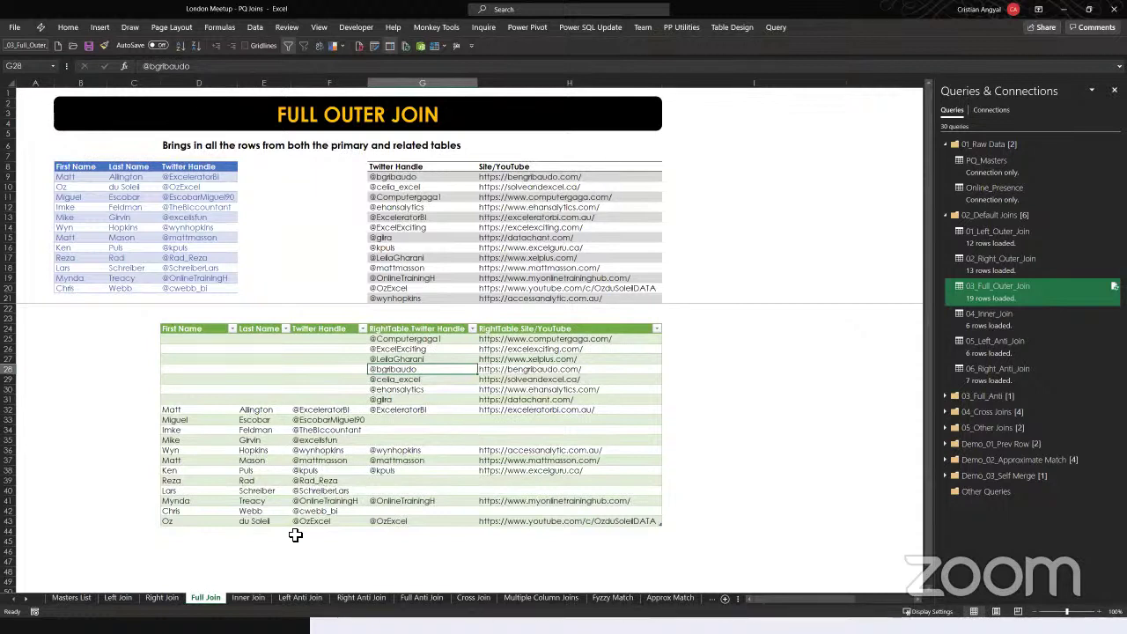
click(248, 598)
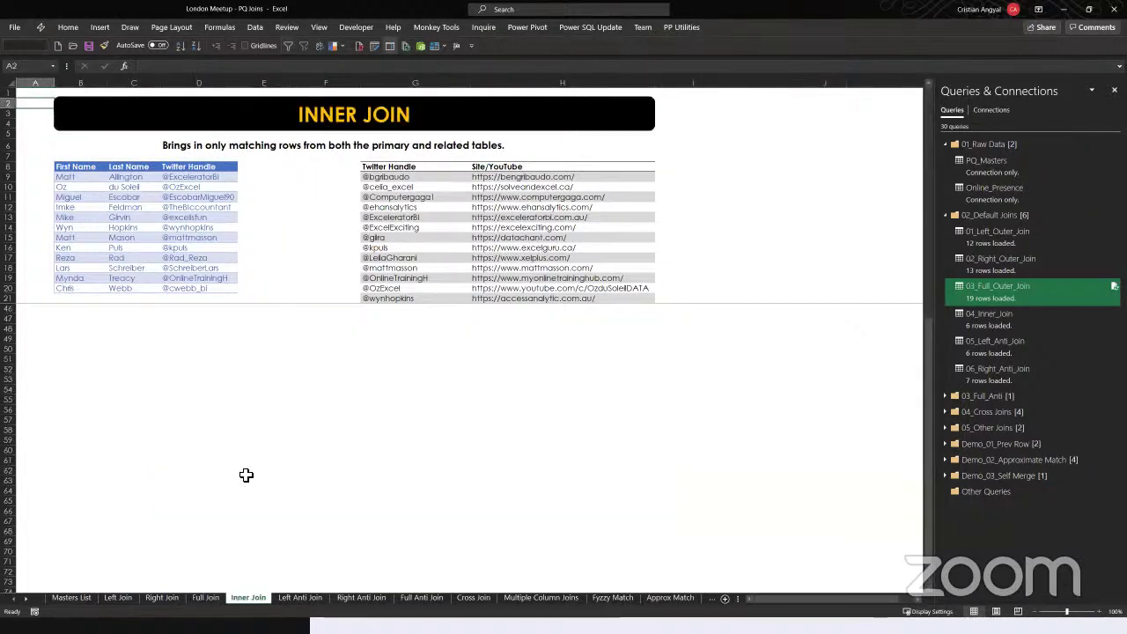
key(ctrl+shift+9)
click(212, 353)
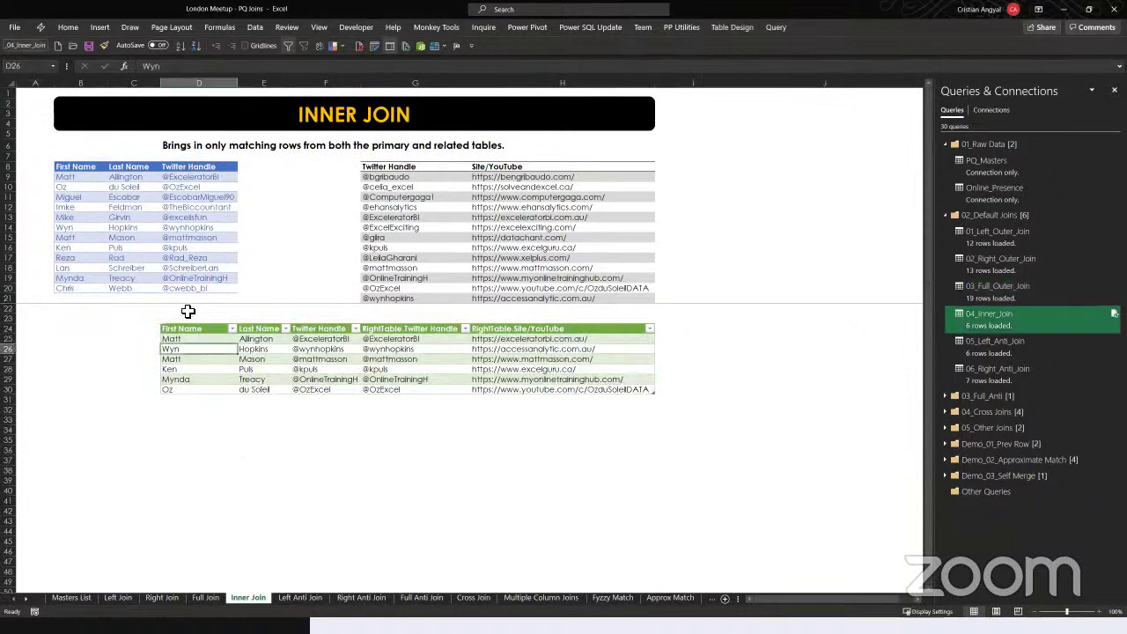
click(300, 598)
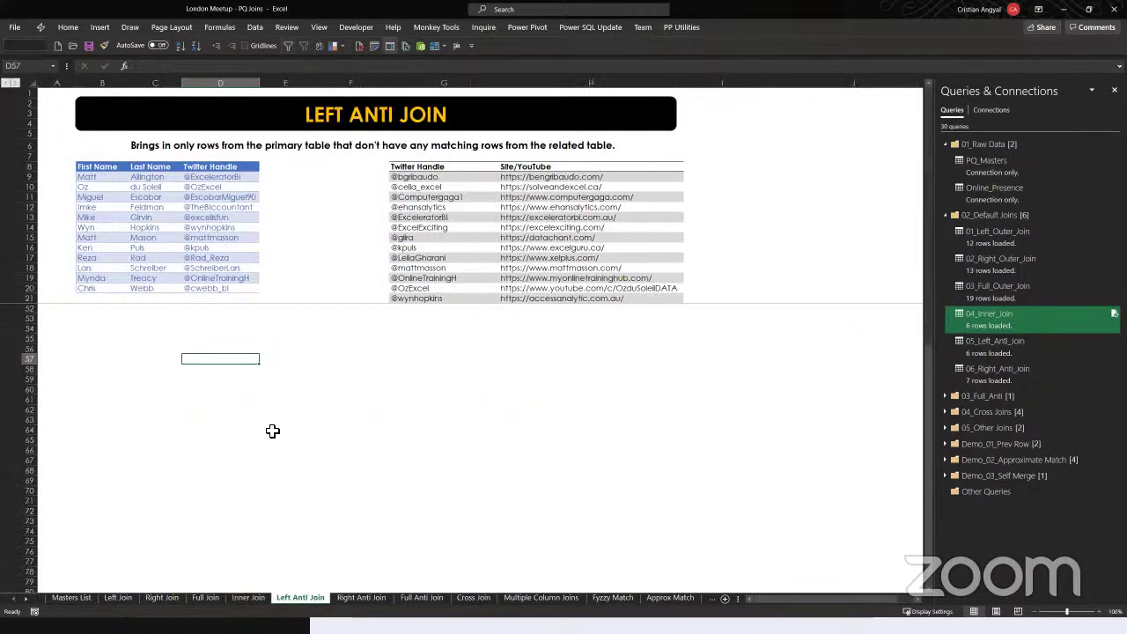
click(279, 360)
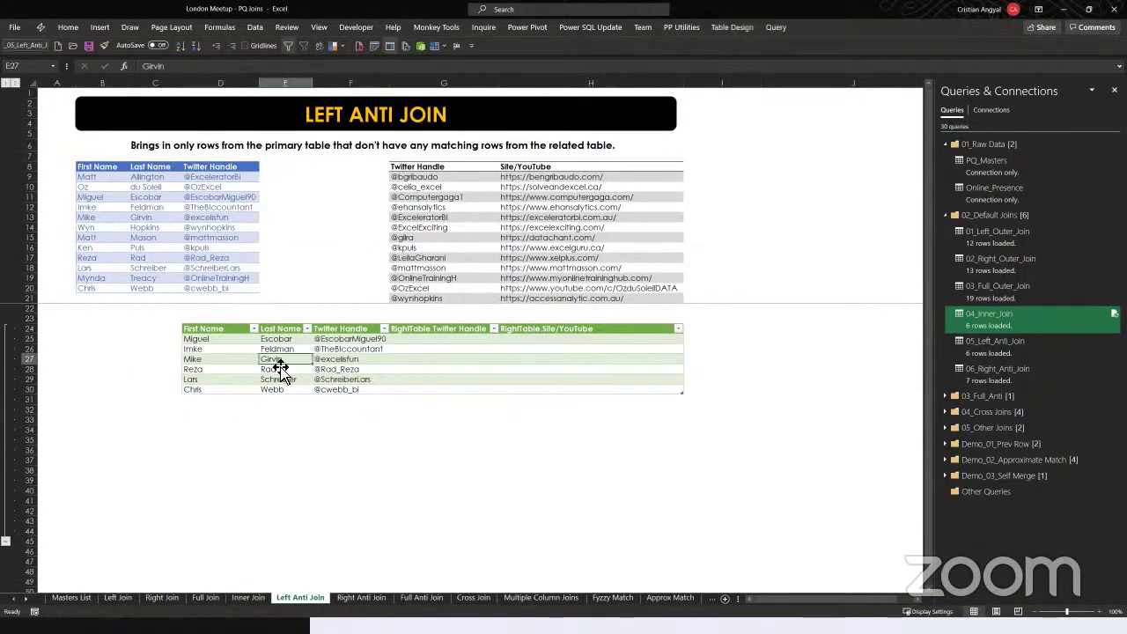
click(361, 598)
click(342, 372)
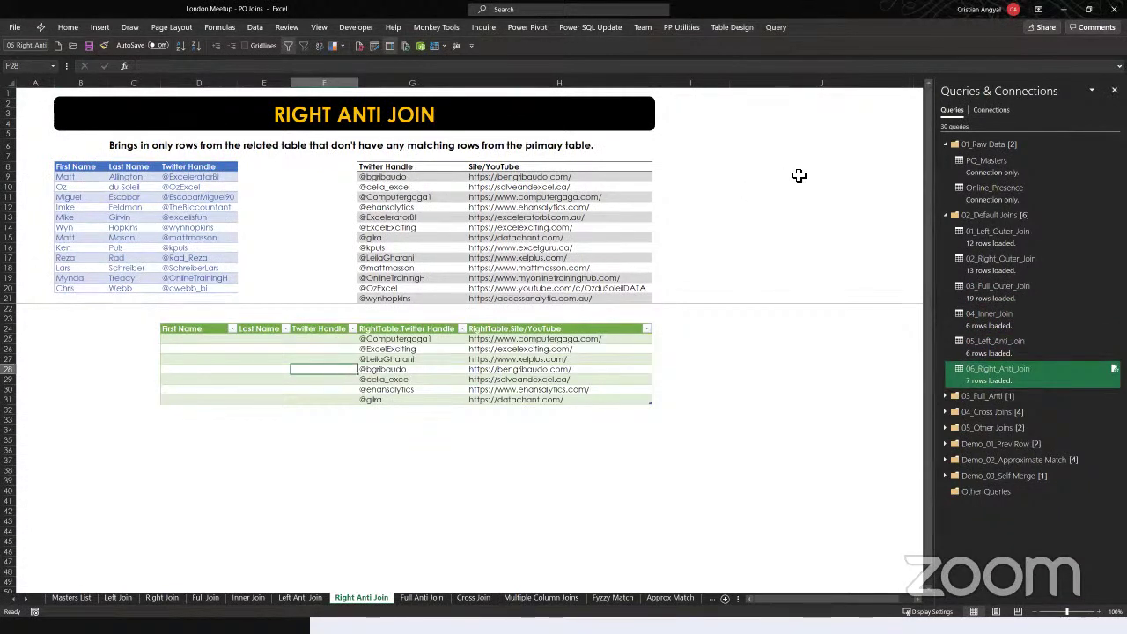
double_click(942, 145)
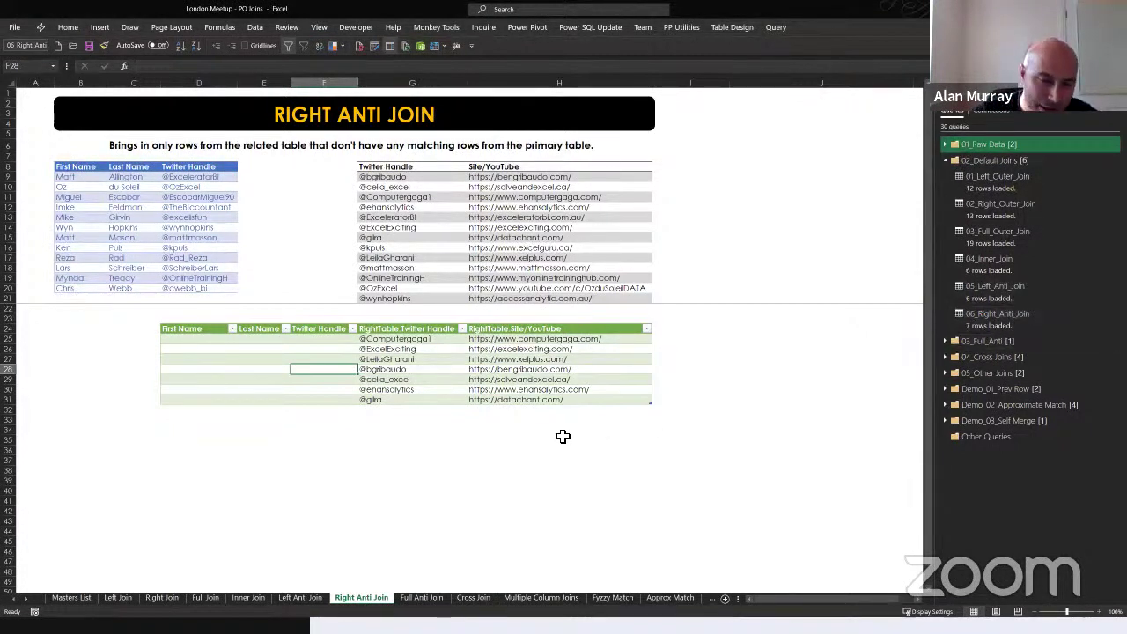
click(1018, 204)
click(997, 180)
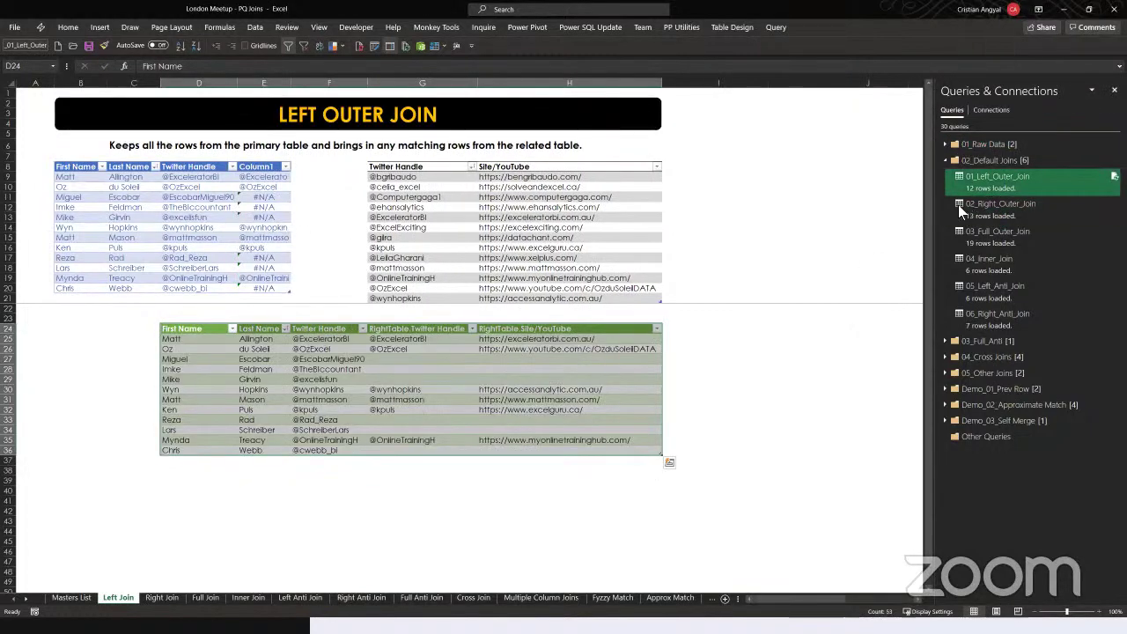
click(395, 399)
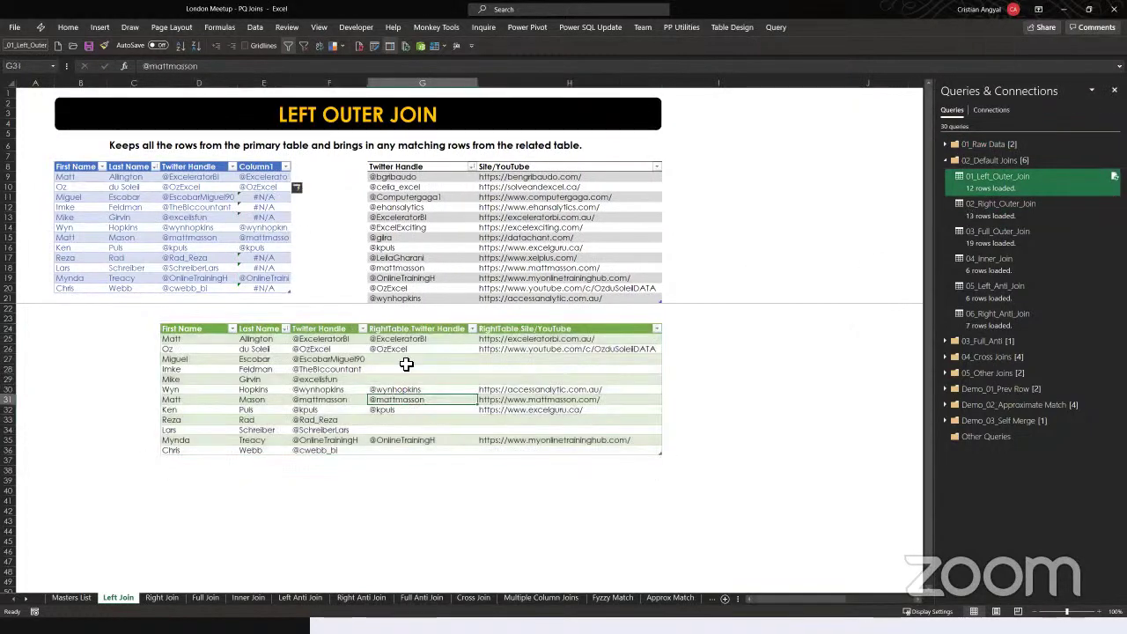
click(405, 363)
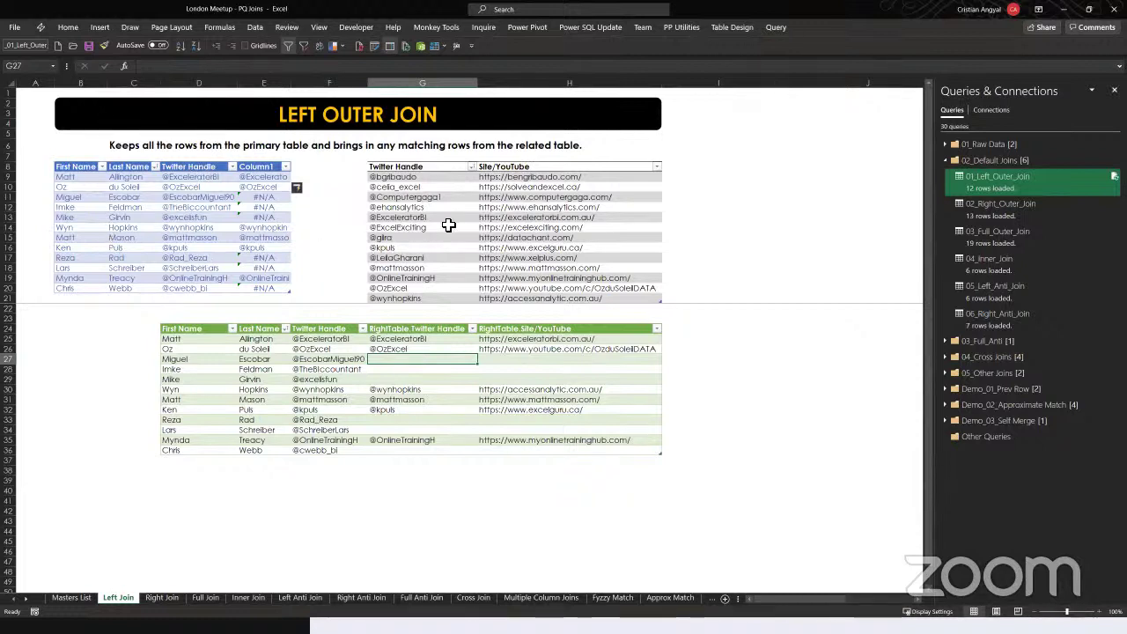
click(421, 186)
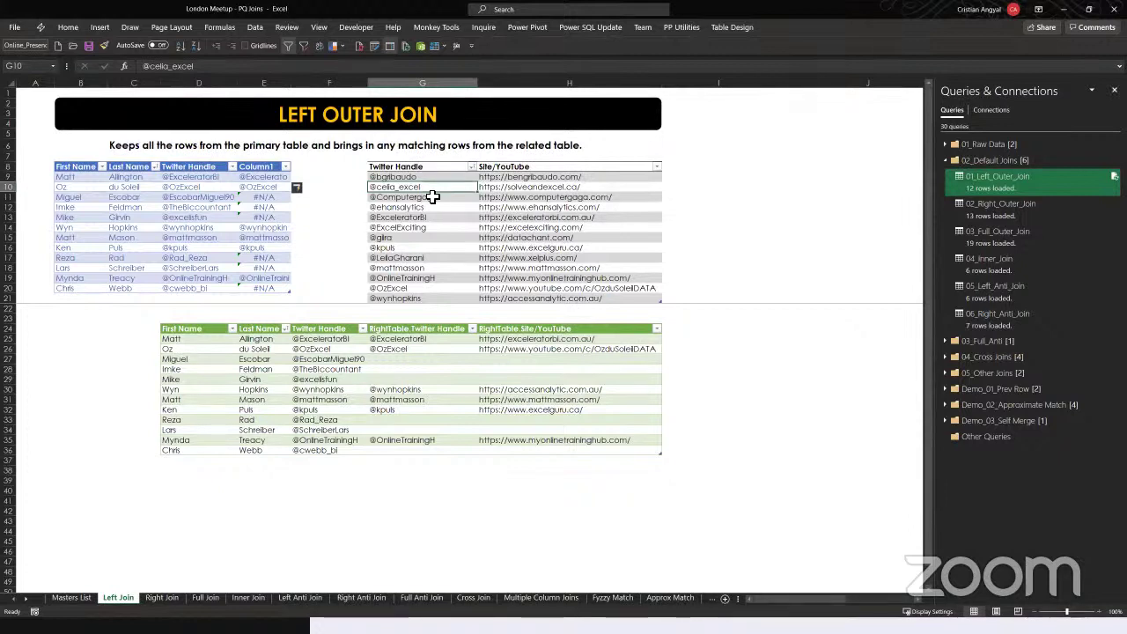
- Jump to the Right Join, Left Anti Join and Right Anti Join sheets via their queries
click(960, 216)
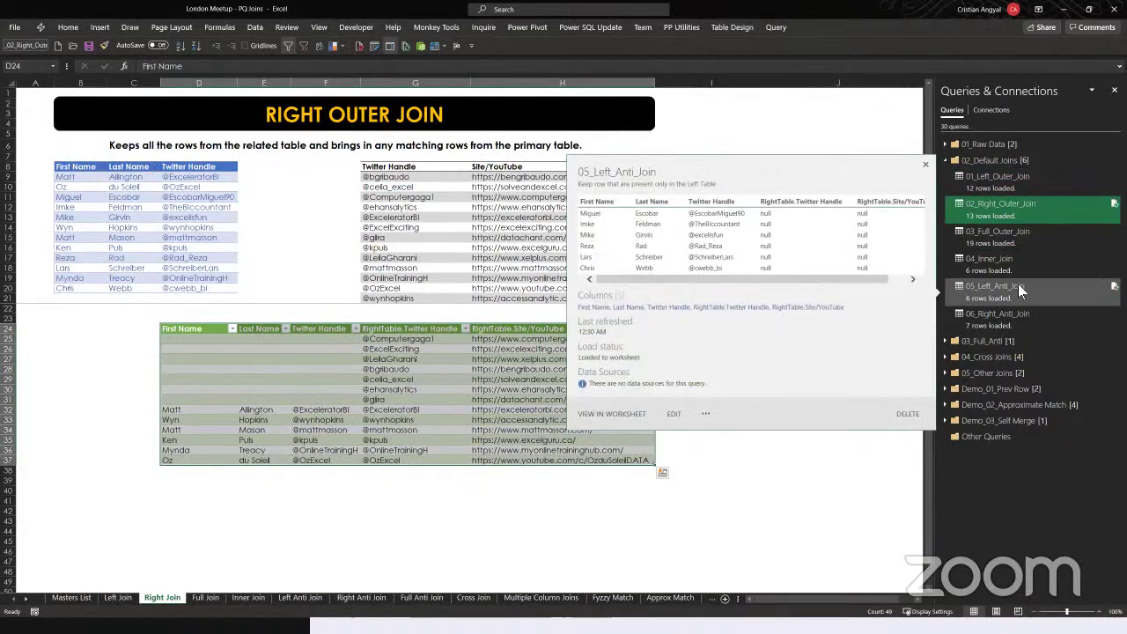
click(1018, 283)
click(976, 313)
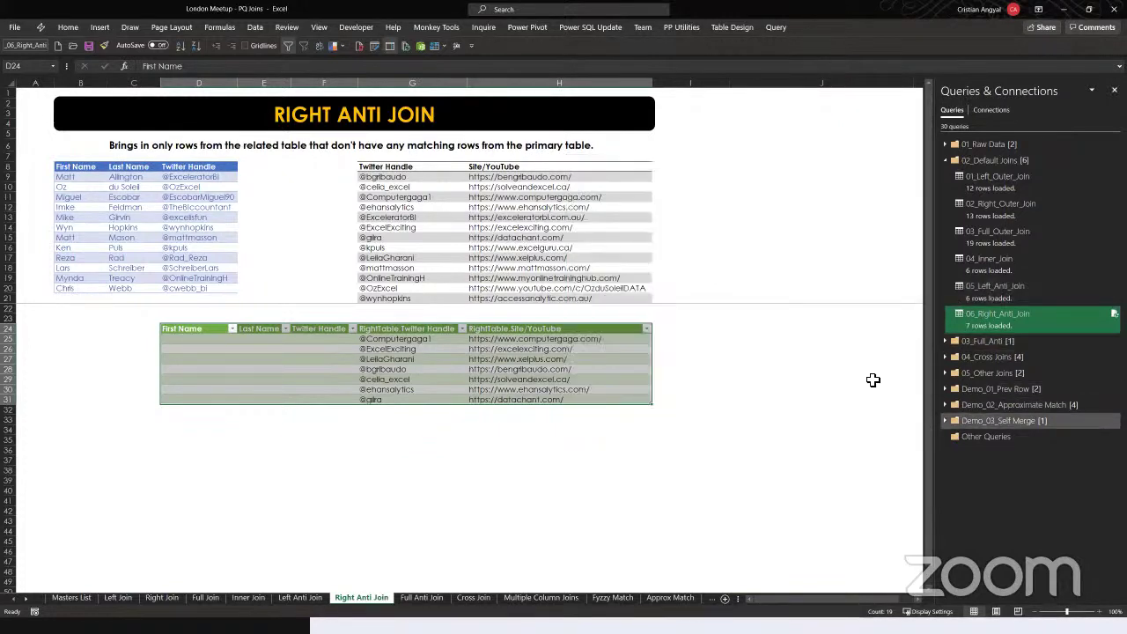
- Collapse and re-expand 02_Default_Joins, then expand 03_Full_Anti to list 07_FULL_Anti_Join
double_click(943, 162)
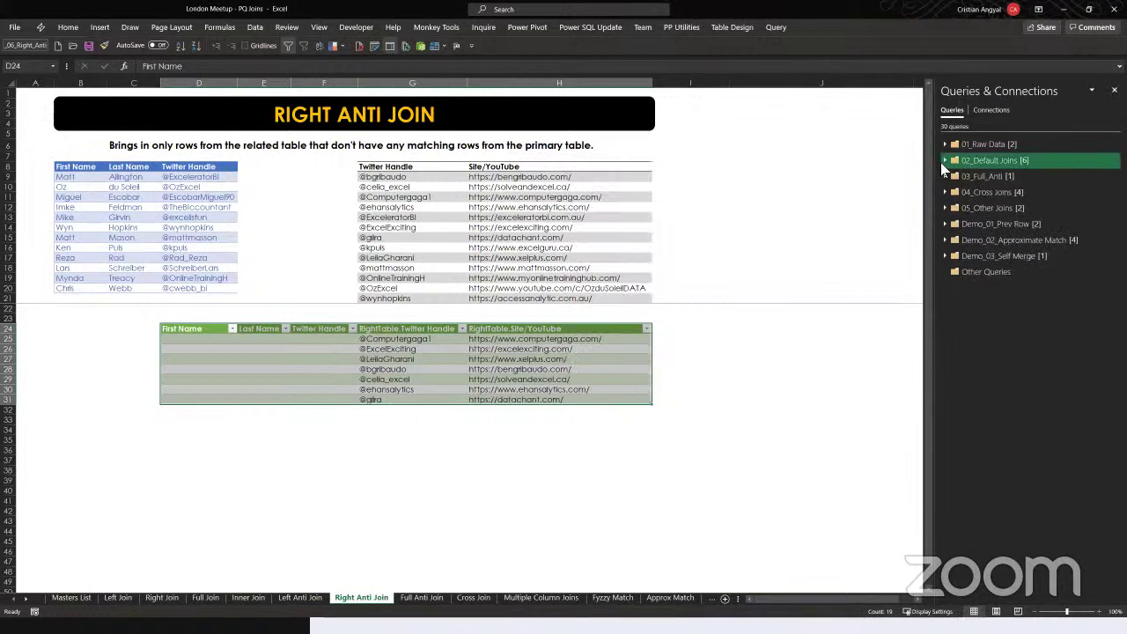
click(945, 161)
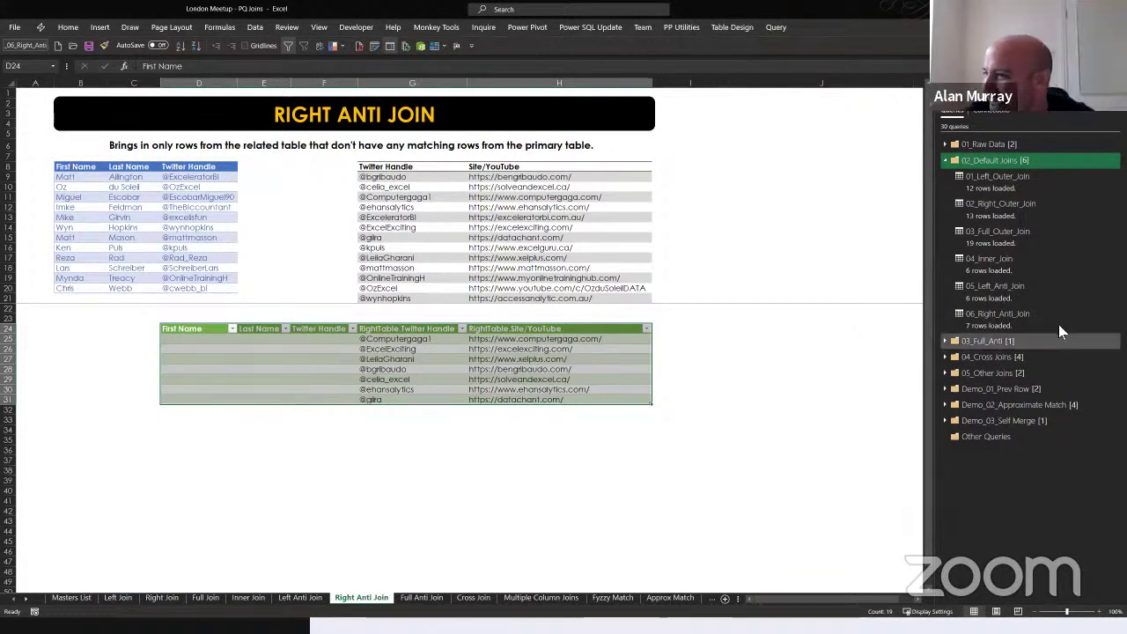
mouse_move(972, 327)
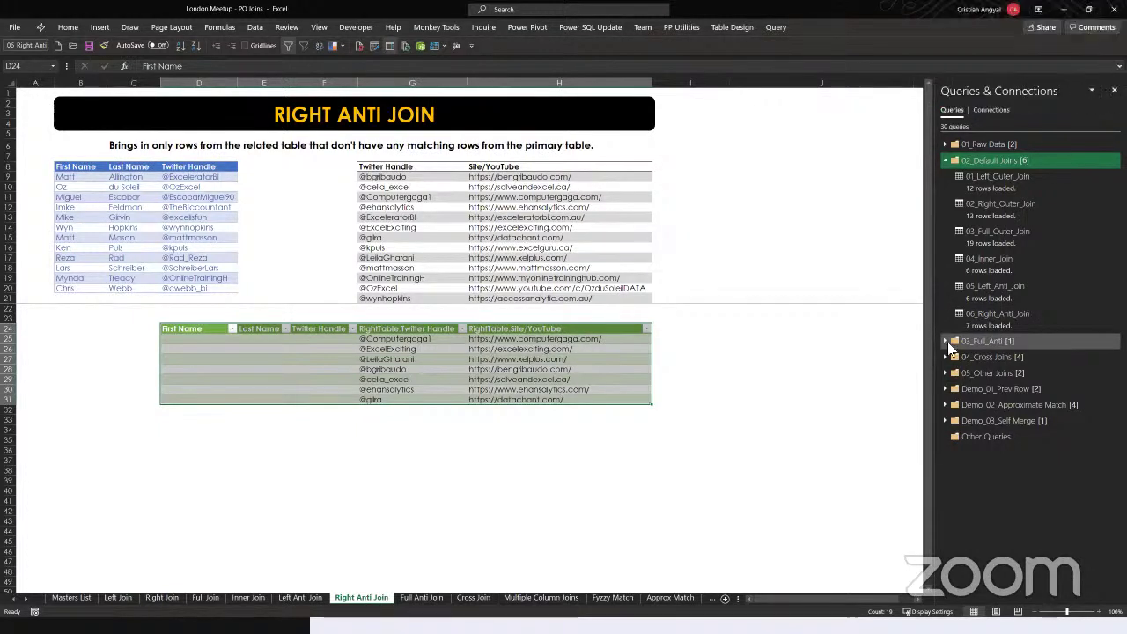
click(945, 341)
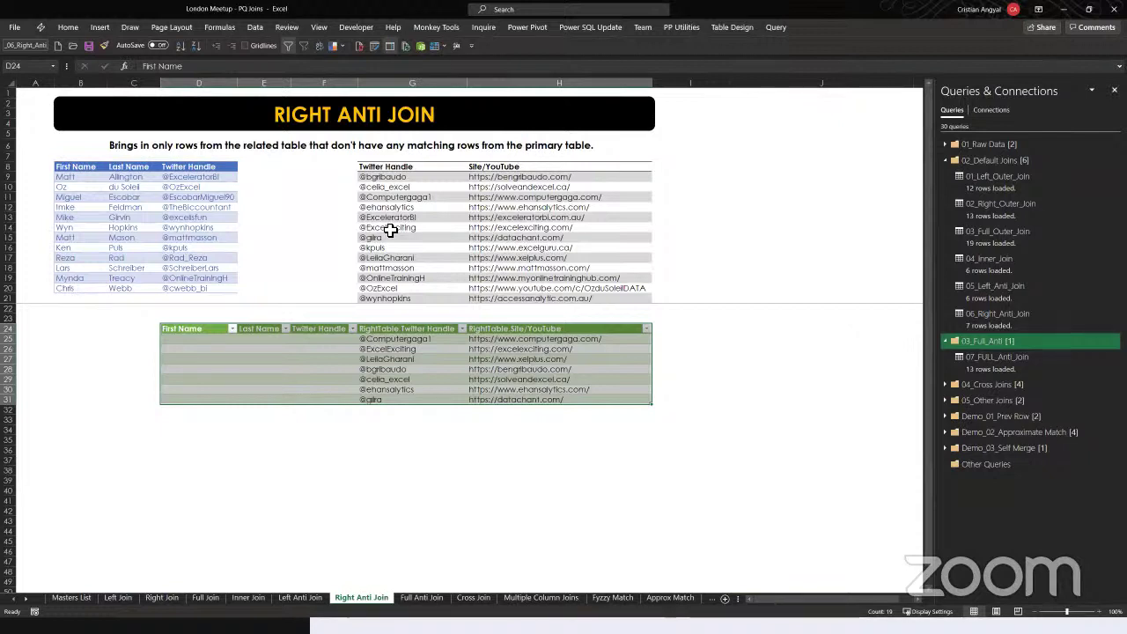
- Go to the Full Anti Join sheet from 07_FULL_Anti_Join and select a cell in its result
click(1012, 361)
right_click(1012, 361)
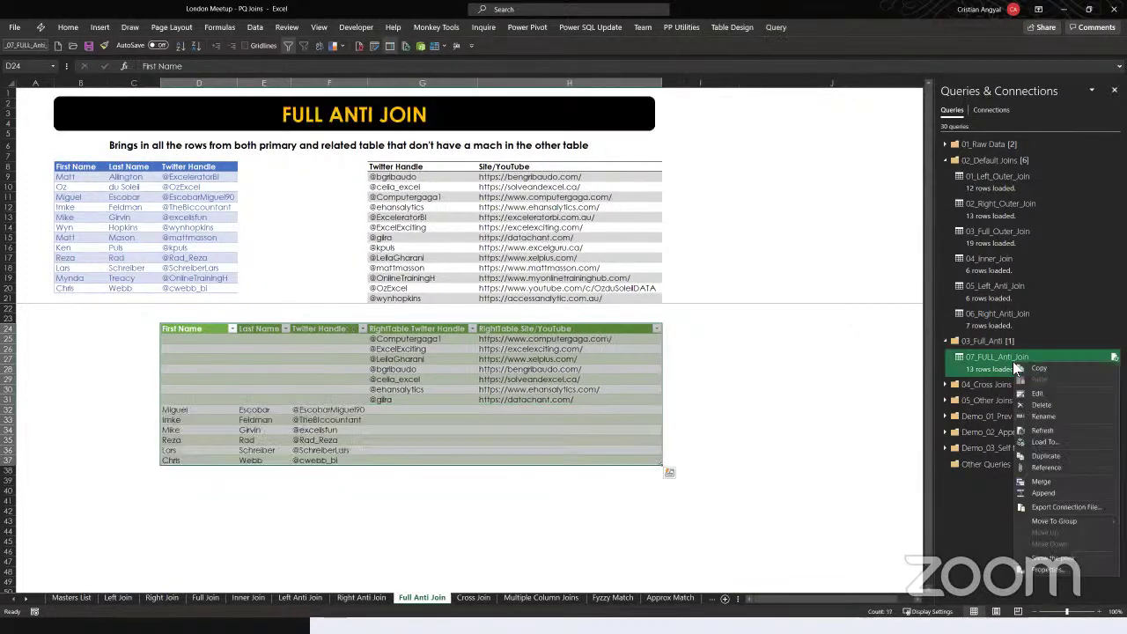
click(257, 328)
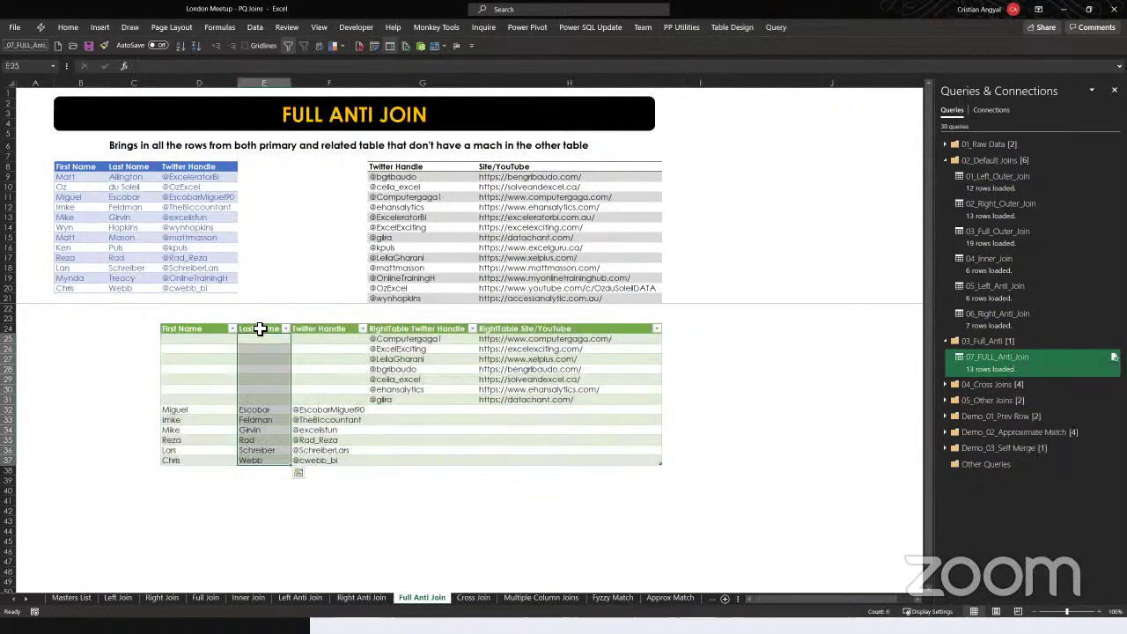
click(315, 380)
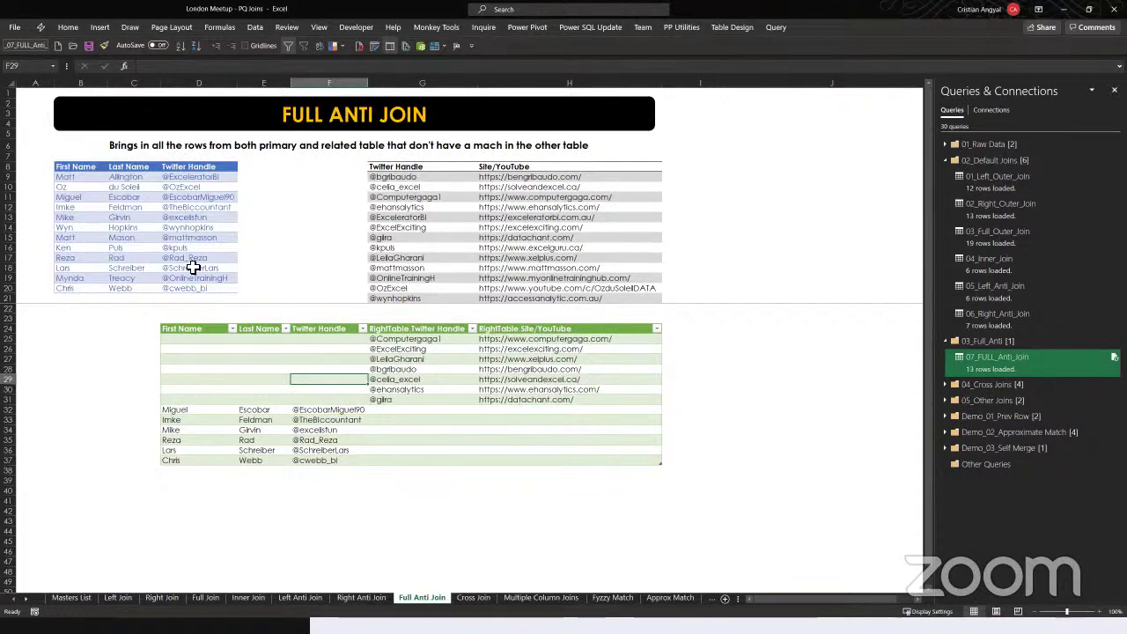
right_click(989, 363)
- Edit 07_FULL_Anti_Join, zoom in, and inspect its Source step built on 05_Left_Anti_Join
click(1018, 390)
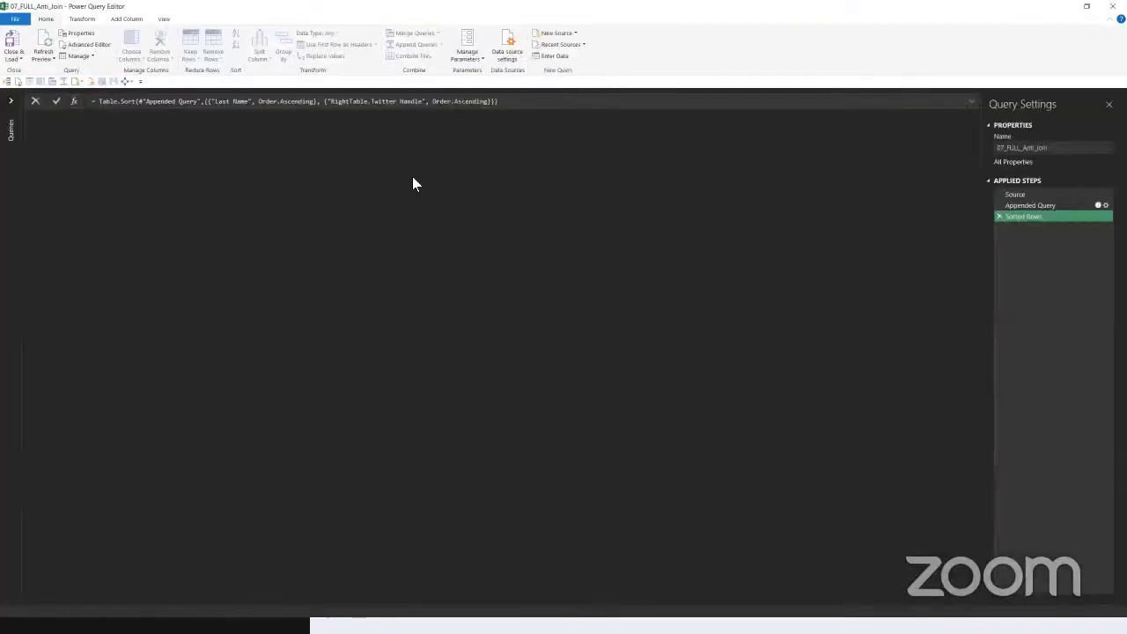
click(10, 101)
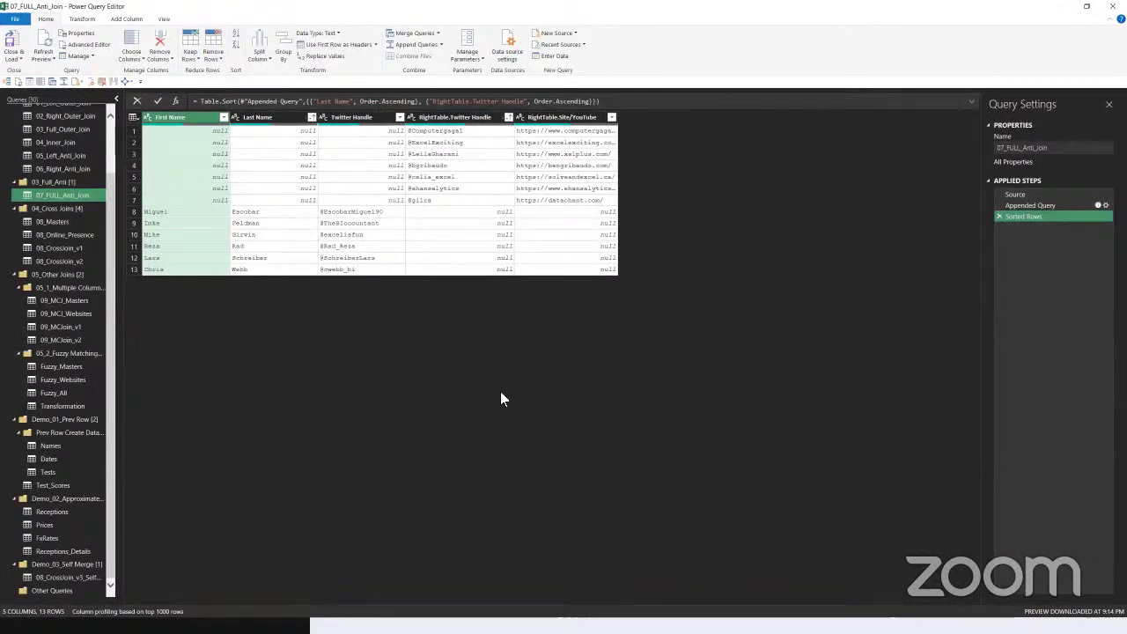
key(ctrl+plus)
key(ctrl+plus)
key(ctrl+plus)
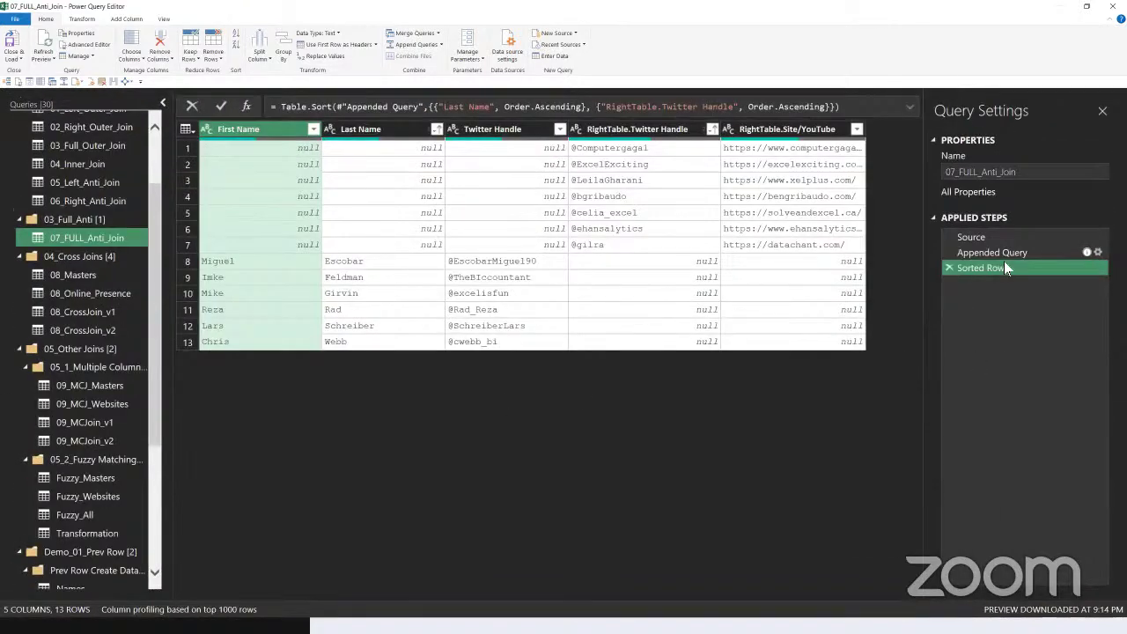
click(995, 232)
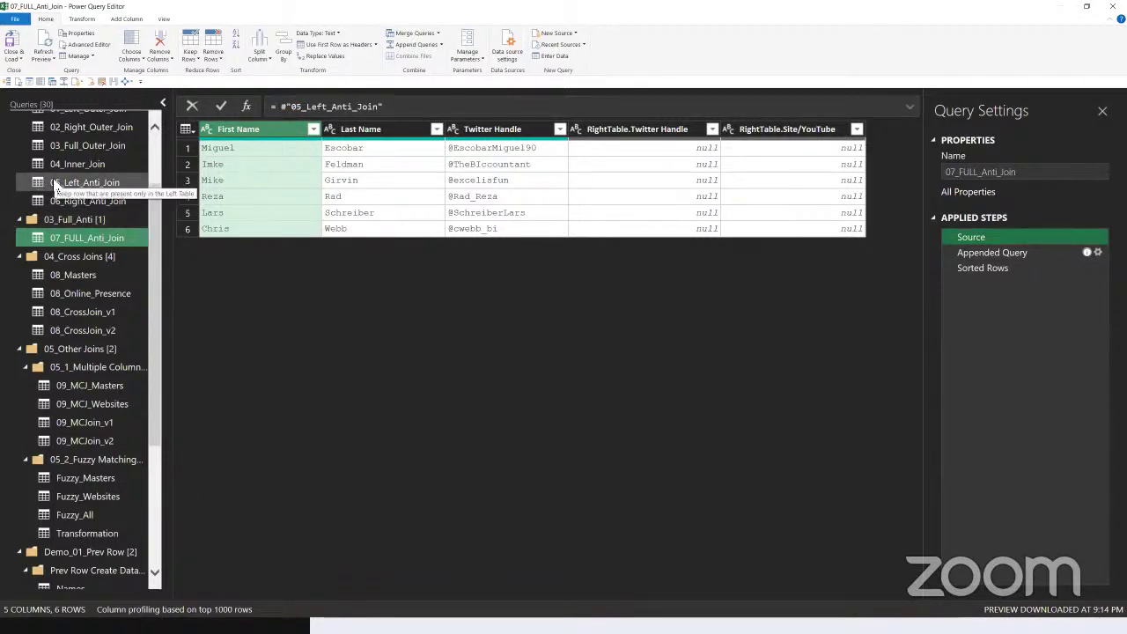
- Reopen the Appended Query step settings and keep 06_Right_Anti_Join as the table appended to 07_FULL_Anti_Join
right_click(981, 254)
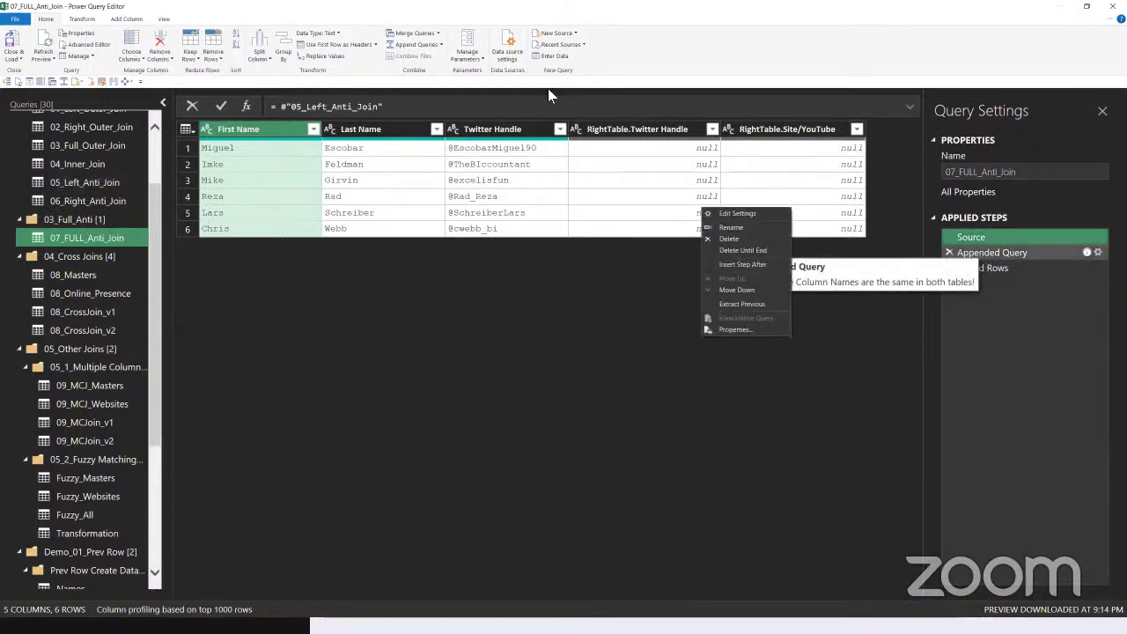
click(447, 49)
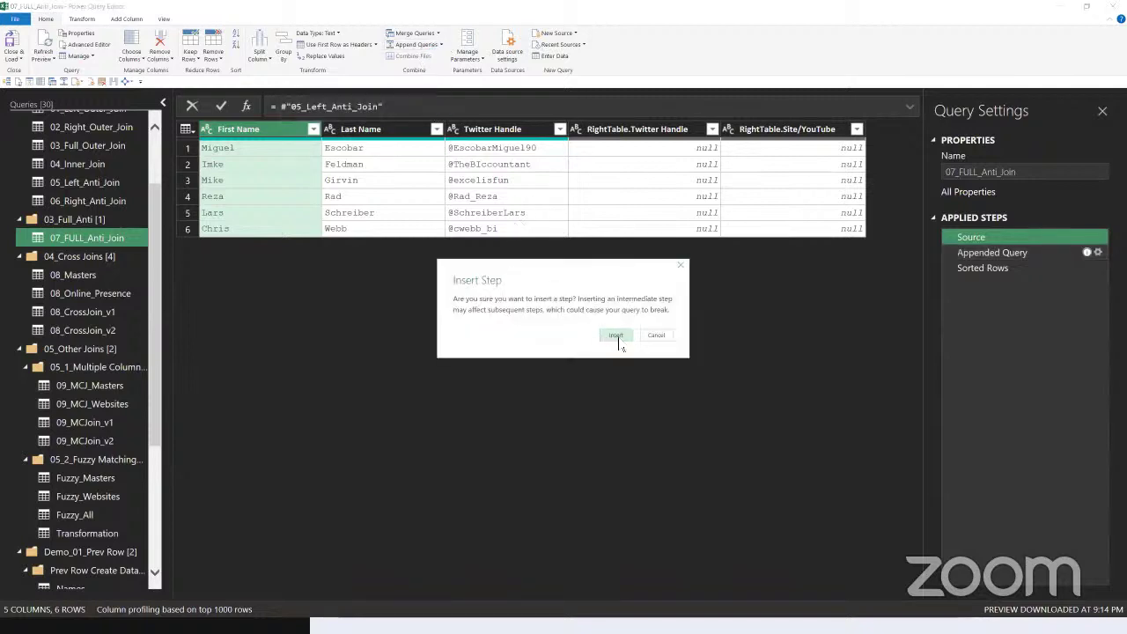
click(653, 335)
right_click(986, 254)
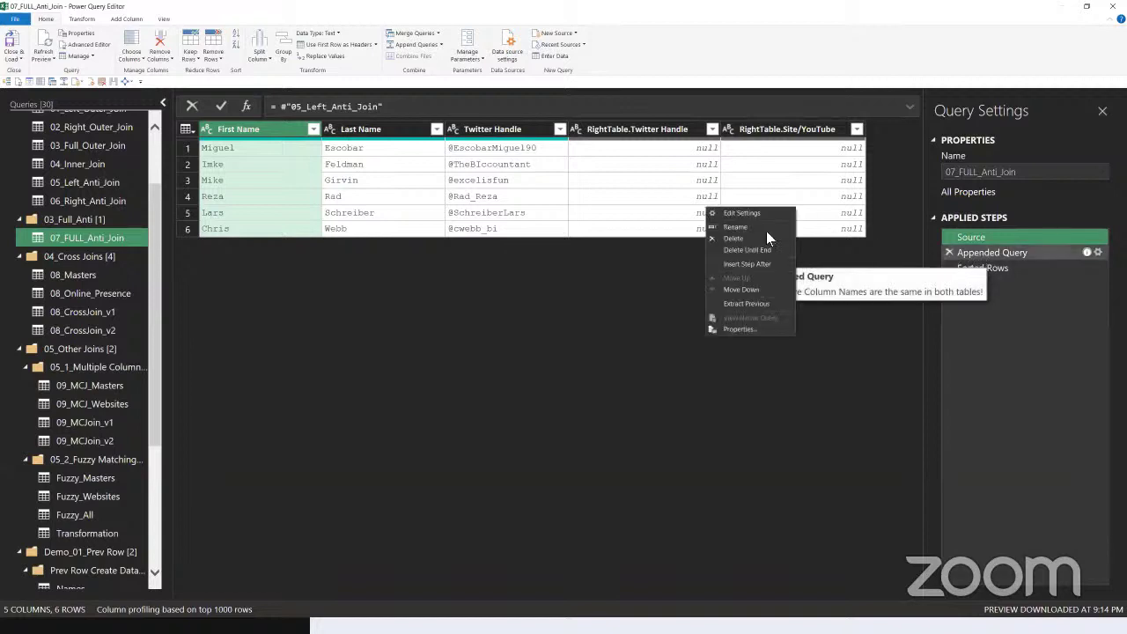
click(745, 217)
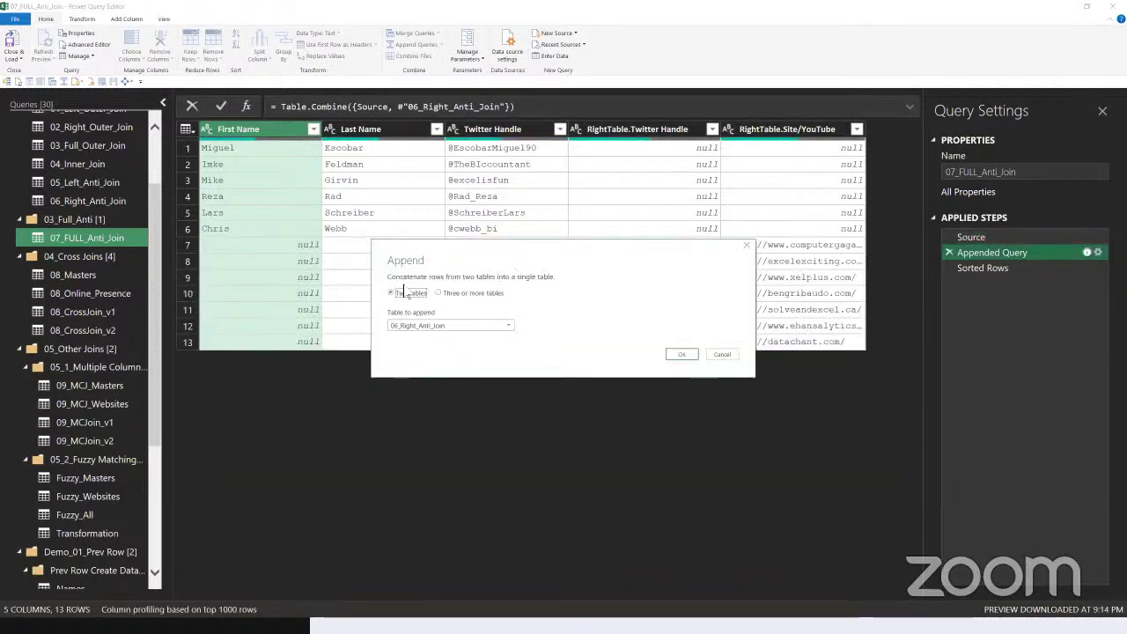
drag(434, 254, 415, 261)
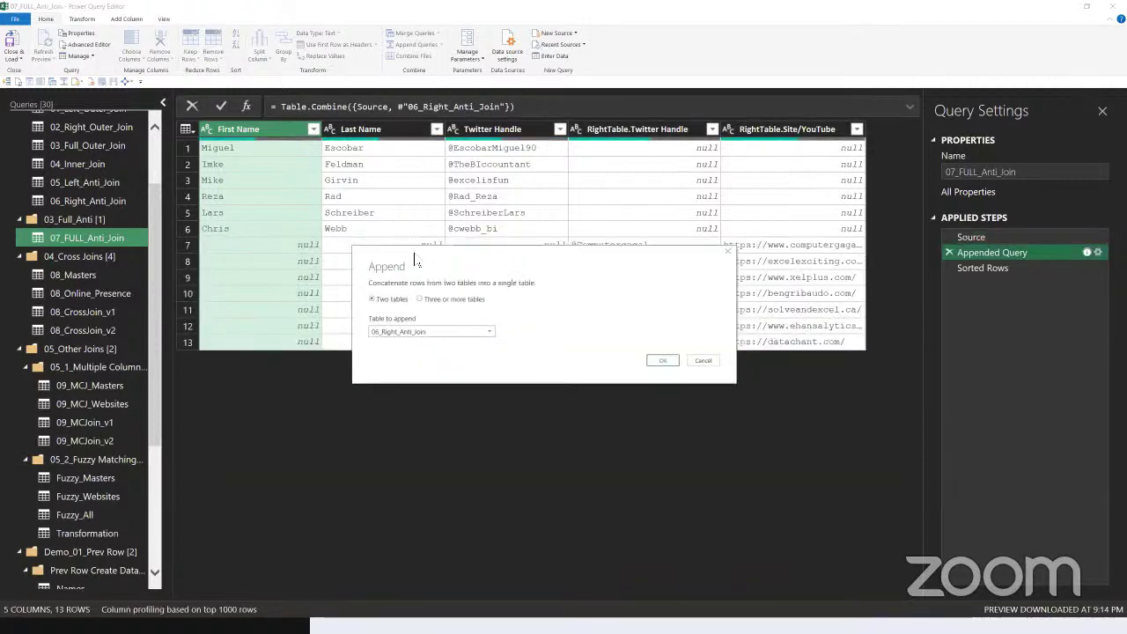
click(404, 332)
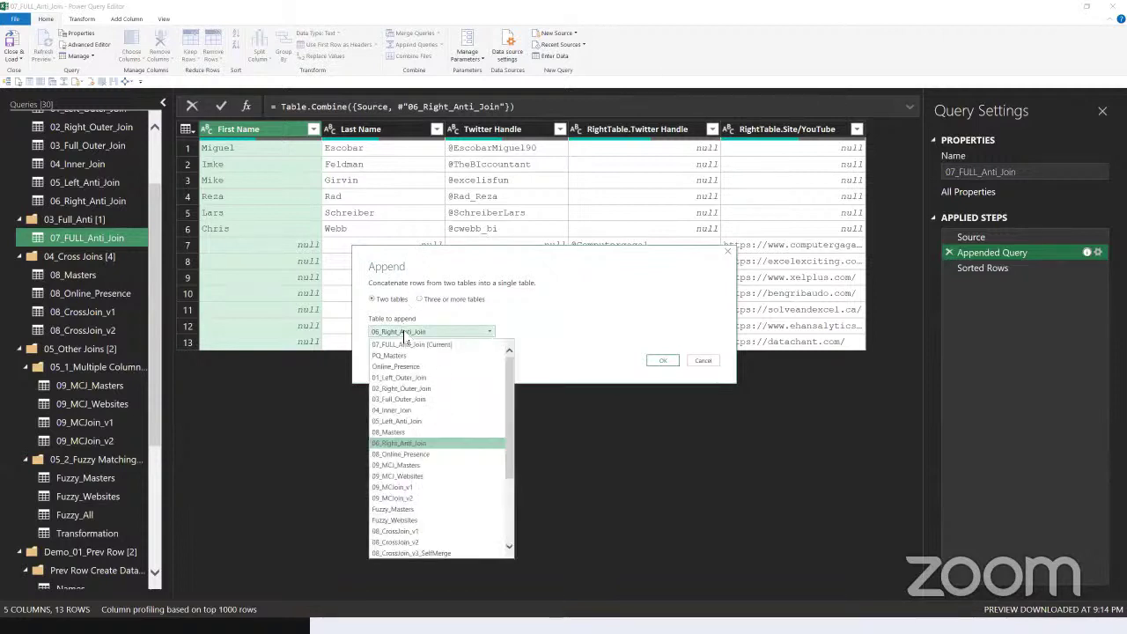
click(402, 443)
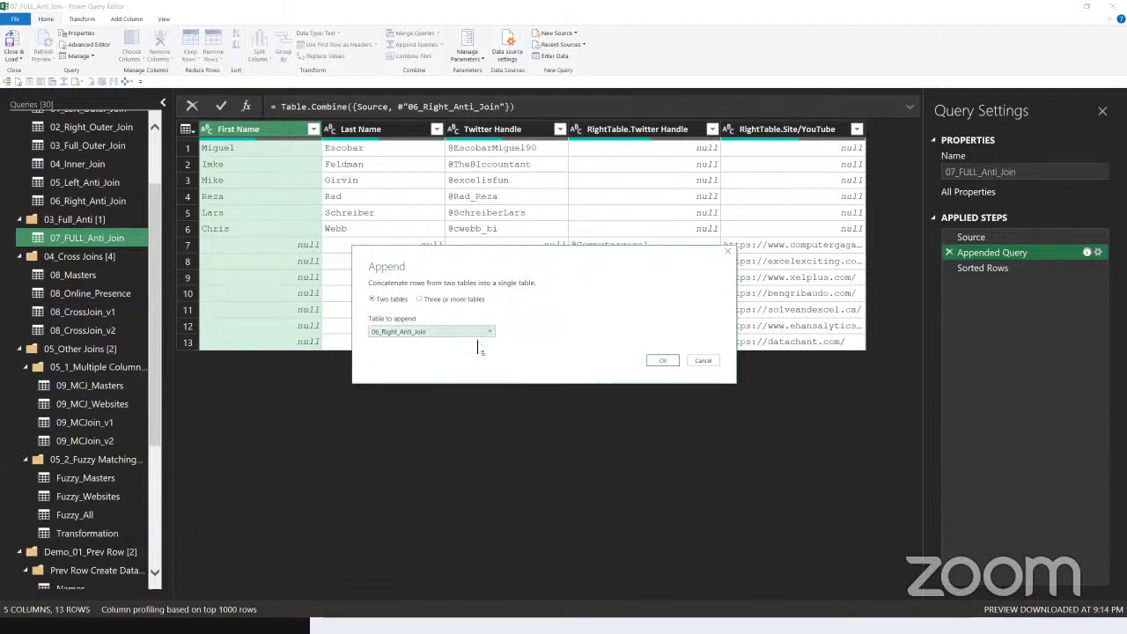
click(662, 361)
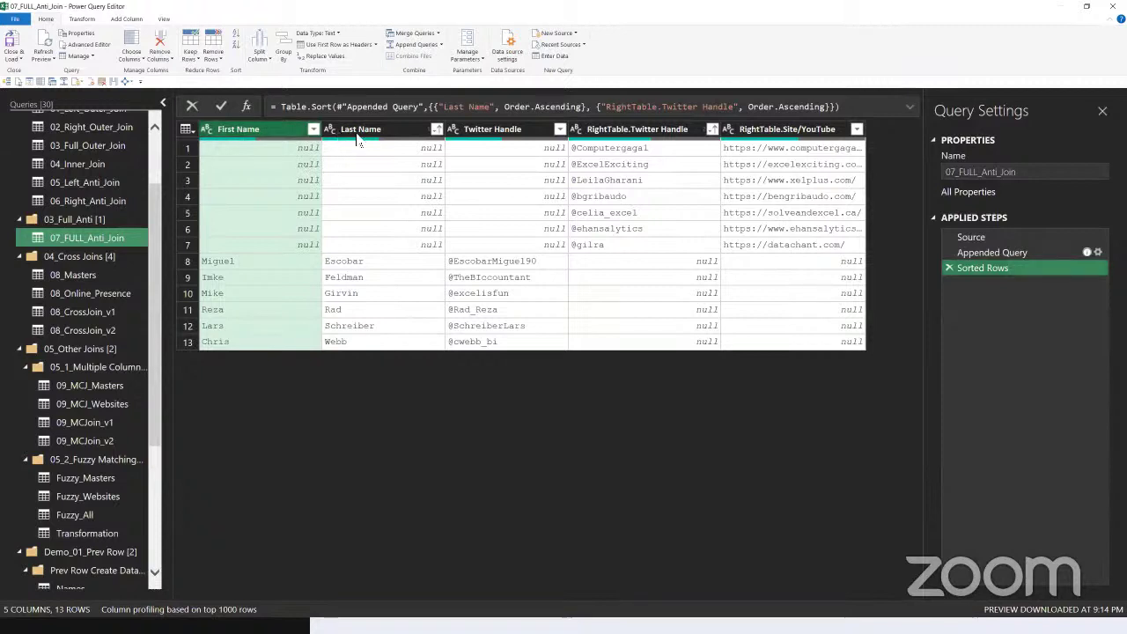
- Browse 05_Left_Anti_Join, 06_Right_Anti_Join and 07_FULL_Anti_Join, ending on 08_Masters with its Custom column of 1s
click(396, 130)
click(473, 137)
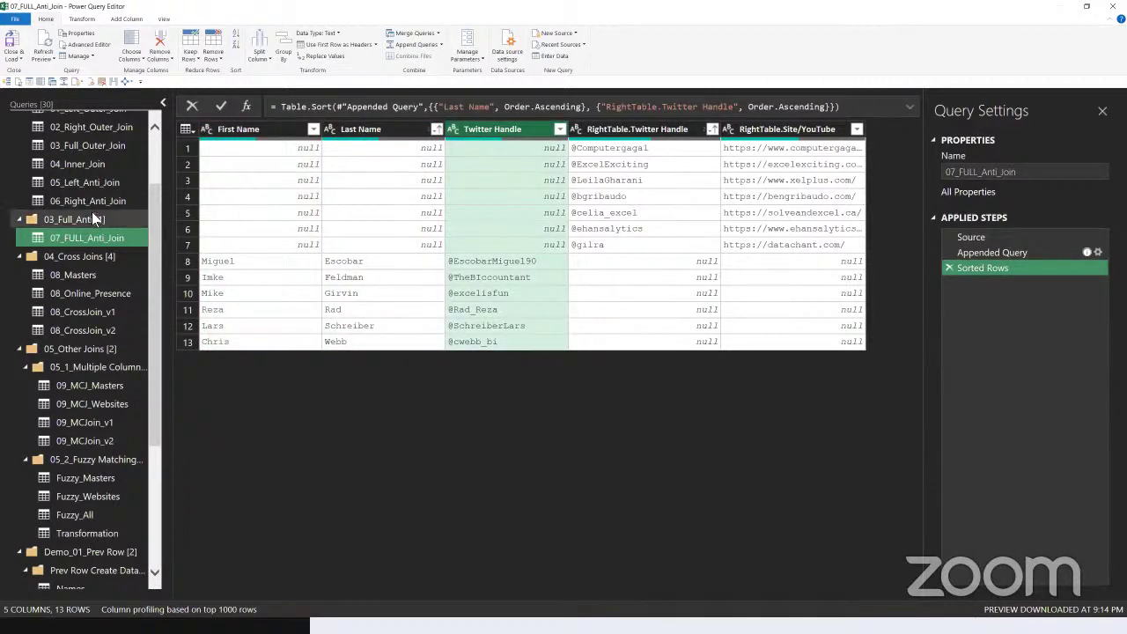
click(77, 187)
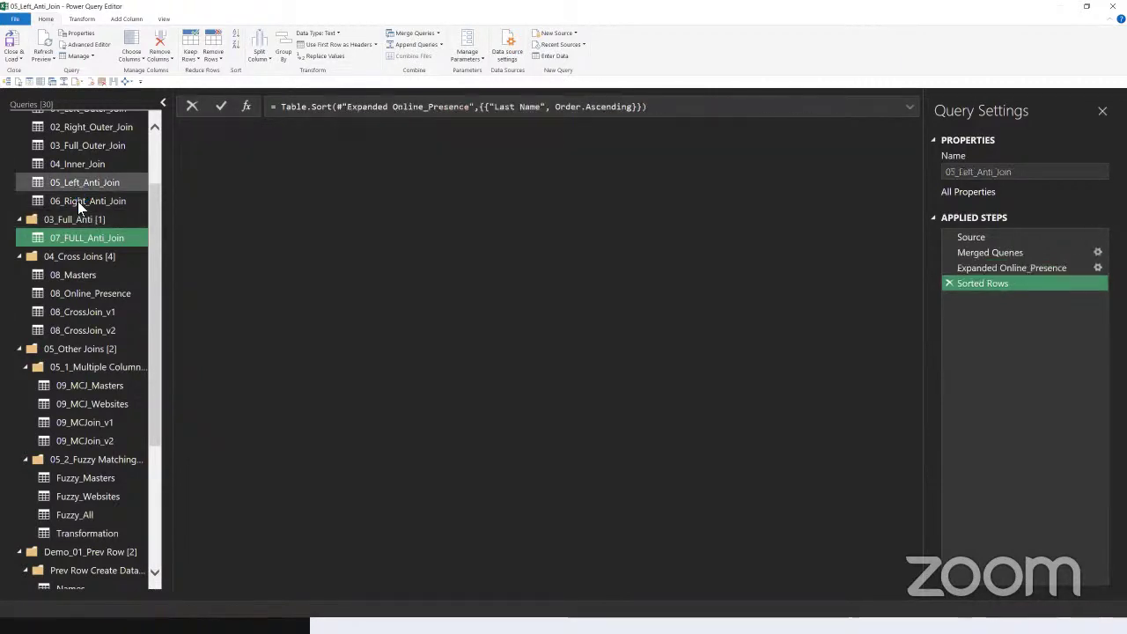
click(77, 201)
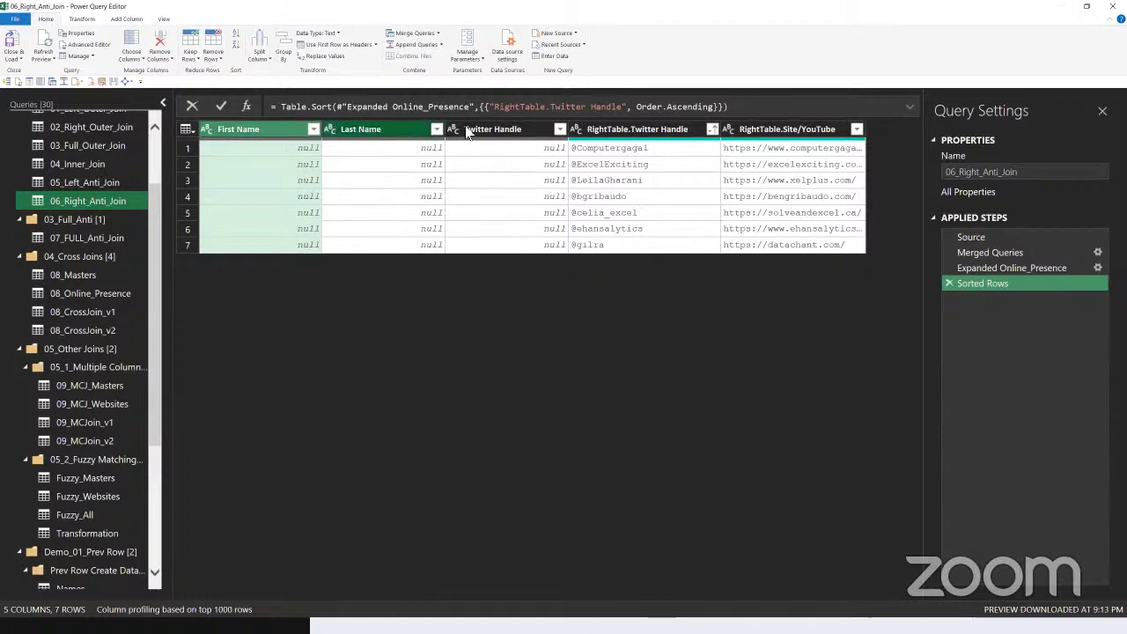
click(70, 231)
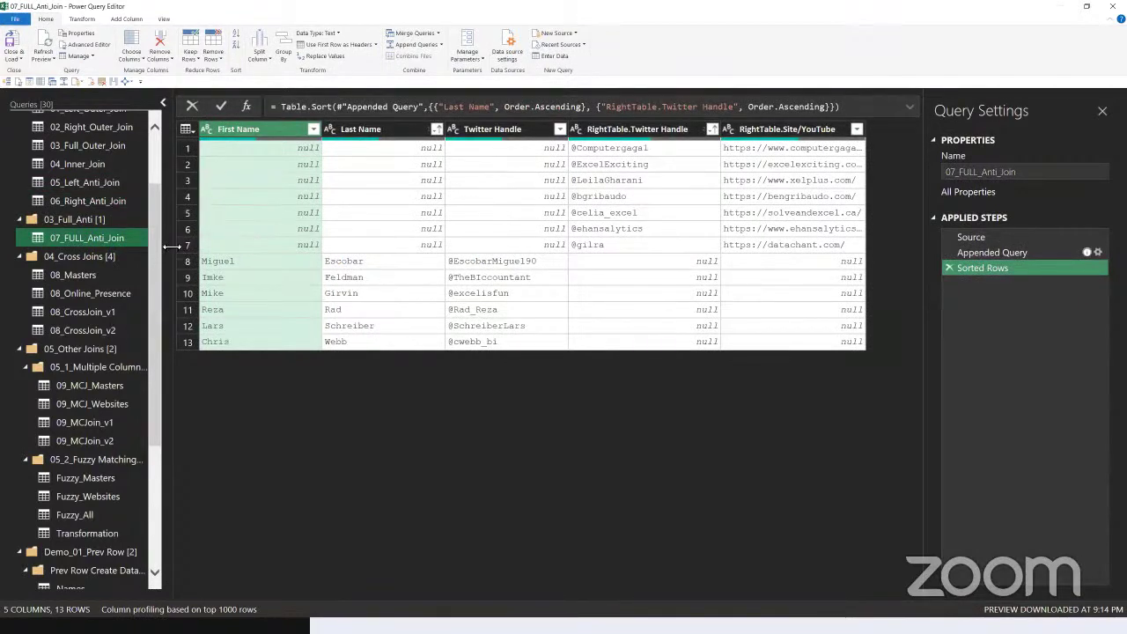
click(90, 274)
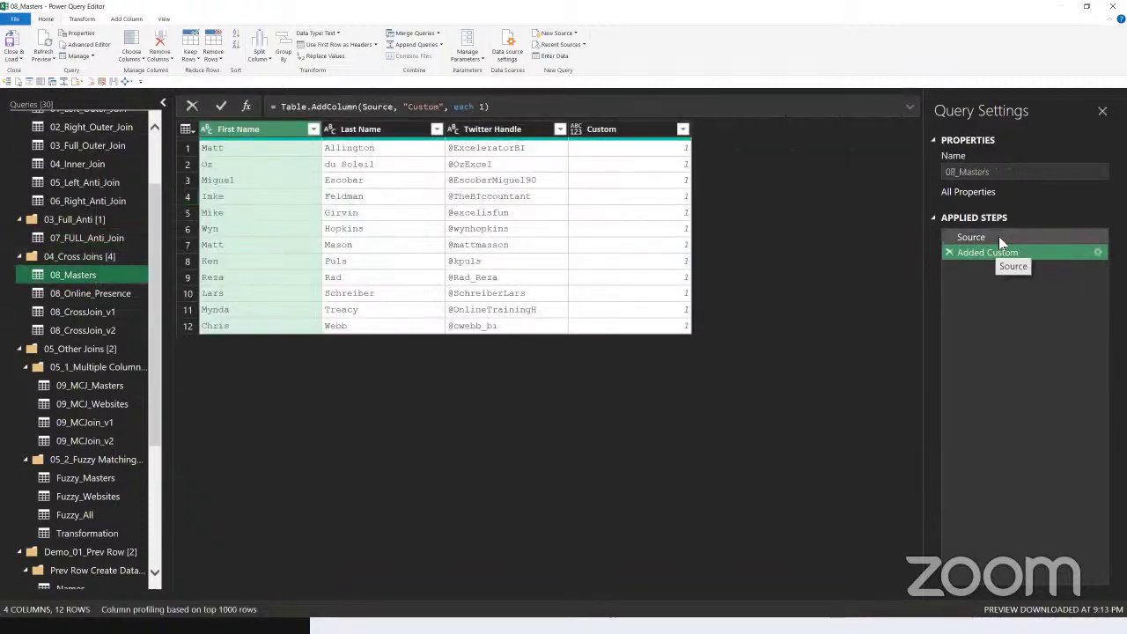
click(971, 237)
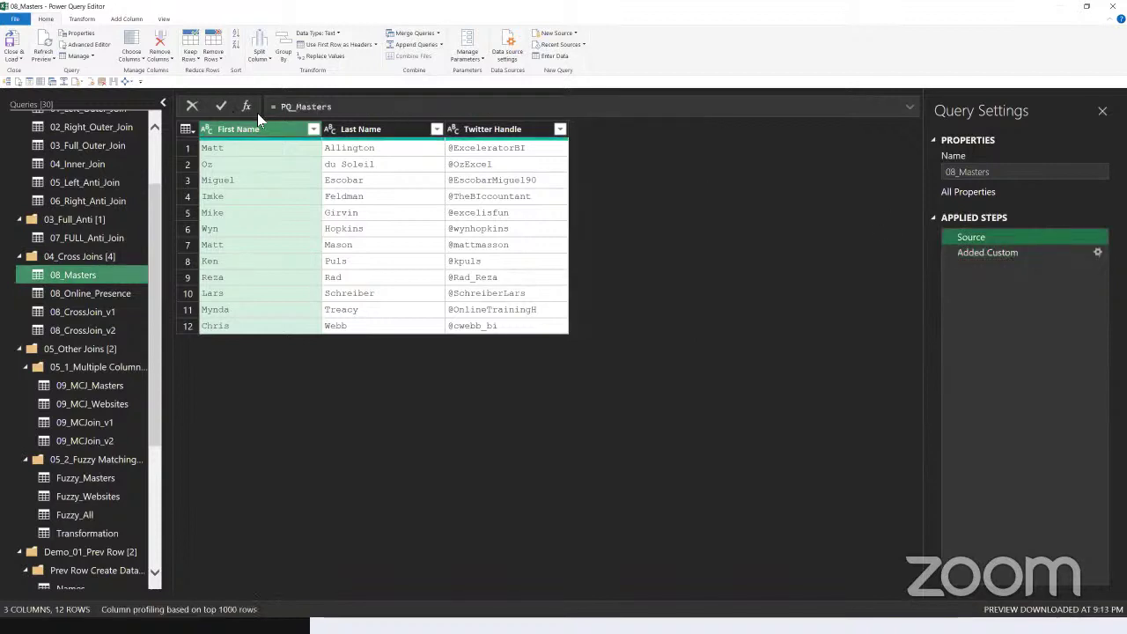
click(102, 292)
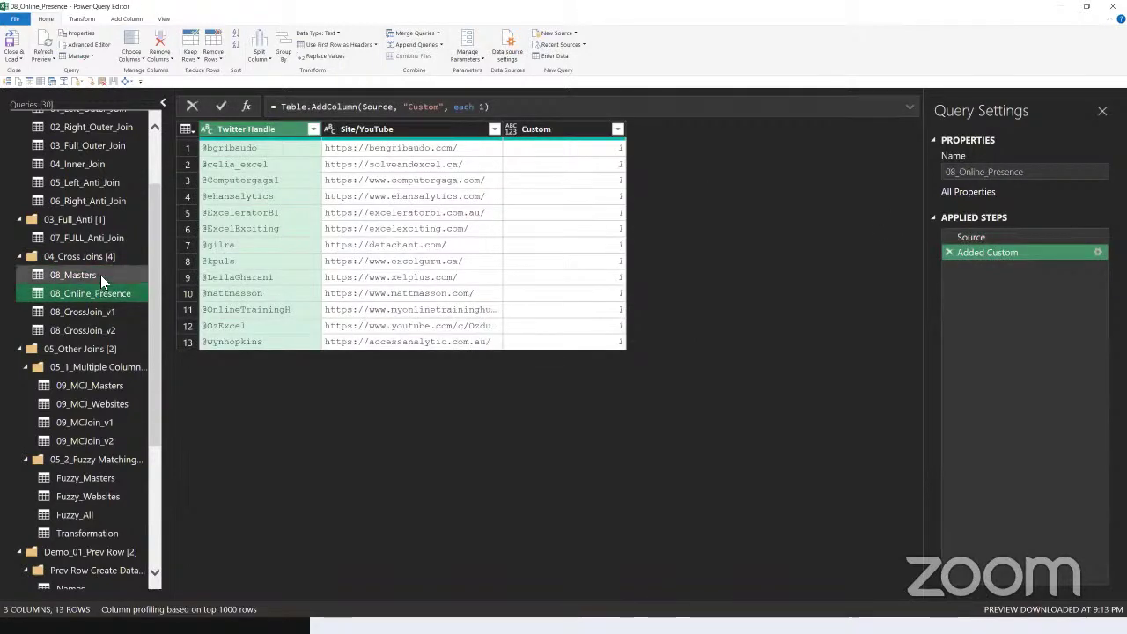
click(102, 276)
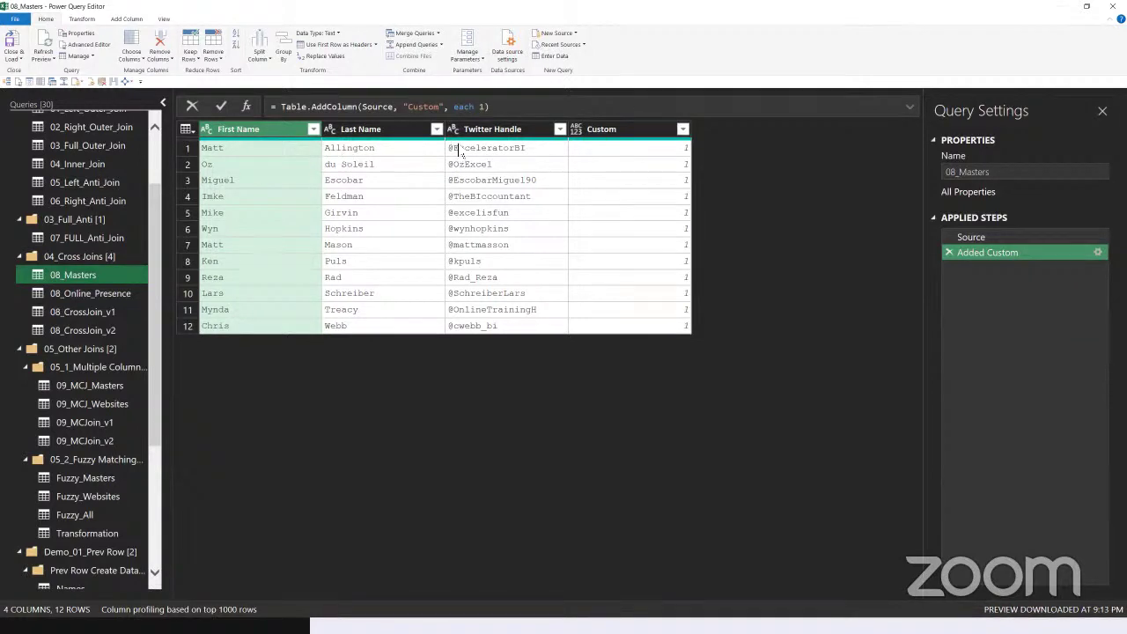
click(93, 294)
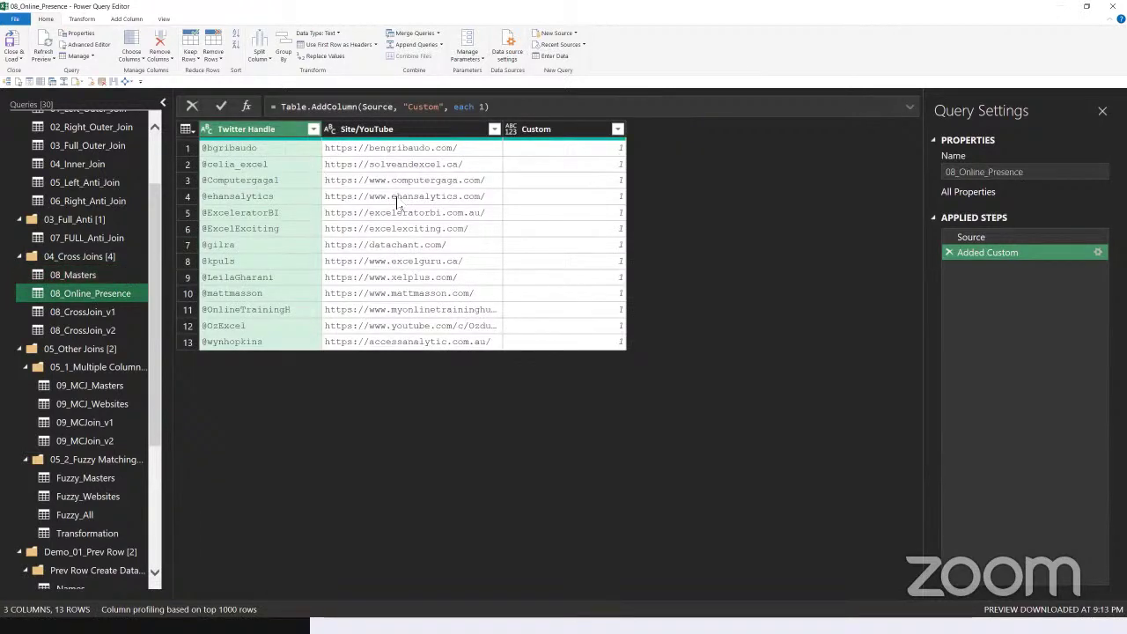
ctrl+click(112, 275)
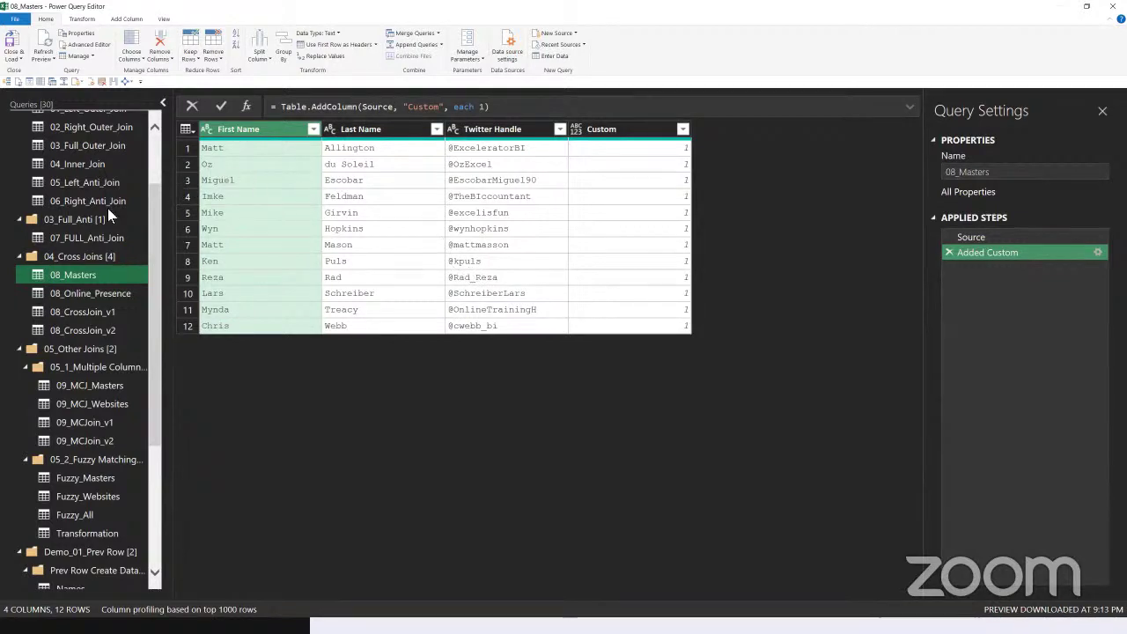
scroll(79, 143, up, 2)
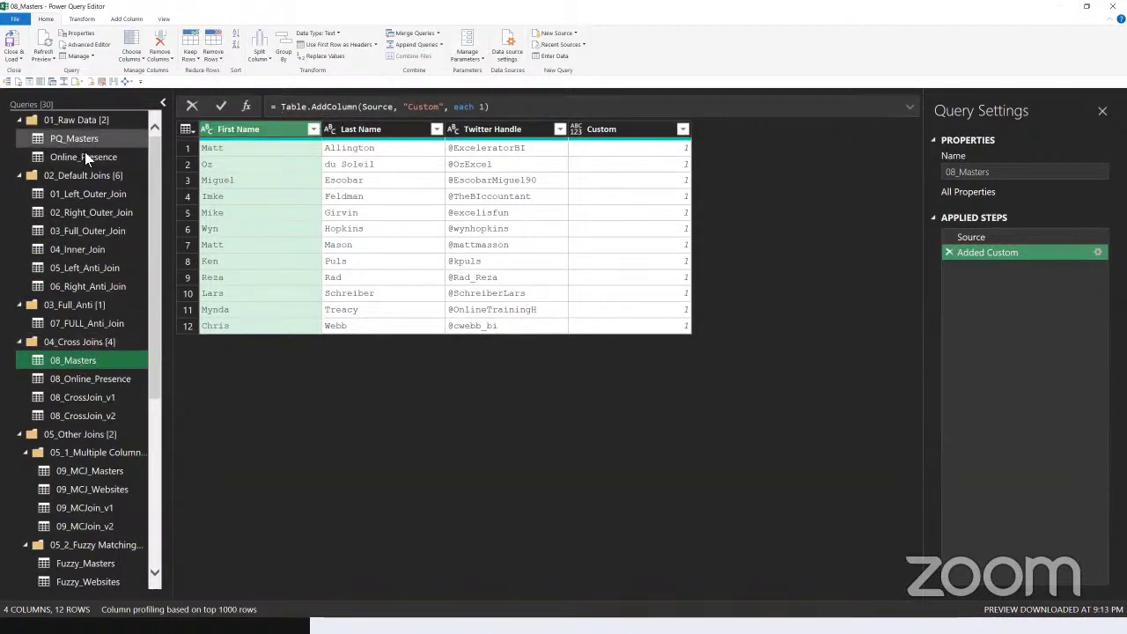
right_click(977, 253)
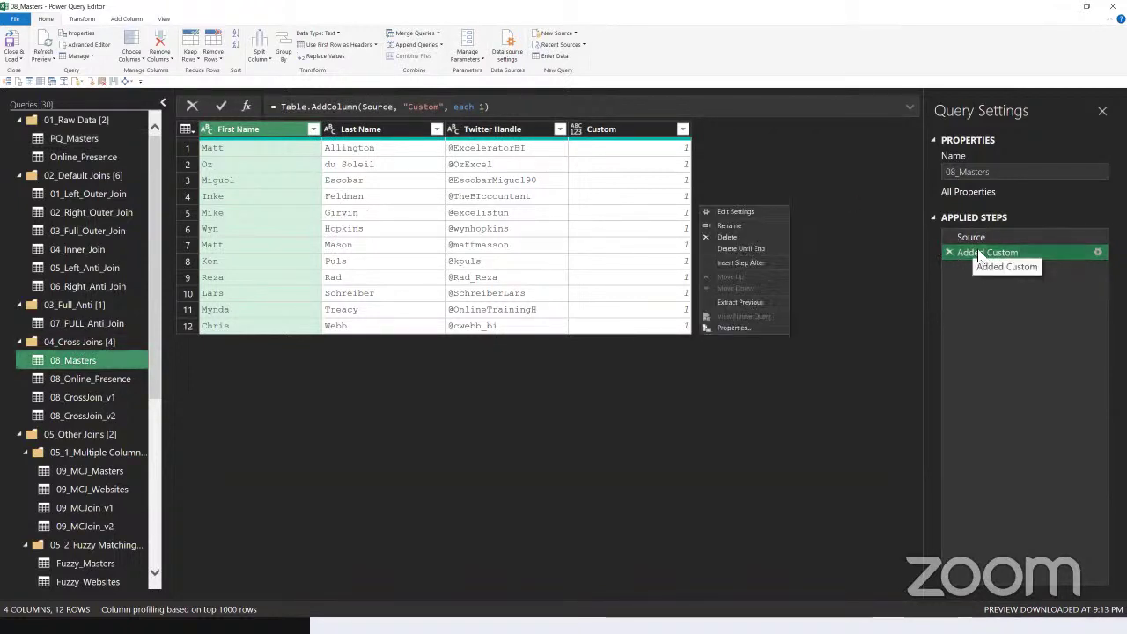
click(626, 204)
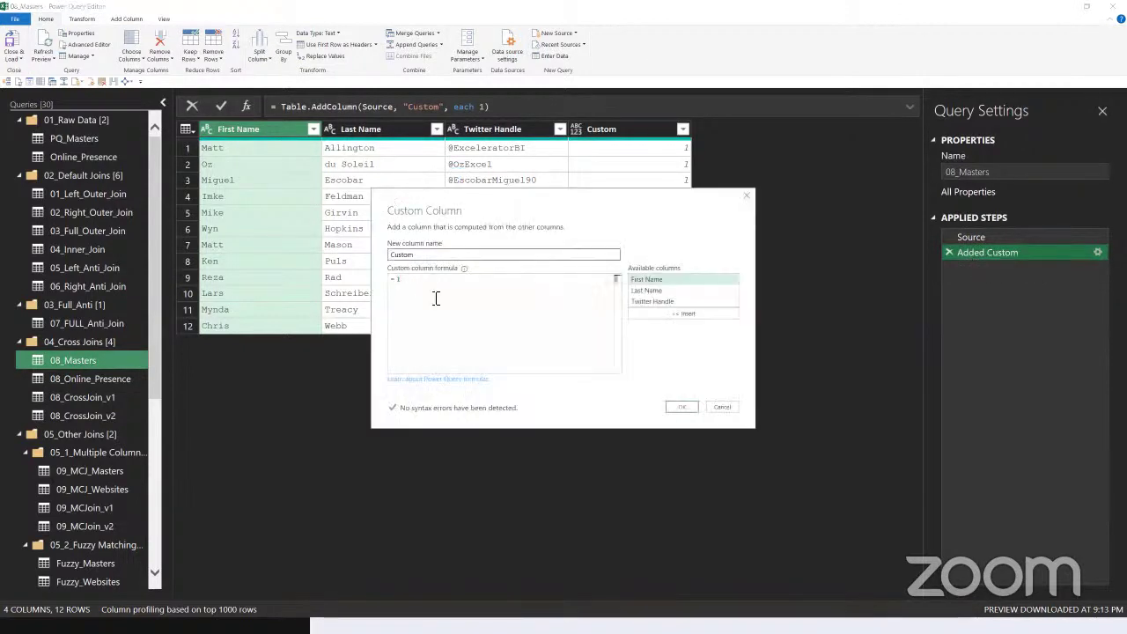
double_click(399, 281)
click(681, 406)
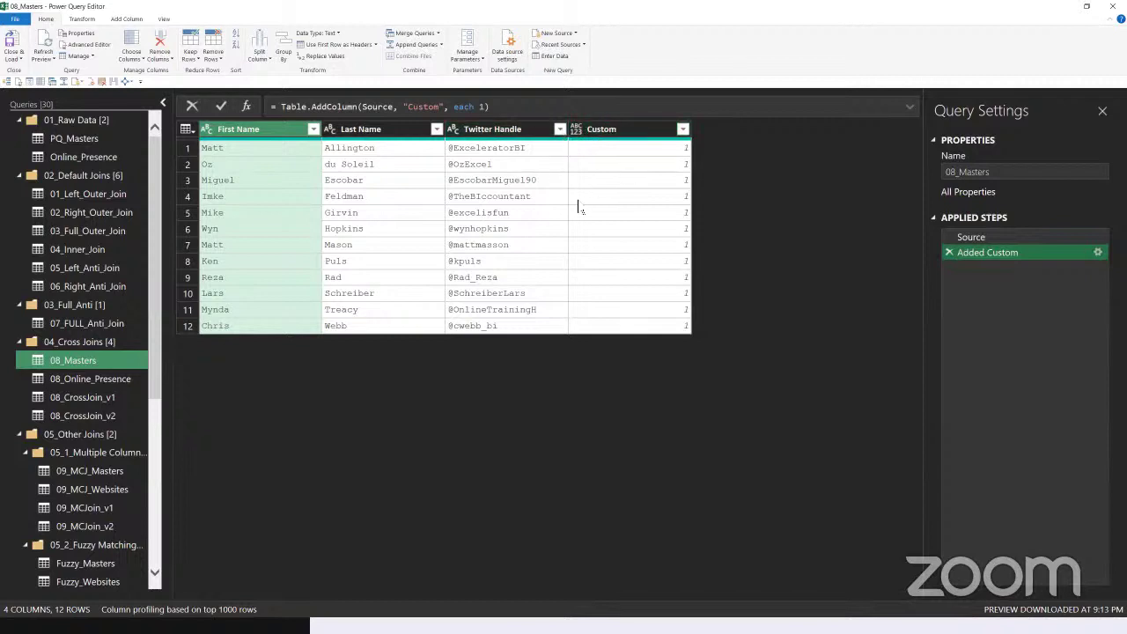
click(576, 131)
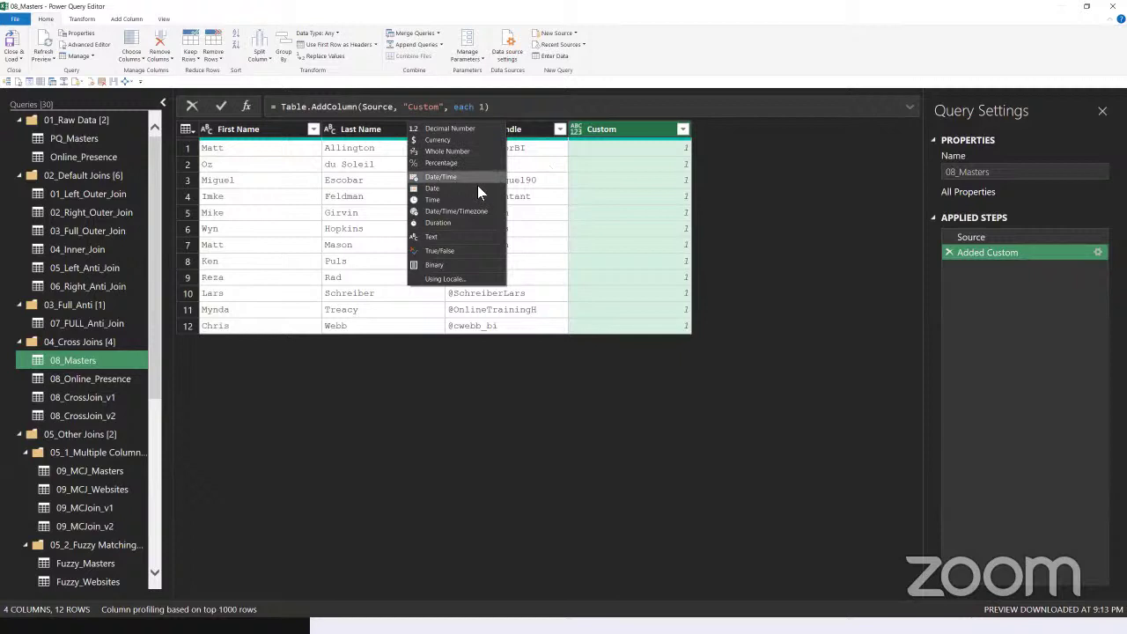
click(445, 151)
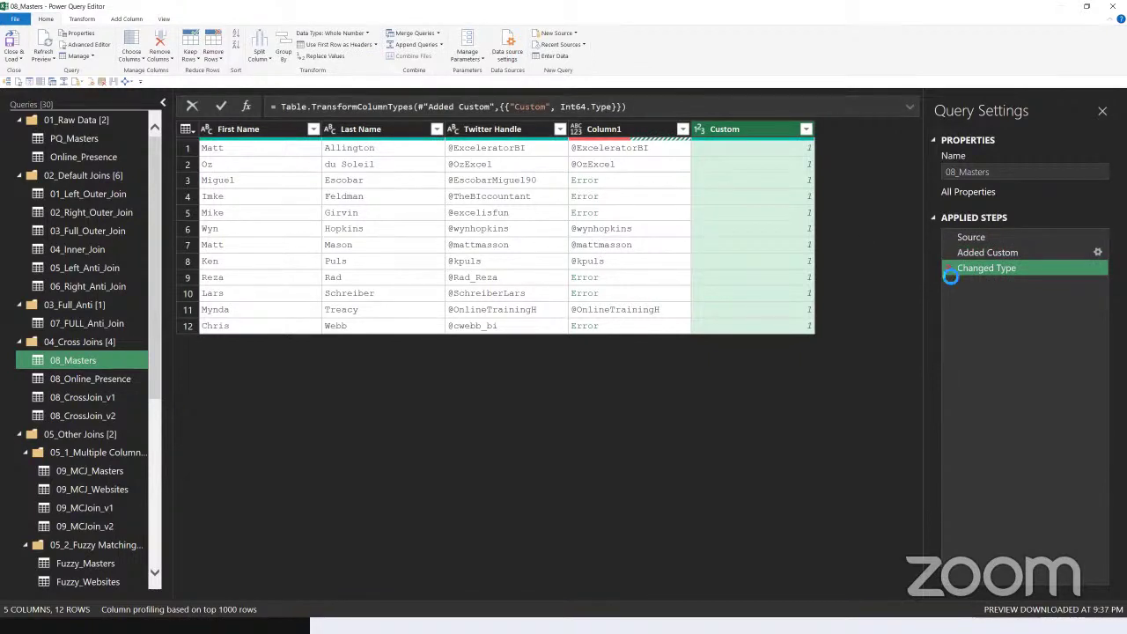
click(948, 268)
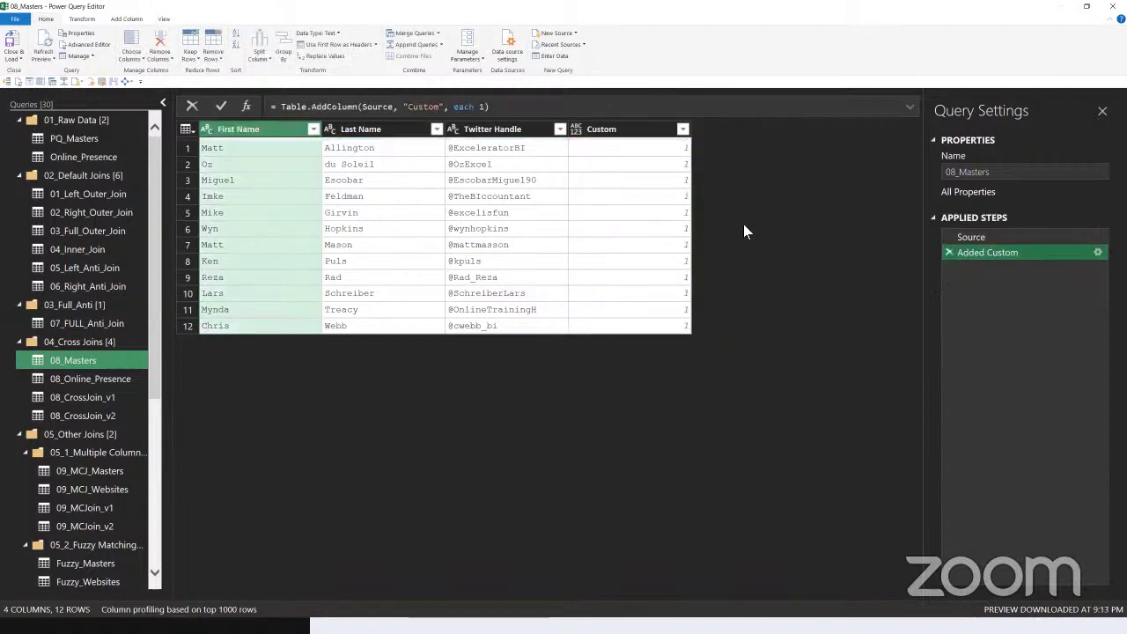
ctrl+click(100, 379)
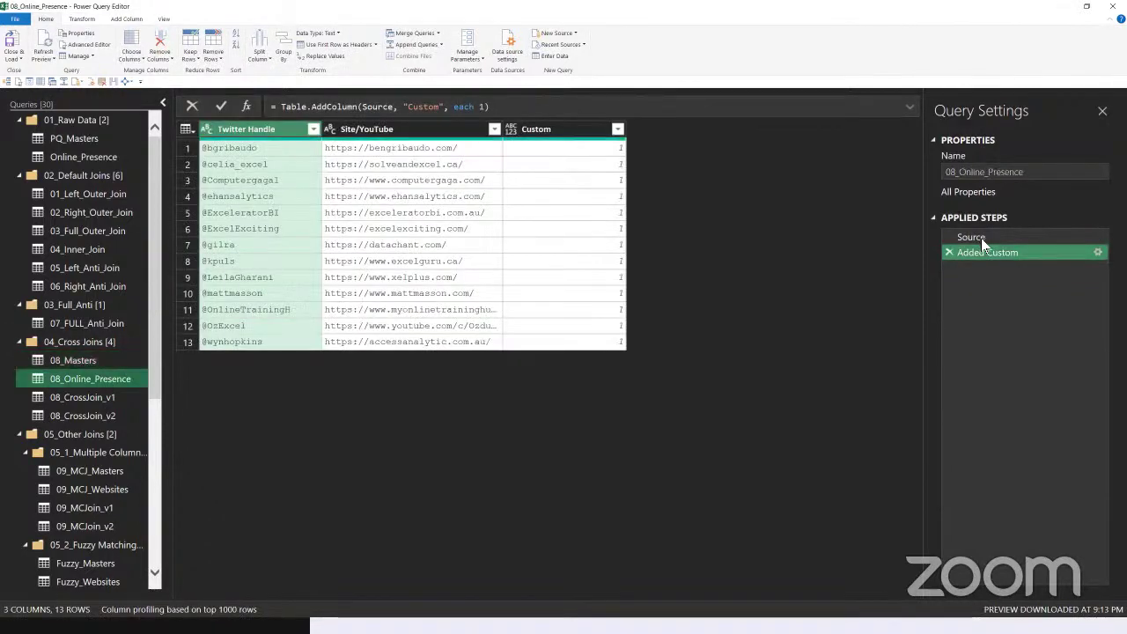
click(979, 237)
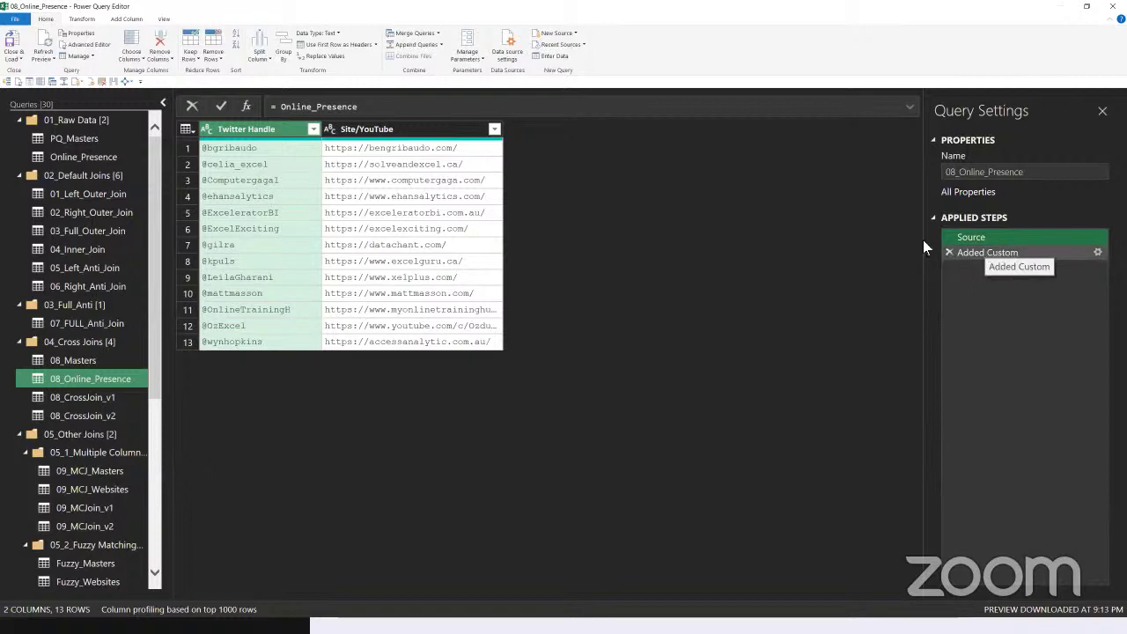
click(126, 19)
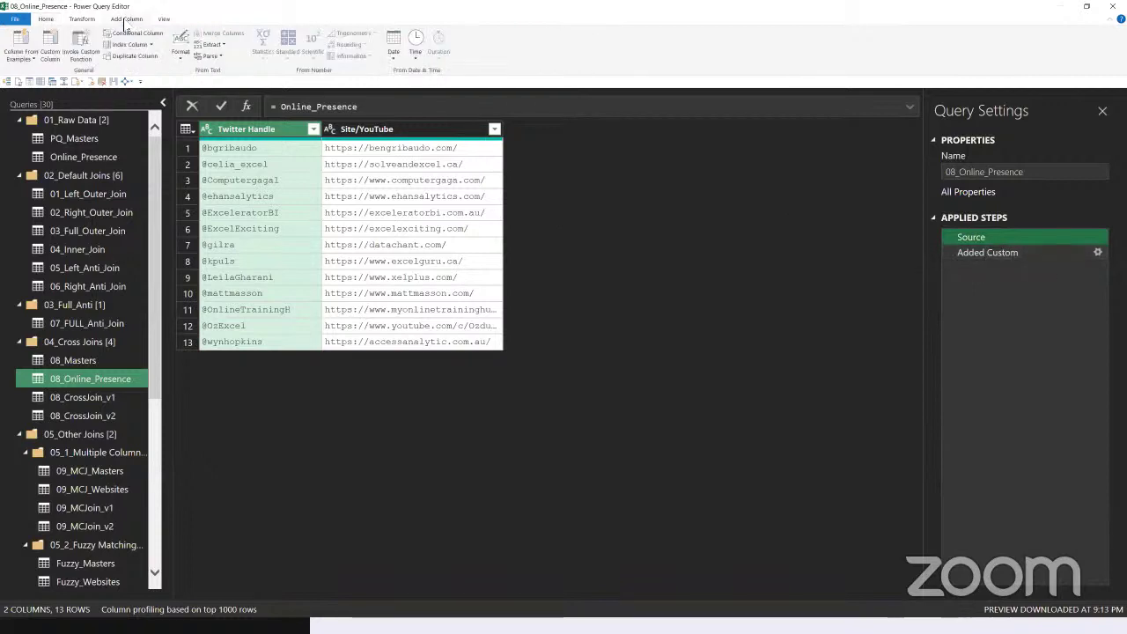
click(986, 253)
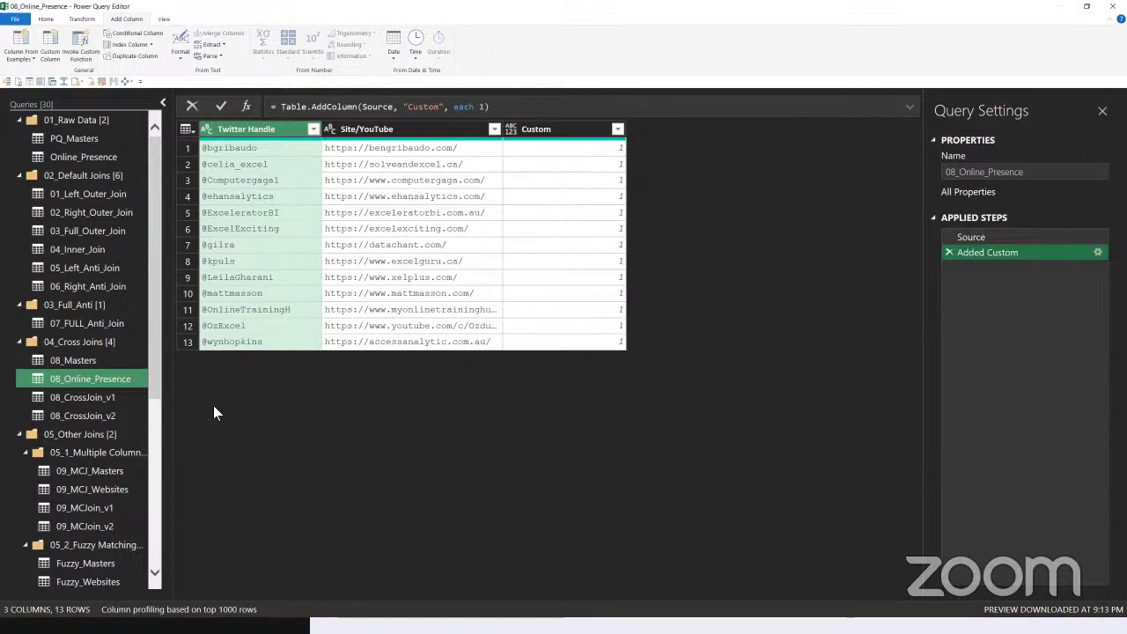
click(132, 399)
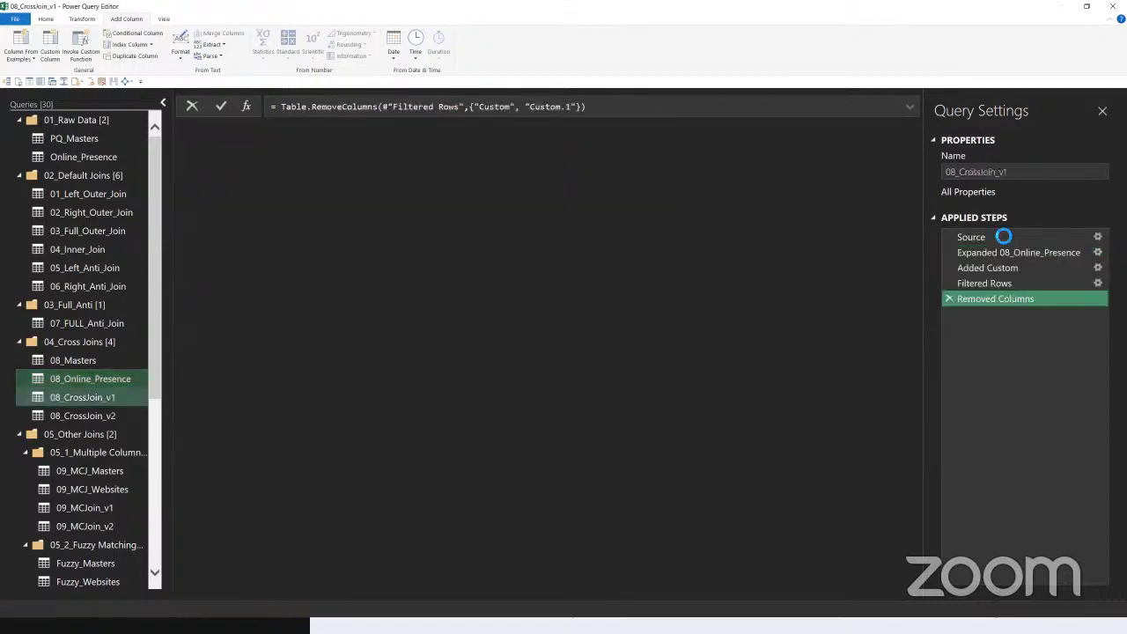
key(Home)
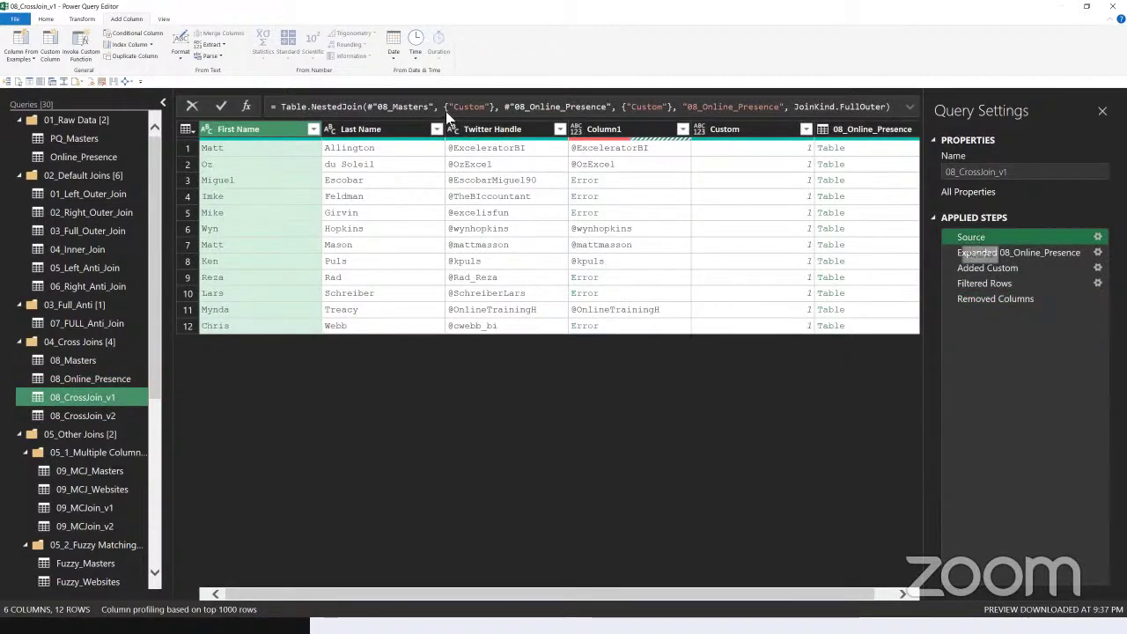
click(90, 368)
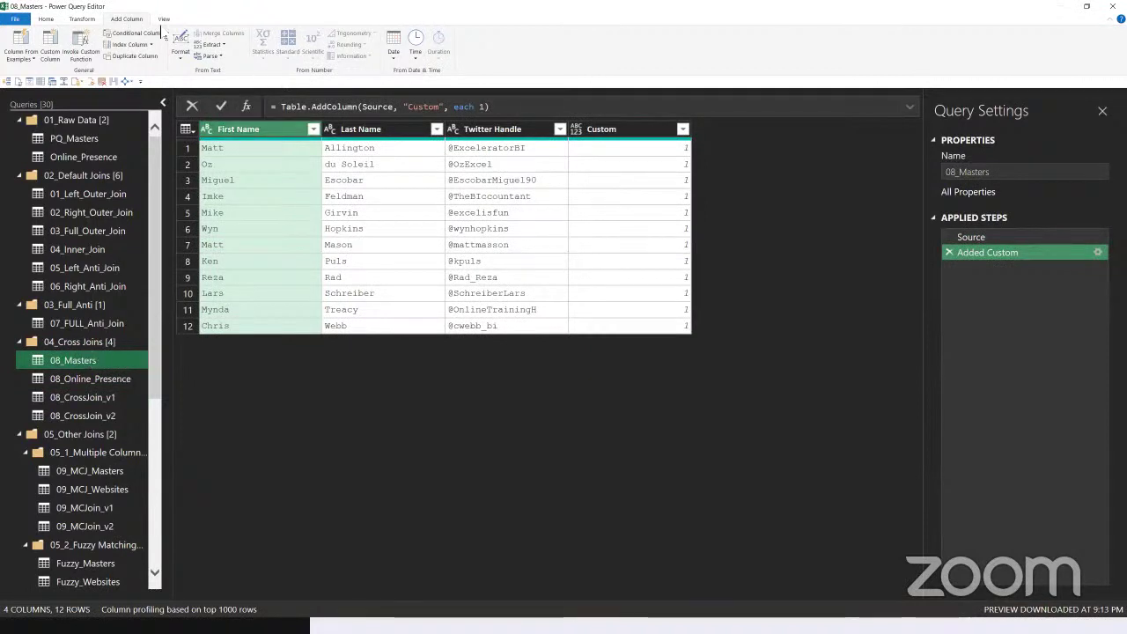
scroll(163, 32, up, 2)
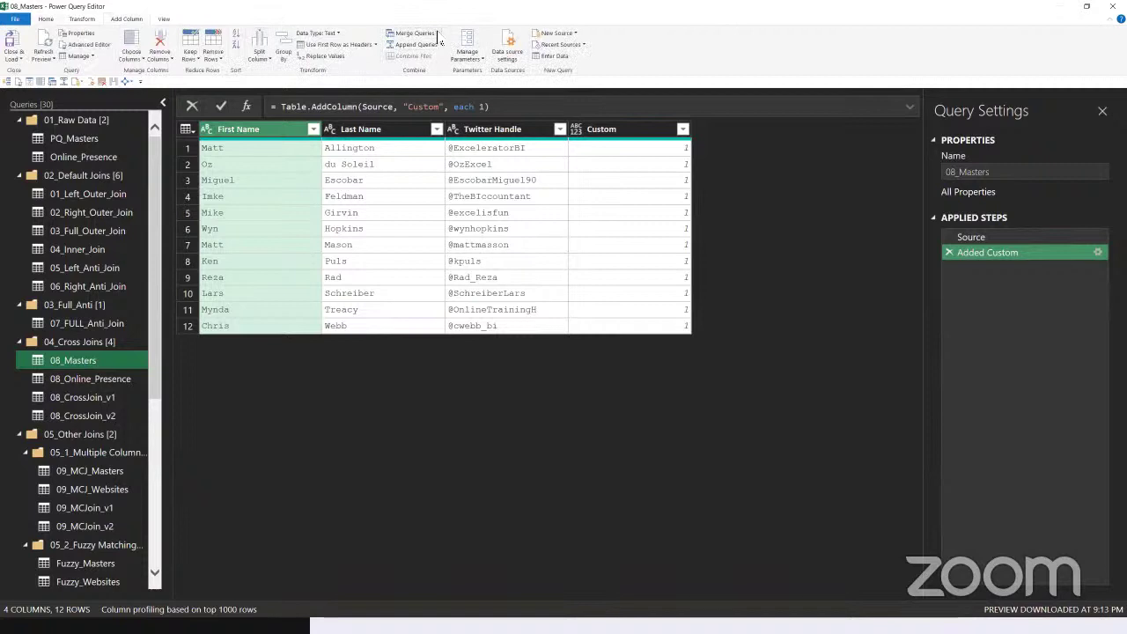
- Set up a Left Outer merge of 08_Masters with 08_Online_Presence on both Custom columns, matching 12 of 12
click(438, 33)
click(405, 57)
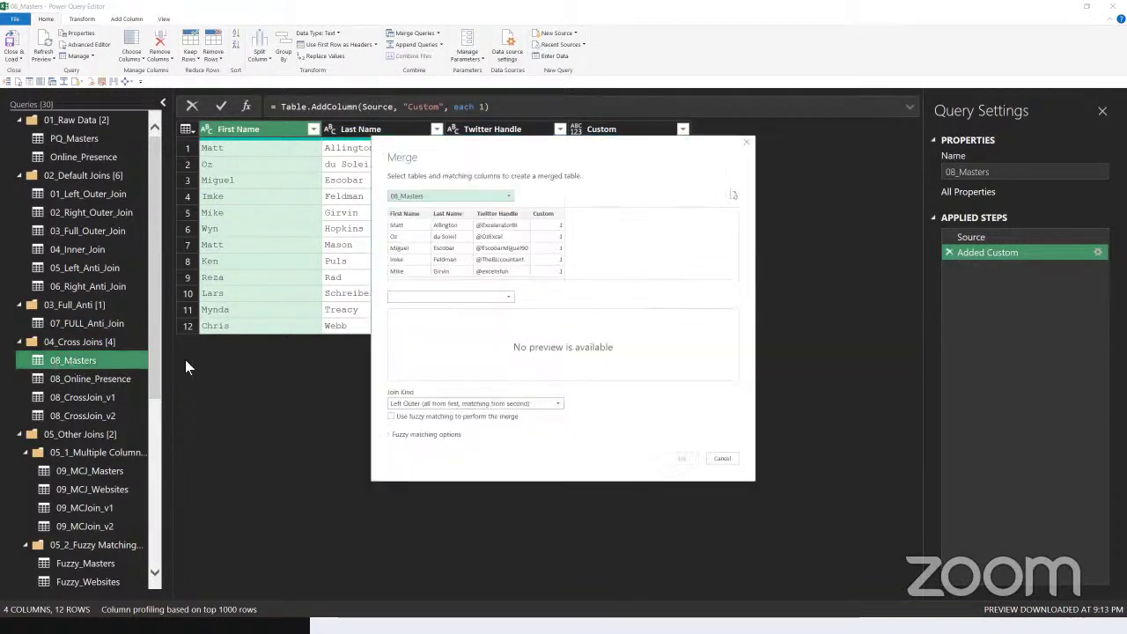
click(448, 296)
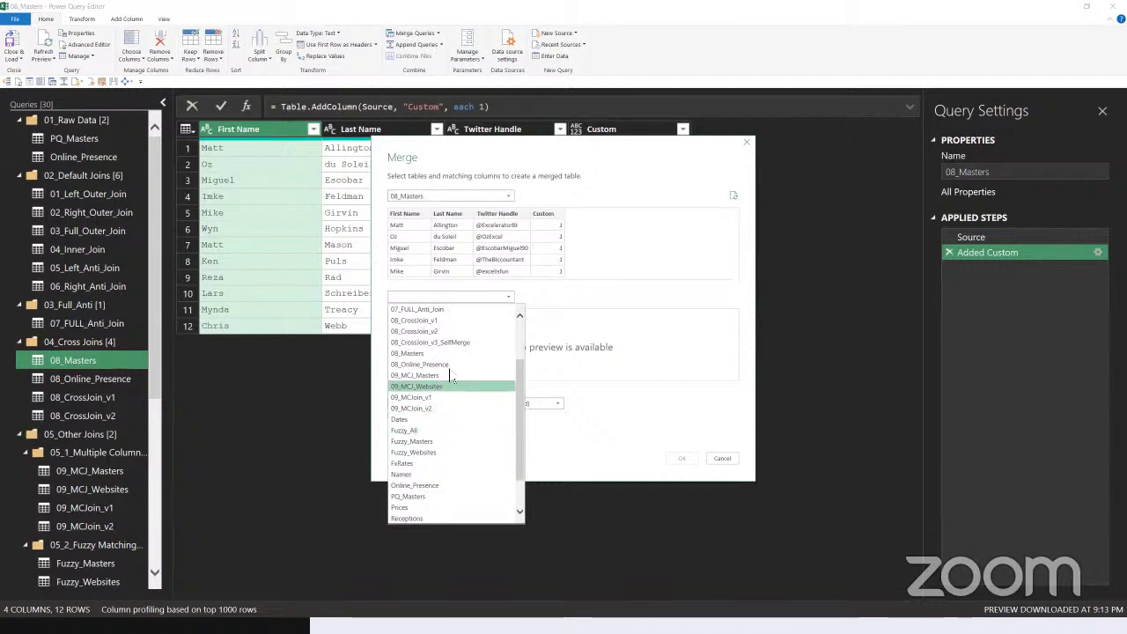
scroll(464, 387, down, 2)
key(Return)
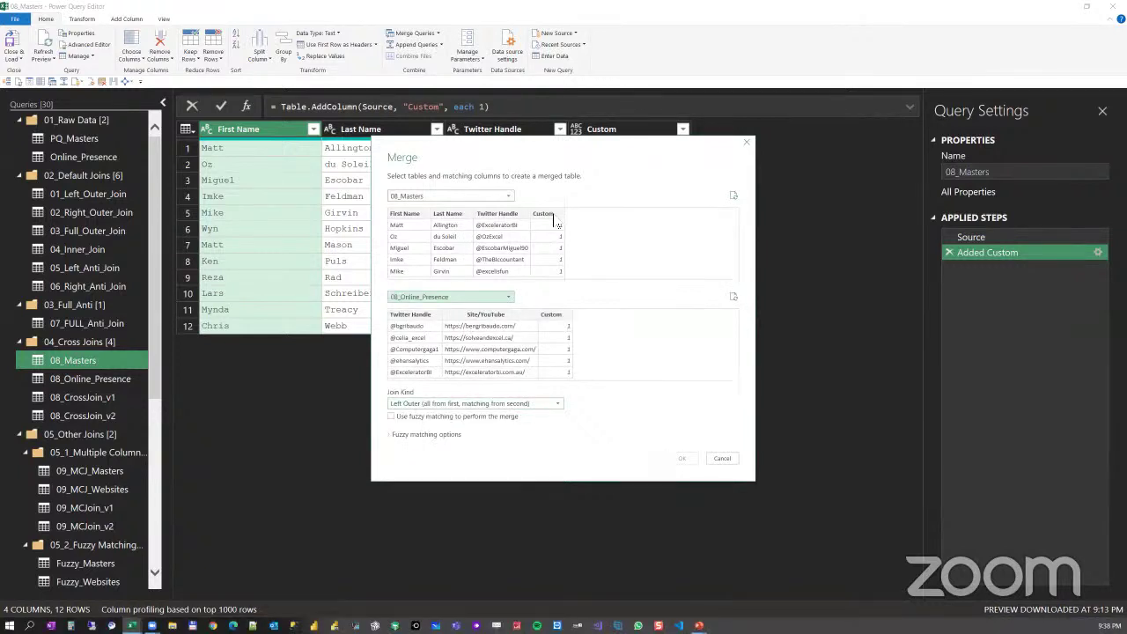
click(556, 223)
click(556, 326)
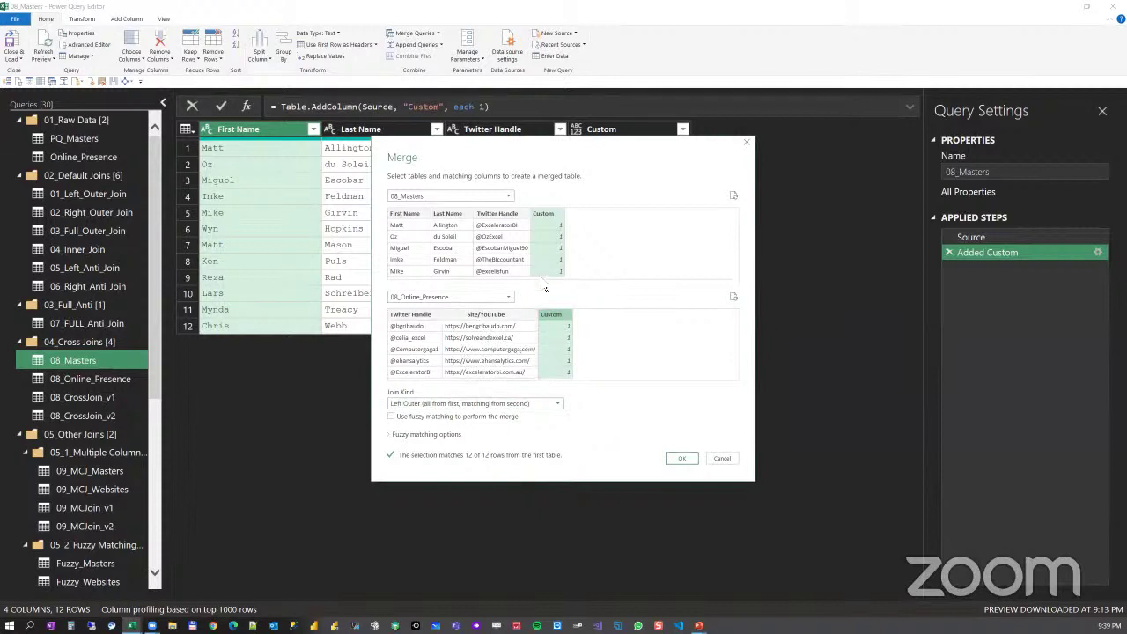
- Cancel the merge and open 08_CrossJoin_v1 at its Source step
click(722, 459)
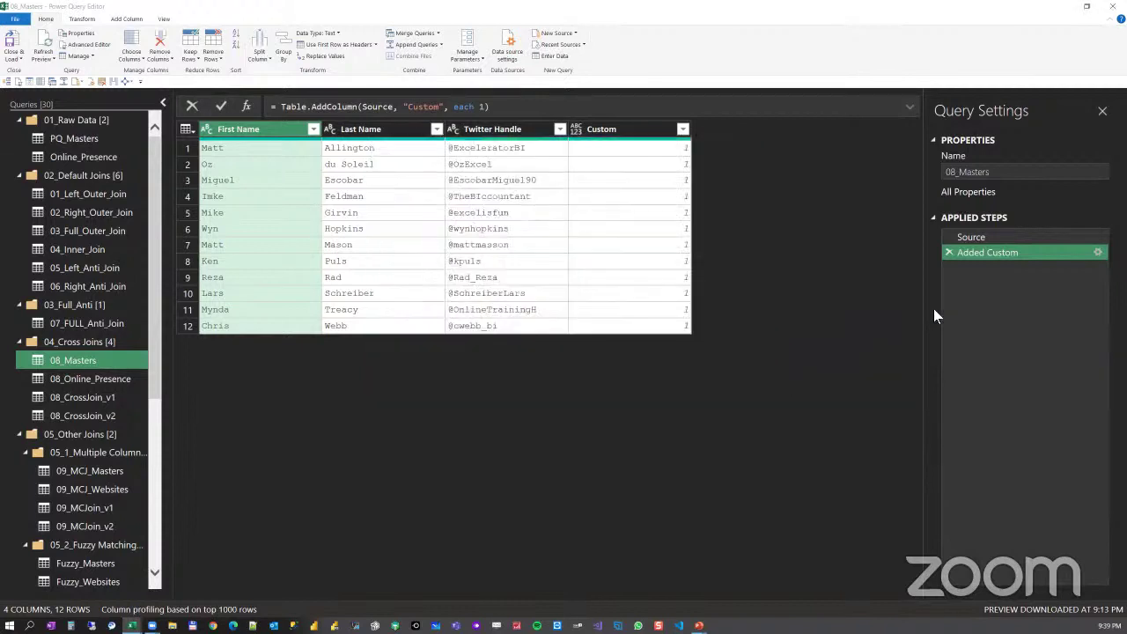
click(102, 397)
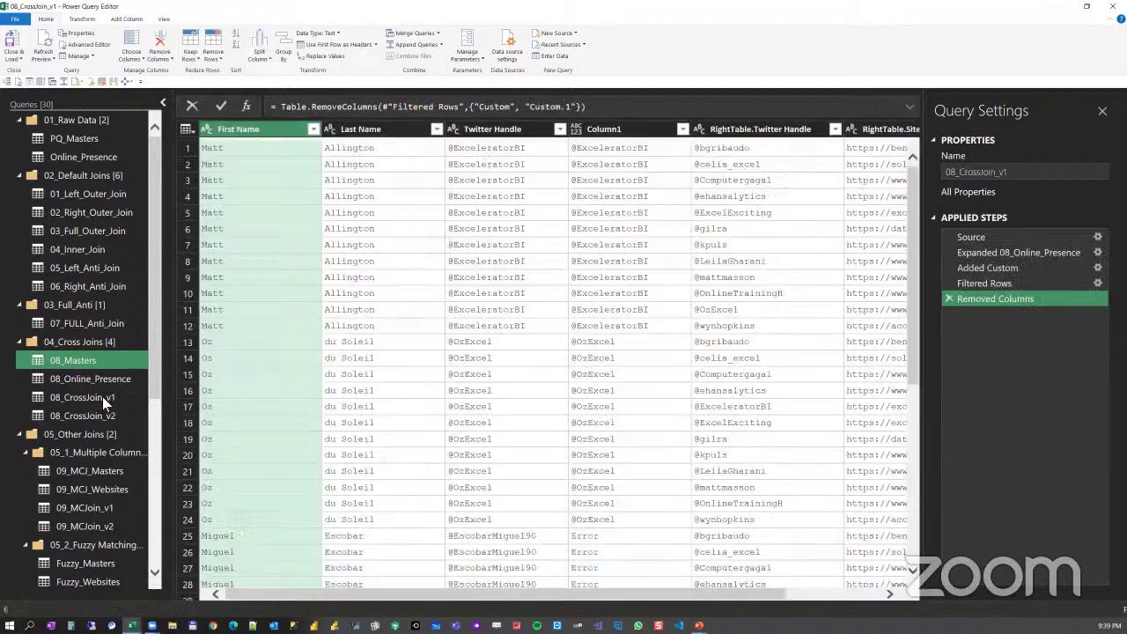
click(990, 250)
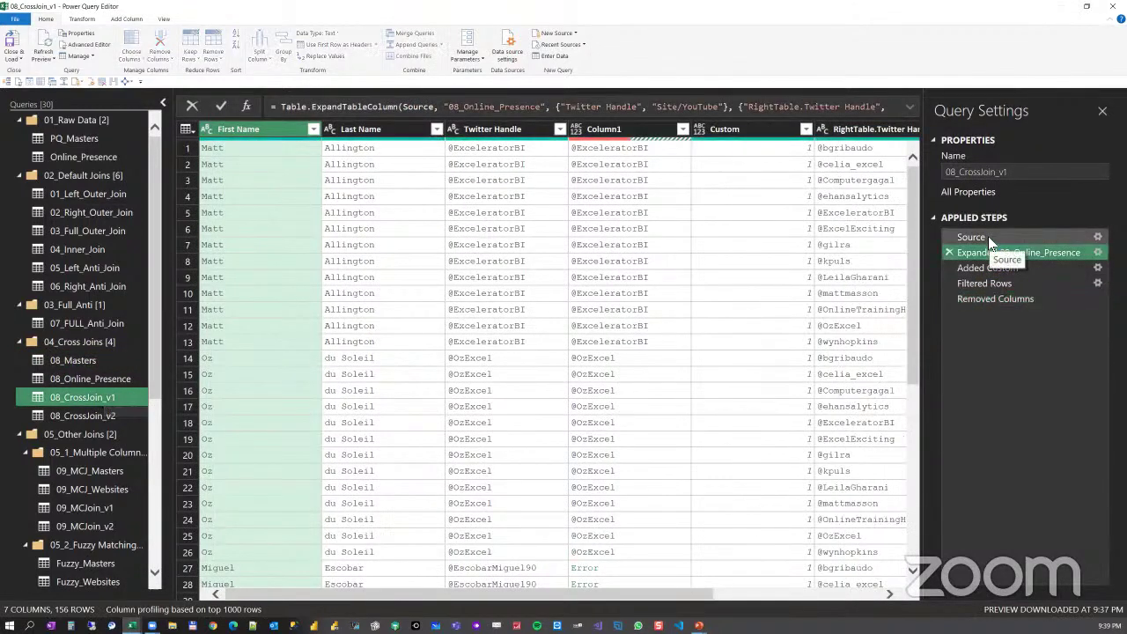
click(988, 238)
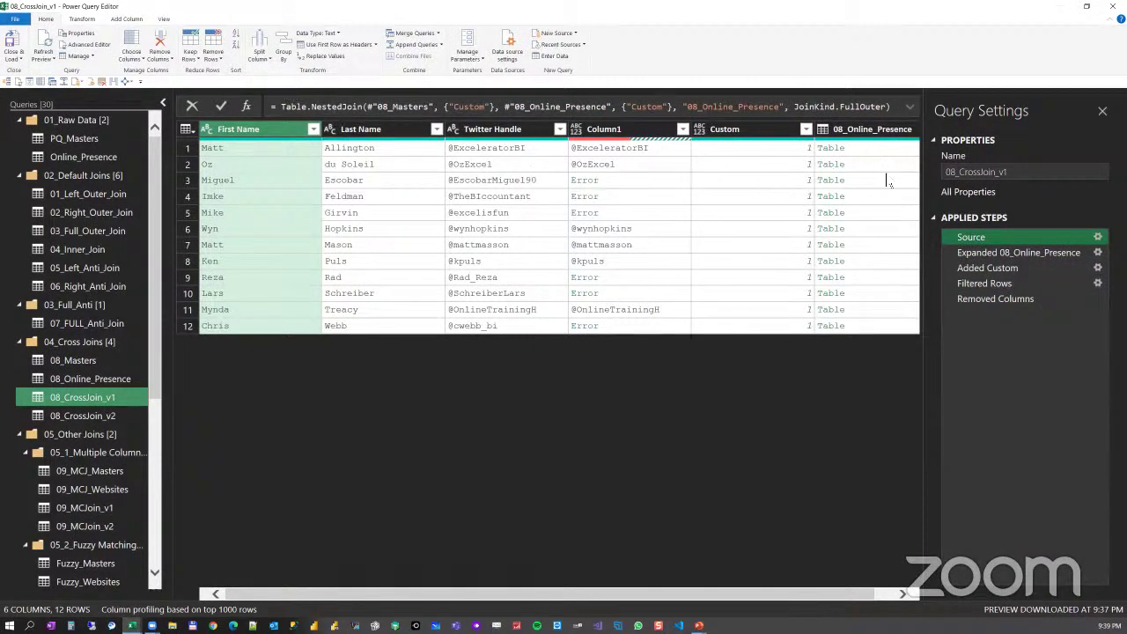
- Inspect the nested table and Column1's Error cells, which read invalid cell value '#N/A'
click(880, 147)
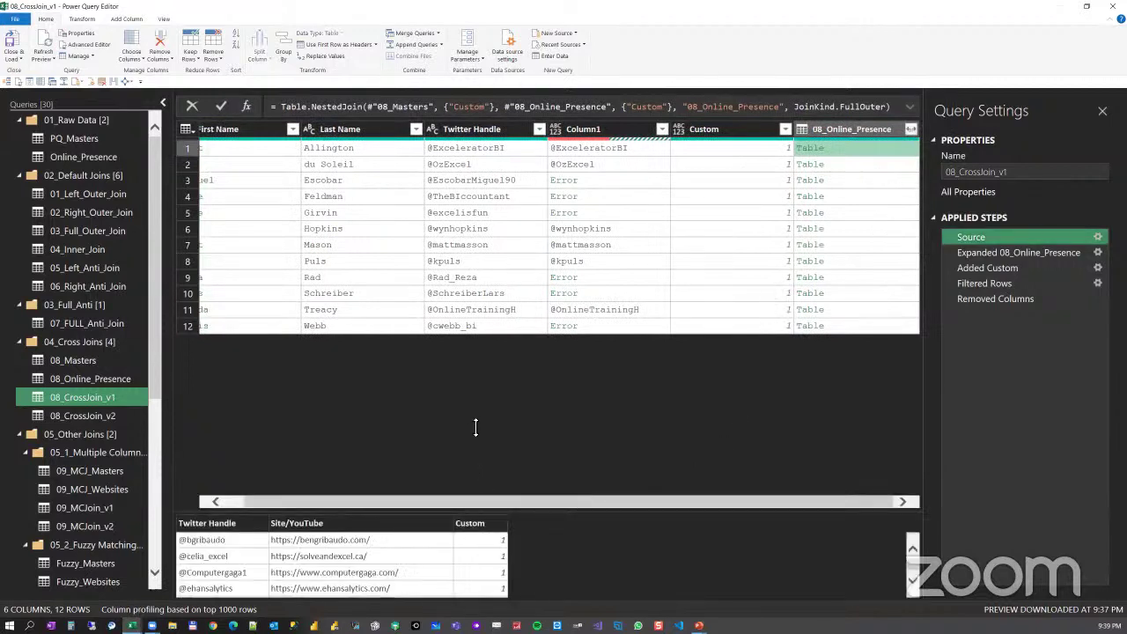
drag(475, 427, 433, 297)
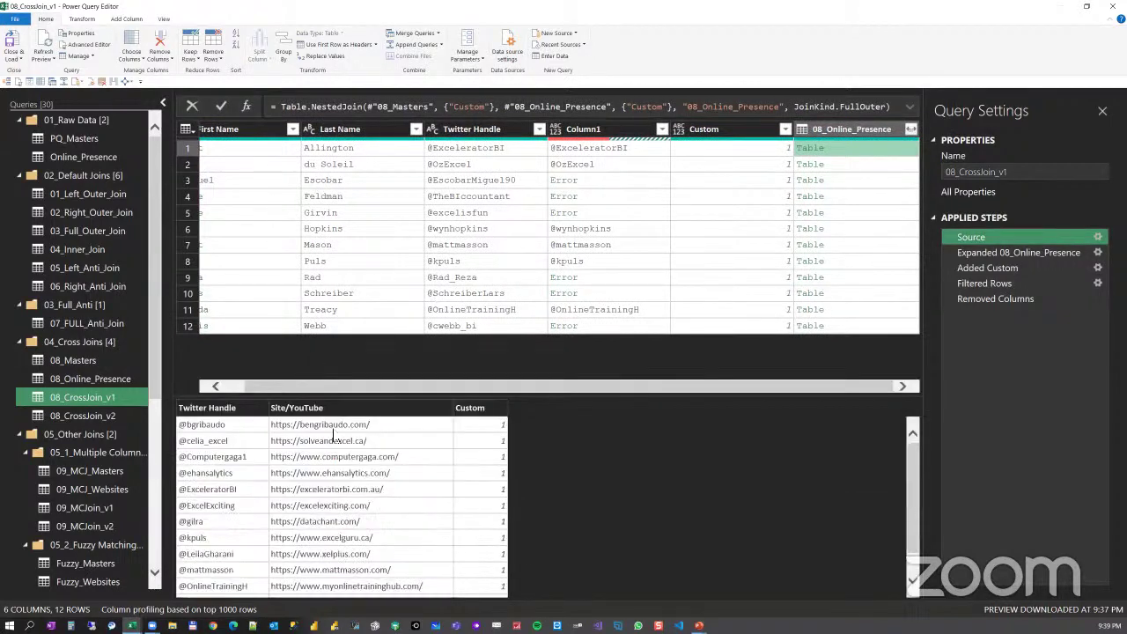
scroll(310, 491, down, 1)
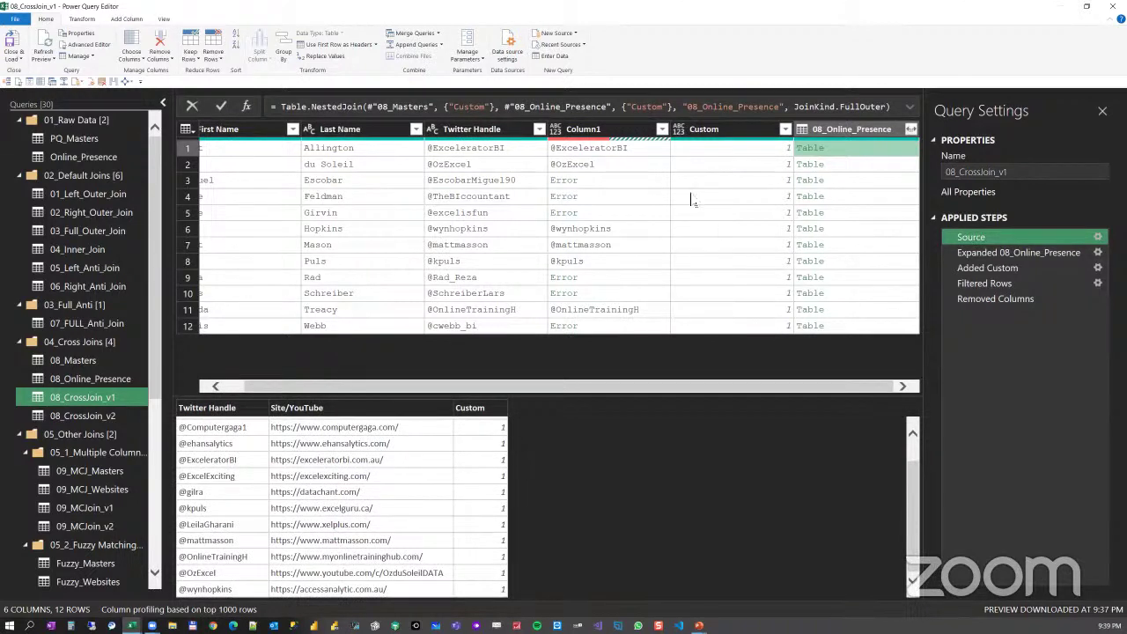
click(640, 181)
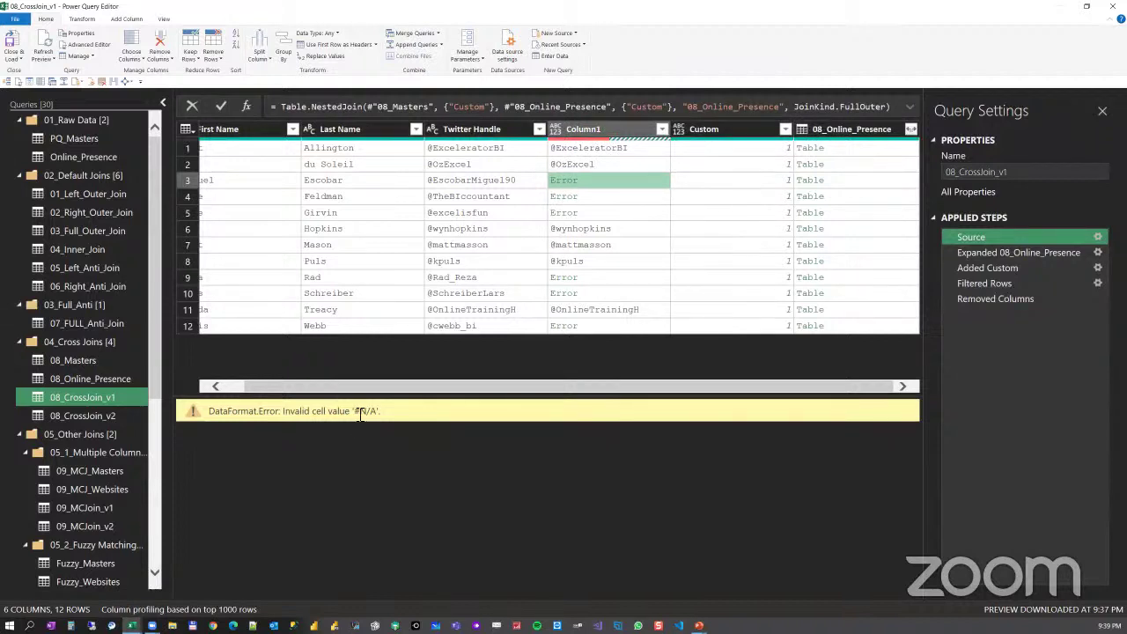
drag(356, 412, 398, 416)
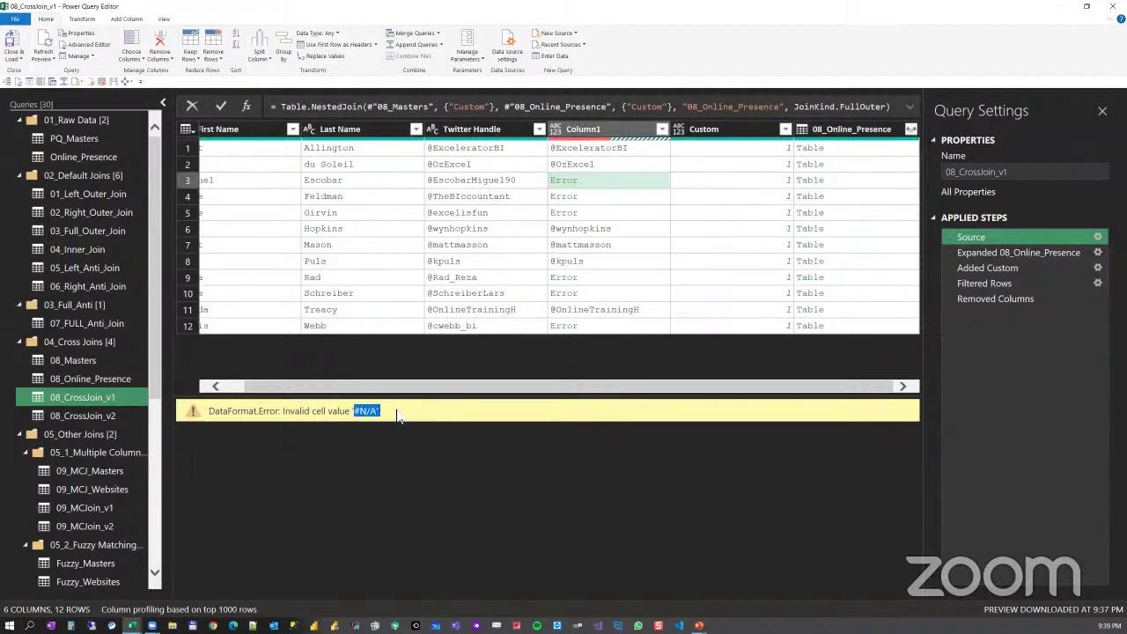
click(608, 137)
right_click(609, 136)
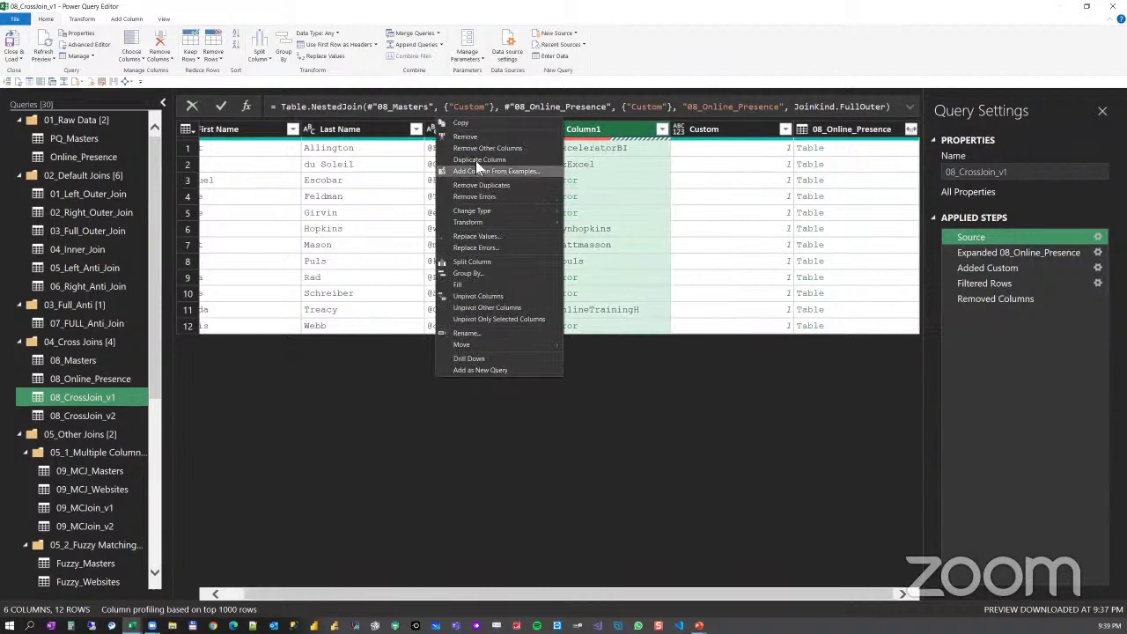
- Remove Column1 from 08_CrossJoin_v1 as a new Removed Columns1 step inserted after Source
key(Escape)
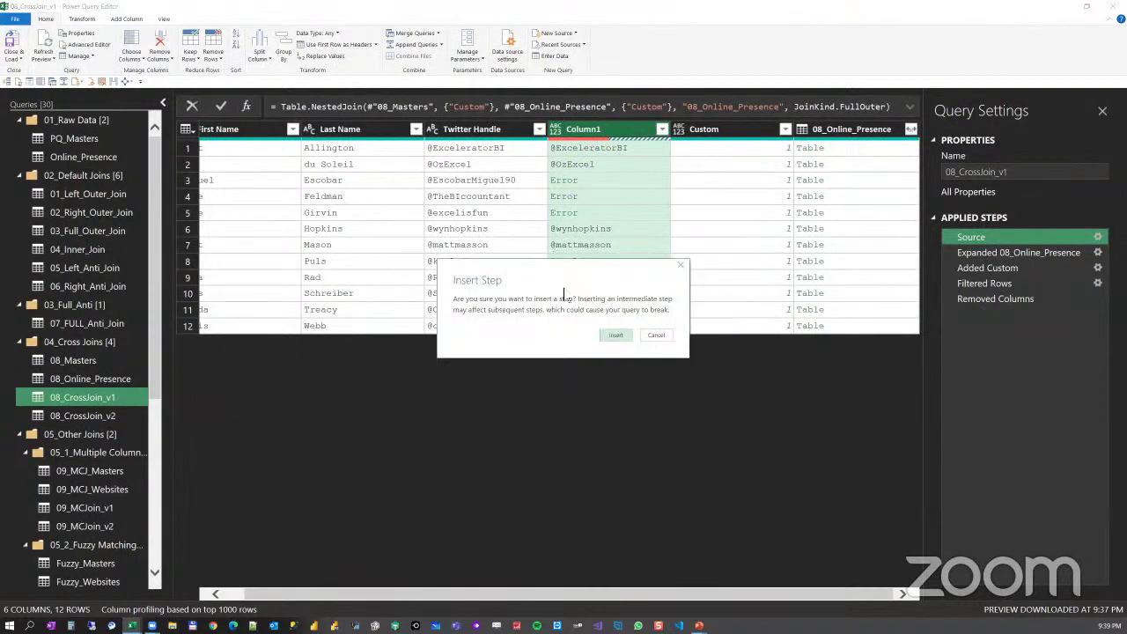
key(Escape)
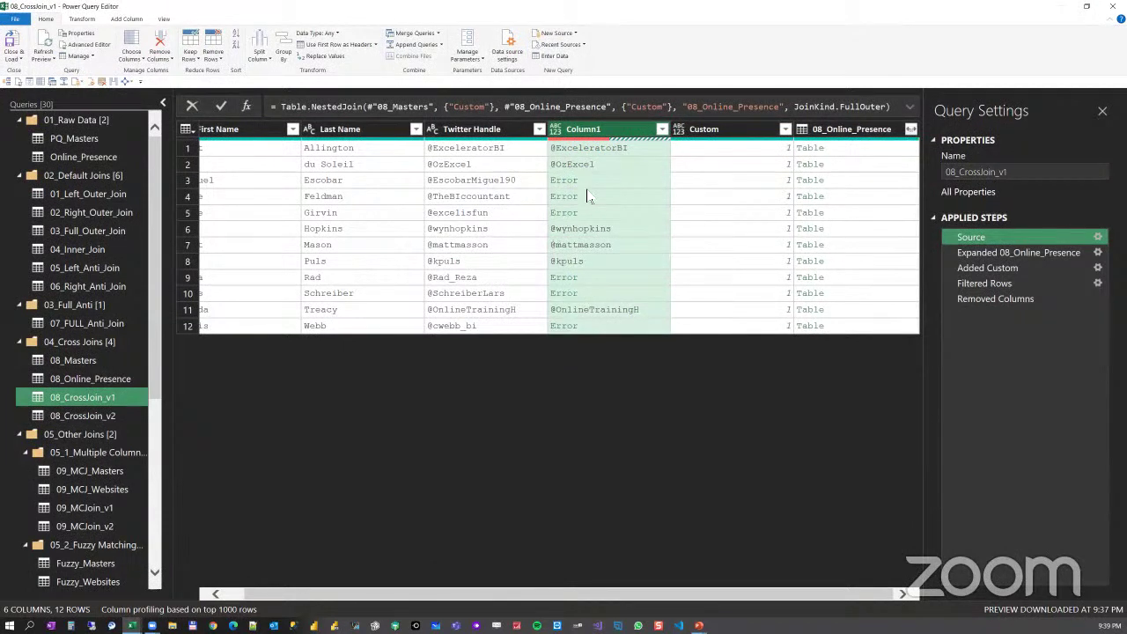
key(Delete)
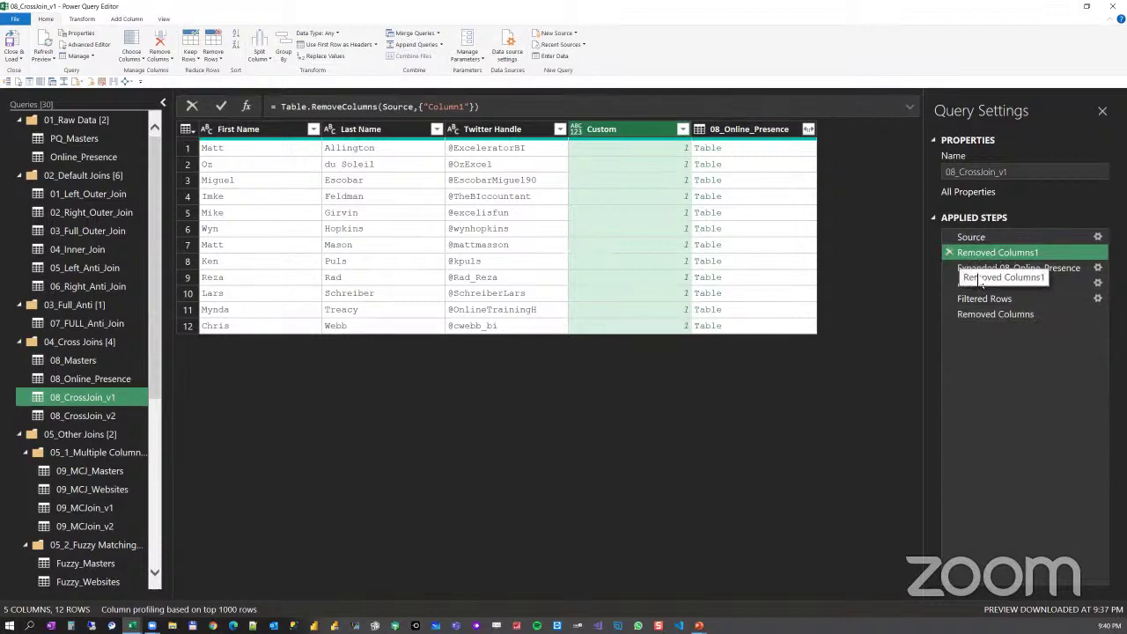
- Preview the nested Online Presence tables in rows 1–3 at the Removed Columns1 step
click(757, 151)
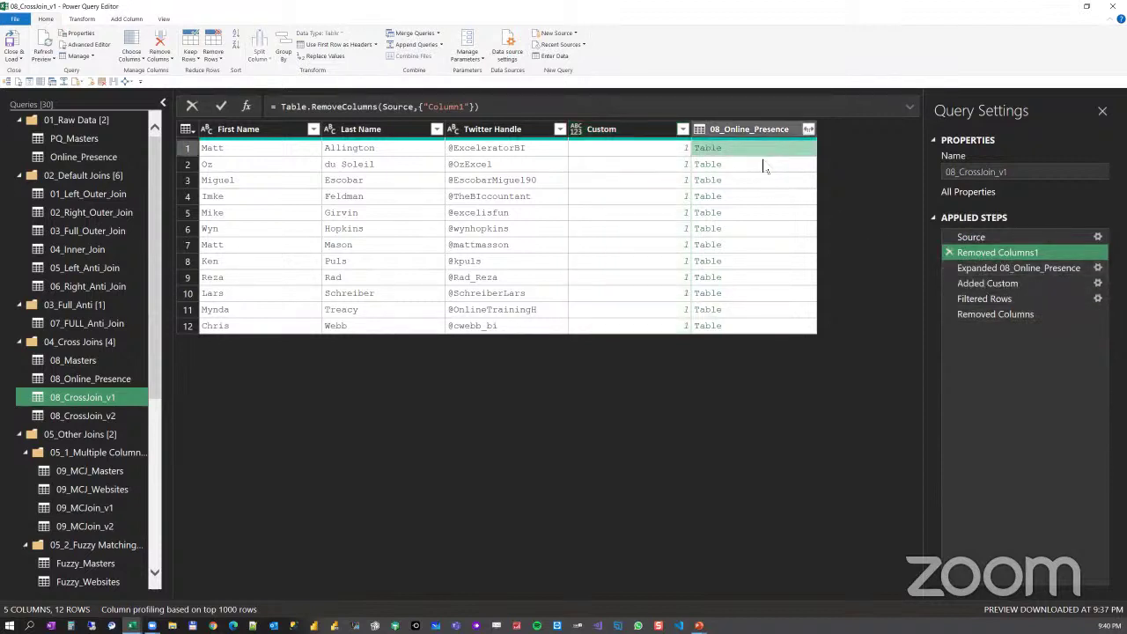
click(1022, 268)
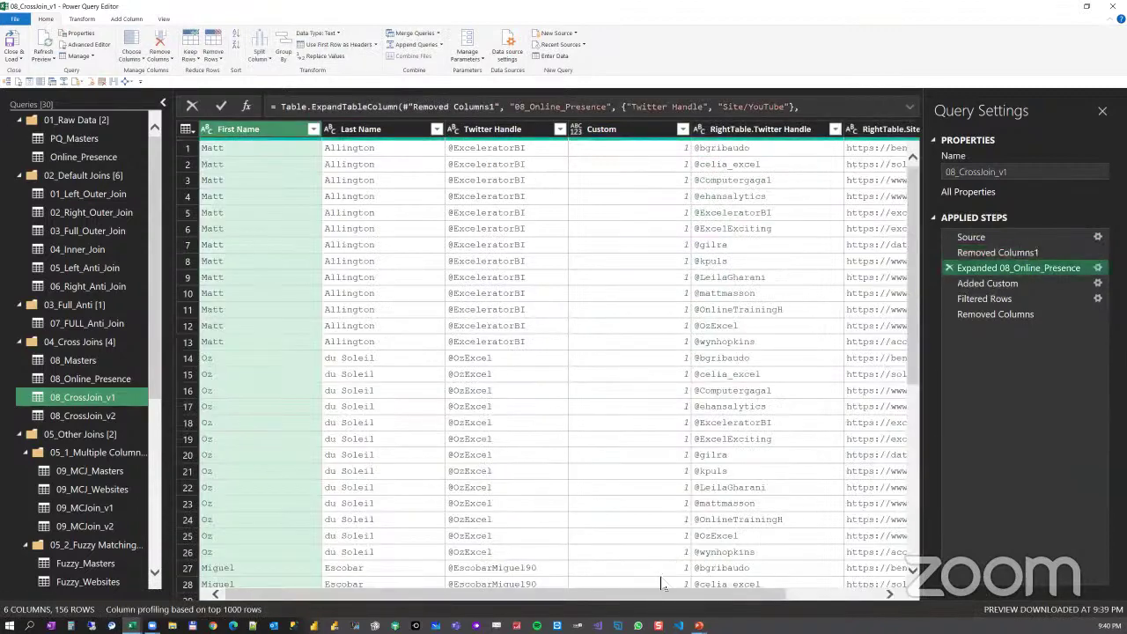
scroll(871, 568, right, 3)
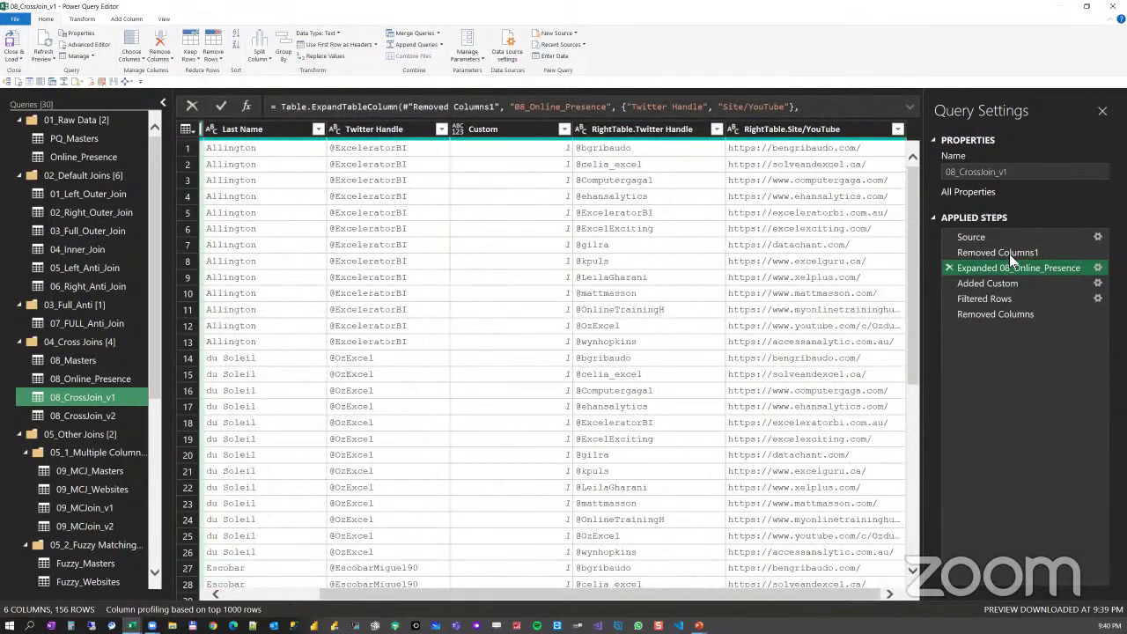
click(1009, 254)
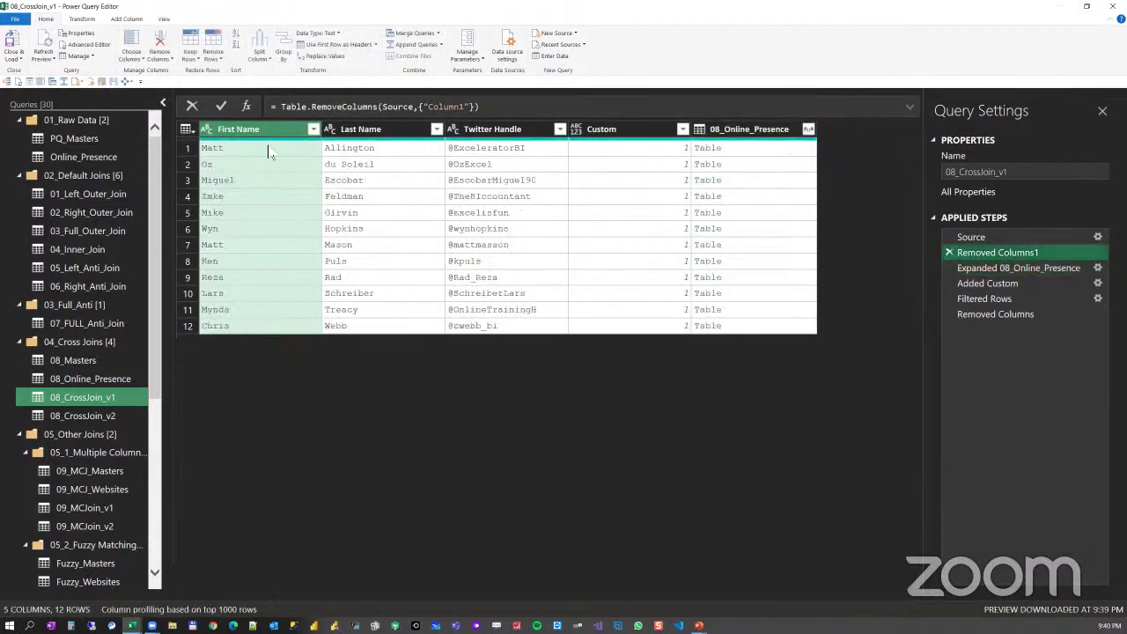
click(743, 156)
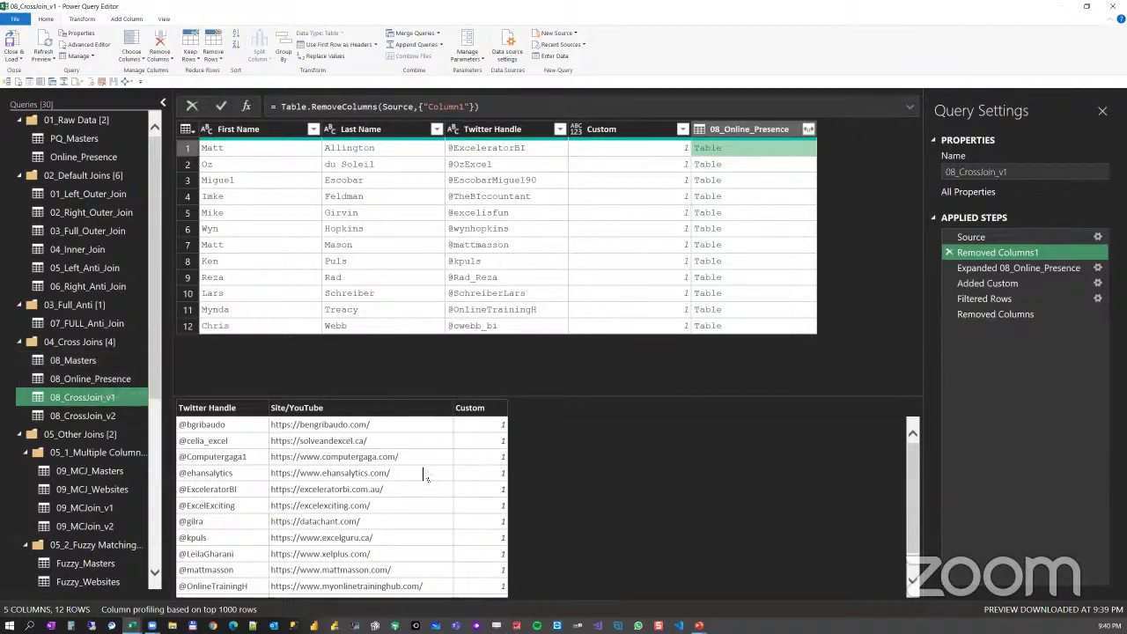
scroll(421, 493, down, 1)
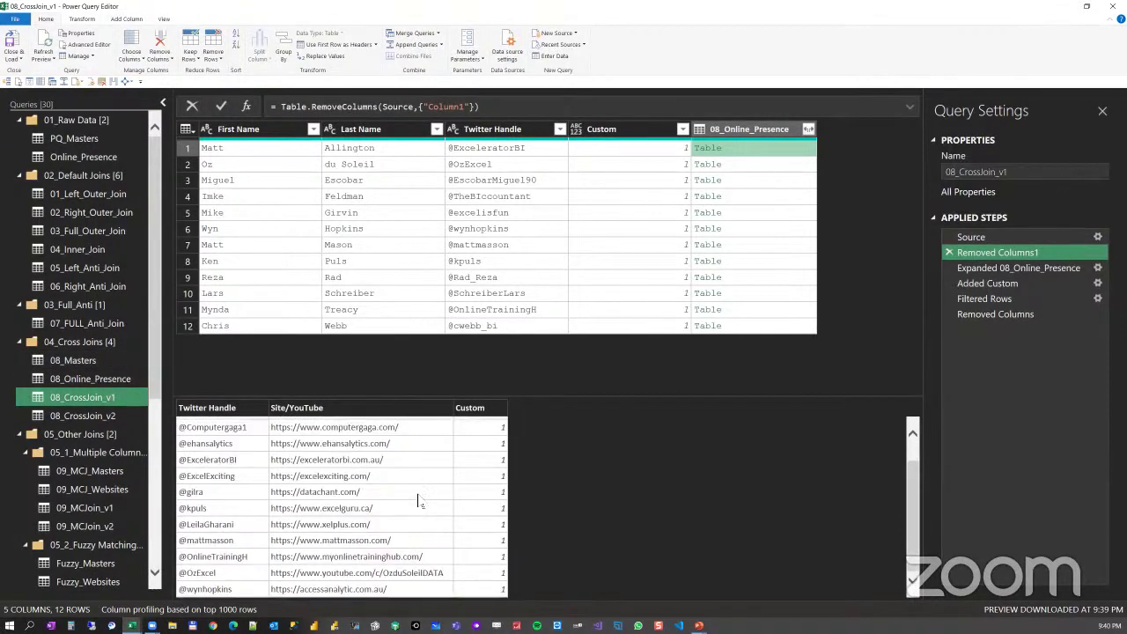
click(744, 169)
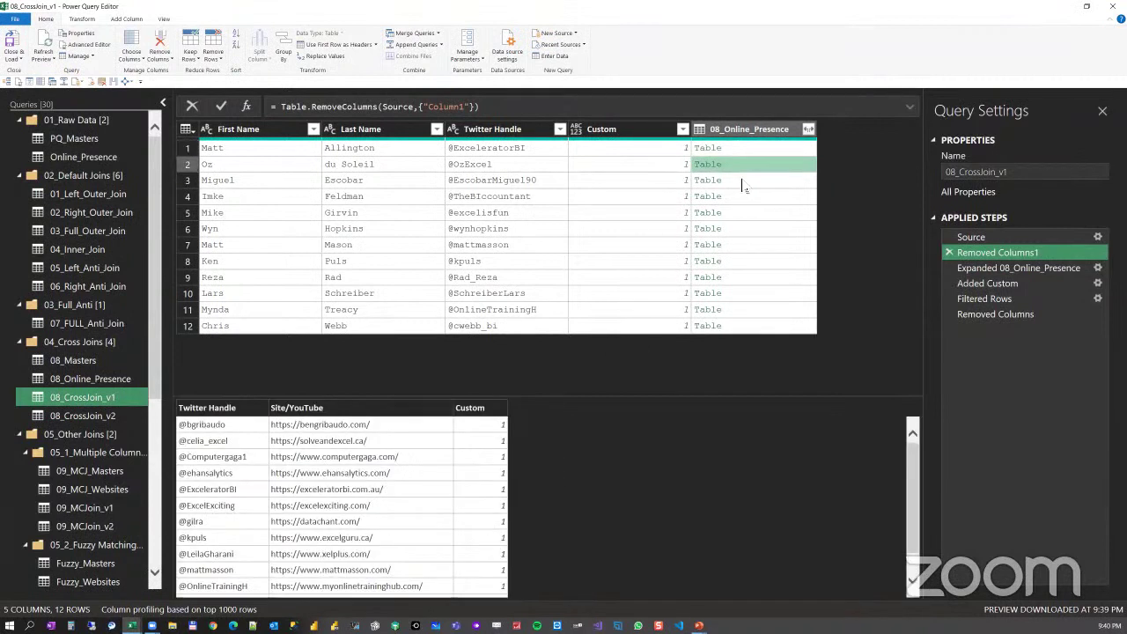
click(743, 182)
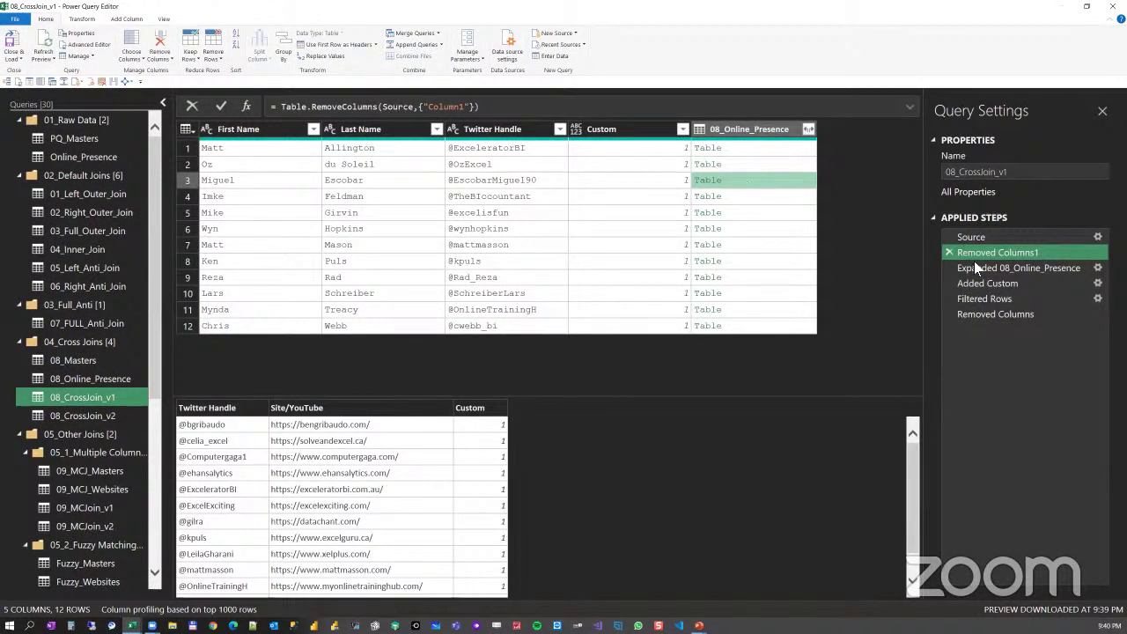
- Review the 156-row expanded cross join, comparing row 3's handles, then view the Added Custom step
click(975, 267)
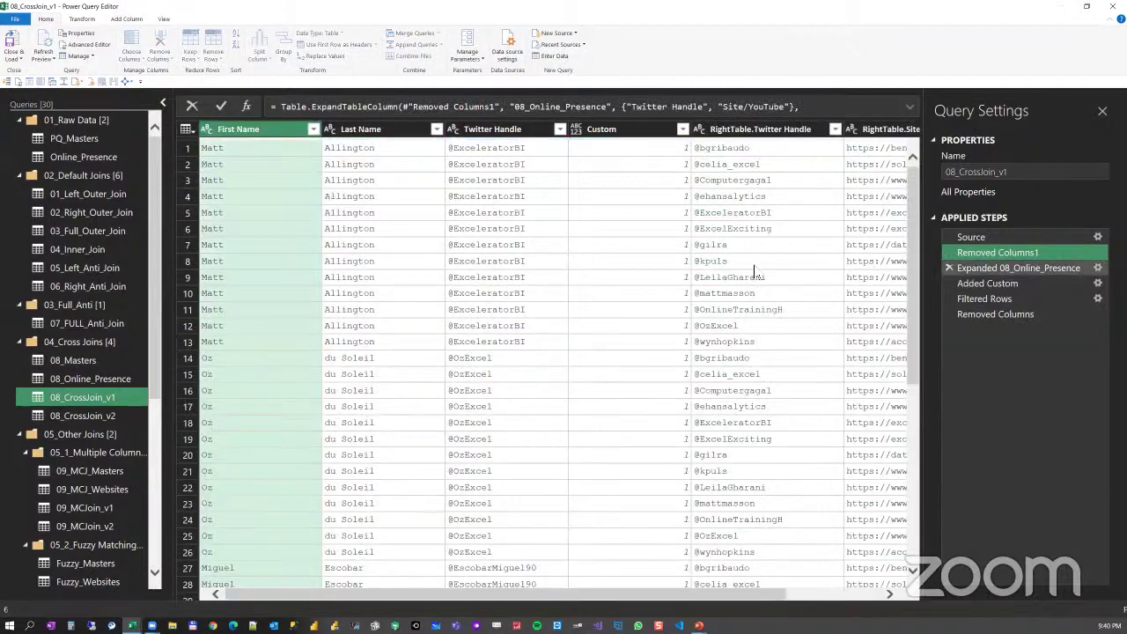
scroll(674, 335, down, 15)
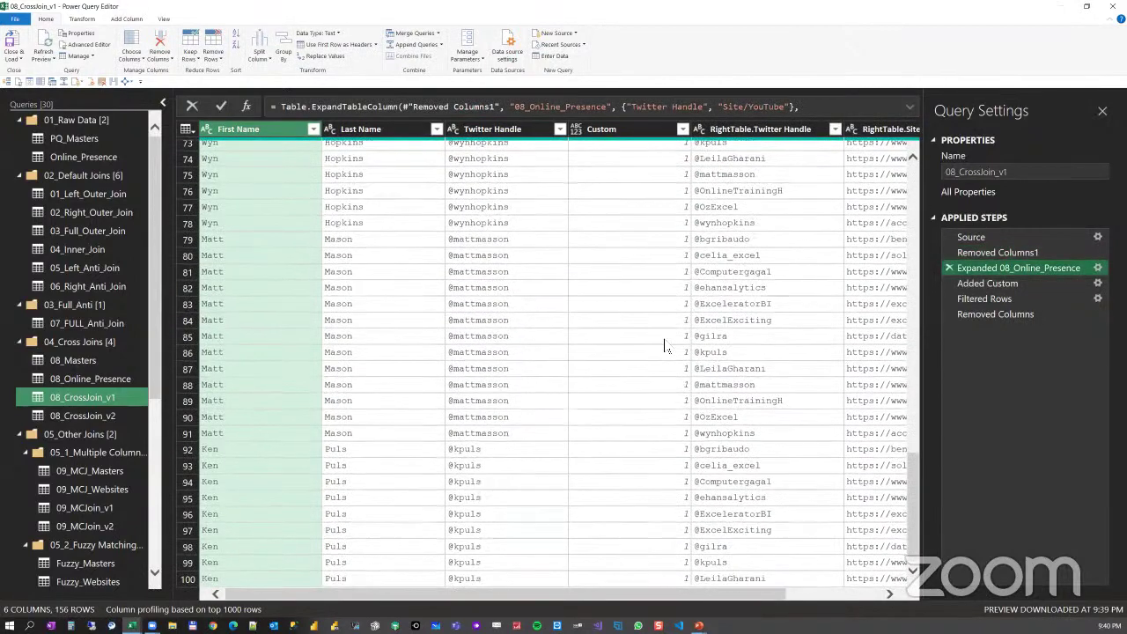
scroll(665, 346, down, 10)
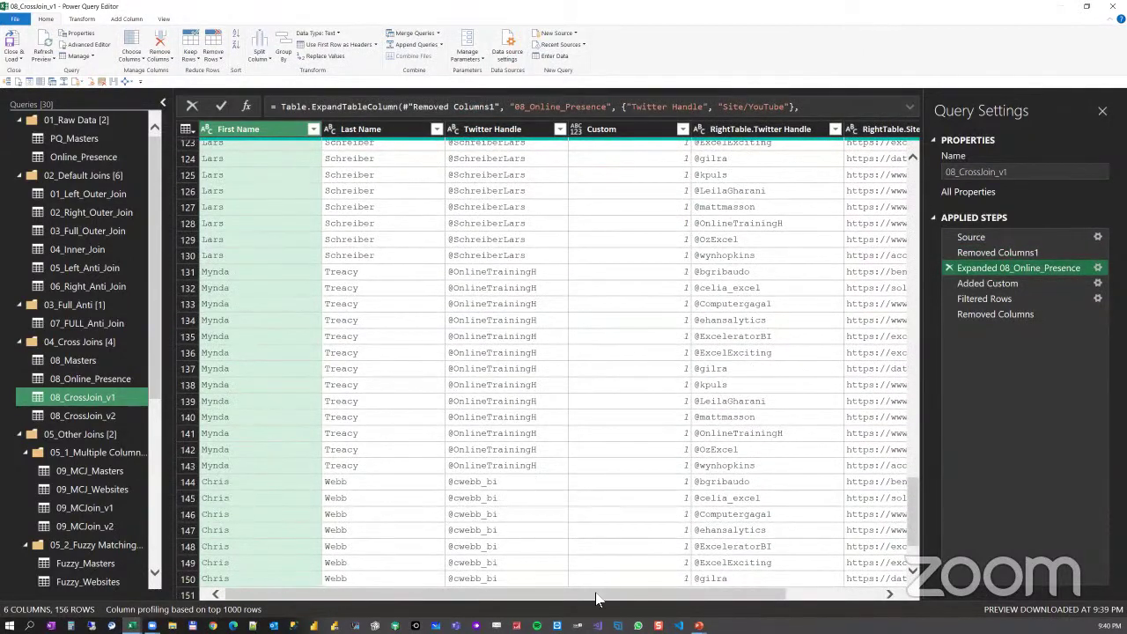
drag(745, 597, 842, 598)
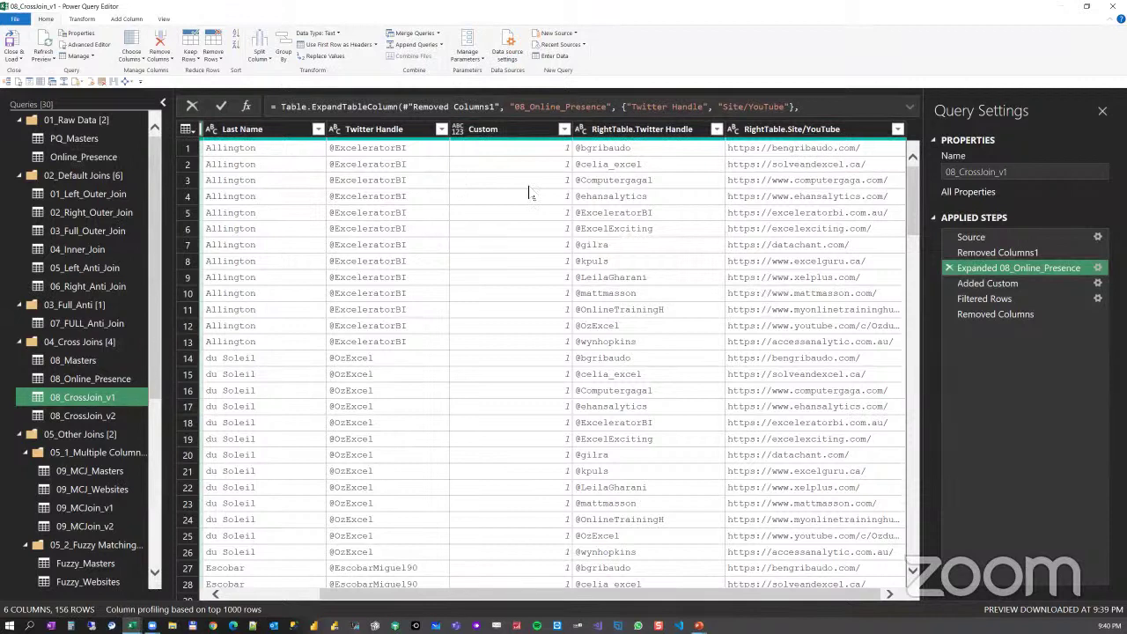
click(646, 181)
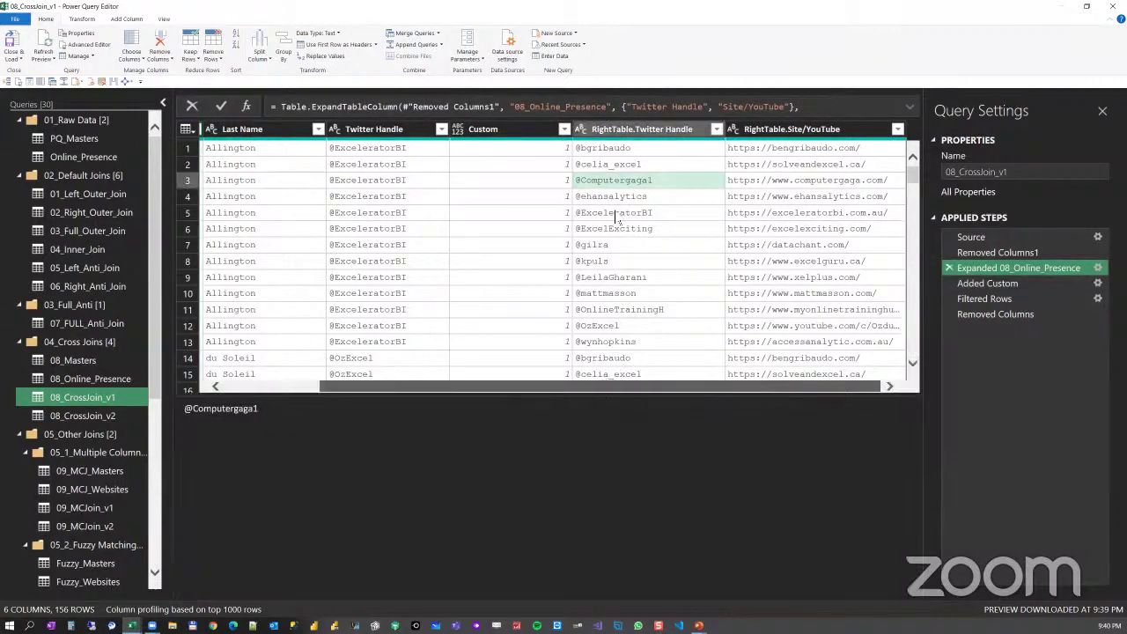
click(365, 179)
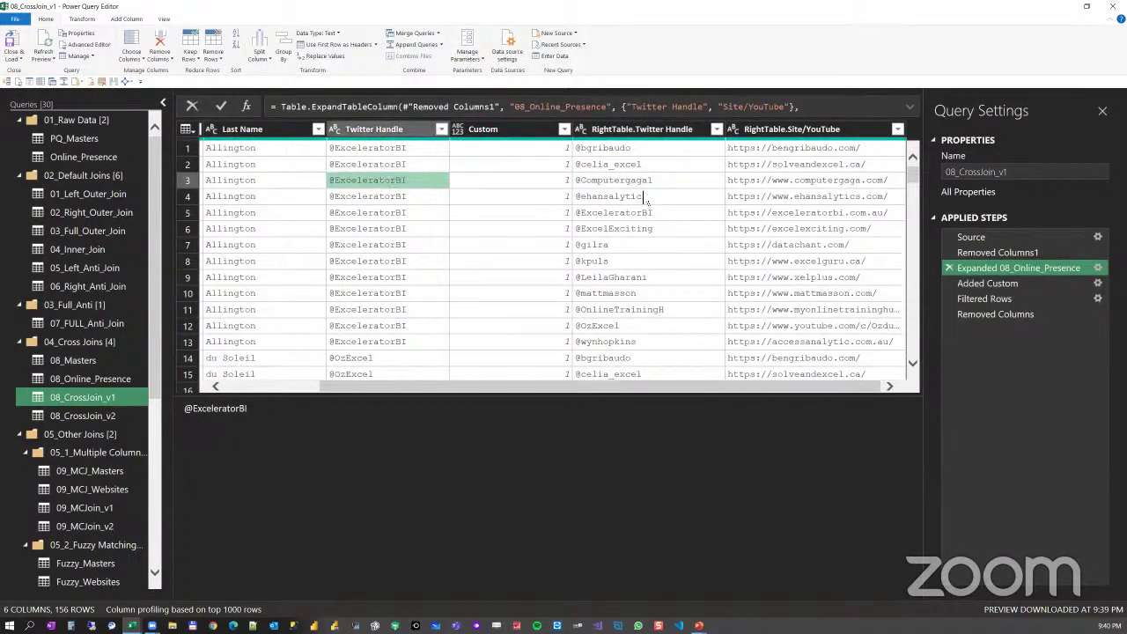
click(987, 283)
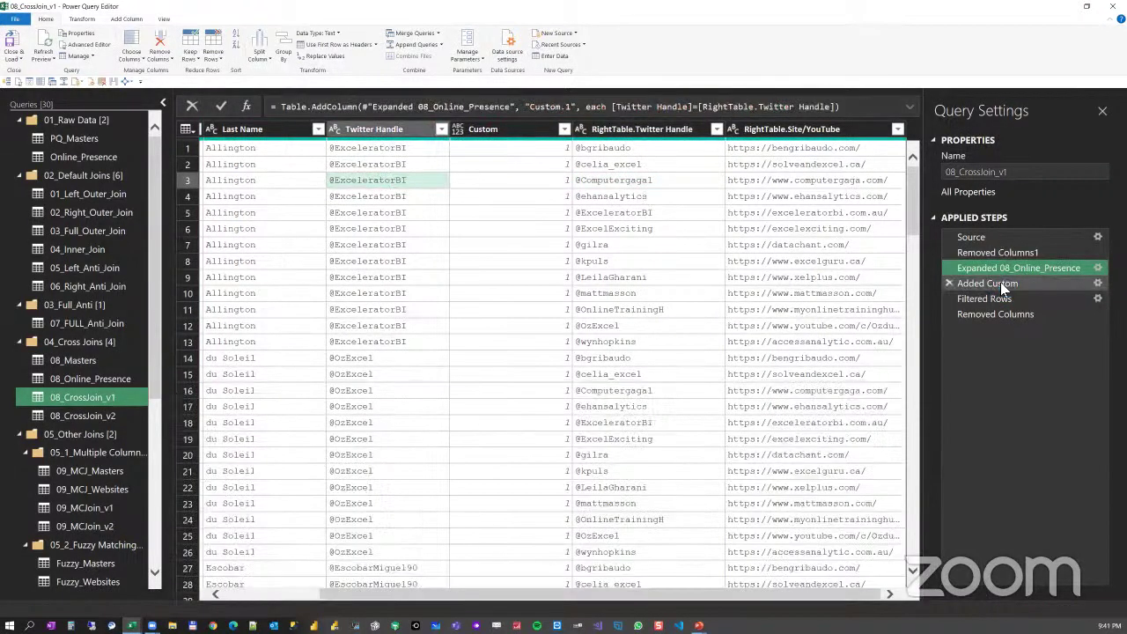
- Open the Added Custom step's Custom Column formula and cancel it without changes
right_click(1000, 282)
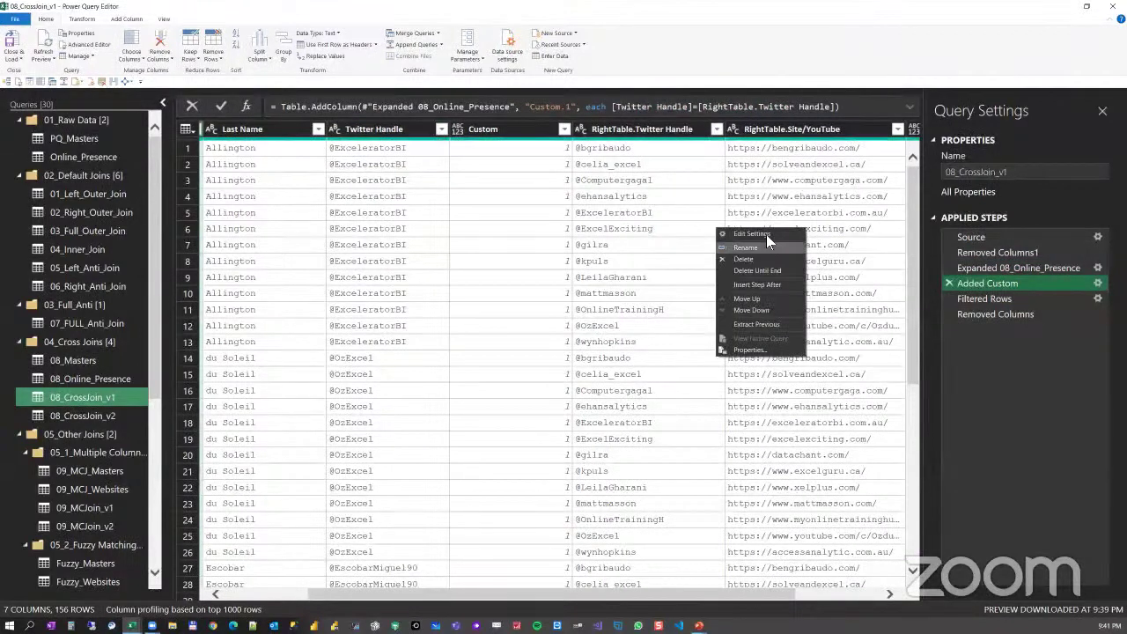
click(553, 238)
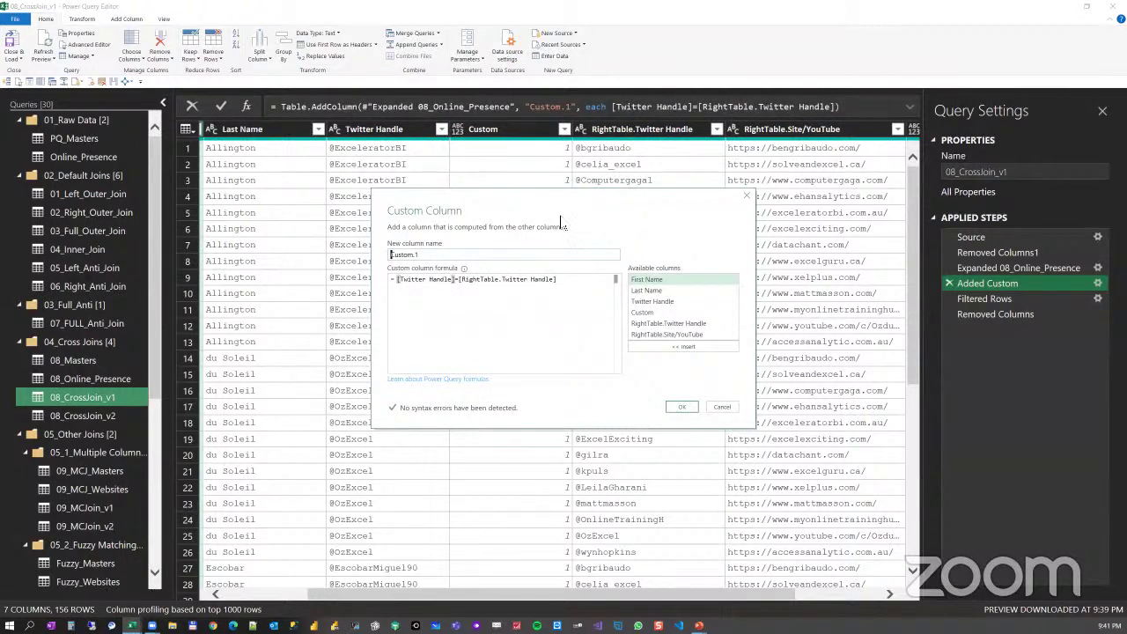
click(723, 407)
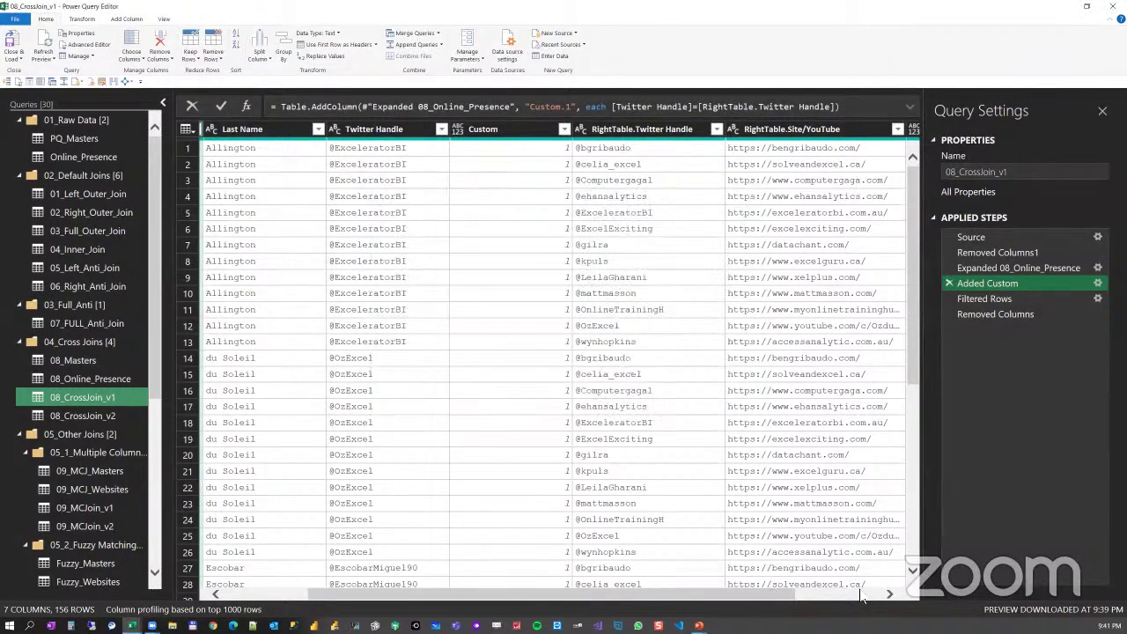
scroll(861, 596, right, 2)
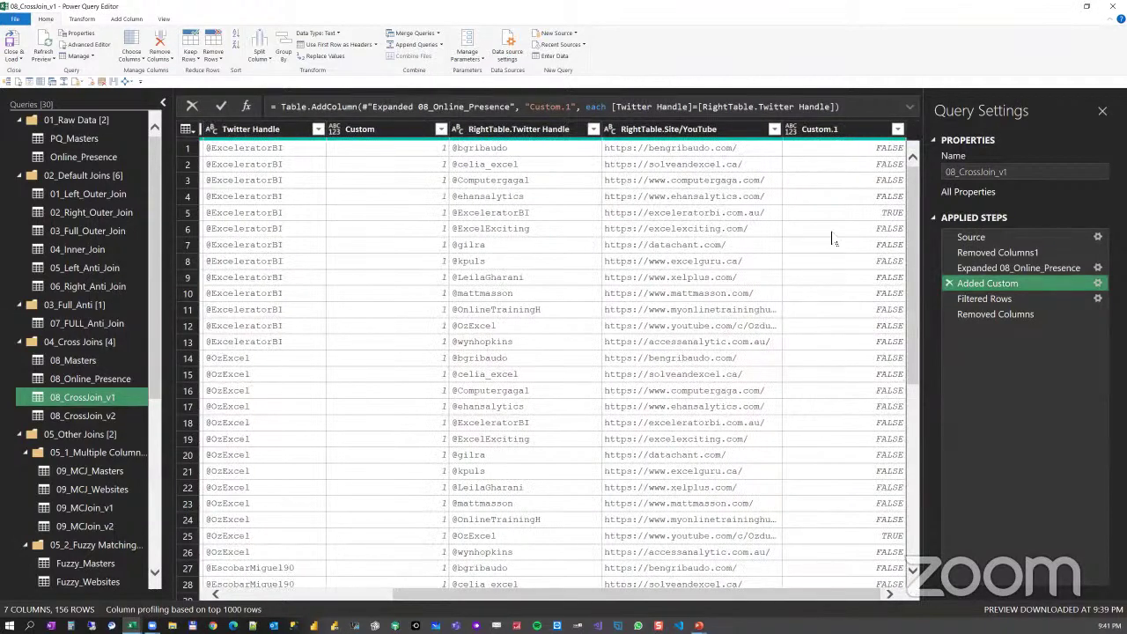
click(991, 298)
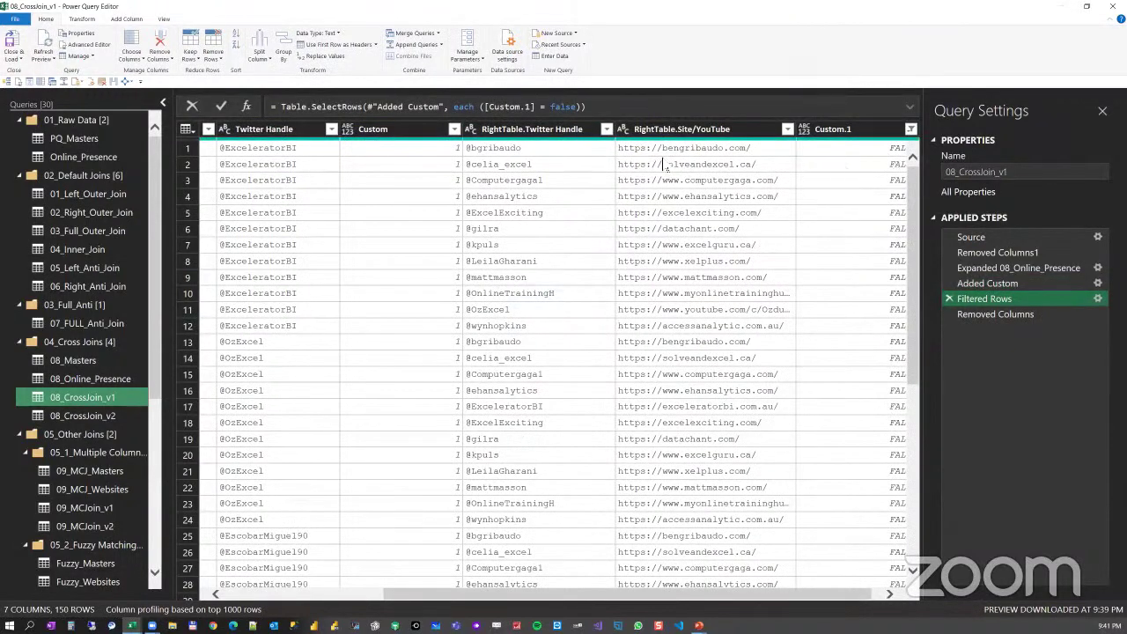
click(1004, 283)
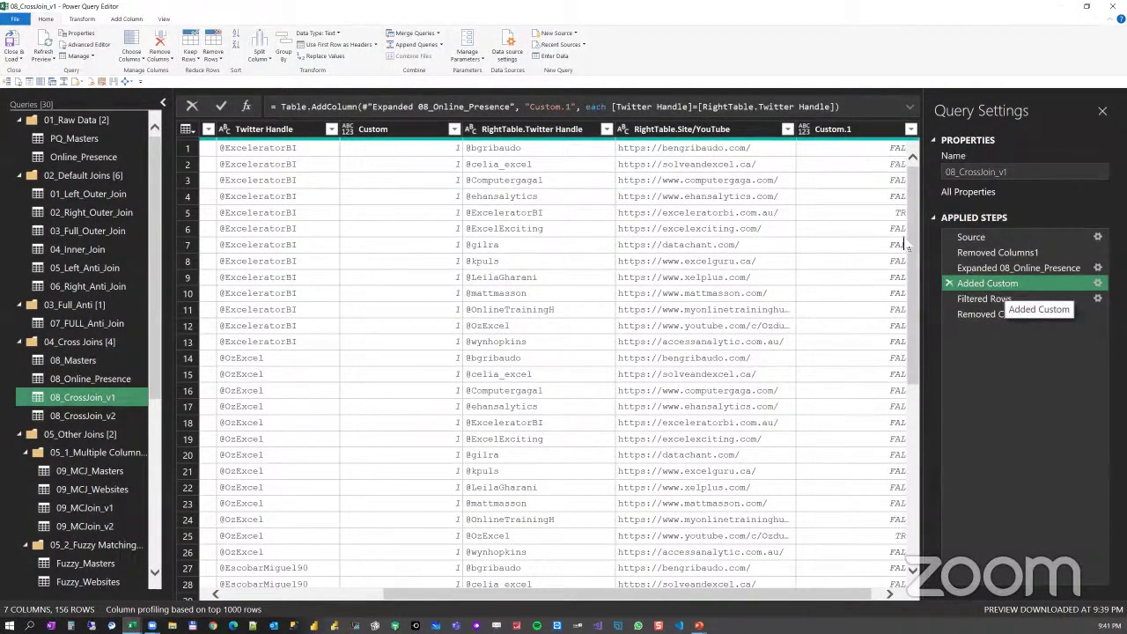
- Compare row 5's Twitter Handle with RightTable.Twitter Handle (TRUE), then view Filtered Rows' 150 rows
click(282, 218)
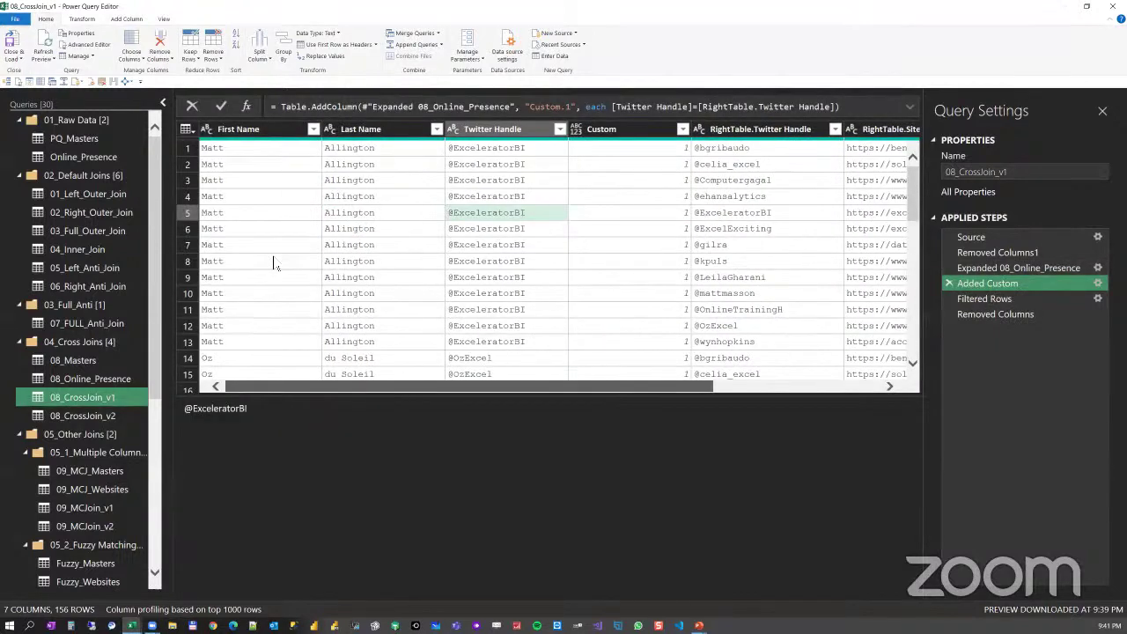
click(285, 219)
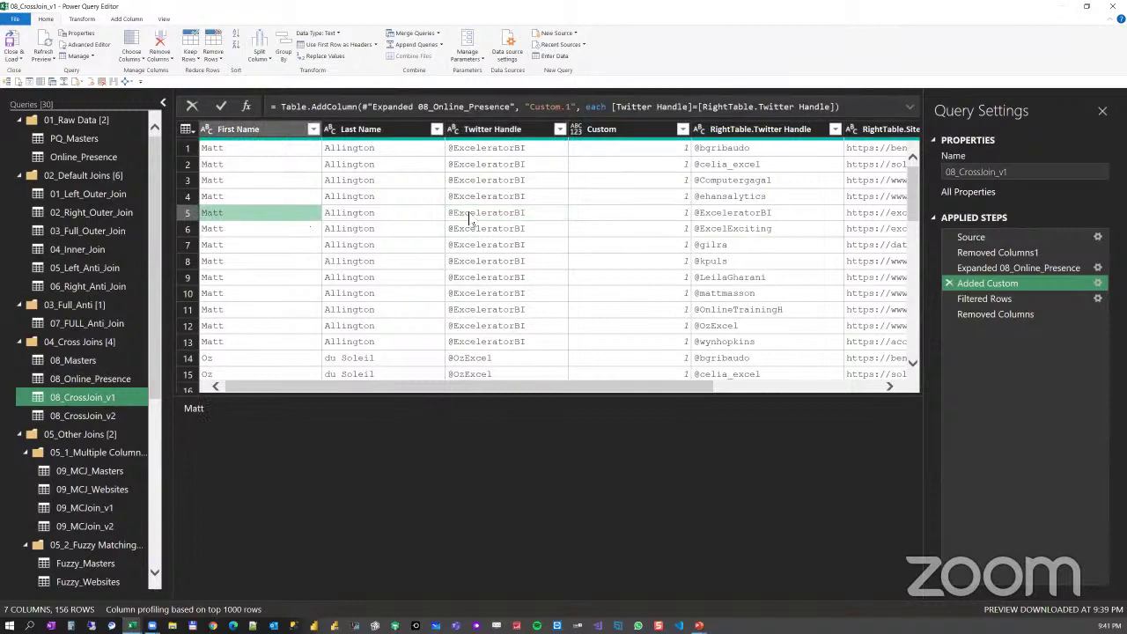
click(516, 222)
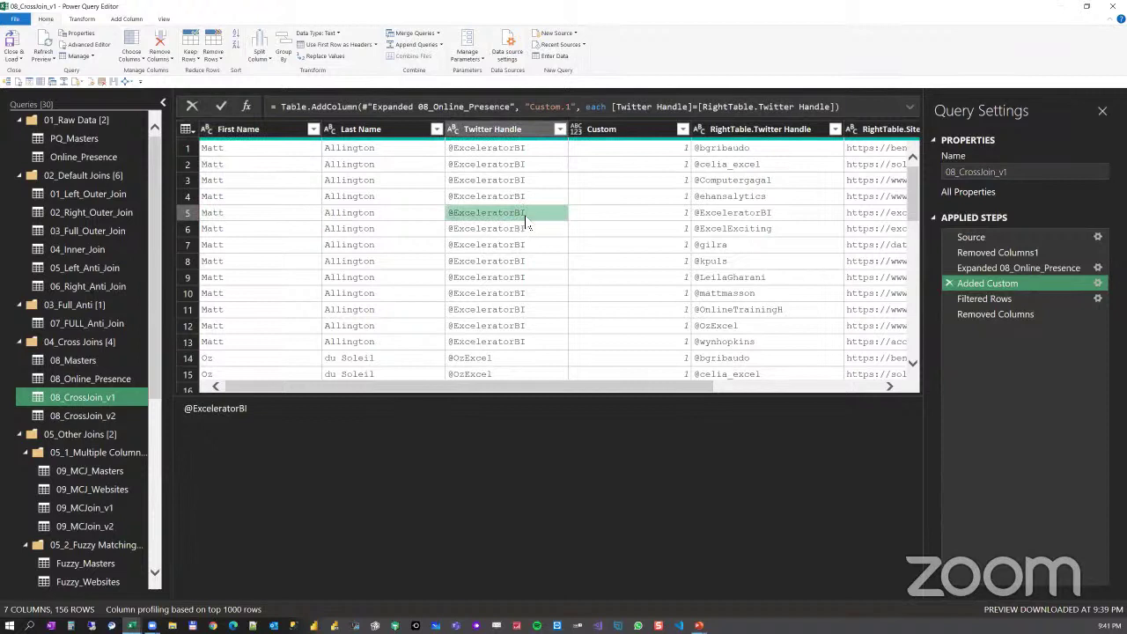
click(753, 218)
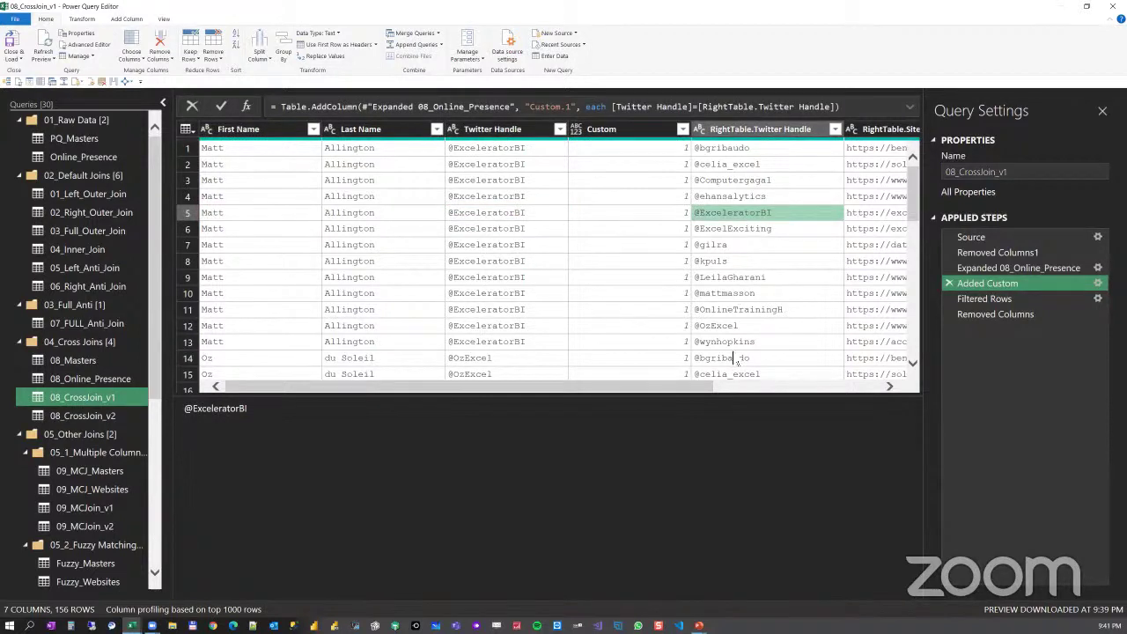
click(893, 391)
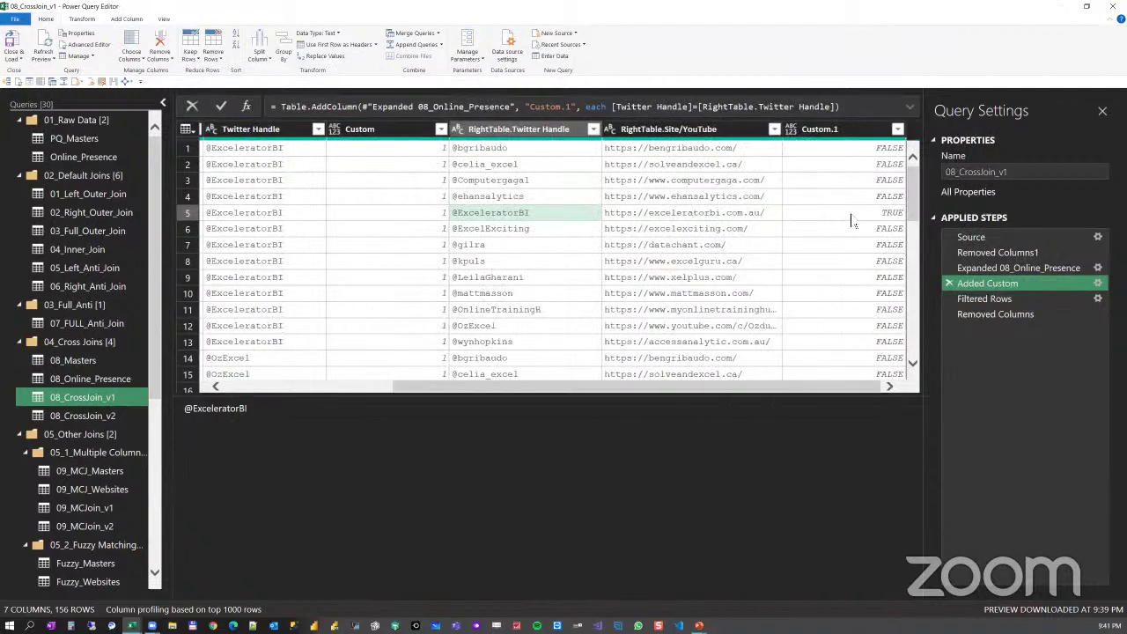
click(851, 216)
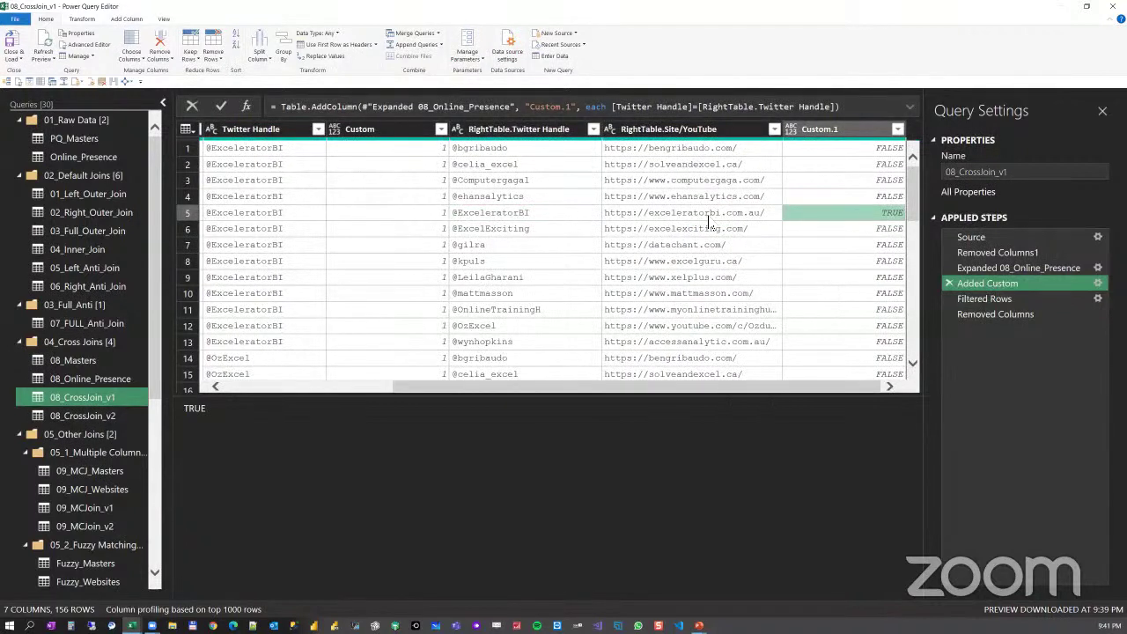
click(998, 300)
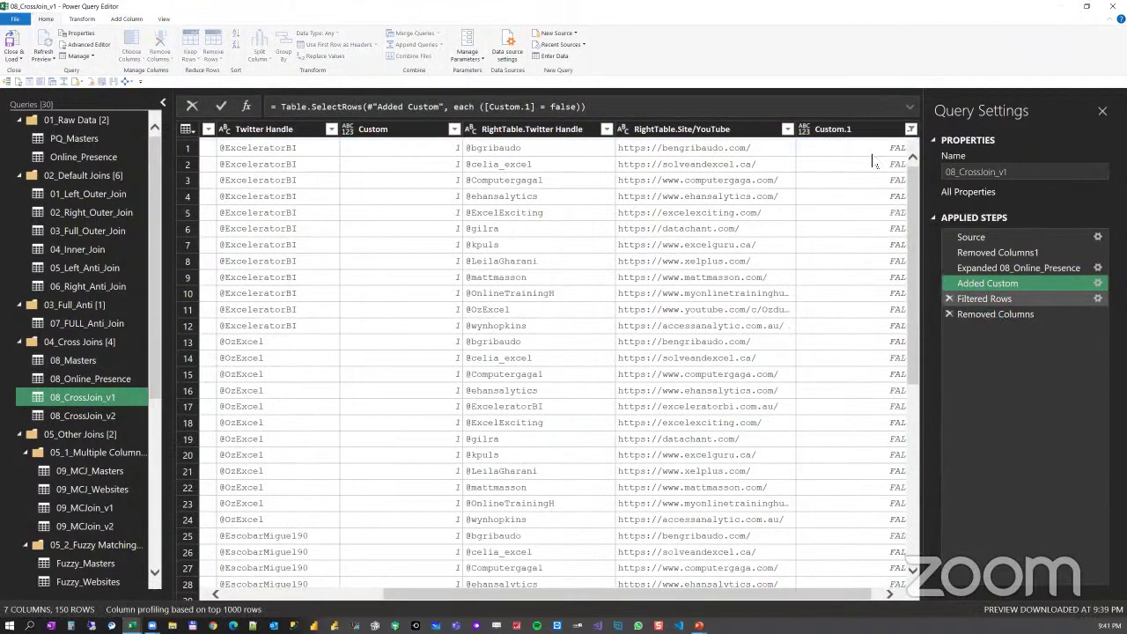
- Step through the Removed Columns, Filtered Rows and Added Custom results of 08_CrossJoin_v1, then leave the editor
key(Down)
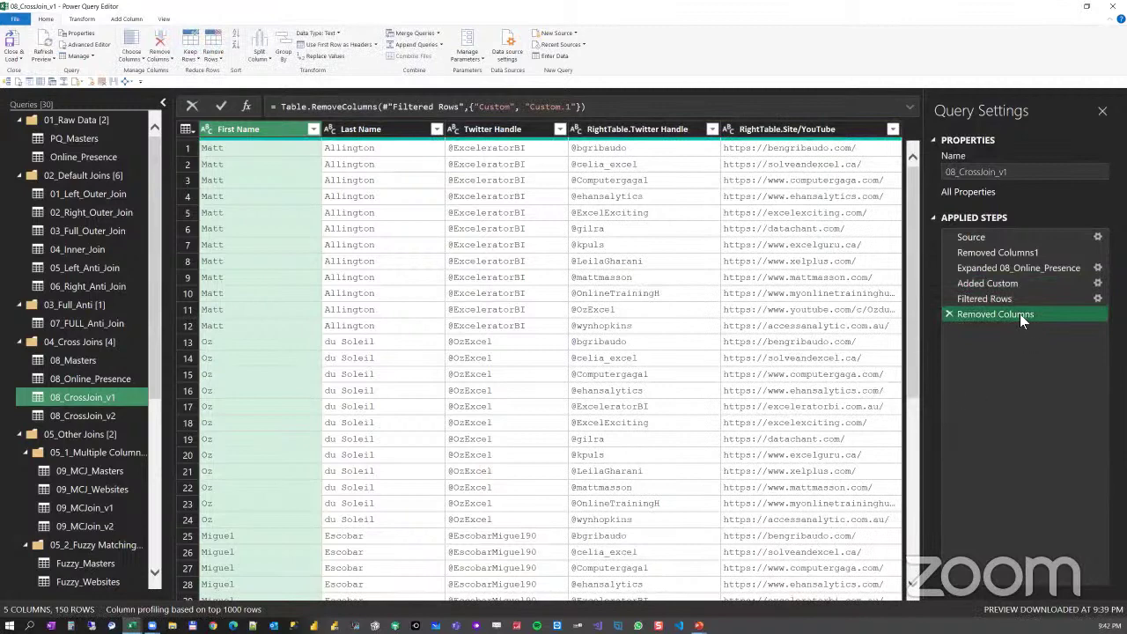
key(Up)
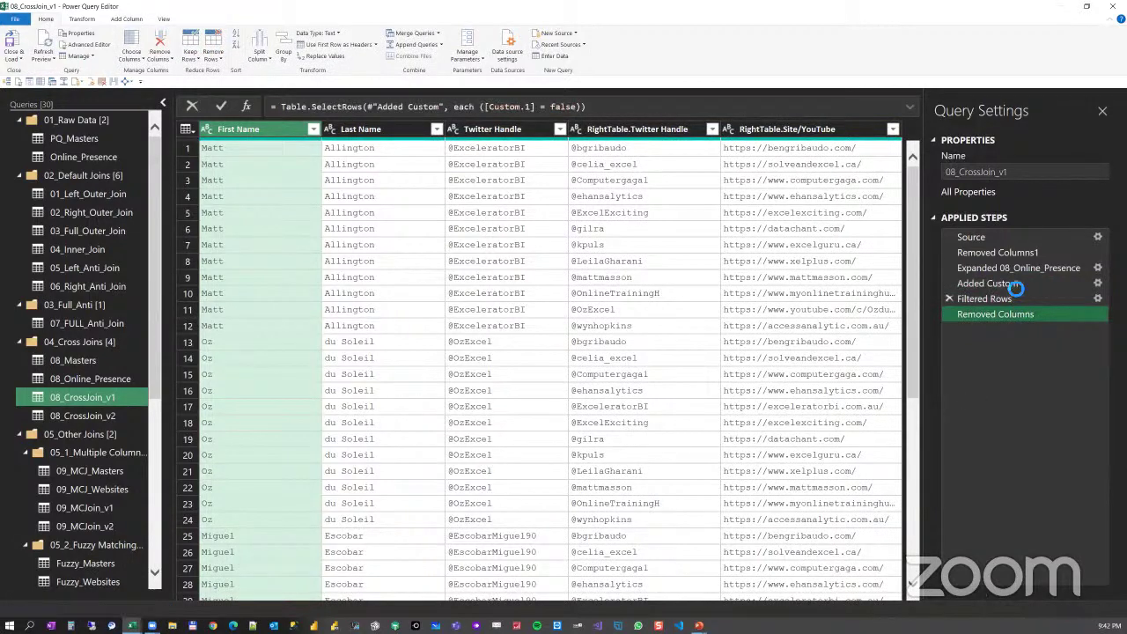
click(1009, 282)
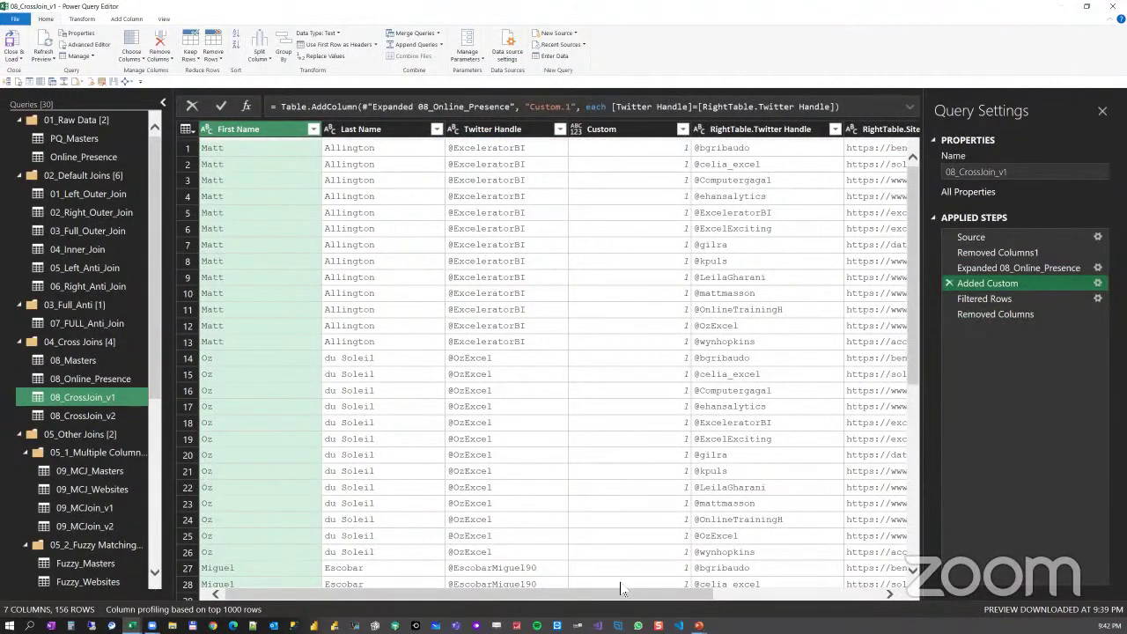
drag(622, 594, 794, 595)
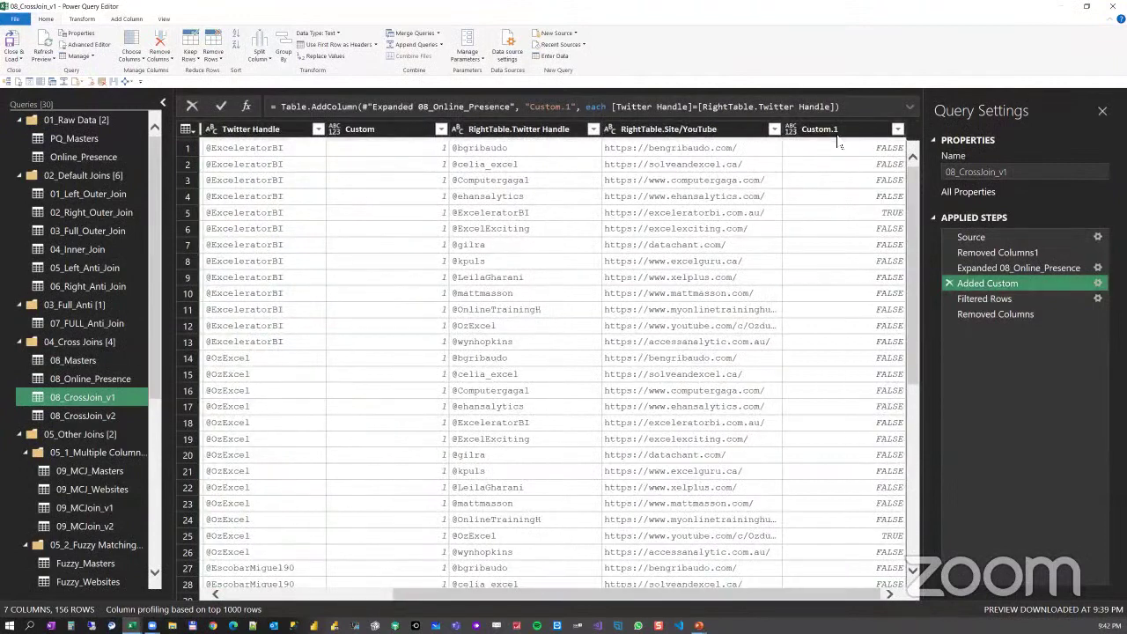
click(832, 132)
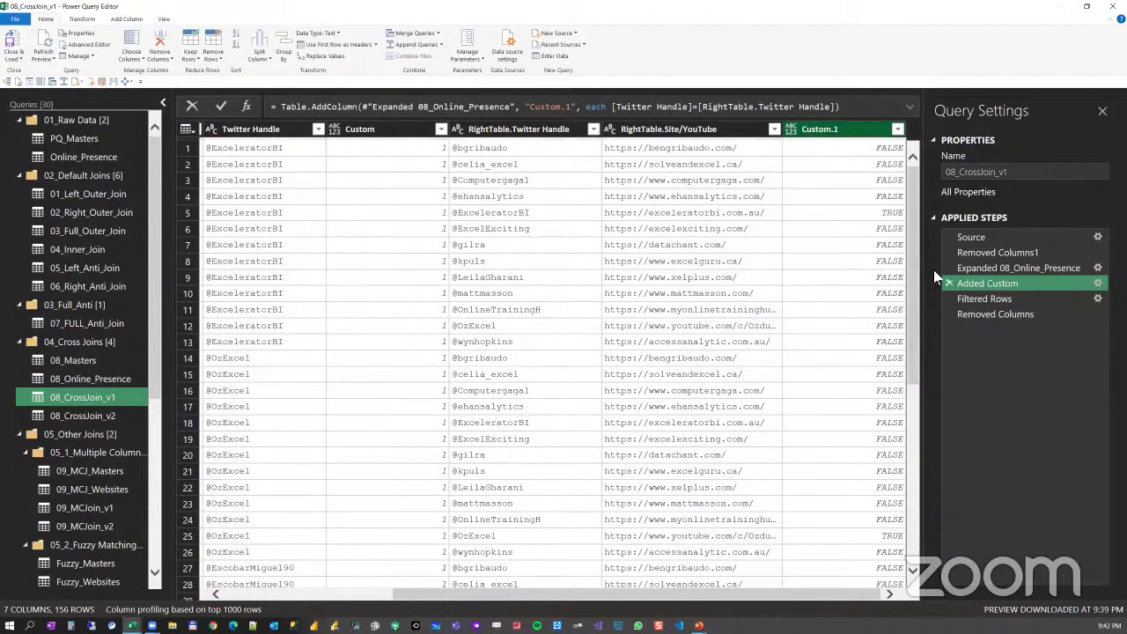
click(1007, 315)
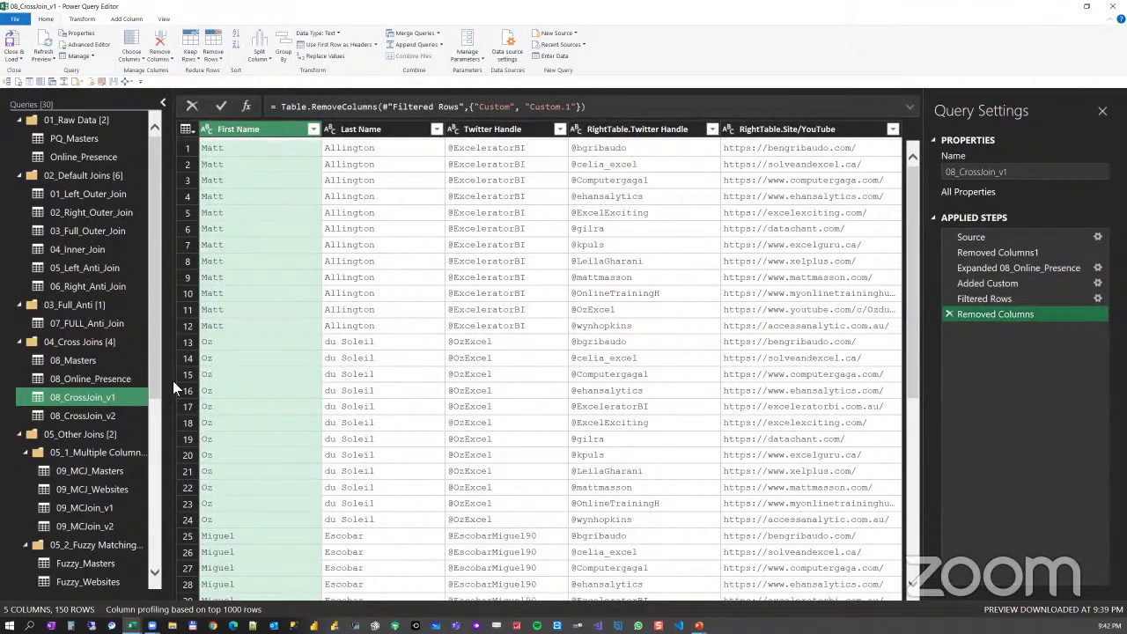
click(232, 149)
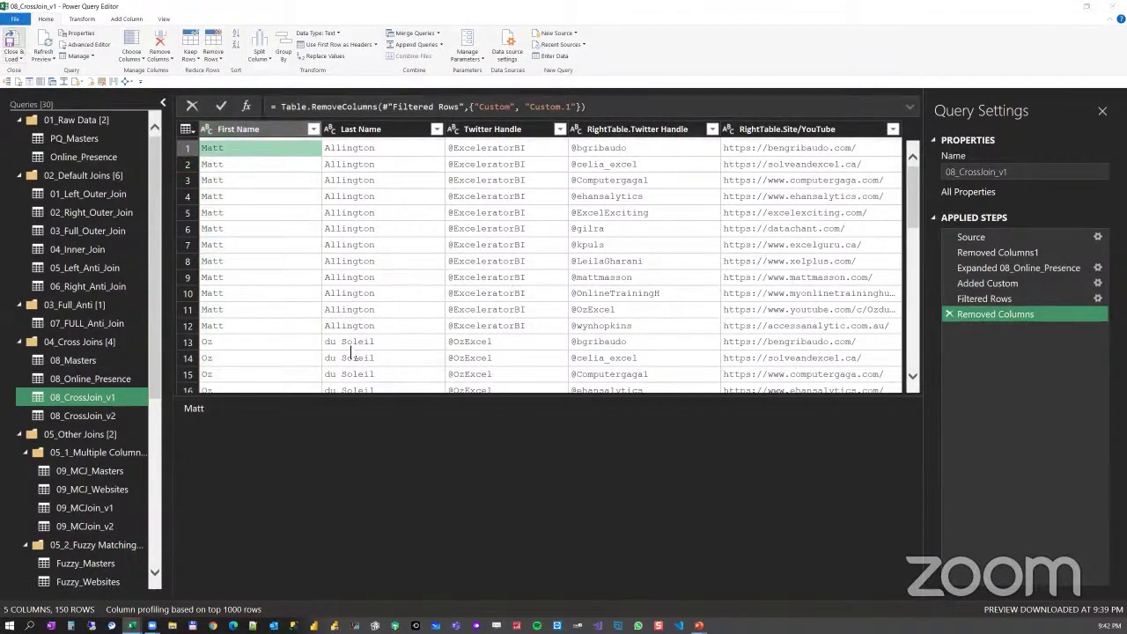
key(alt+Tab)
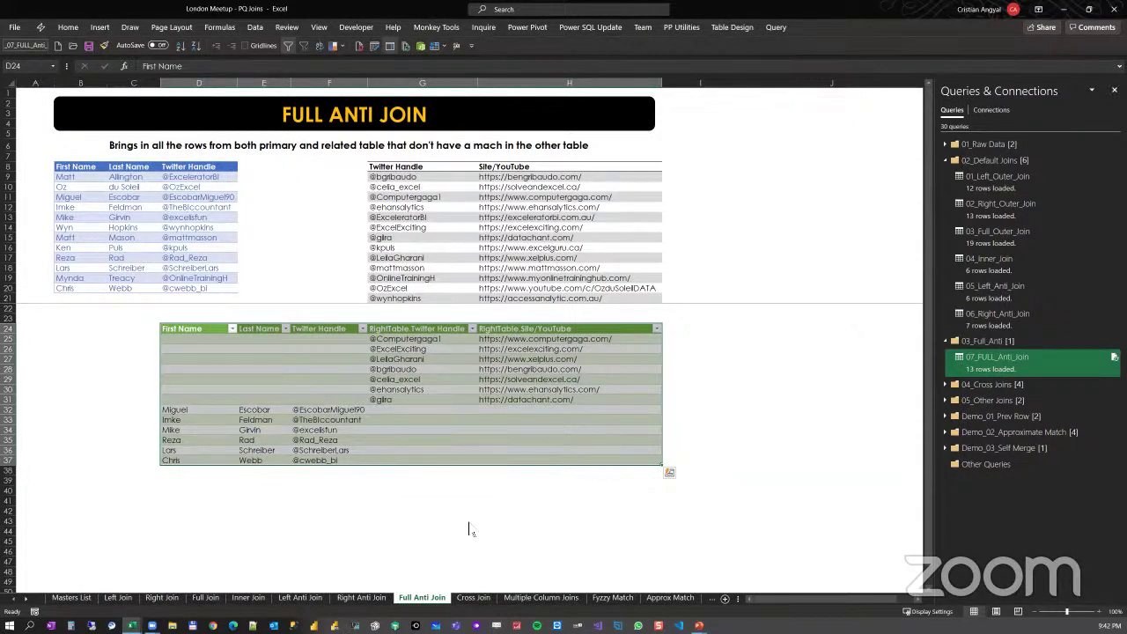
- On the Cross Join sheet, inspect Matt's rows, their paired handles and the FALSE Custom values
key(ctrl+Page_Down)
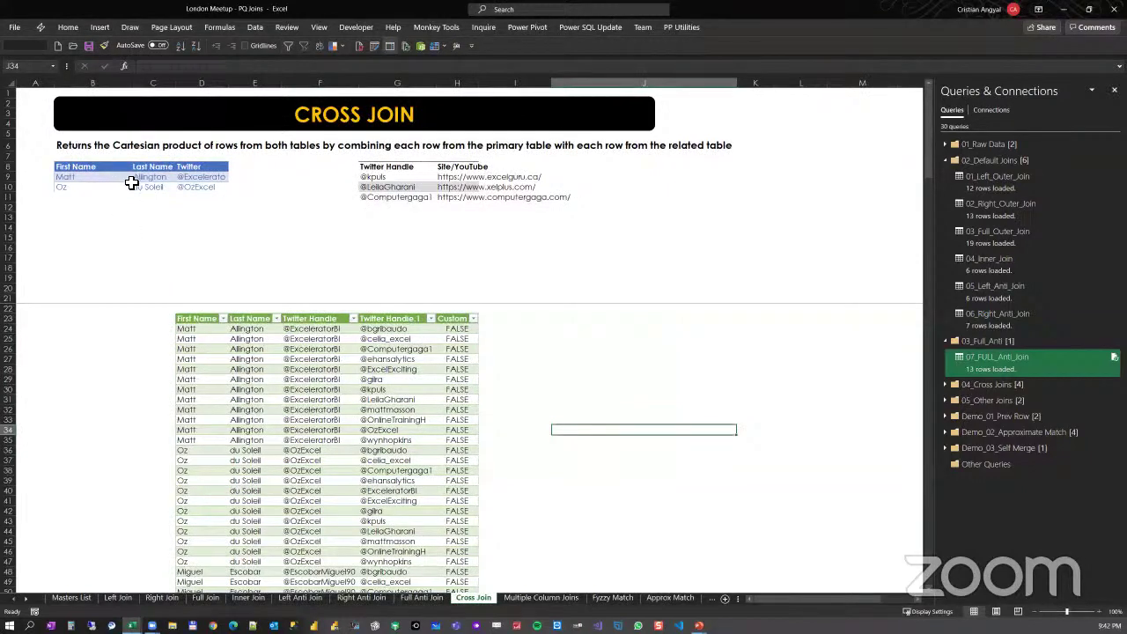
drag(131, 182, 184, 204)
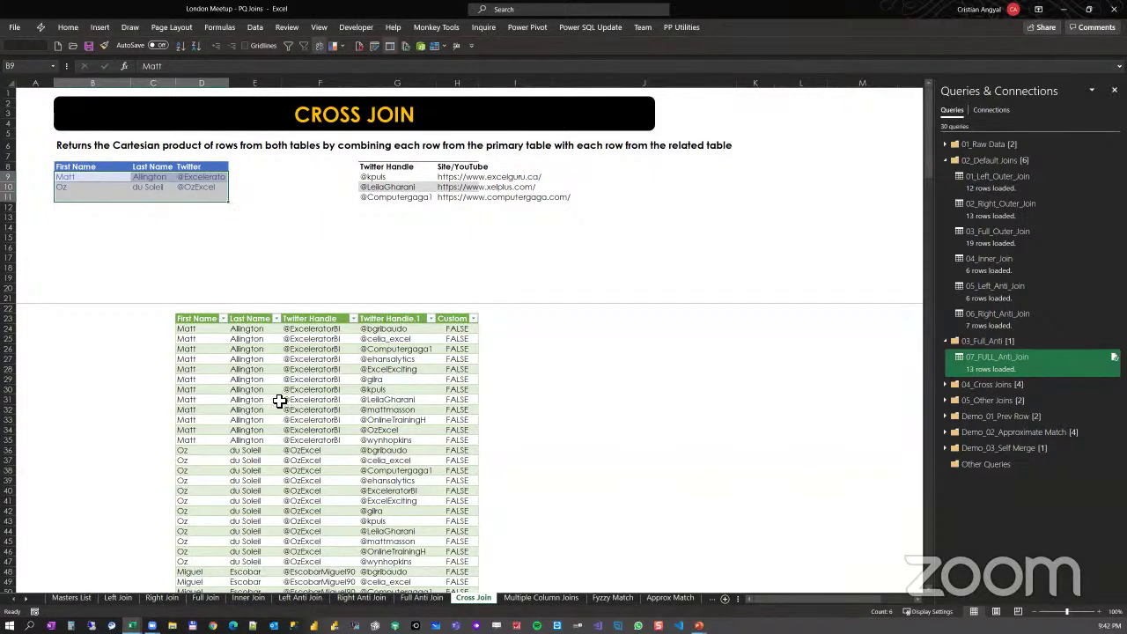
scroll(279, 401, down, 10)
scroll(249, 395, up, 10)
drag(199, 324, 212, 443)
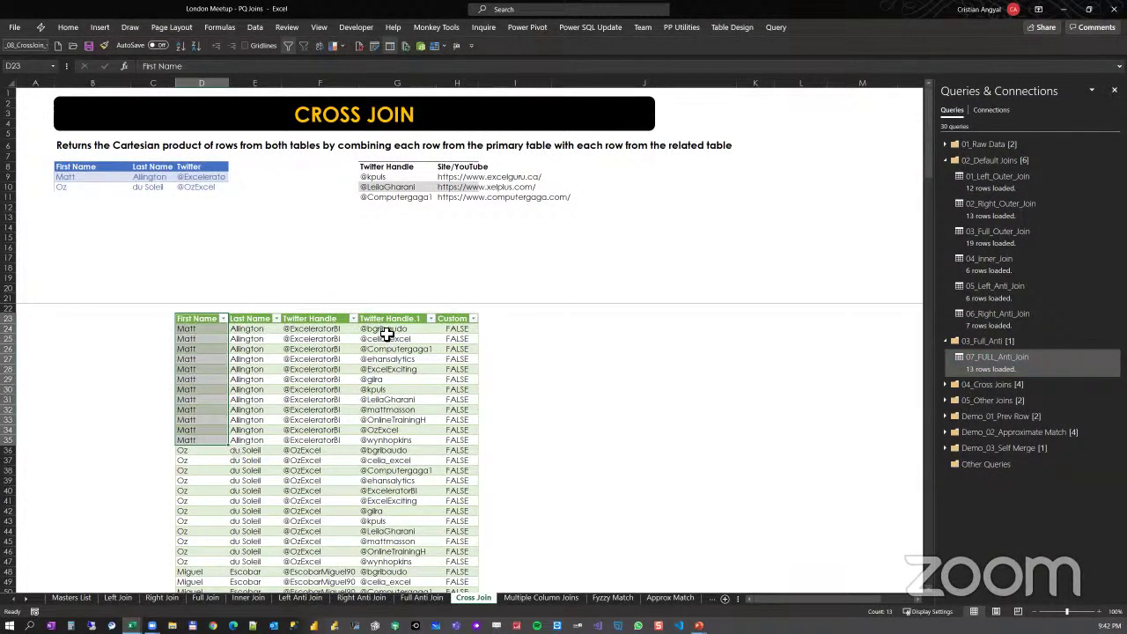
drag(387, 332, 403, 441)
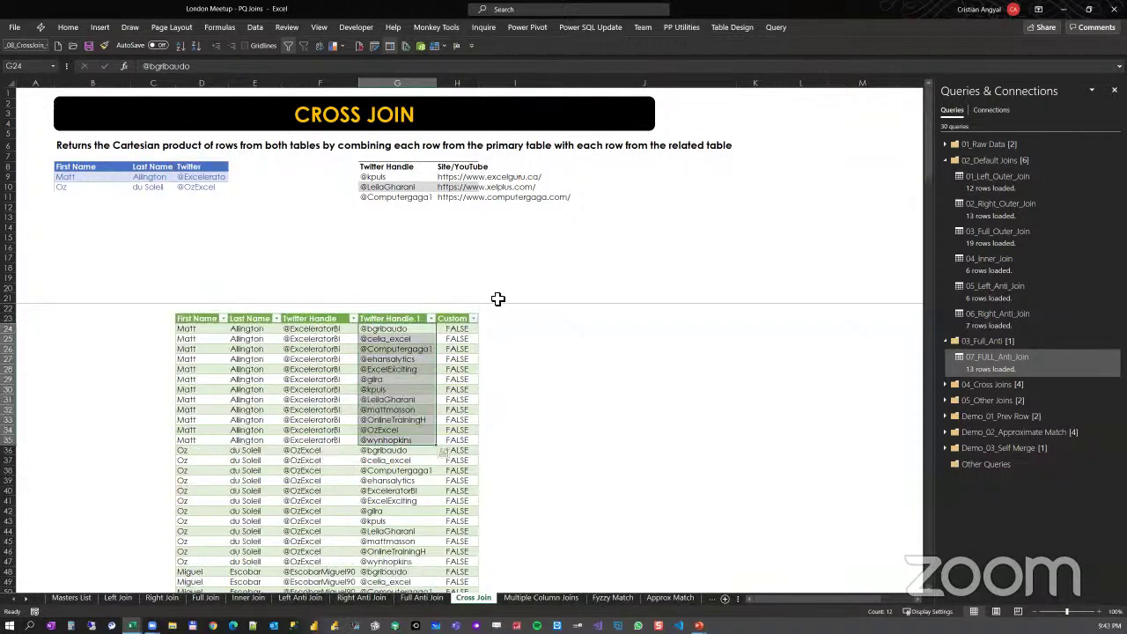
click(458, 323)
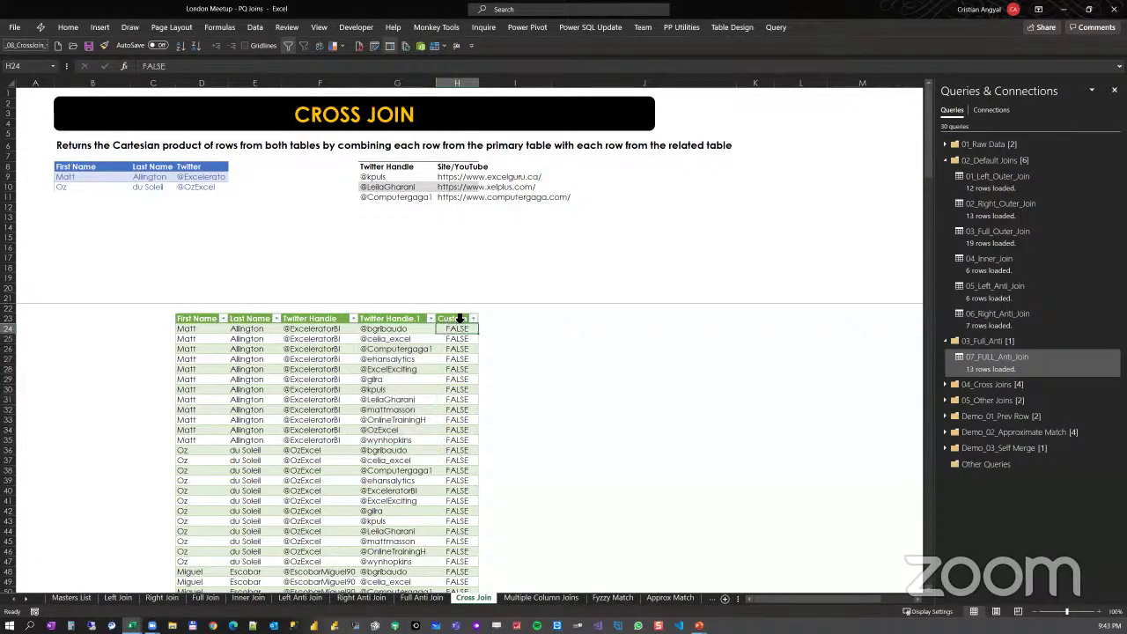
click(353, 401)
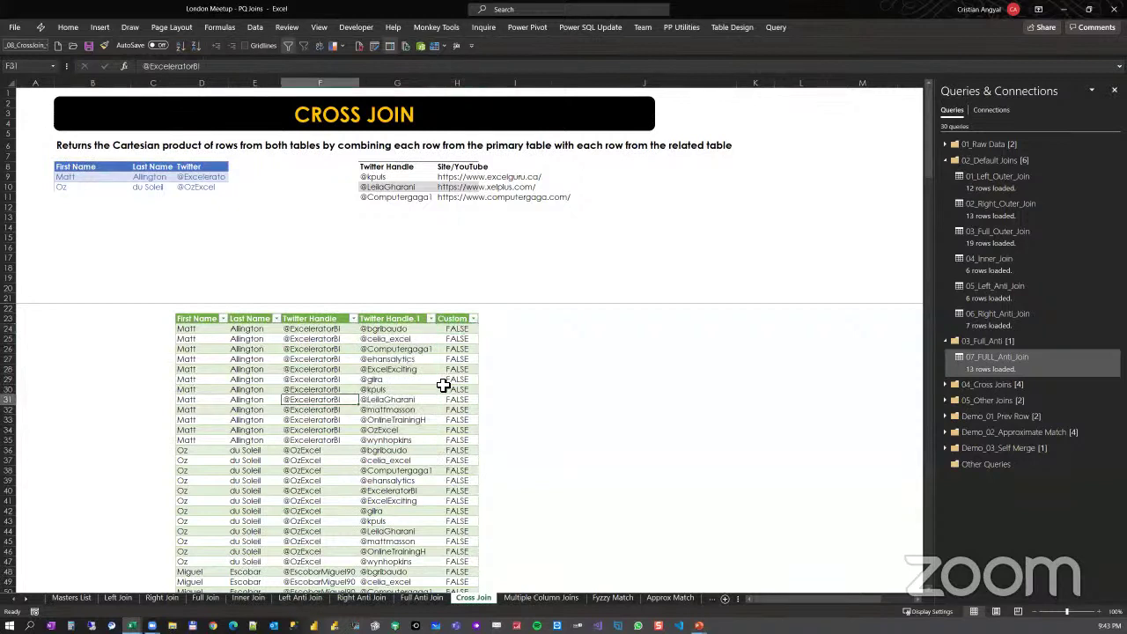
click(392, 368)
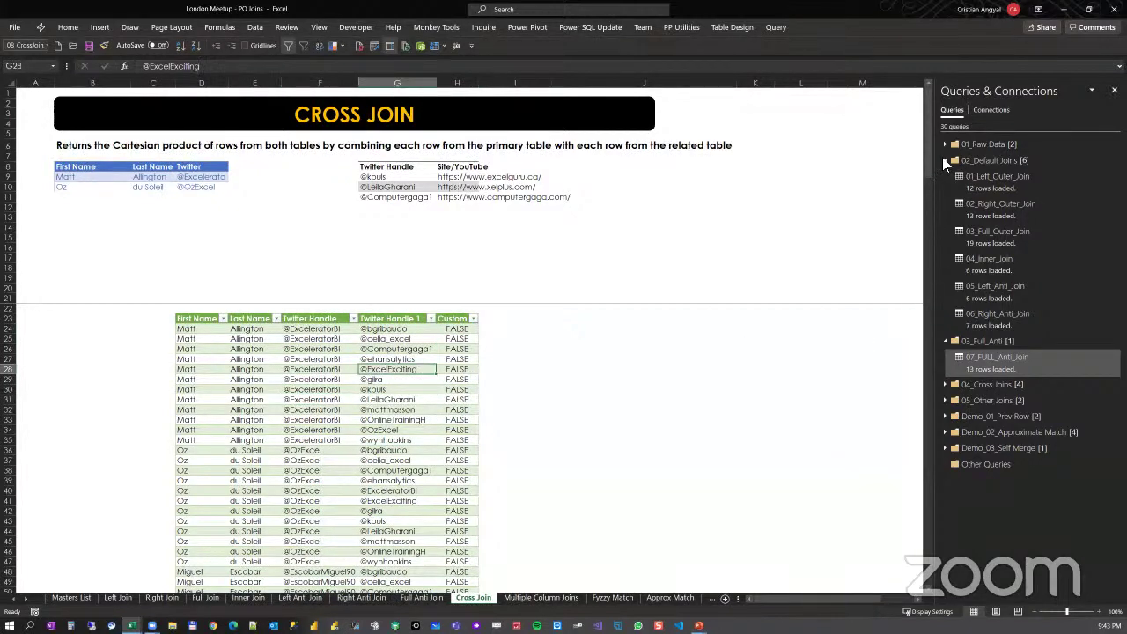
- Collapse 02_Default Joins, expand 04_Cross Joins and select 08_CrossJoin_v2
click(944, 159)
click(945, 219)
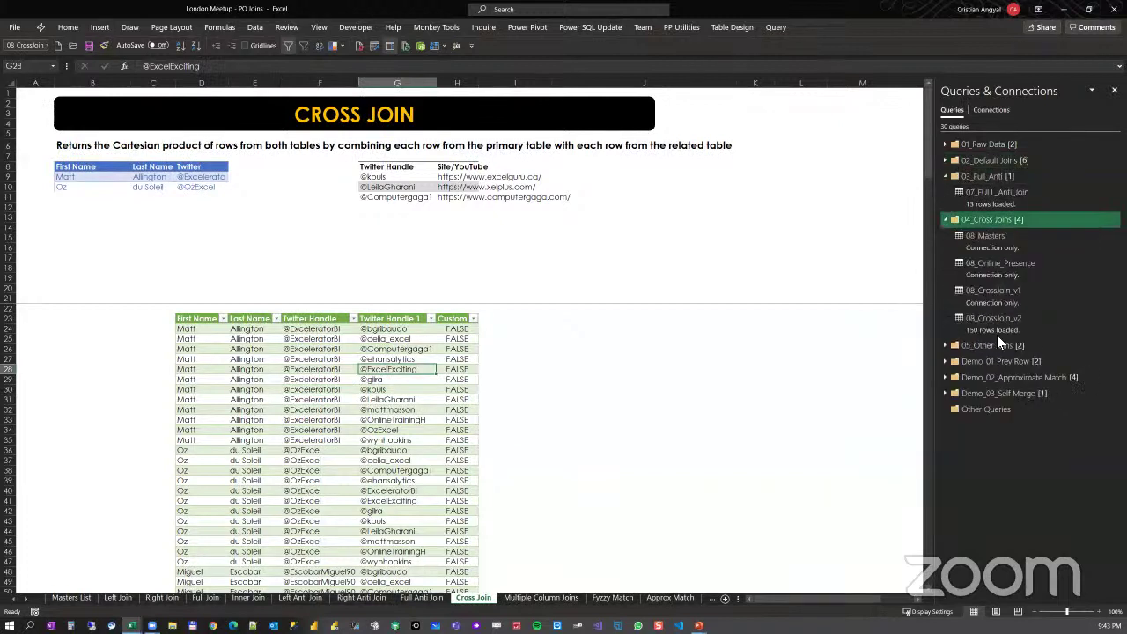
click(974, 321)
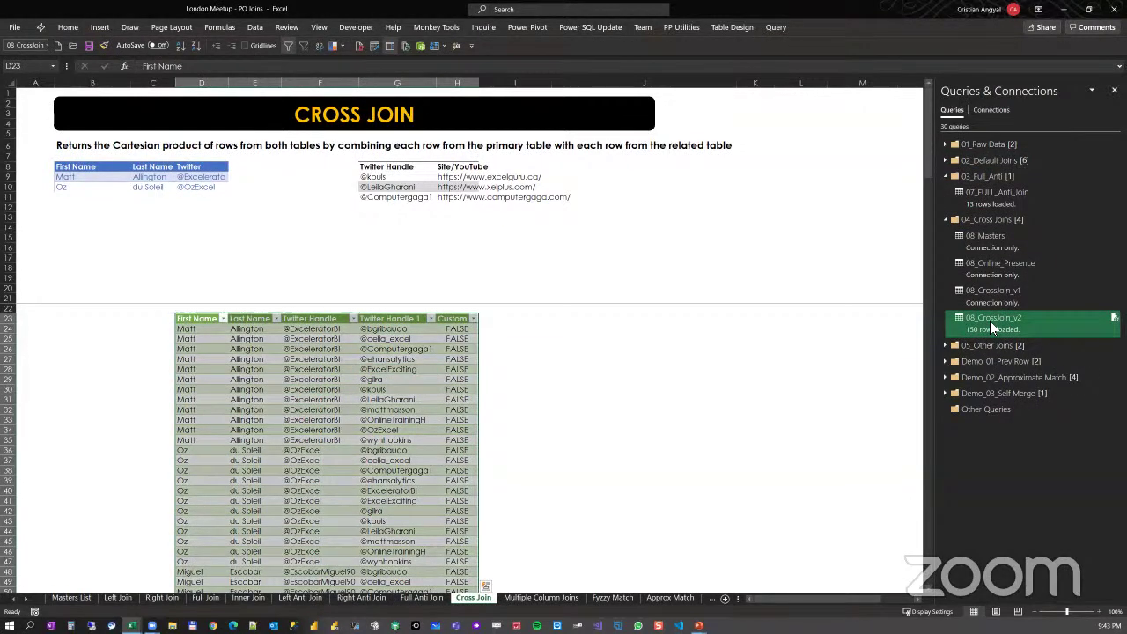
- Edit 08_CrossJoin_v2, enlarge the editor view, and preview its PQ_Masters Source step with 12 masters
right_click(990, 321)
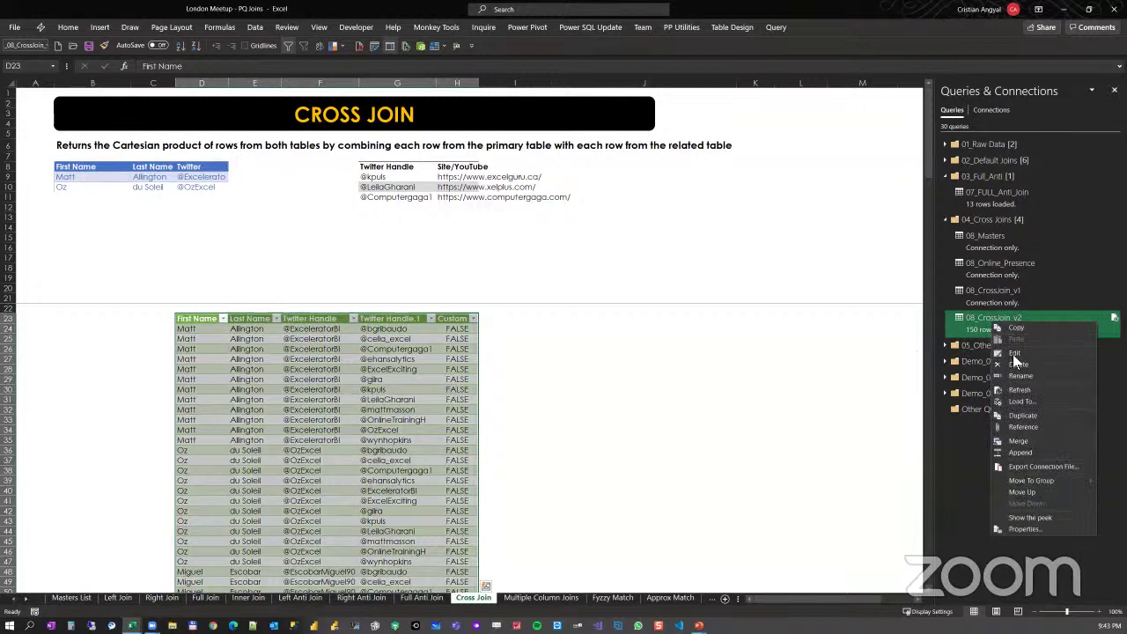
click(1014, 353)
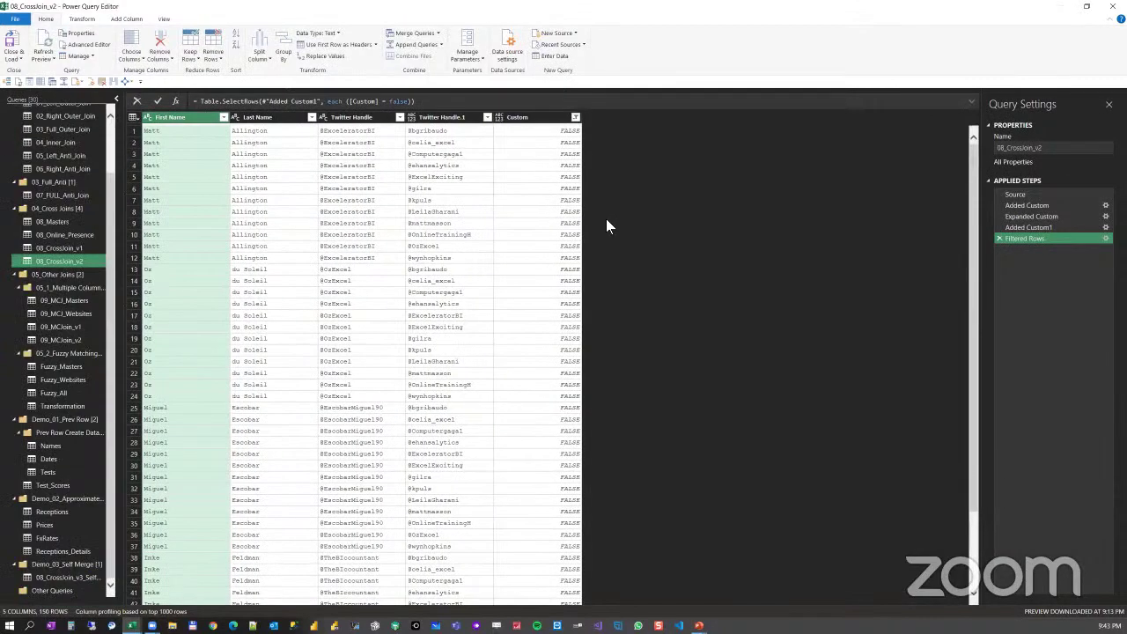
key(ctrl+shift+plus)
key(ctrl+shift+plus)
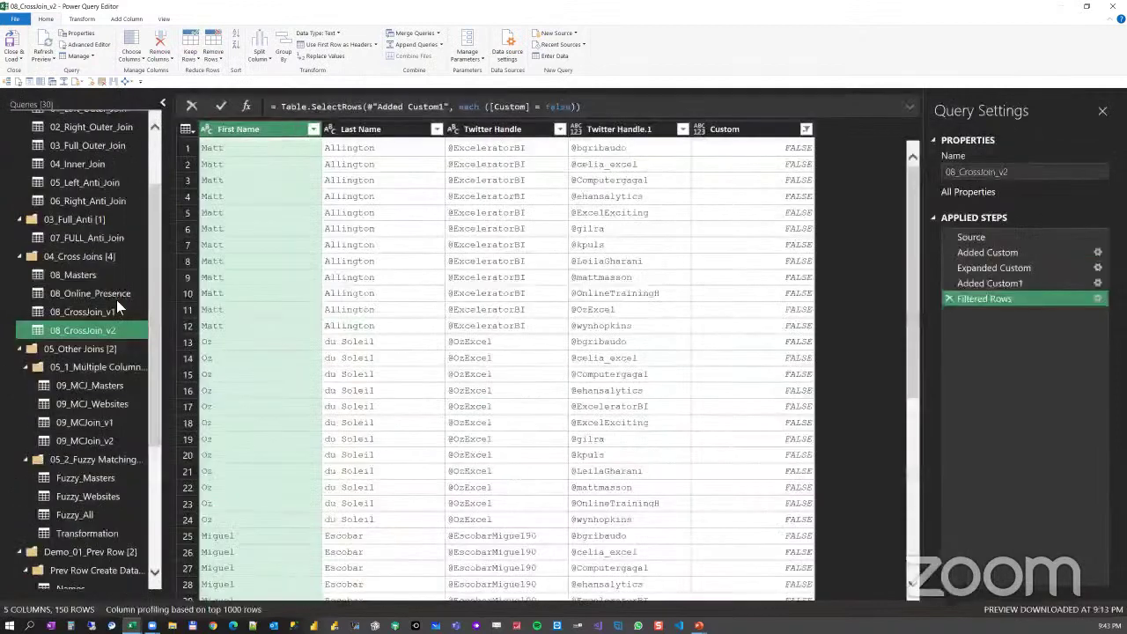
click(995, 237)
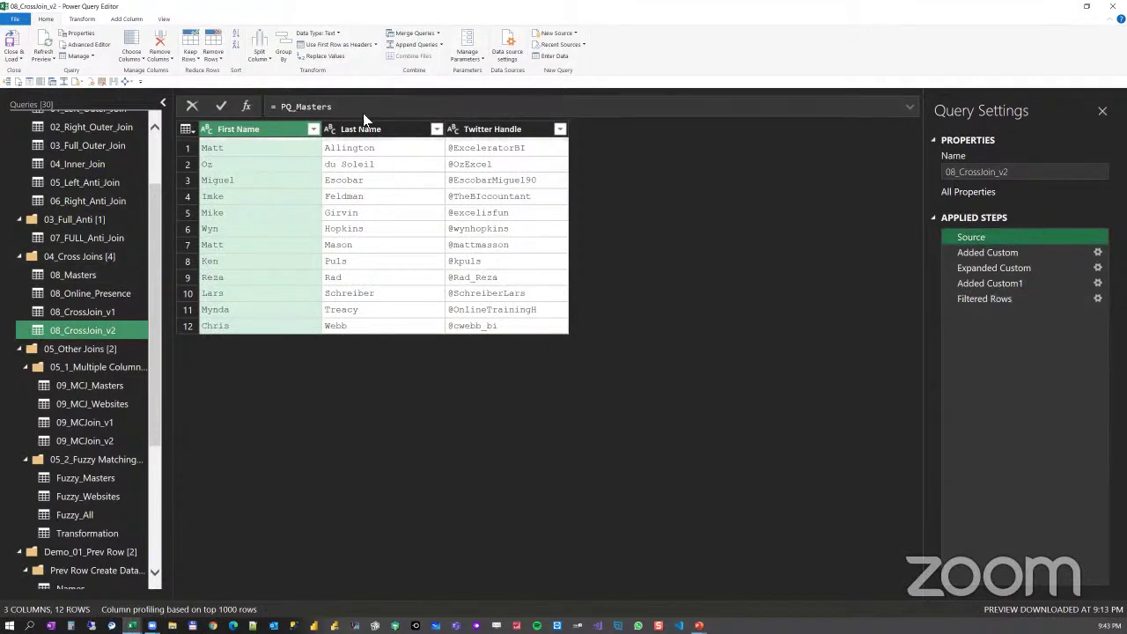
- Review the Added Custom step's formula adding Online_Presence, closing its settings unchanged
right_click(981, 250)
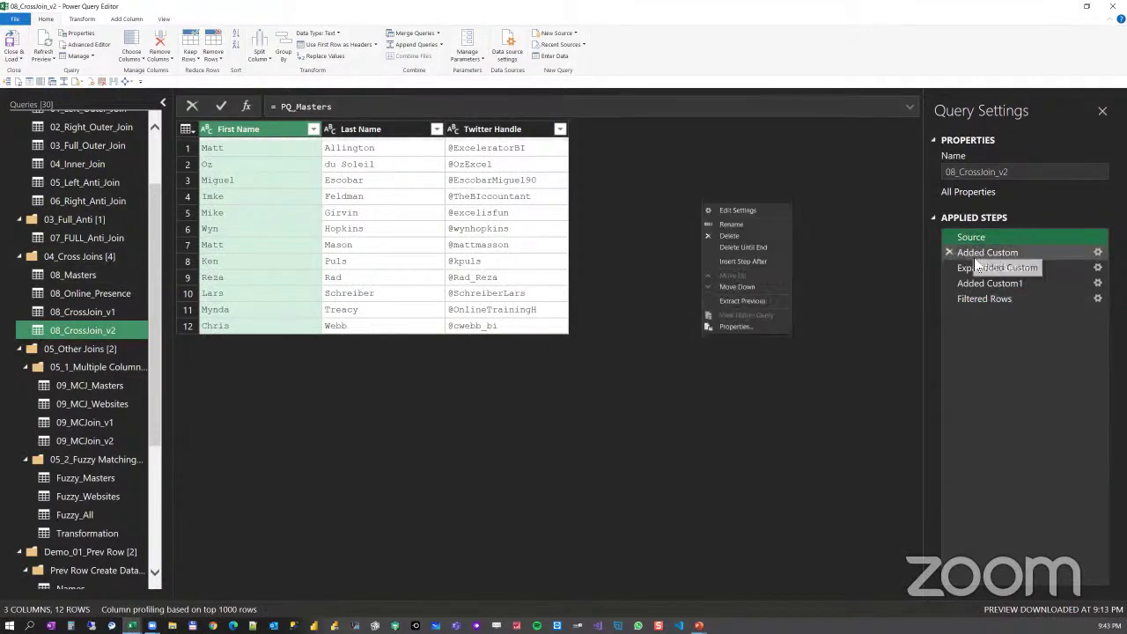
click(747, 206)
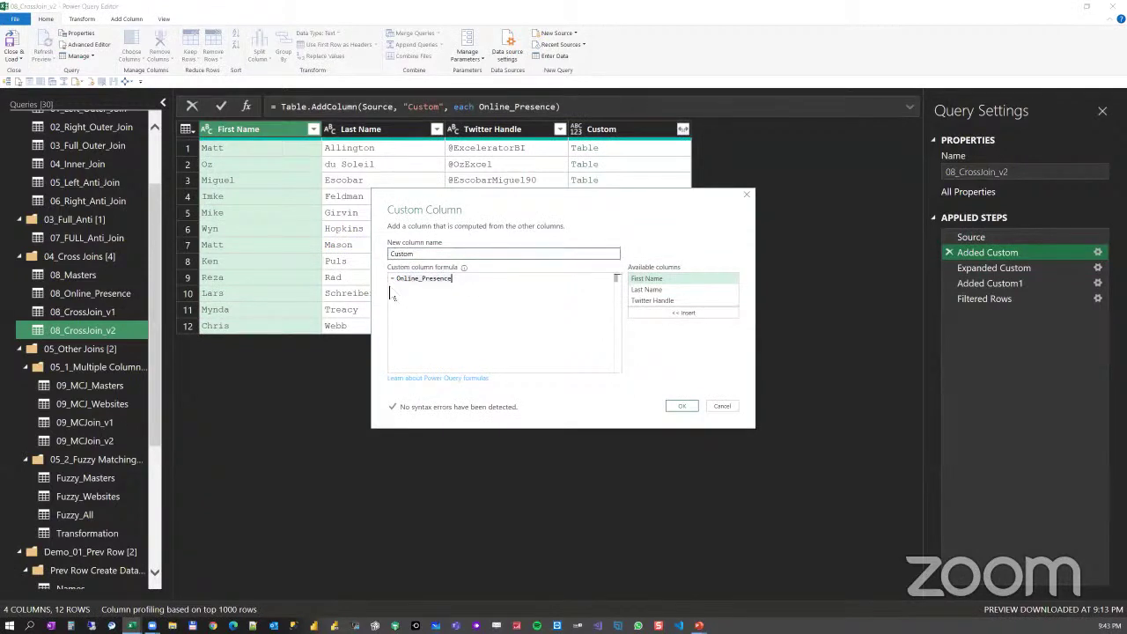
click(462, 291)
click(680, 406)
- Preview the nested Online_Presence tables for rows 1–3 in an enlarged preview pane
click(616, 149)
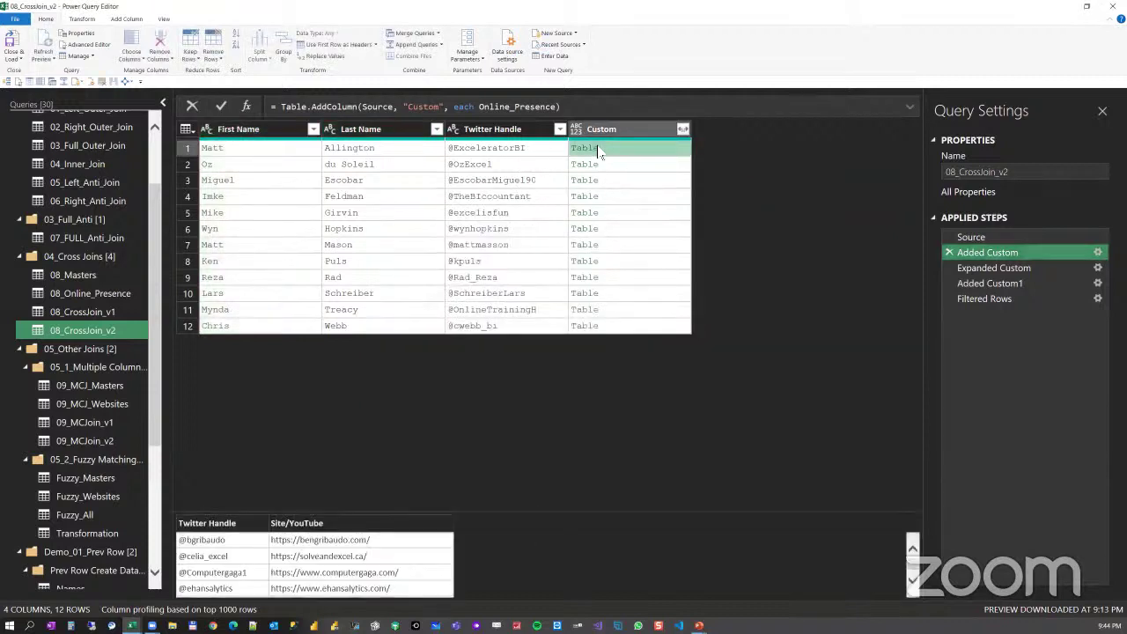
drag(379, 514, 382, 355)
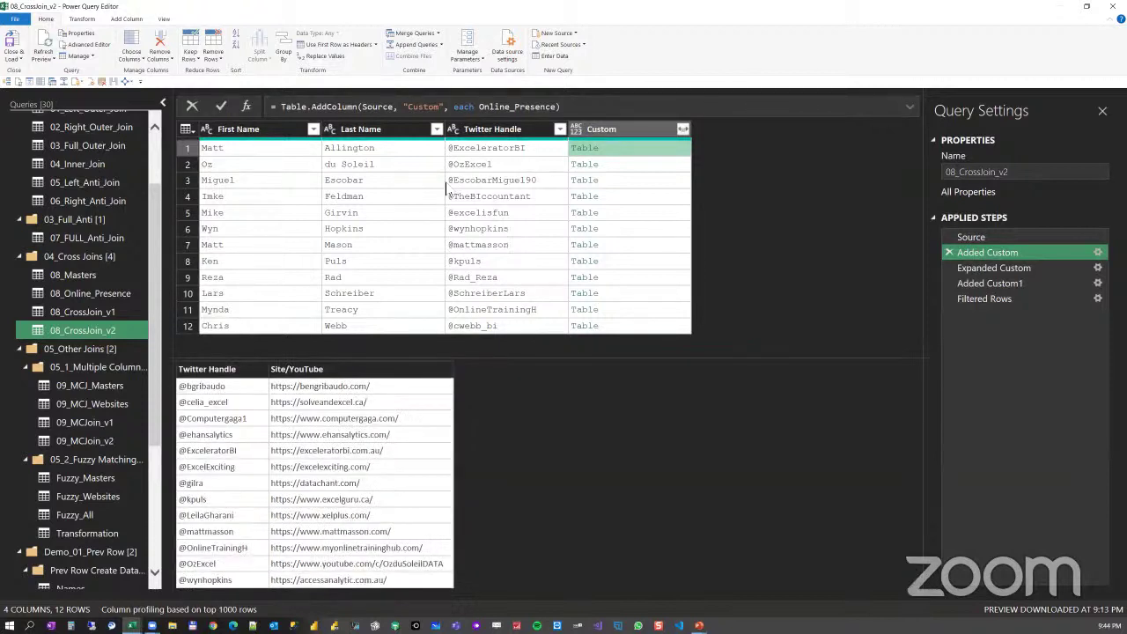
click(652, 165)
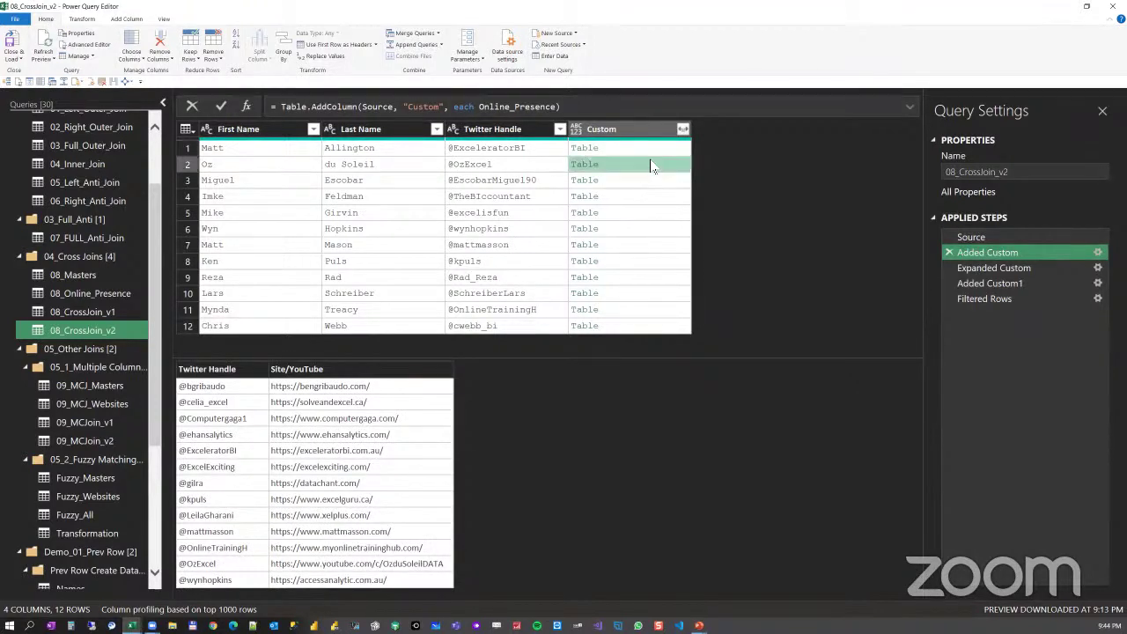
click(619, 182)
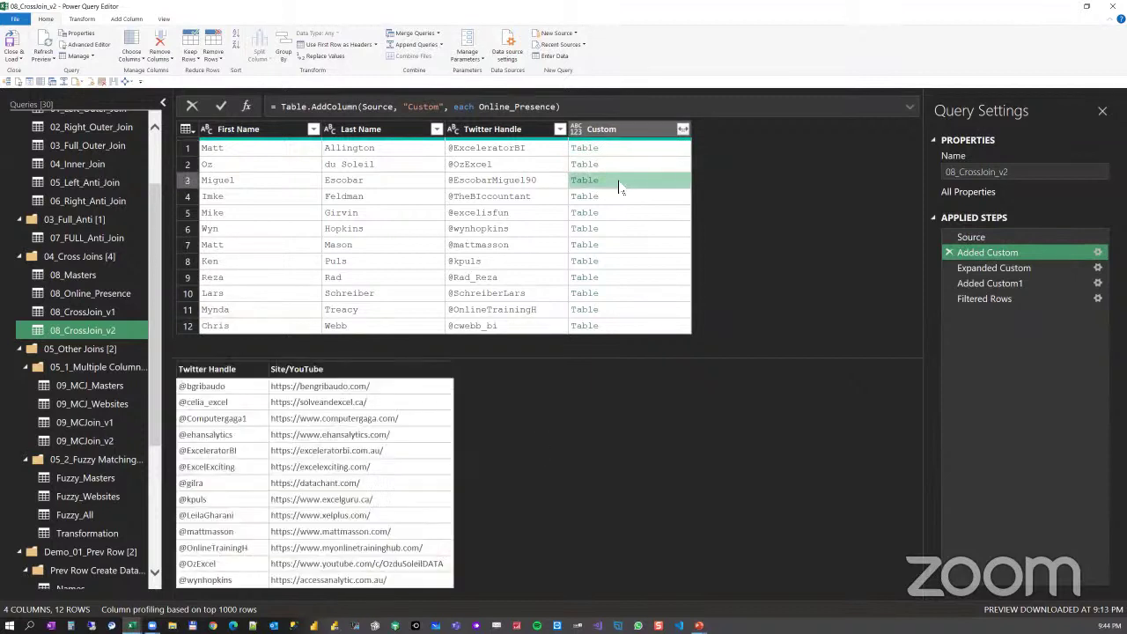
- Step through Expanded Custom, the Added Custom1 TRUE/FALSE handle match, and the FALSE-only Filtered Rows
click(1002, 266)
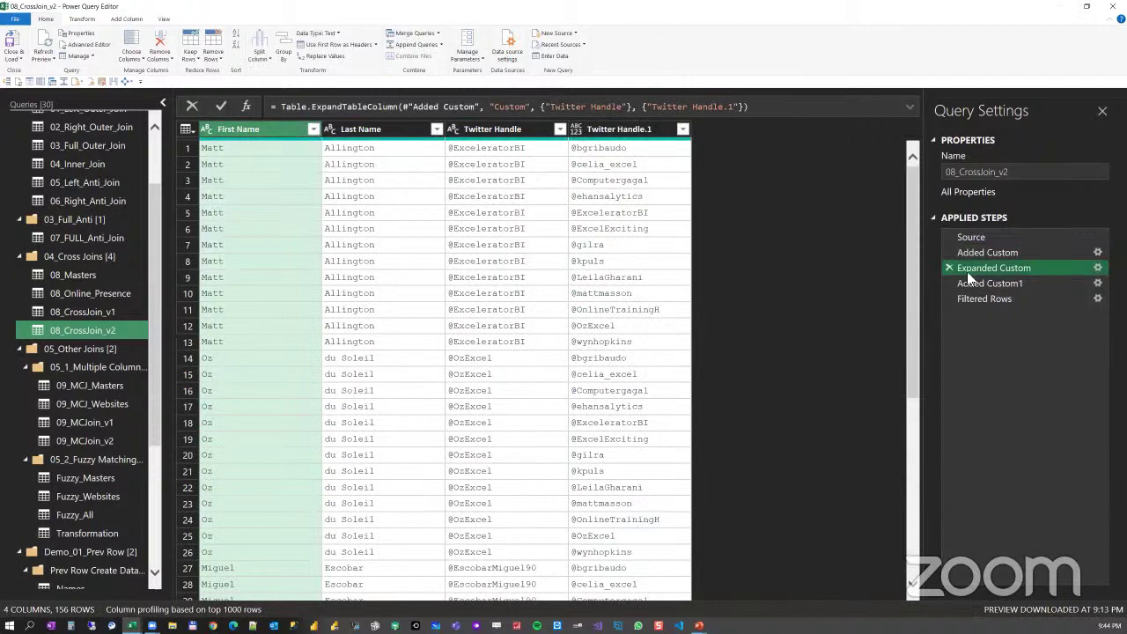
click(993, 283)
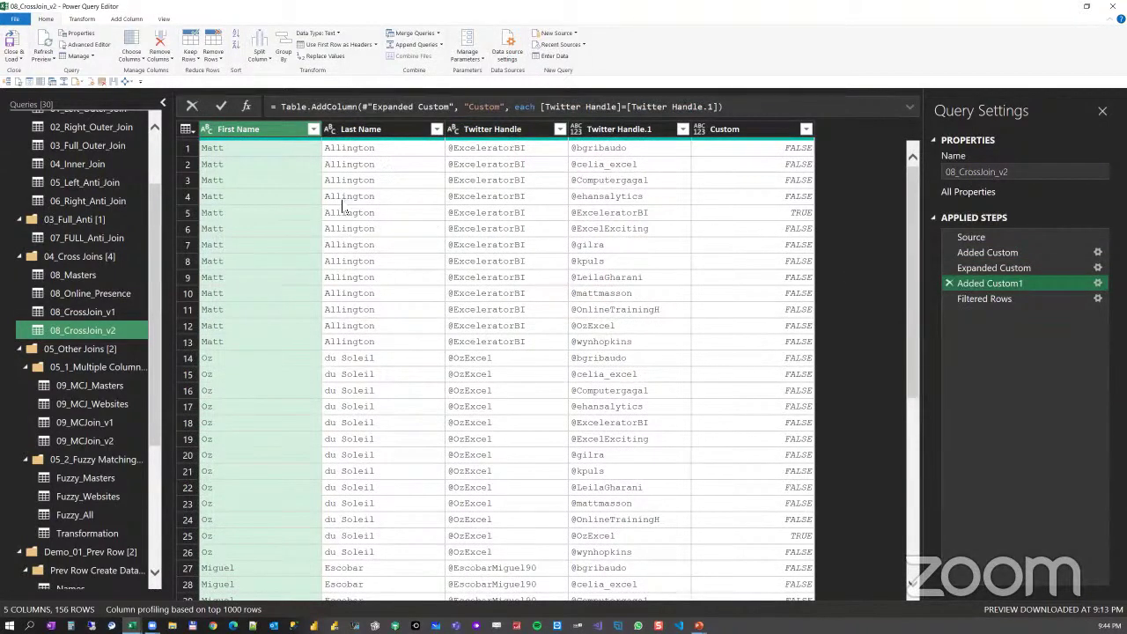
click(518, 184)
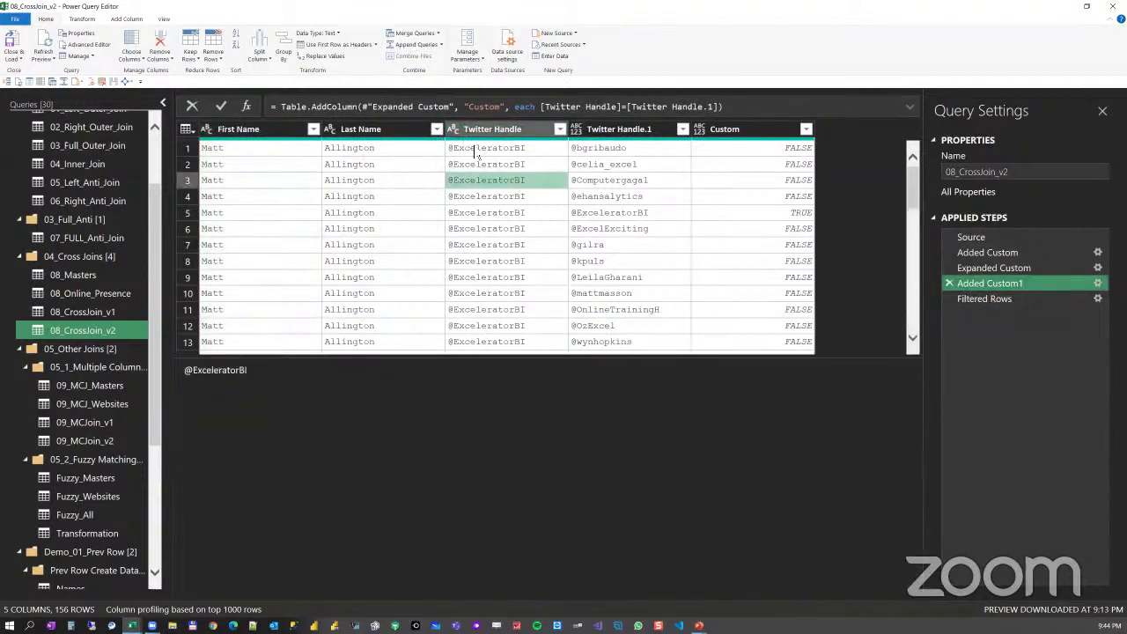
click(613, 217)
click(730, 219)
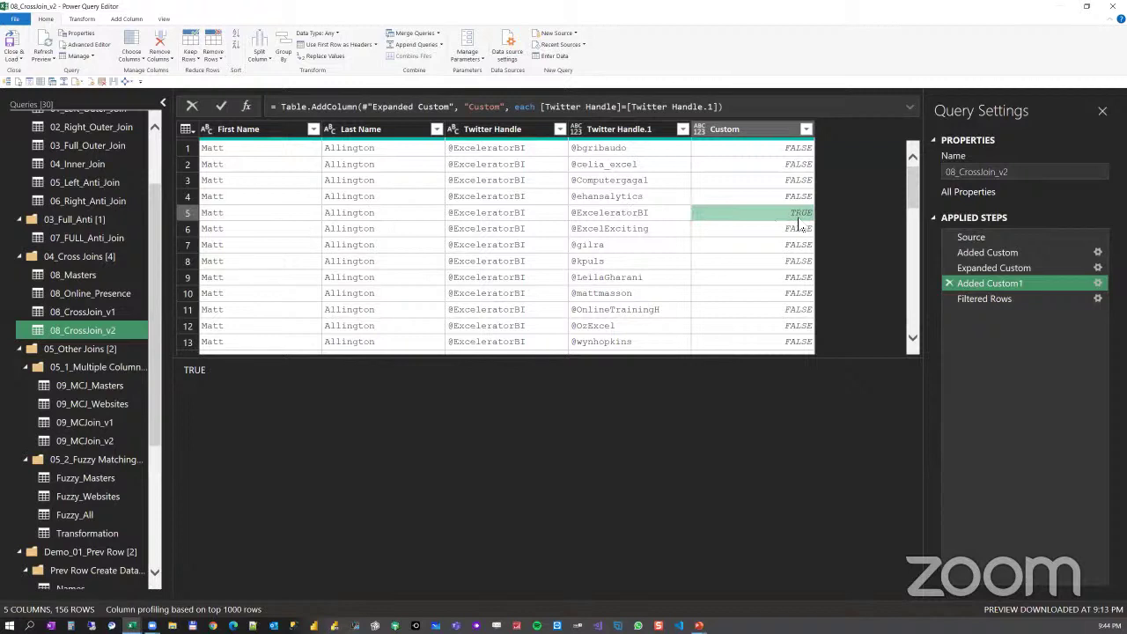
click(1019, 301)
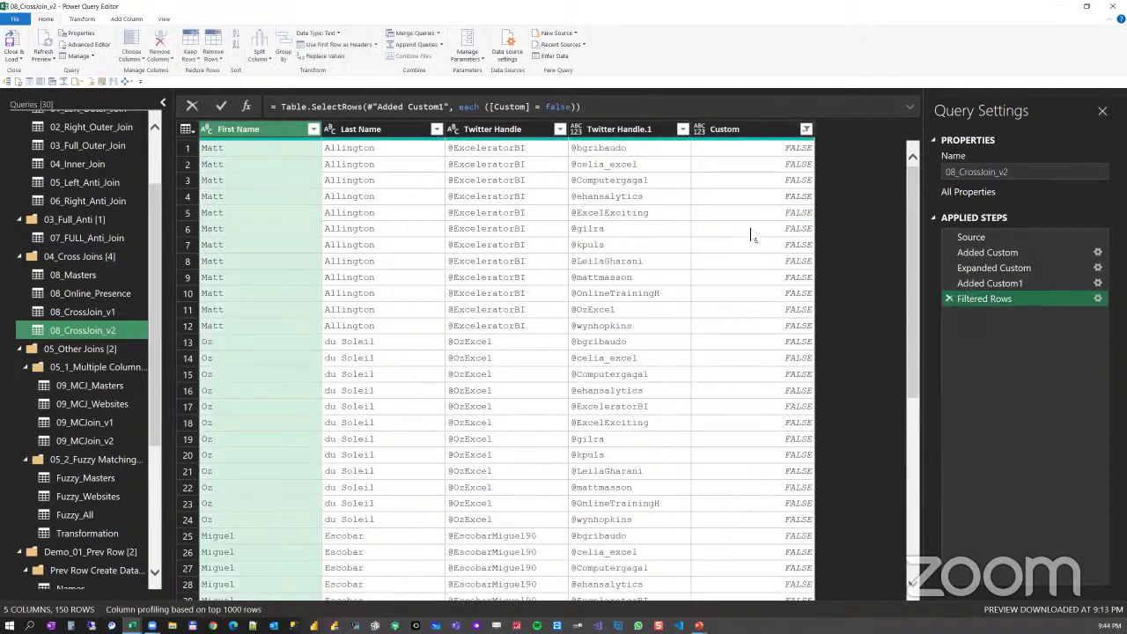
click(737, 129)
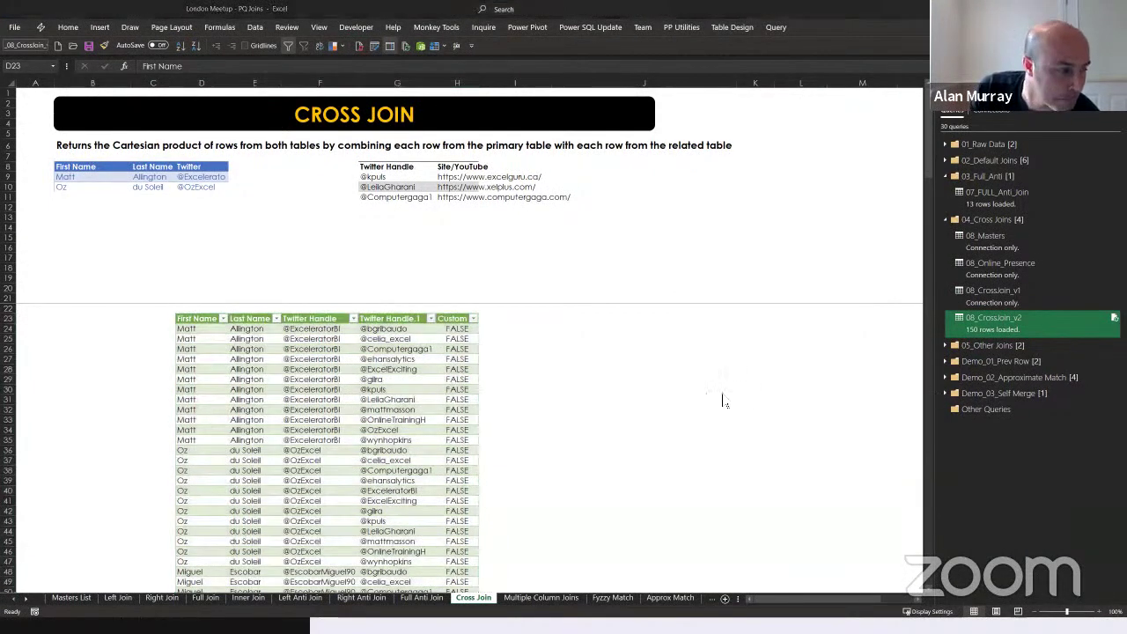
- Collapse the 03_Full_Anti and 04_Cross Joins groups and go to the Multiple Column Joins sheet
click(945, 178)
click(945, 191)
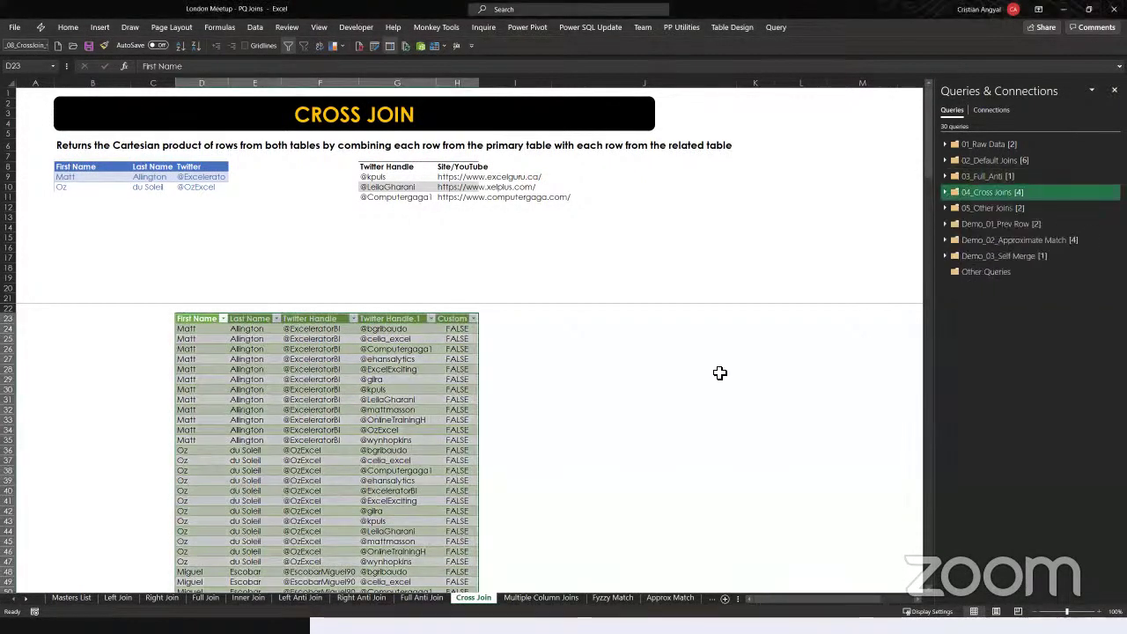
click(519, 598)
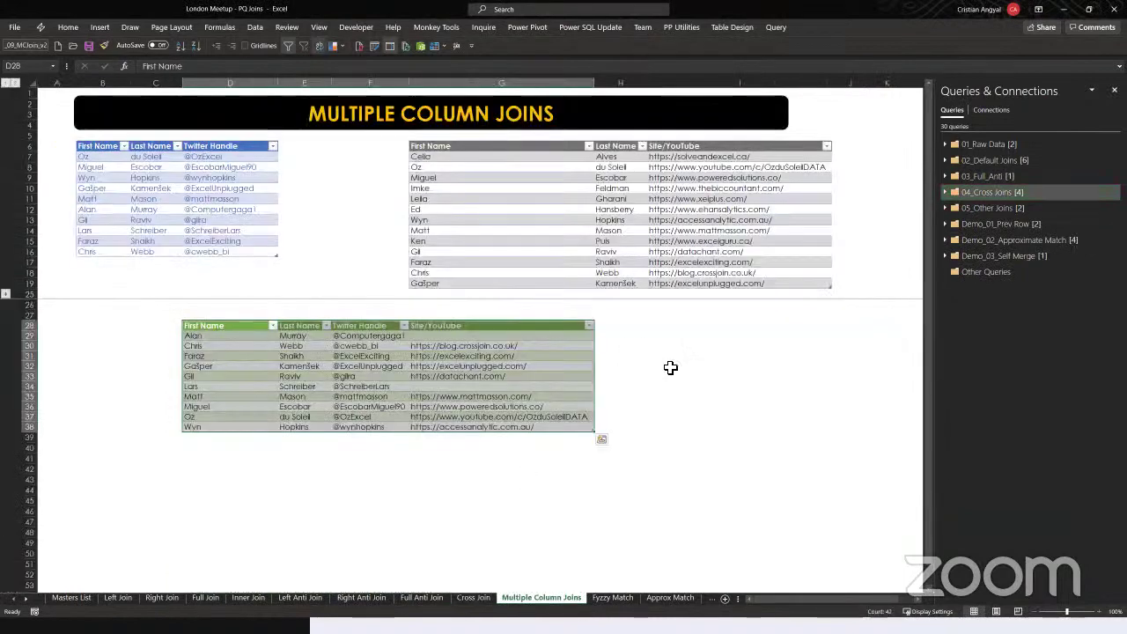
click(700, 361)
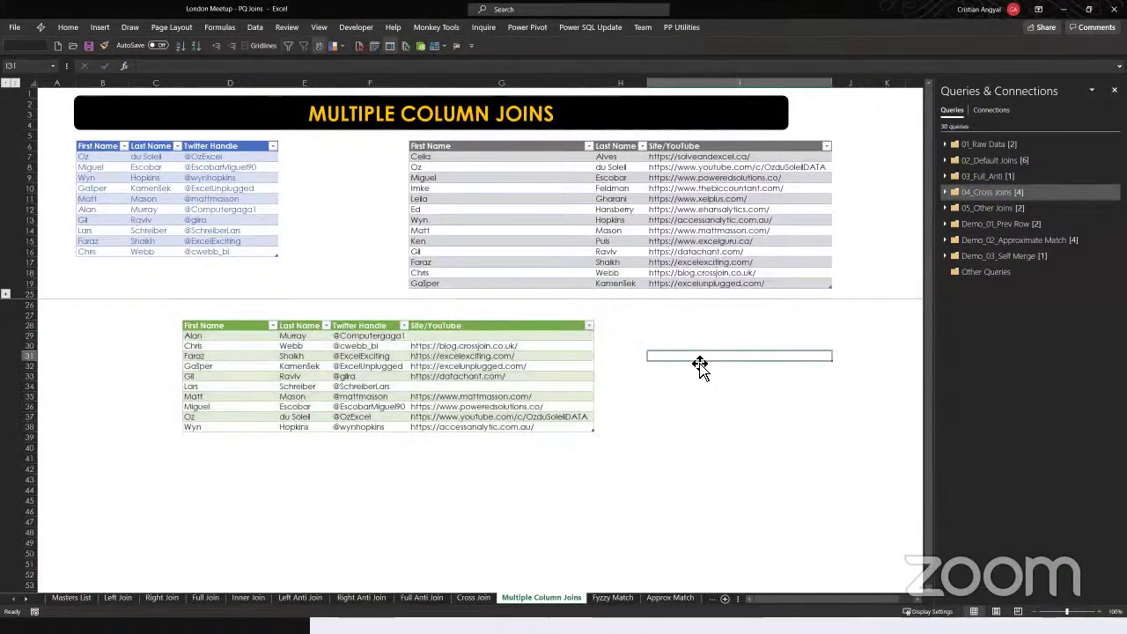
- Look over the masters, websites and merged results tables on the sheet
click(248, 221)
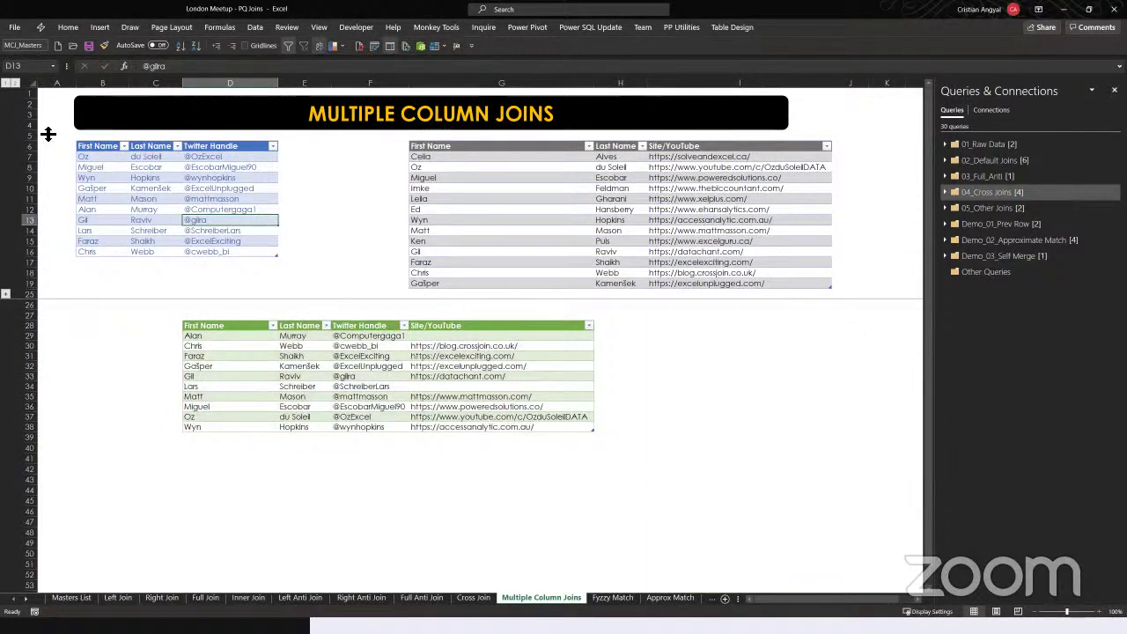
click(133, 198)
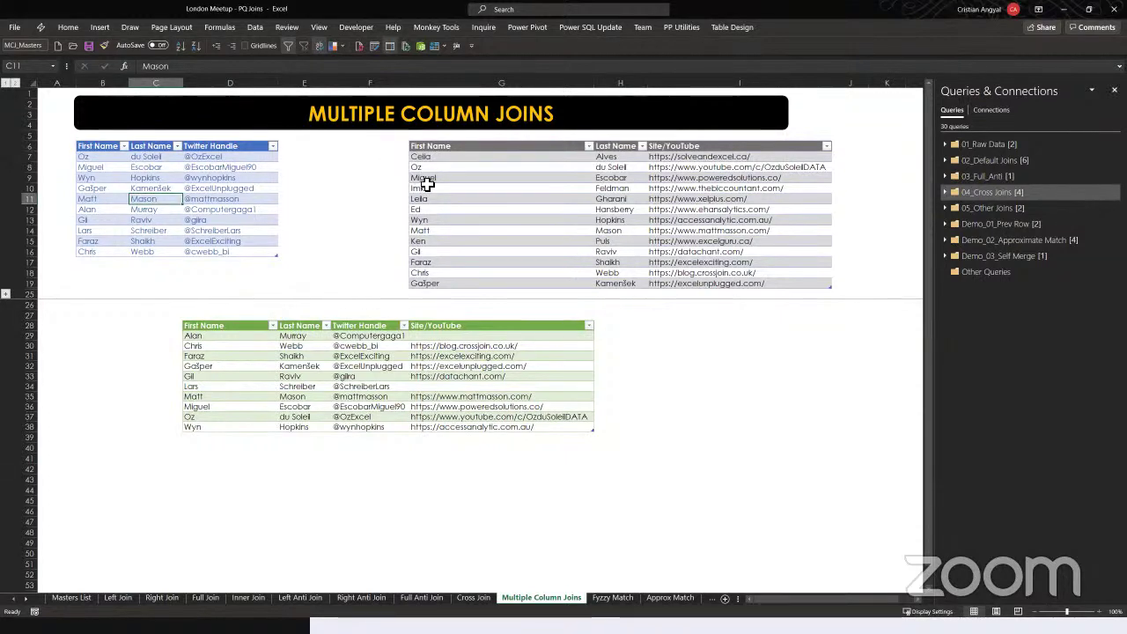
click(691, 188)
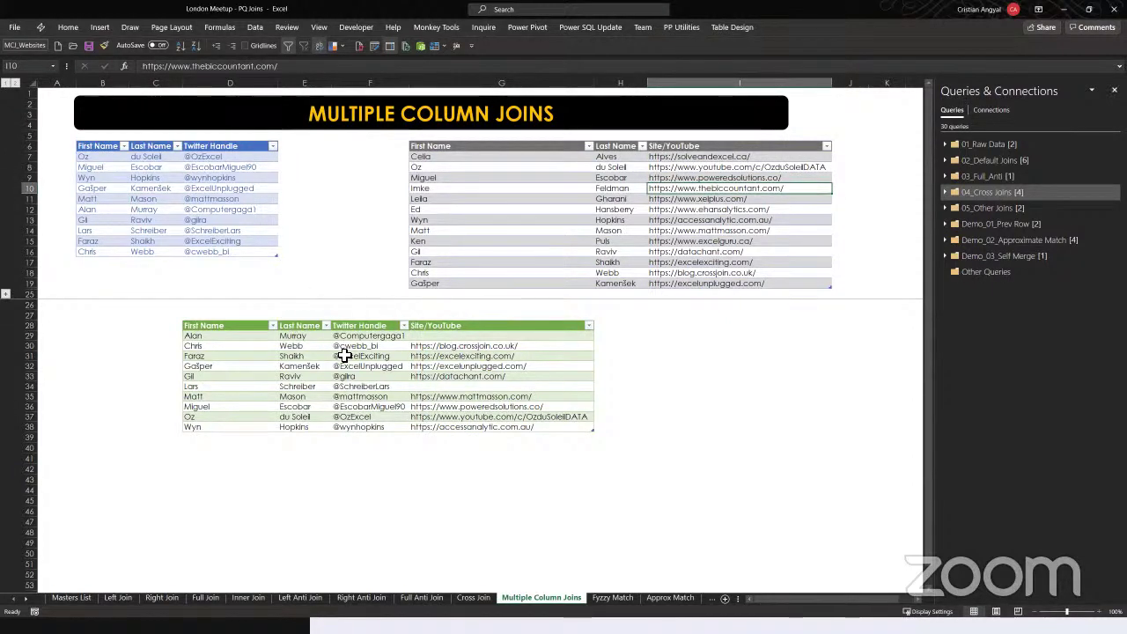
click(453, 367)
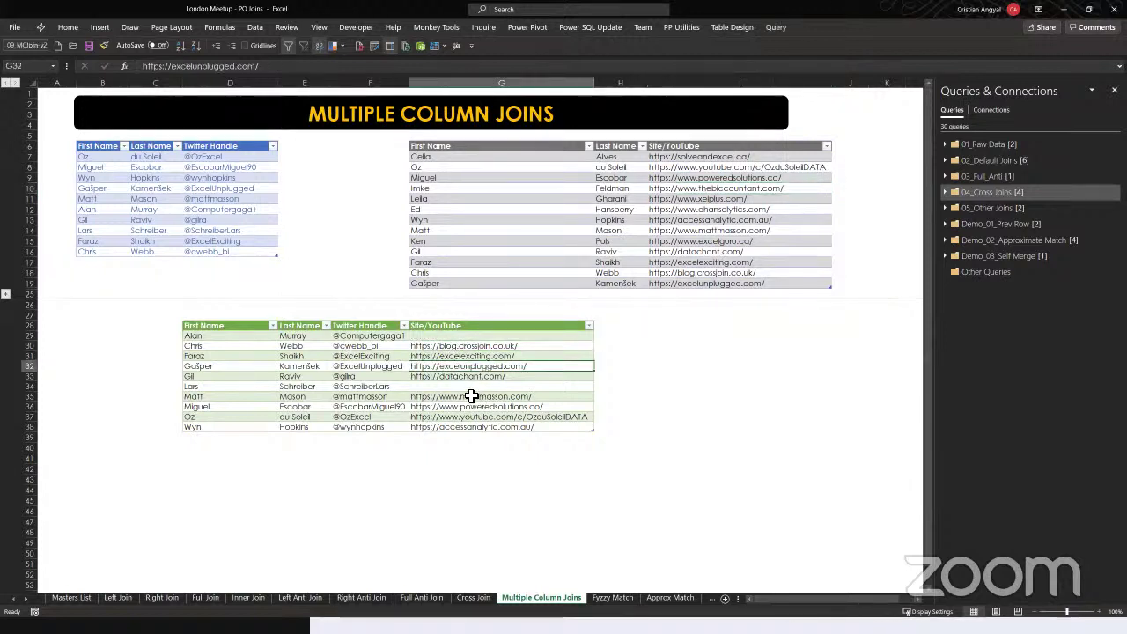
- Expand 05_Other Joins > 05_1_Multiple Column Joins and select the 09_MCJ_Masters query
click(944, 208)
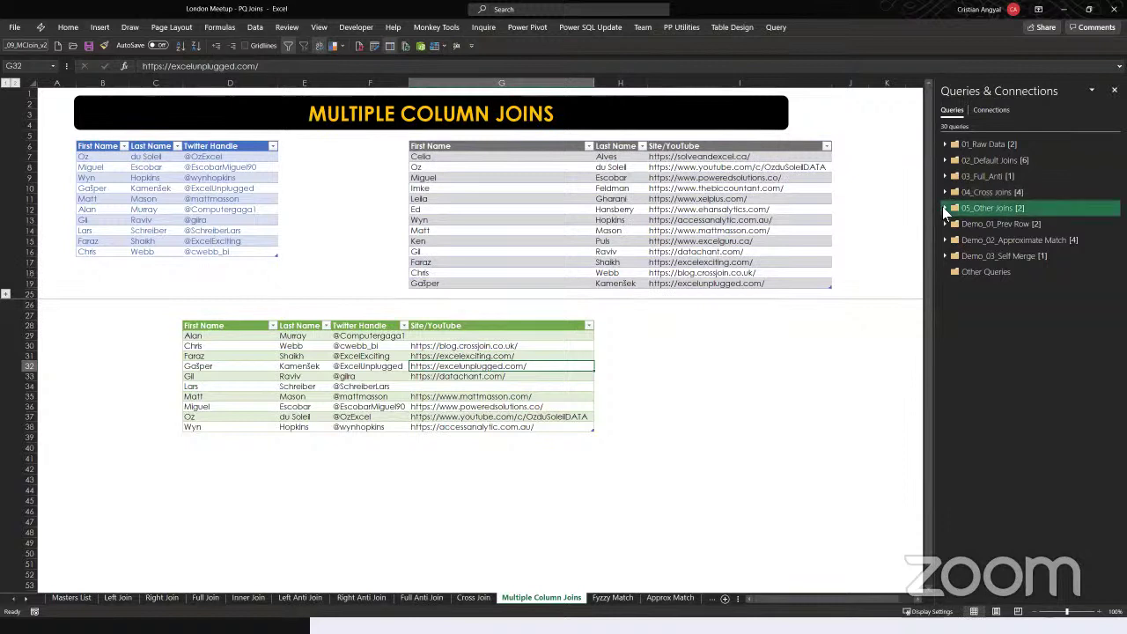
click(943, 208)
click(950, 223)
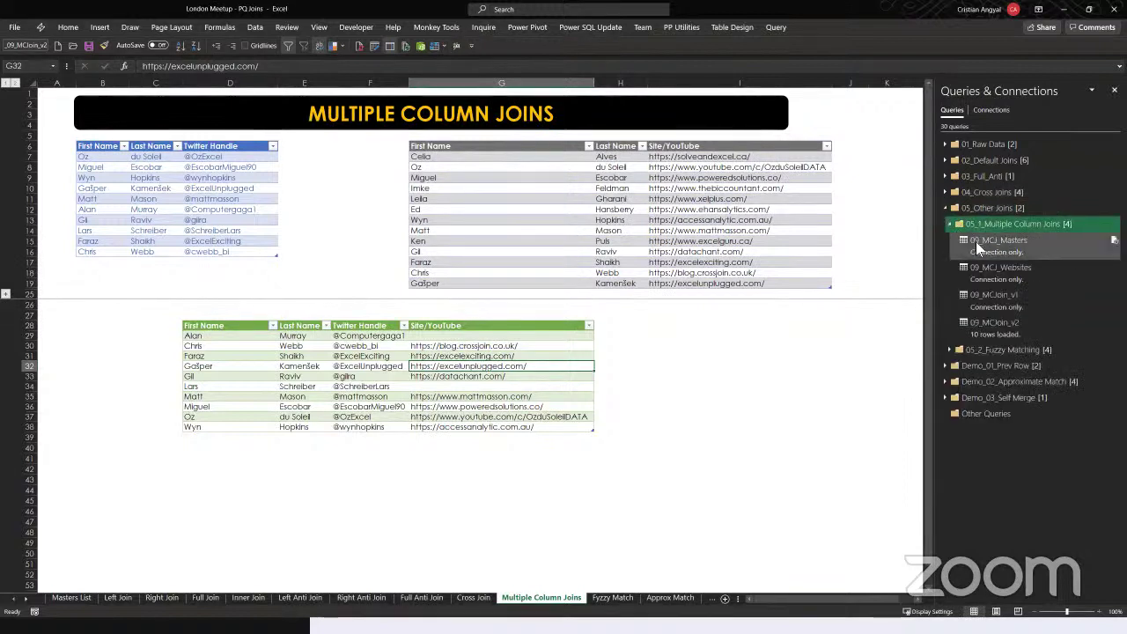
right_click(211, 201)
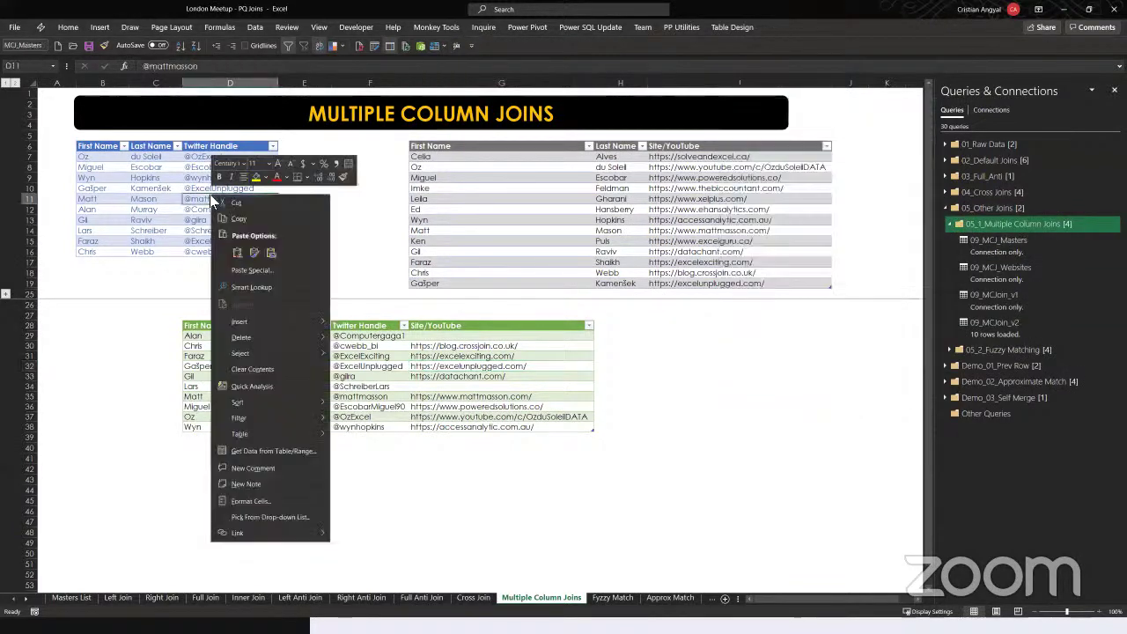
click(252, 27)
click(252, 26)
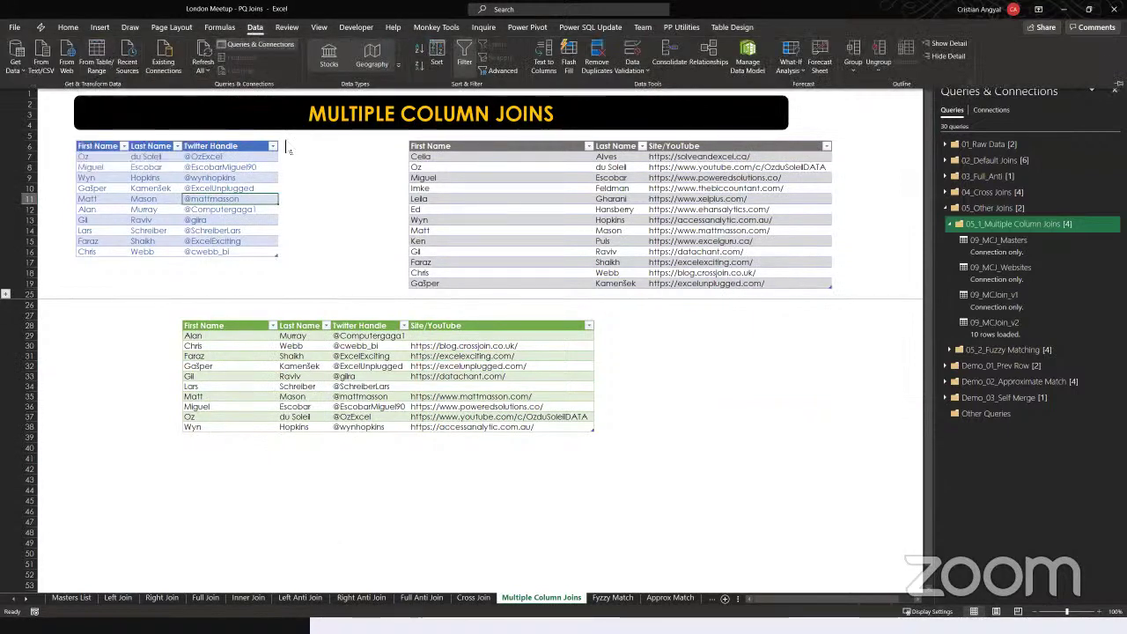
click(990, 243)
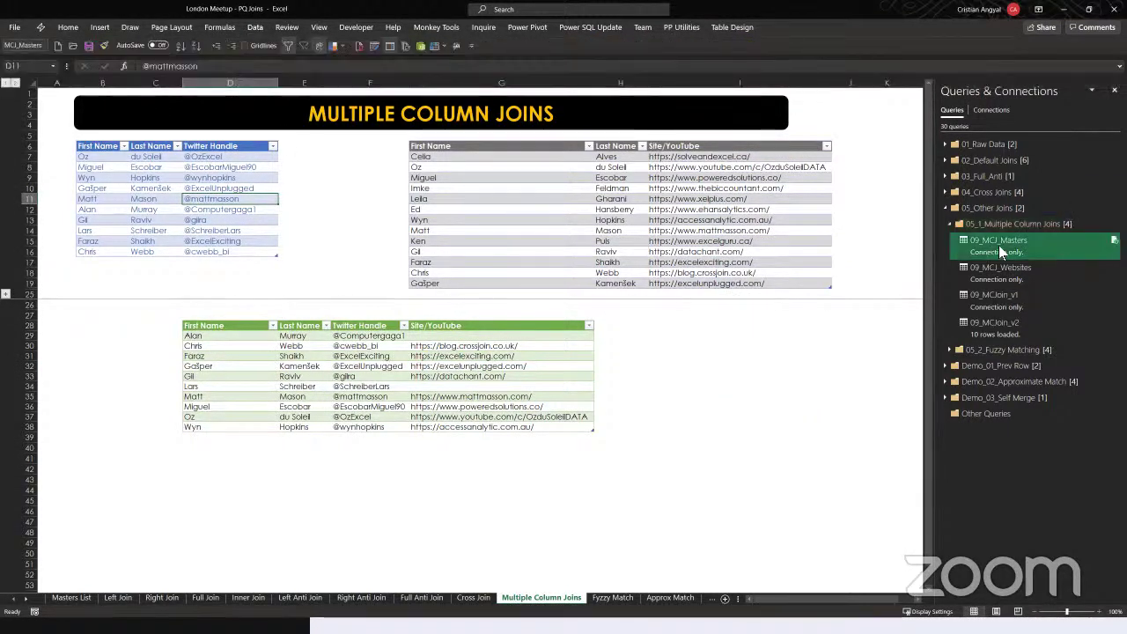
- Confirm the table names MCJ_Masters and MCJ_Websites, then bring up 09_MCJ_Masters' query options
click(155, 211)
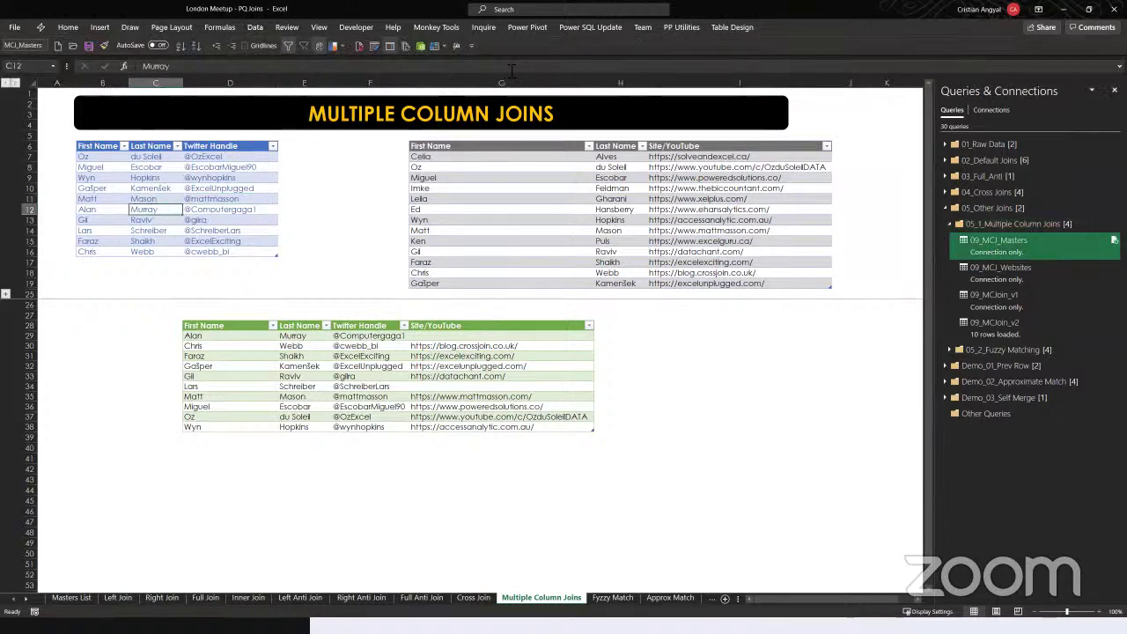
click(732, 26)
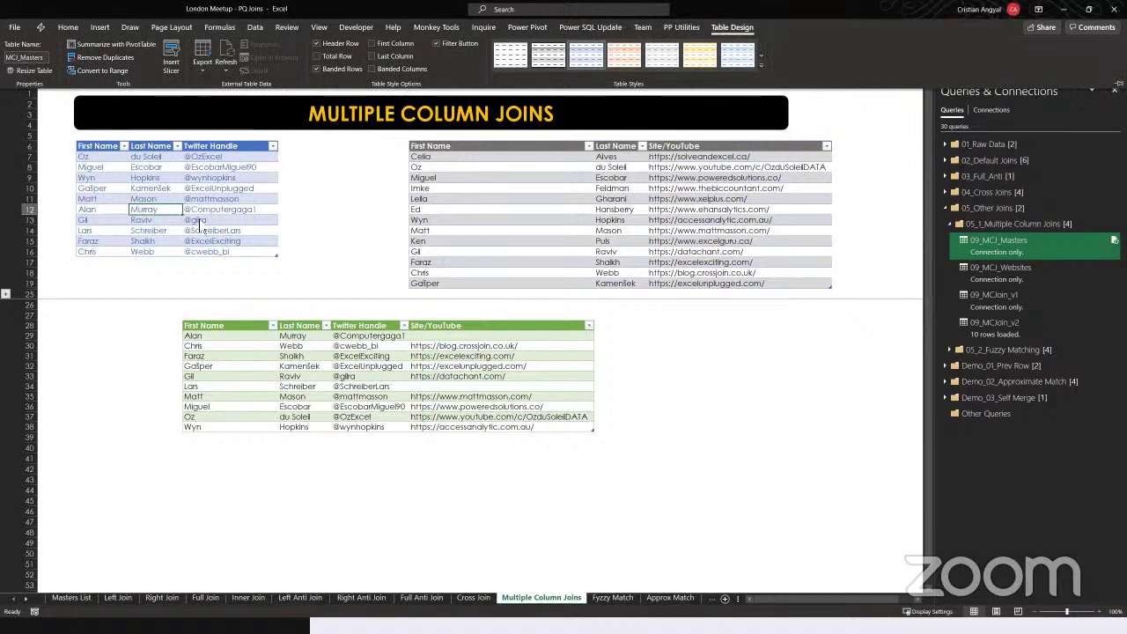
click(181, 194)
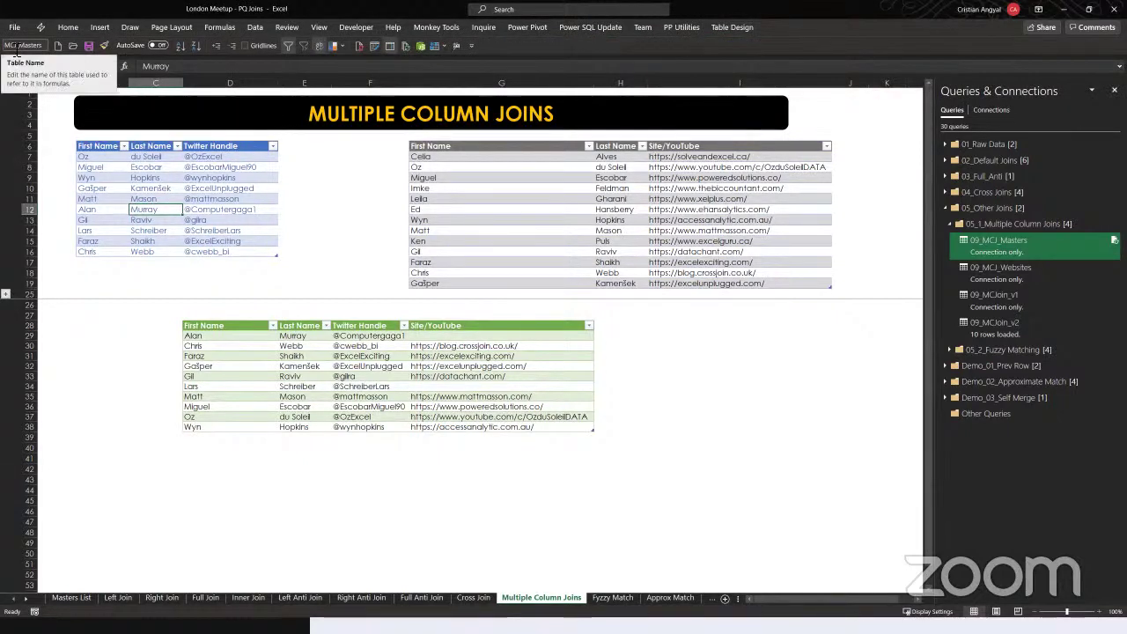
click(485, 200)
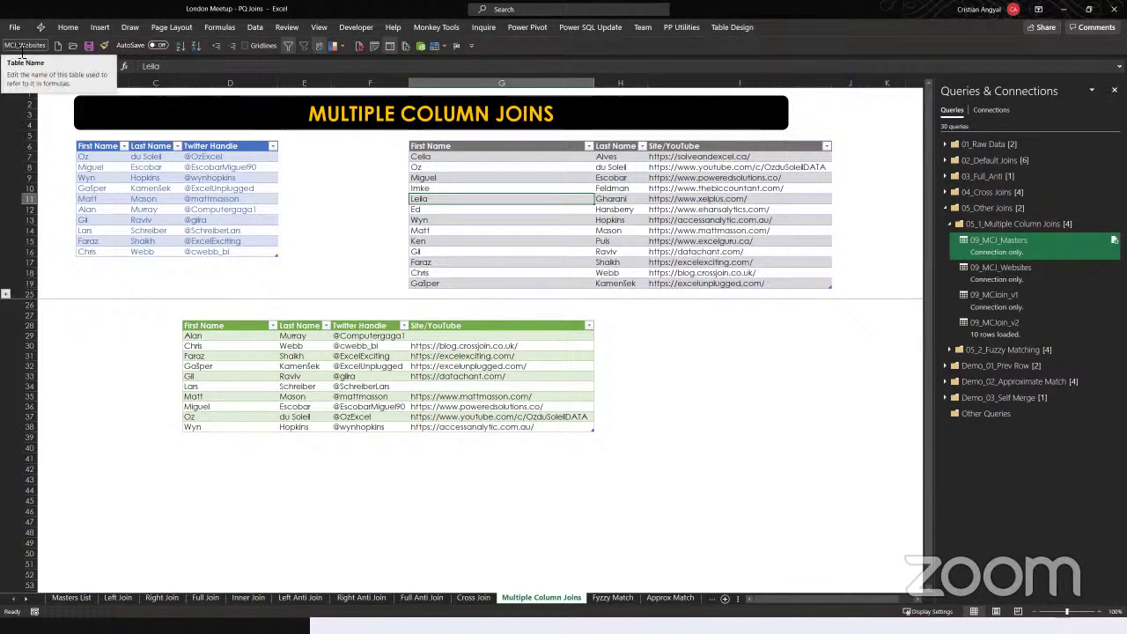
click(519, 212)
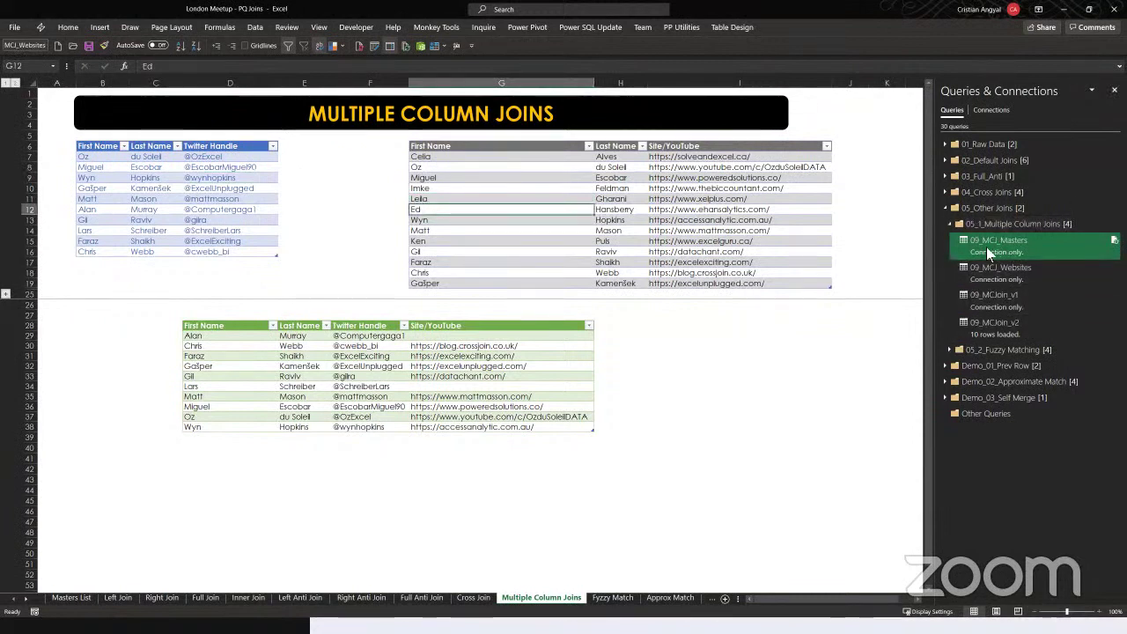
mouse_move(987, 251)
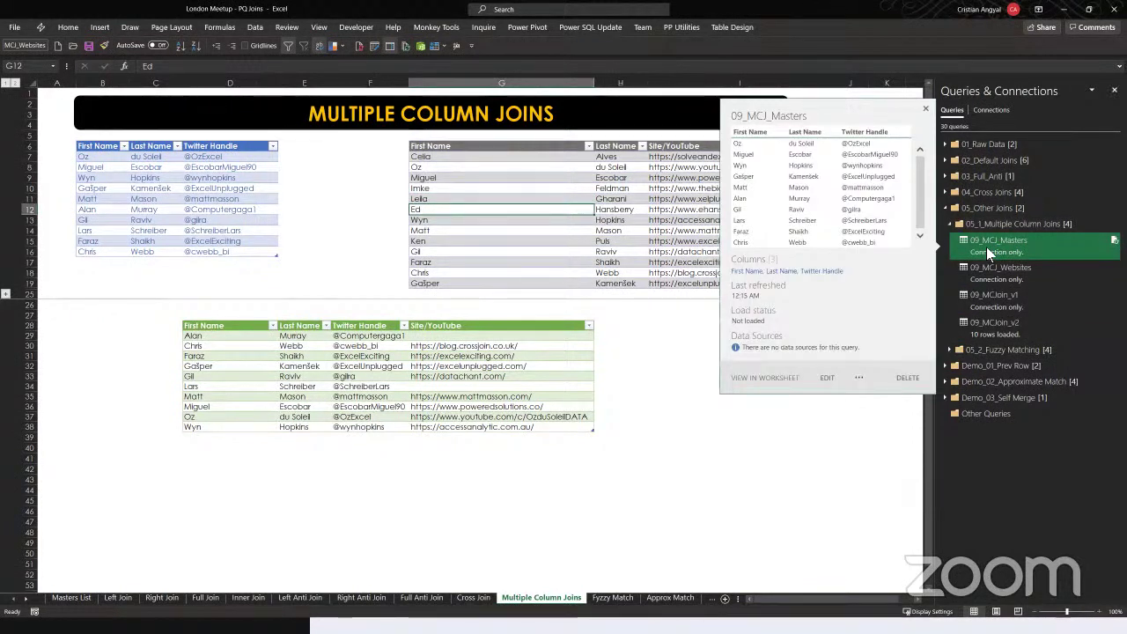
right_click(987, 251)
- Edit 09_MCJ_Masters in Power Query, enlarging the view and noting the MCJ_Masters source table
click(1025, 277)
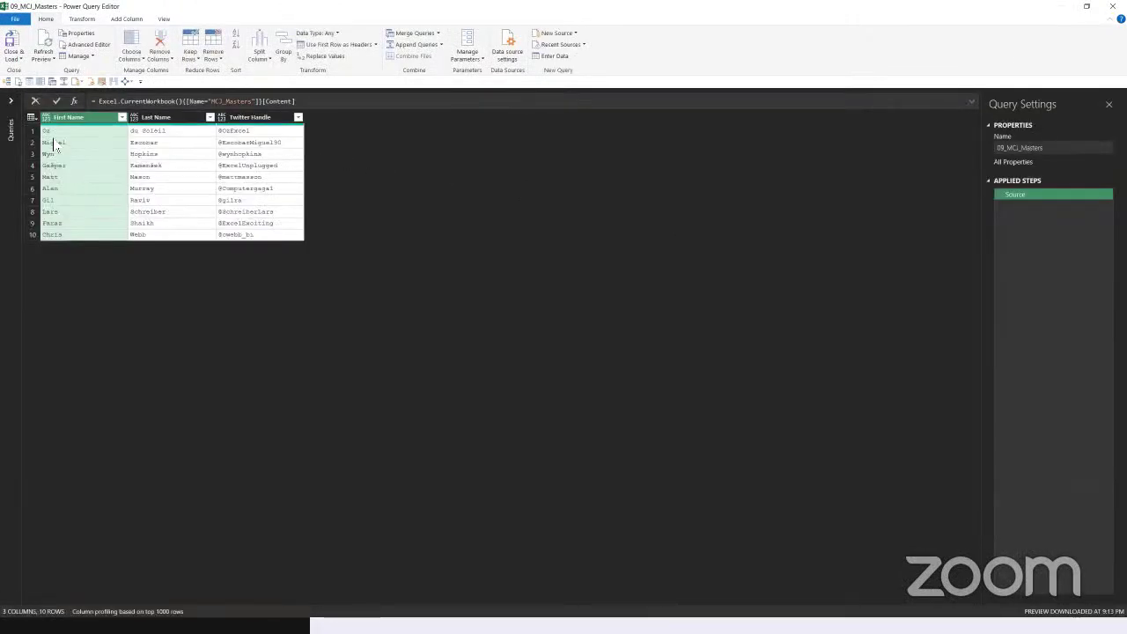
click(8, 103)
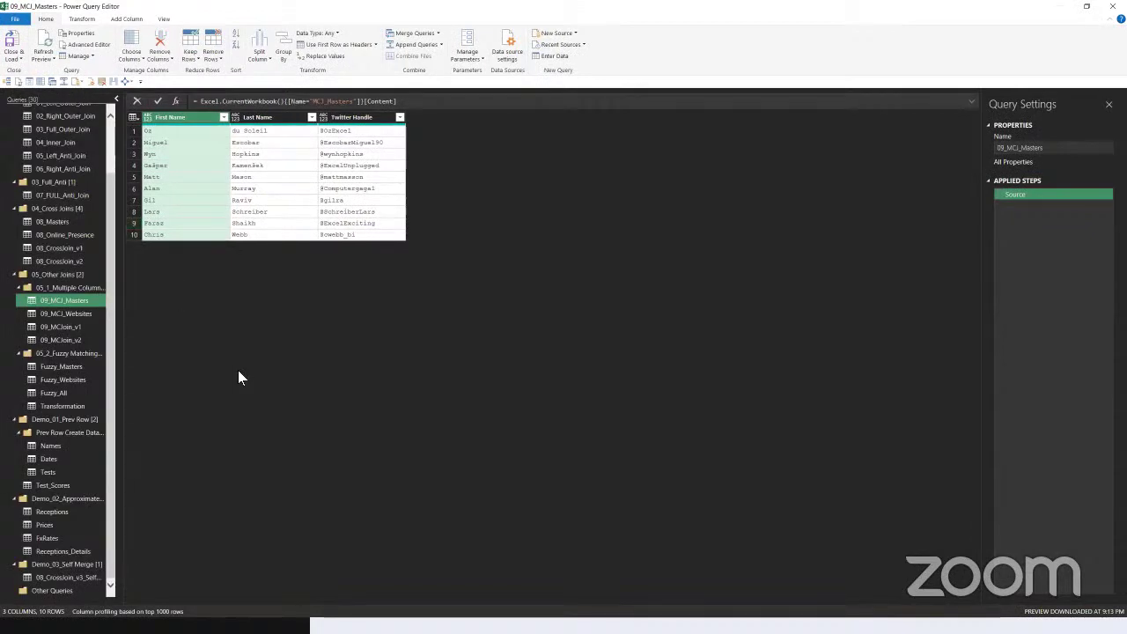
key(ctrl+shift+equal)
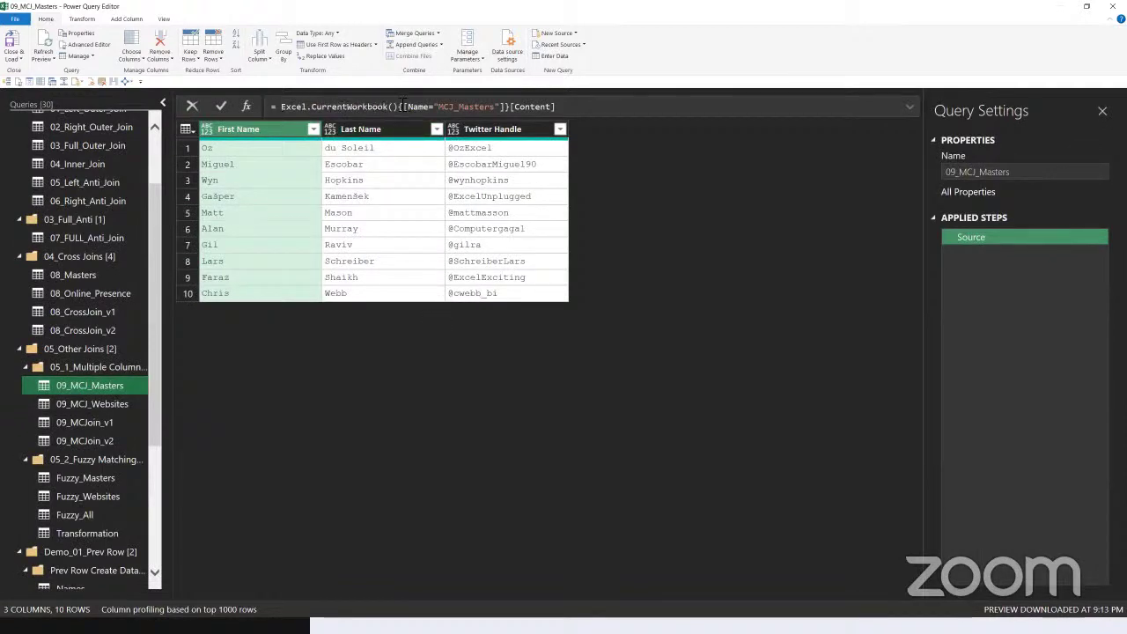
drag(438, 106, 494, 106)
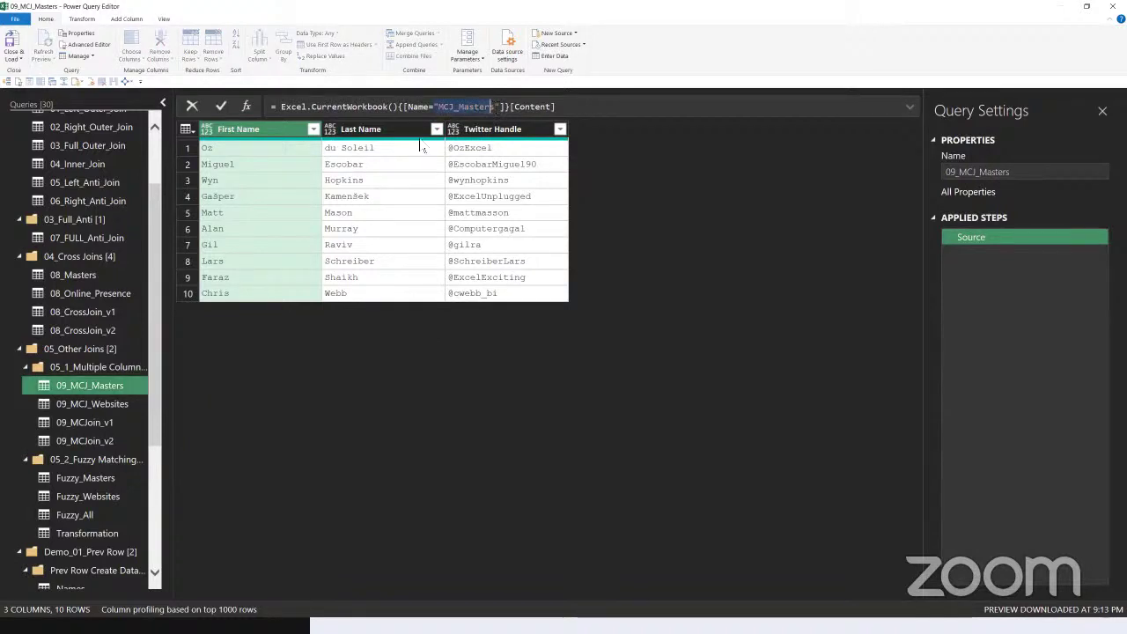
- View 09_MCJ_Websites, then 09_MCJoin_v1's Source step referencing 09_MCJ_Masters
click(114, 398)
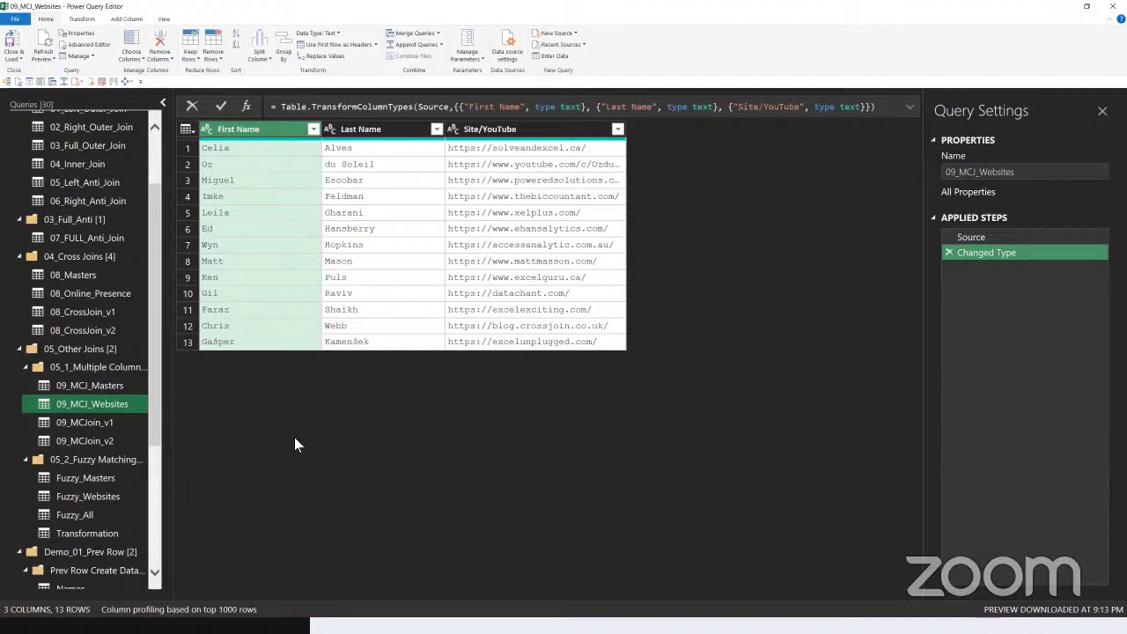
click(93, 419)
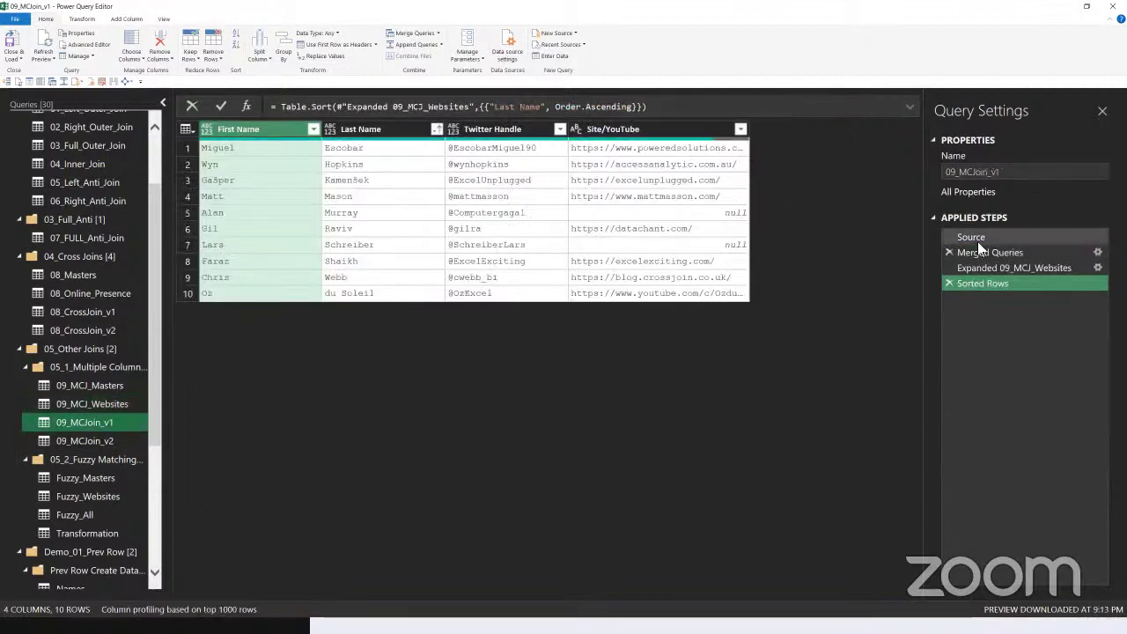
click(977, 239)
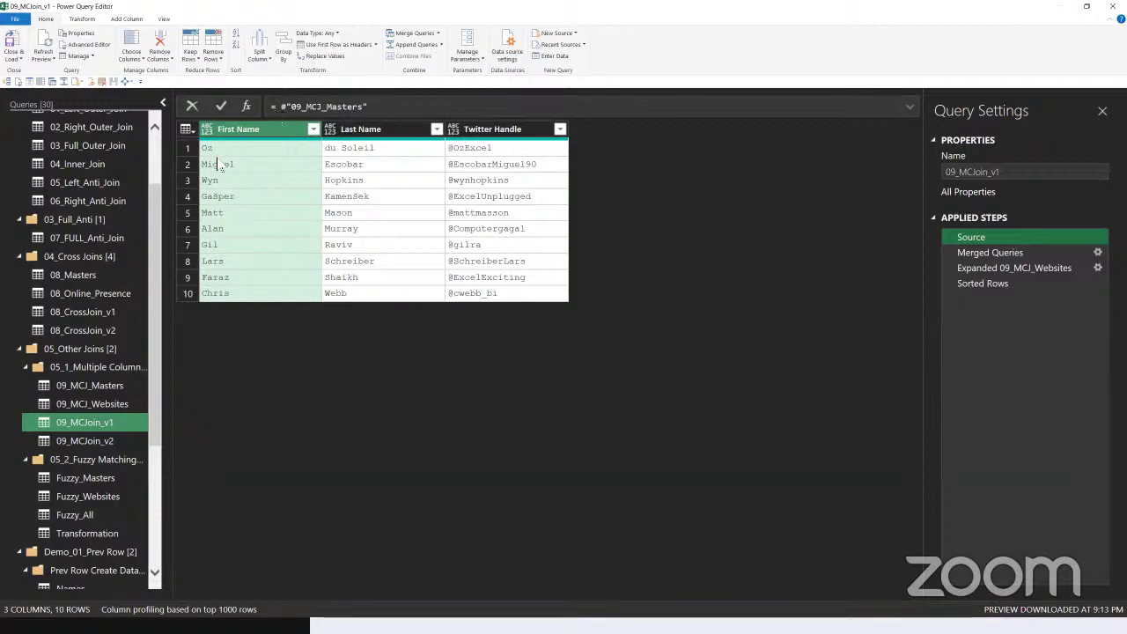
click(286, 106)
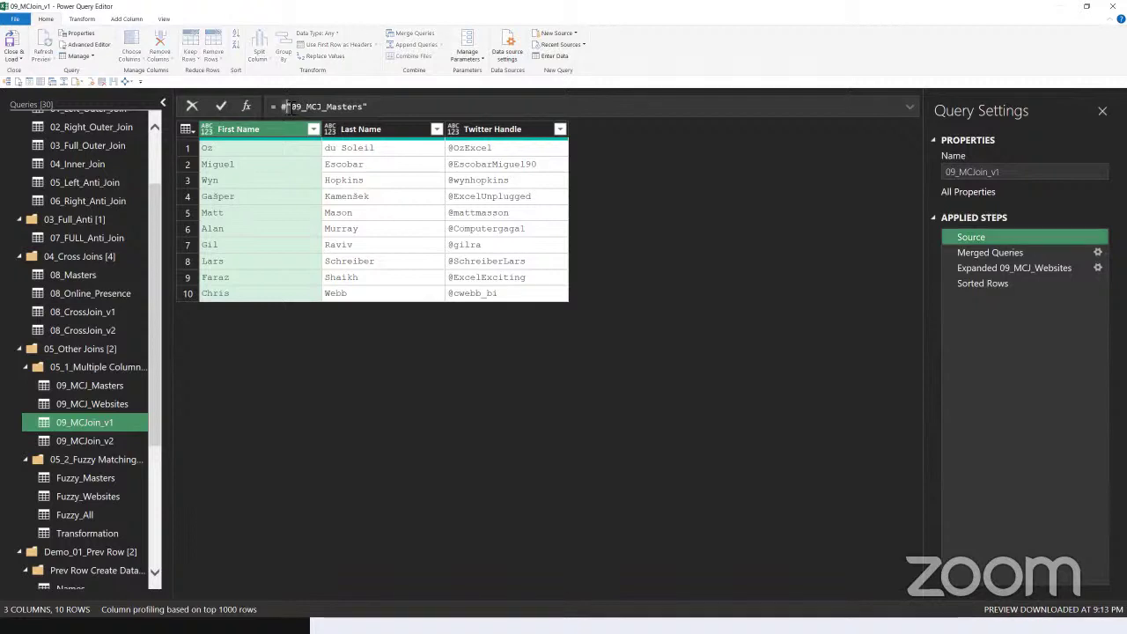
- Confirm 01_Left_Outer_Join's Source references PQ_Masters, then show the 09_MCJ_Websites query
click(86, 238)
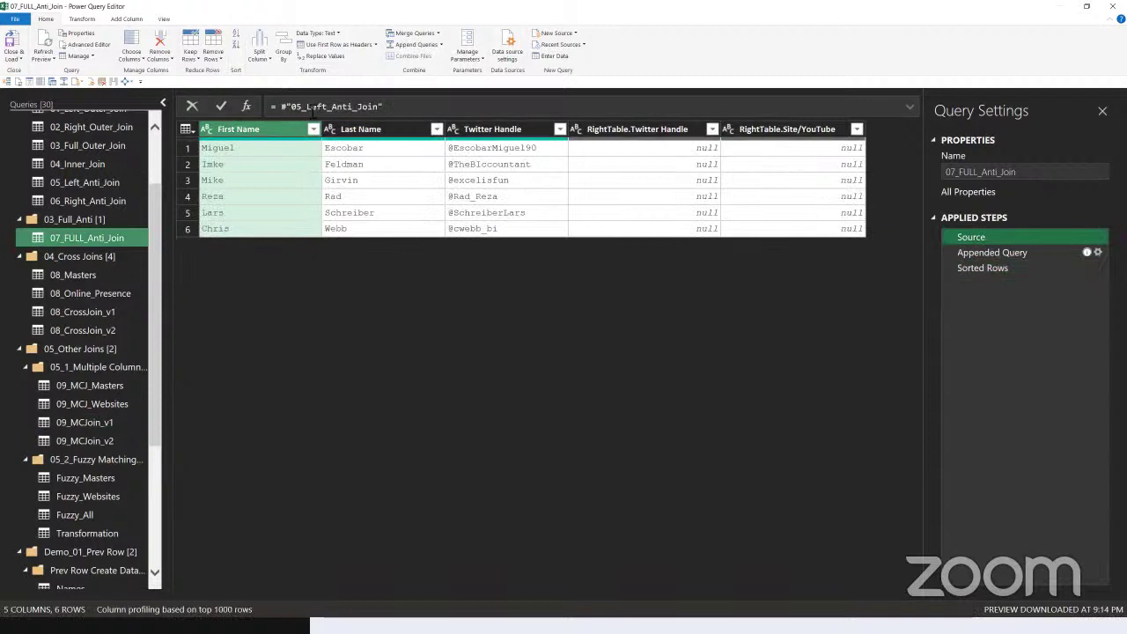
scroll(90, 190, up, 2)
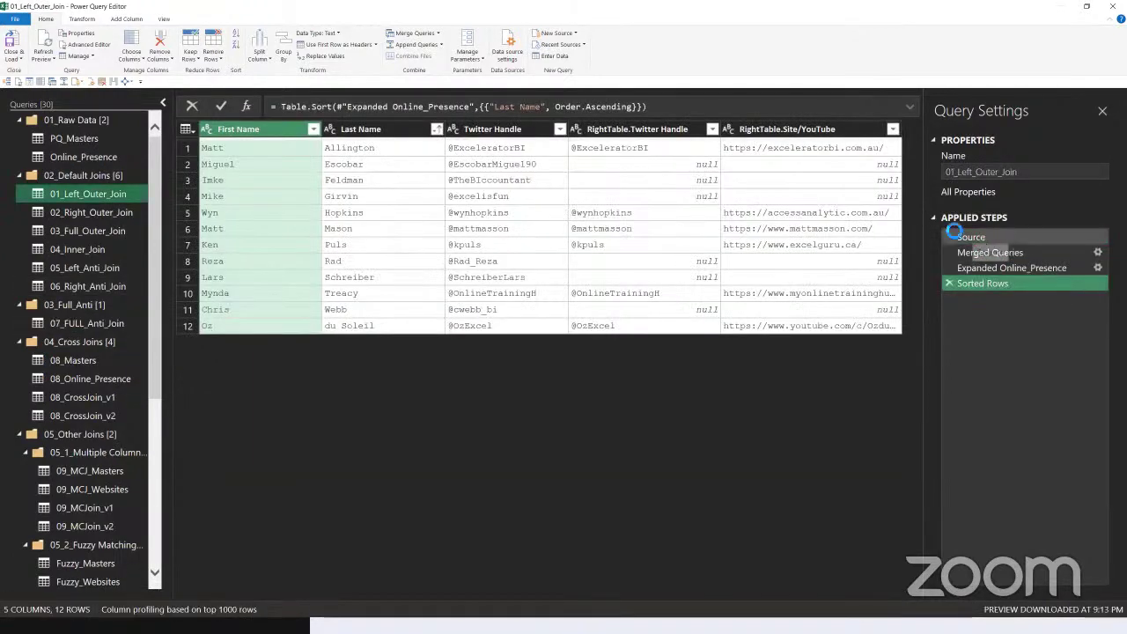
click(951, 236)
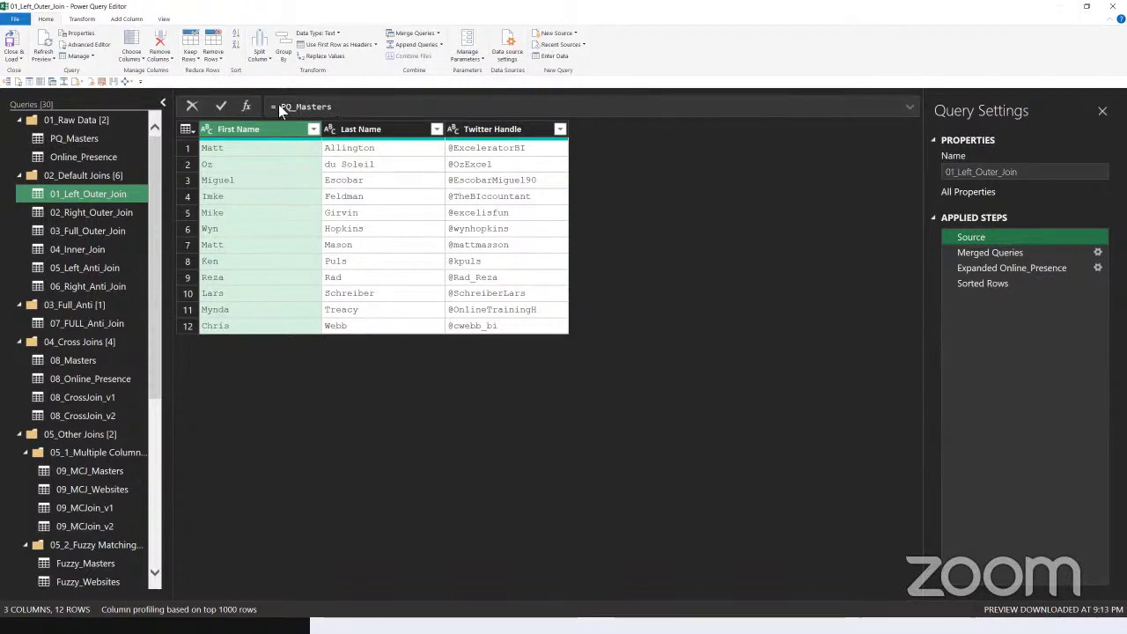
drag(279, 106, 336, 107)
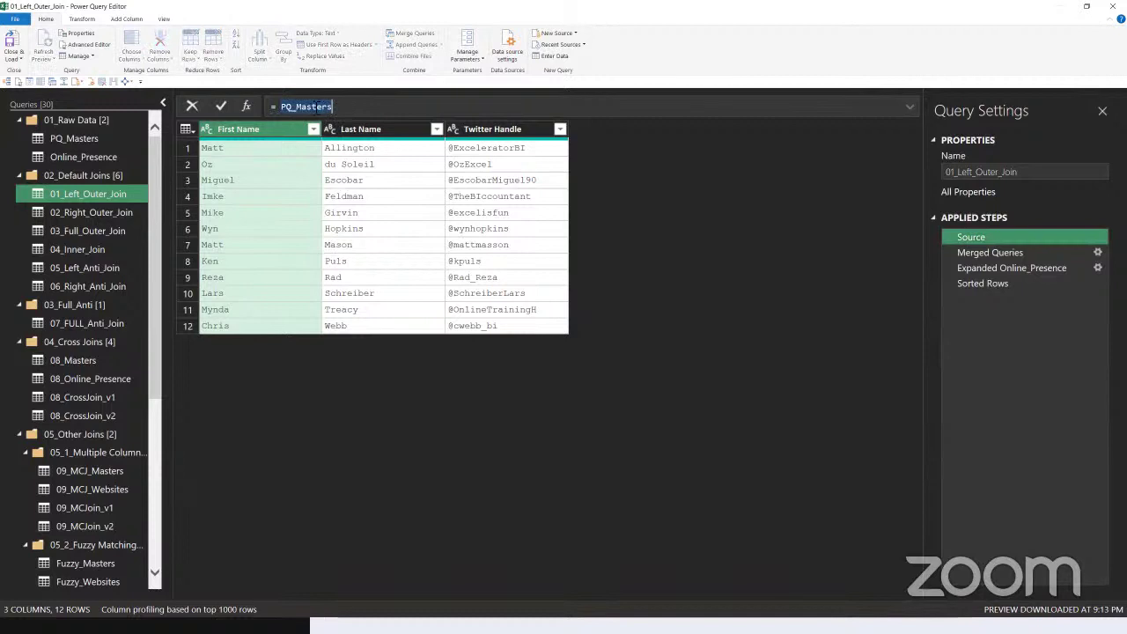
mouse_move(290, 107)
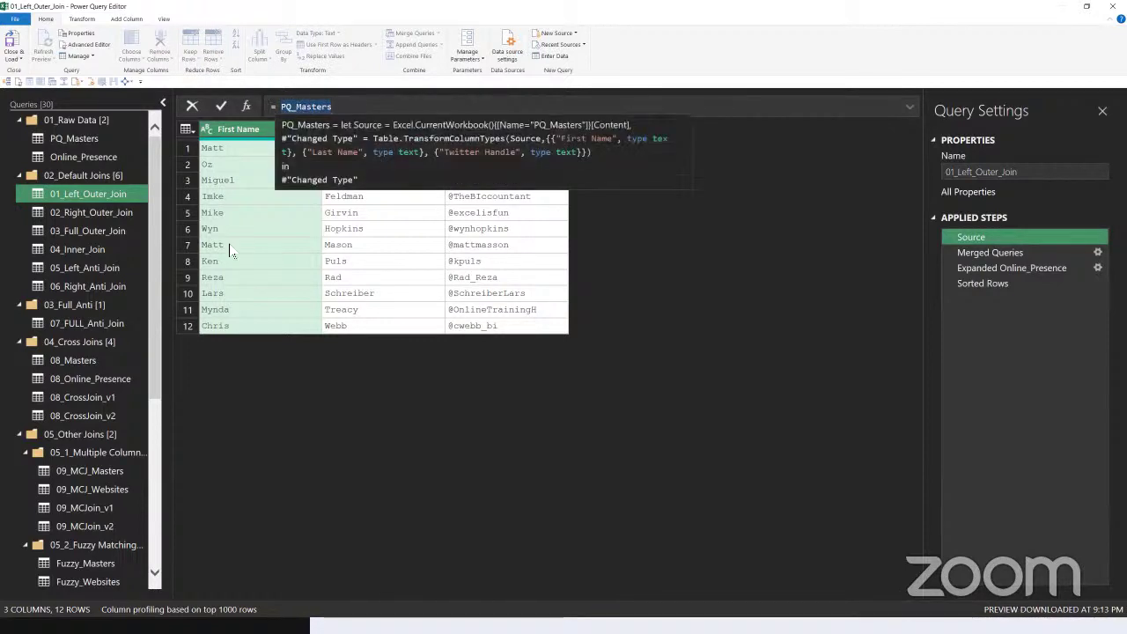
click(65, 491)
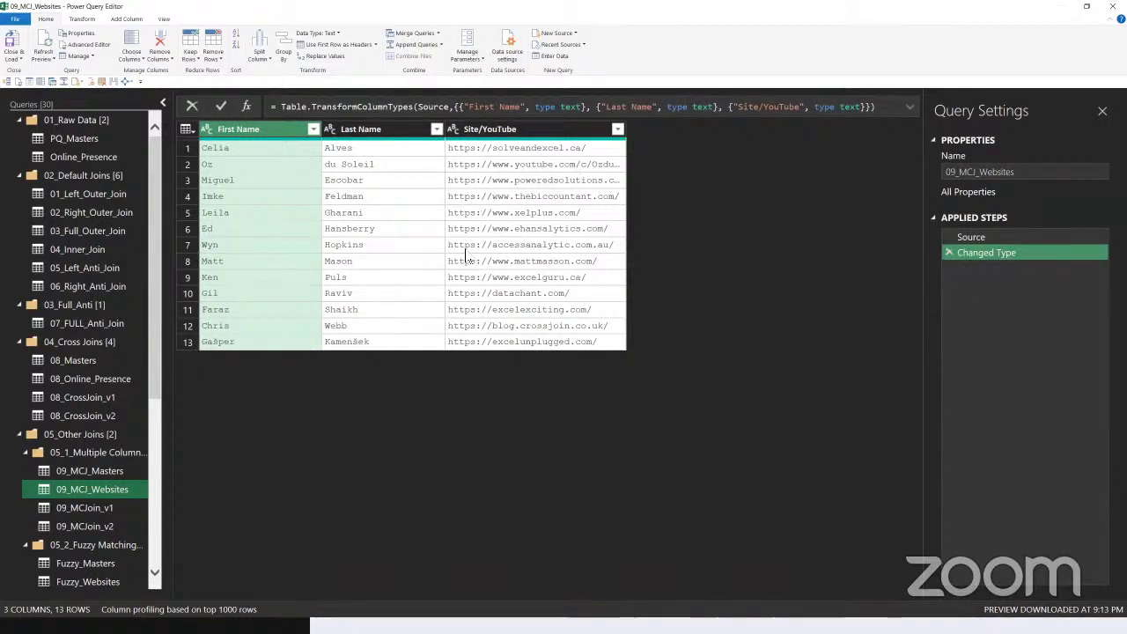
- Check that 09_MCJoin_v1's Source step references 09_MCJ_Masters
click(993, 237)
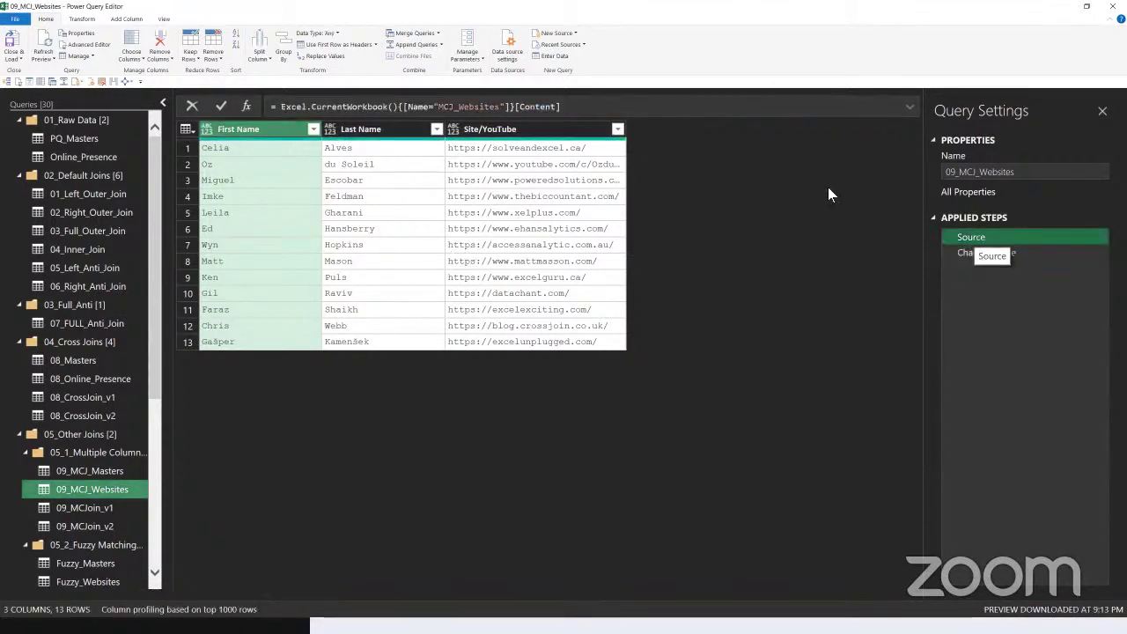
click(109, 509)
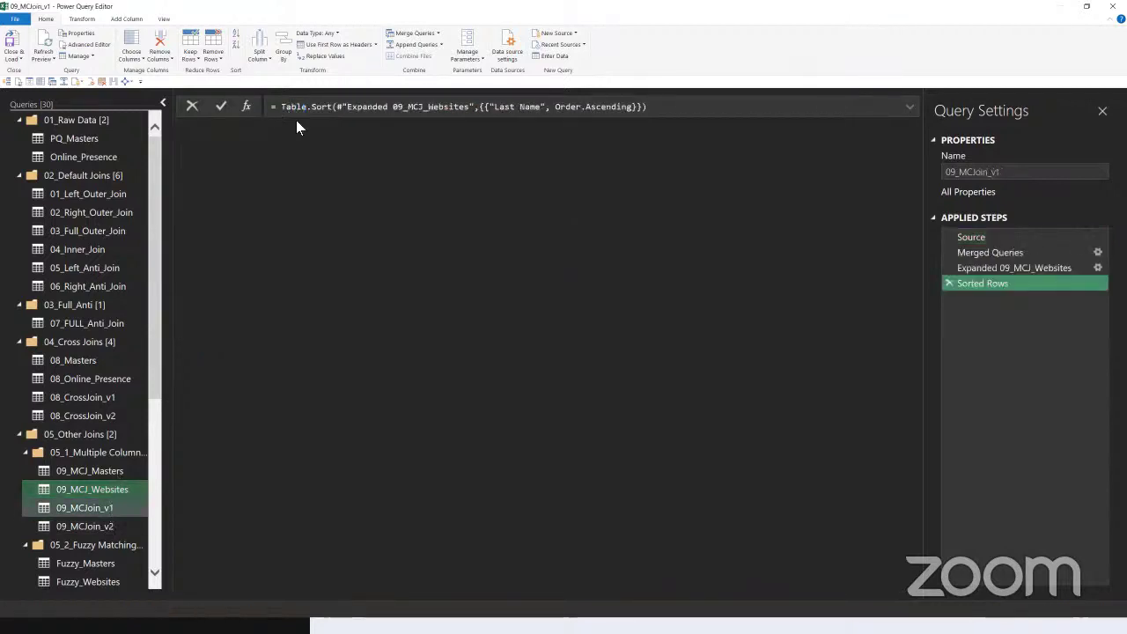
click(993, 237)
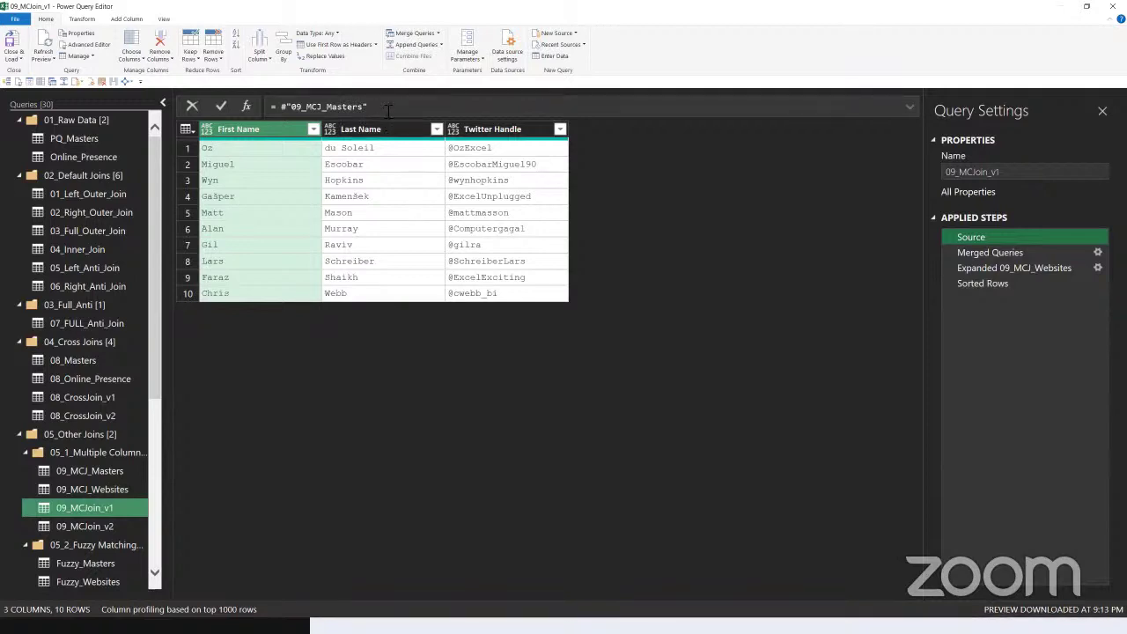
drag(281, 106, 380, 106)
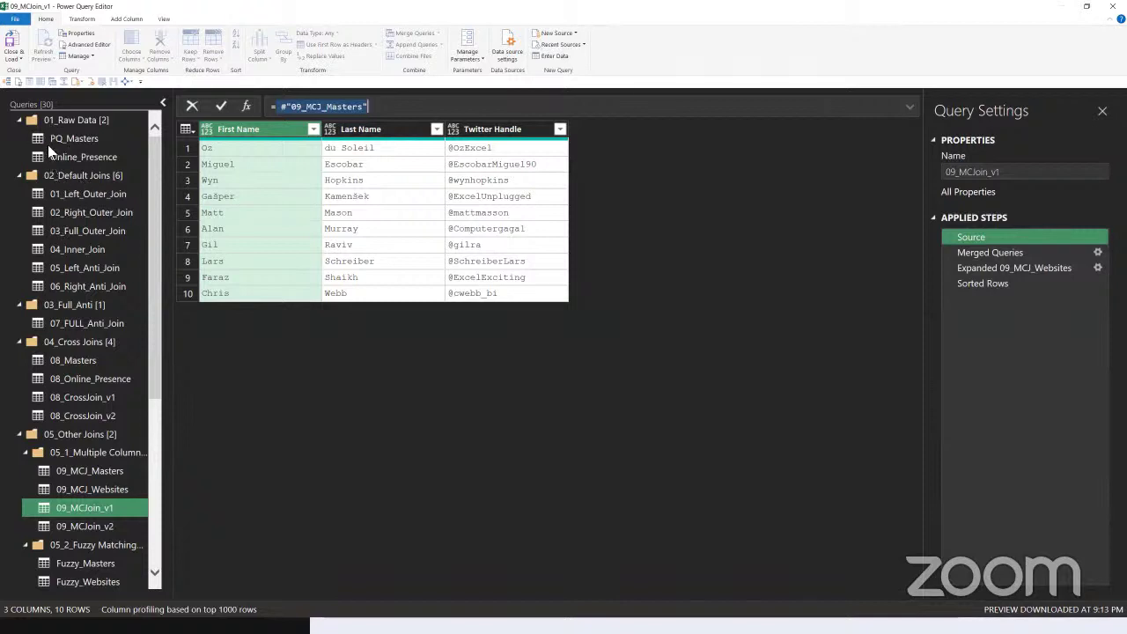
- Review the Merged Queries settings joining on First Name only, closing them unchanged
right_click(970, 253)
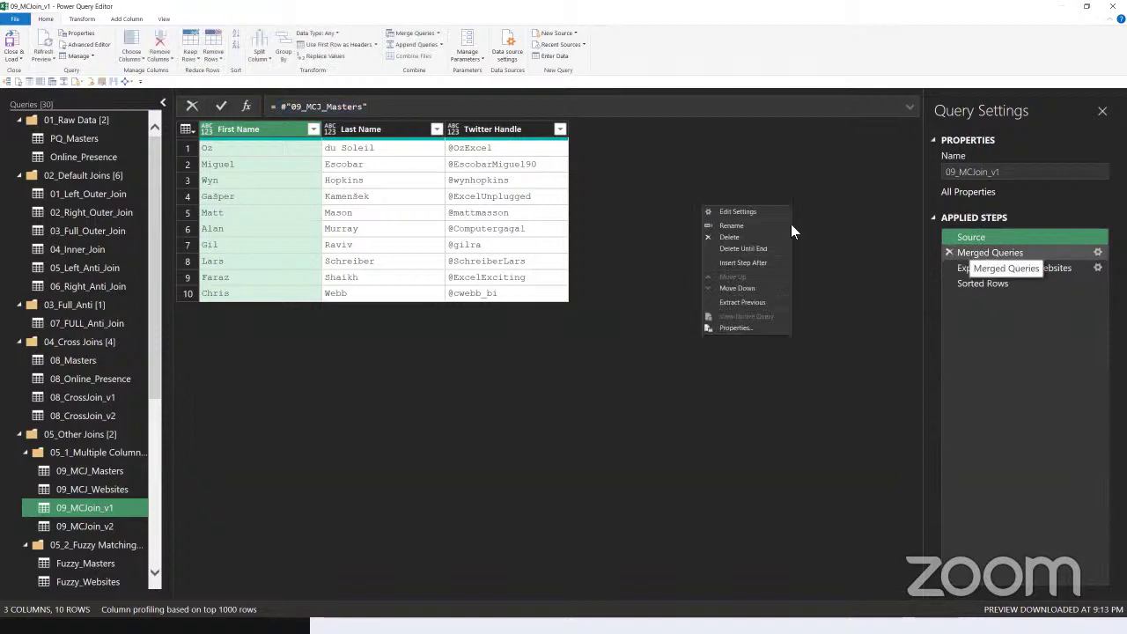
click(724, 212)
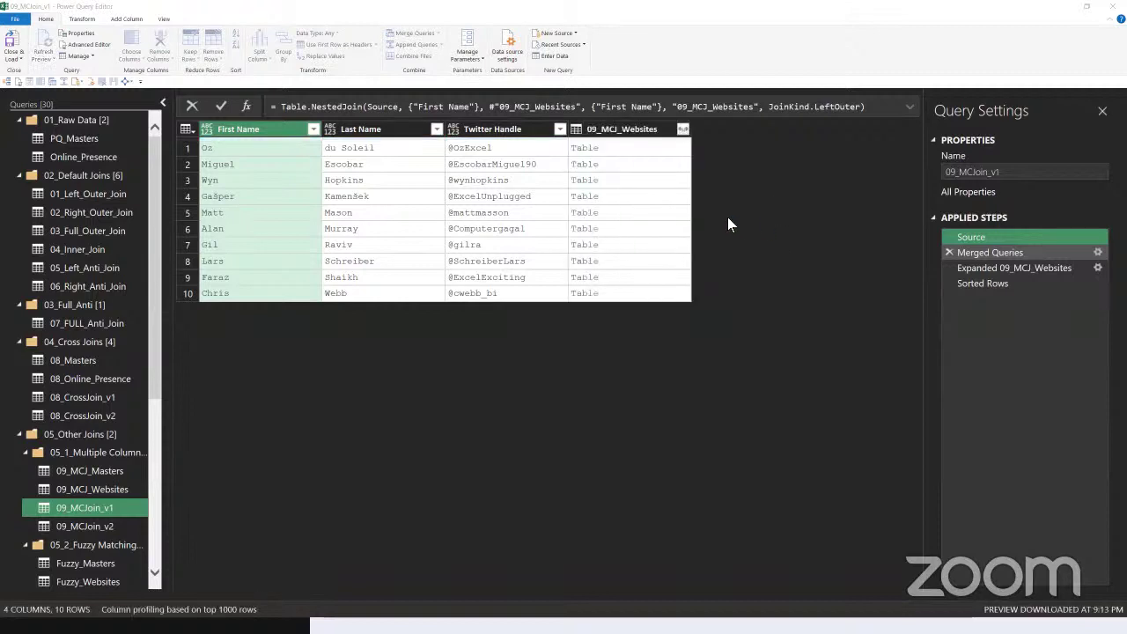
click(1097, 251)
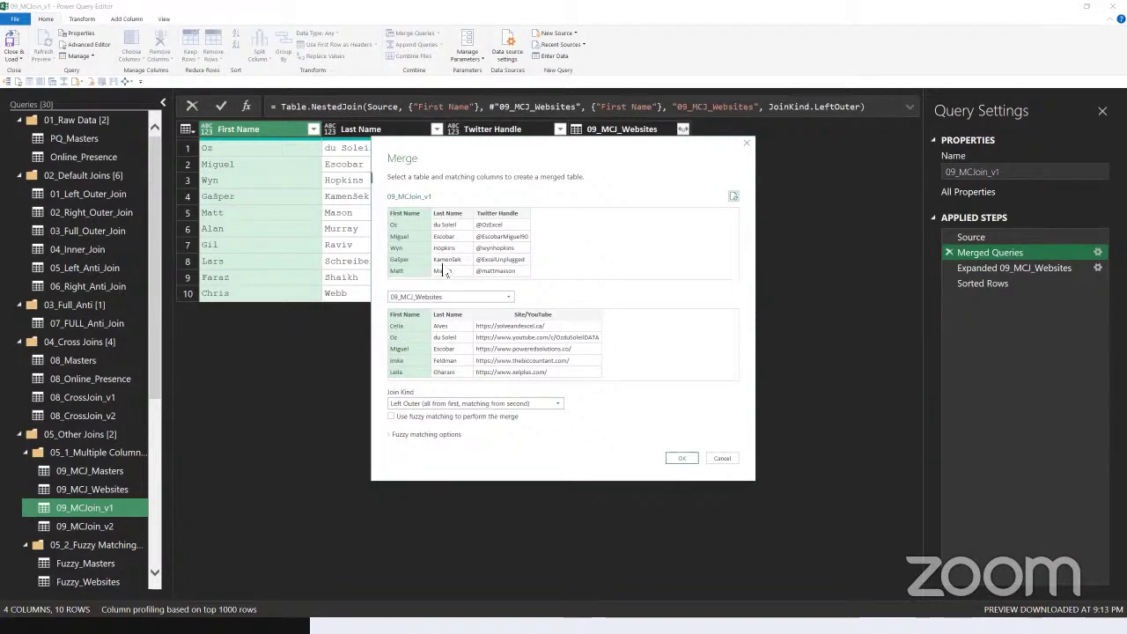
click(681, 458)
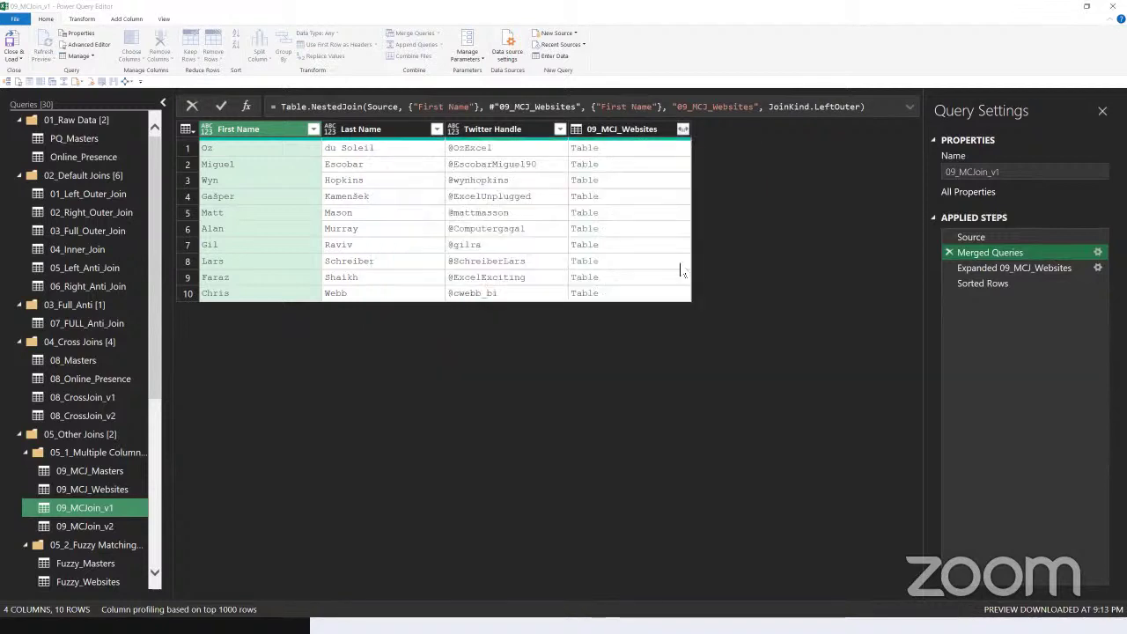
- Preview the matched website tables for five of the masters
click(628, 151)
click(614, 170)
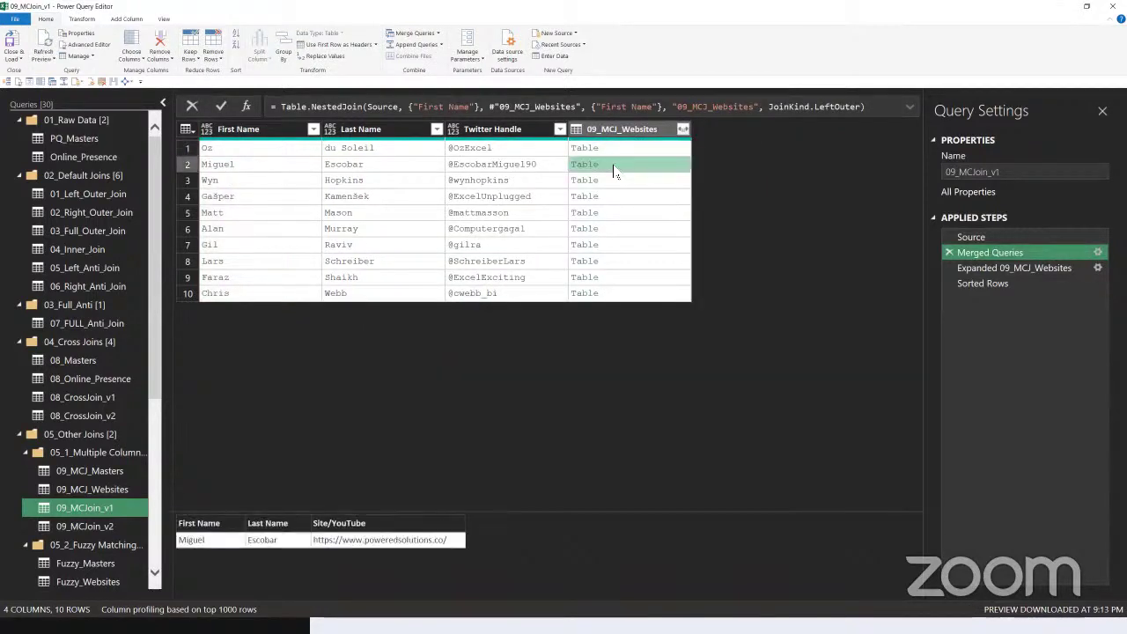
click(630, 214)
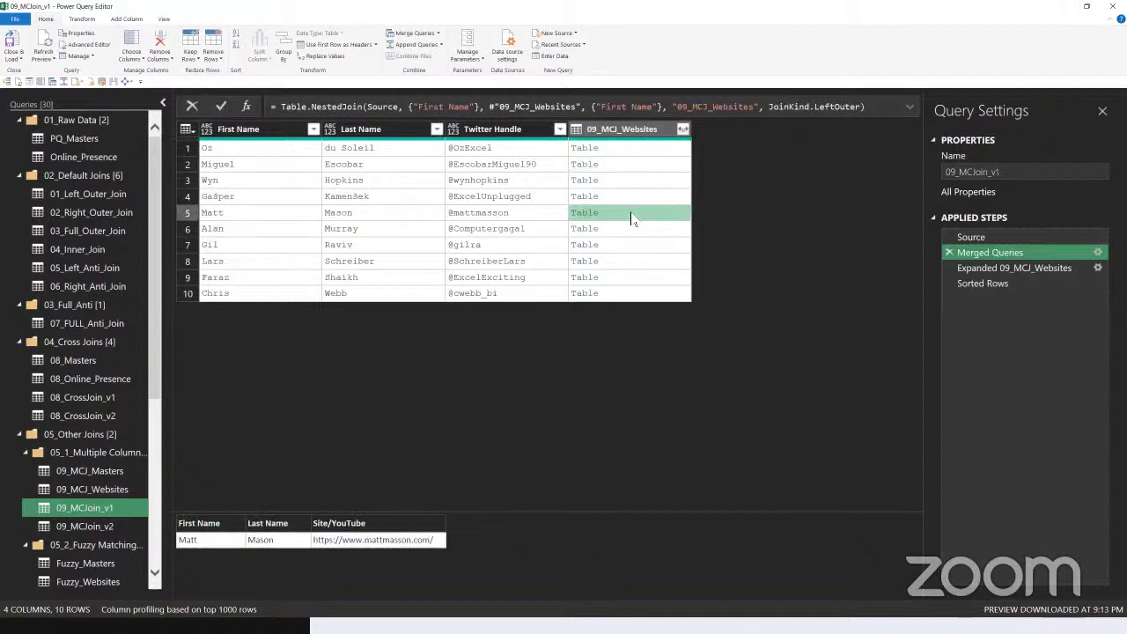
click(628, 246)
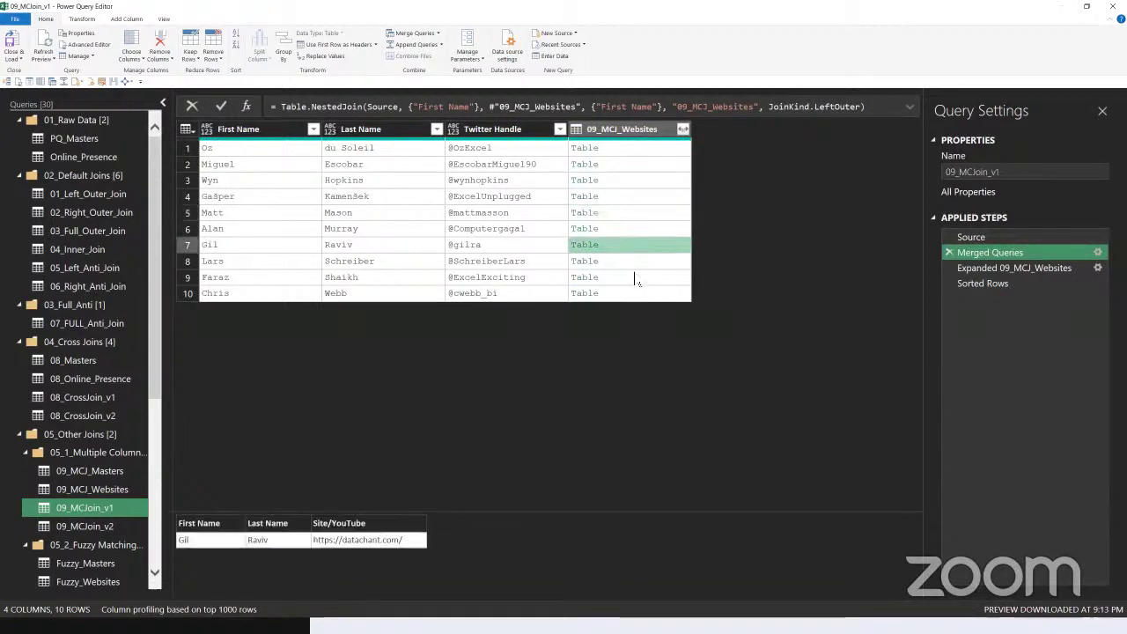
click(638, 278)
- Step through the expanded Site/YouTube and Sorted Rows results, then open 09_MCJoin_v2
click(994, 268)
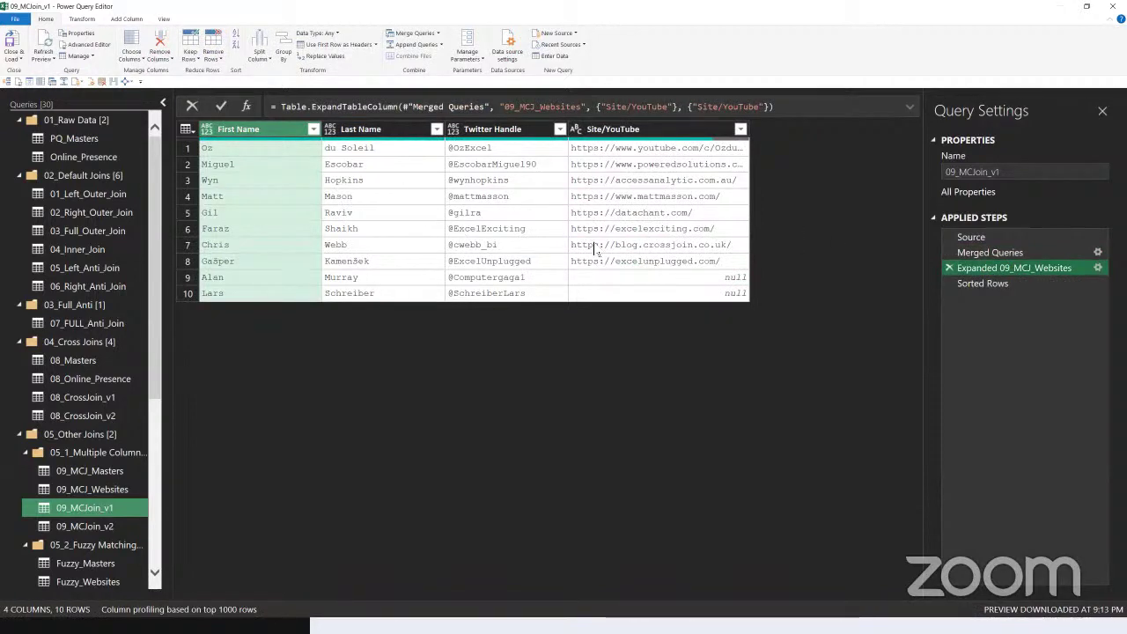
click(988, 283)
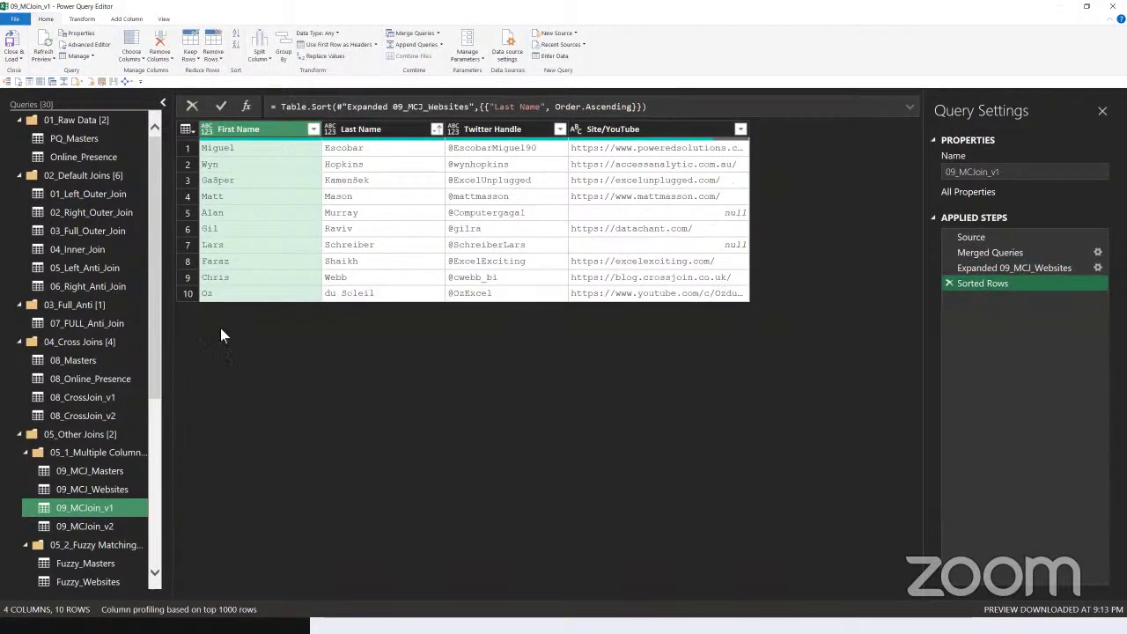
click(115, 526)
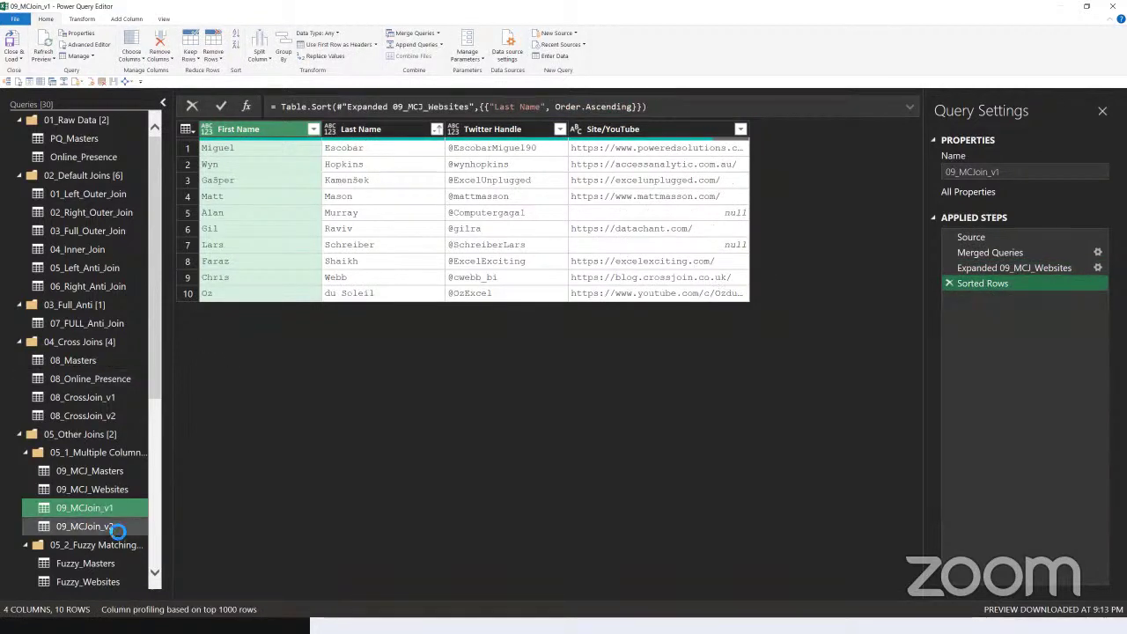
- Step through 09_MCJoin_v2's Source, Merged Queries and Expanded 09_MCJ_Websites steps
right_click(120, 525)
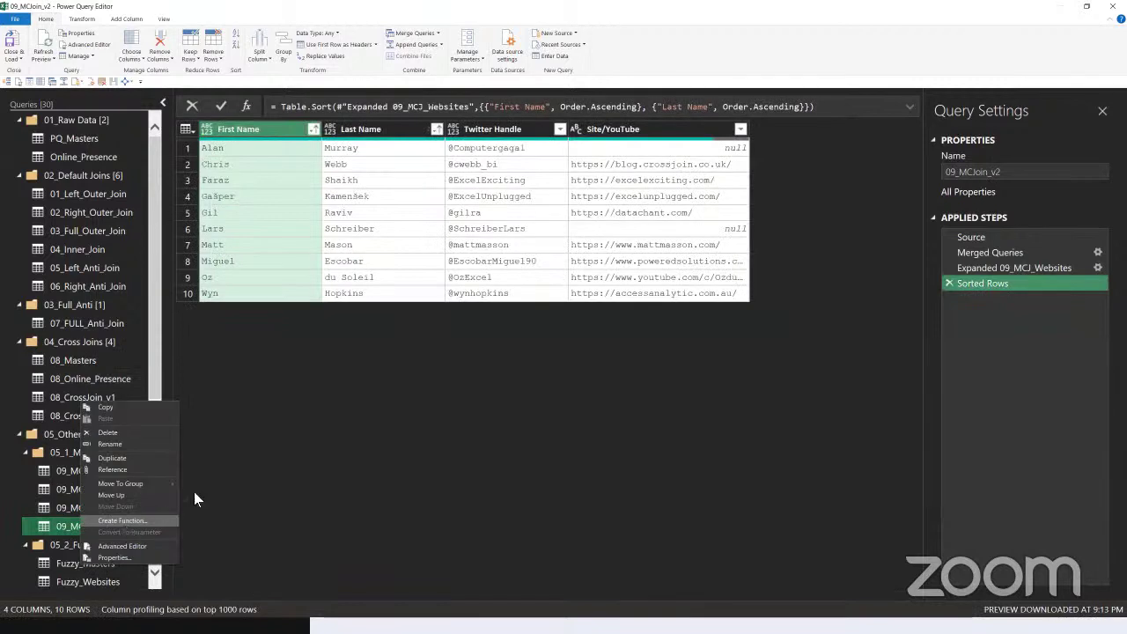
click(987, 233)
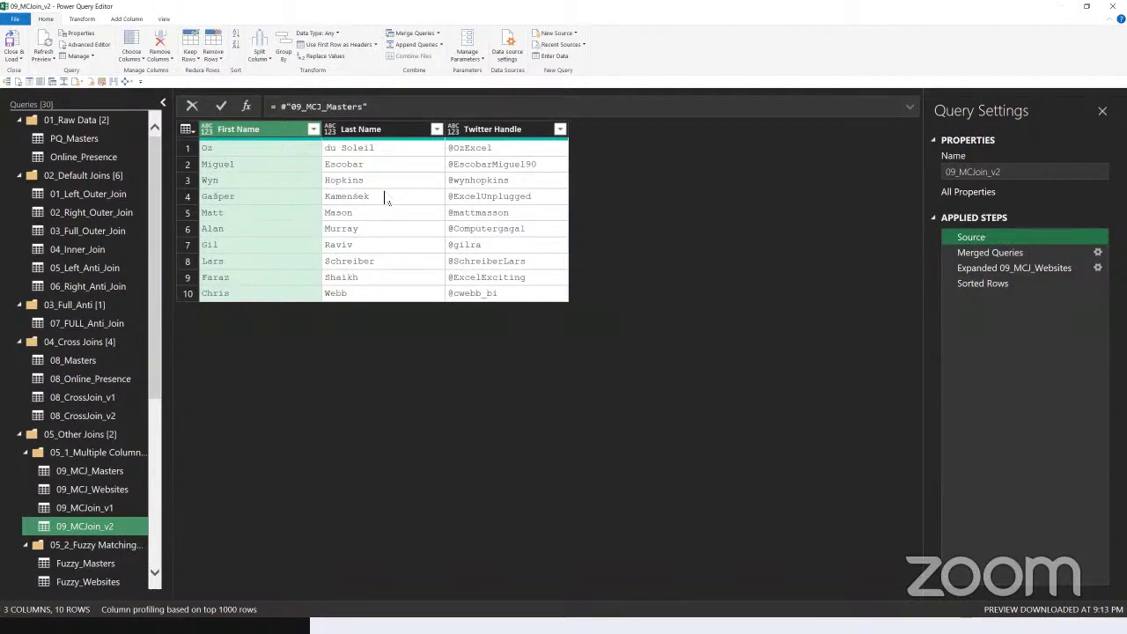
click(990, 253)
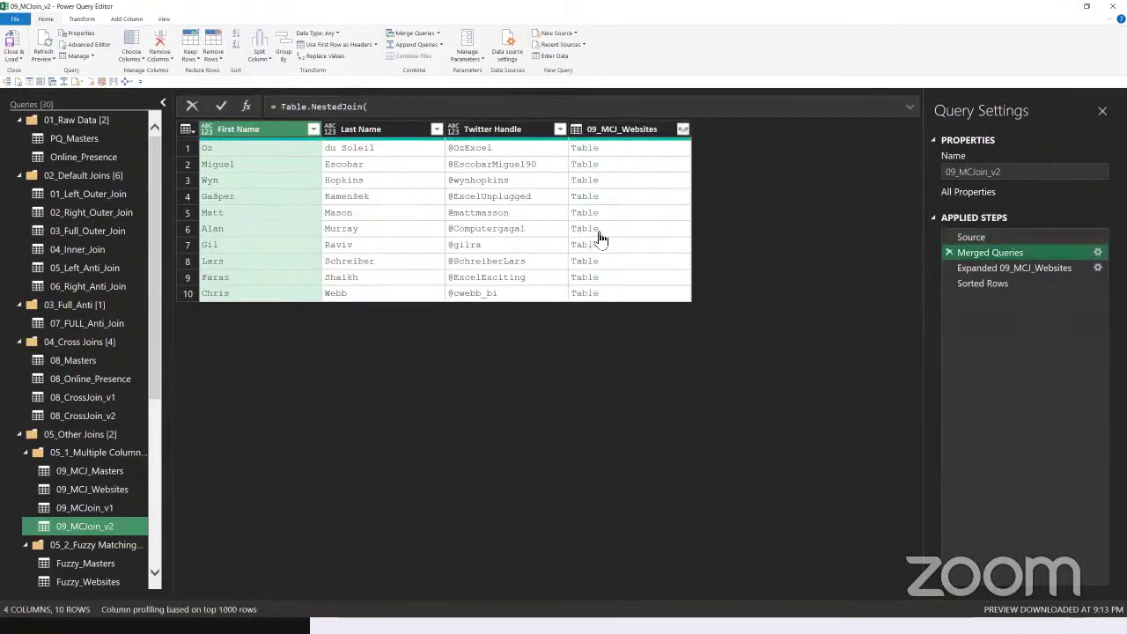
click(1007, 269)
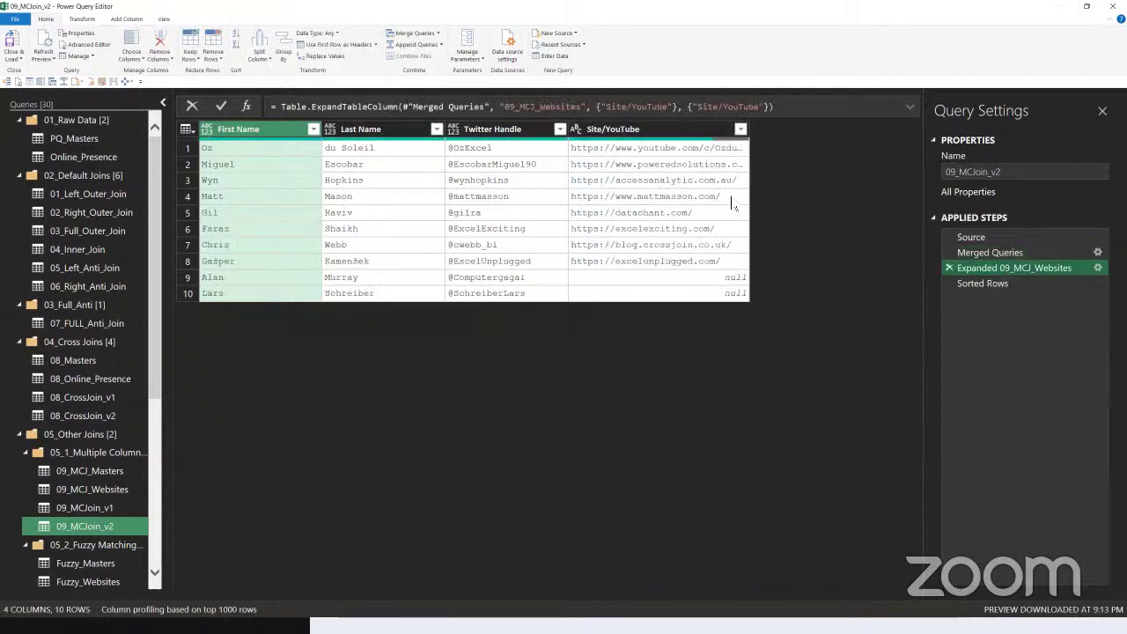
right_click(990, 252)
click(588, 170)
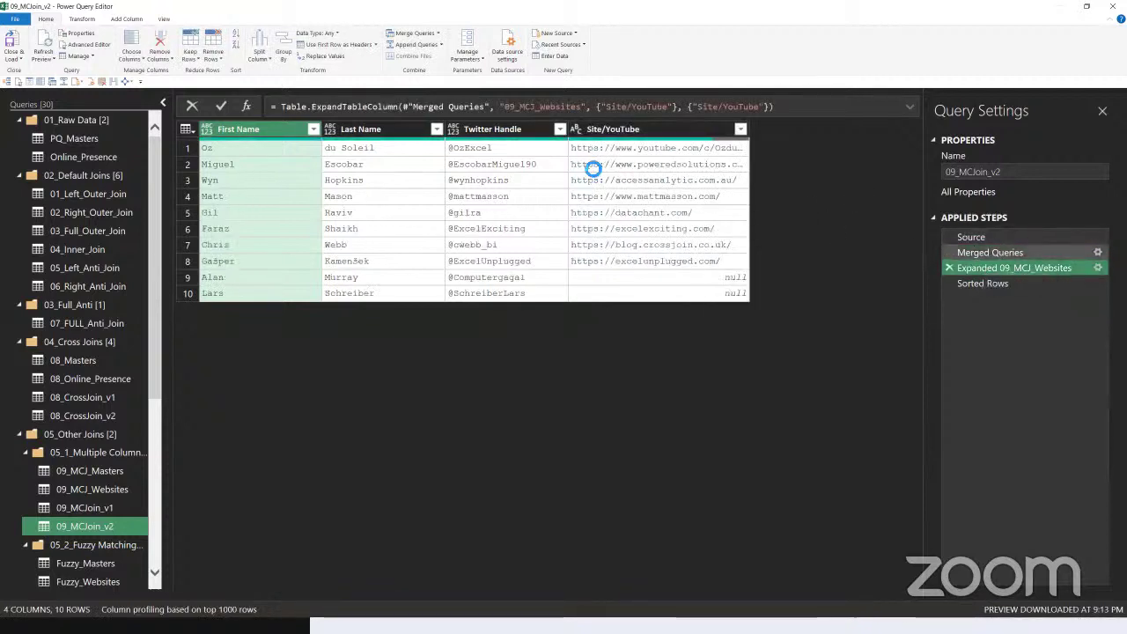
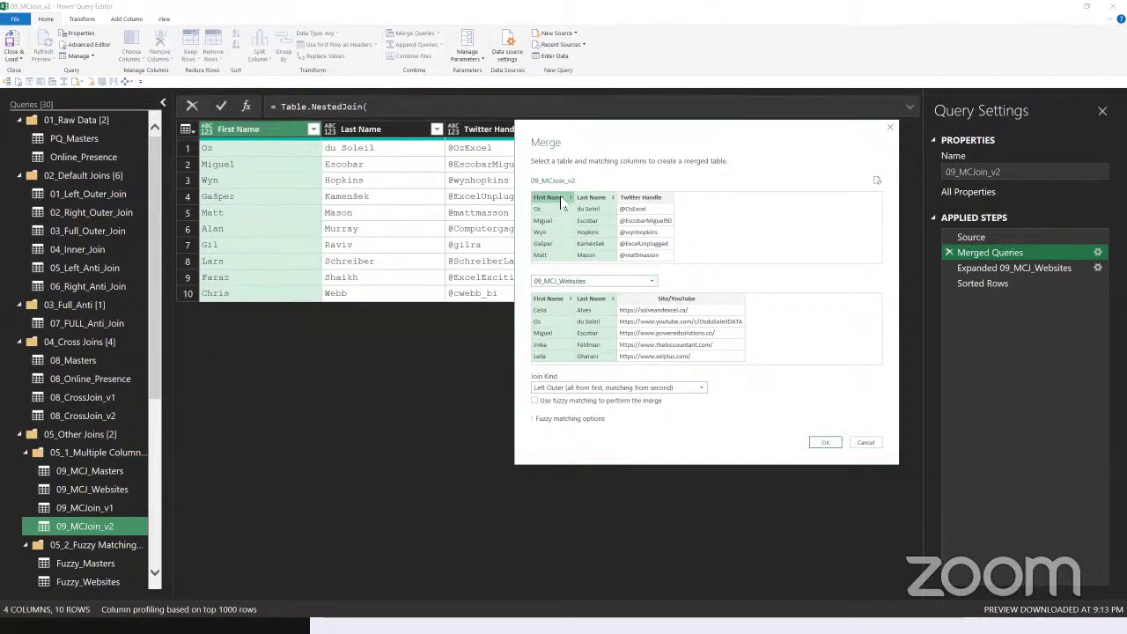
- Try Twitter Handle, Site/YouTube and First Name as match columns, then cancel the Merge dialog
ctrl+click(644, 197)
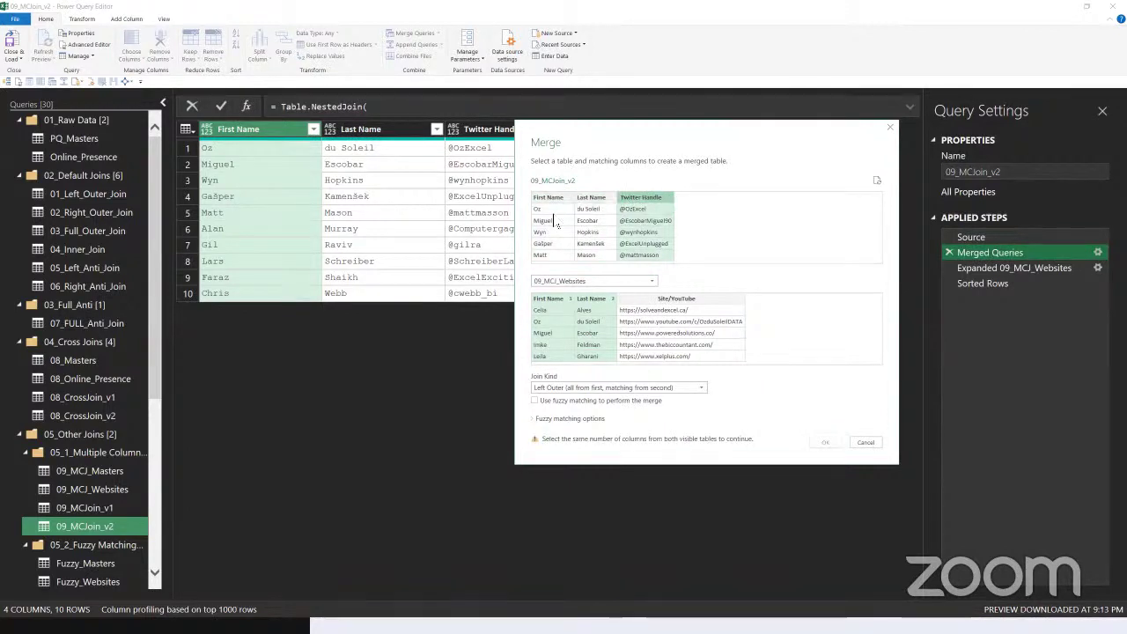
ctrl+click(662, 300)
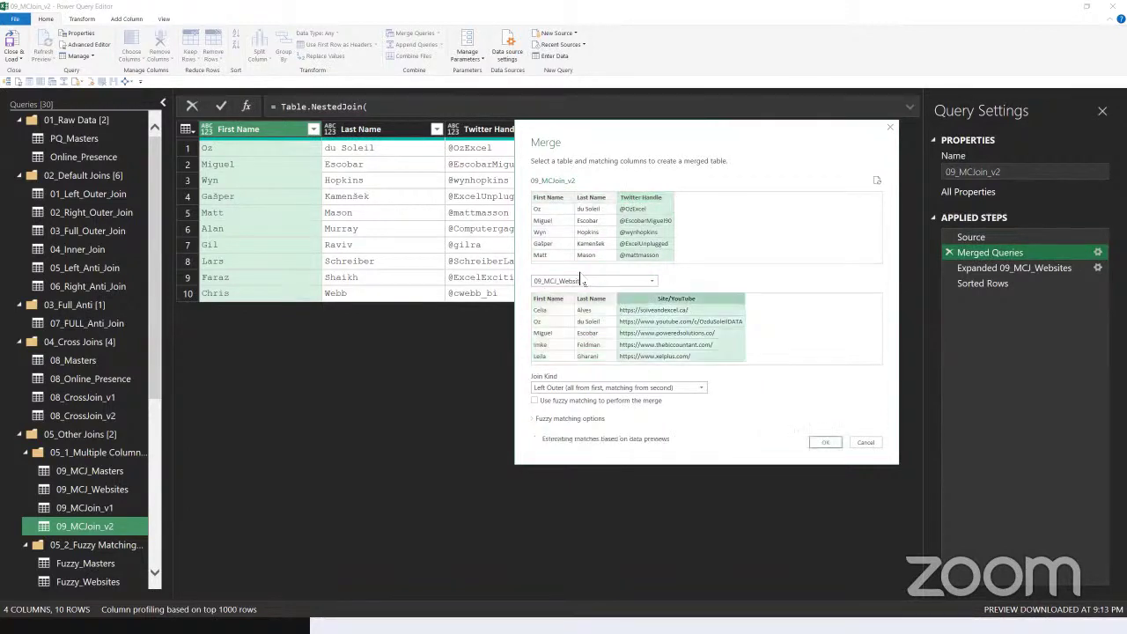
click(562, 208)
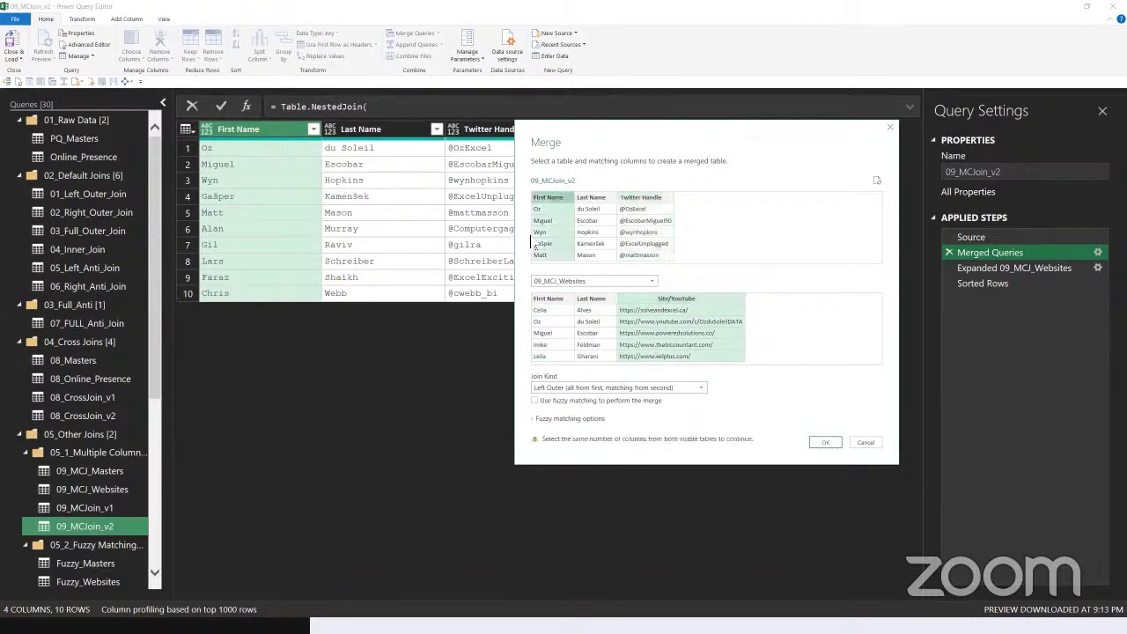
ctrl+click(549, 300)
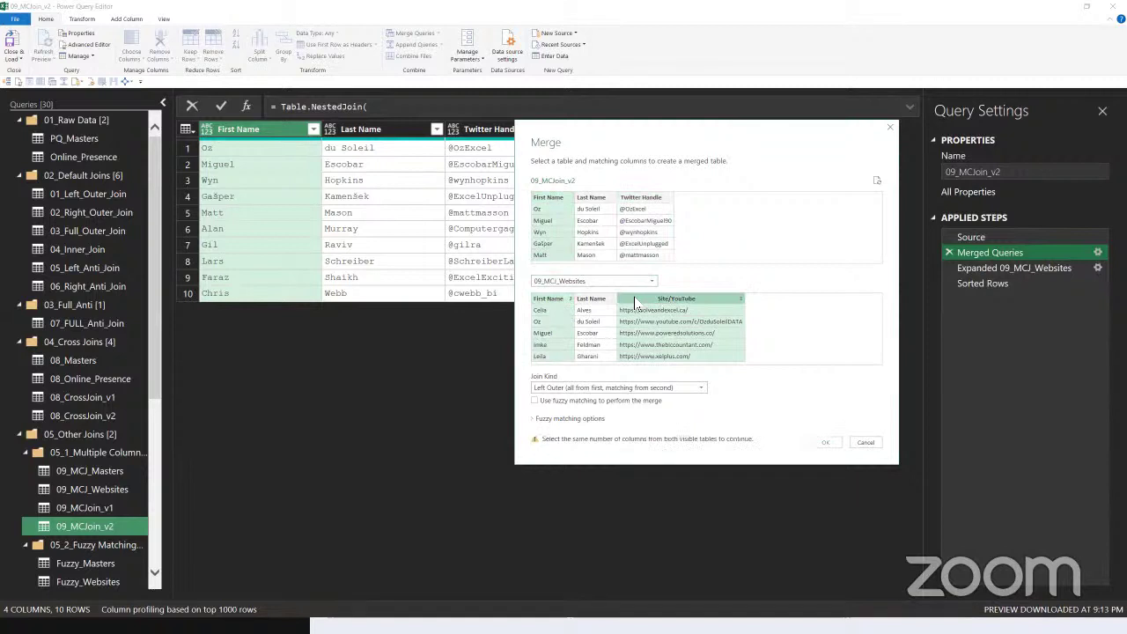
click(866, 445)
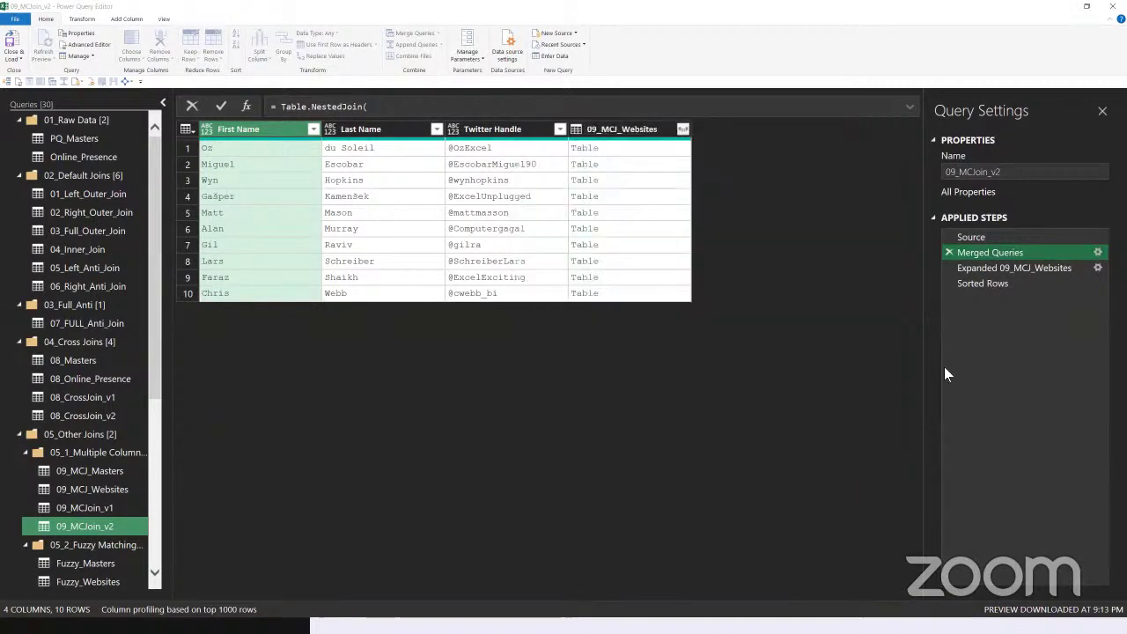
right_click(988, 252)
click(743, 213)
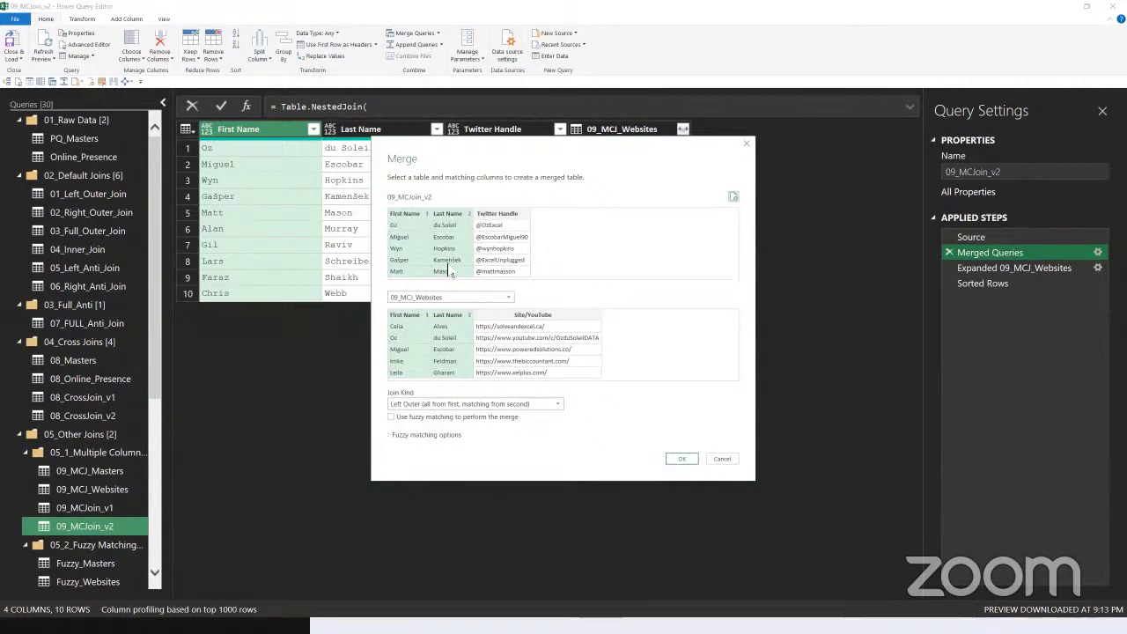
click(684, 461)
click(660, 156)
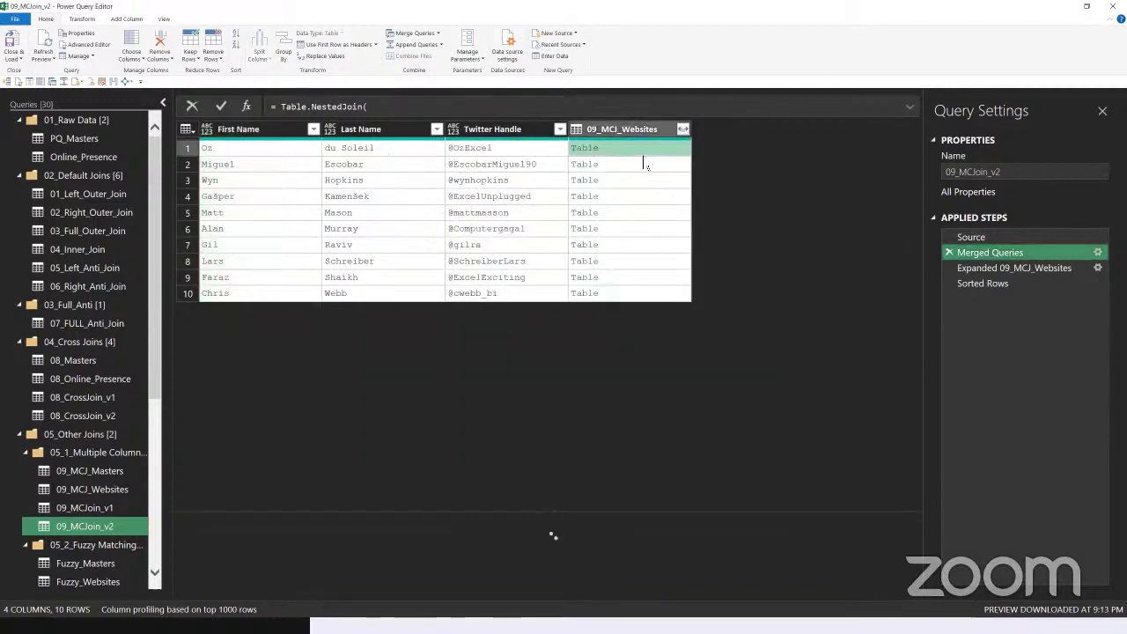
click(637, 167)
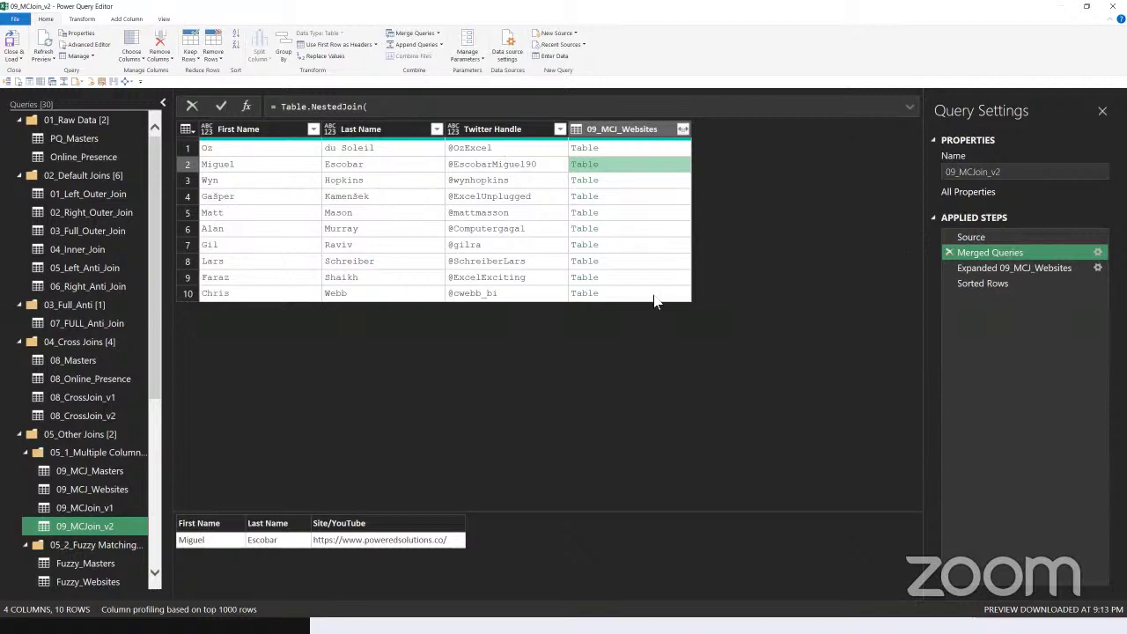
click(626, 214)
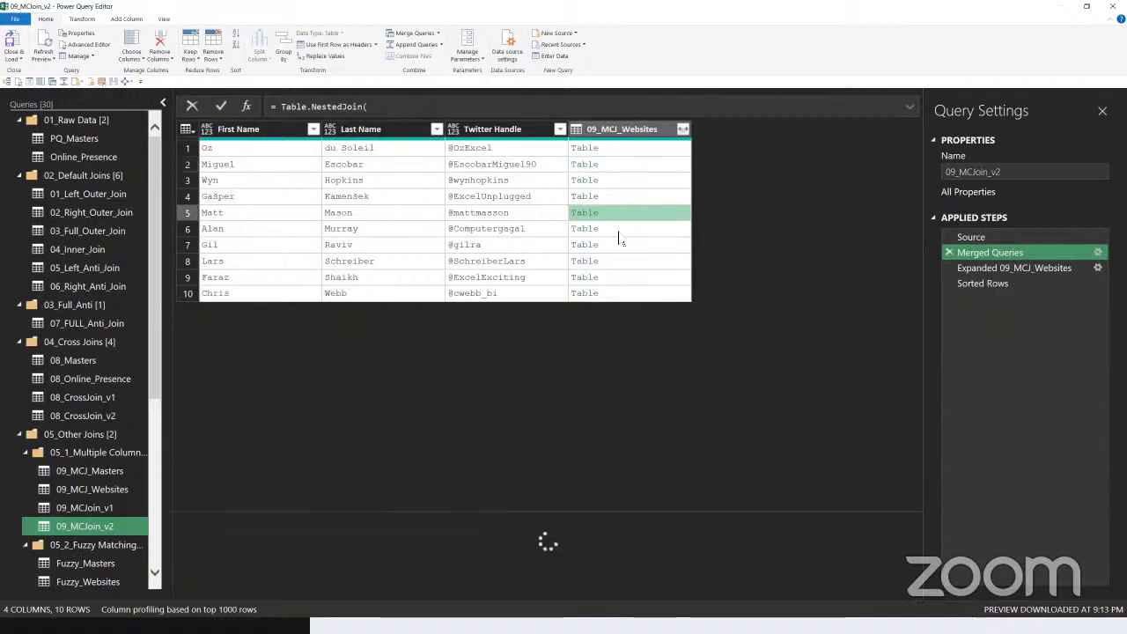
click(620, 231)
click(622, 246)
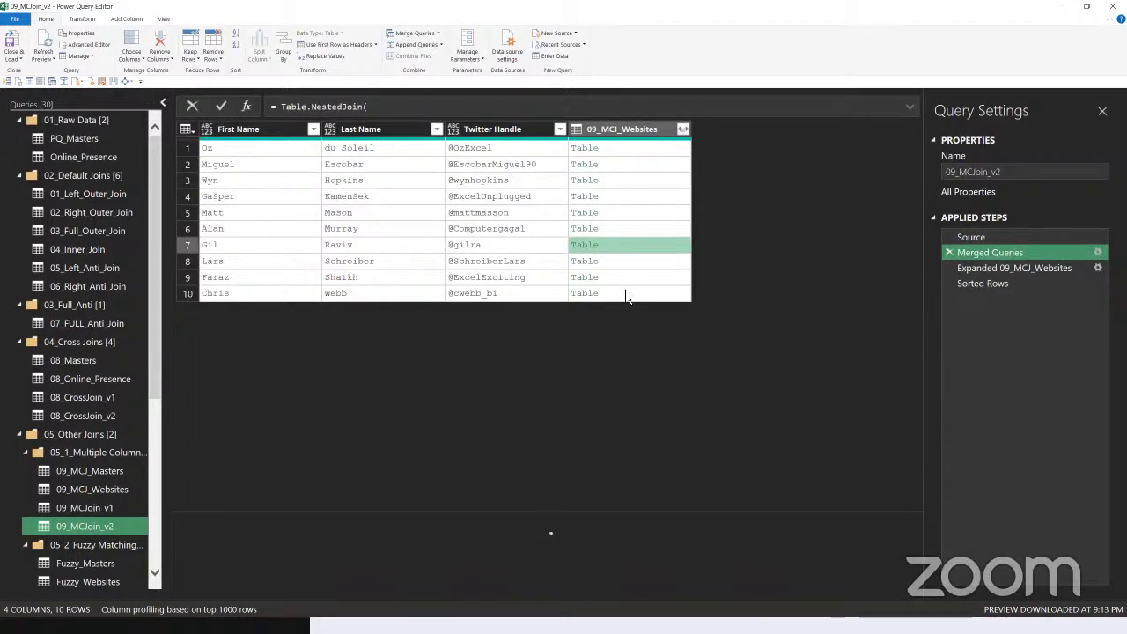
click(627, 294)
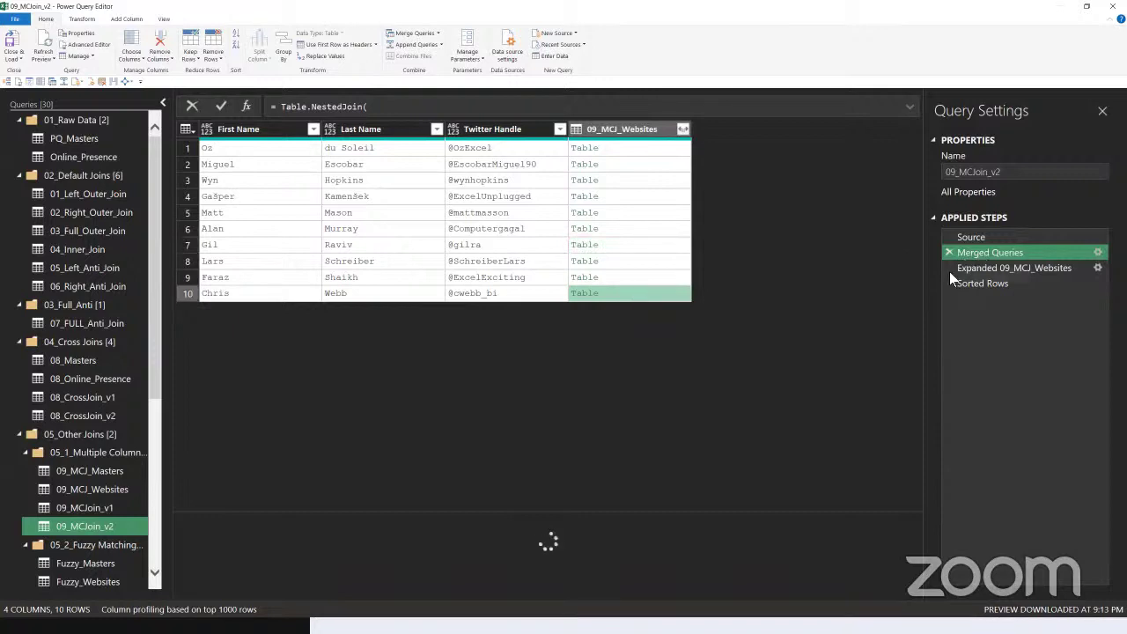
- Step from Expanded 09_MCJ_Websites to Sorted Rows and inspect the Chris first name
click(1032, 268)
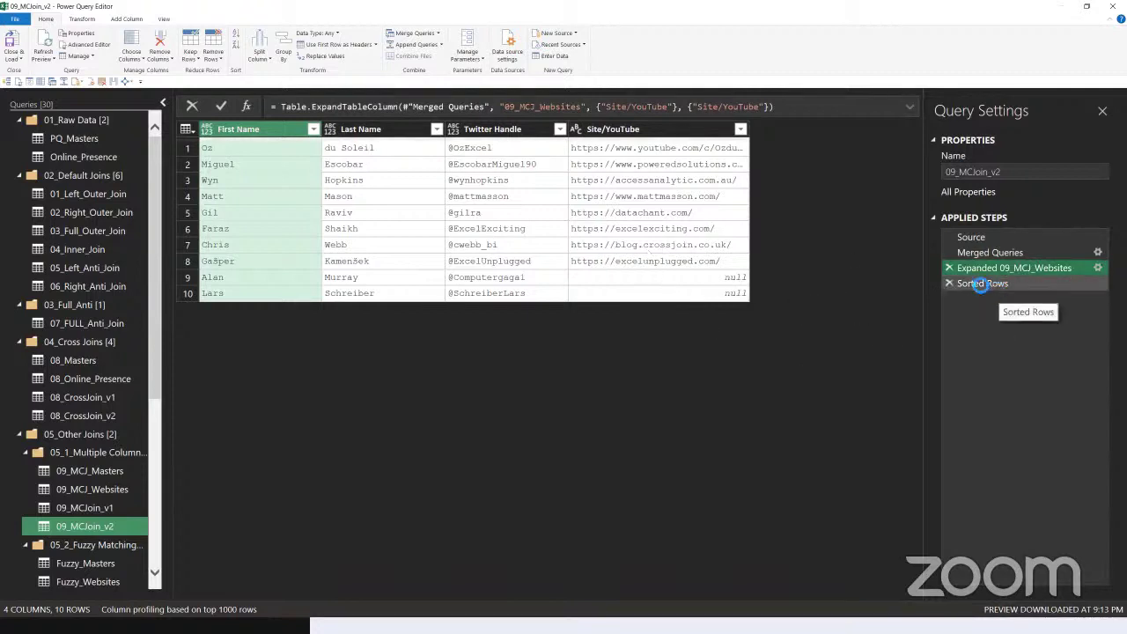
click(980, 282)
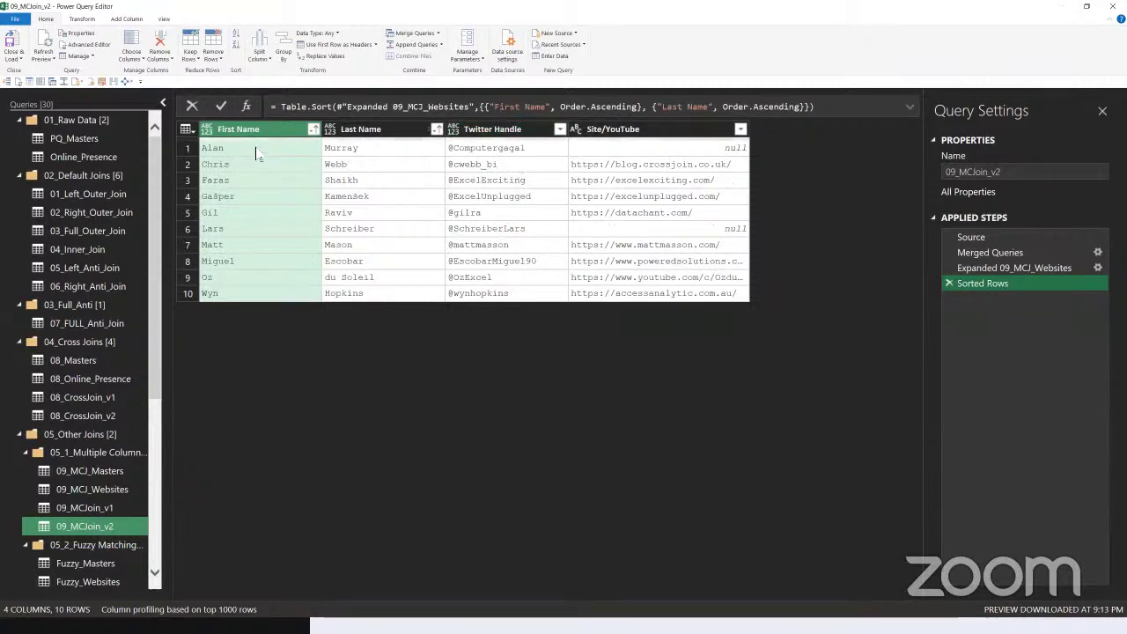
click(301, 162)
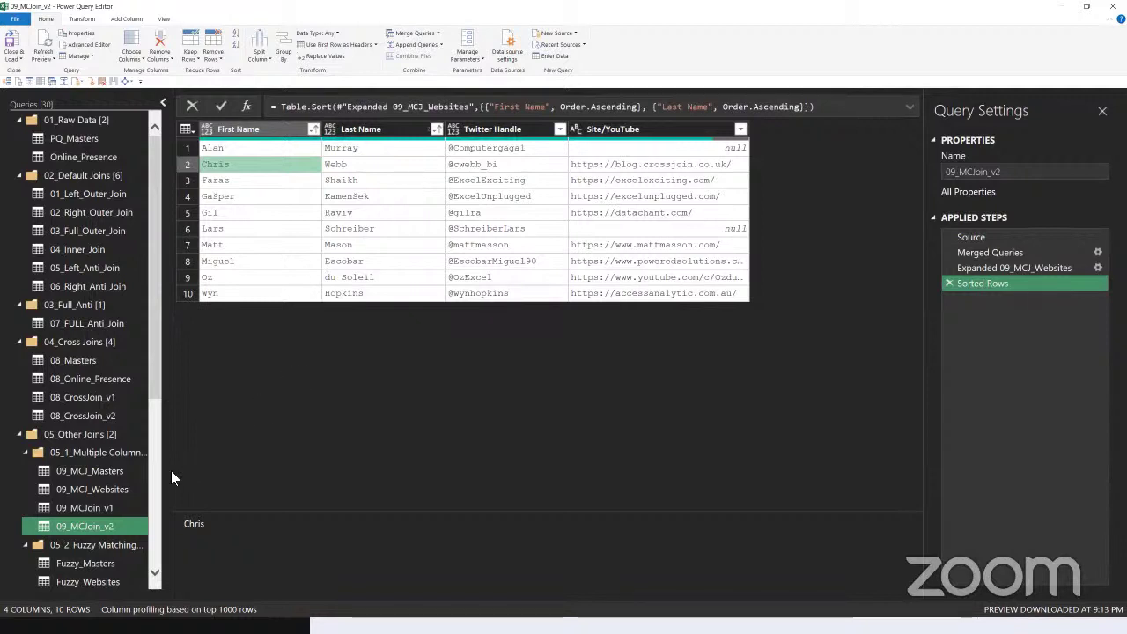
- Collapse the Multiple Column Joins folder and preview Fuzzy_Masters at its Source step
click(29, 454)
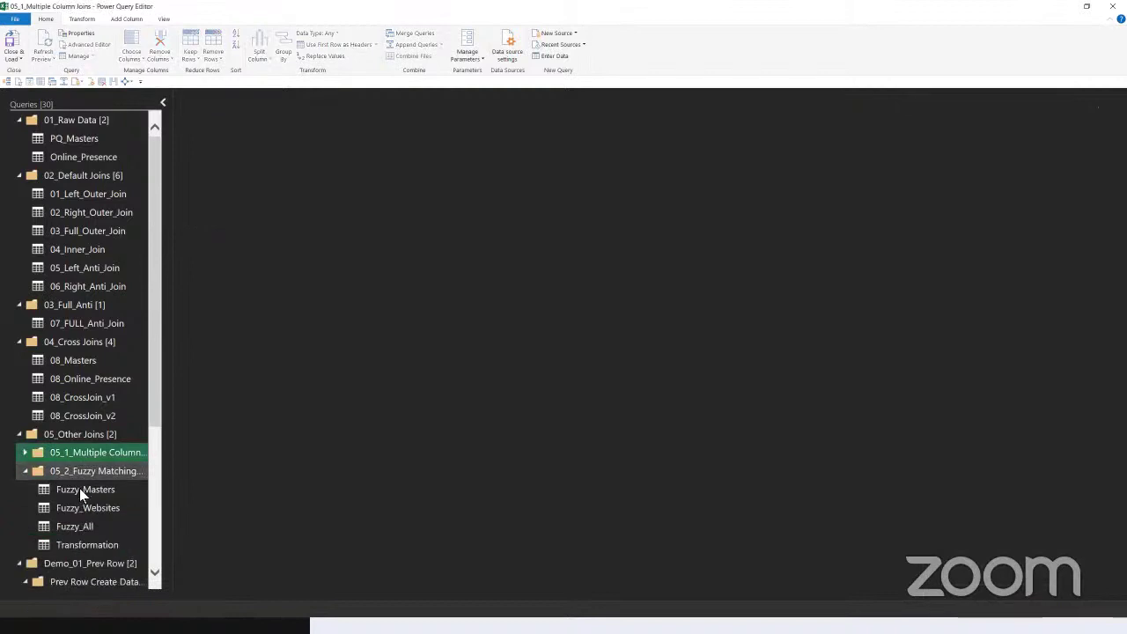
click(80, 491)
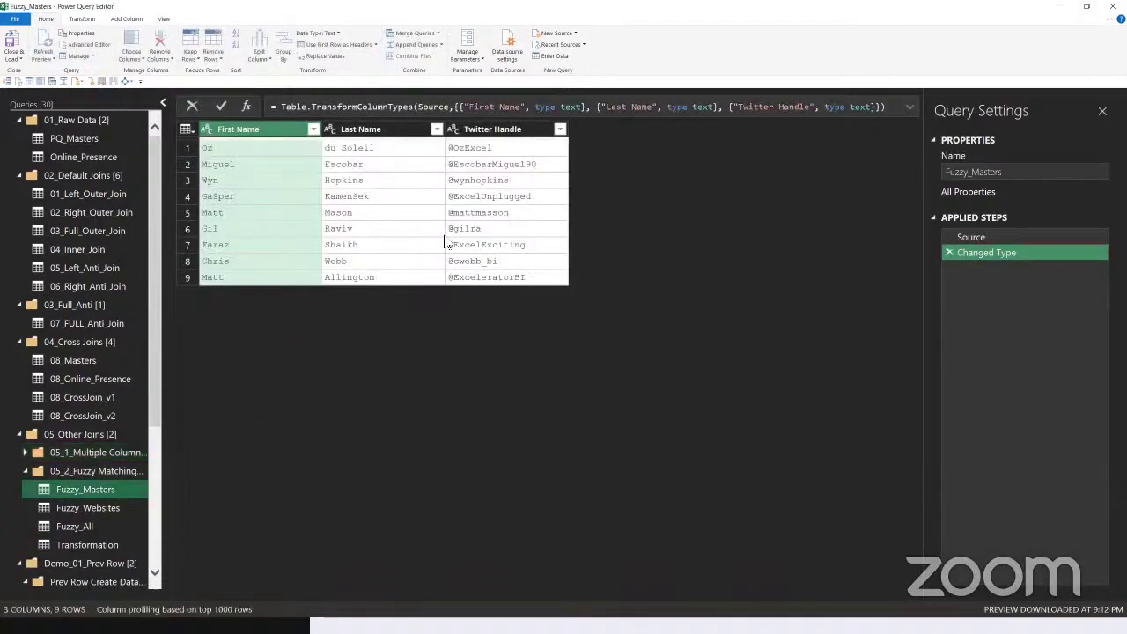
click(977, 237)
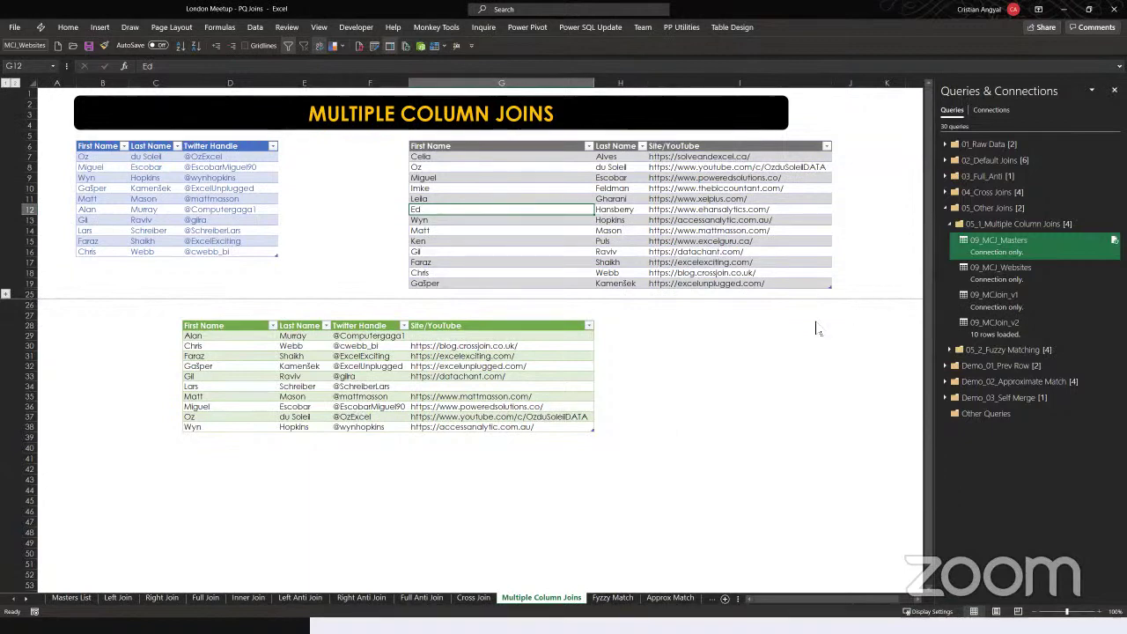
- On the Fyzzy Match sheet, inspect the Fuzzy_Masters names and the websites table
key(ctrl+Page_Down)
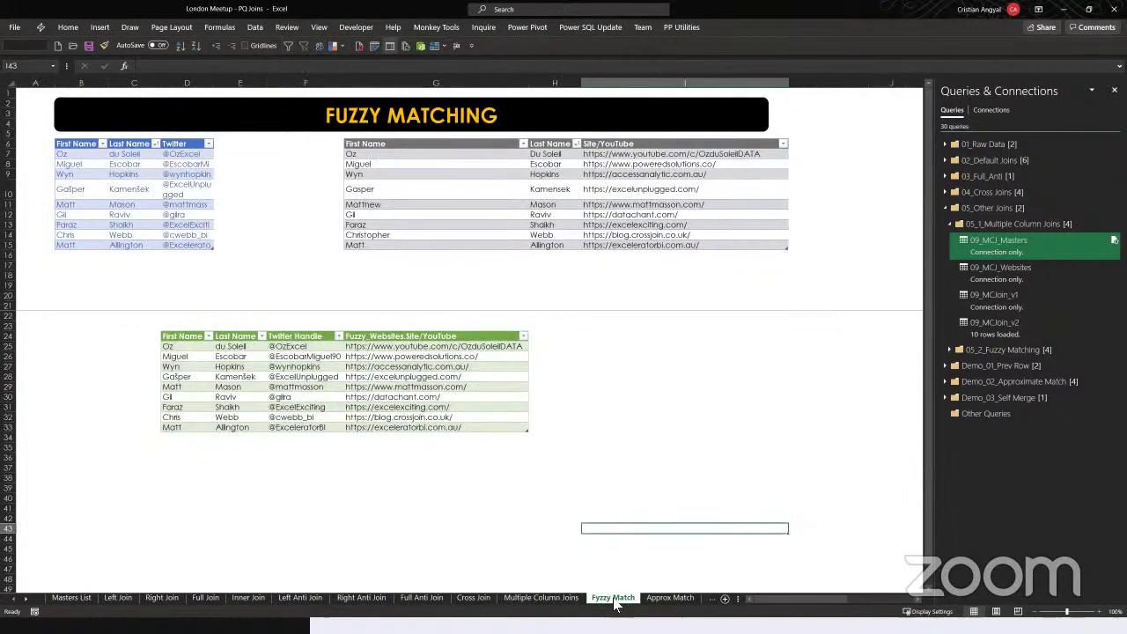
click(155, 174)
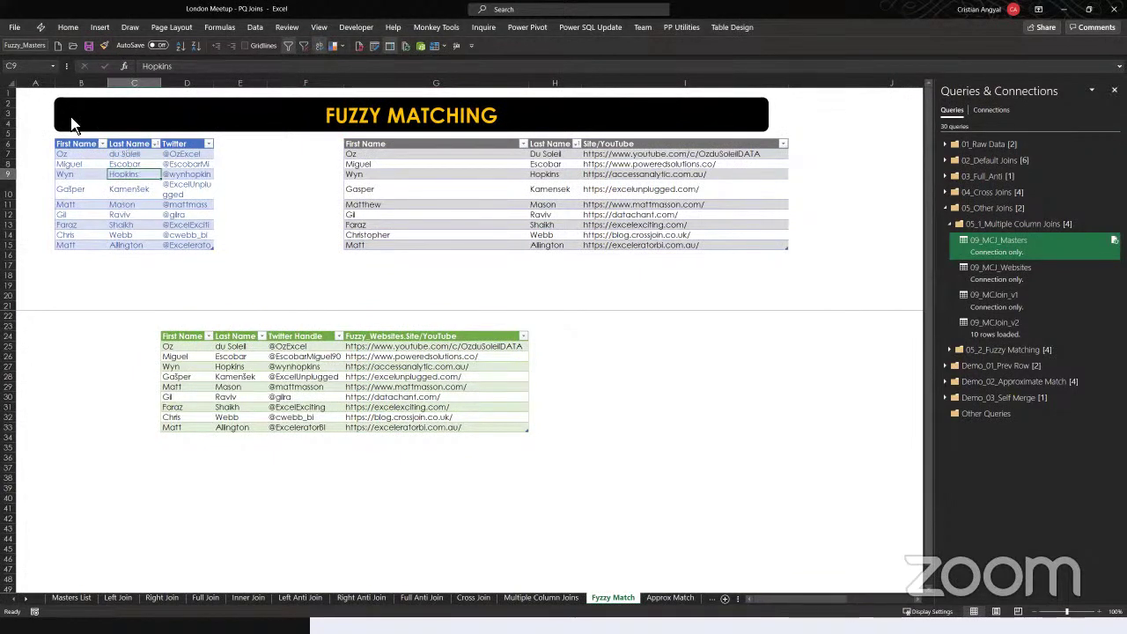
drag(92, 153, 80, 176)
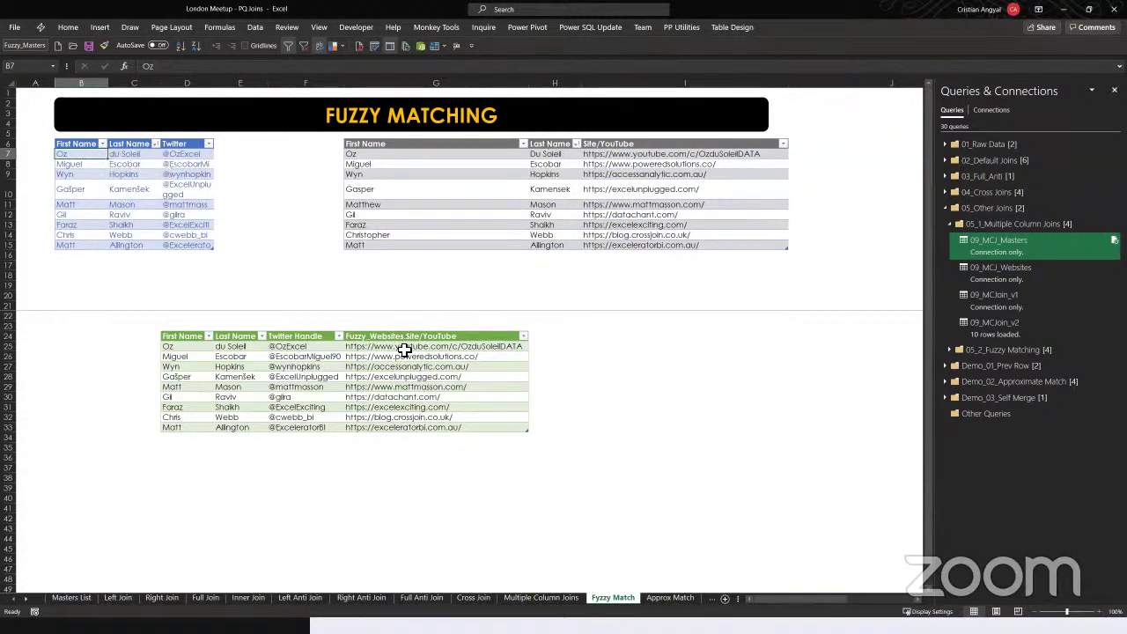
right_click(171, 204)
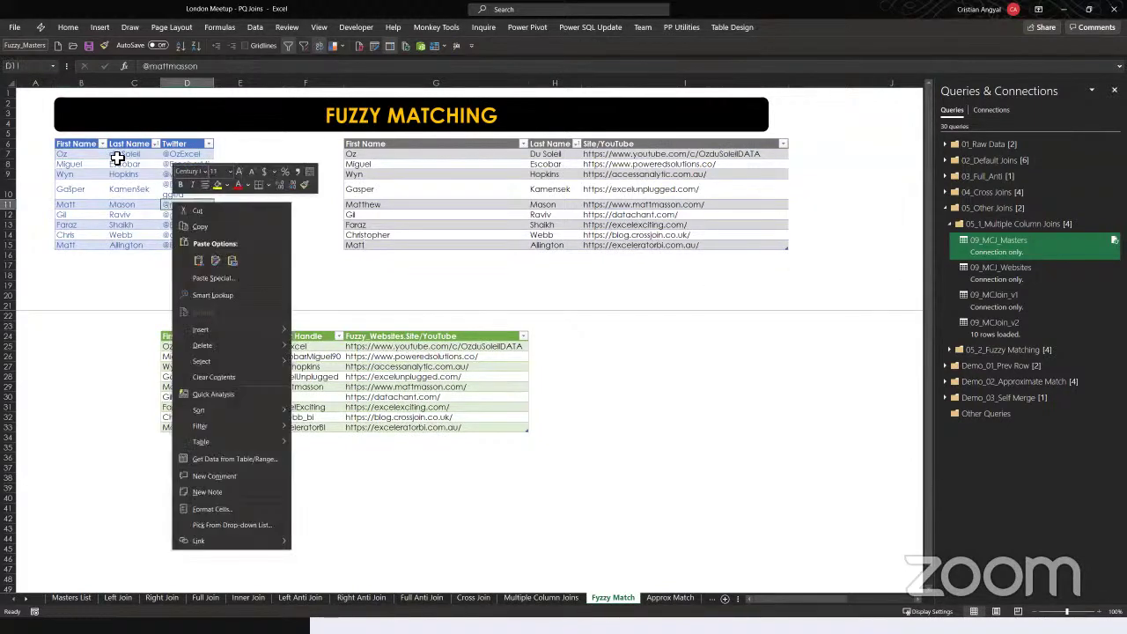
key(Escape)
click(97, 187)
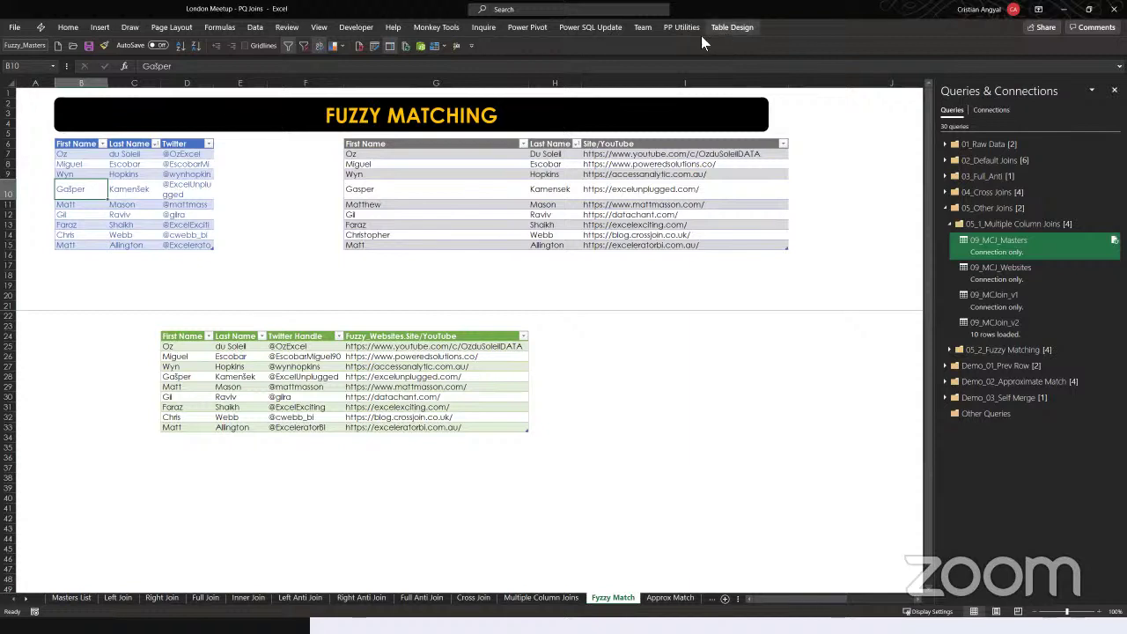
click(729, 27)
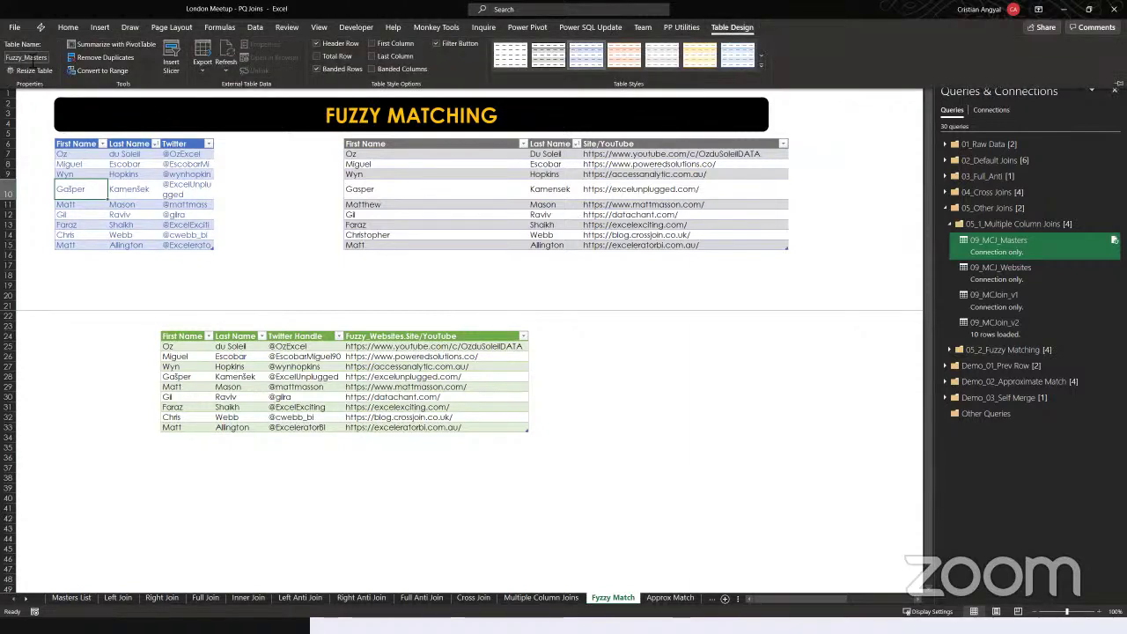
click(354, 227)
click(411, 173)
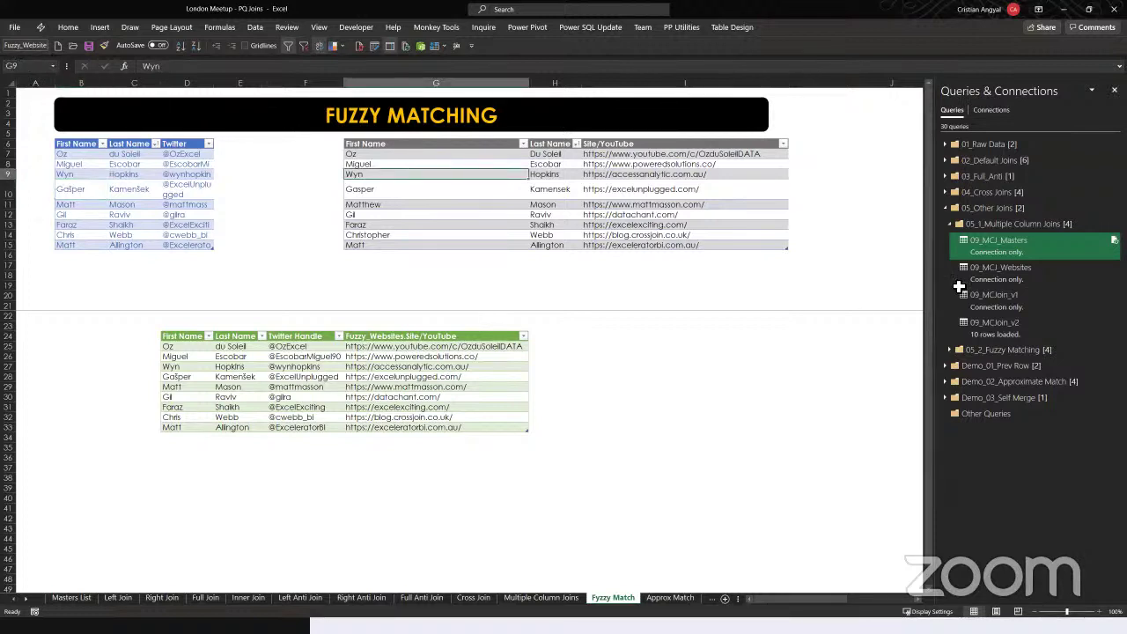
- Expand the Fuzzy Matching query group and edit Fuzzy_Masters in Power Query
click(949, 224)
click(950, 241)
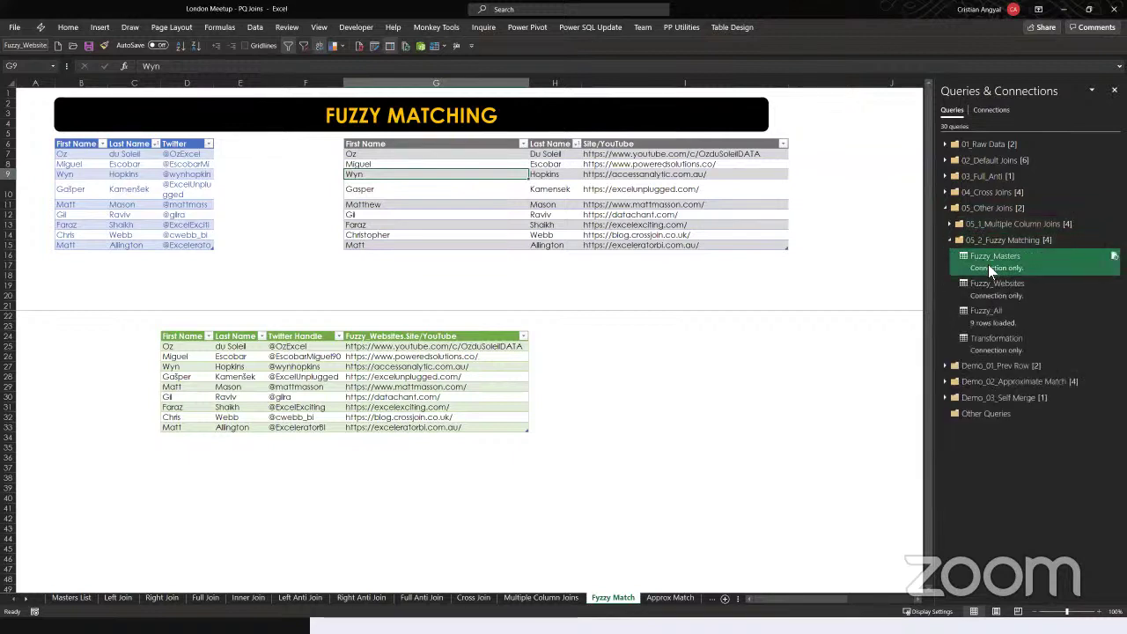
right_click(982, 266)
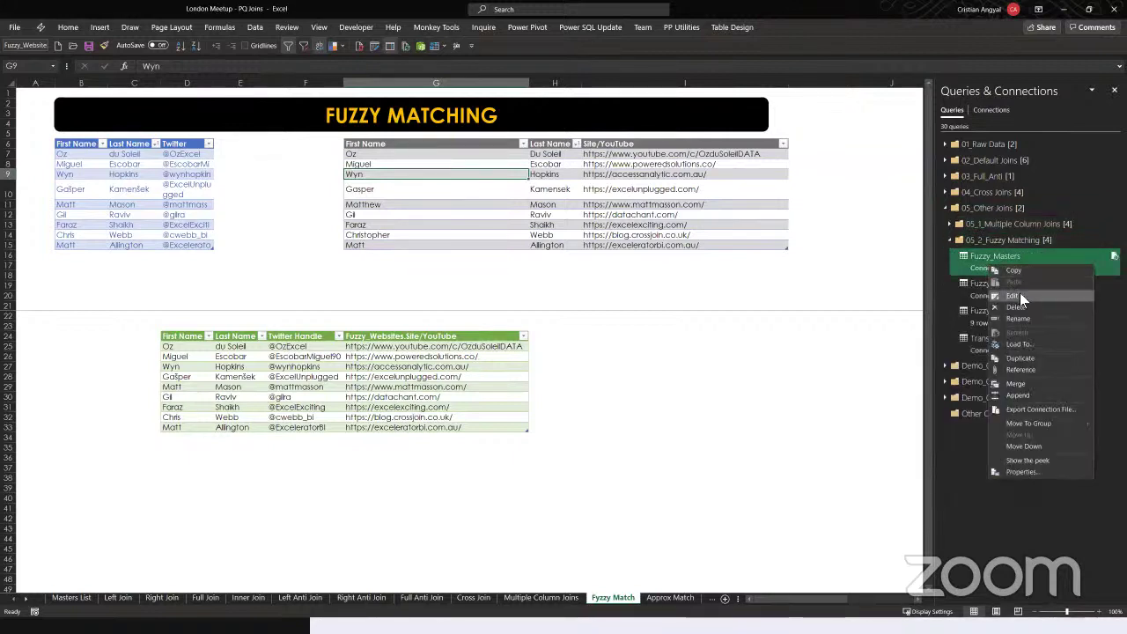
click(1019, 292)
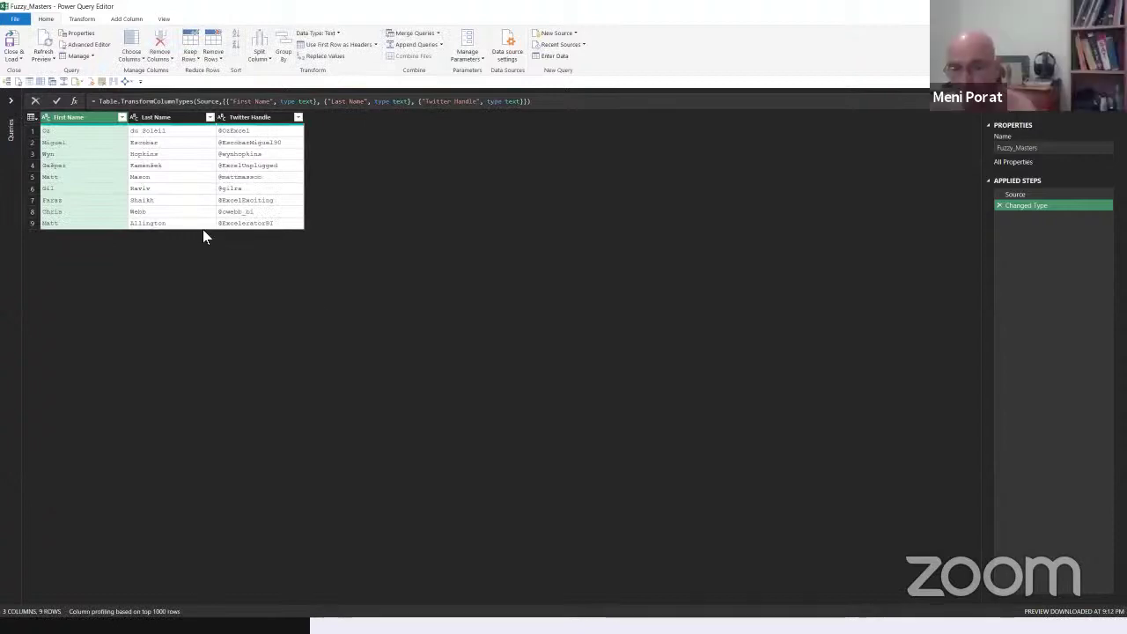
- Enlarge the query list, preview Fuzzy_Websites, and view Fuzzy_All's Source step showing Fuzzy_Masters
click(11, 101)
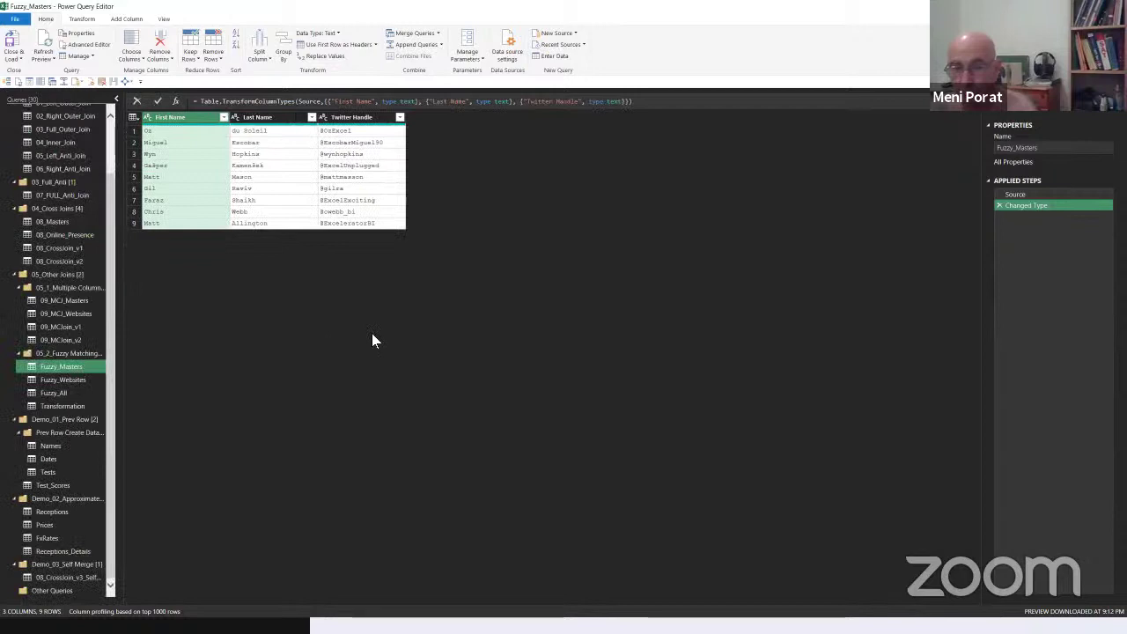
key(ctrl+plus)
key(ctrl+plus)
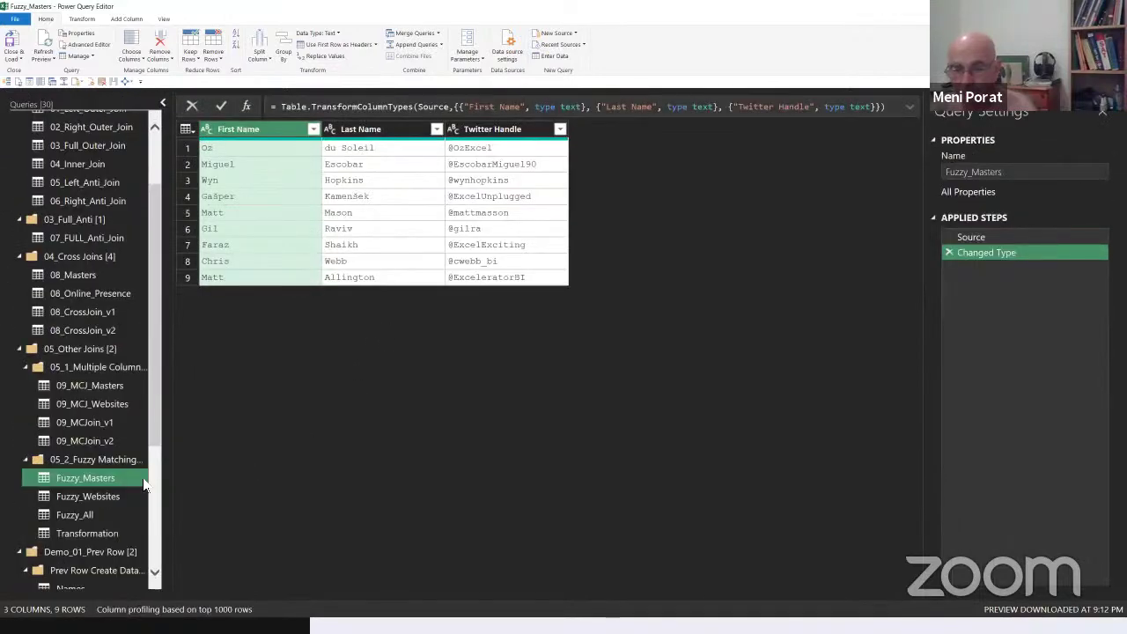
click(986, 236)
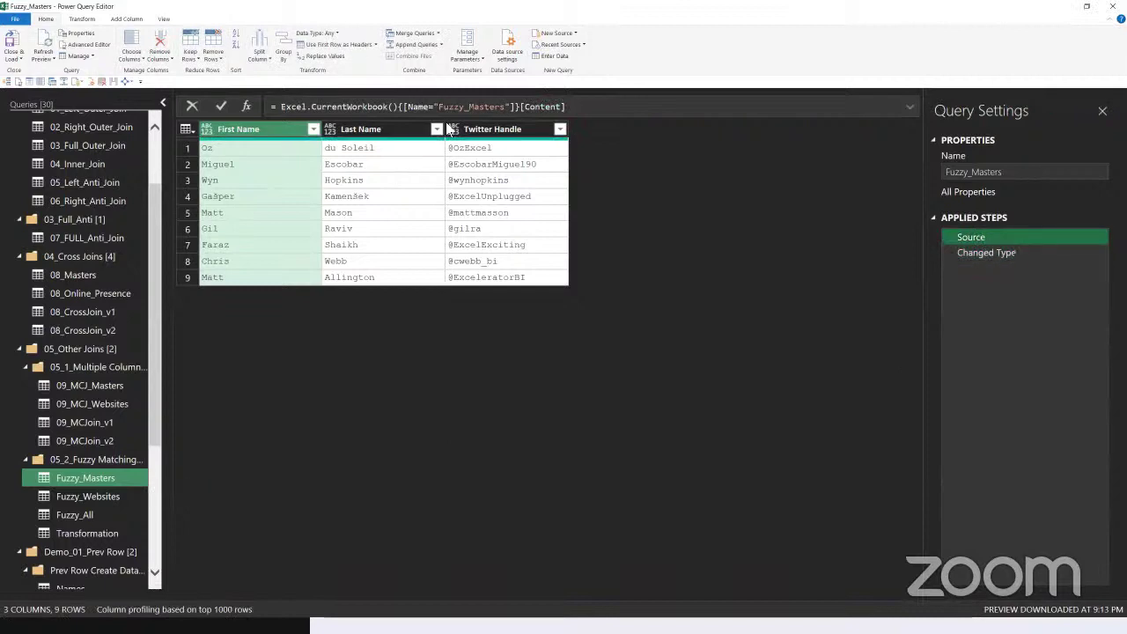
click(109, 496)
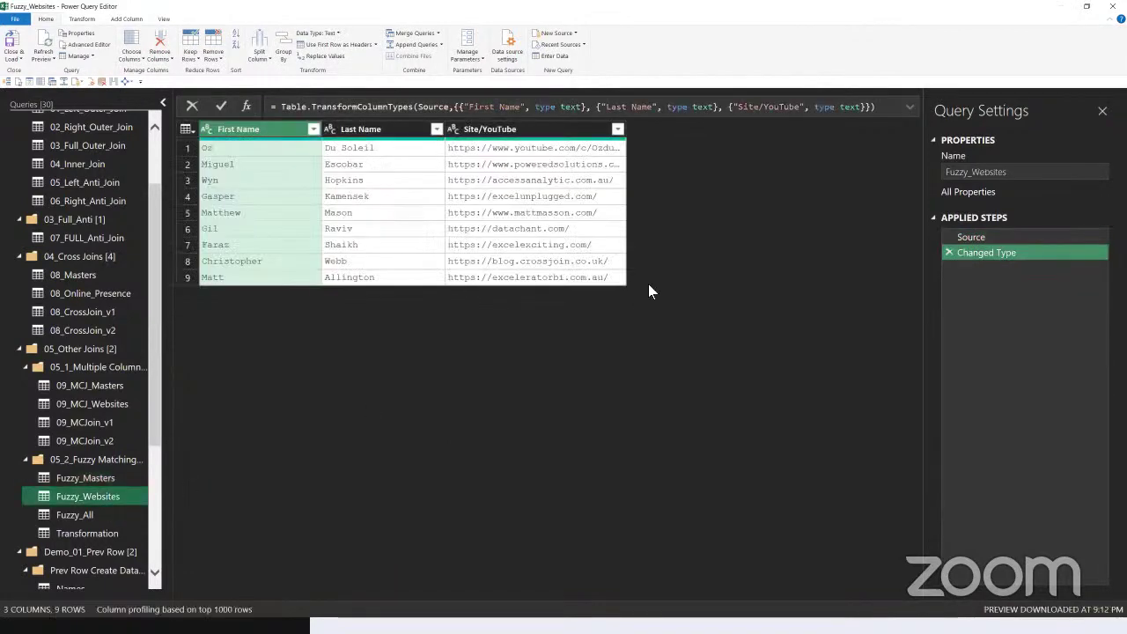
click(112, 516)
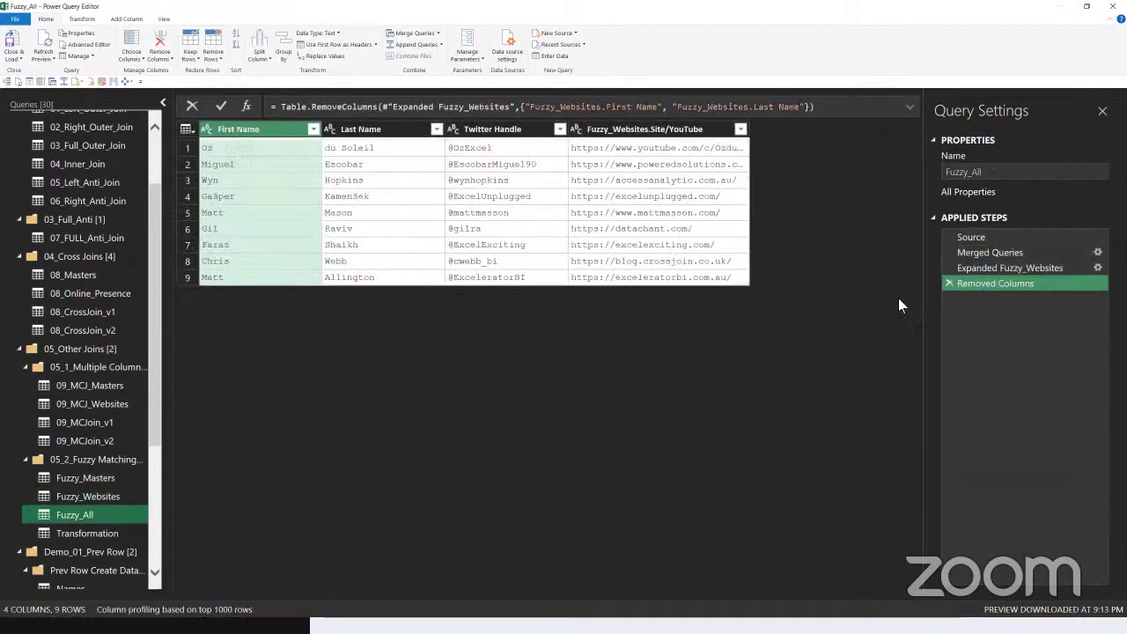
click(992, 239)
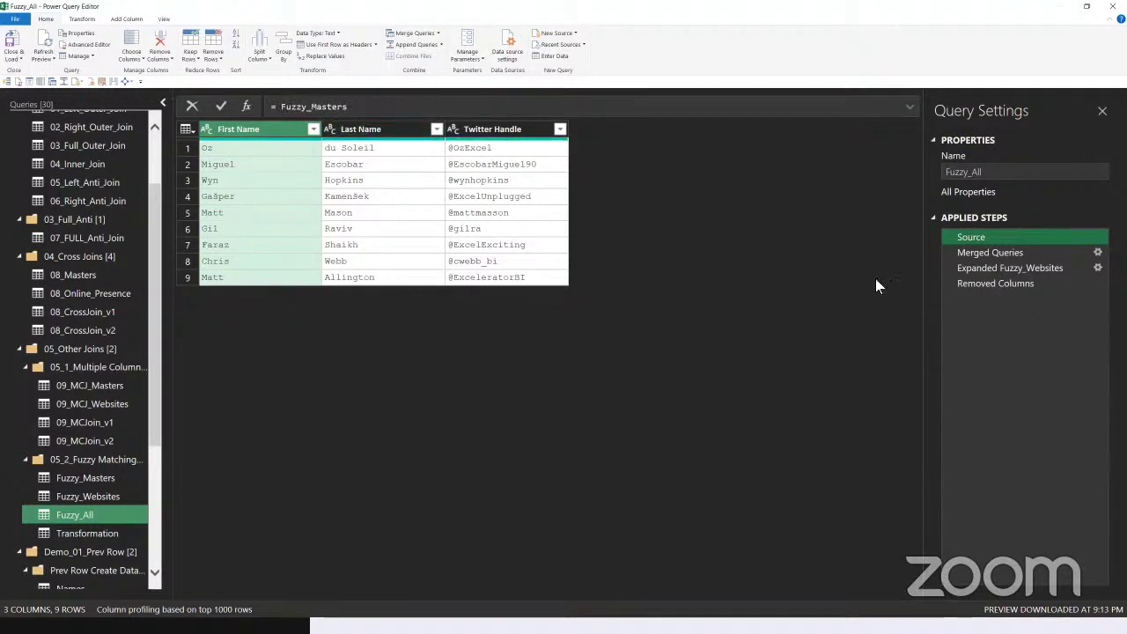
- Untick fuzzy matching in the Merged Queries settings to see 5 of 9 matches, then cancel
right_click(990, 252)
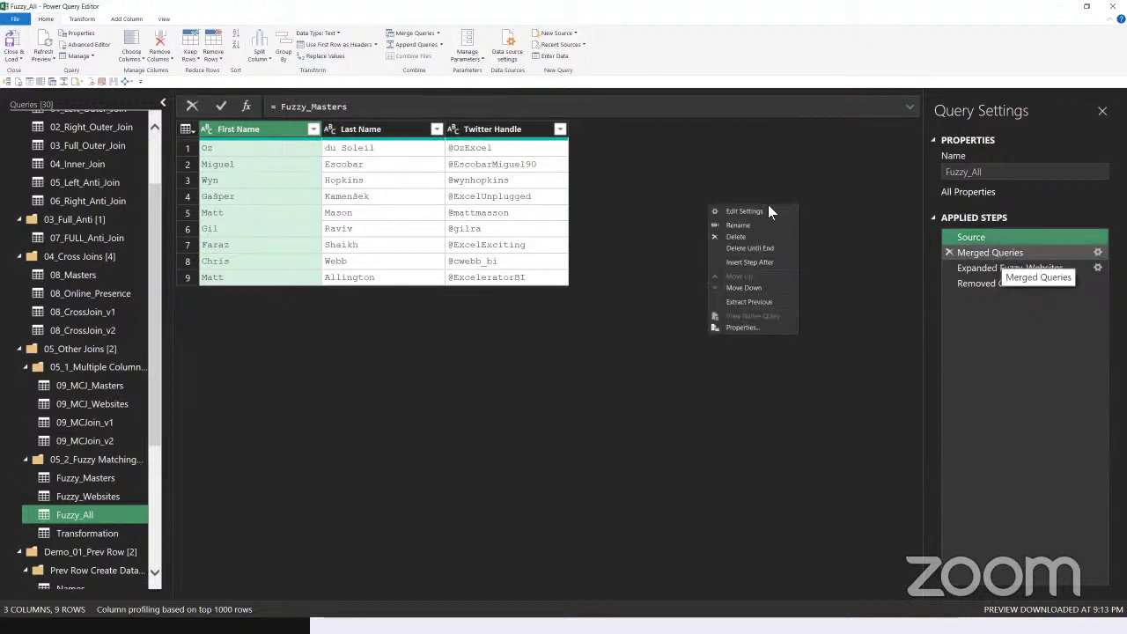
click(760, 212)
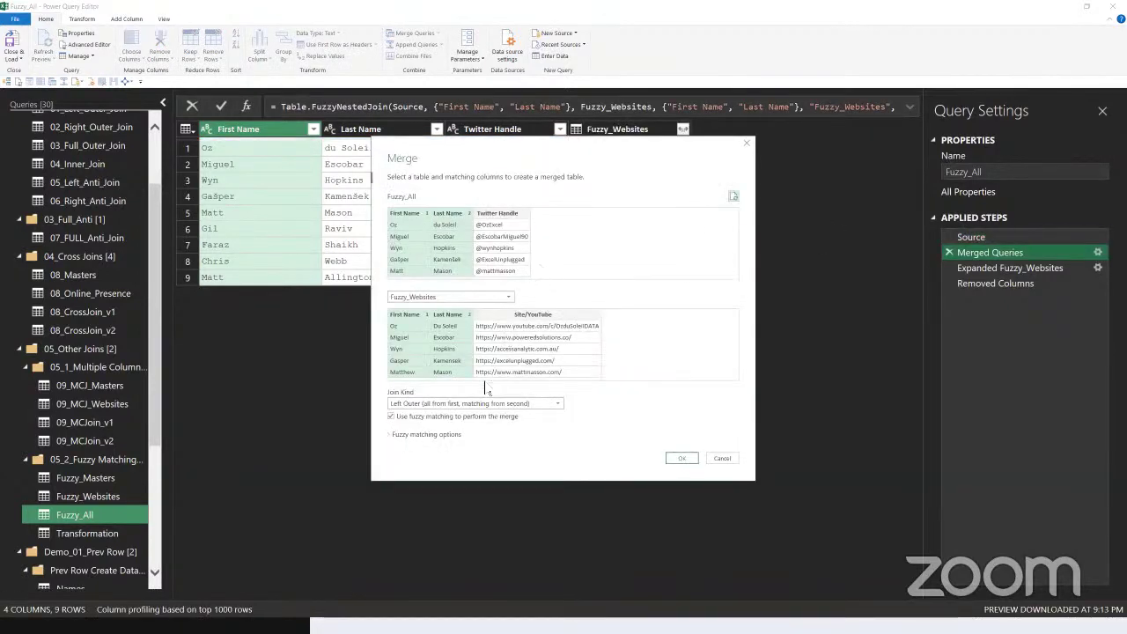
click(460, 423)
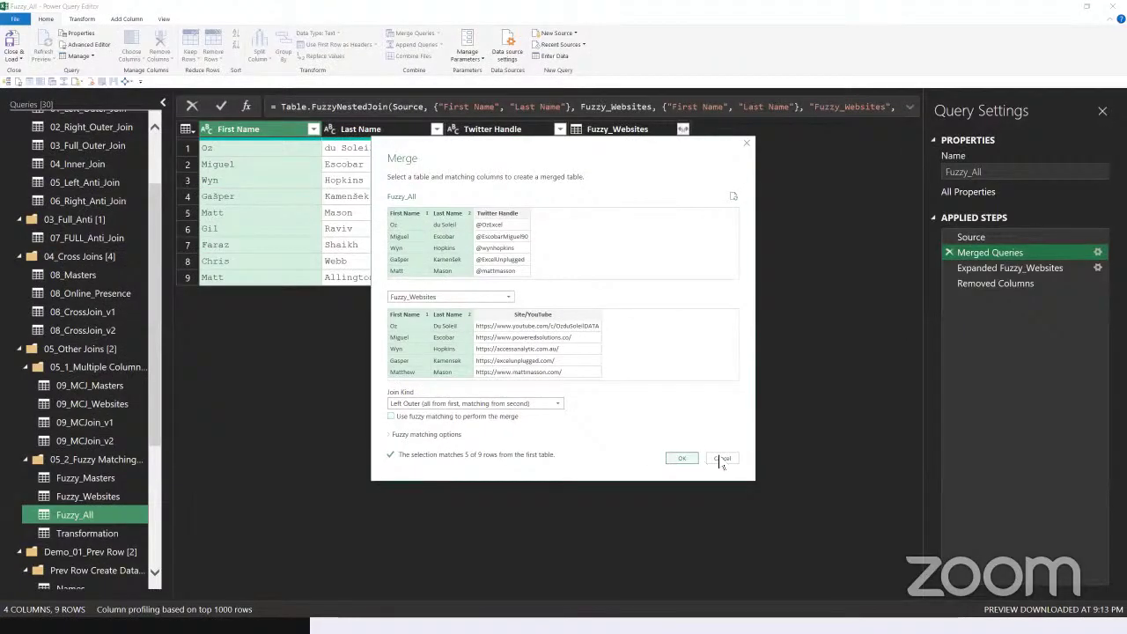
key(Escape)
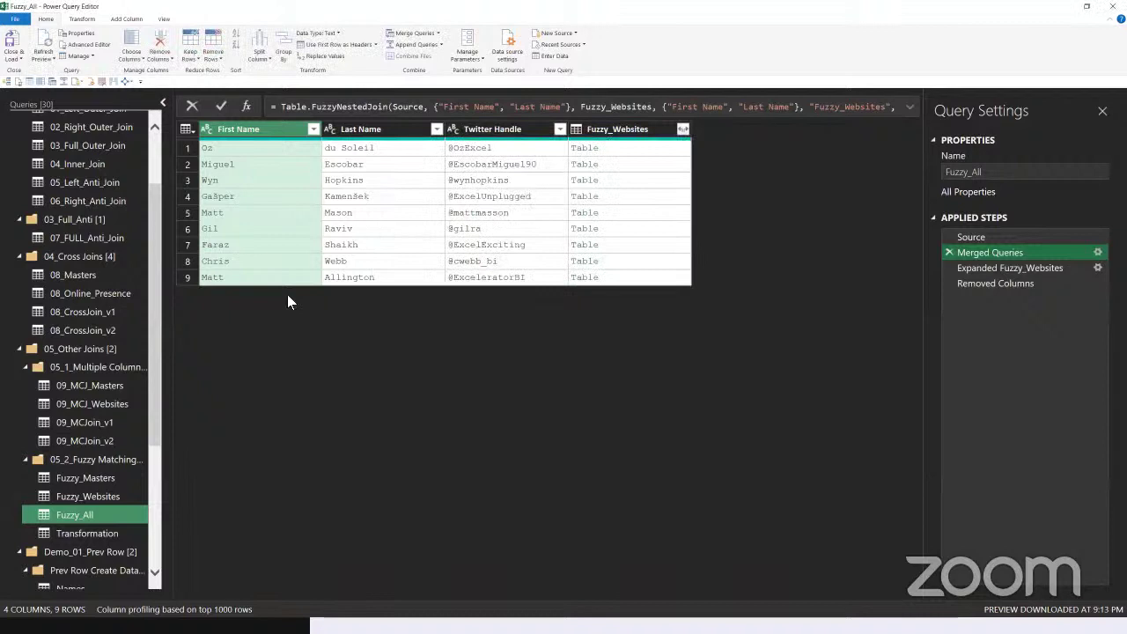
- Inspect Christopher in Fuzzy_Websites and compare it with the workbook's Fuzzy Matching tables
click(122, 496)
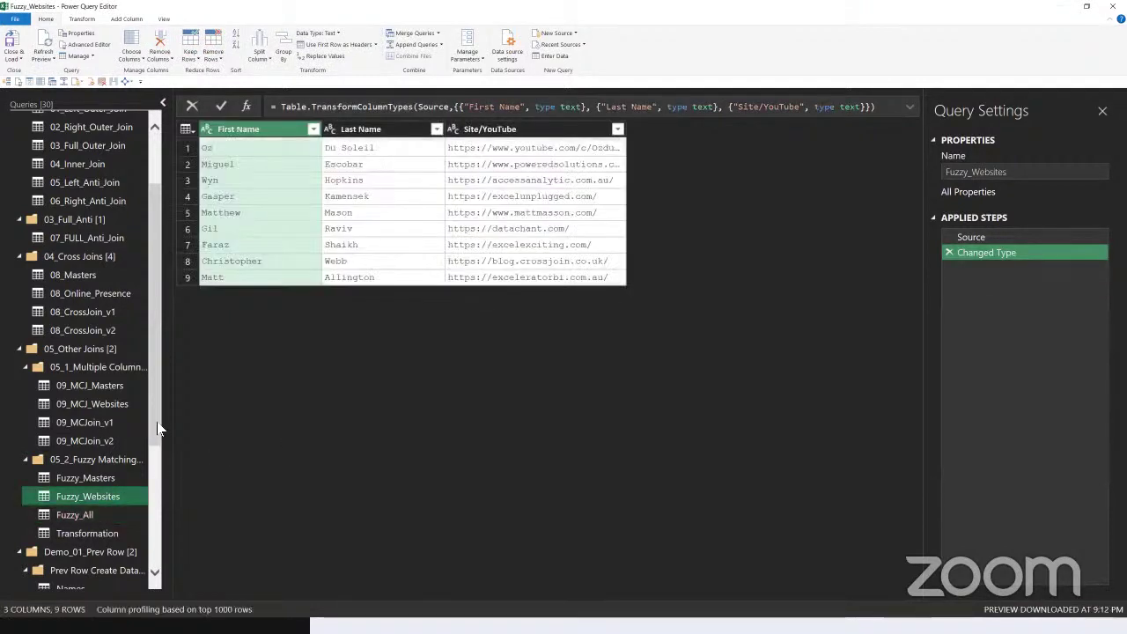
click(261, 264)
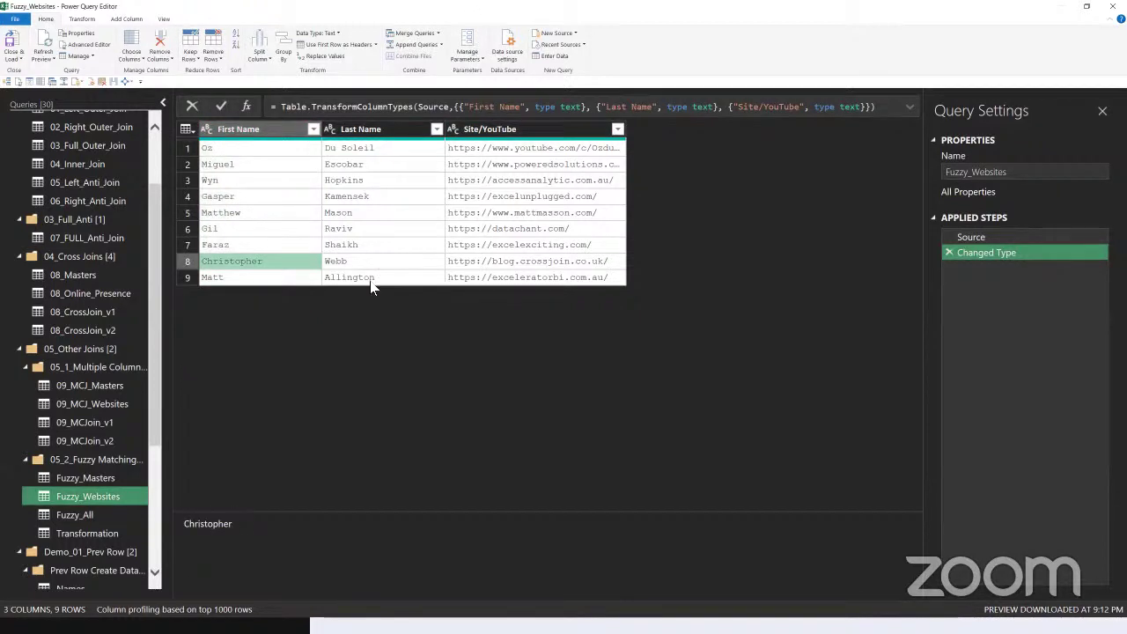
key(super+Down)
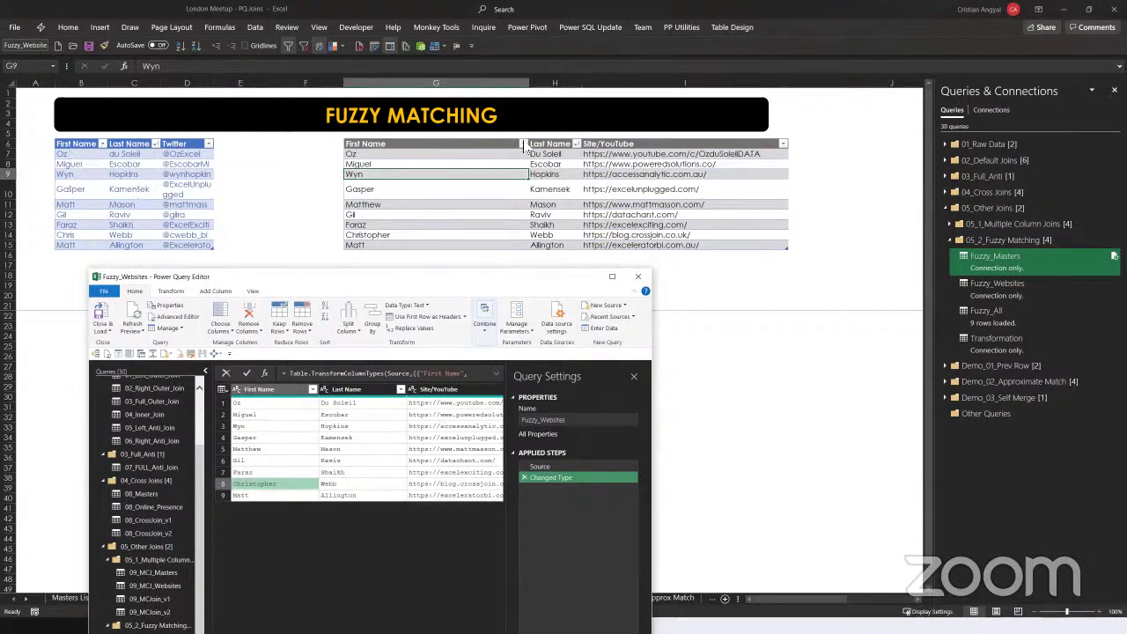
double_click(477, 278)
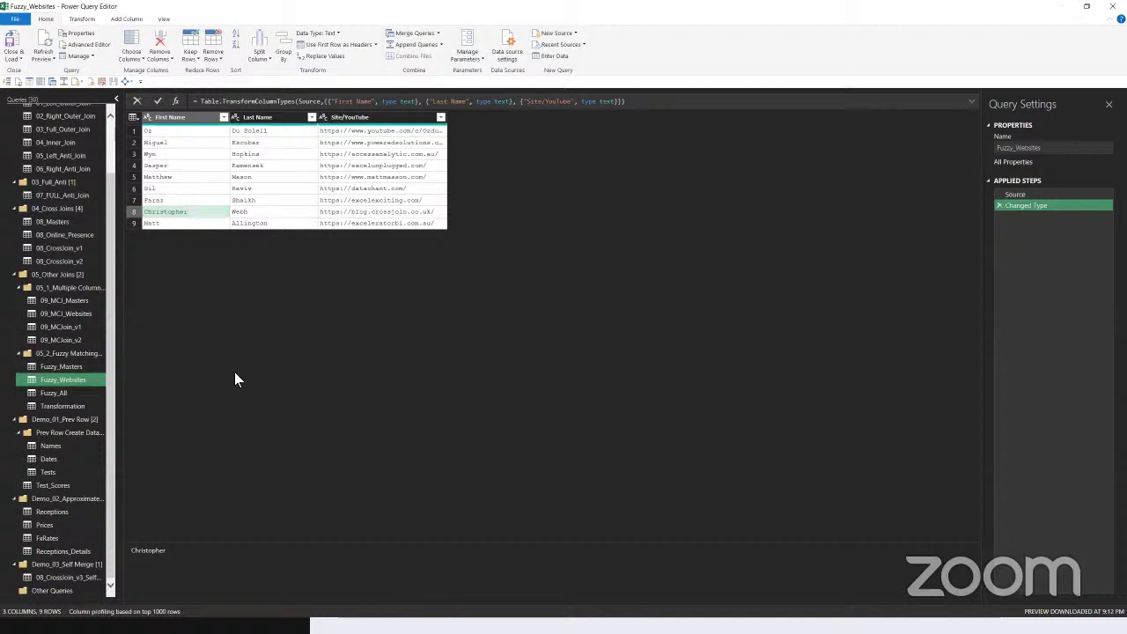
key(ctrl+shift+equal)
key(ctrl+shift+equal)
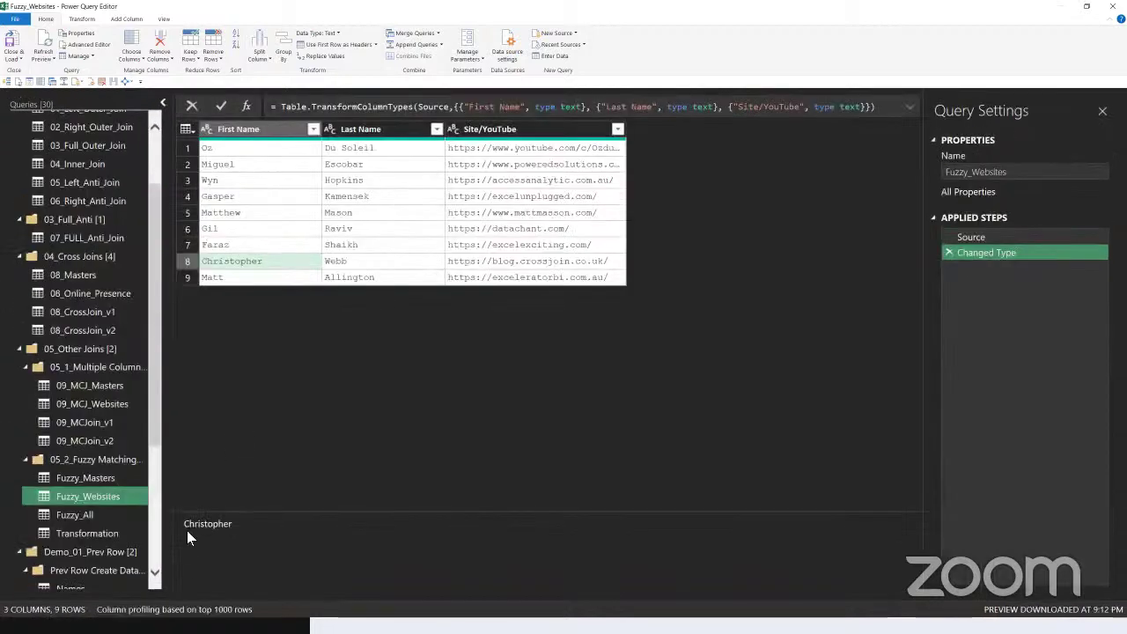
- Reopen the Merged Queries settings of Fuzzy_All
ctrl+click(77, 514)
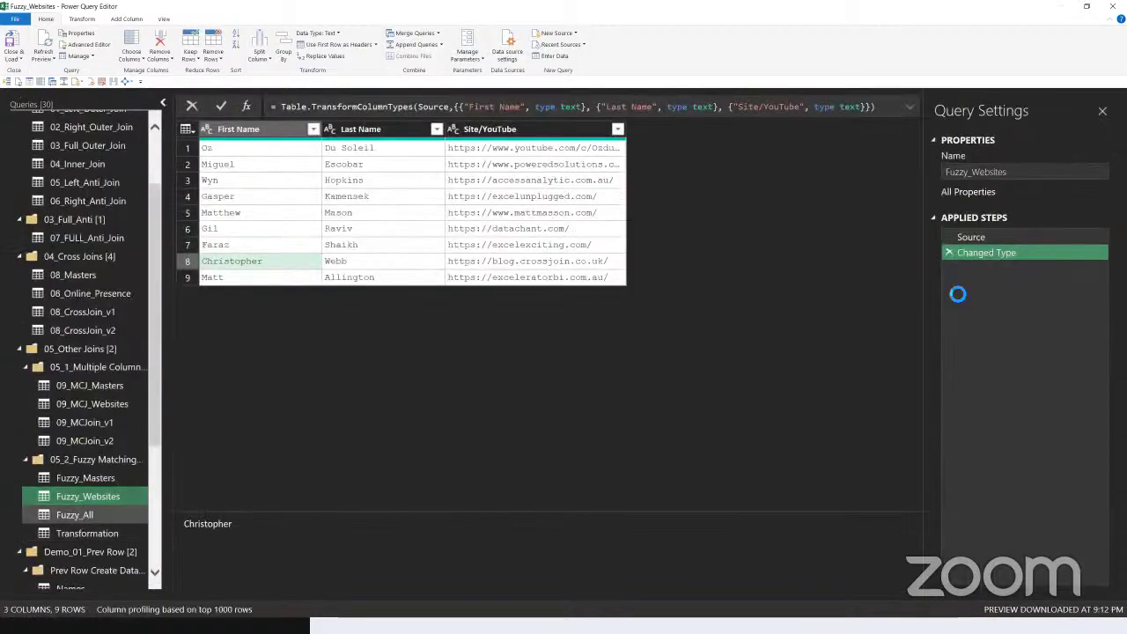
right_click(1004, 252)
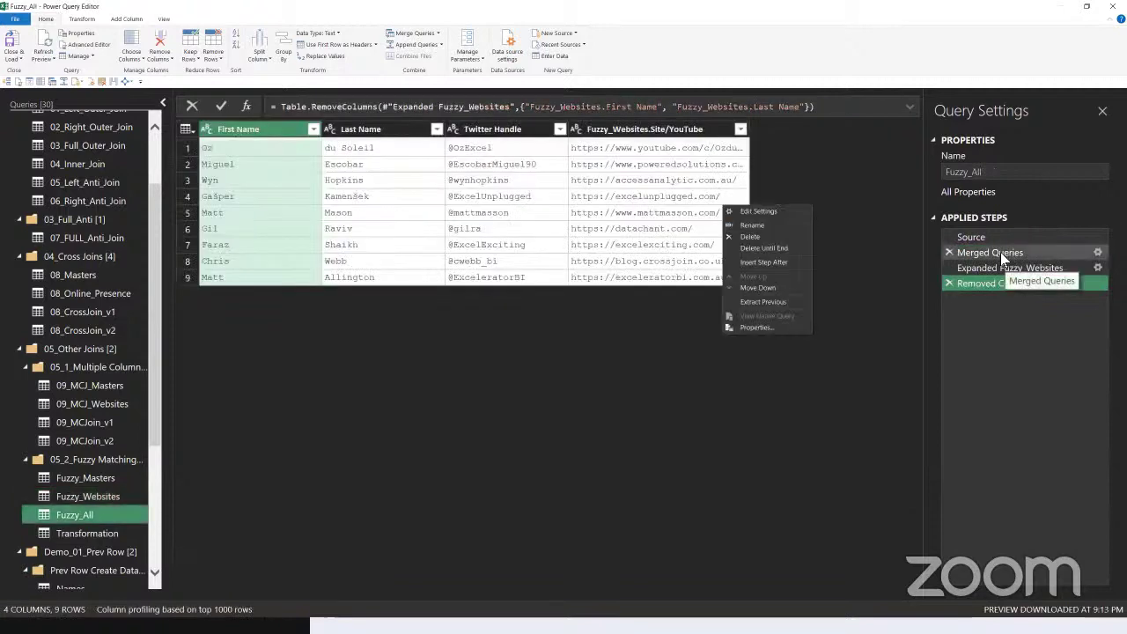
click(764, 211)
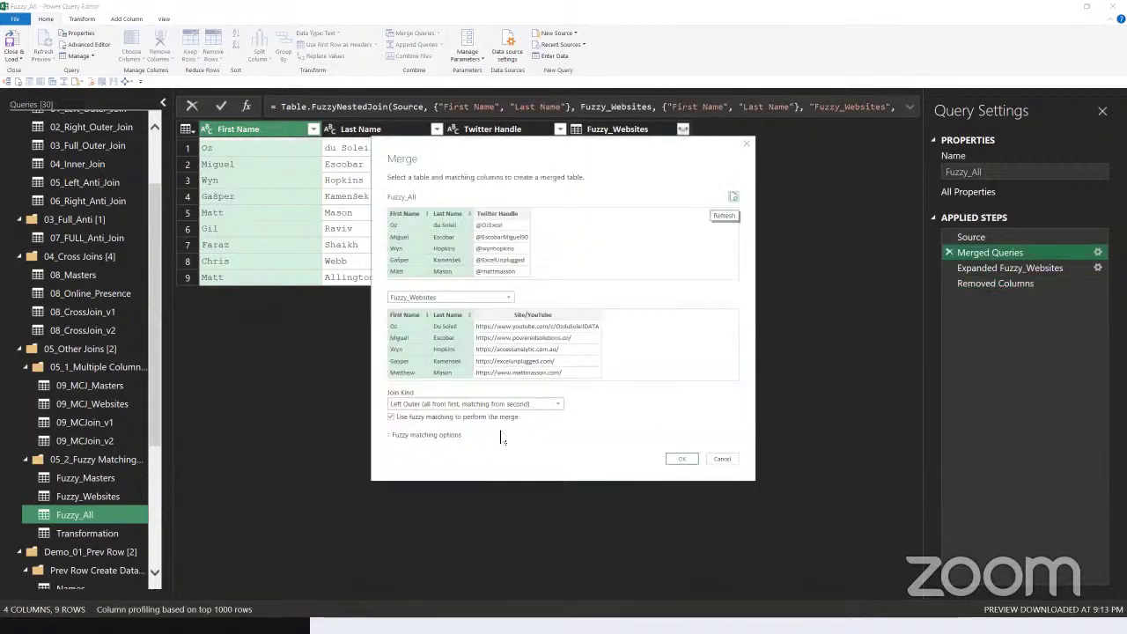
- Untick 'Use fuzzy matching' and confirm the exact First Name and Last Name merge
click(391, 417)
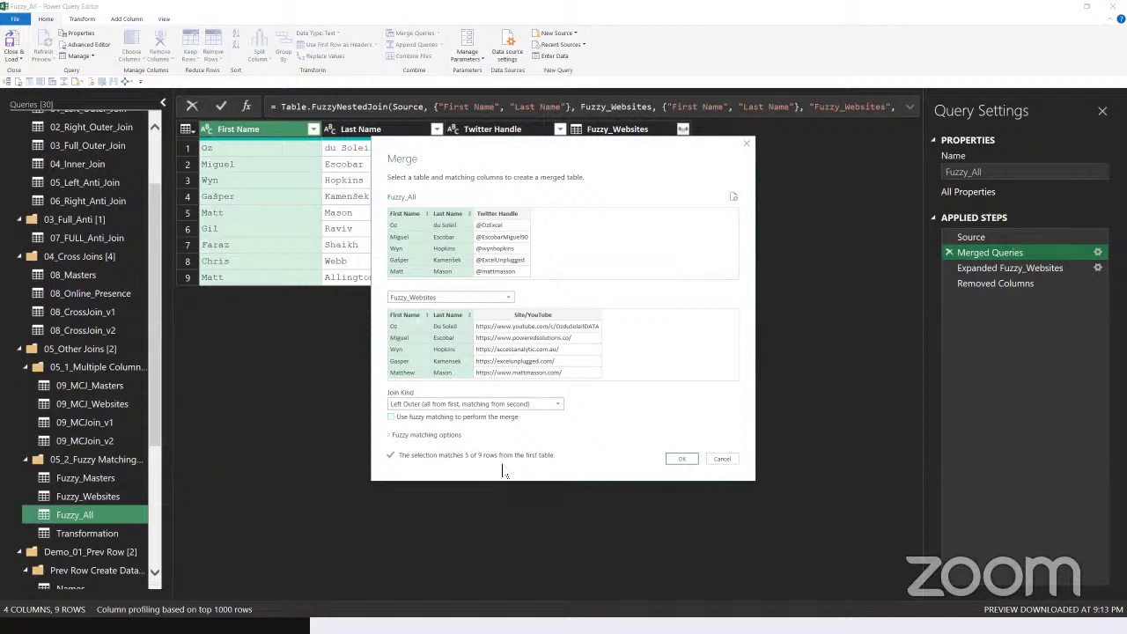
click(683, 460)
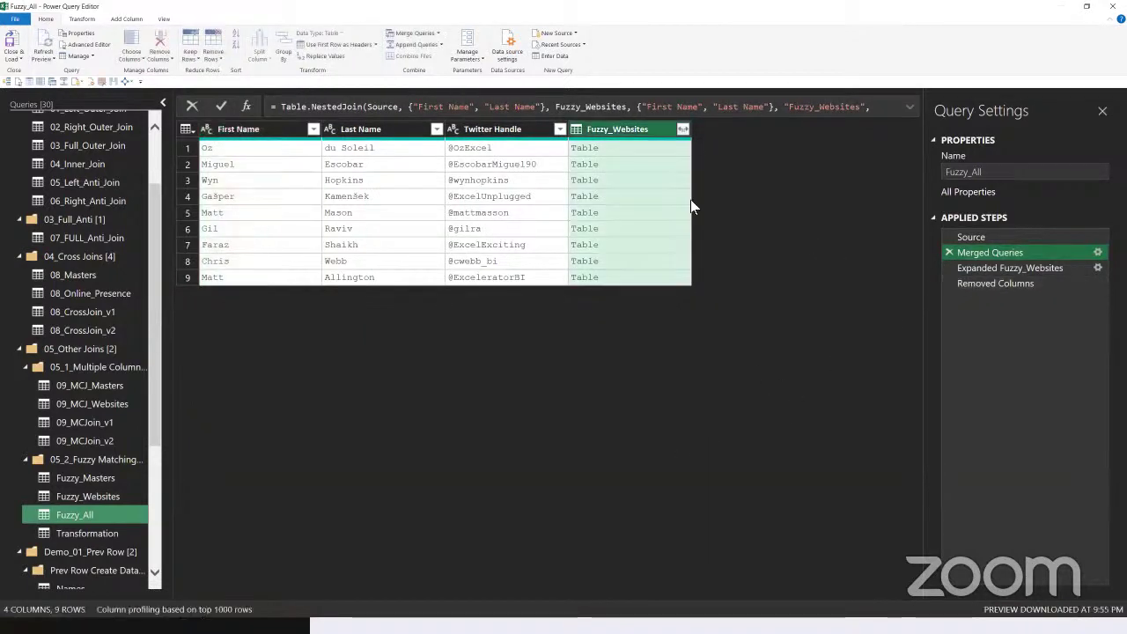
- At Expanded Fuzzy_Websites, inspect the null website details in Oz's and Gašper's rows
click(984, 268)
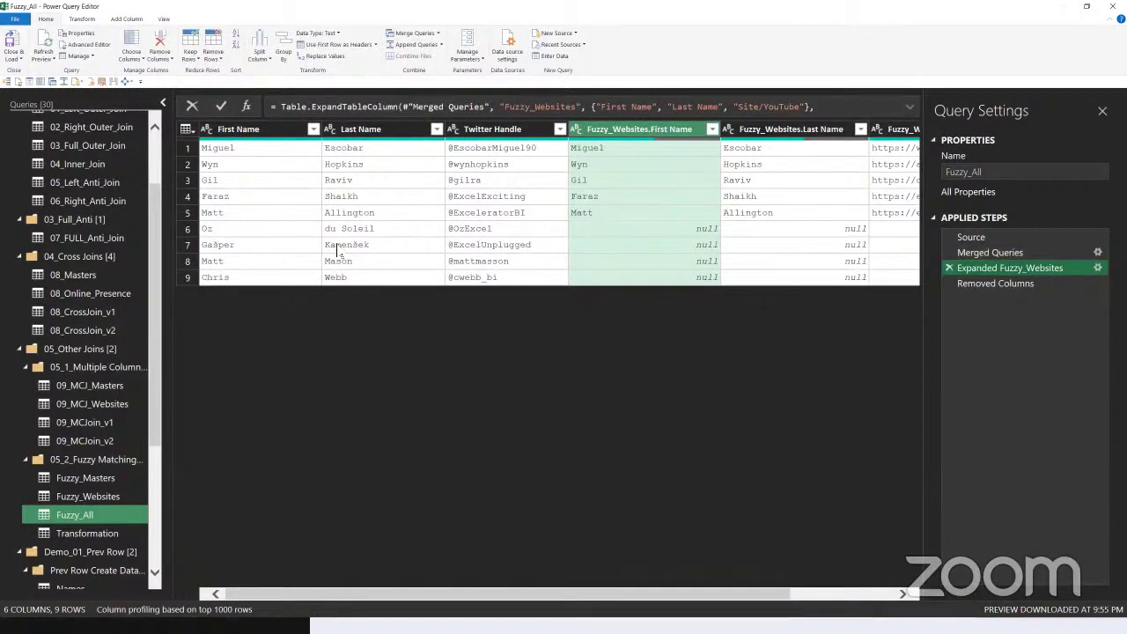
click(295, 230)
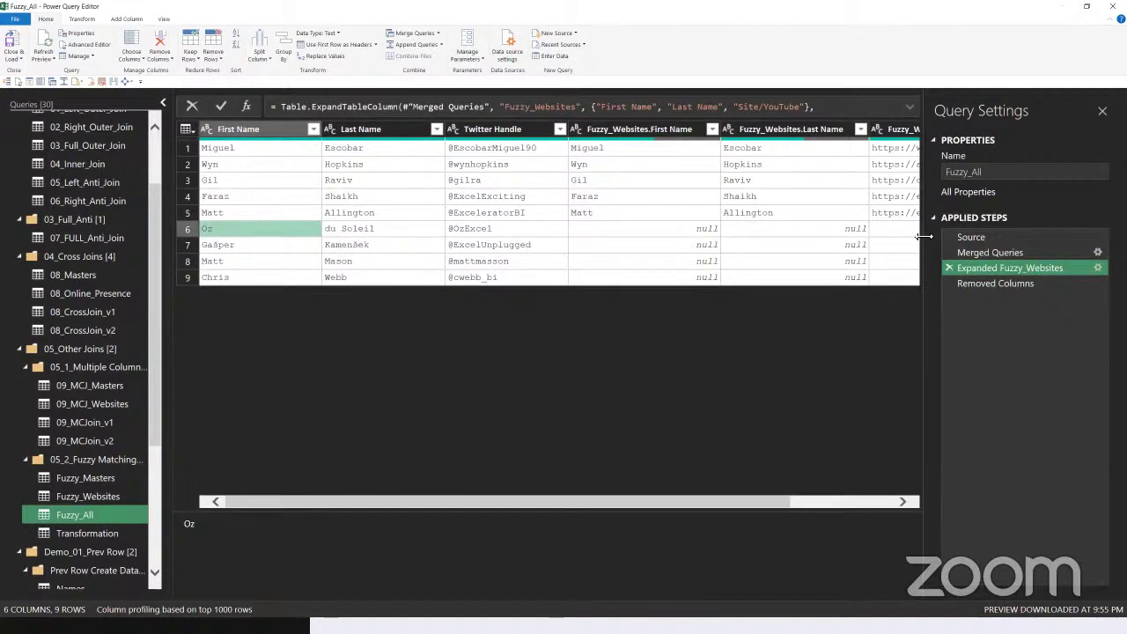
drag(936, 234, 975, 234)
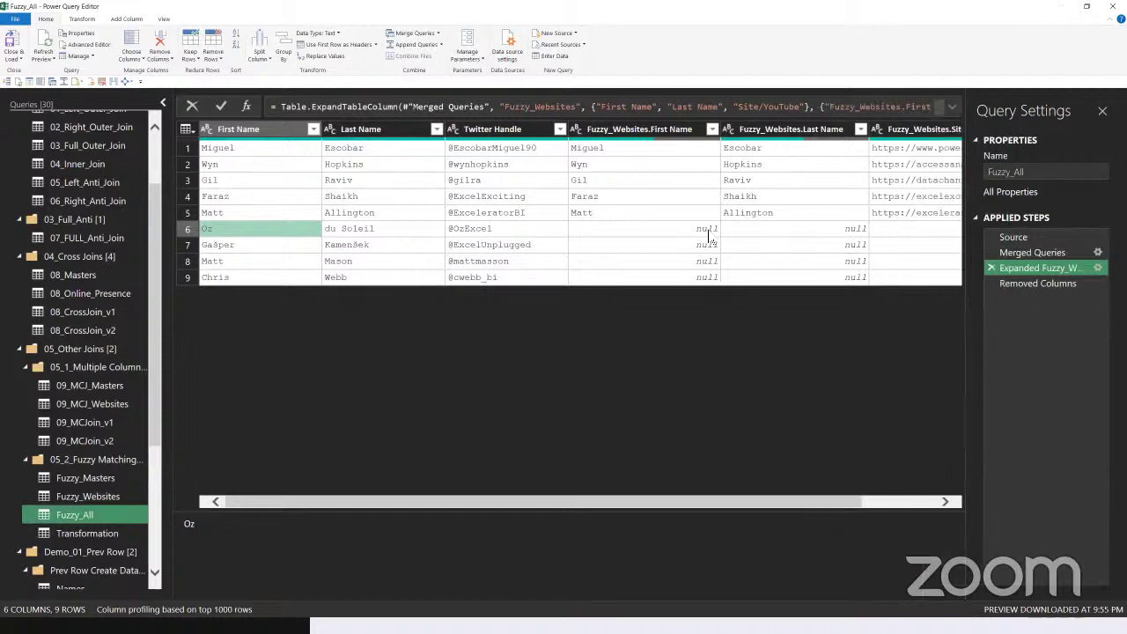
click(214, 249)
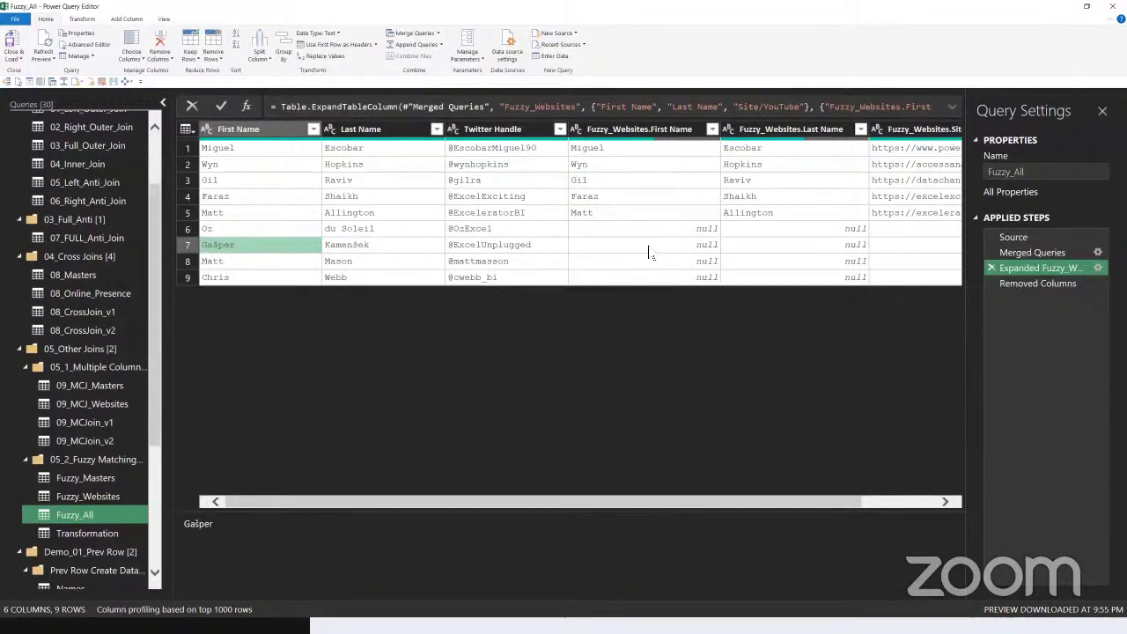
click(775, 247)
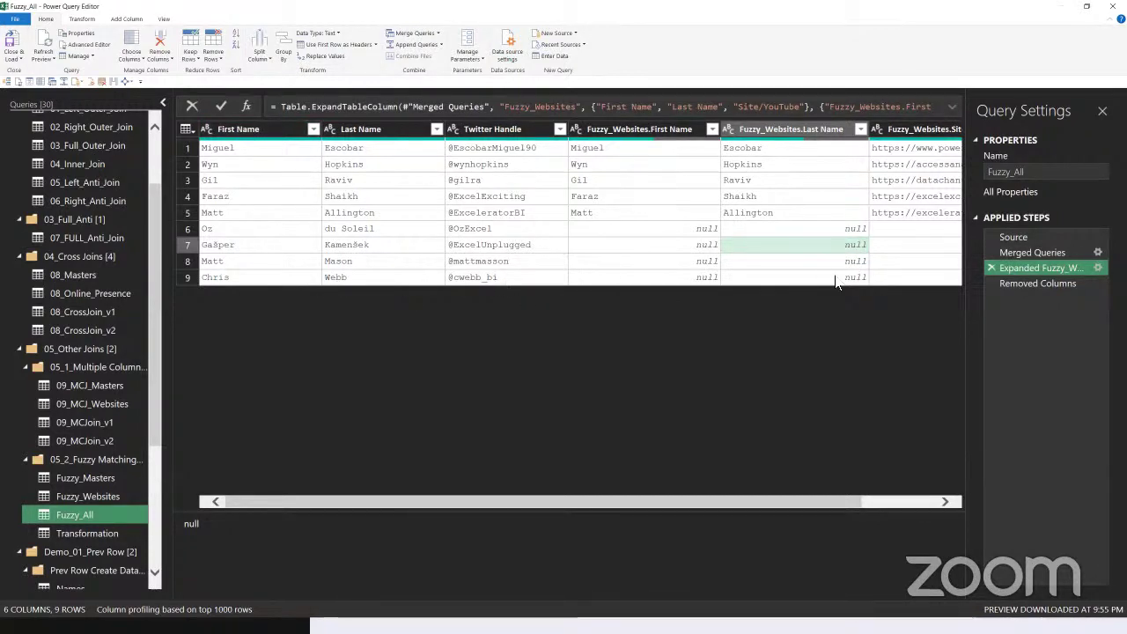
- Re-enable 'Use fuzzy matching' in the Merged Queries settings and view the Expanded Fuzzy_Websites result
right_click(1012, 270)
right_click(1020, 257)
right_click(1019, 257)
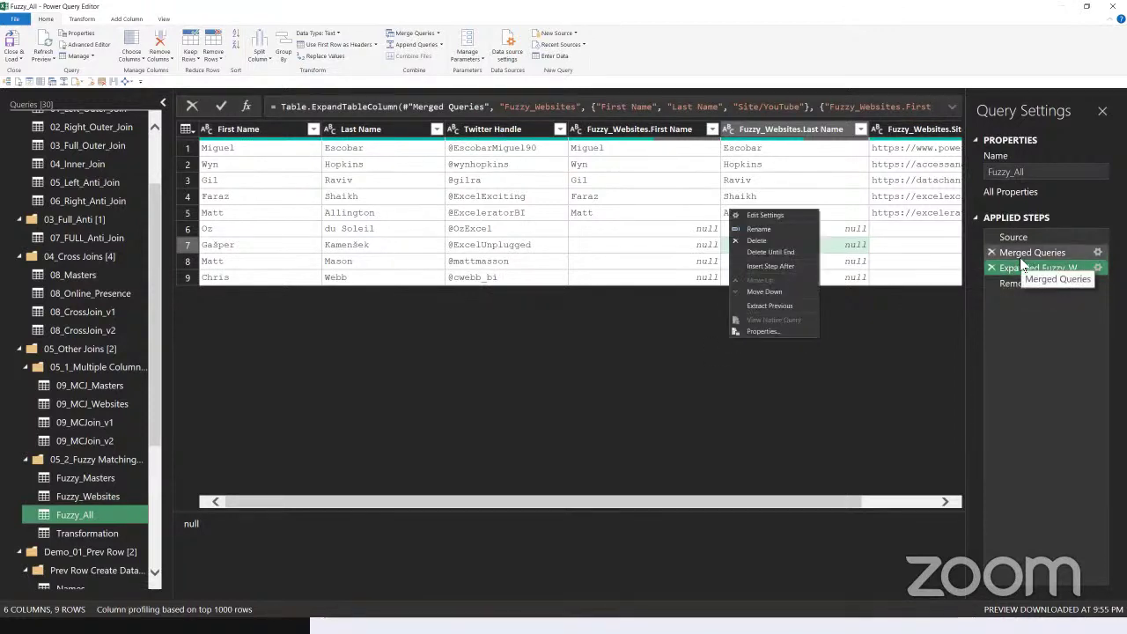
click(776, 217)
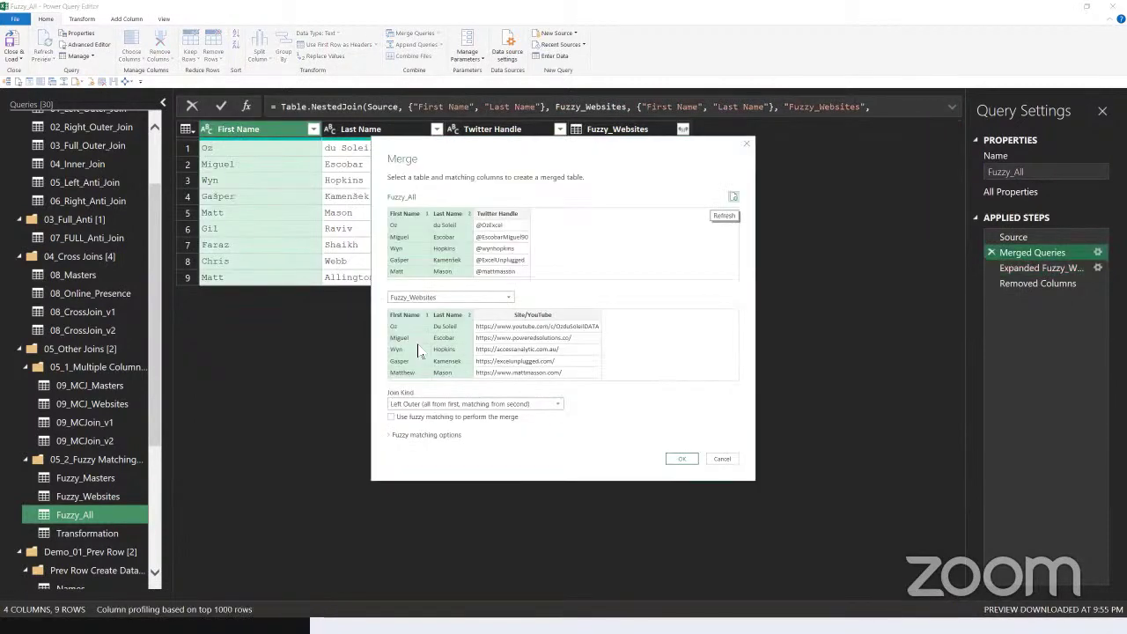
click(391, 418)
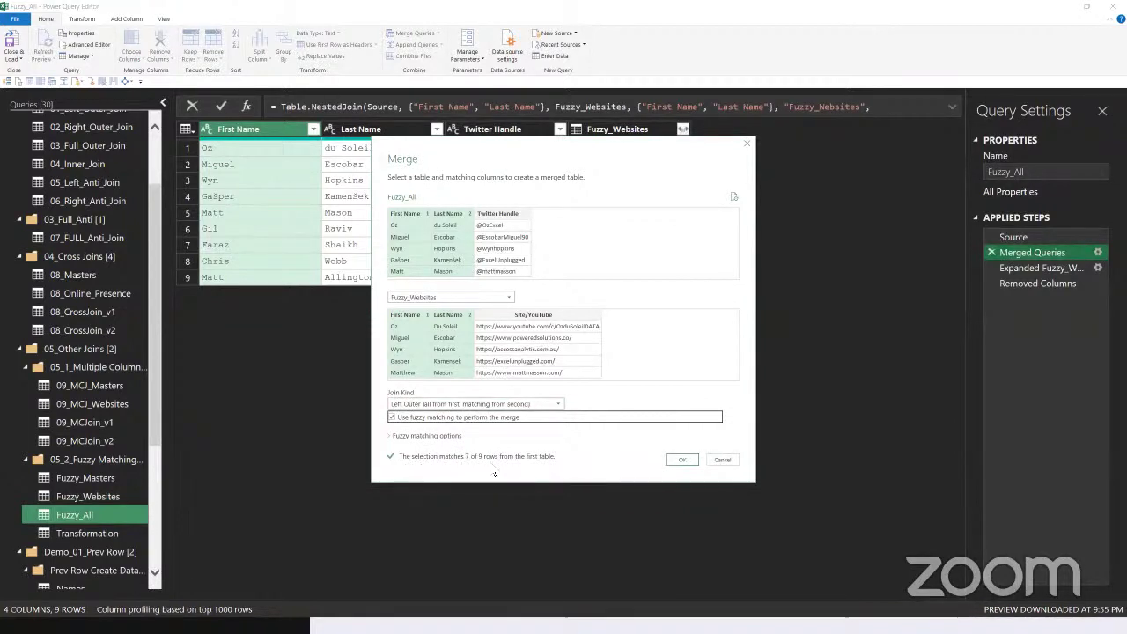
click(682, 459)
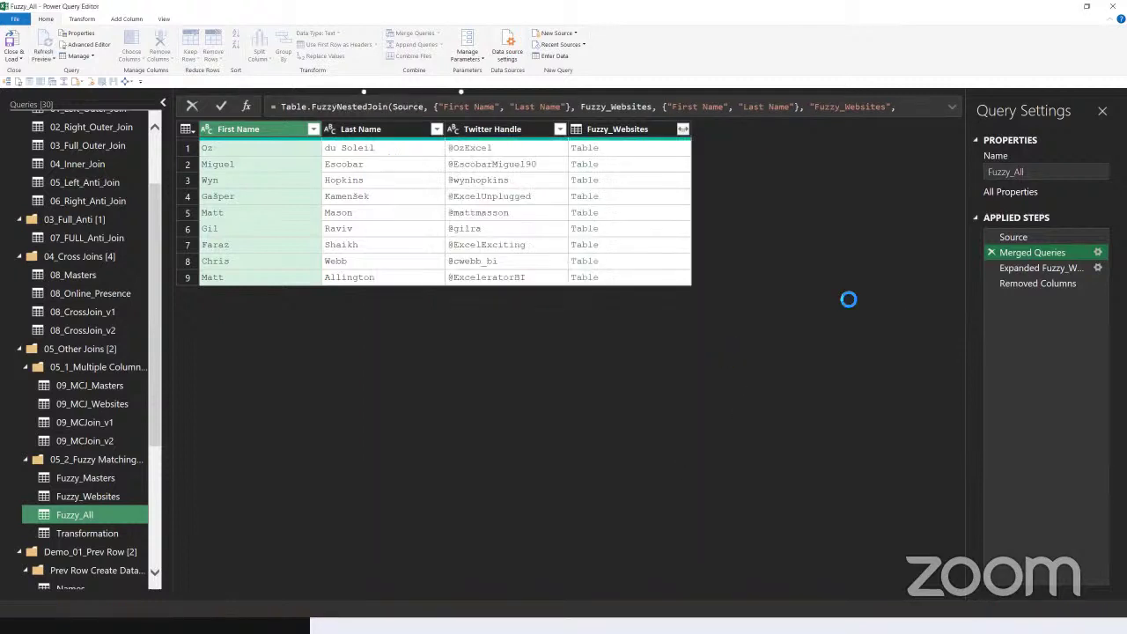
click(1029, 269)
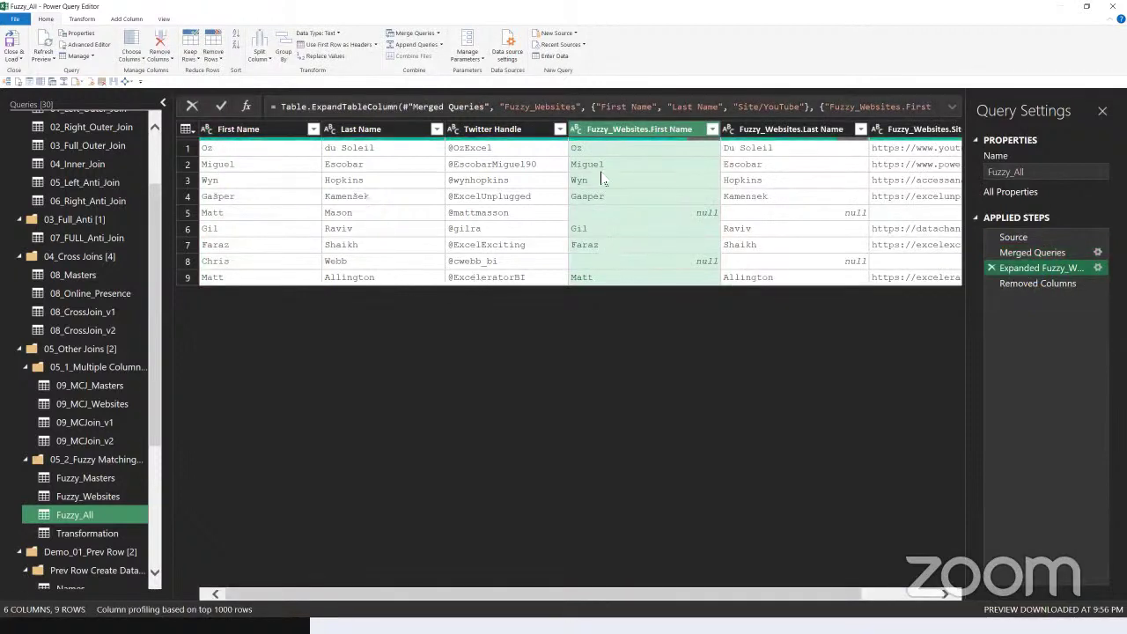
- Verify Oz now matches Du Soleil and Matt Mason stays unmatched, then switch back to Excel
click(652, 149)
key(Right)
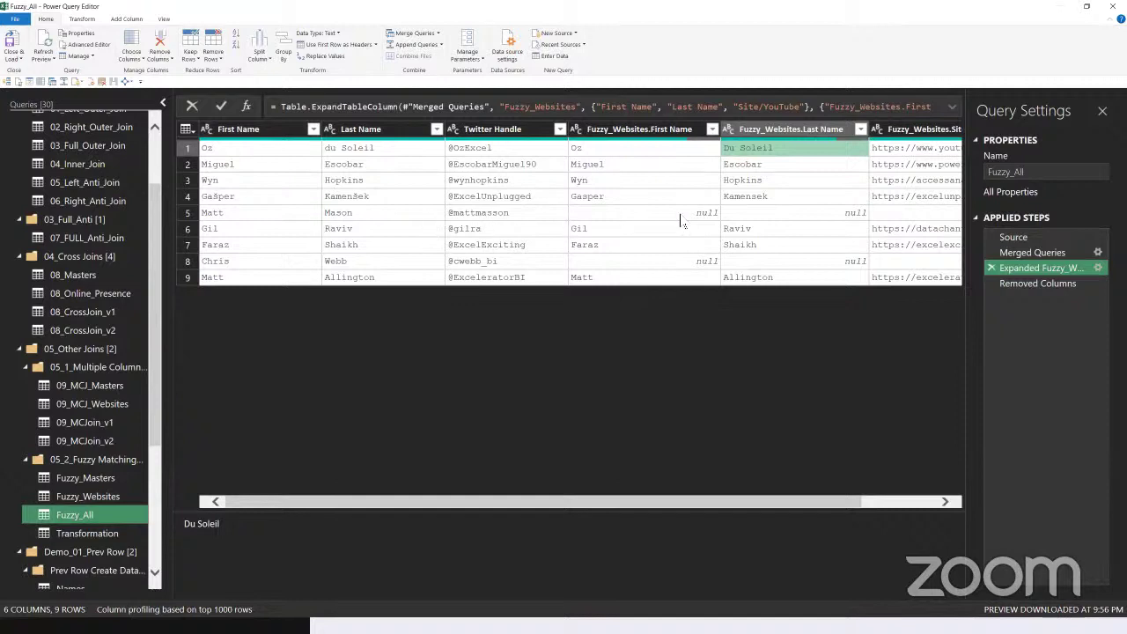
click(250, 218)
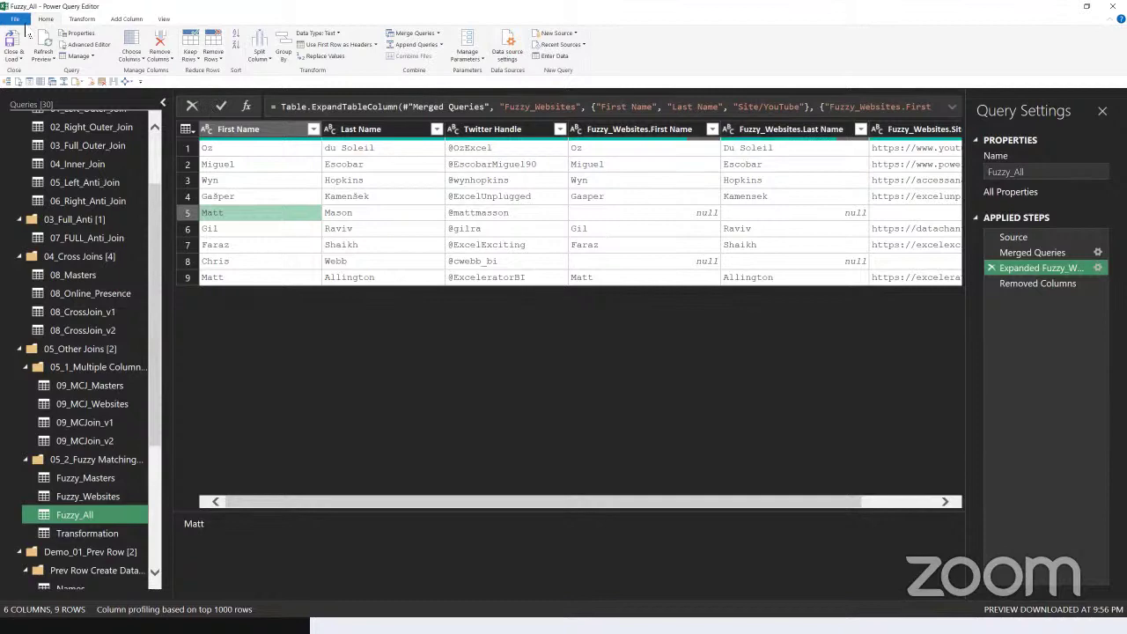
key(alt+Tab)
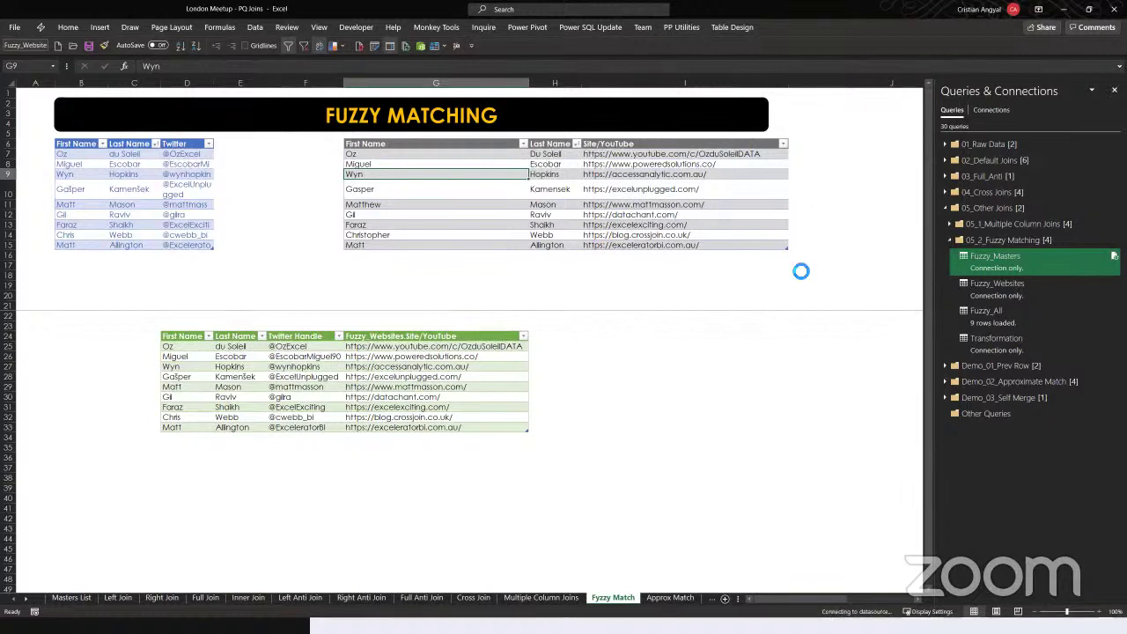
- Review the From/To mapping table, which maps Matthew to Matt and Christopher to Chris
click(763, 295)
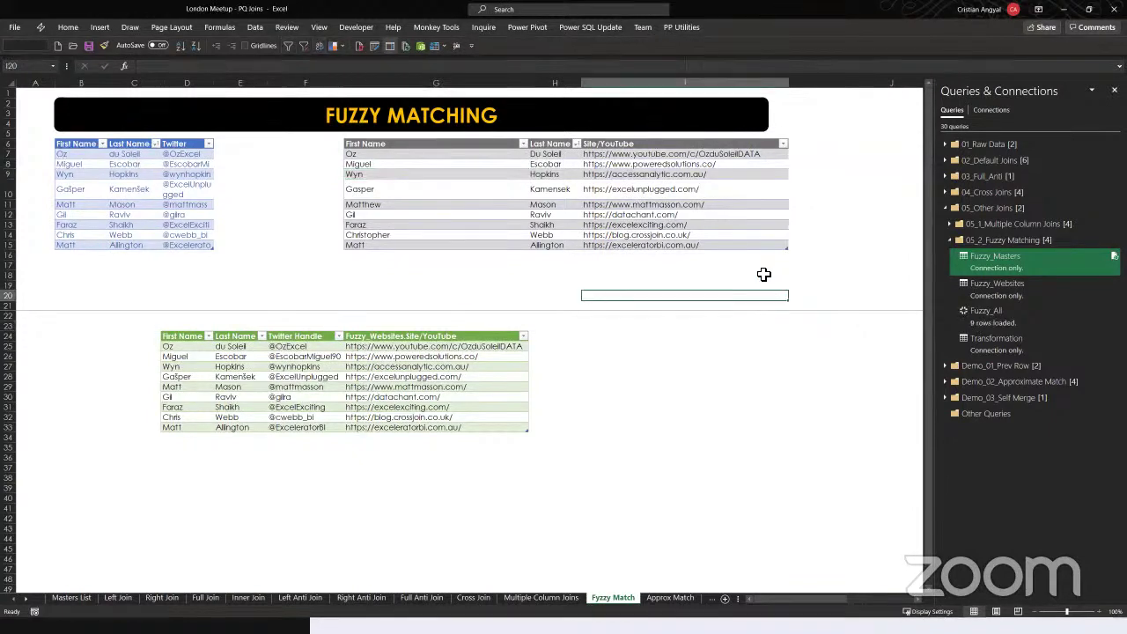
drag(826, 265, 973, 238)
click(721, 154)
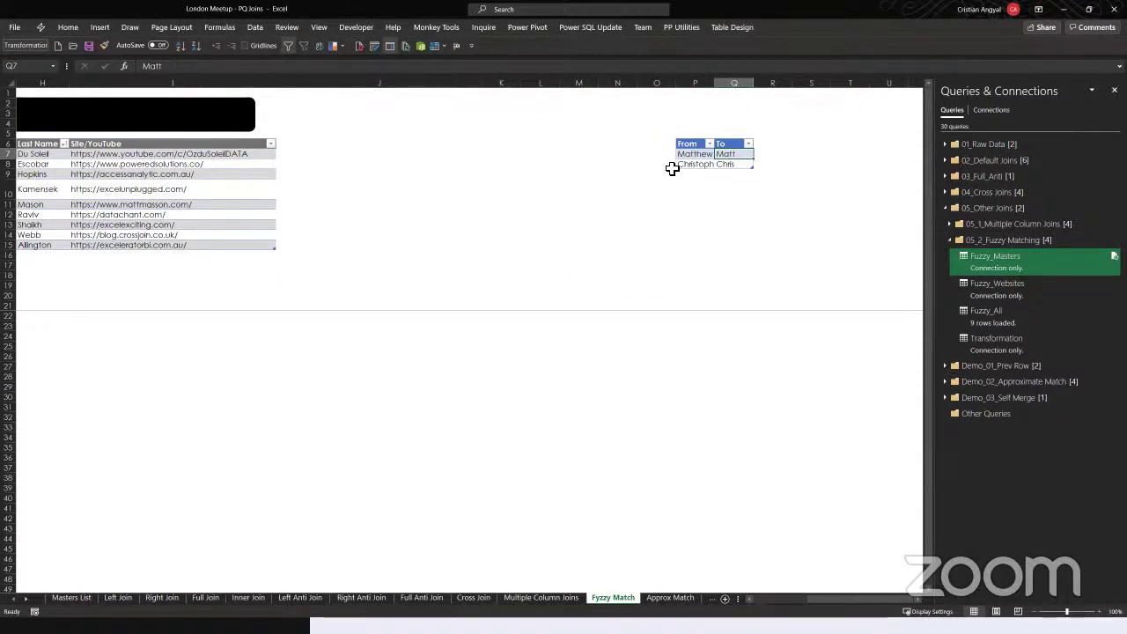
click(685, 145)
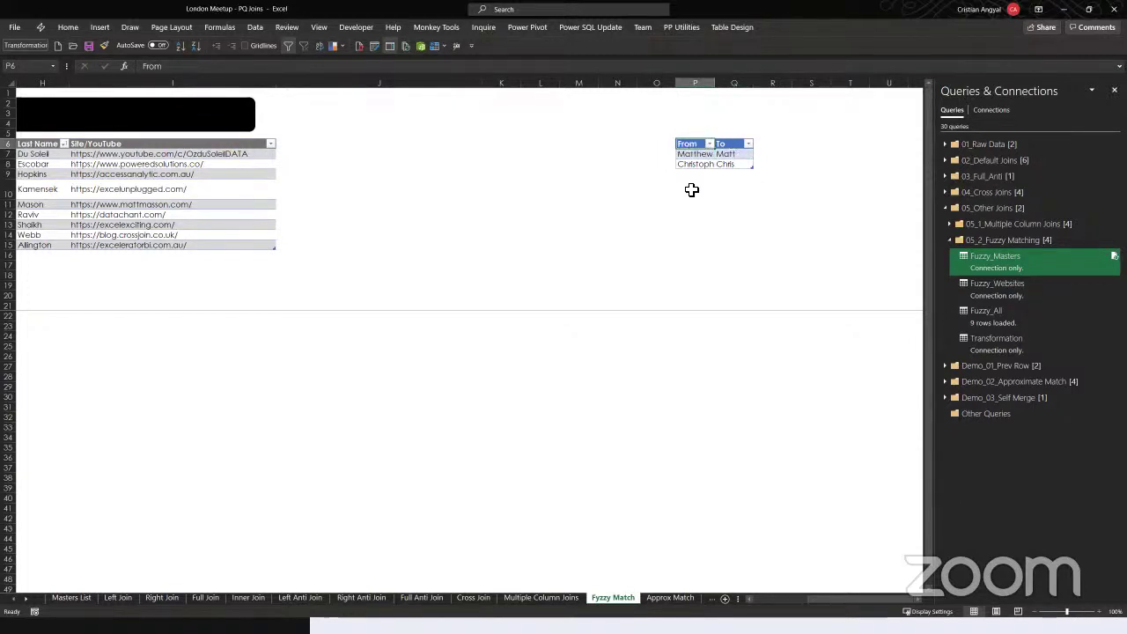
right_click(726, 153)
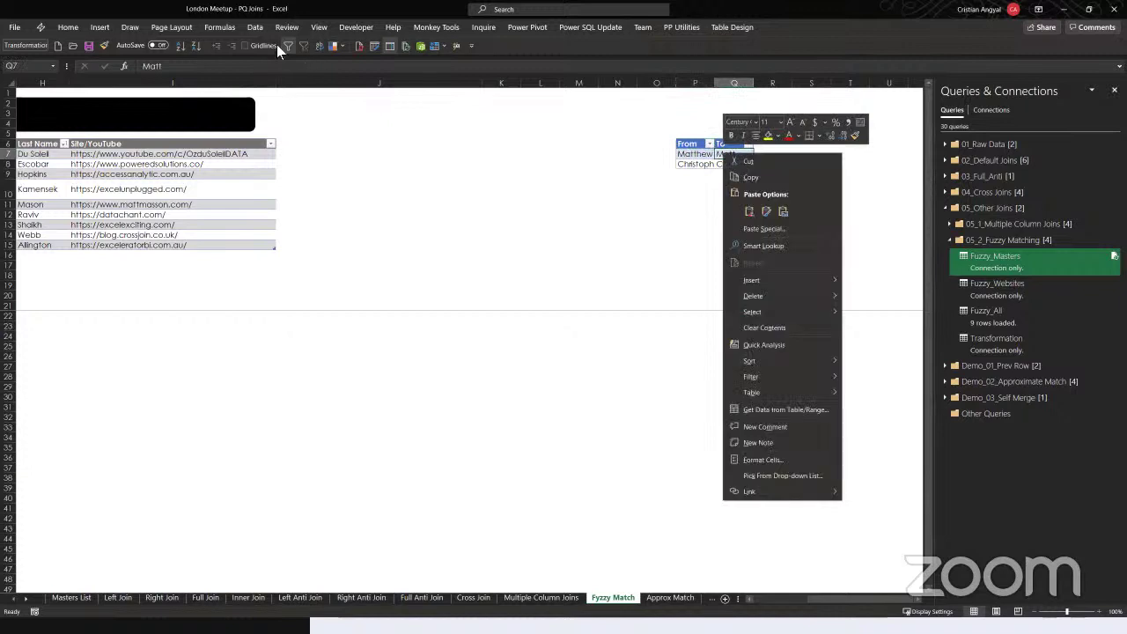
click(252, 29)
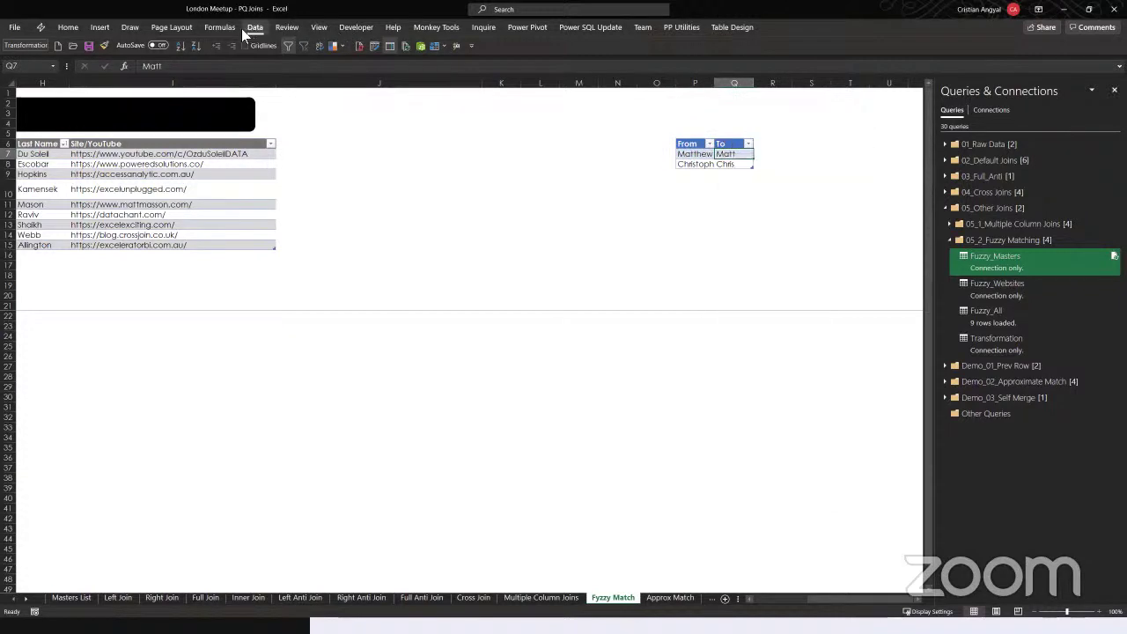
click(241, 28)
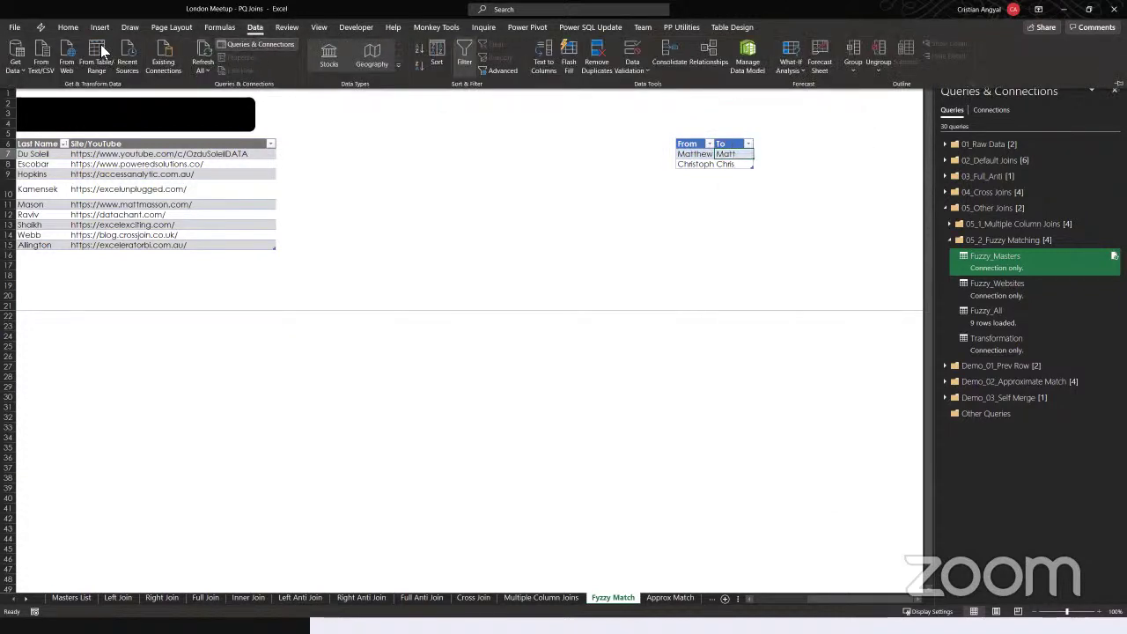
right_click(729, 164)
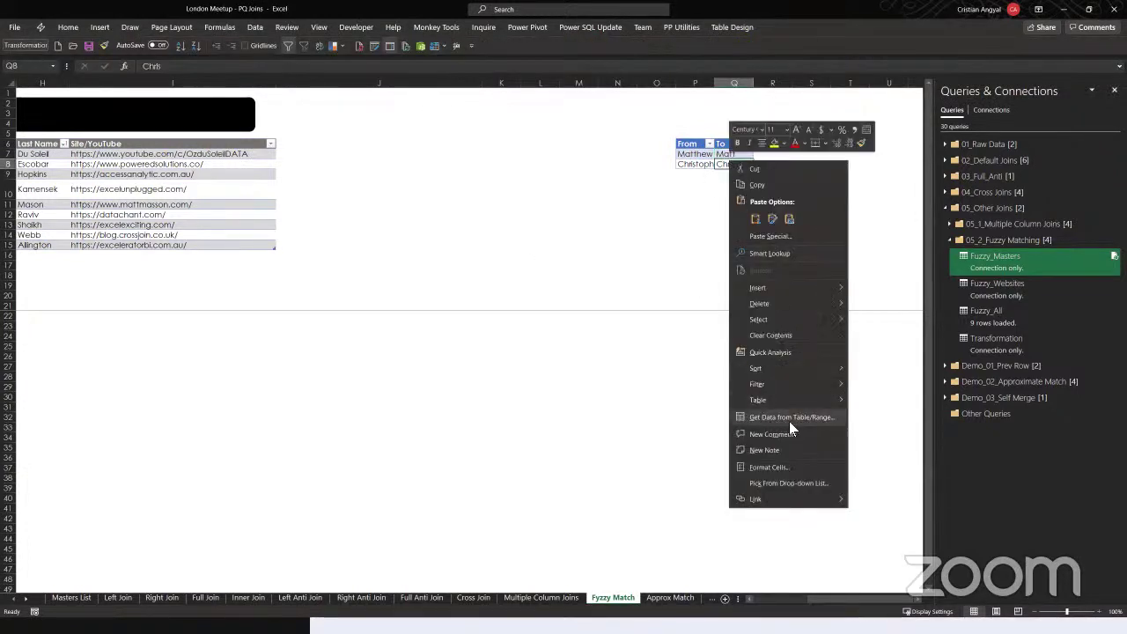
key(Escape)
- In Queries & Connections, select Fuzzy_All to jump to its loaded table and show its actions
click(1000, 345)
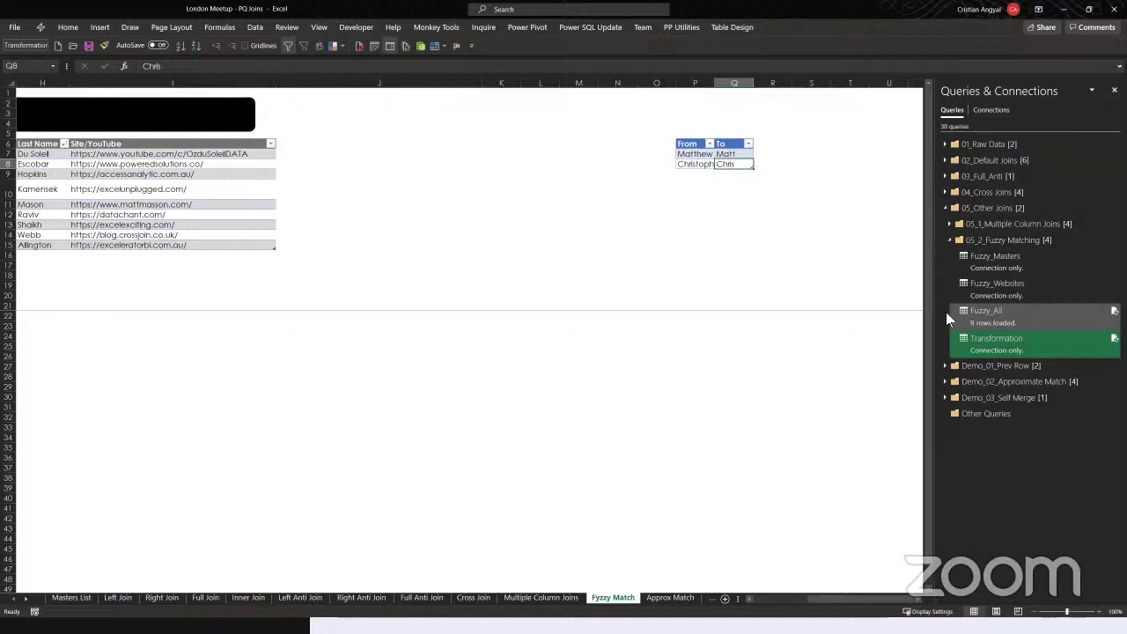
click(984, 313)
right_click(991, 319)
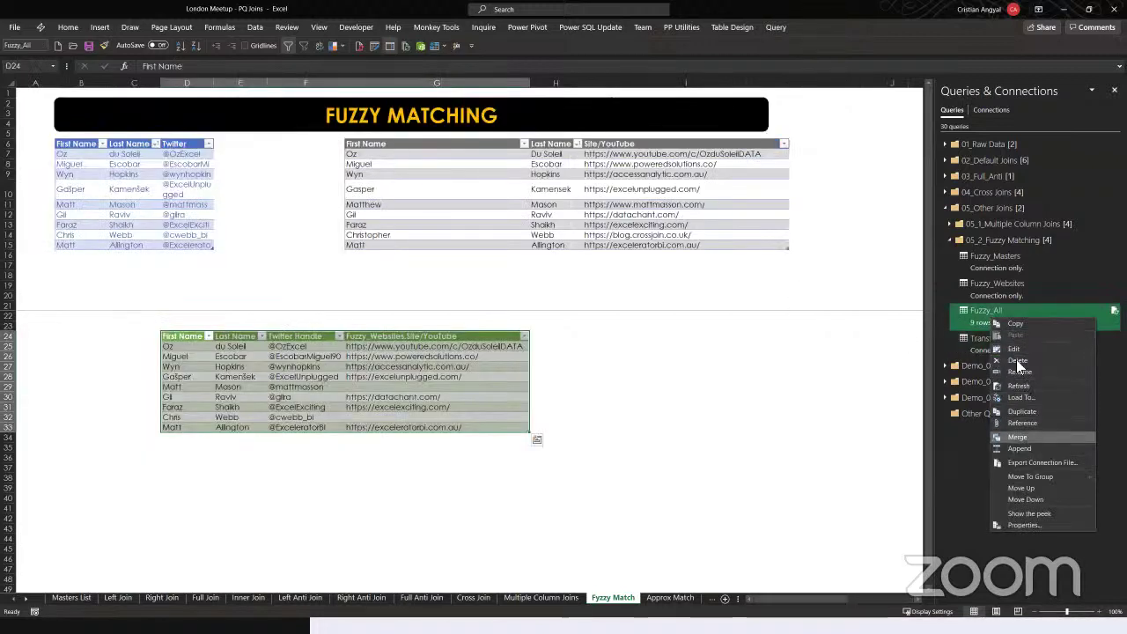
- Edit Fuzzy_All and reopen its Merged Queries step's fuzzy Left Outer merge settings with Fuzzy_Websites
key(Escape)
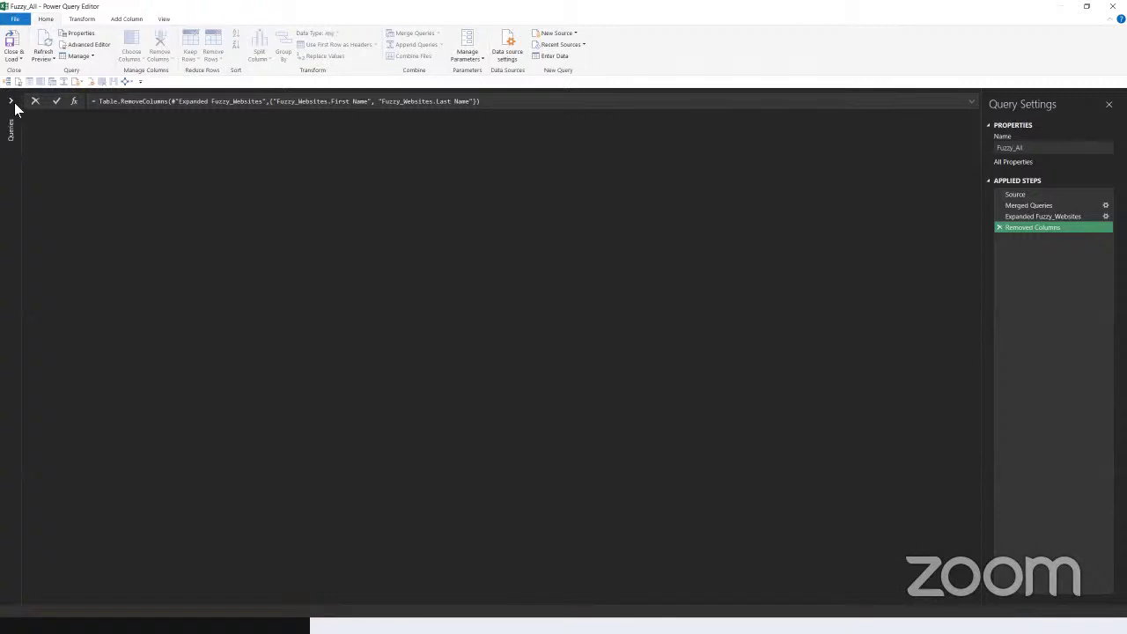
click(11, 101)
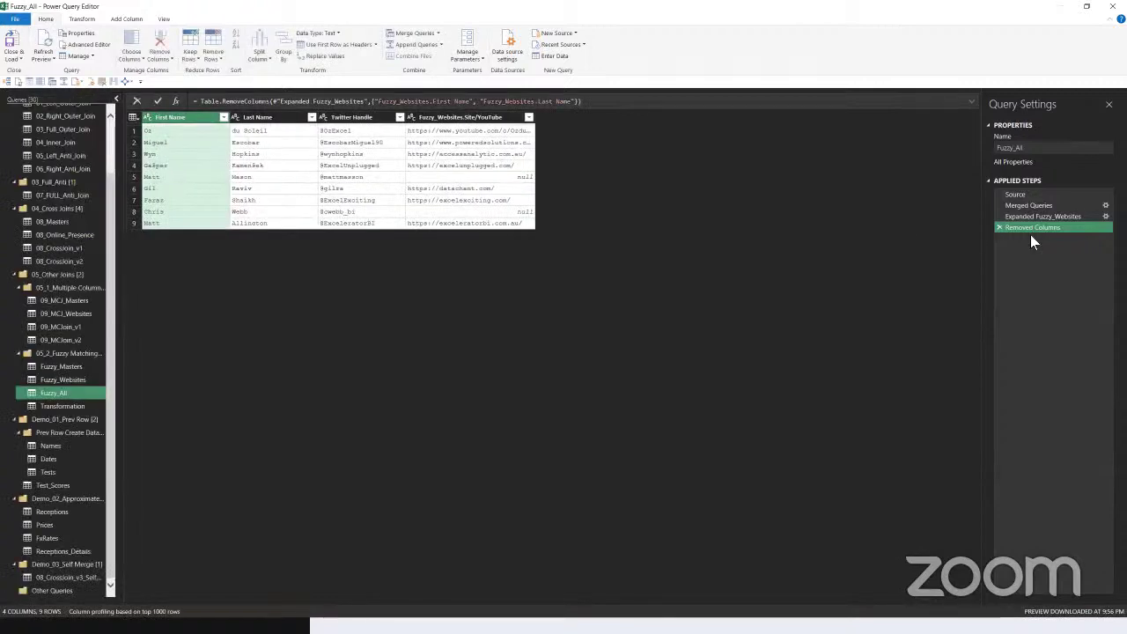
click(1039, 206)
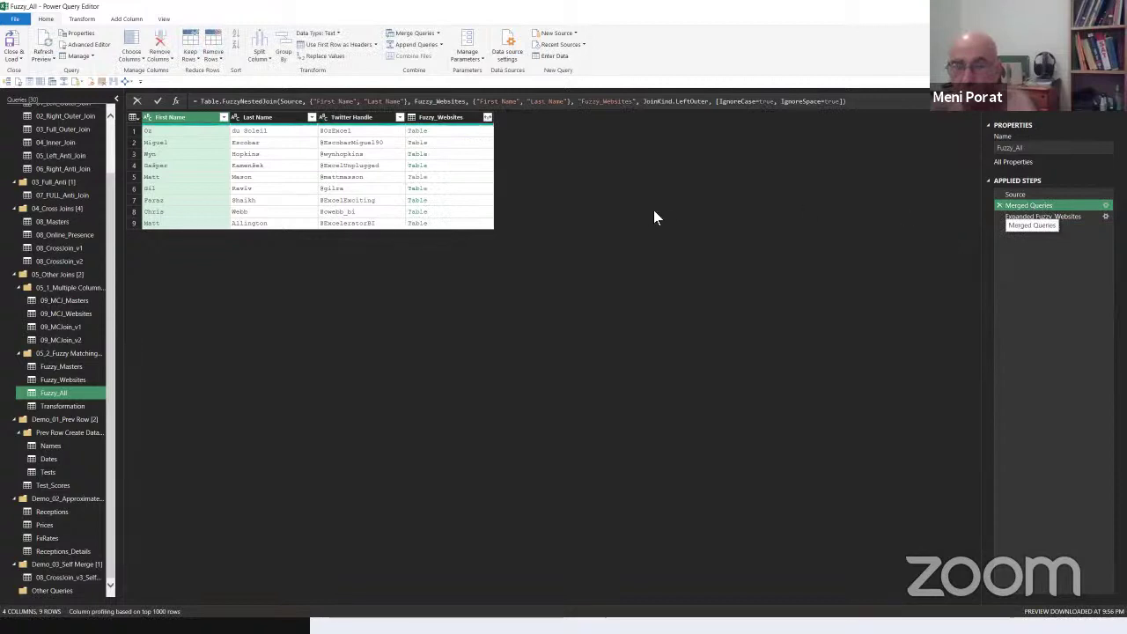
right_click(1016, 209)
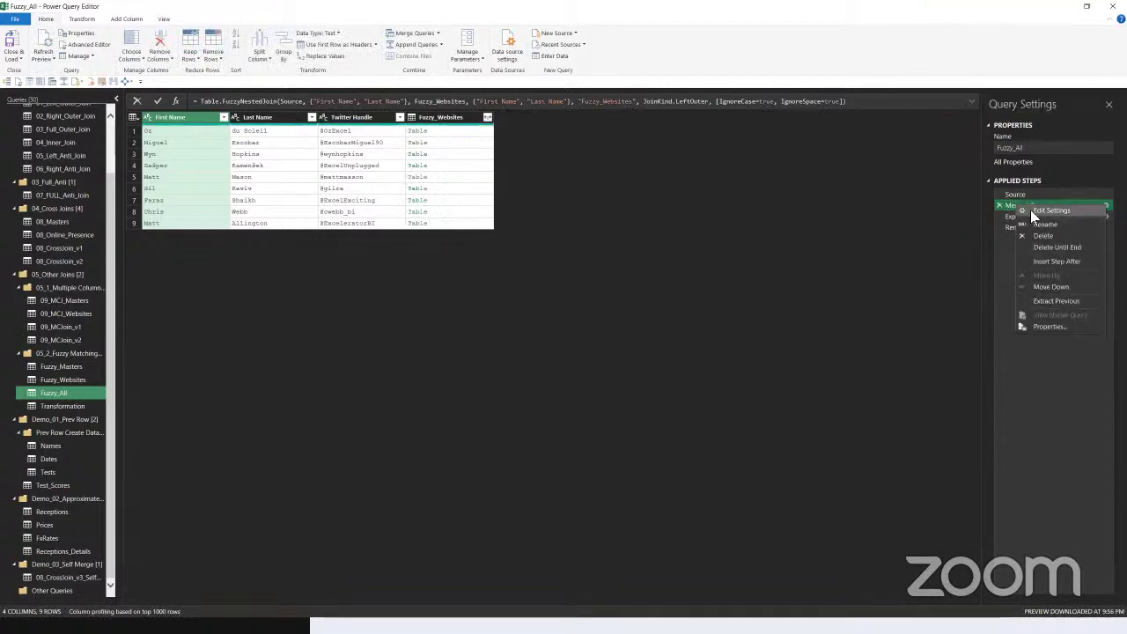
click(1032, 214)
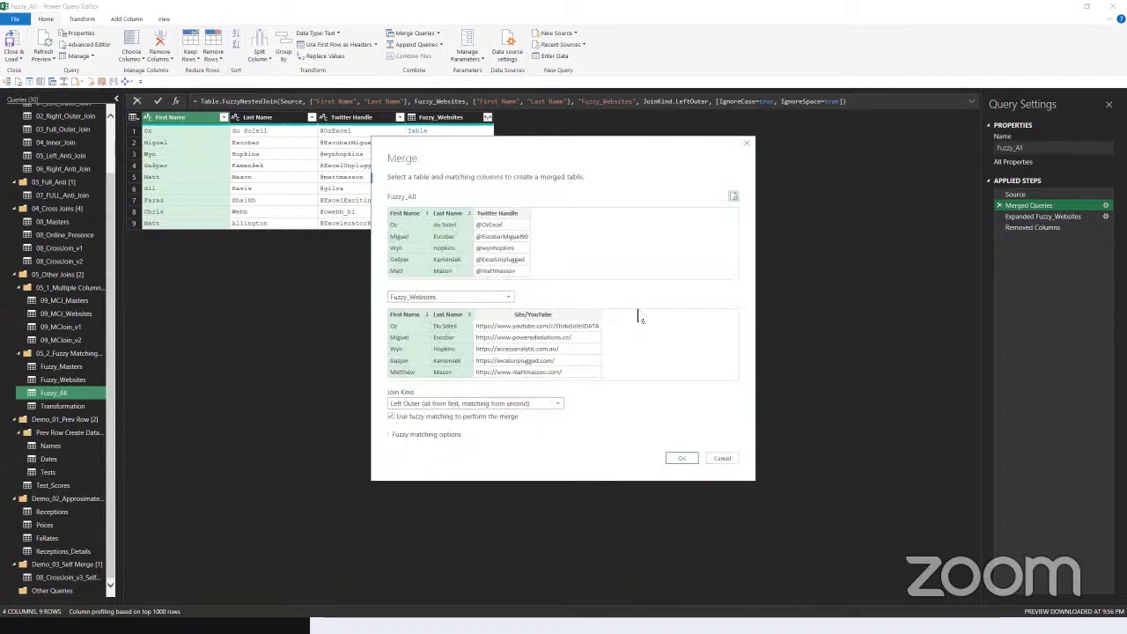
- Set the fuzzy matching similarity threshold to 0.4 and apply the merge
click(414, 434)
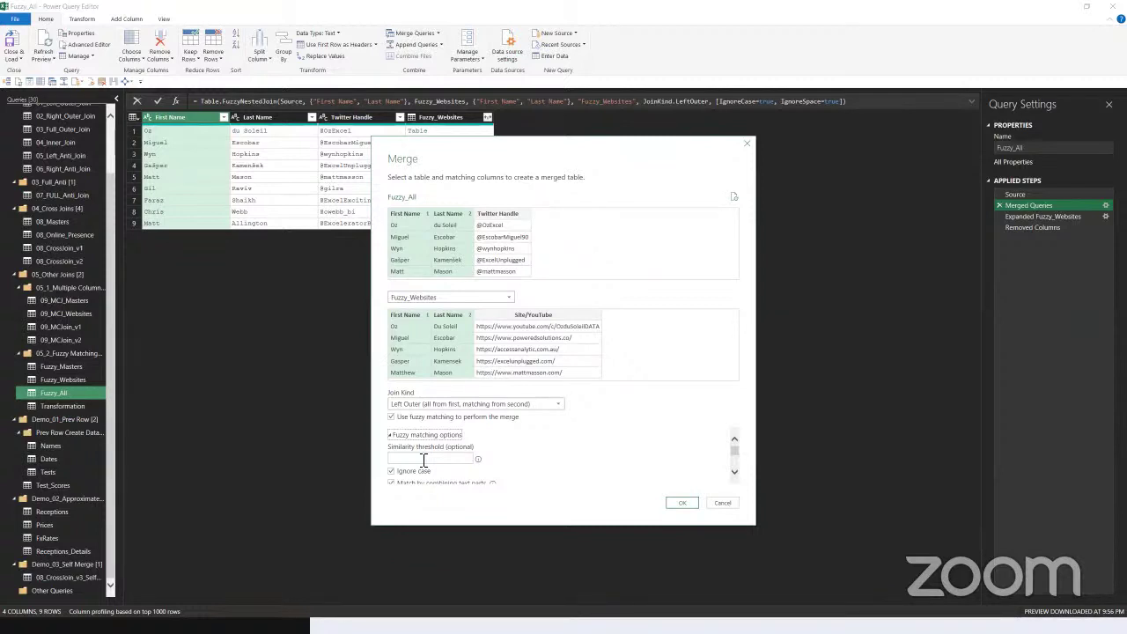
click(424, 459)
text(0.4)
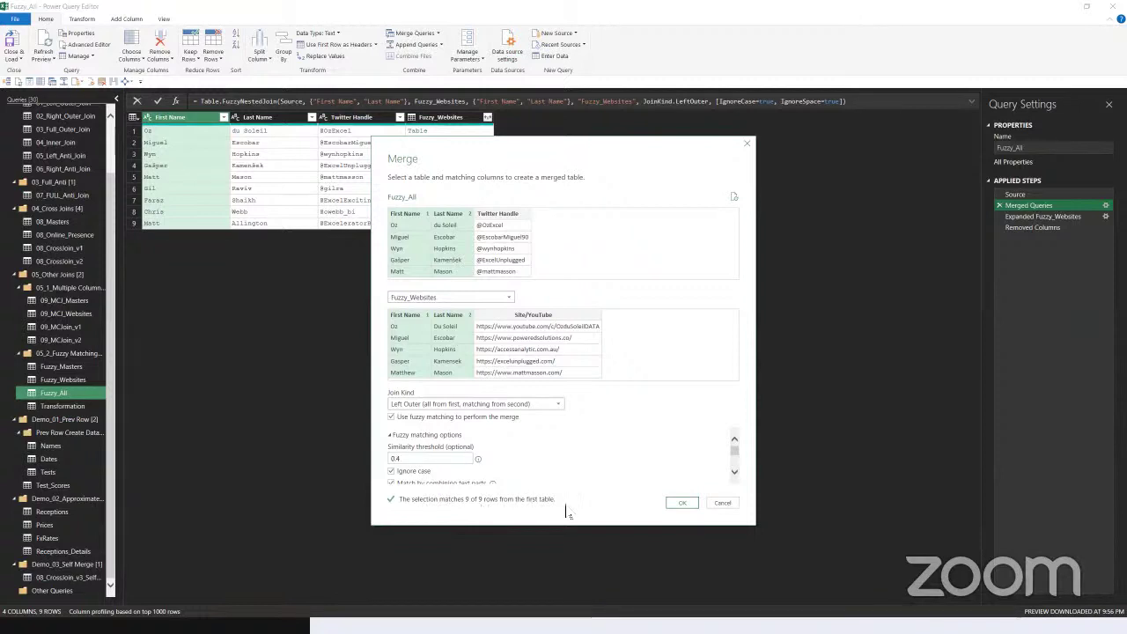
click(682, 502)
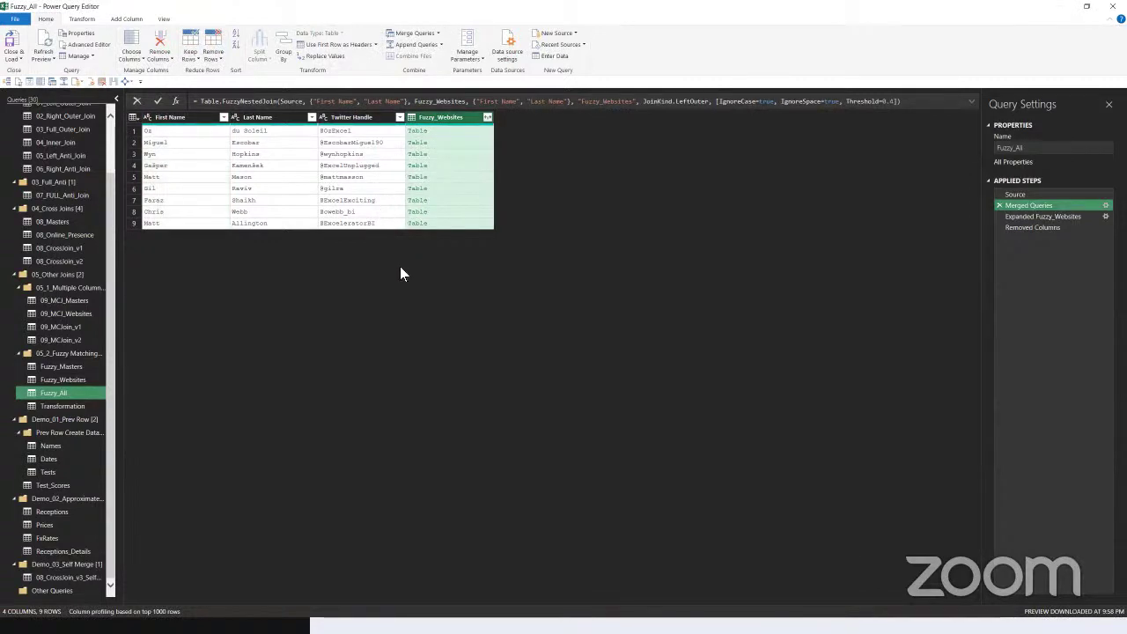
key(ctrl+plus)
key(ctrl+plus)
key(ctrl+plus)
key(ctrl+plus)
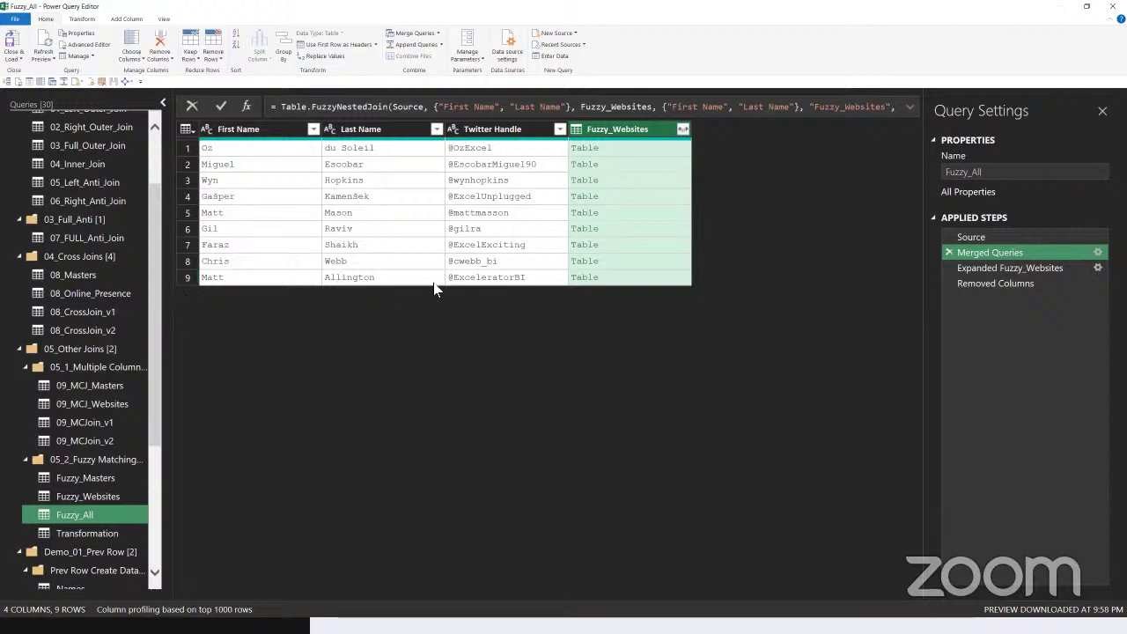
click(993, 267)
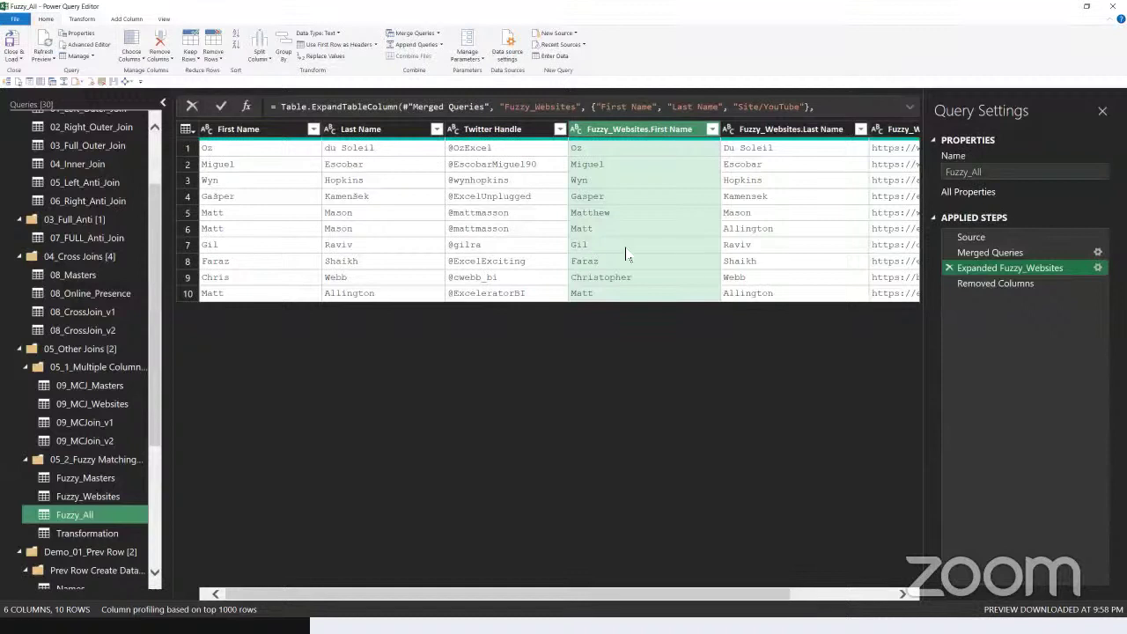
click(231, 216)
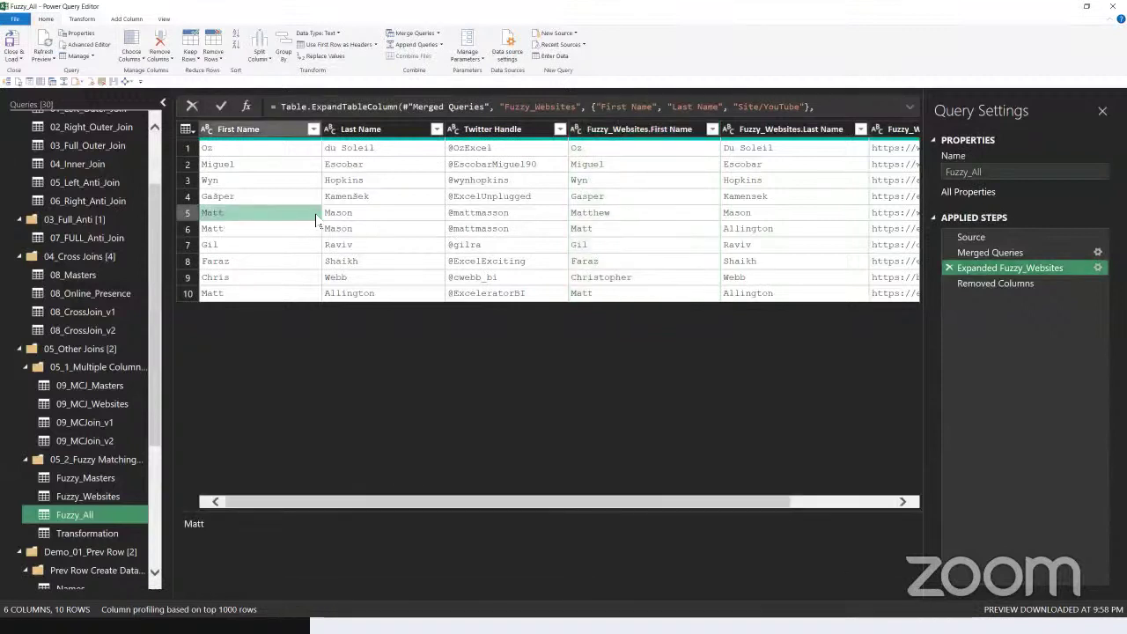
click(604, 217)
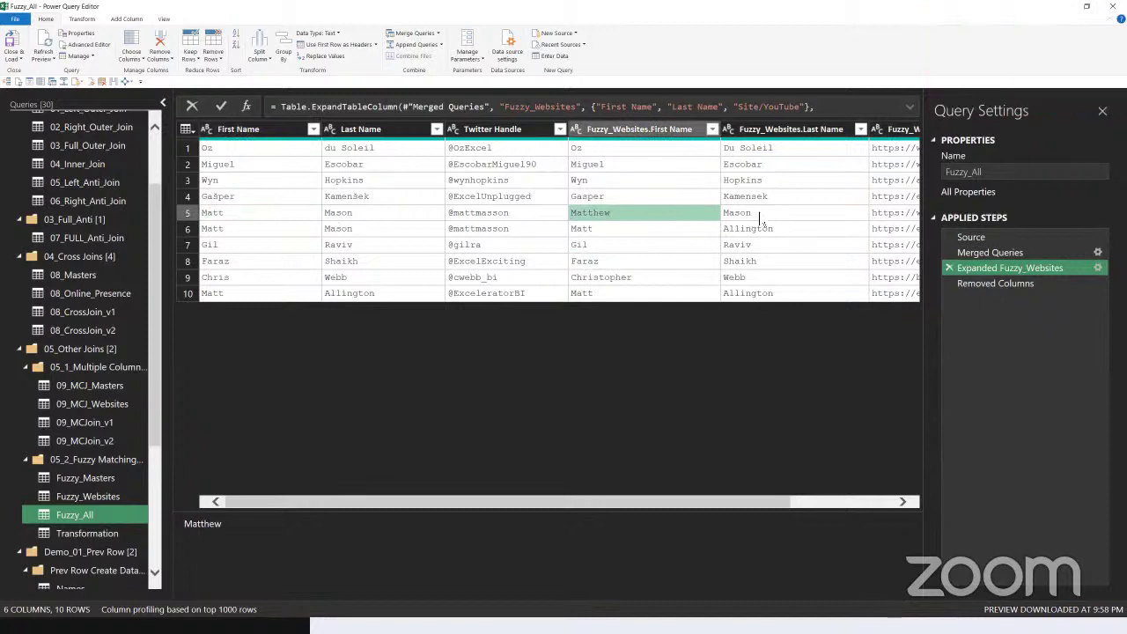
click(731, 215)
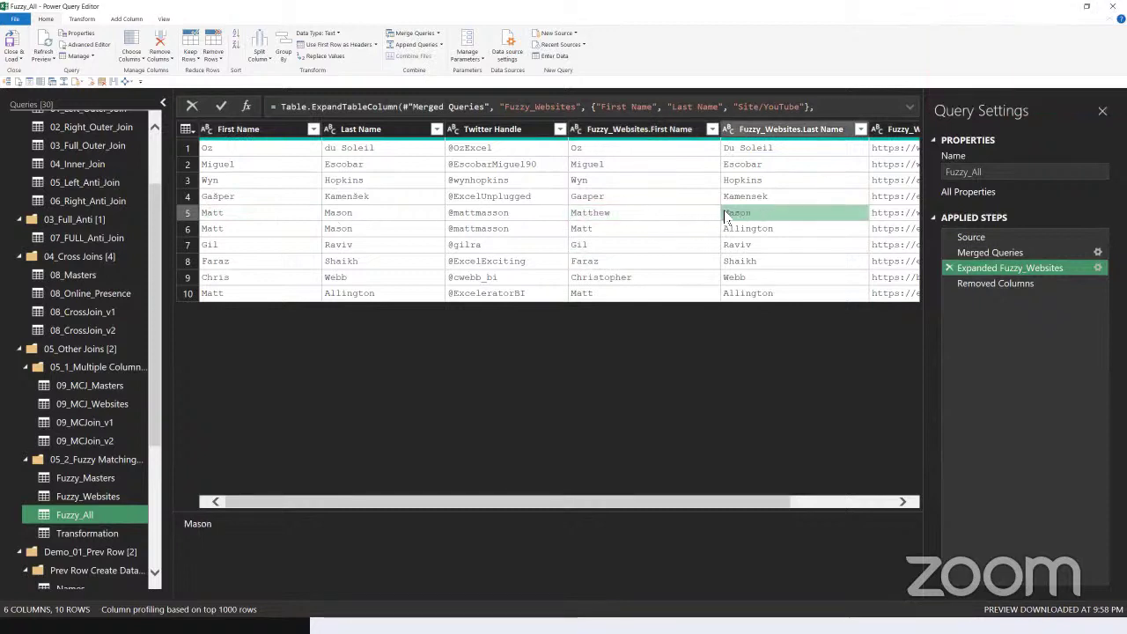
- Confirm row 6 also pairs Matt Mason with Matt Allington, then reopen the fuzzy merge settings
click(280, 235)
click(678, 231)
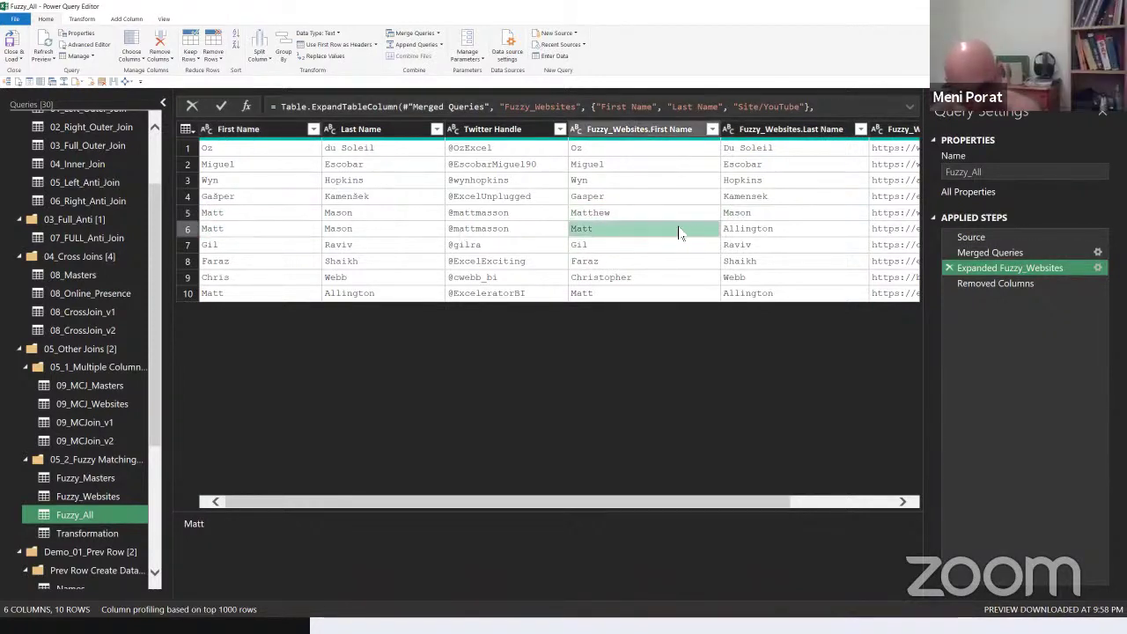
click(735, 231)
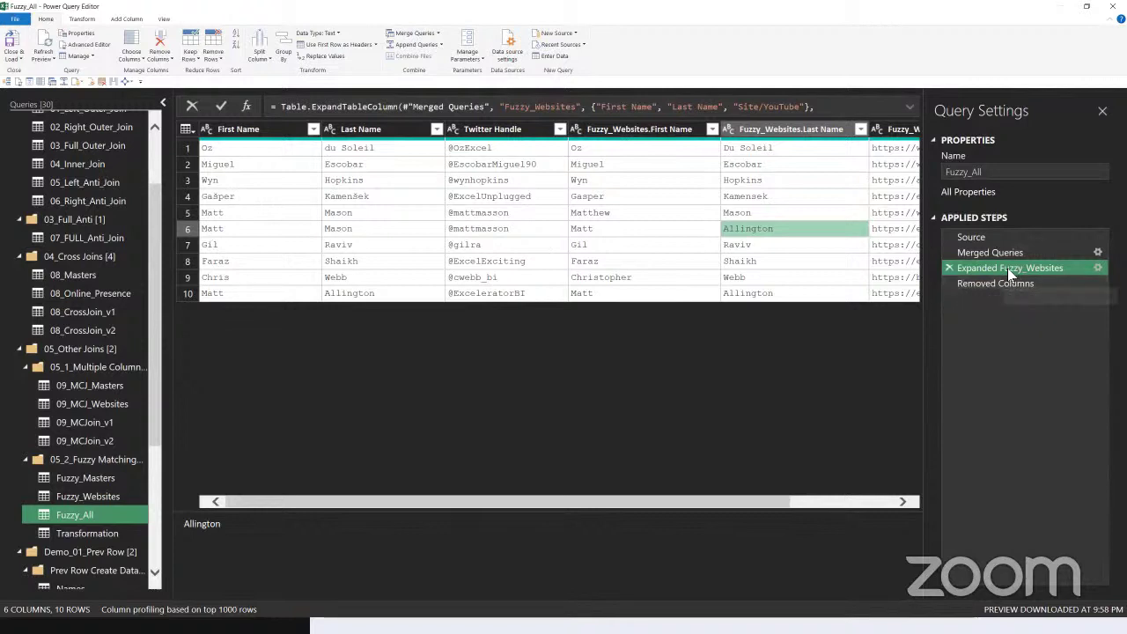
right_click(987, 252)
click(753, 210)
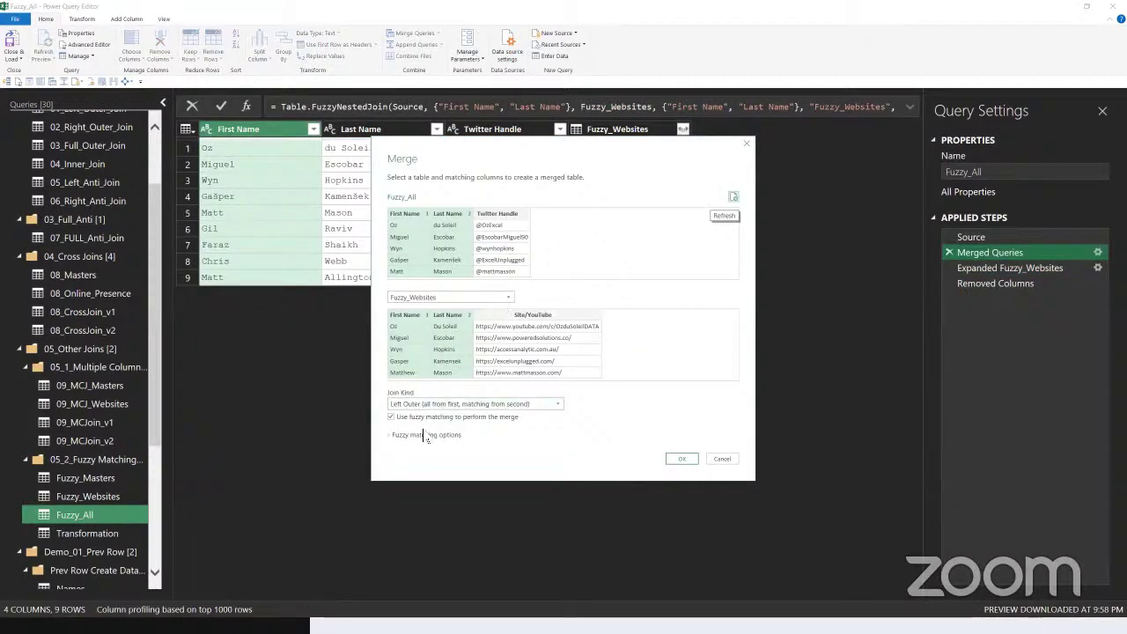
- Clear the 0.4 similarity threshold in the fuzzy matching options
click(423, 435)
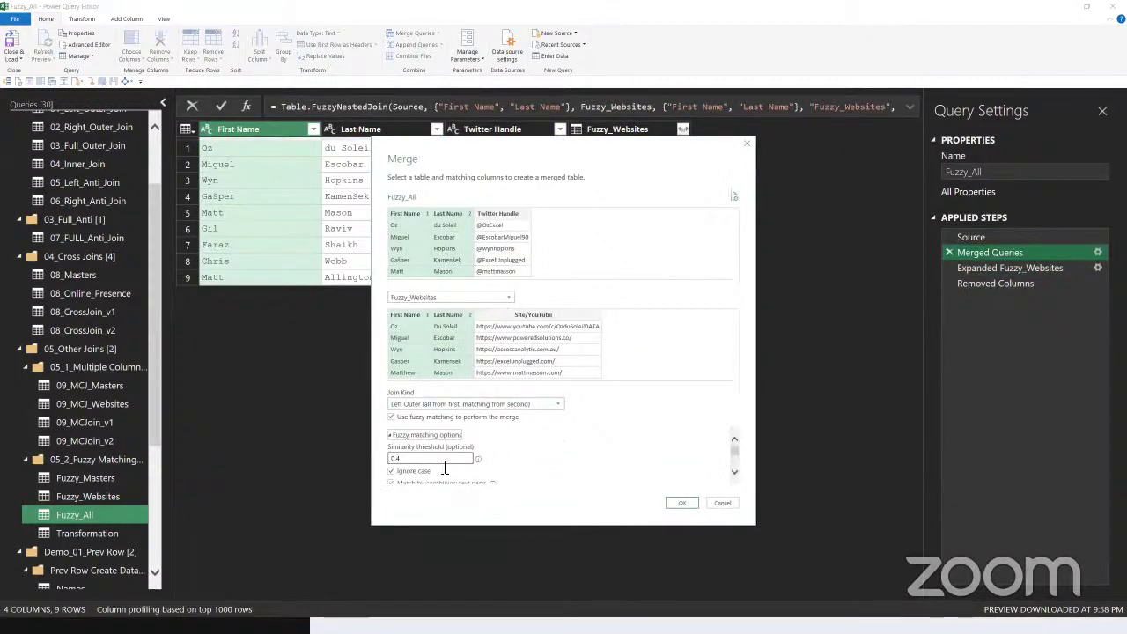
drag(440, 458, 324, 453)
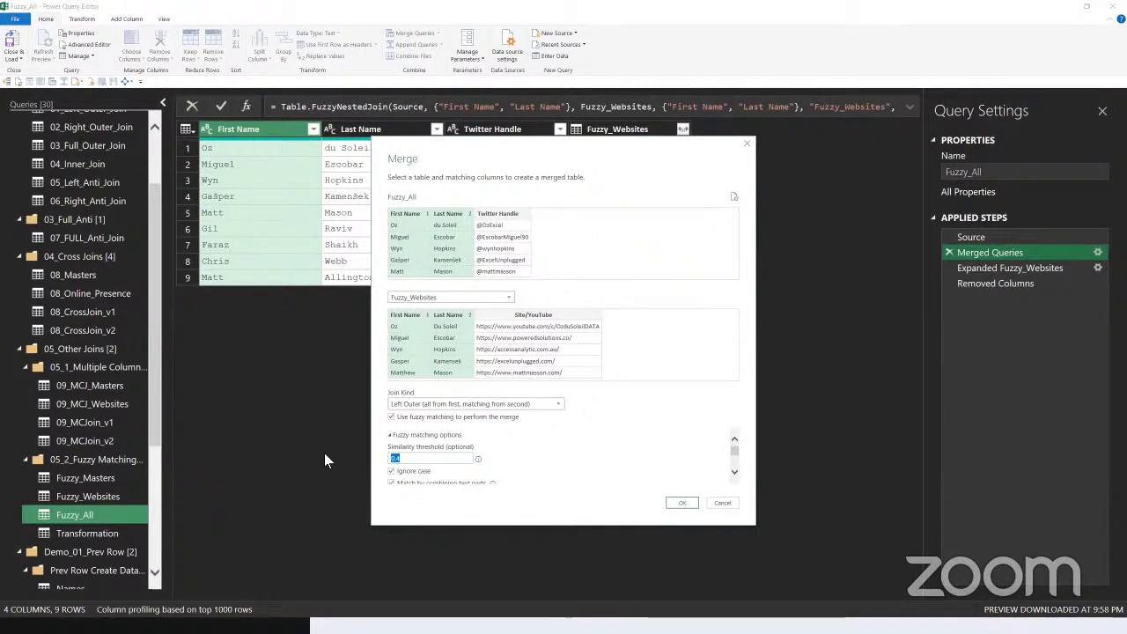
key(BackSpace)
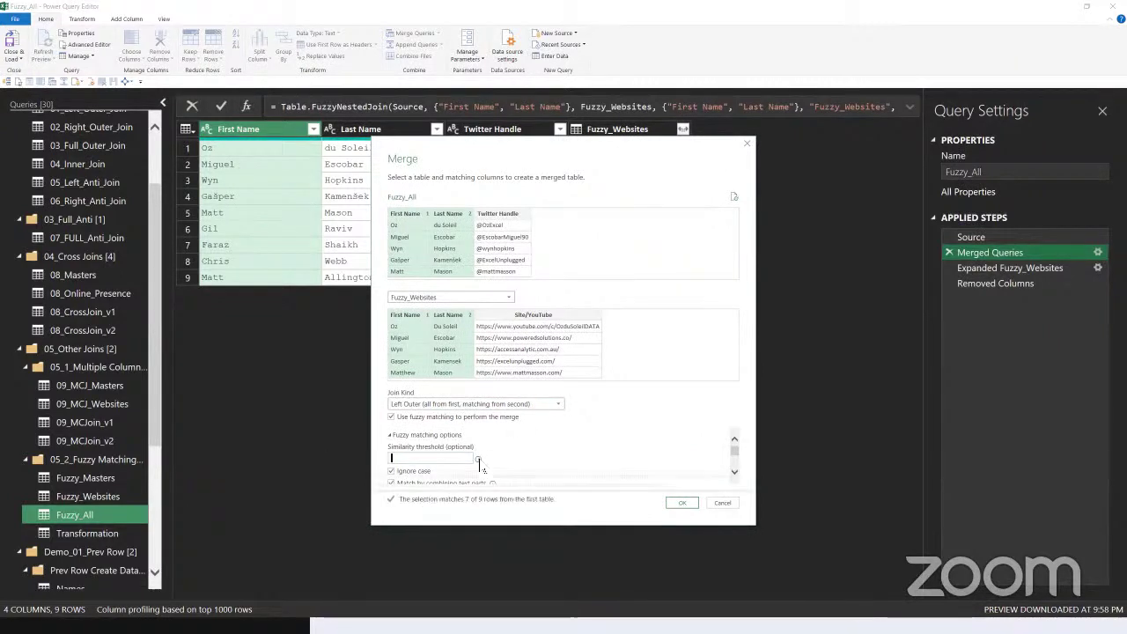
- Choose Transformation as the merge's transformation table and apply the updated settings
mouse_move(481, 464)
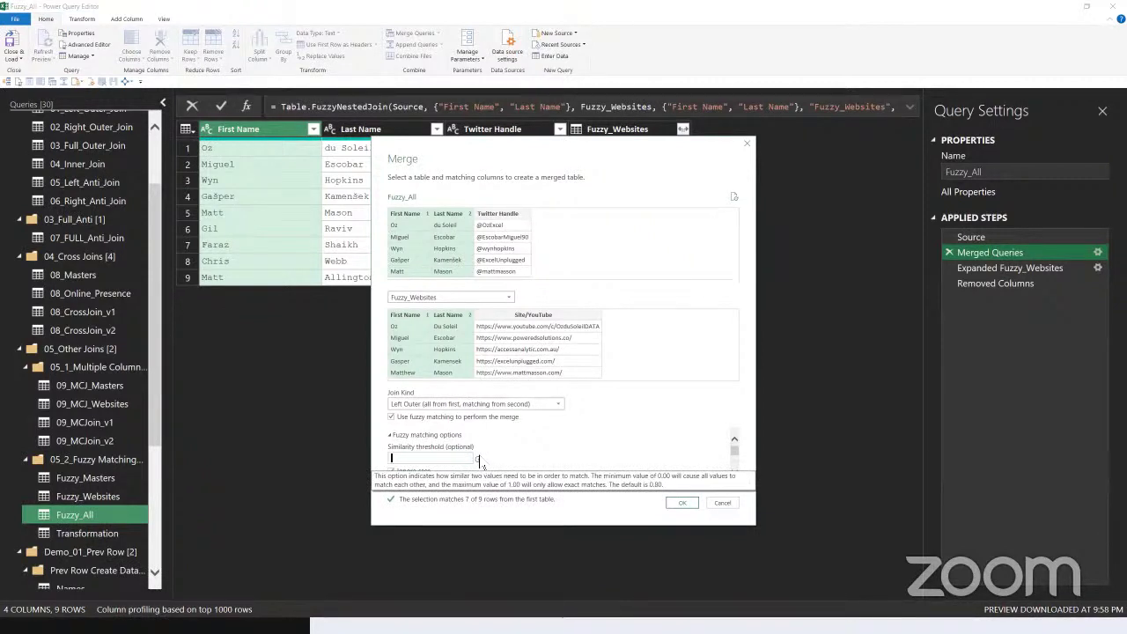
scroll(481, 464, down, 2)
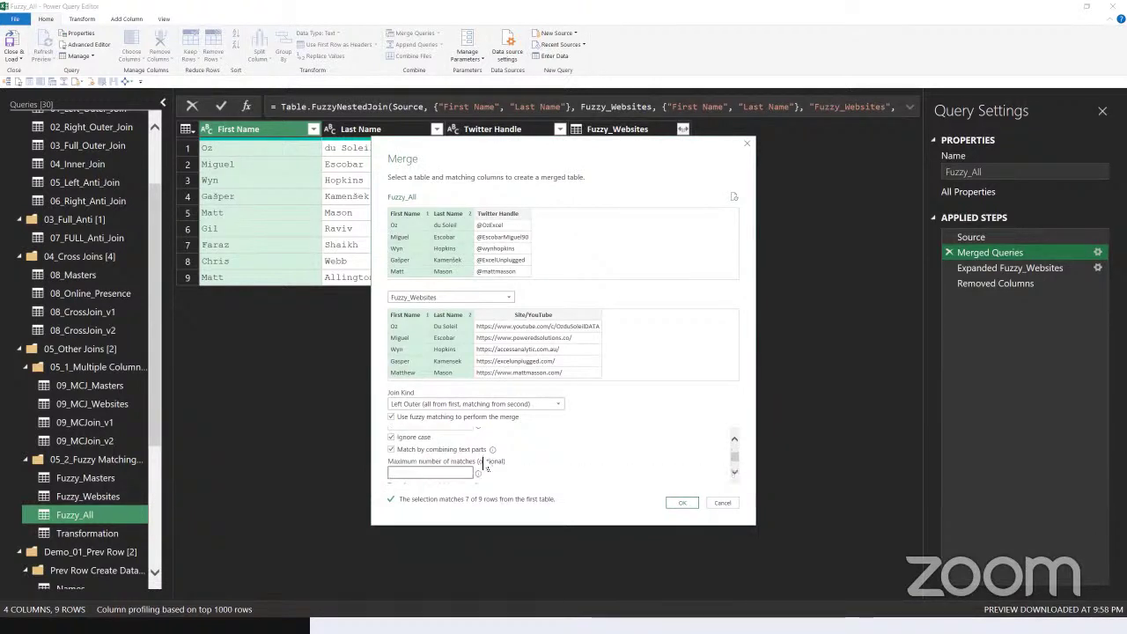
scroll(572, 460, down, 1)
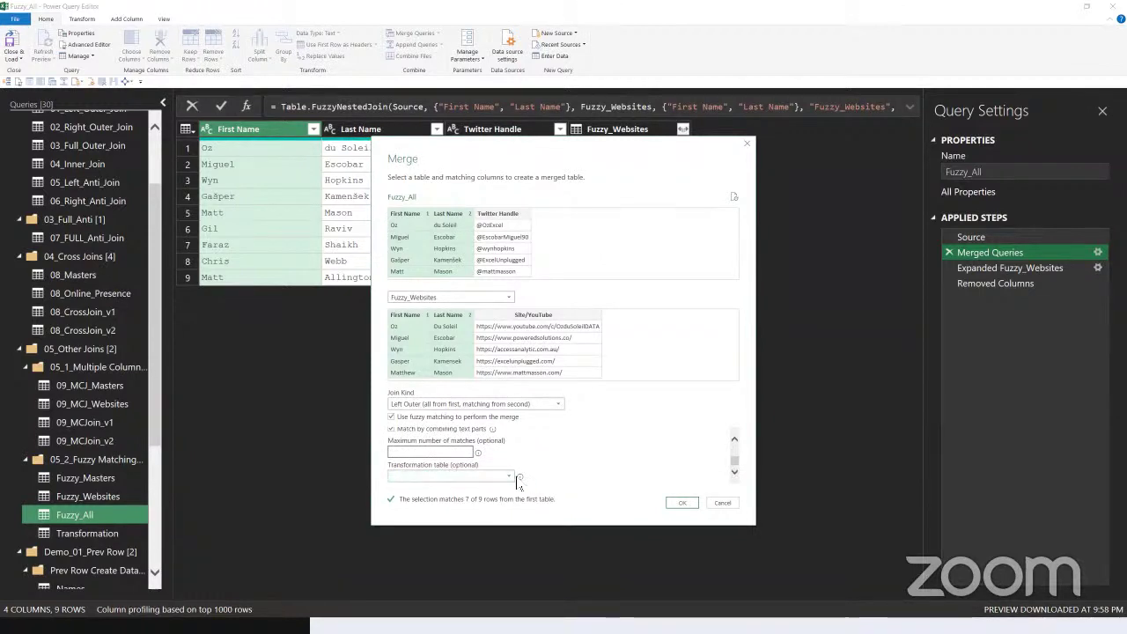
mouse_move(520, 479)
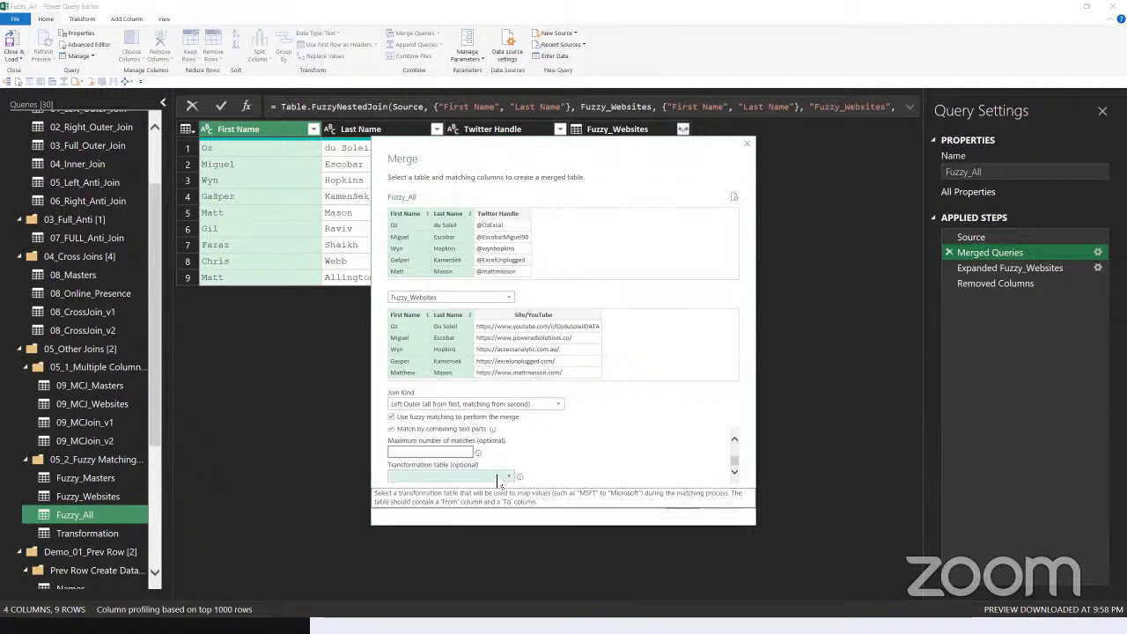
click(499, 478)
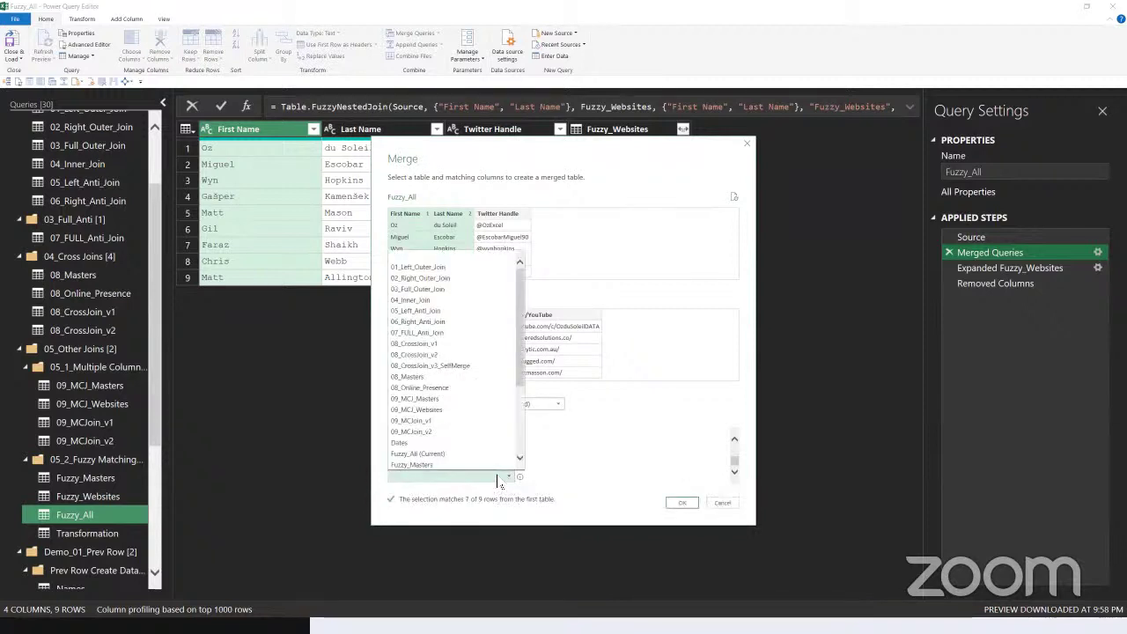
drag(520, 391, 519, 421)
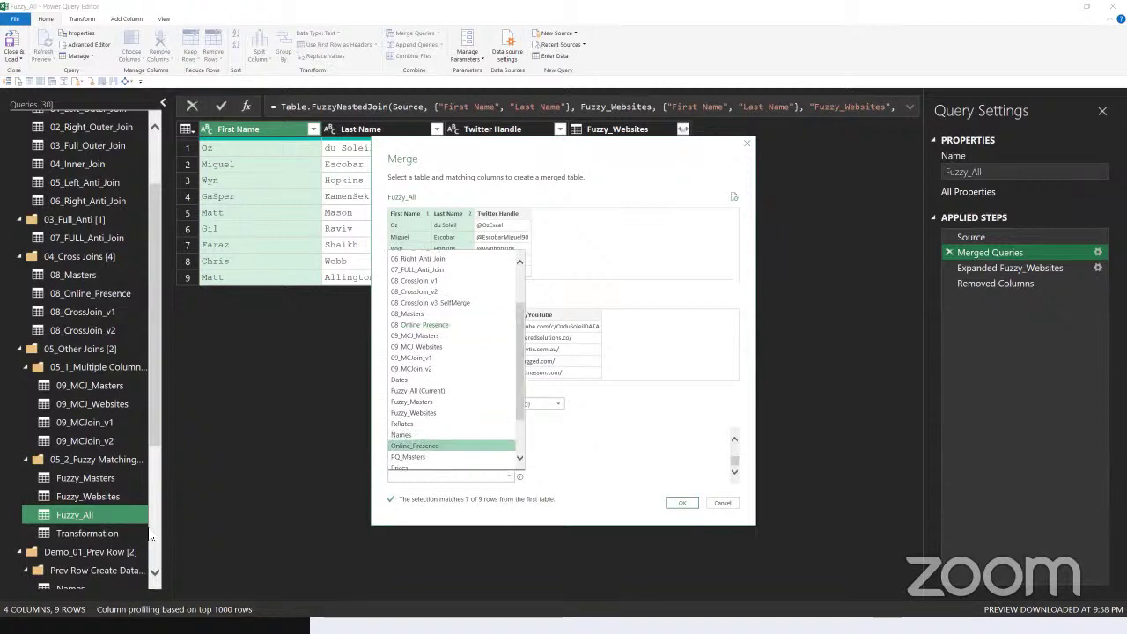
scroll(458, 435, down, 2)
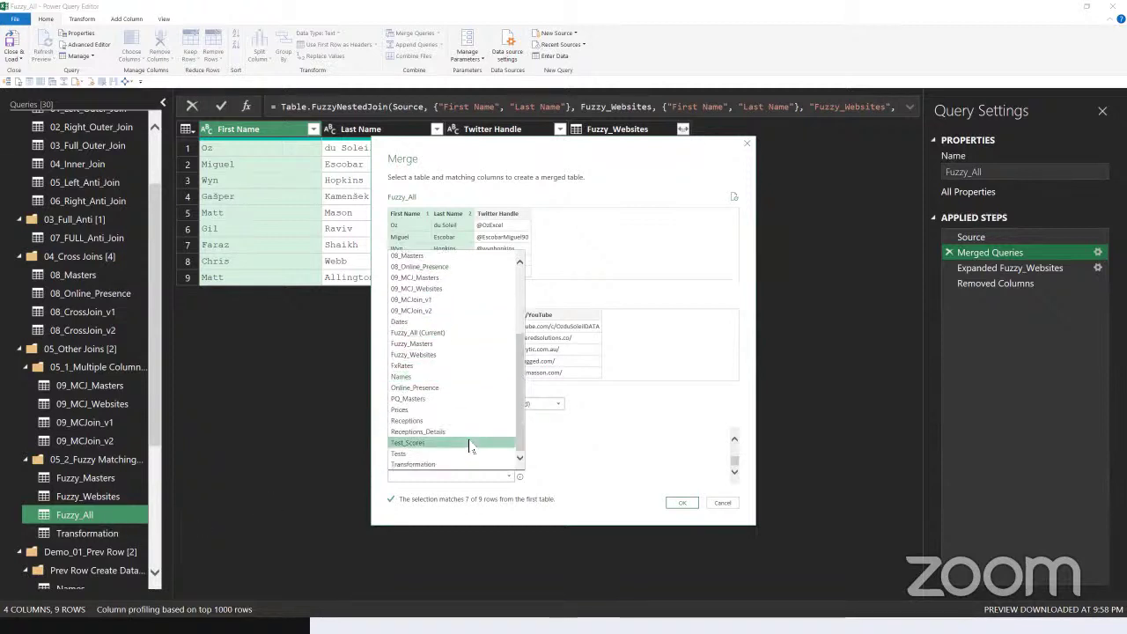
click(441, 465)
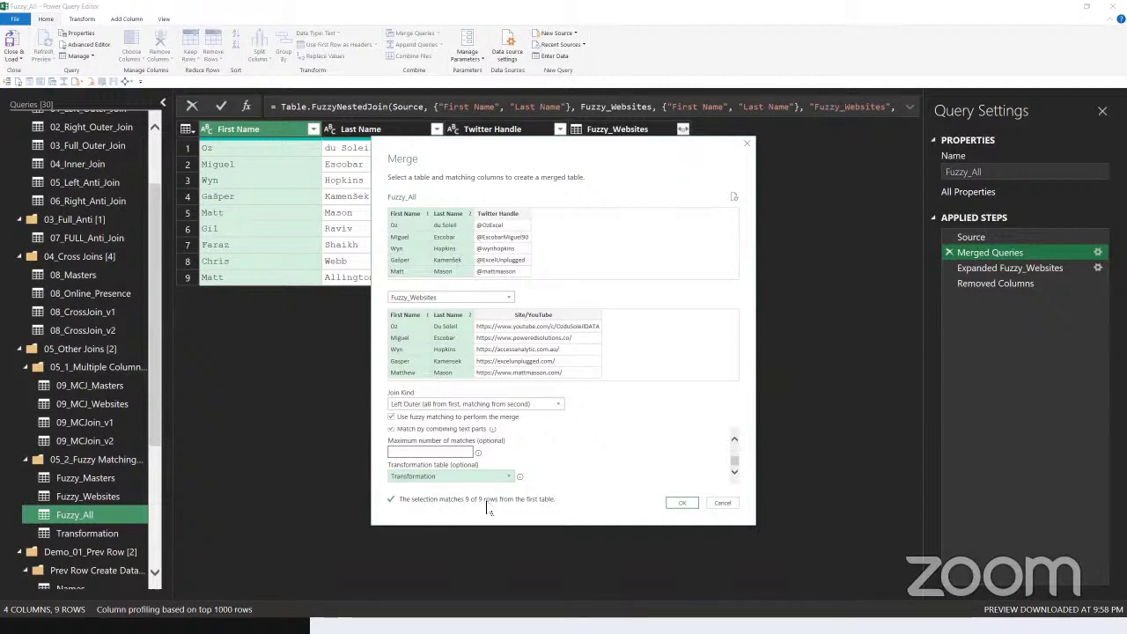
click(681, 503)
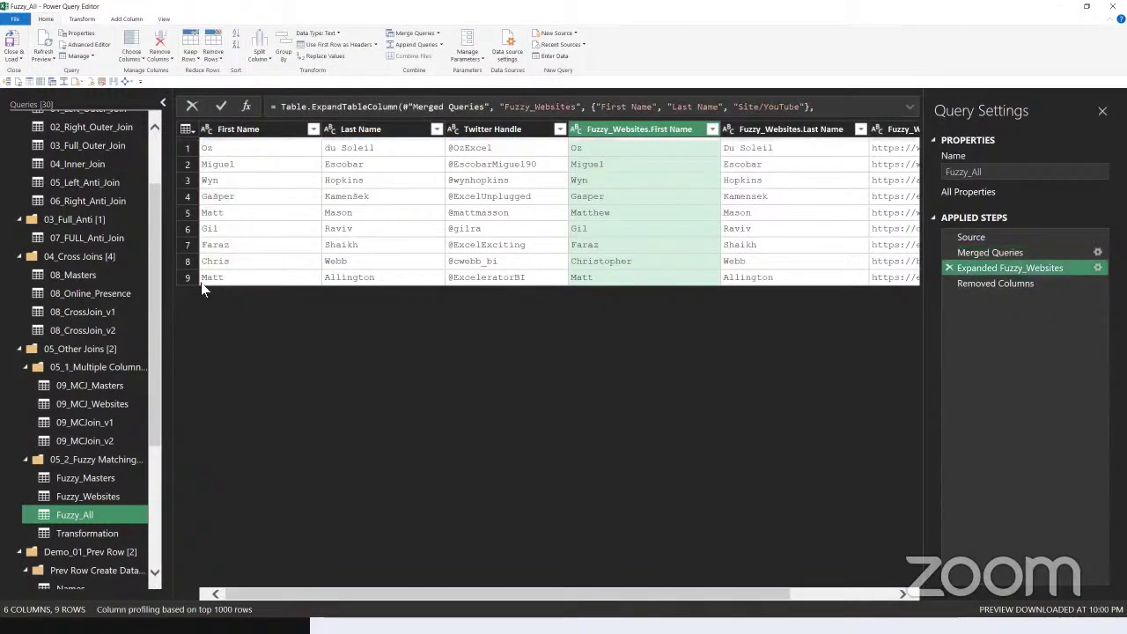
- Check row 5's First Name and view Fuzzy_All at its Removed Columns step
click(280, 217)
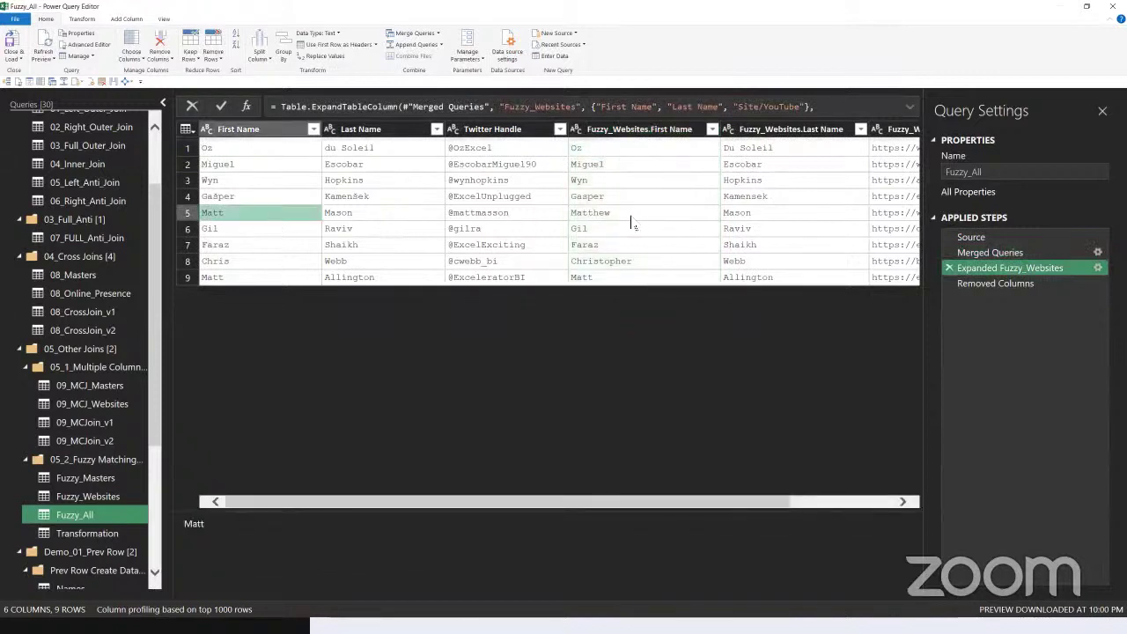
click(989, 283)
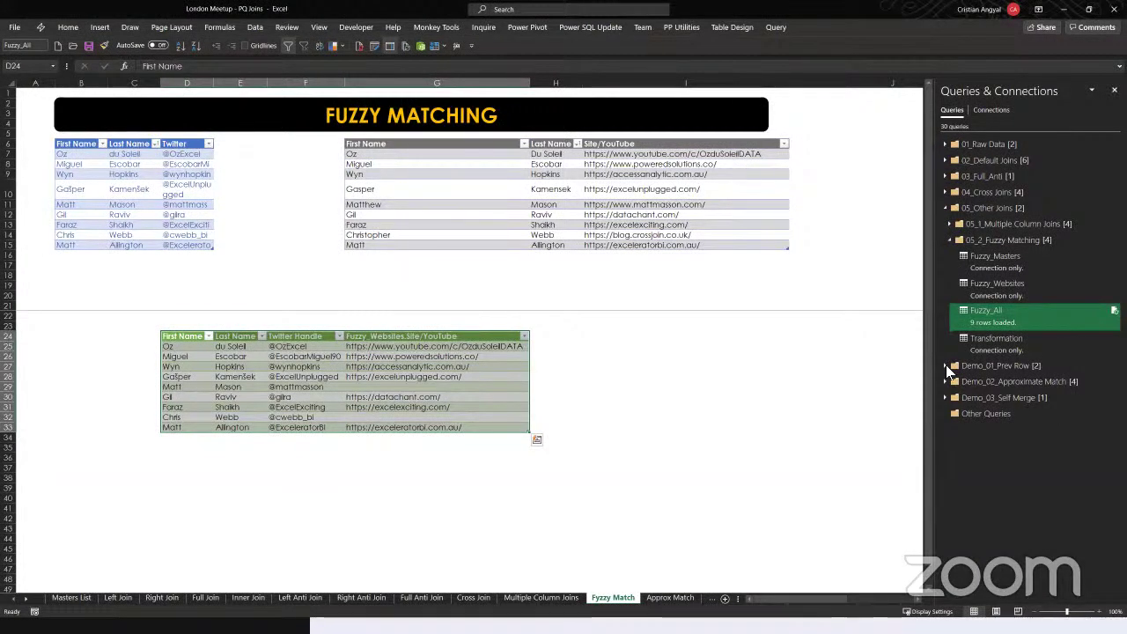
- Expand Demo_01_Prev Row and Demo_02_Approximate Match, collapse 05_Other Joins, and go to Approx Match
click(948, 367)
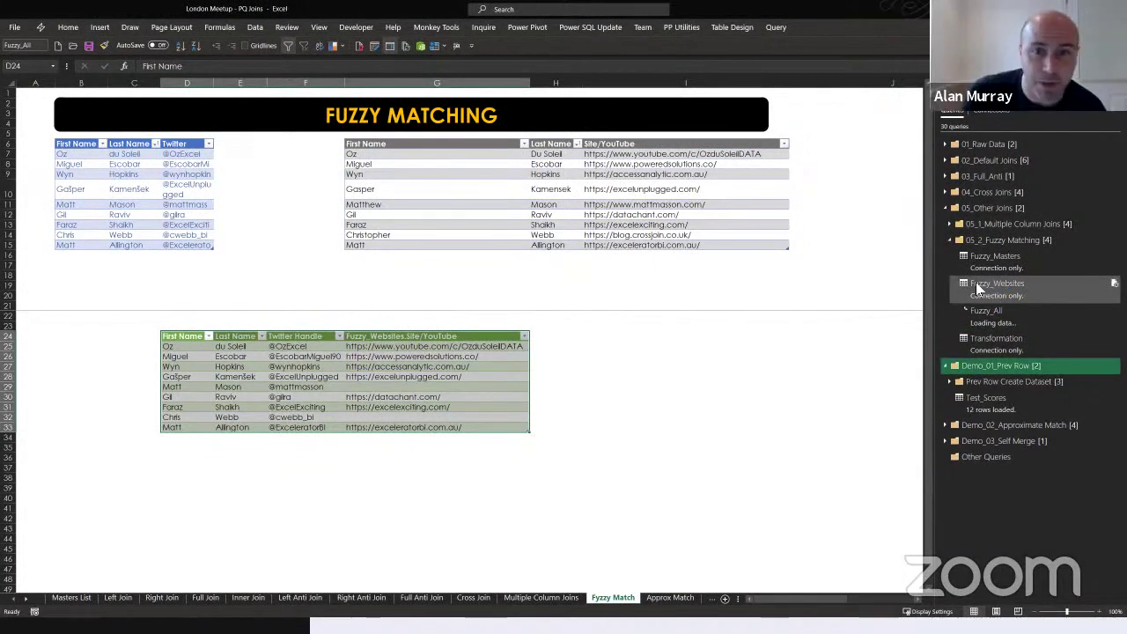
click(945, 208)
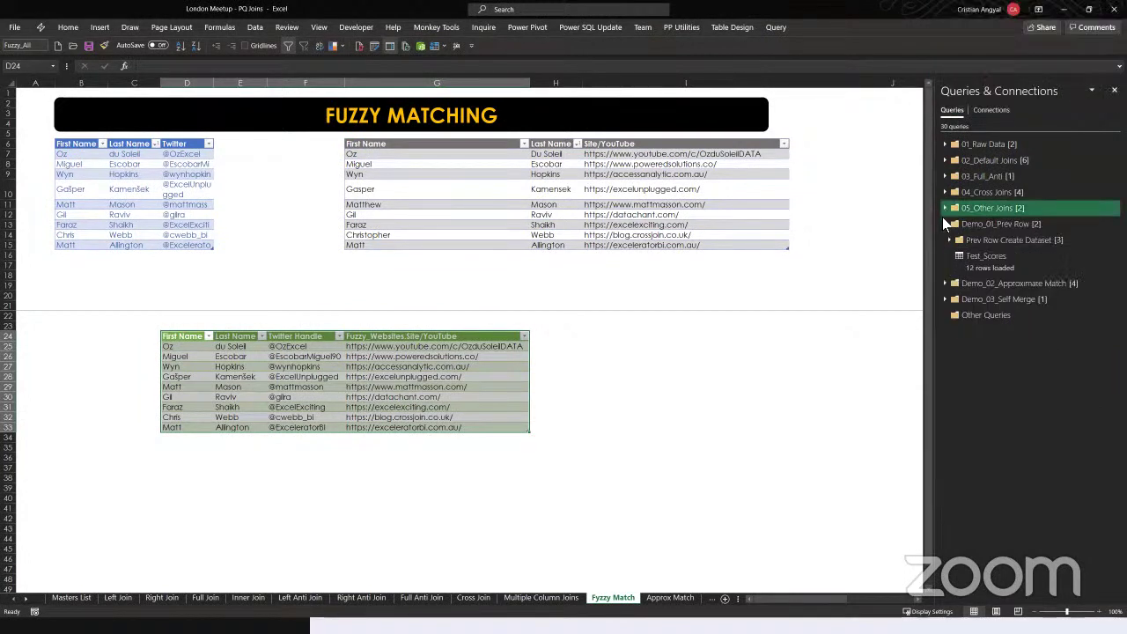
click(944, 283)
click(687, 598)
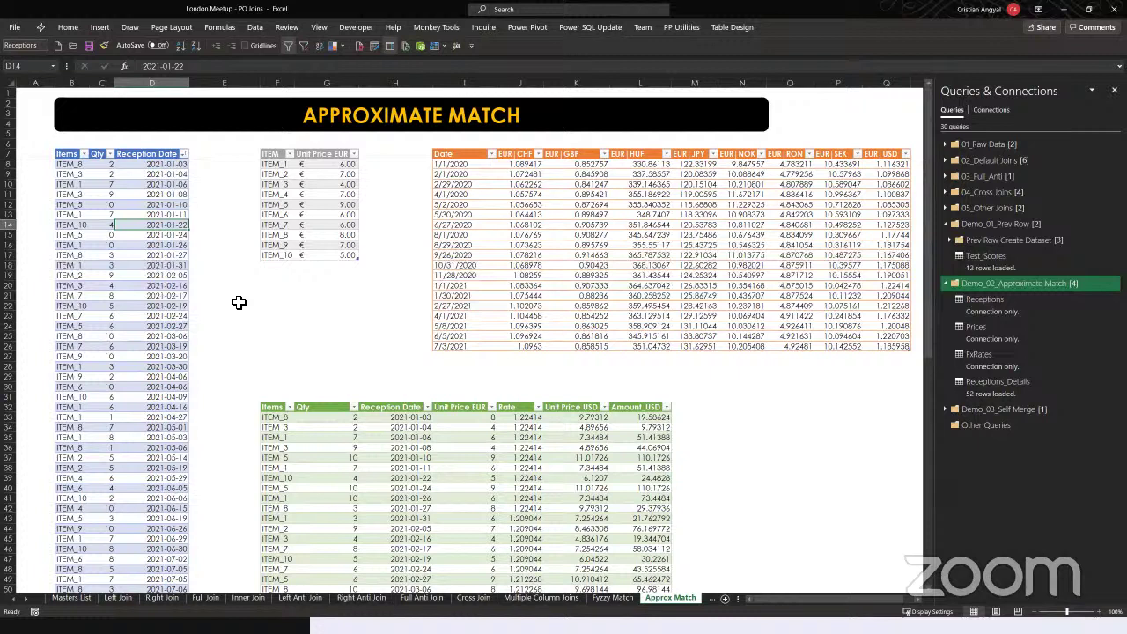
drag(65, 164, 49, 355)
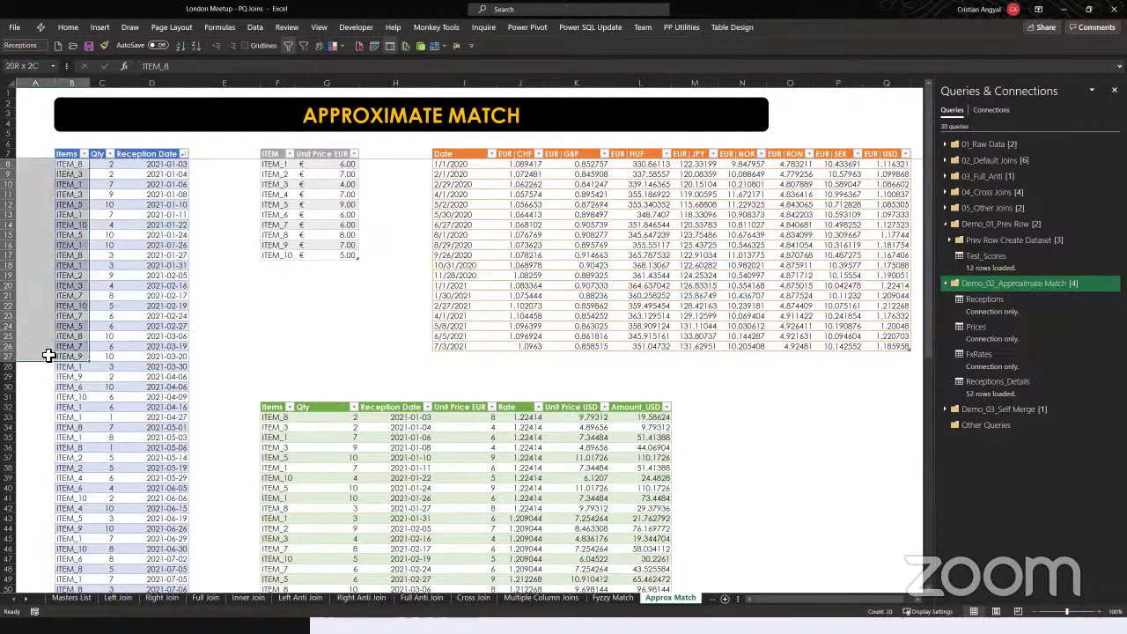
drag(127, 168, 131, 317)
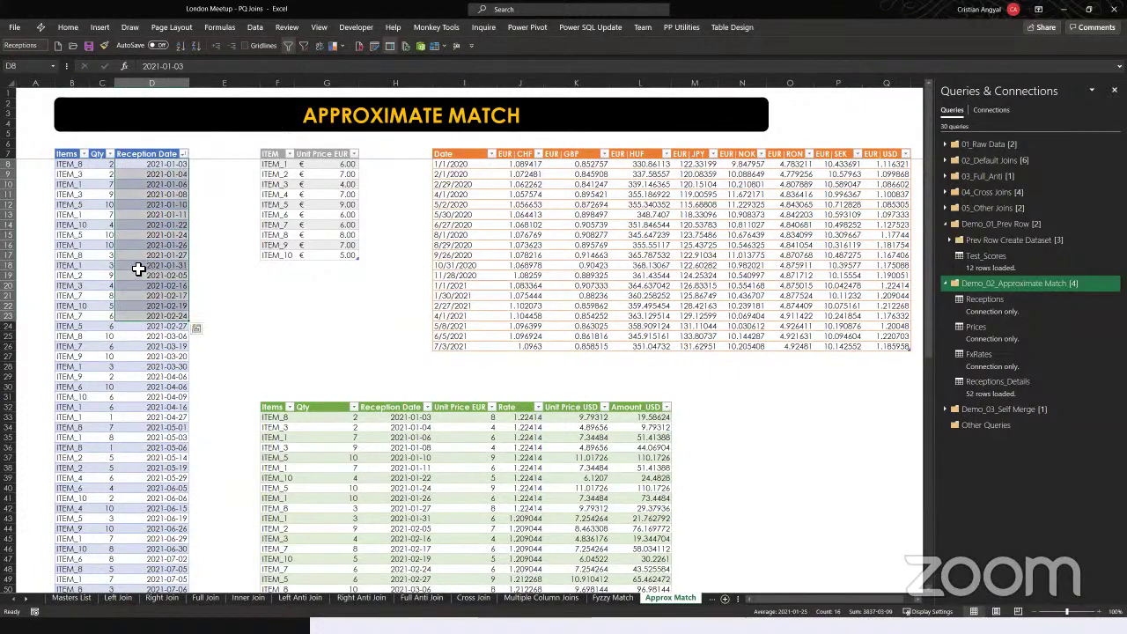
drag(105, 165, 78, 233)
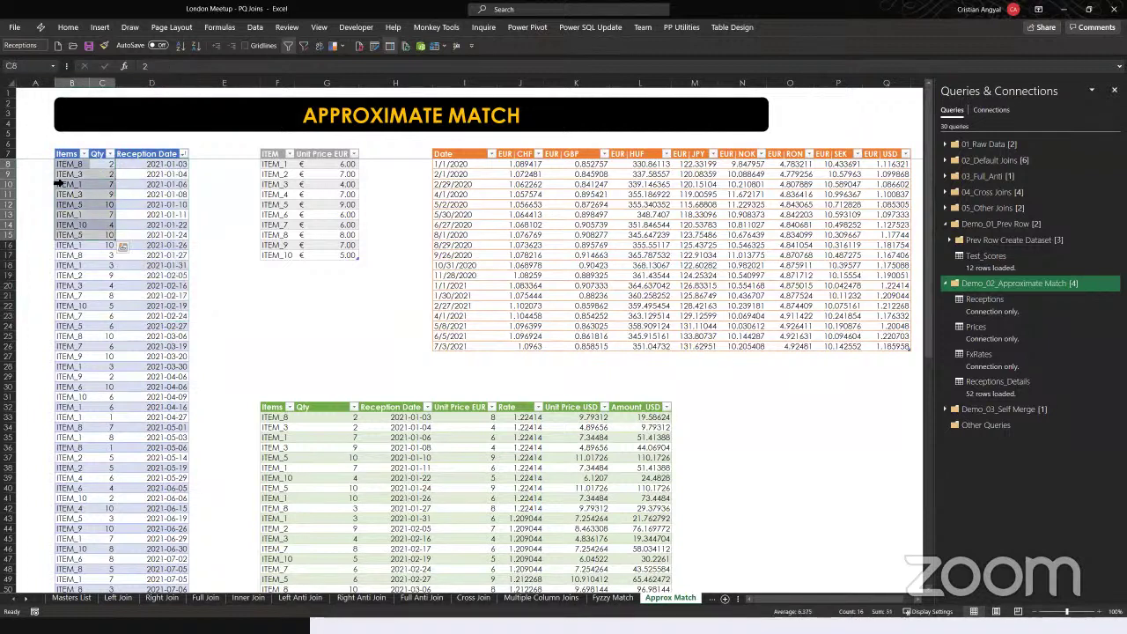
click(69, 164)
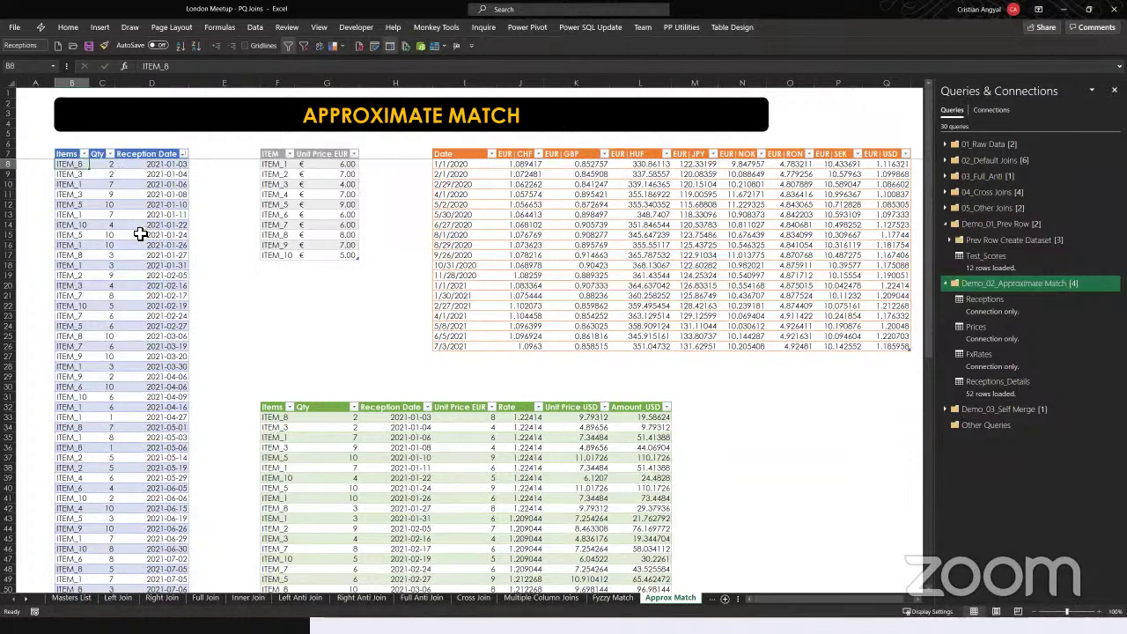
click(327, 194)
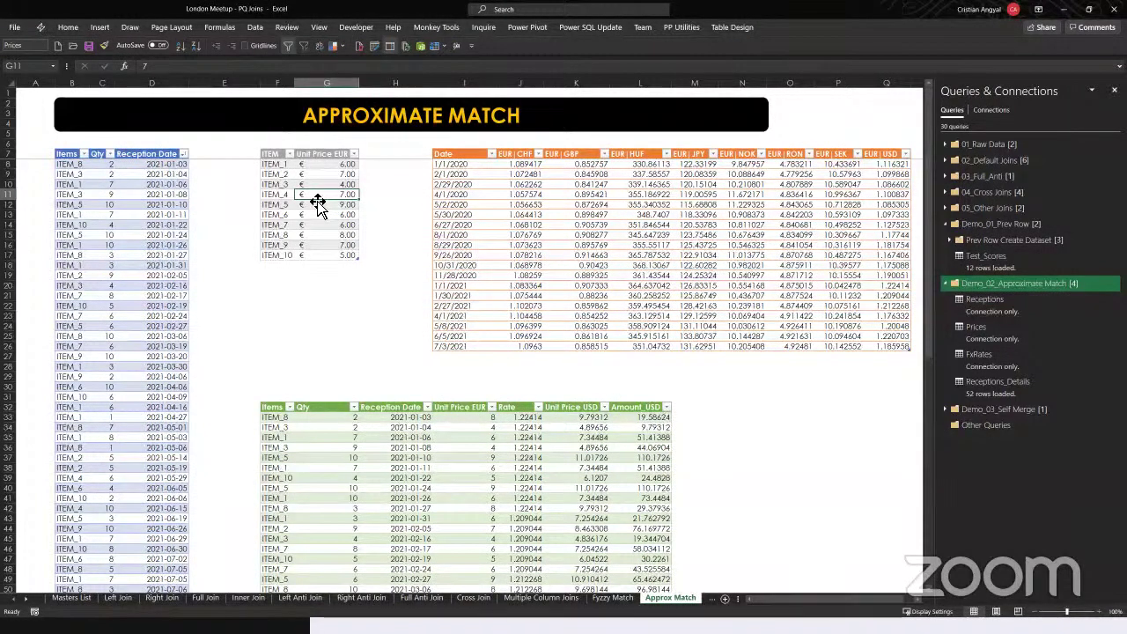
drag(272, 406, 655, 464)
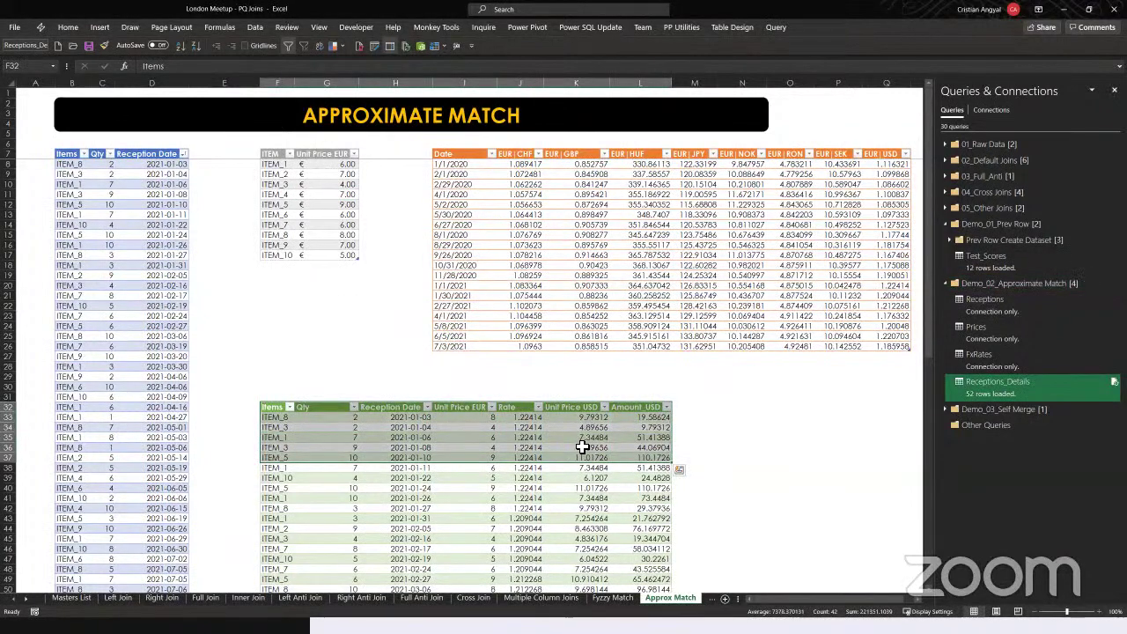
click(507, 184)
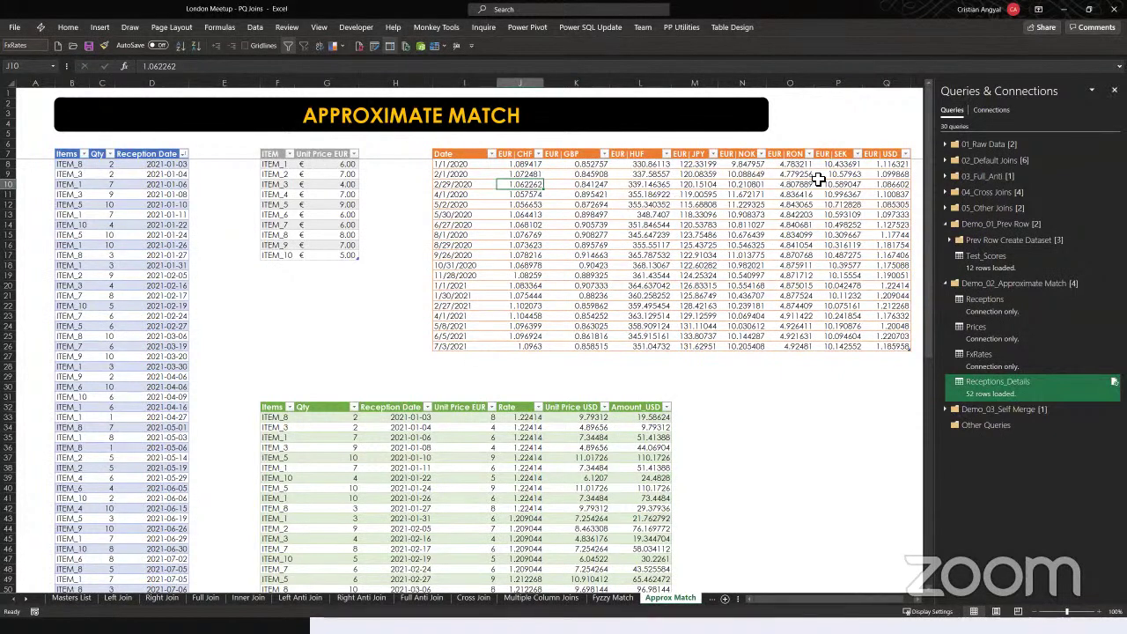
drag(878, 163, 878, 204)
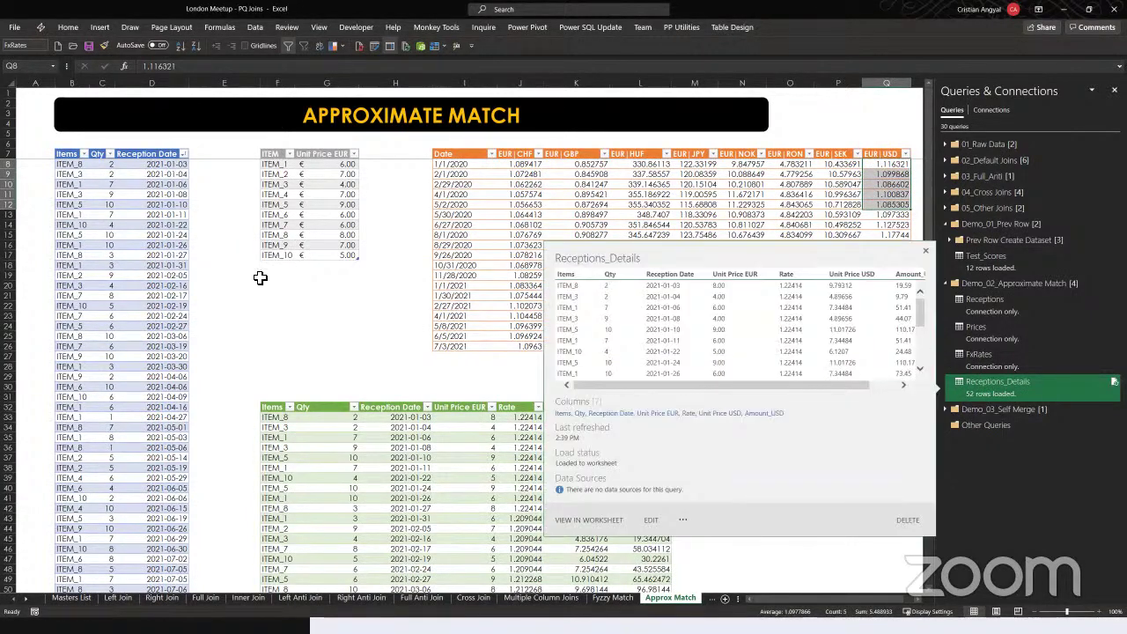
click(155, 226)
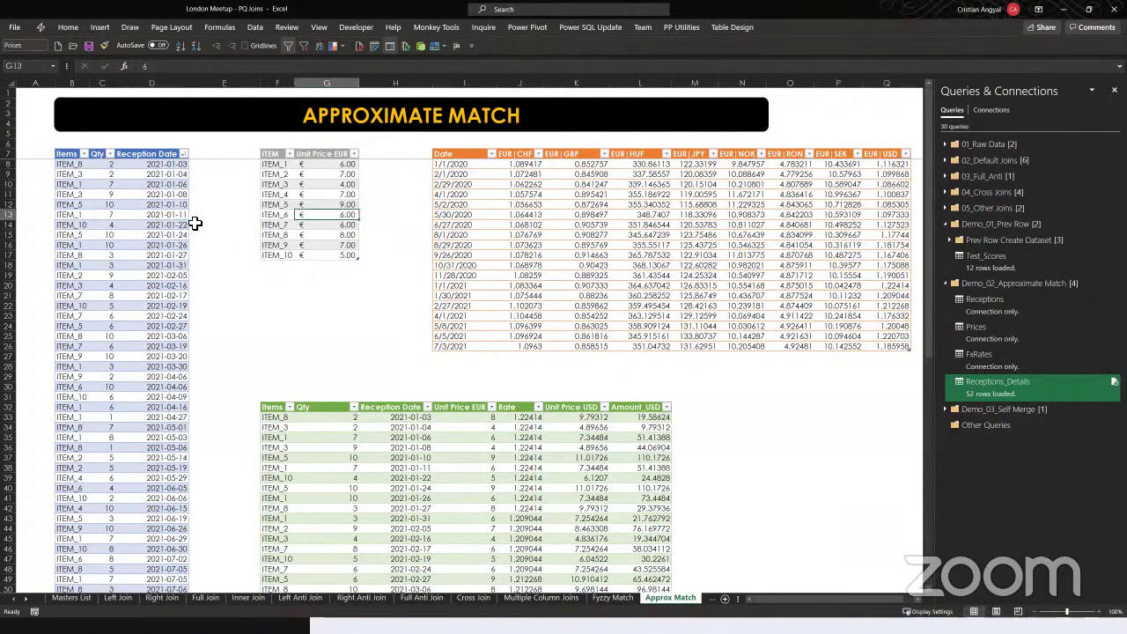
click(152, 204)
key(shift+F10)
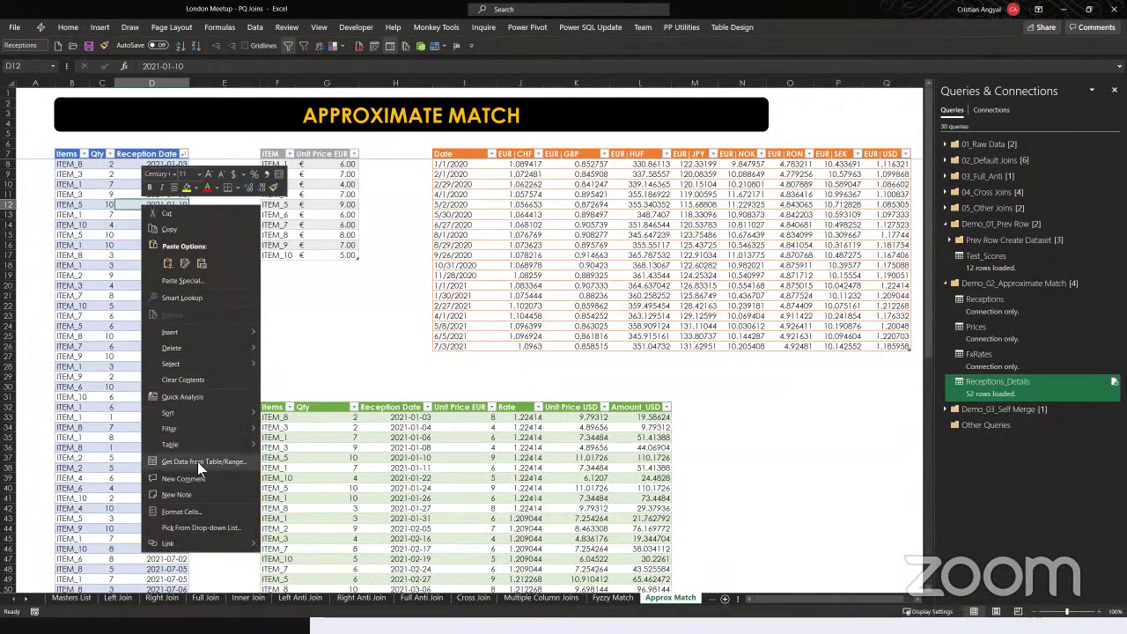
key(Escape)
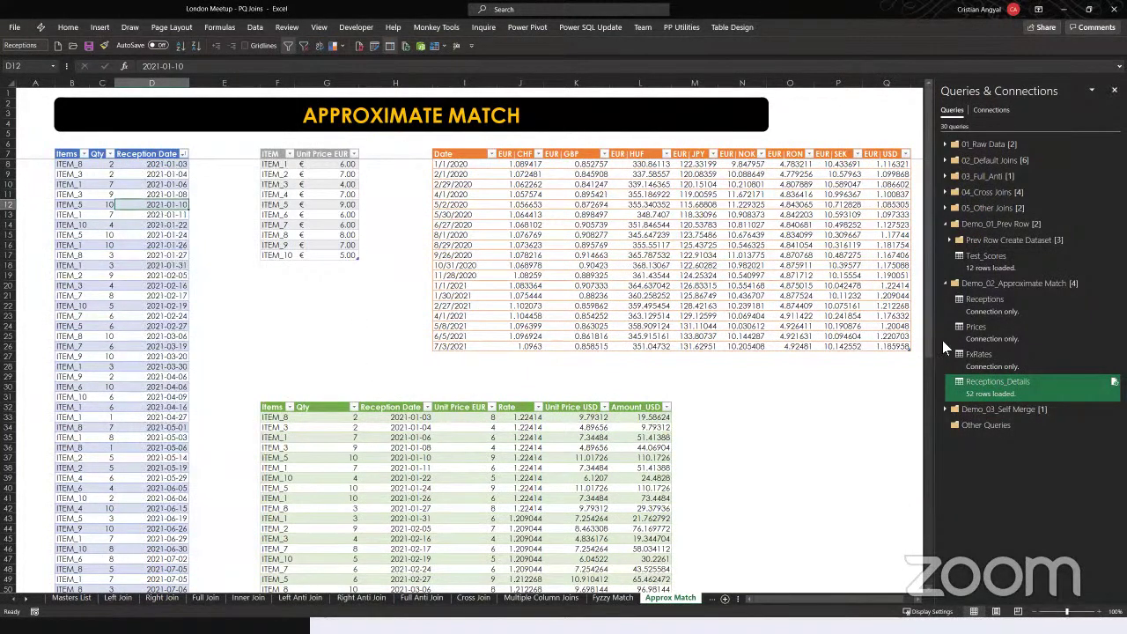
right_click(973, 302)
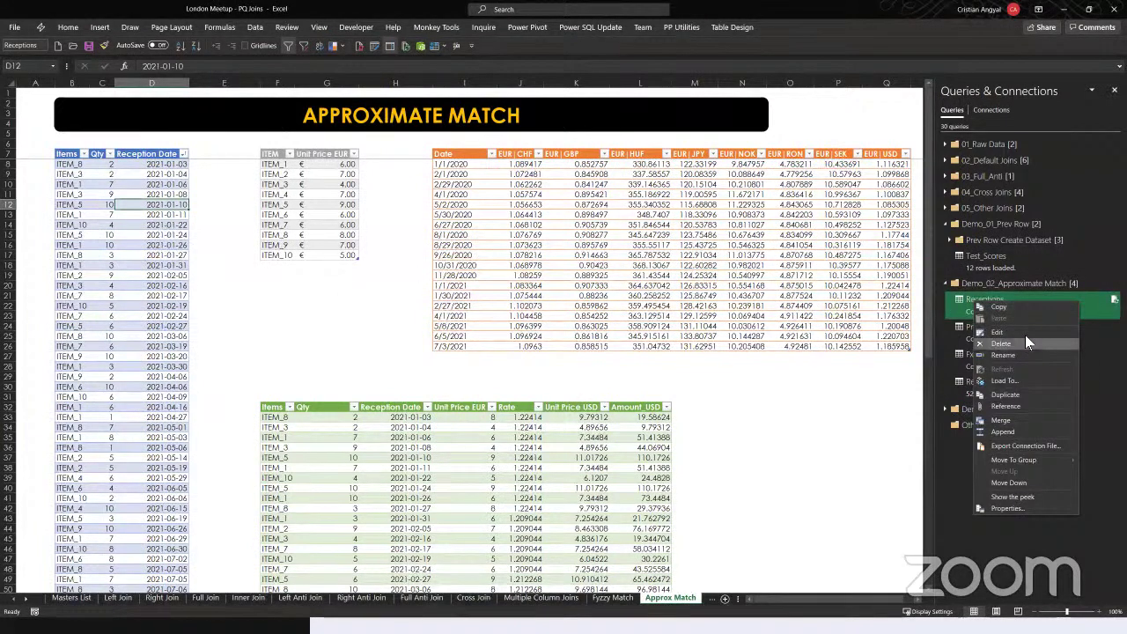
key(Escape)
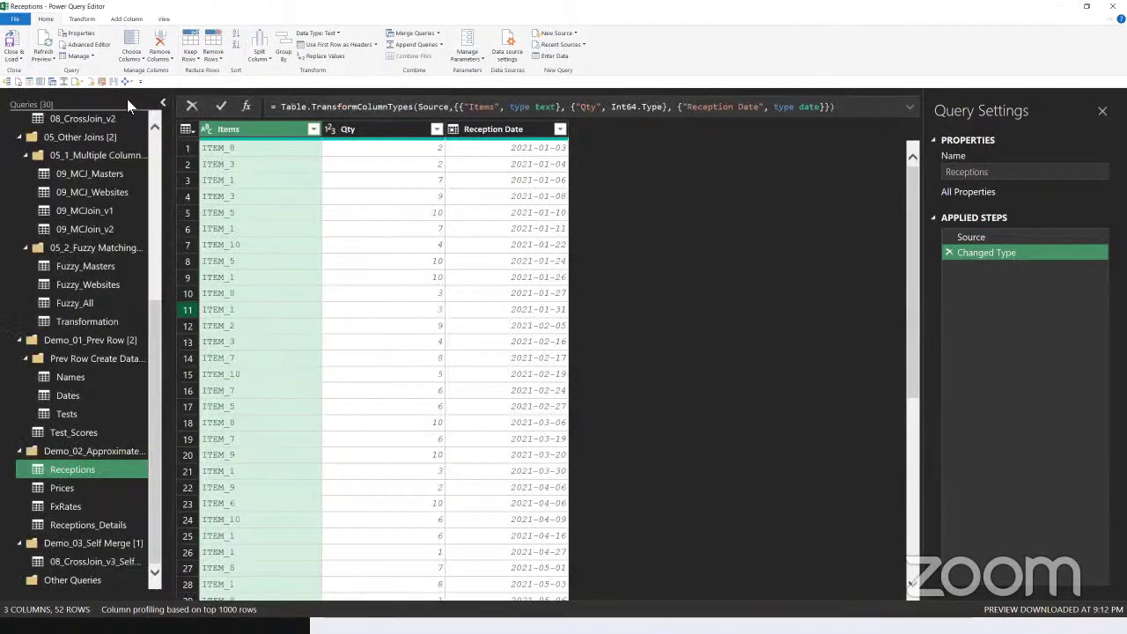
- Look through the Receptions, Prices and FxRates queries in turn
click(78, 469)
click(61, 487)
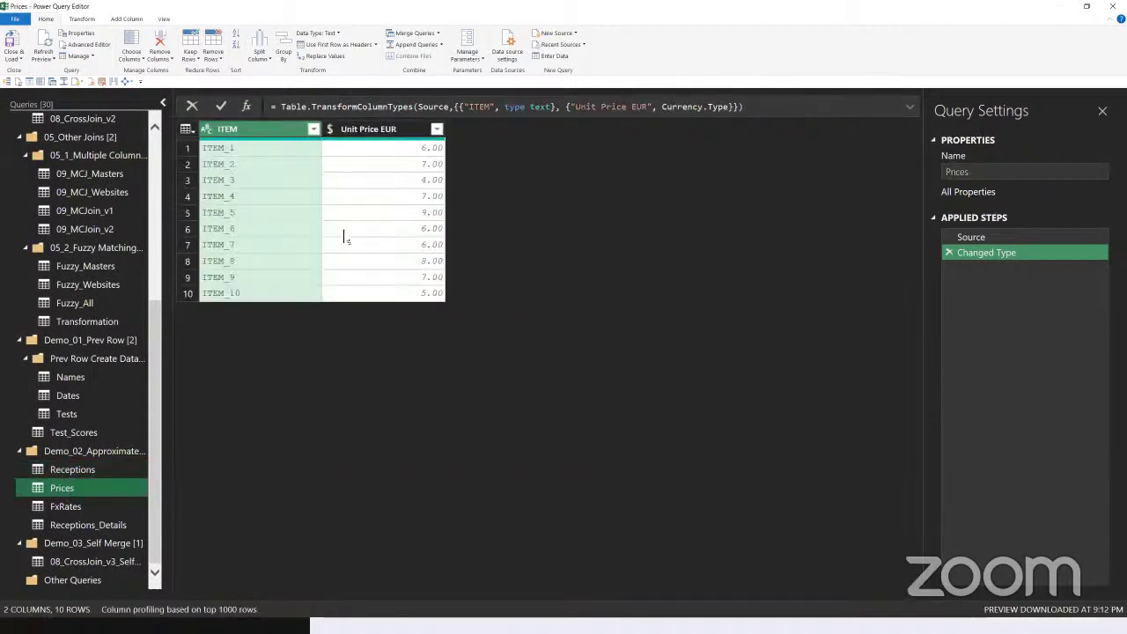
click(81, 507)
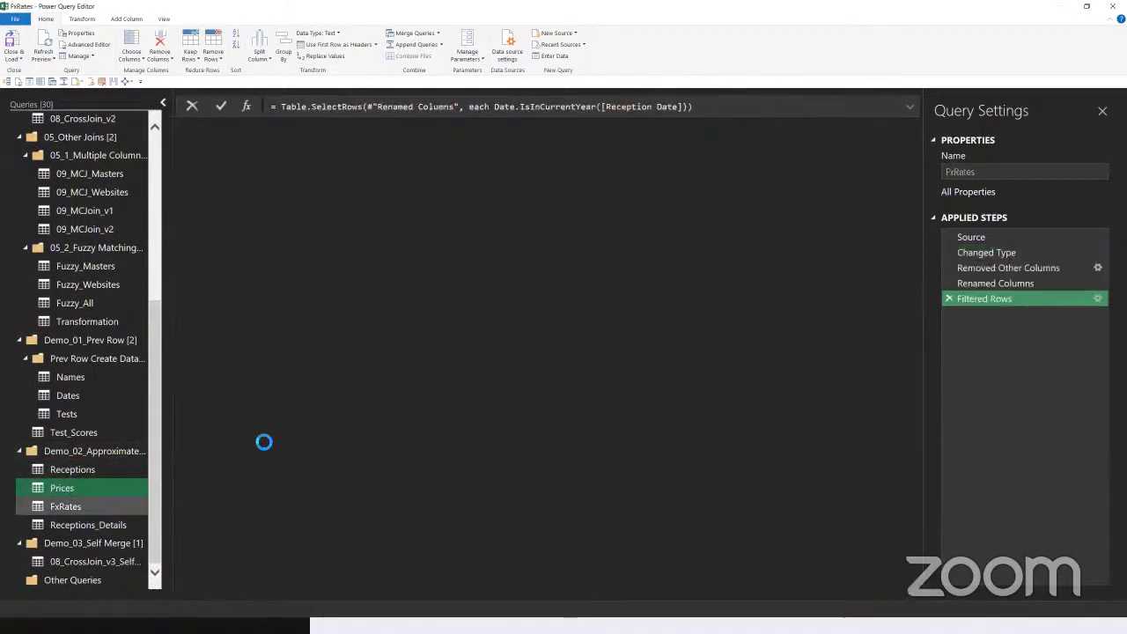
- Step through FxRates from Source to Filtered Rows, ending with seven 2021 Reception Date/Rate rows
click(977, 236)
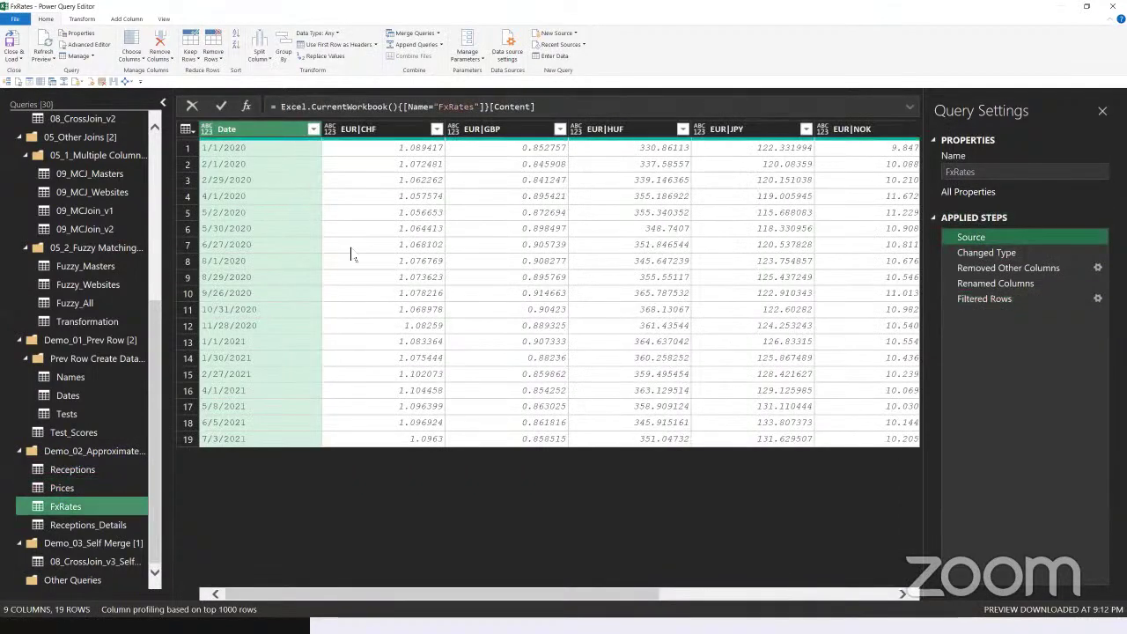
click(1005, 254)
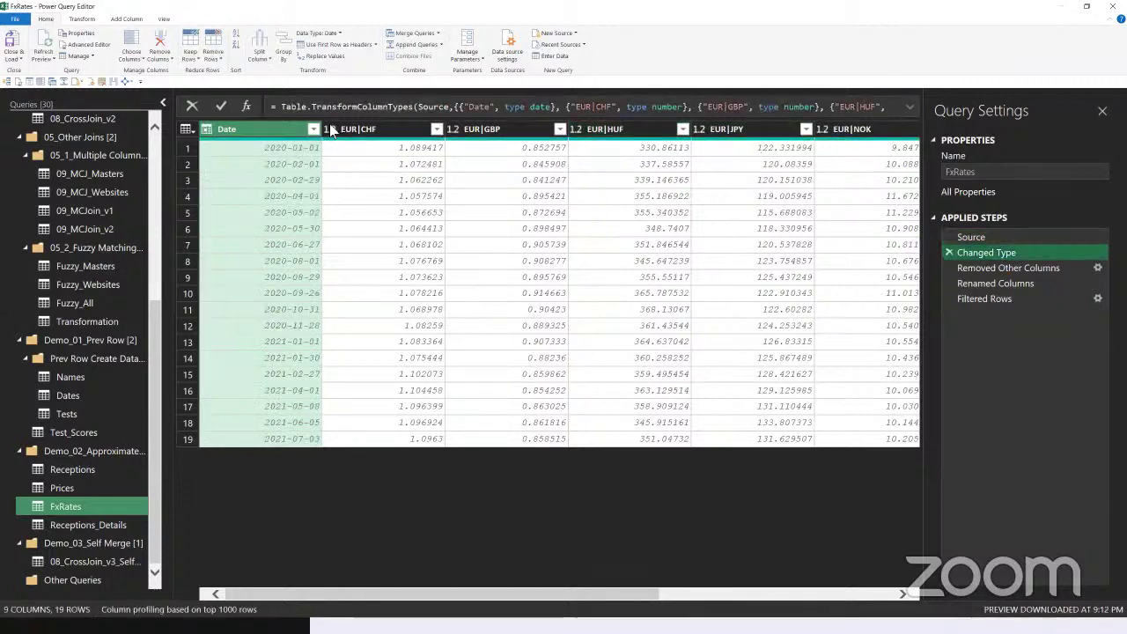
click(1000, 267)
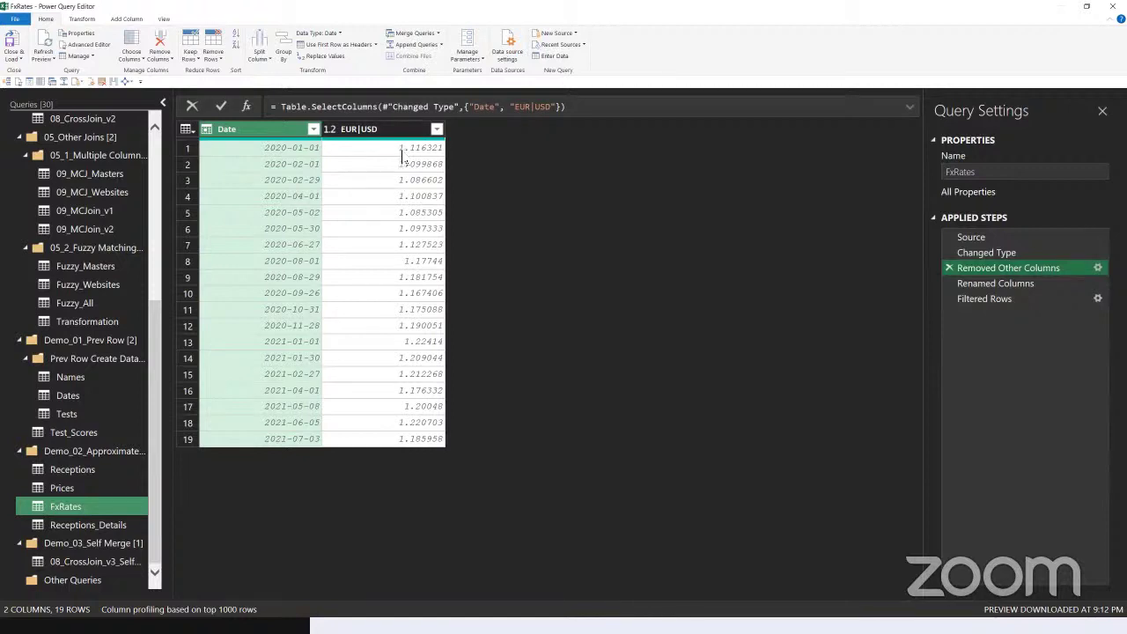
click(983, 283)
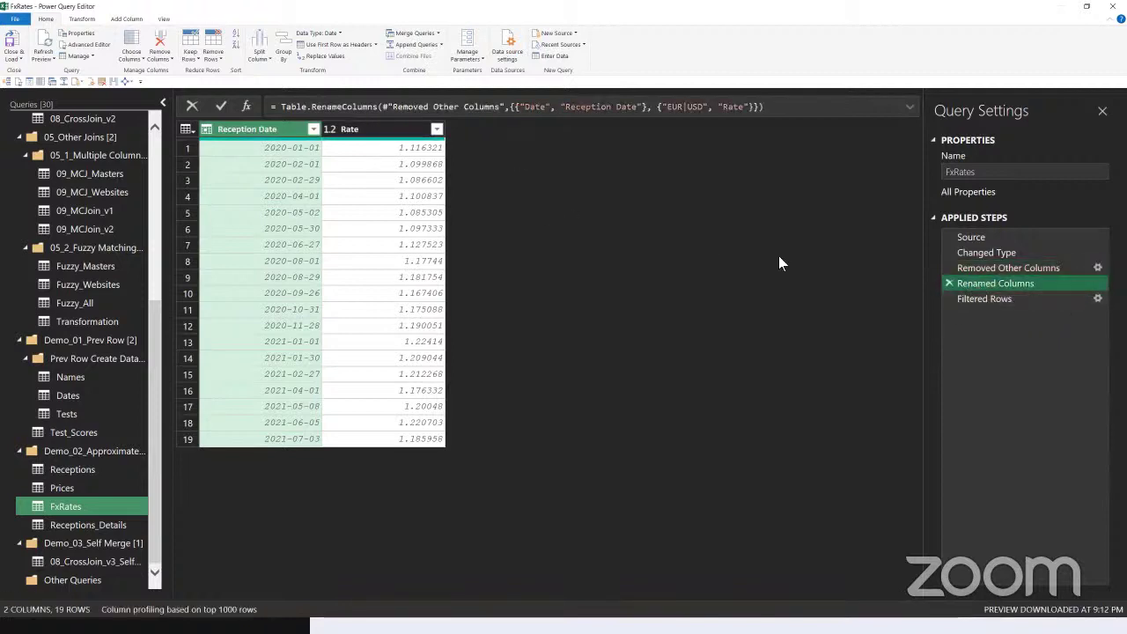
click(997, 299)
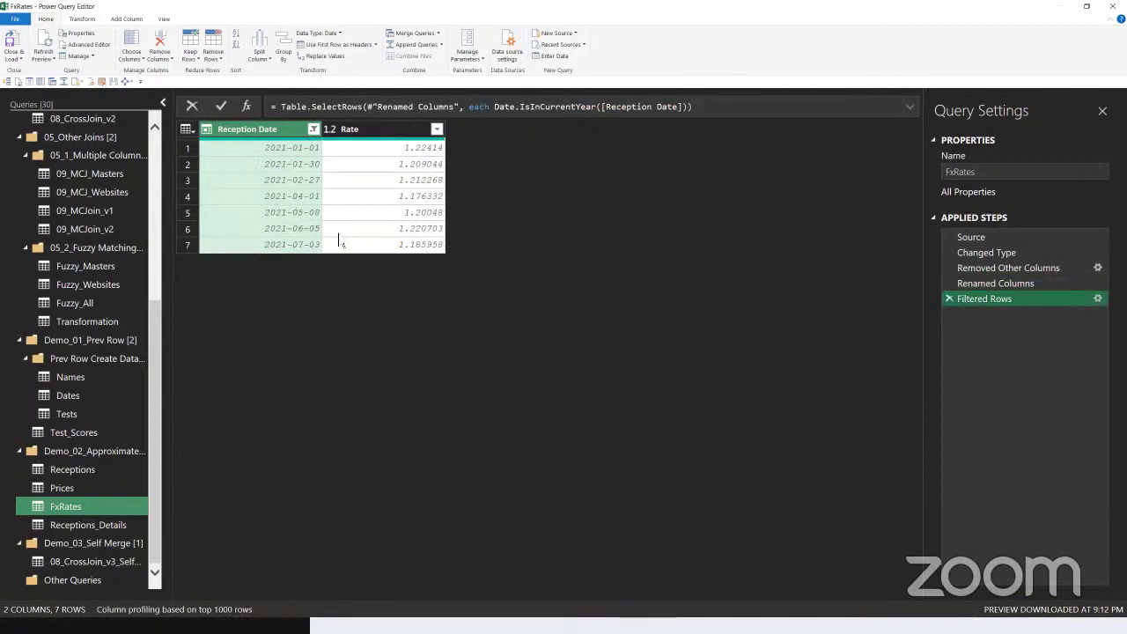
- Step Receptions_Details through Source, Merged Queries and Expanded Prices to the Appended Query with FxRates
click(115, 524)
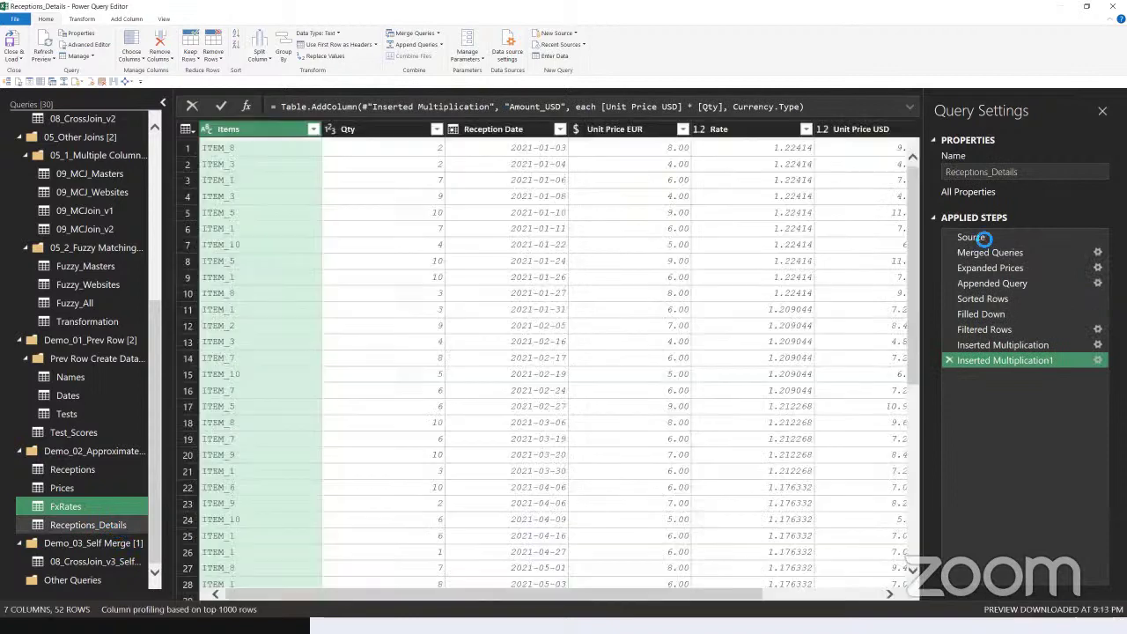
click(968, 236)
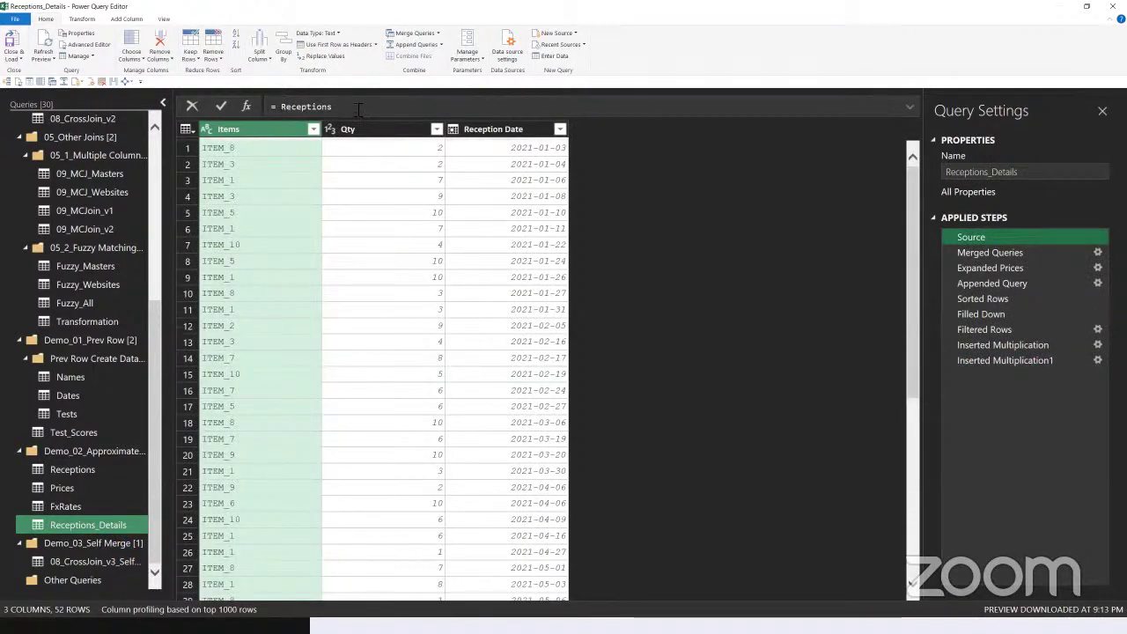
click(990, 252)
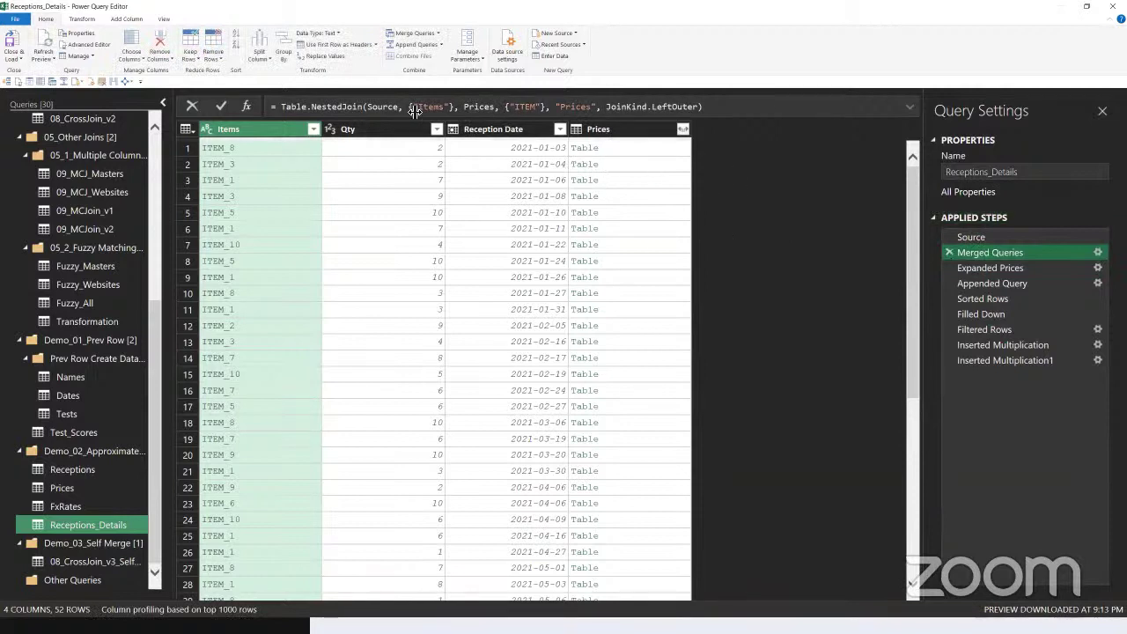
click(385, 111)
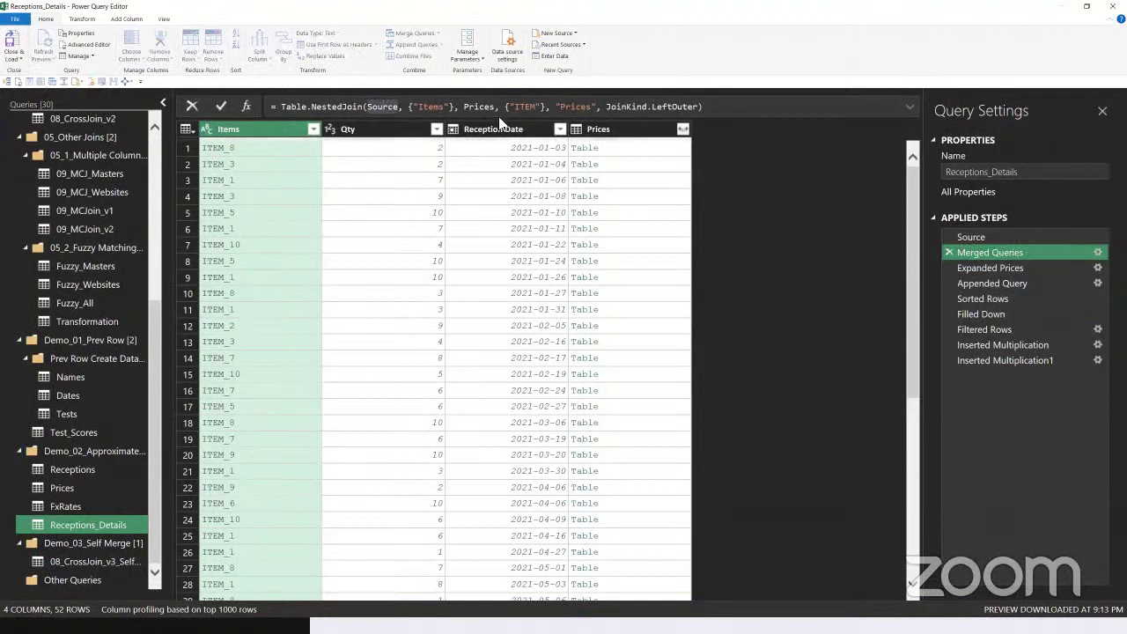
key(Return)
click(982, 264)
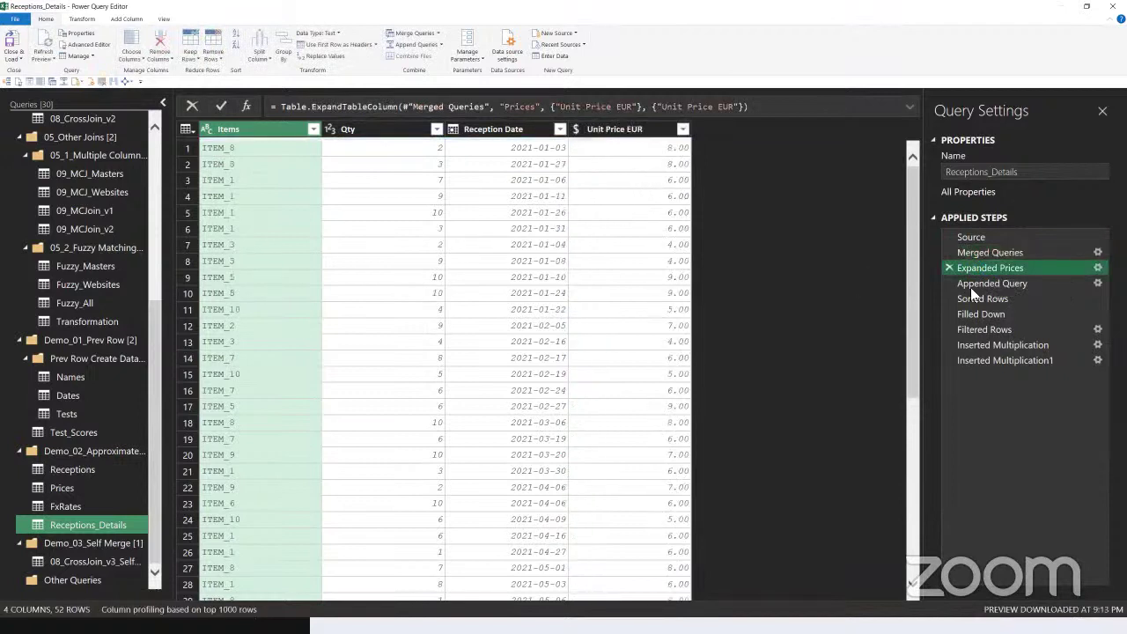
click(992, 283)
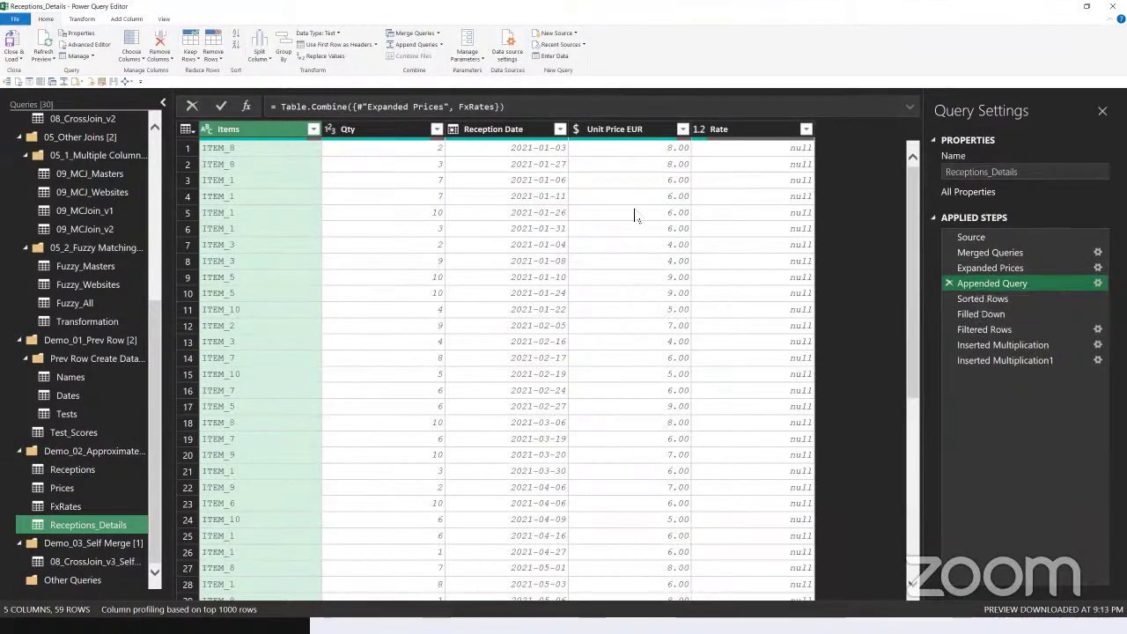
right_click(983, 284)
click(735, 235)
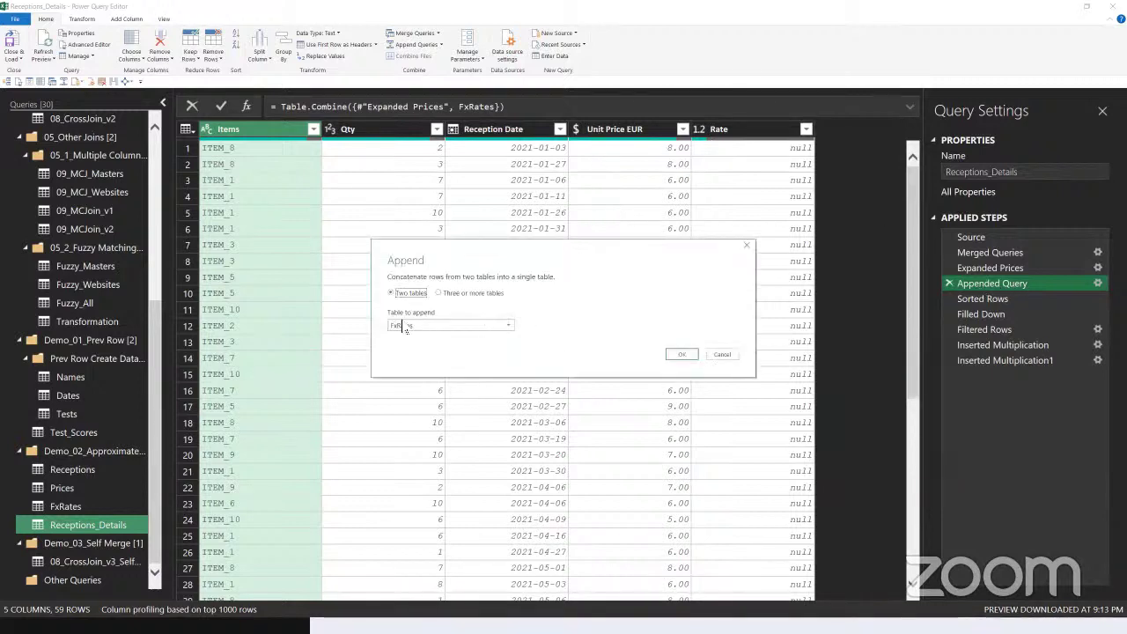
click(722, 354)
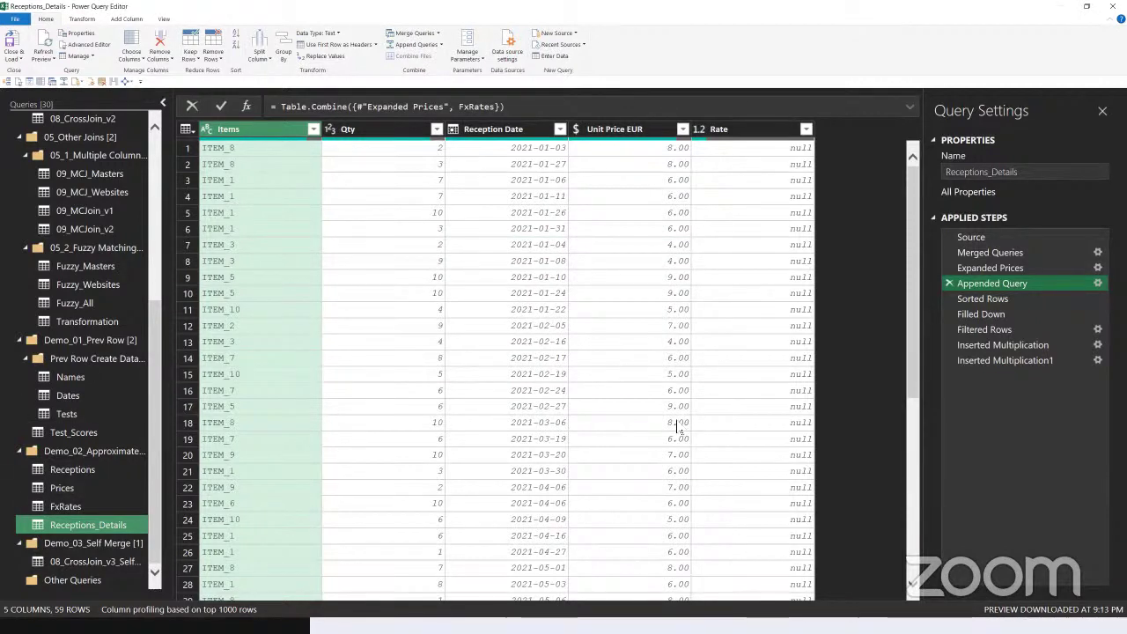
scroll(564, 387, down, 7)
scroll(616, 238, down, 3)
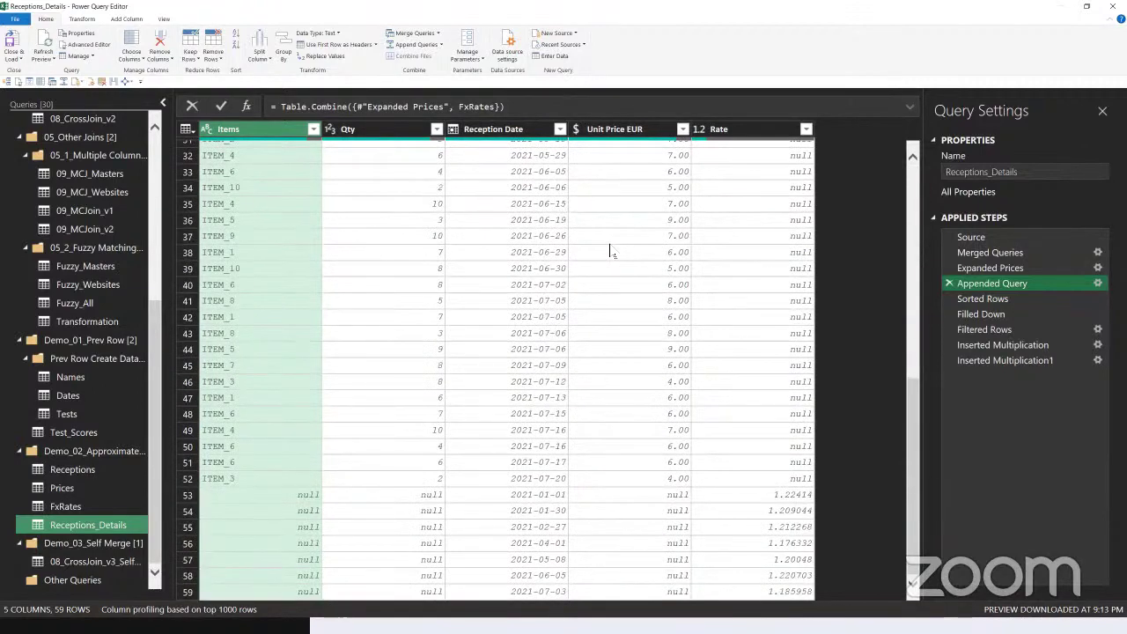
click(488, 496)
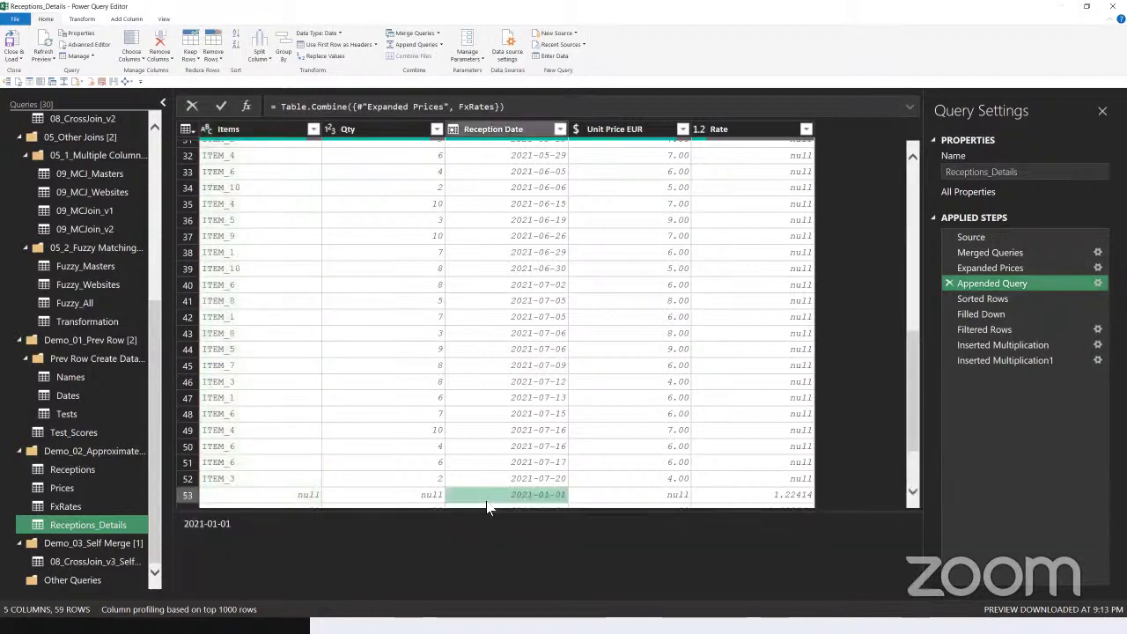
scroll(496, 200, down, 2)
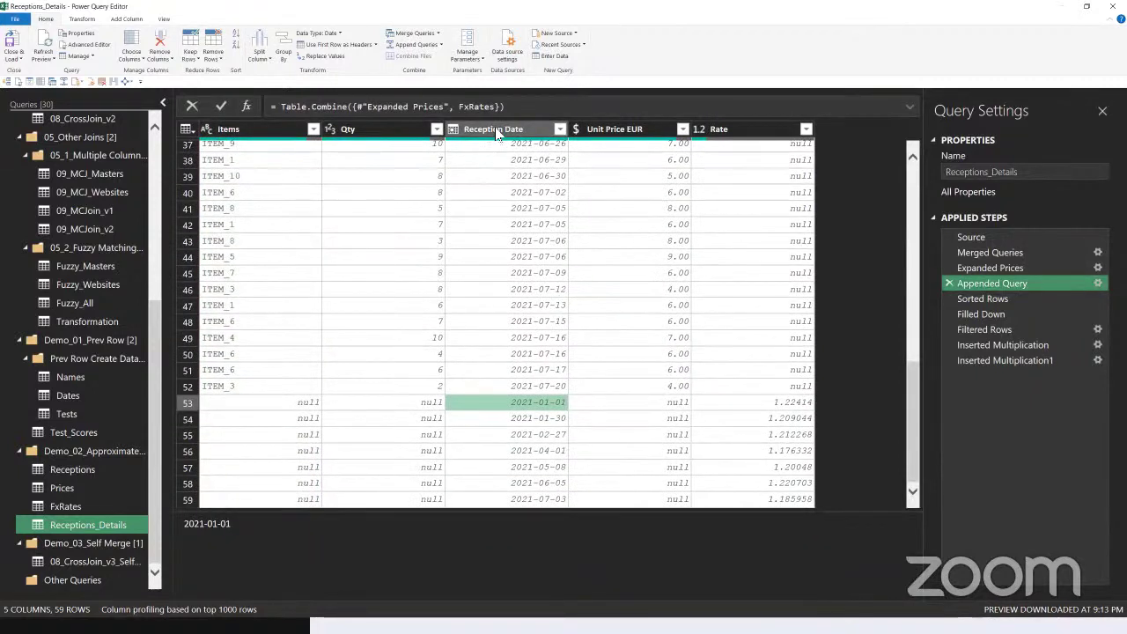
click(671, 404)
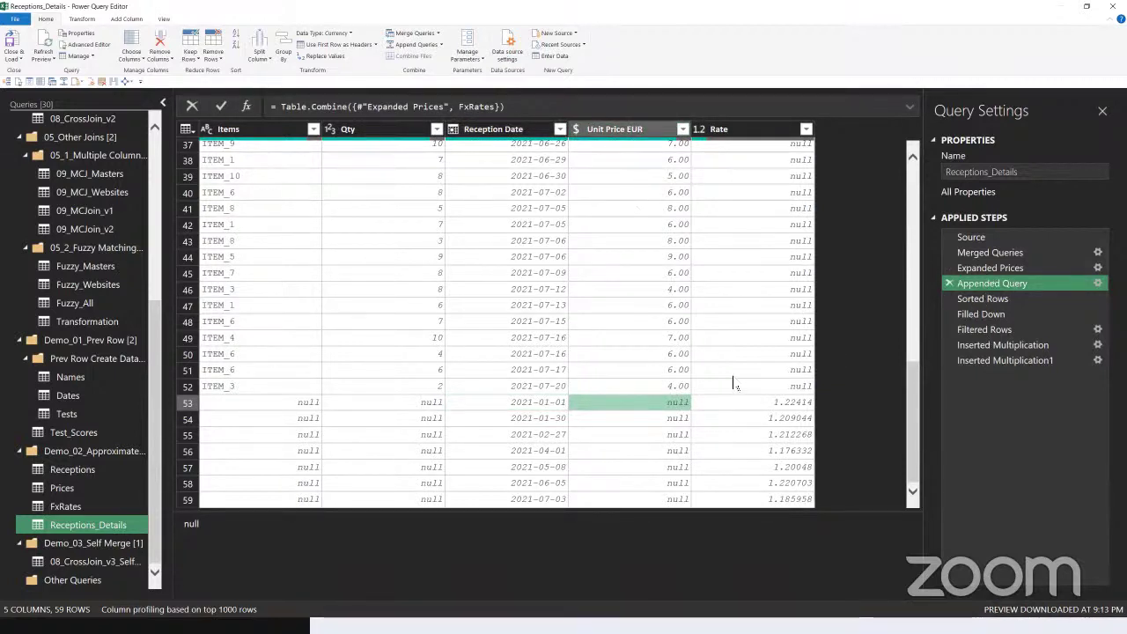
click(751, 420)
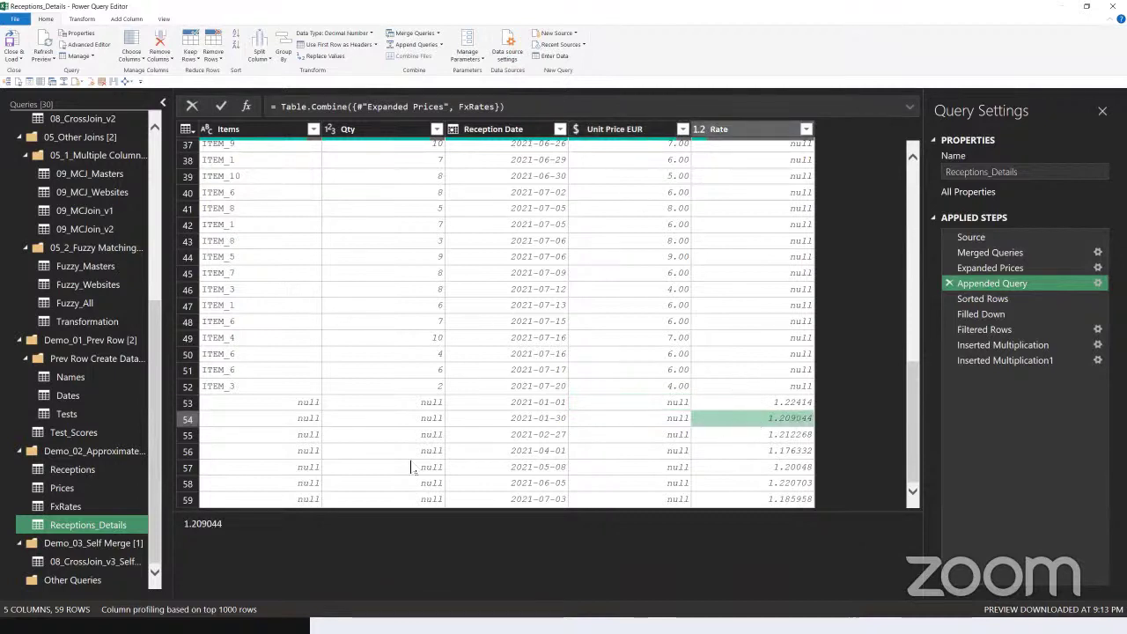
- View the FxRates table at its Renamed Columns step, then switch back to Receptions_Details
click(90, 505)
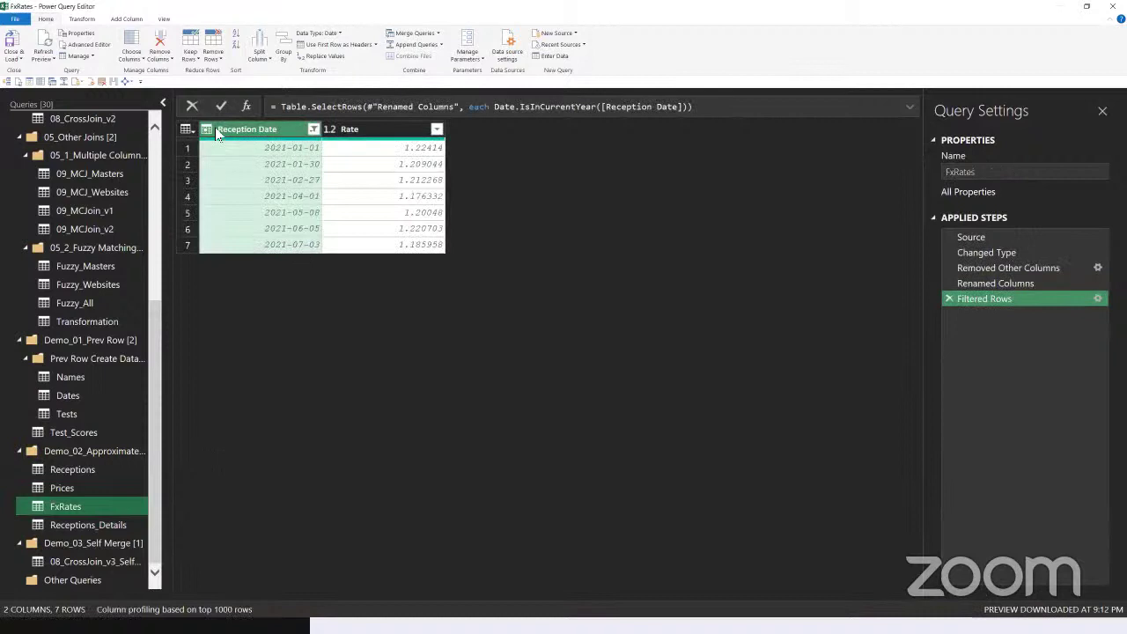
click(988, 280)
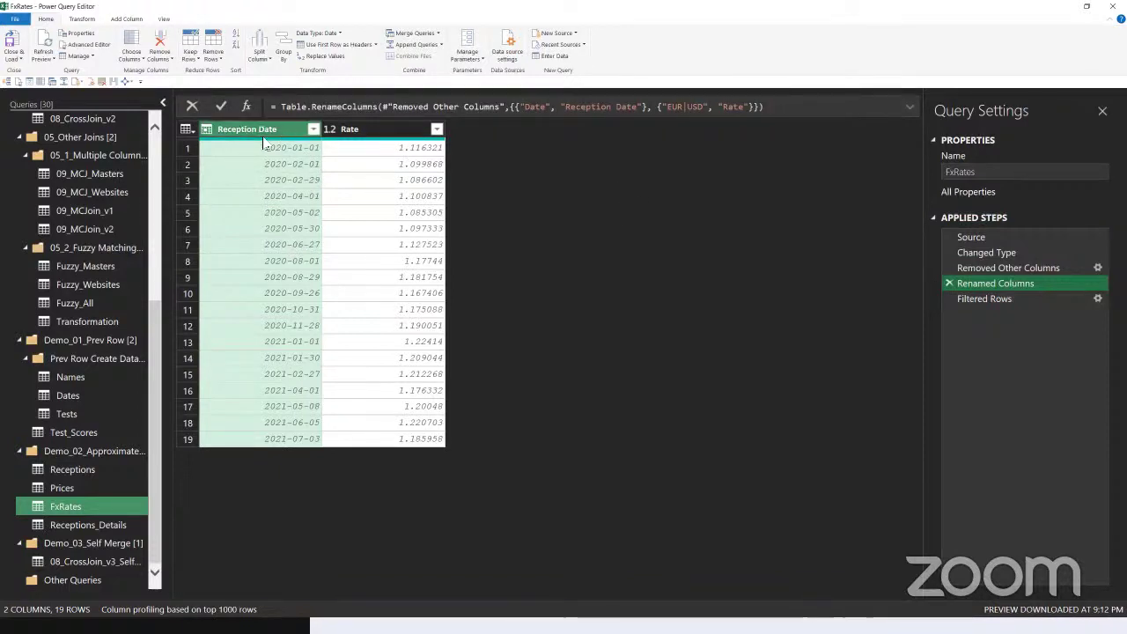
ctrl+click(109, 524)
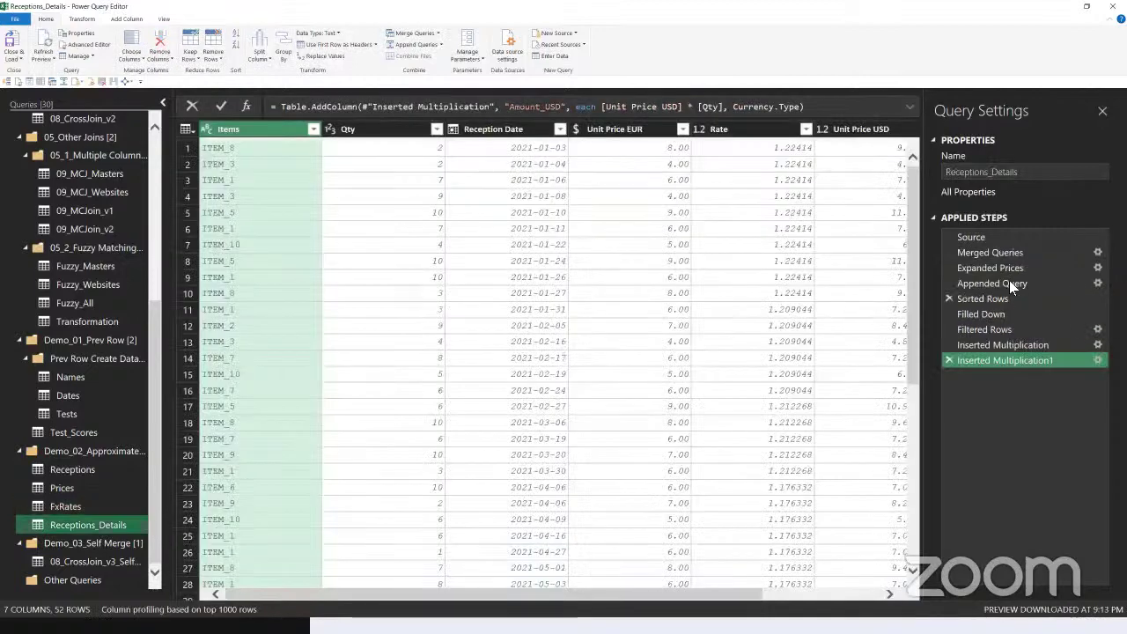
- Inspect the appended rate rows at Appended Query, then view the 59 rows sorted by Reception Date
click(991, 283)
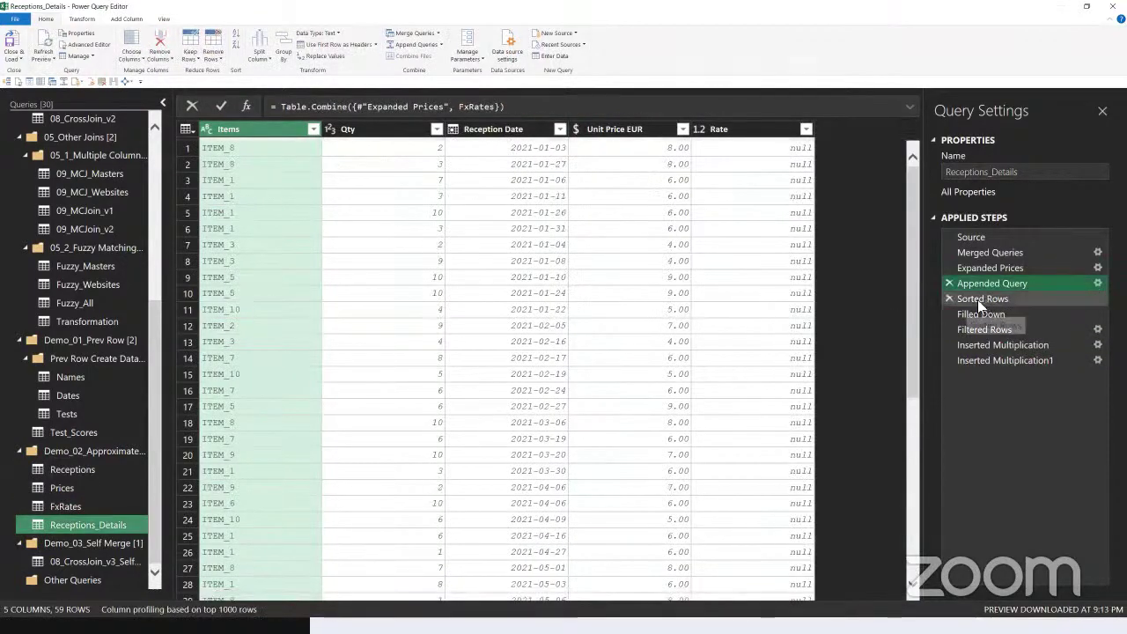
scroll(559, 435, down, 3)
scroll(486, 379, down, 10)
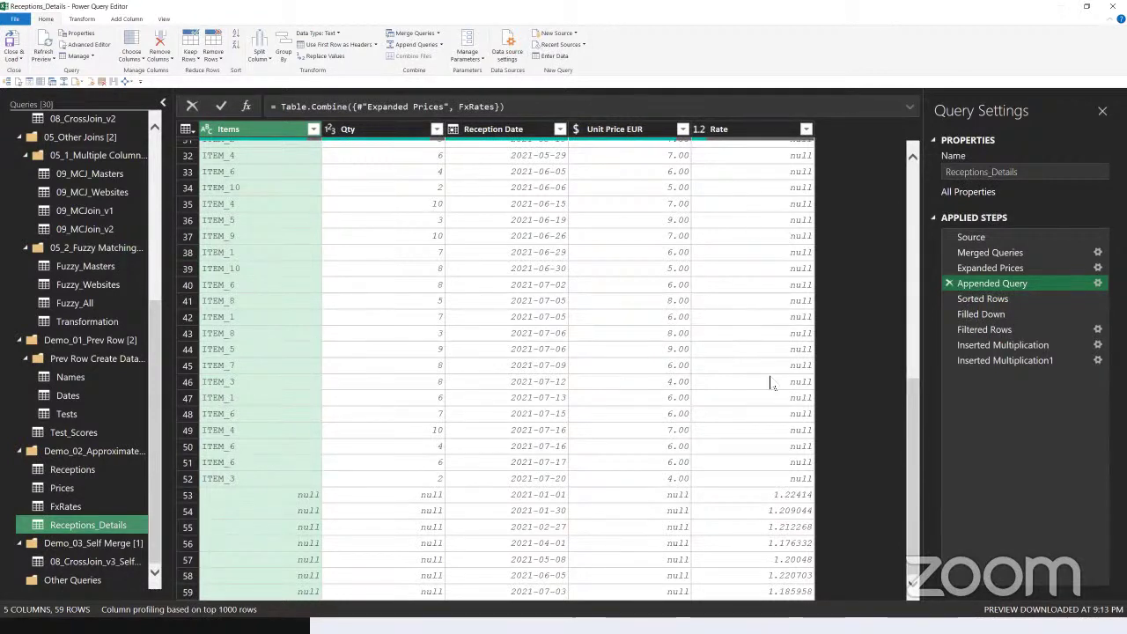
click(533, 509)
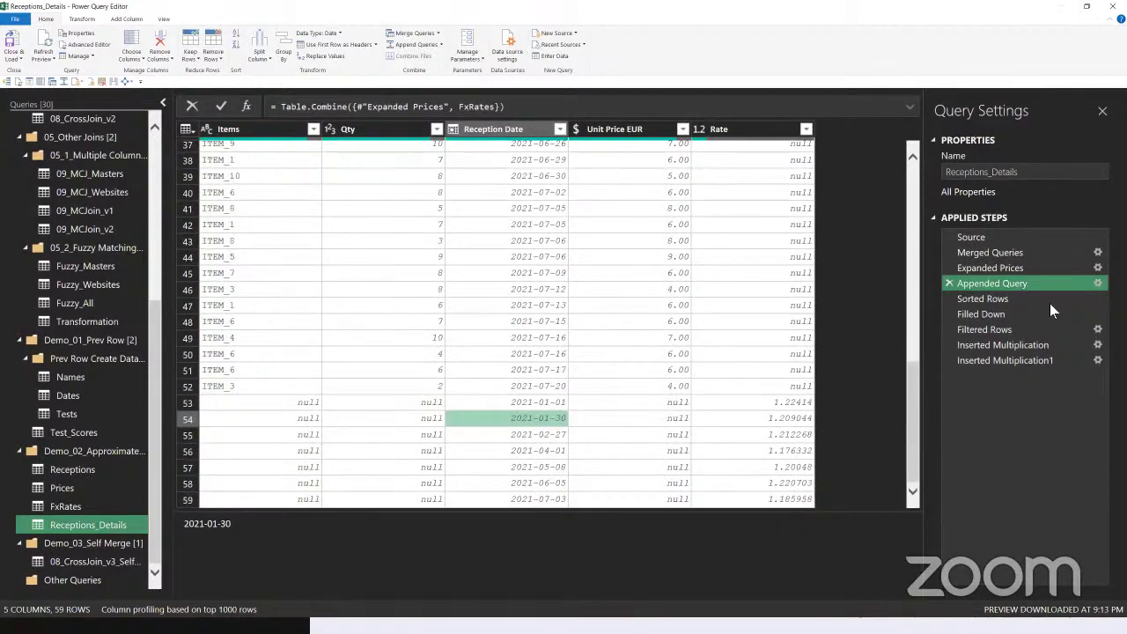
click(982, 298)
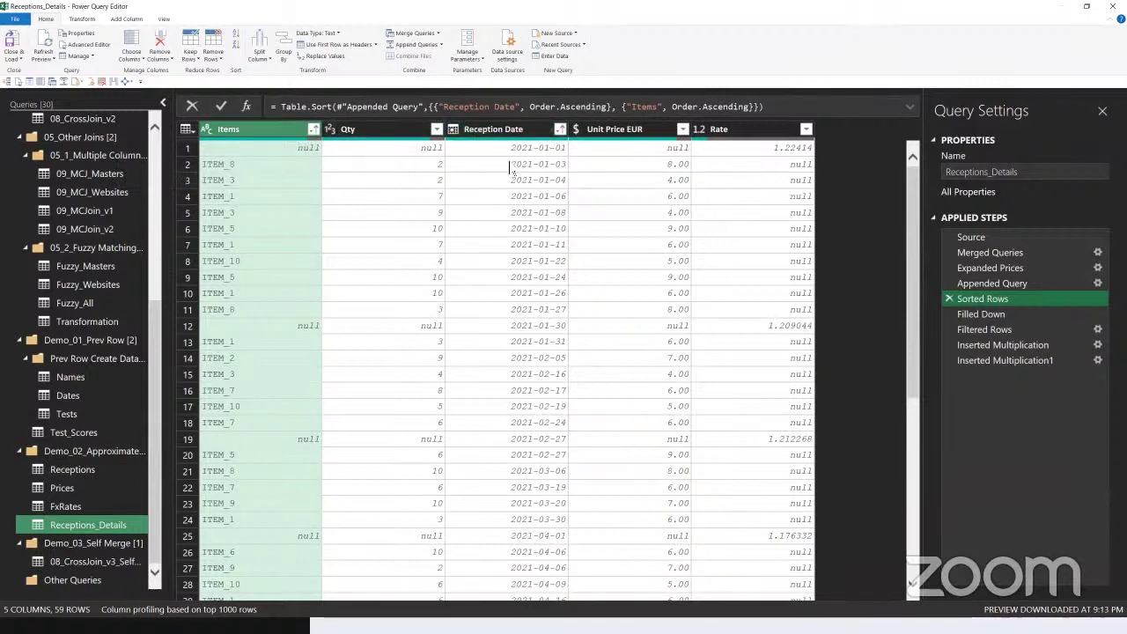
- Check the sorted rate rows' dates and the 2021-02-27 rate, then view the Filled Down step
click(503, 328)
click(492, 444)
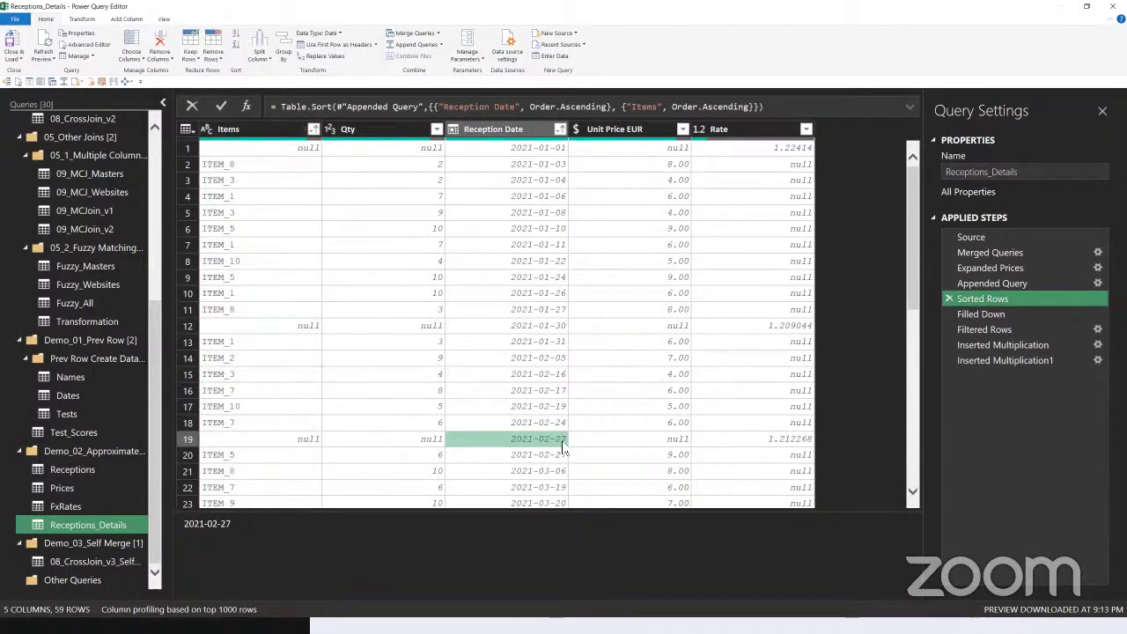
scroll(553, 450, down, 2)
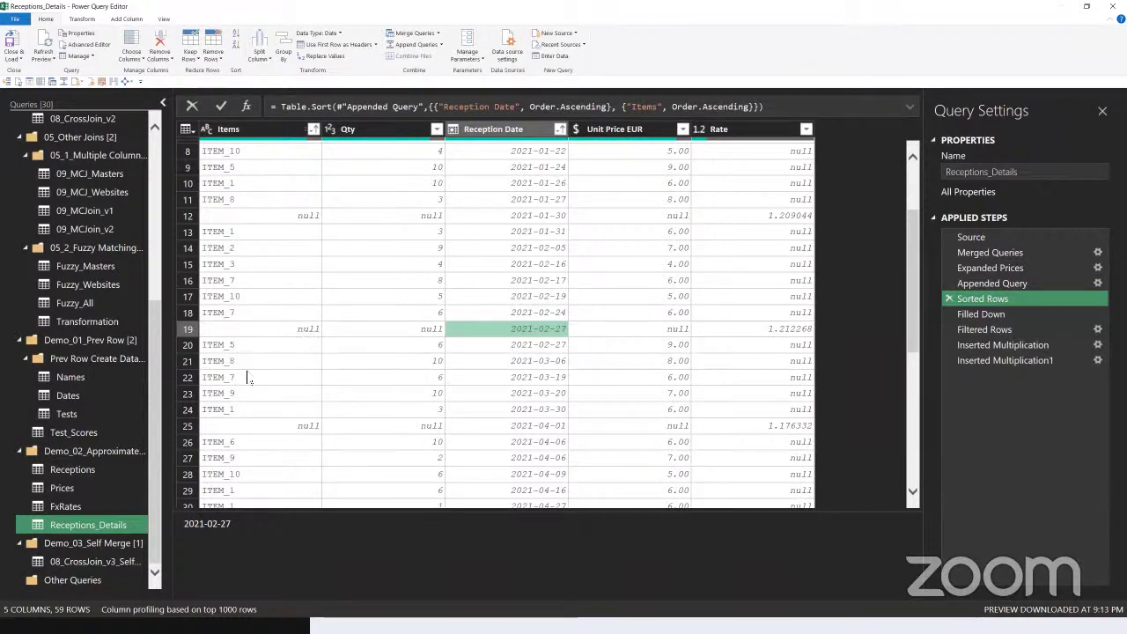
click(791, 332)
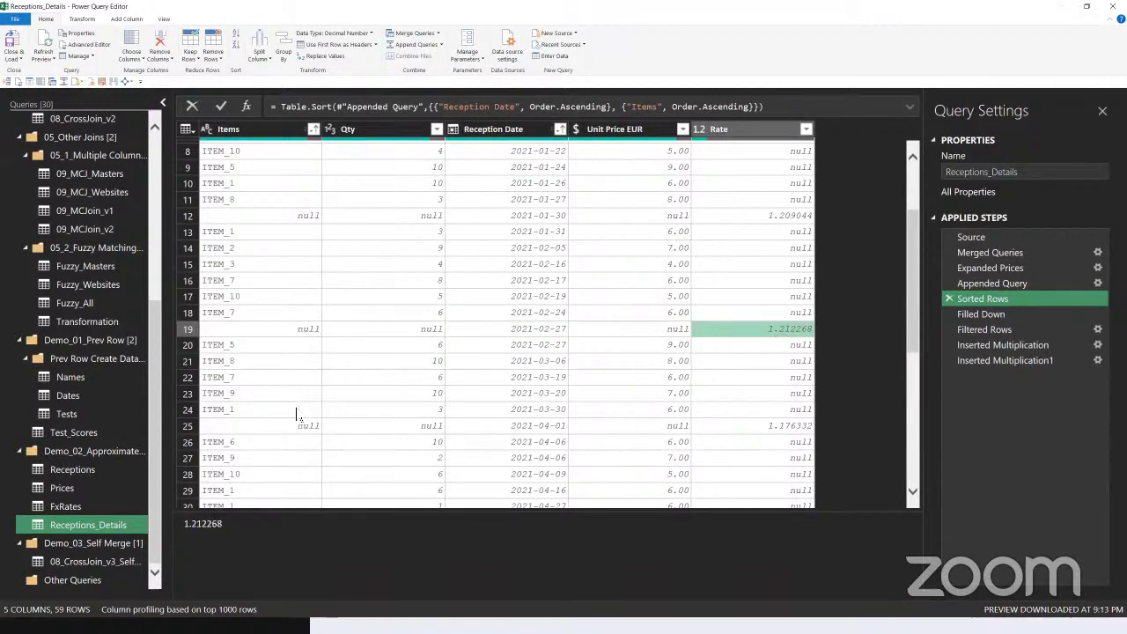
scroll(718, 264, up, 3)
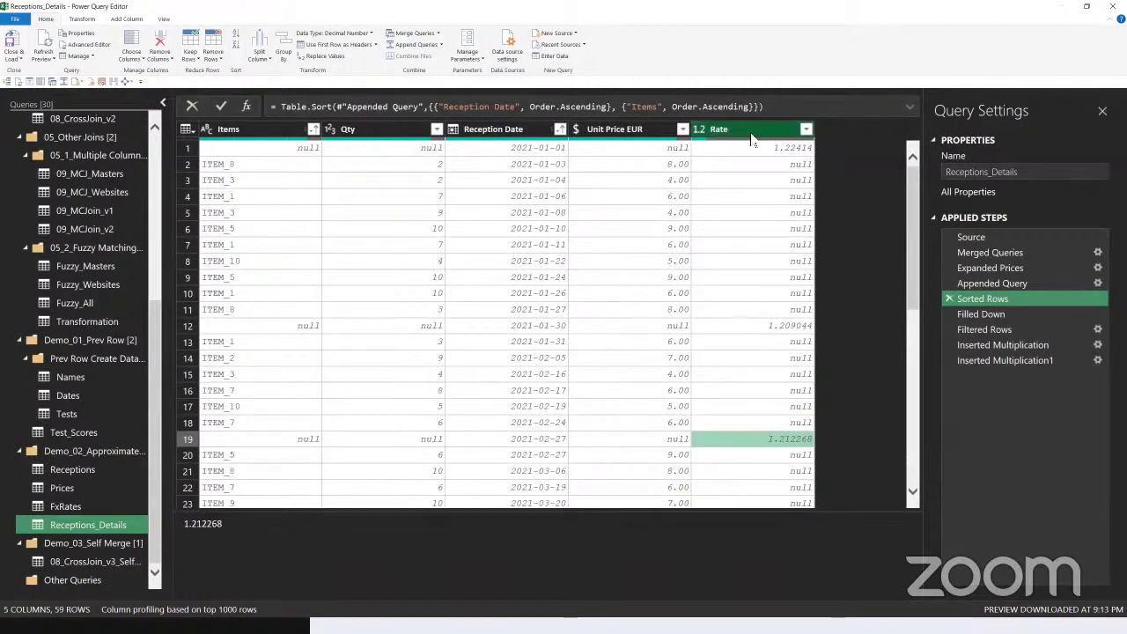
right_click(789, 132)
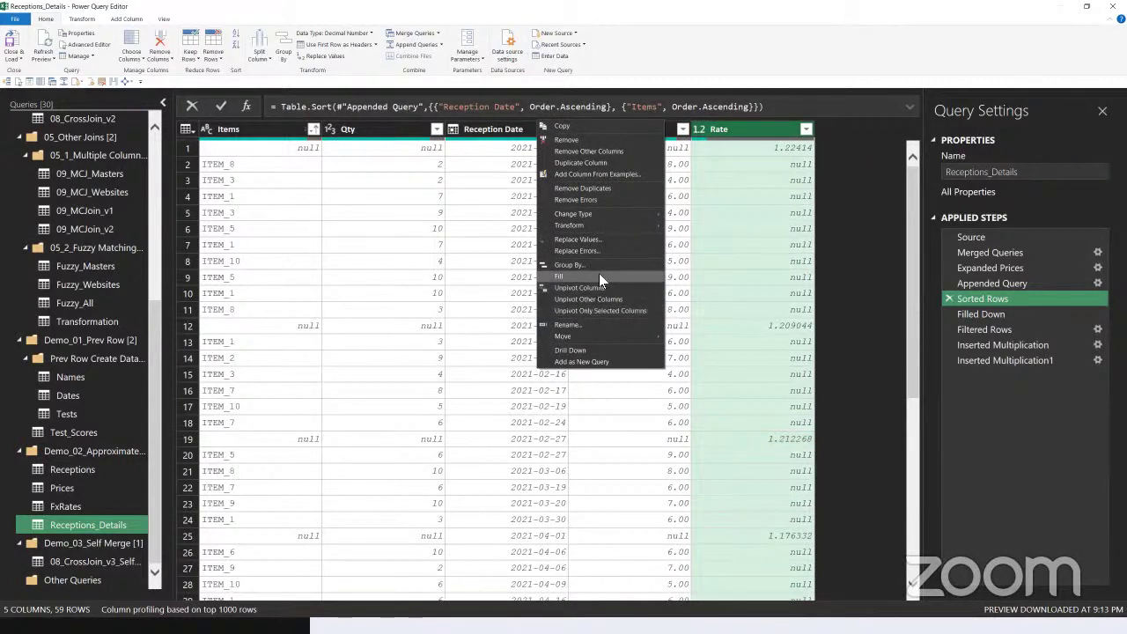
click(1005, 314)
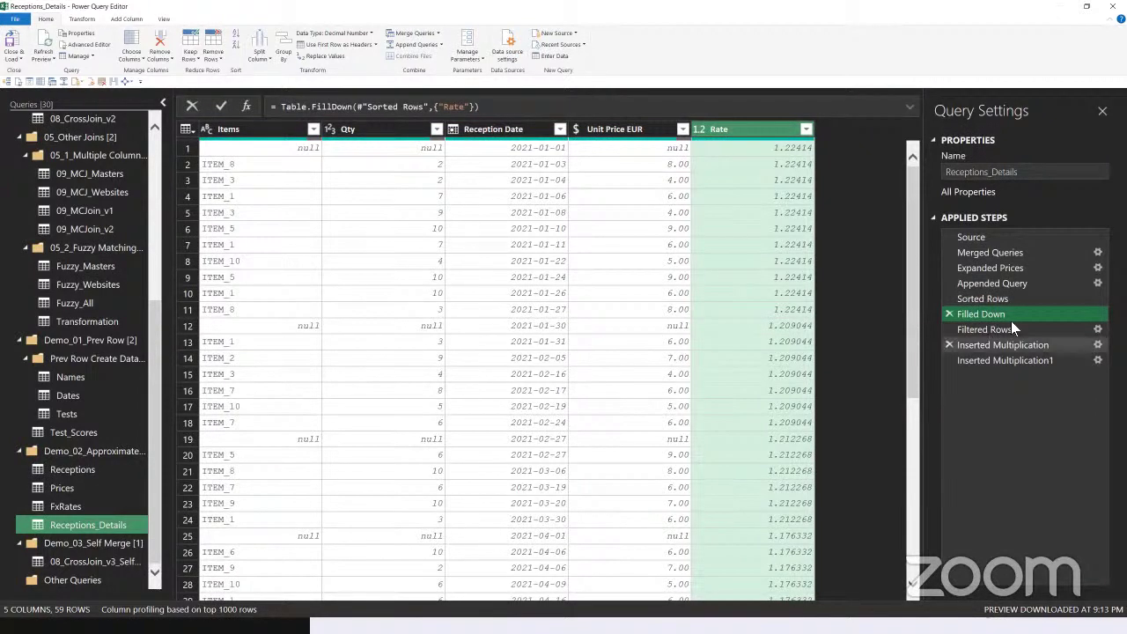
- View the rate-only rows filtered out, then the step computing Unit Price USD
click(986, 330)
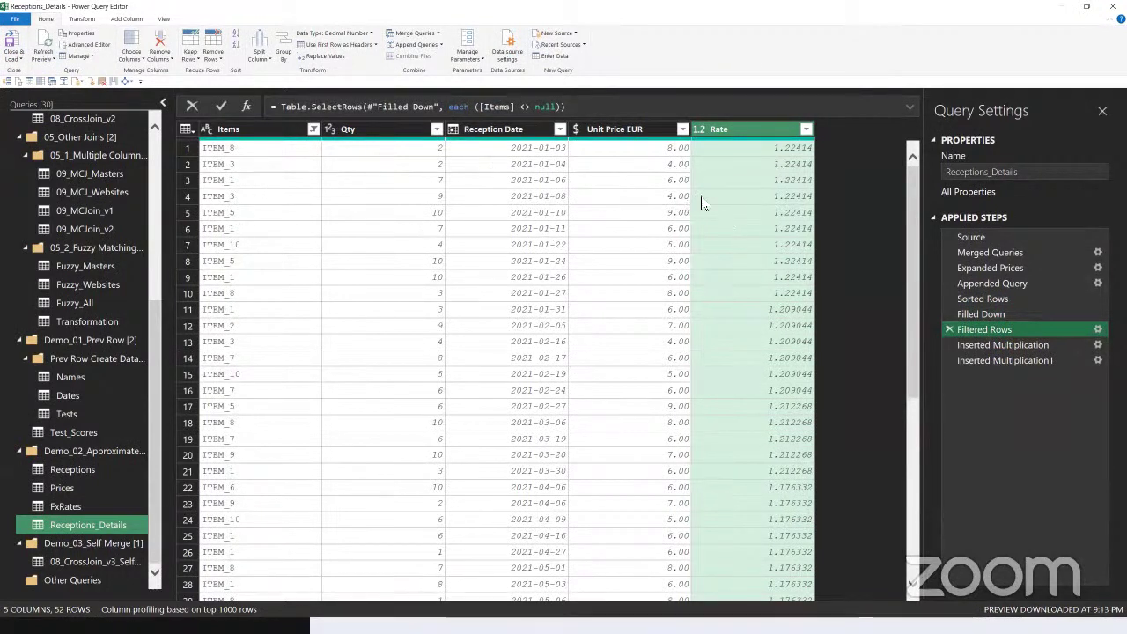
click(651, 166)
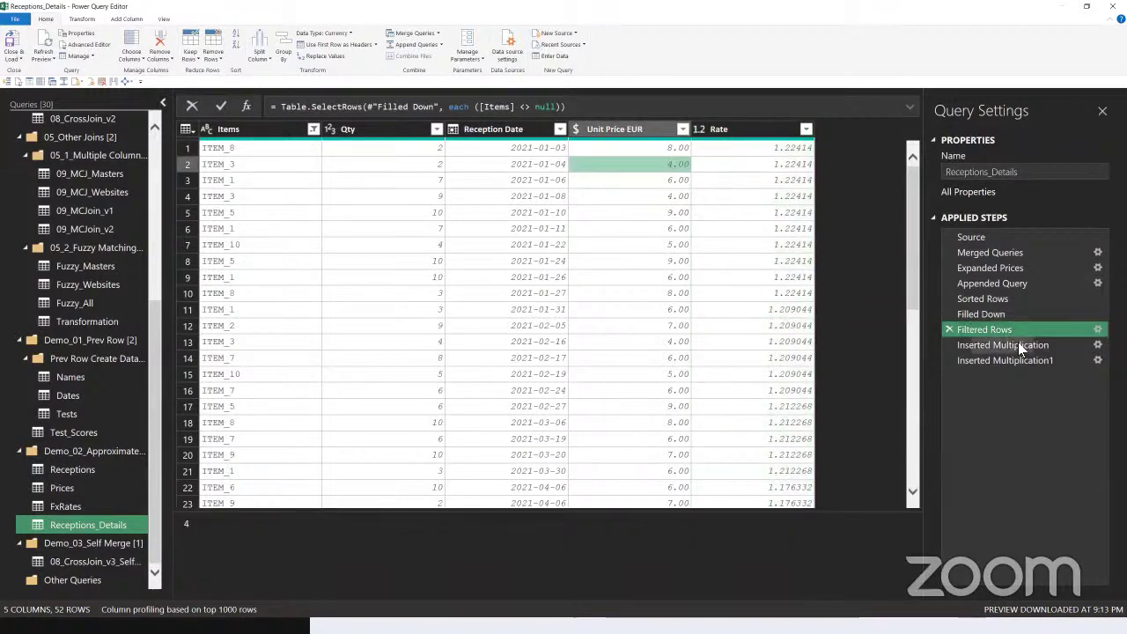
drag(1017, 342, 1003, 344)
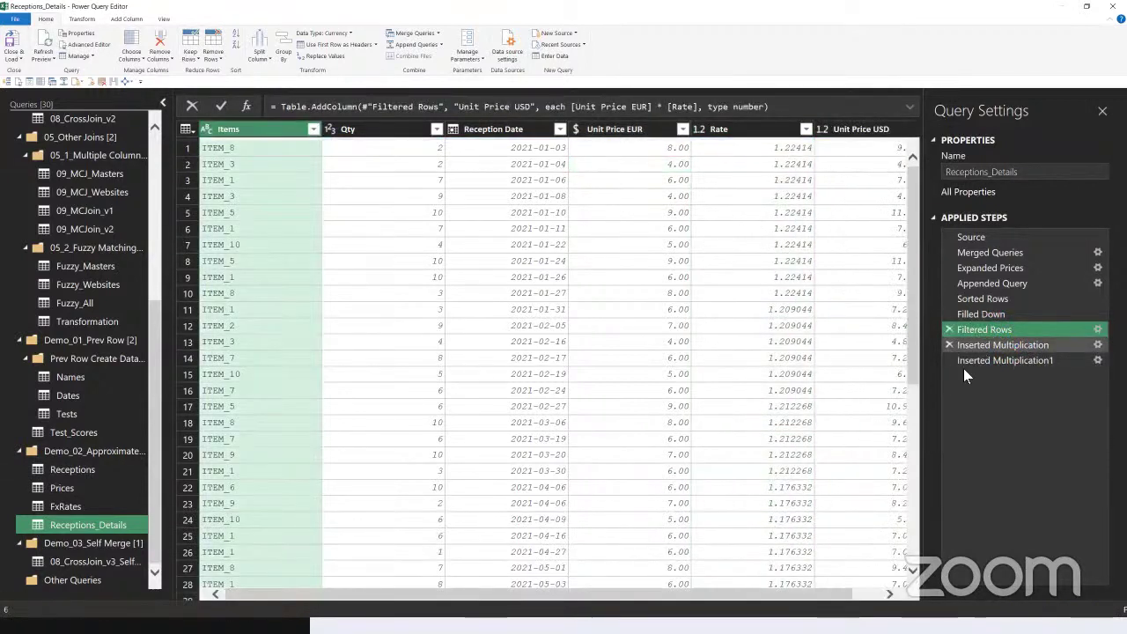
- Show the Amount_USD step with its column in view, then return to the Excel workbook
scroll(780, 599, right, 2)
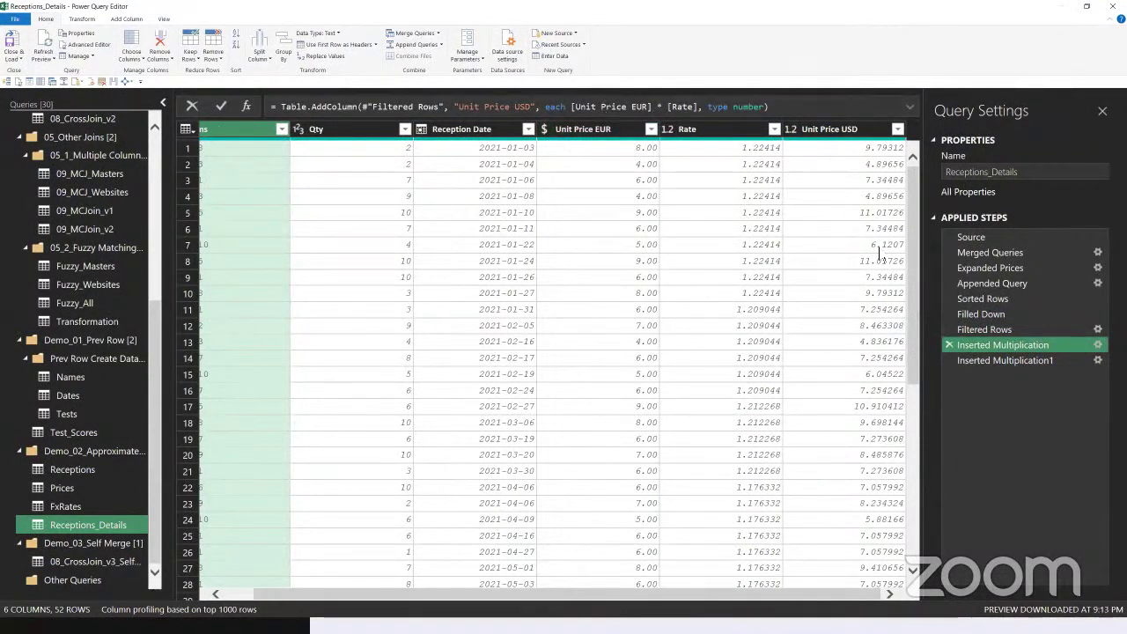
click(1014, 361)
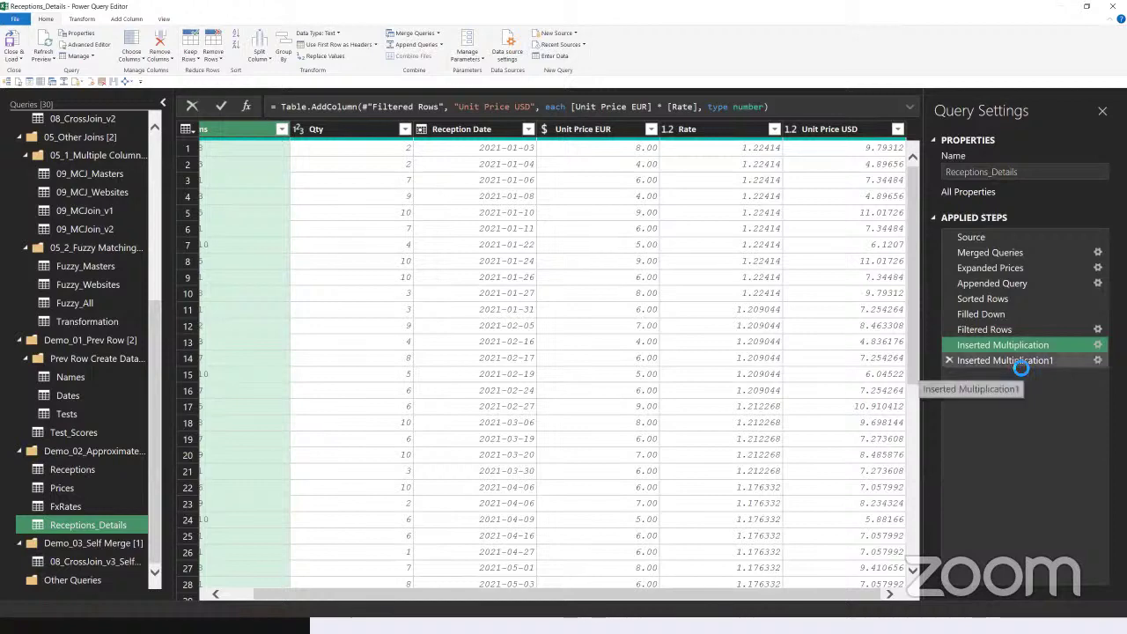
click(865, 599)
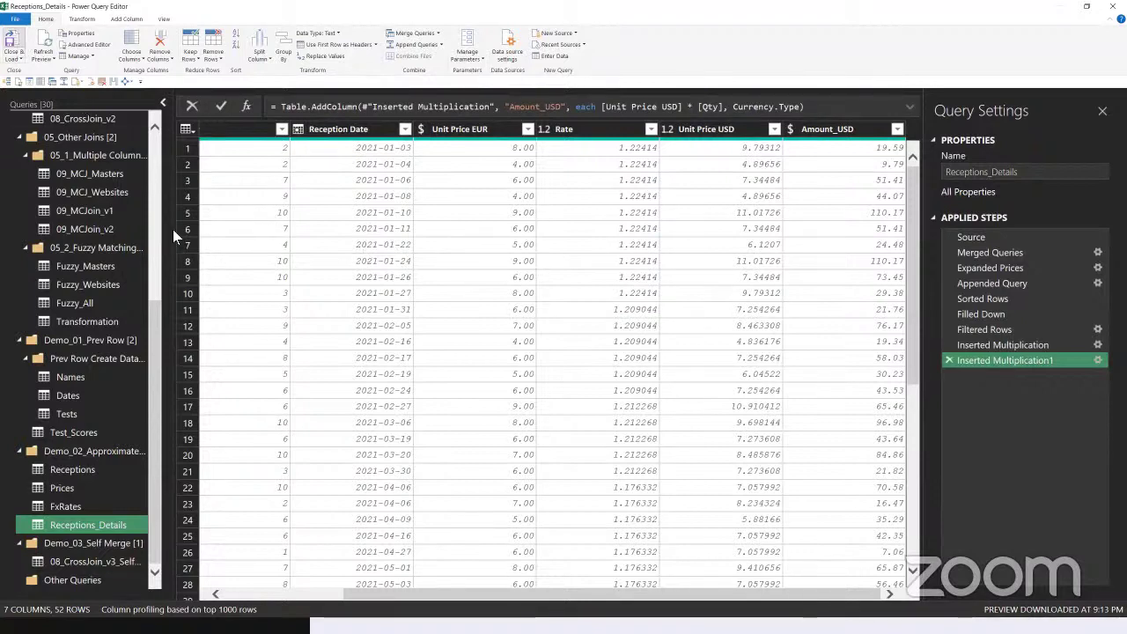
key(alt+Tab)
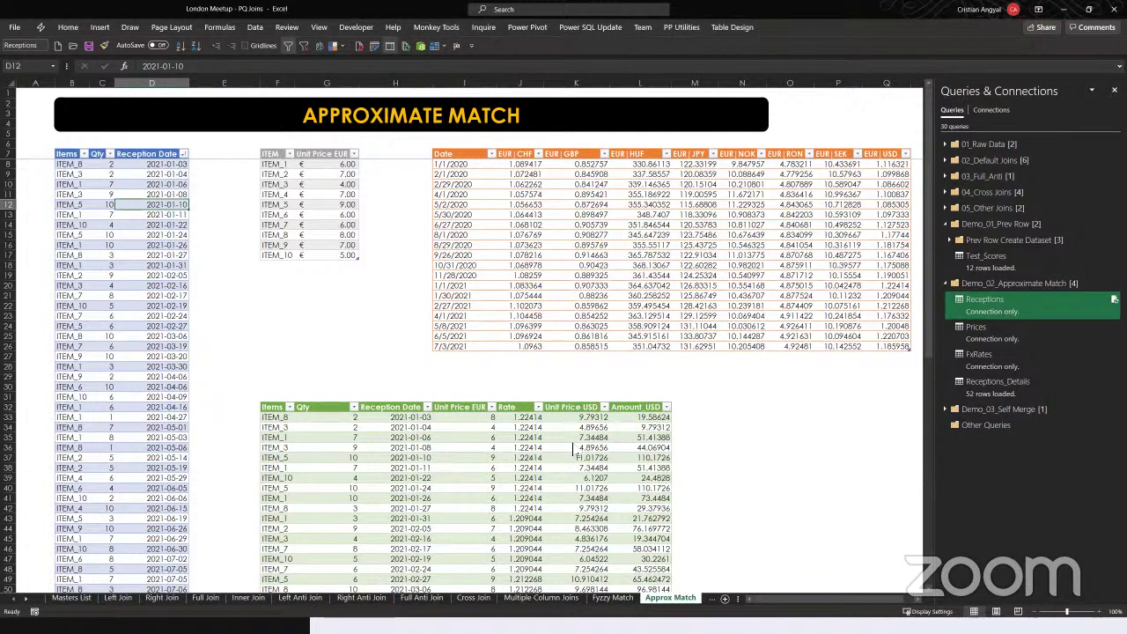
- Check the loaded Receptions_Details table, then open 08_CrossJoin_v3_SelfMerge from the Demo_03_Self Merge group
click(475, 457)
scroll(457, 422, down, 16)
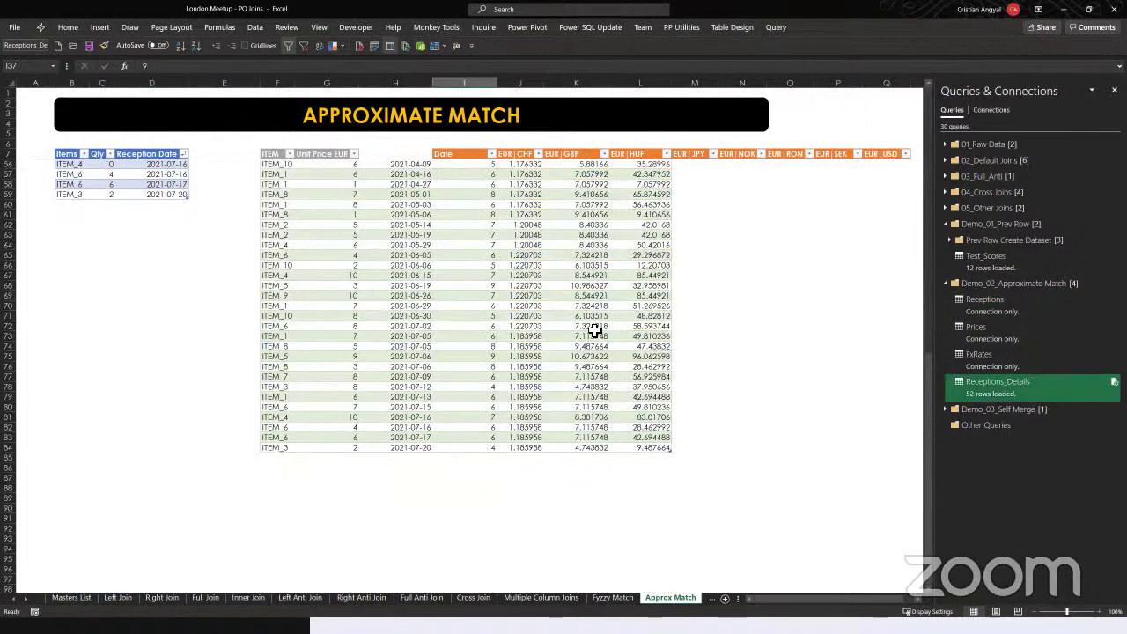
scroll(566, 398, up, 10)
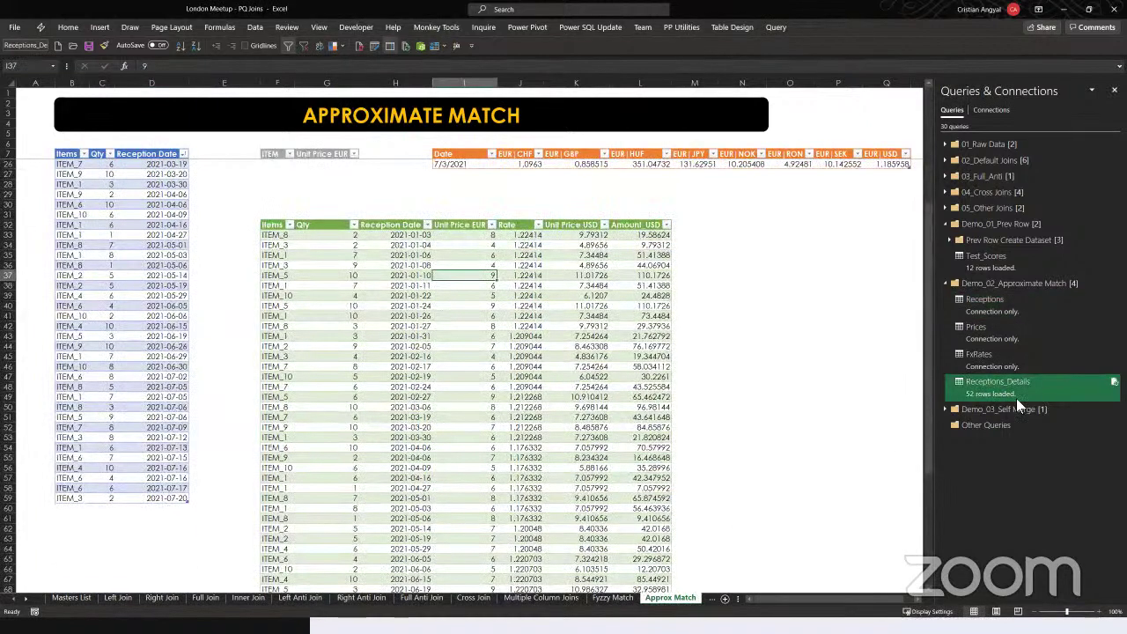
click(945, 410)
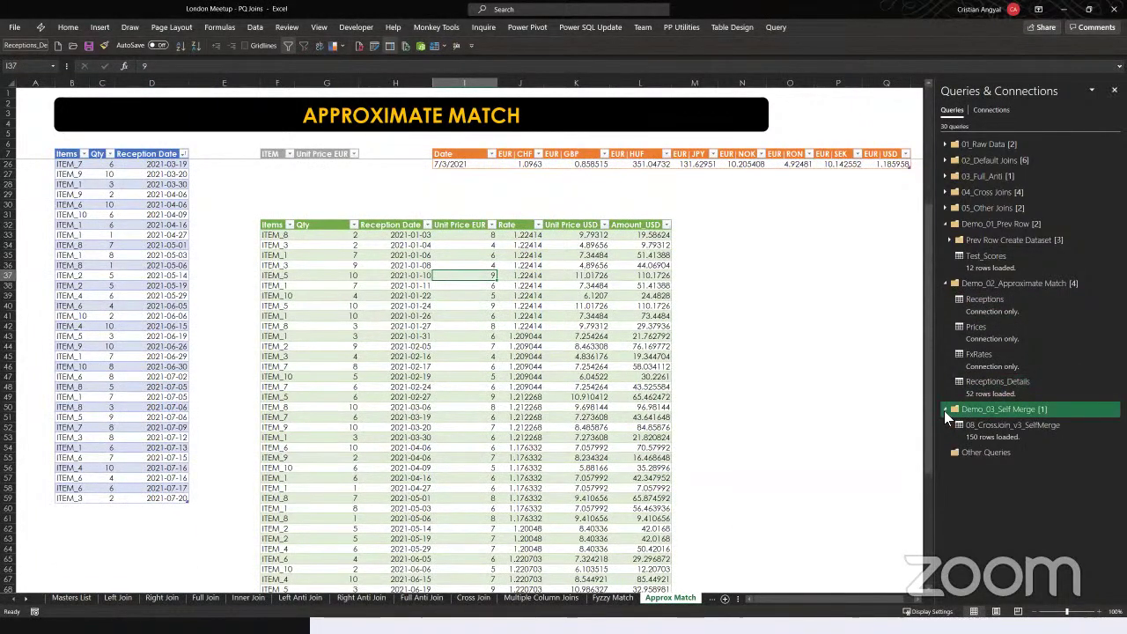
click(980, 428)
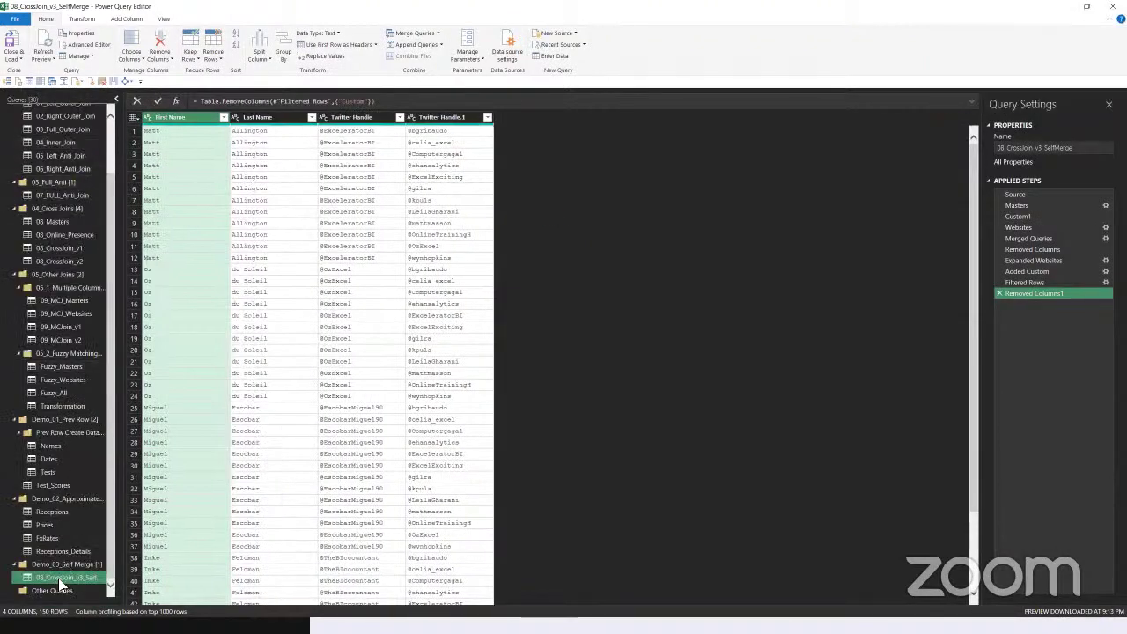
- Zoom in, compare the Masters and Custom1 steps, and insert a Custom2 step after Masters
click(1023, 195)
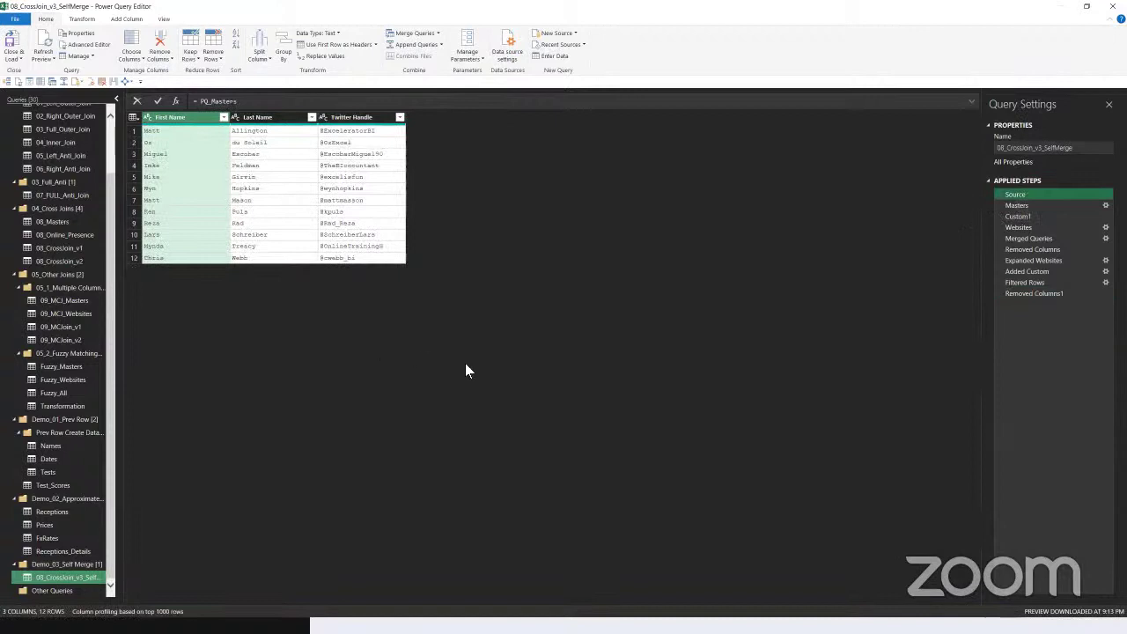
key(ctrl+shift+equal)
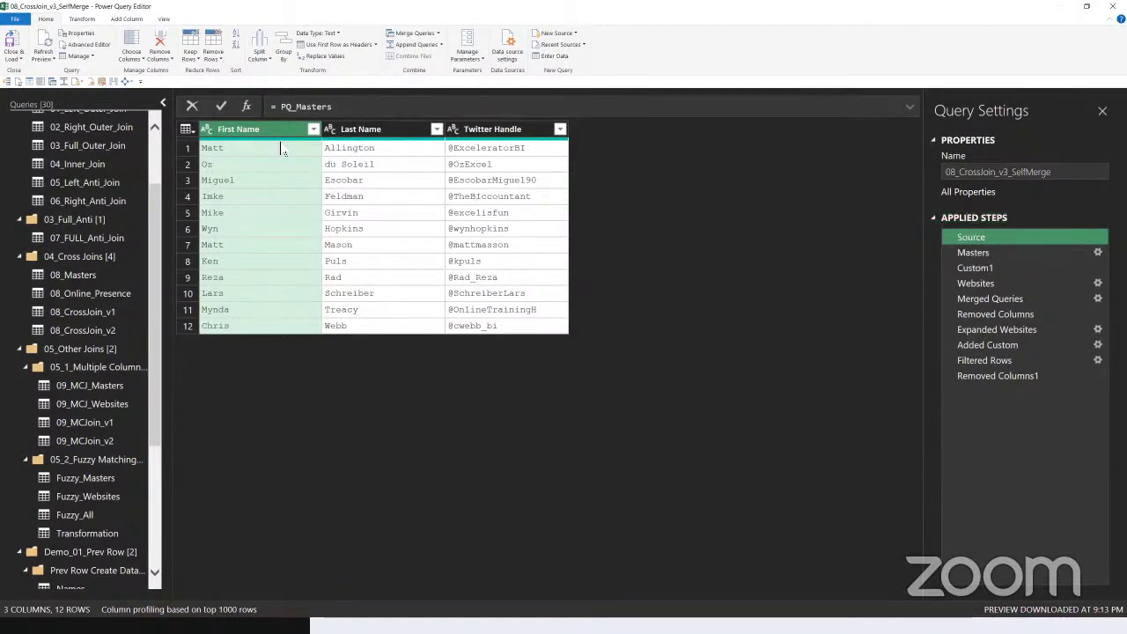
click(1002, 249)
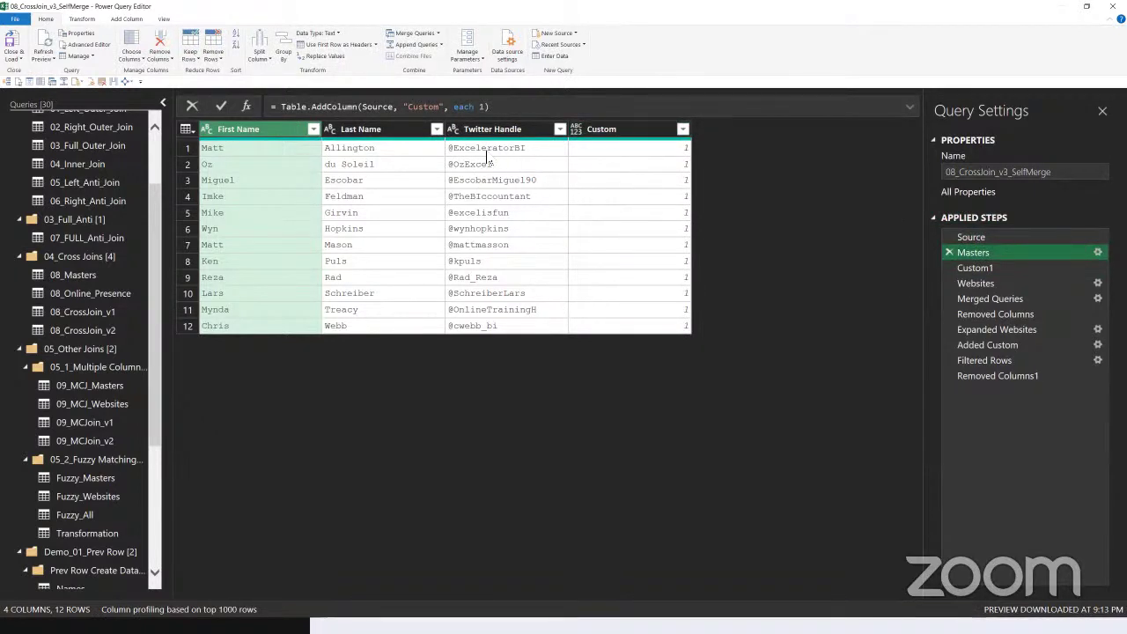
click(998, 267)
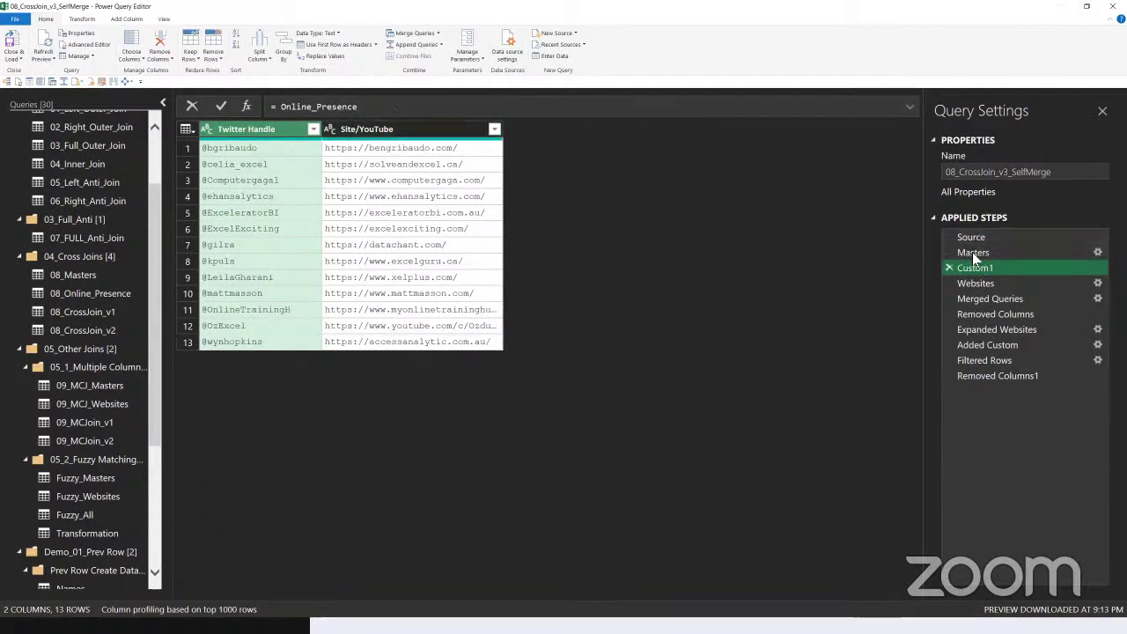
click(975, 252)
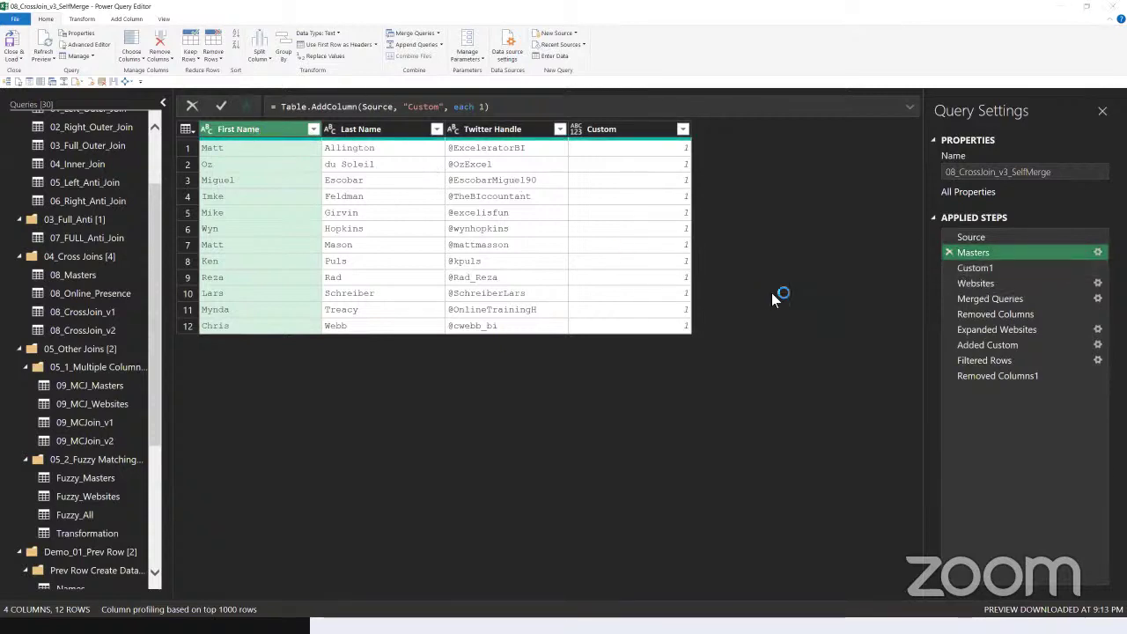
click(611, 335)
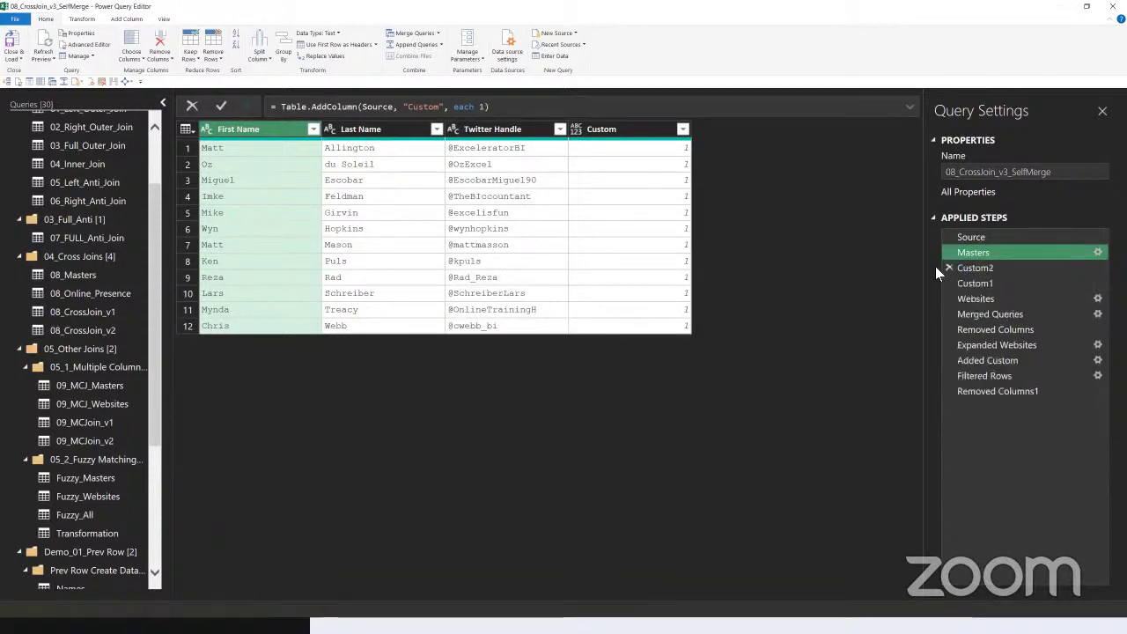
- Inspect Custom2's formula referencing Masters, then delete the Custom2 step and confirm
click(975, 268)
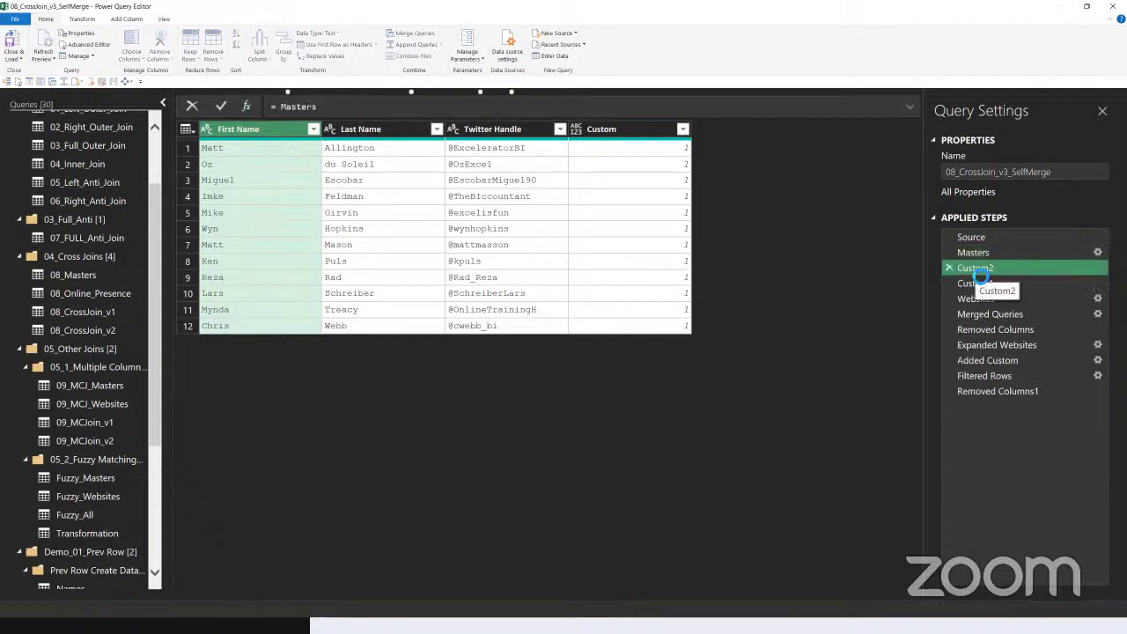
double_click(317, 109)
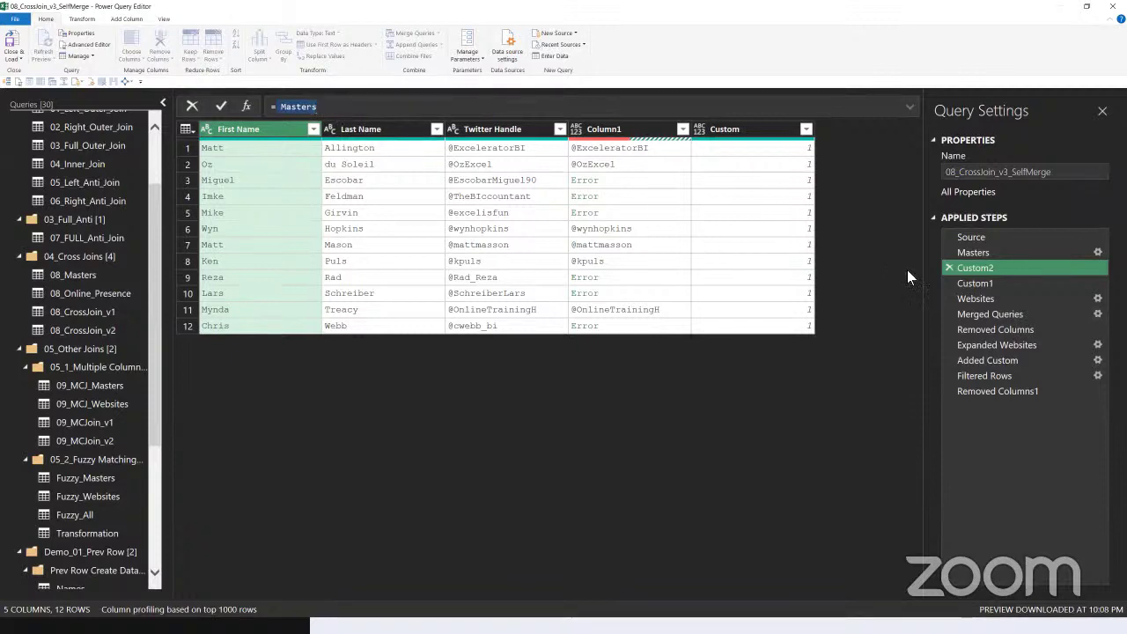
click(884, 259)
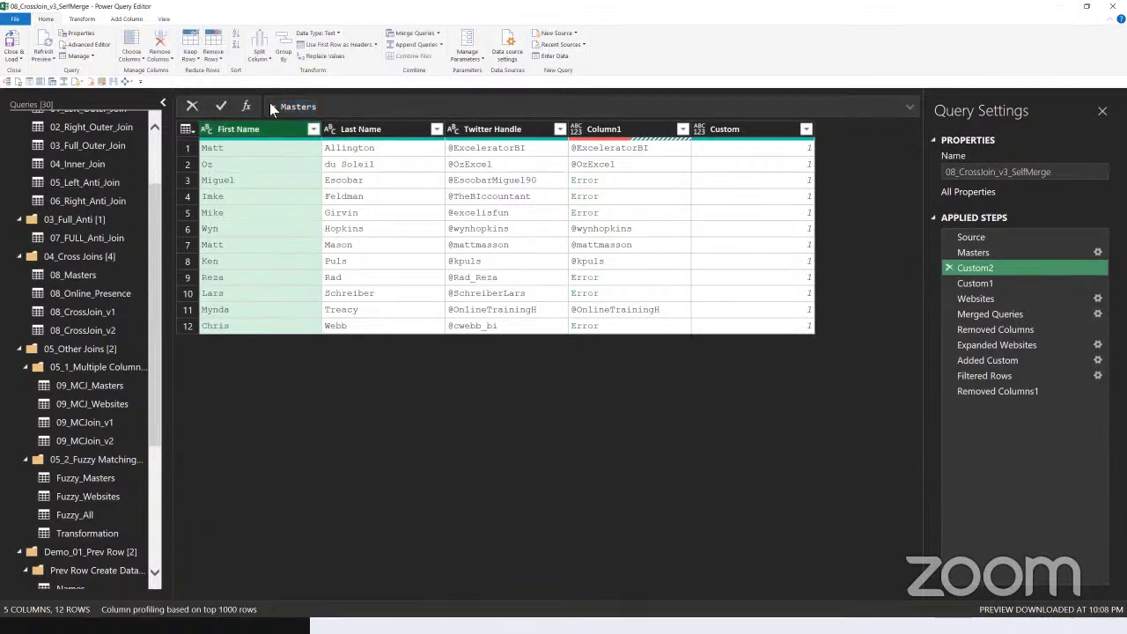
click(324, 106)
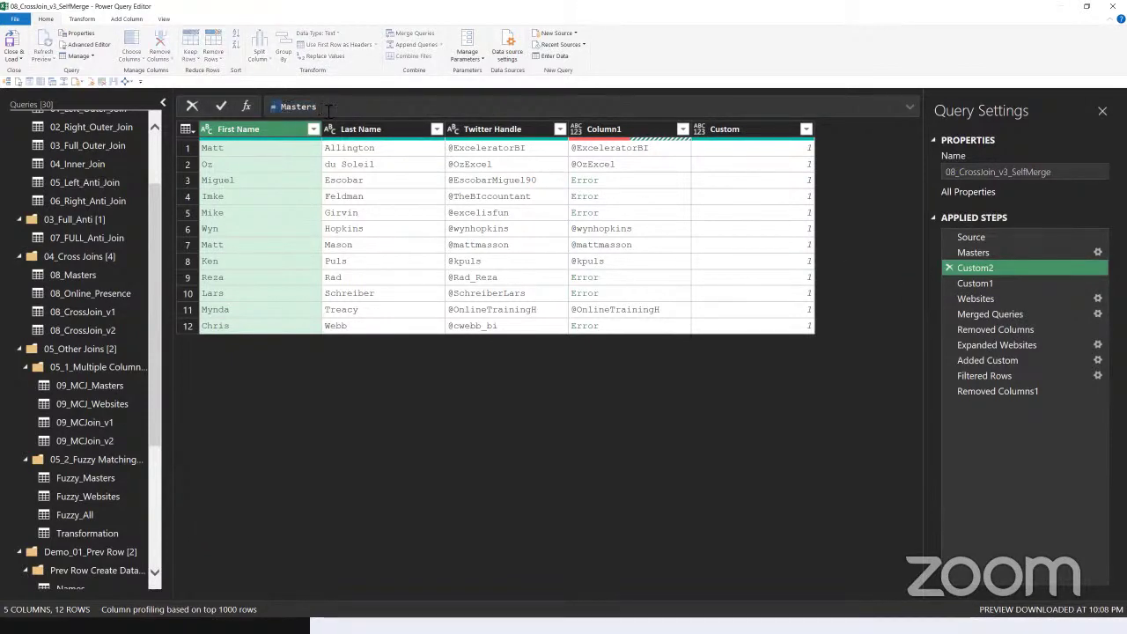
click(948, 264)
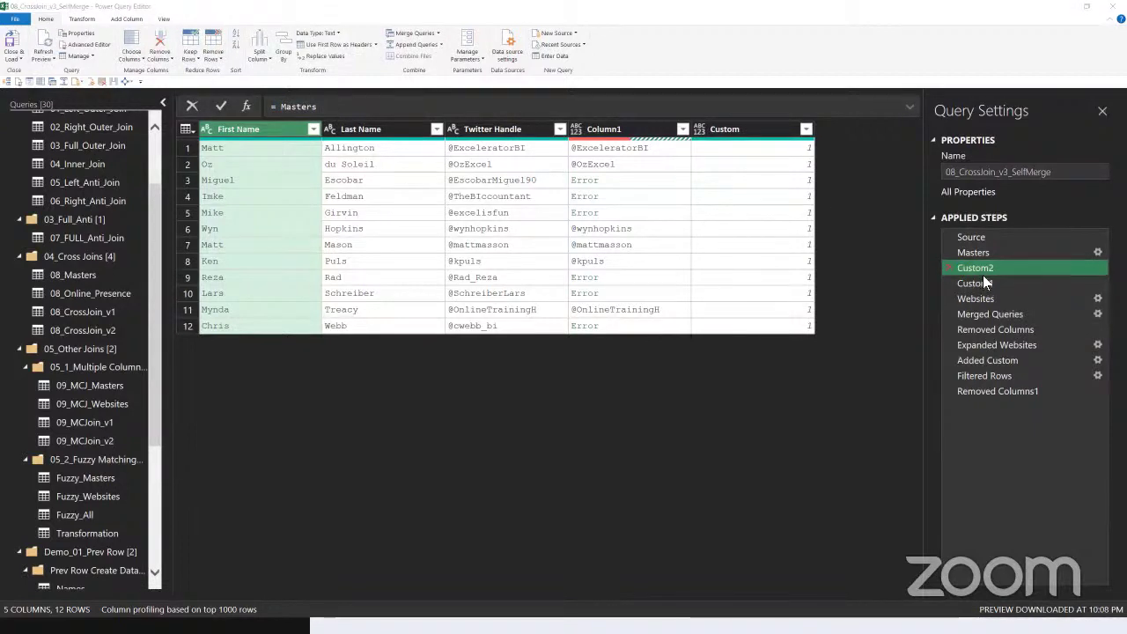
key(Delete)
click(622, 335)
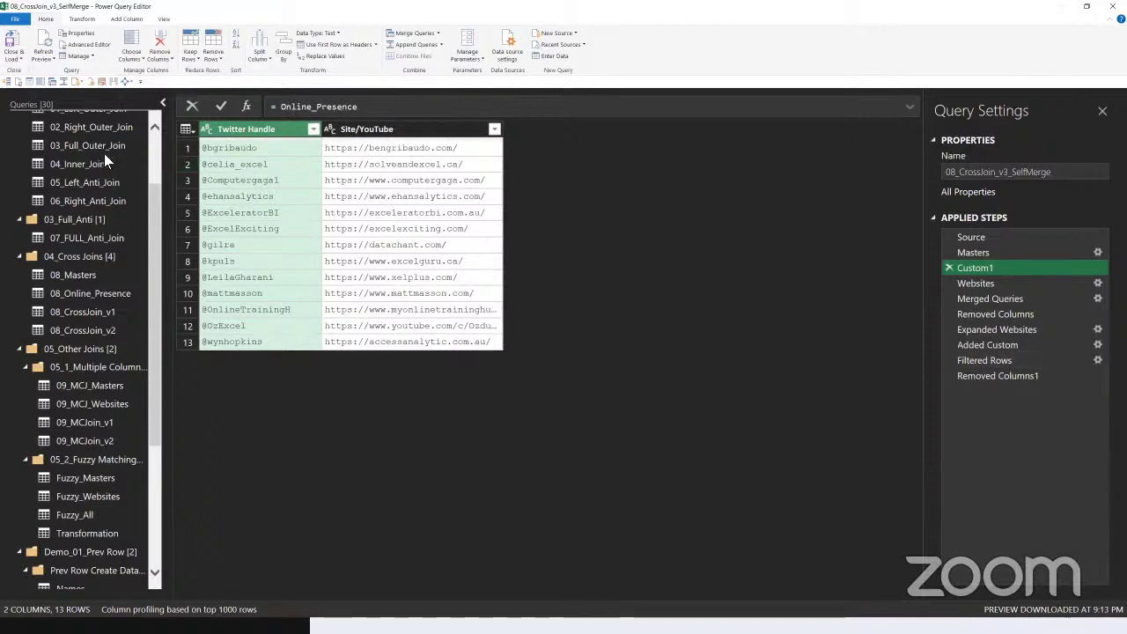
- Review the Websites step's custom column settings unchanged, then choose Delete Until End on Merged Queries
scroll(109, 161, up, 3)
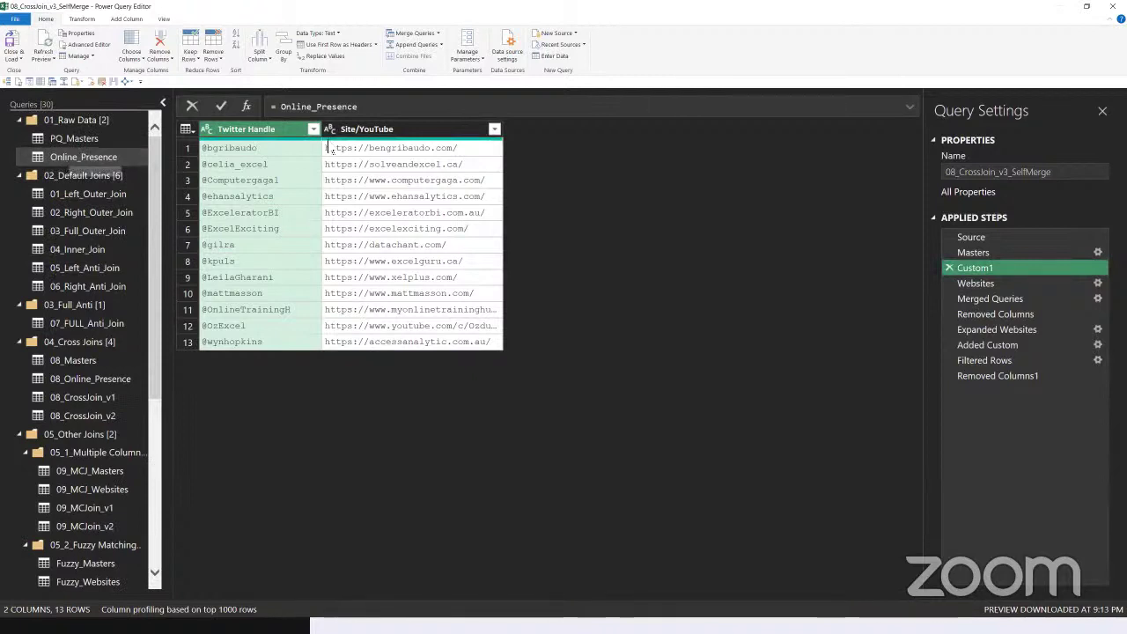
click(993, 285)
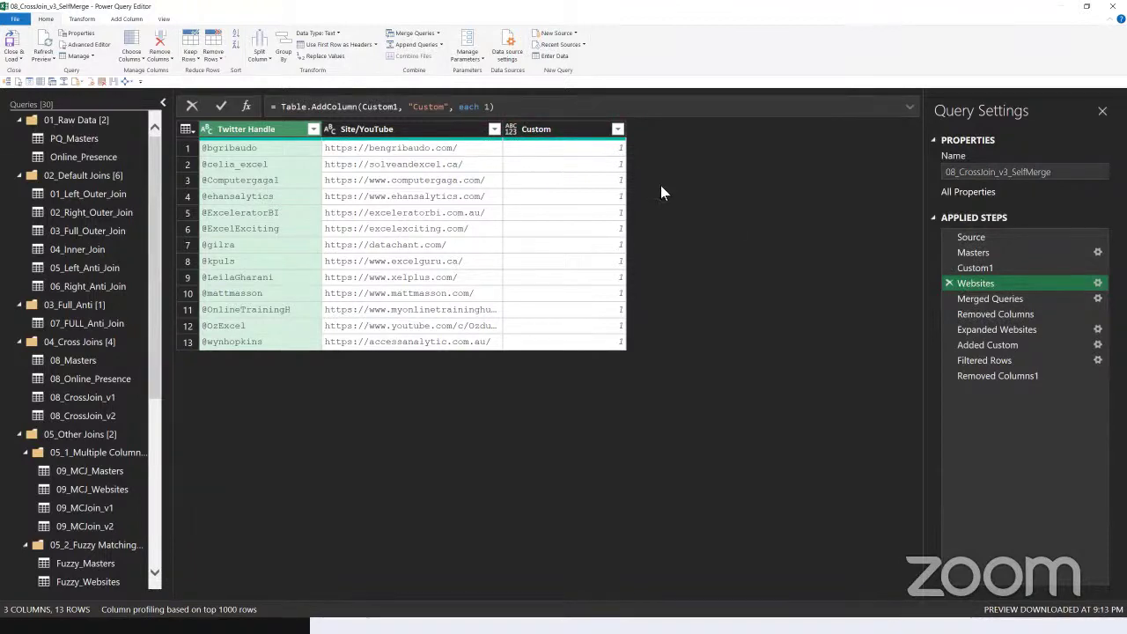
right_click(711, 228)
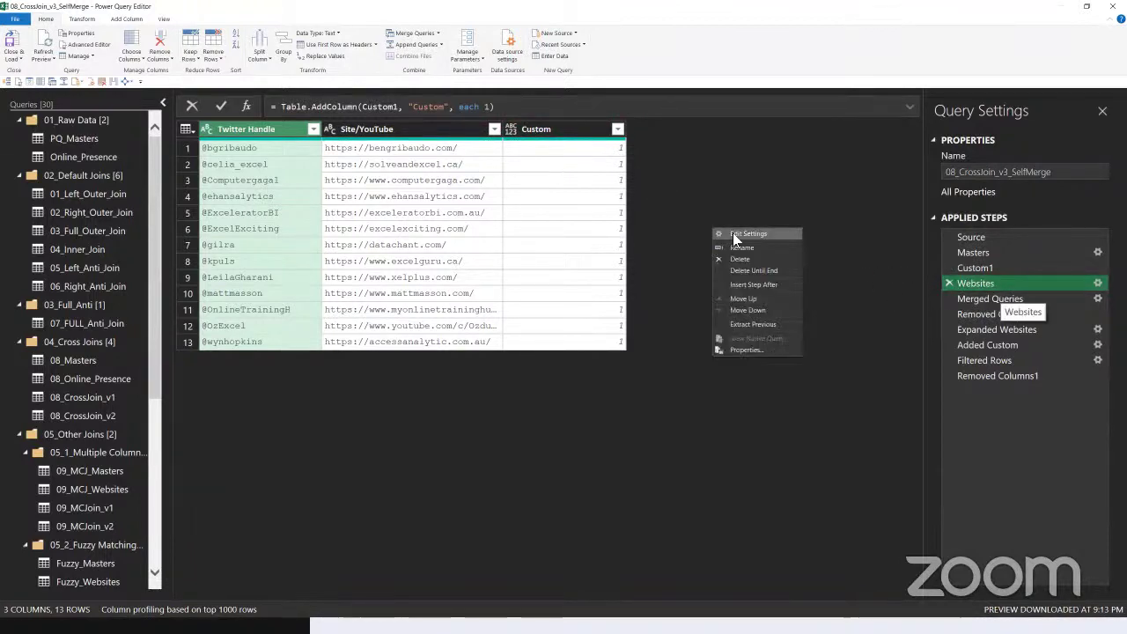
key(Escape)
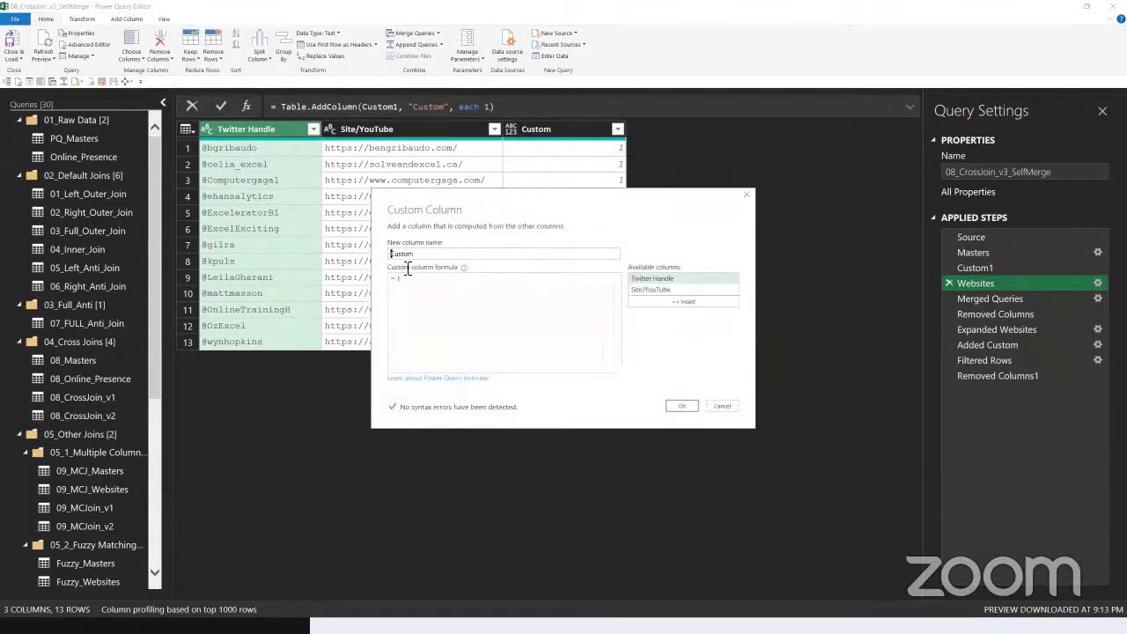
click(723, 406)
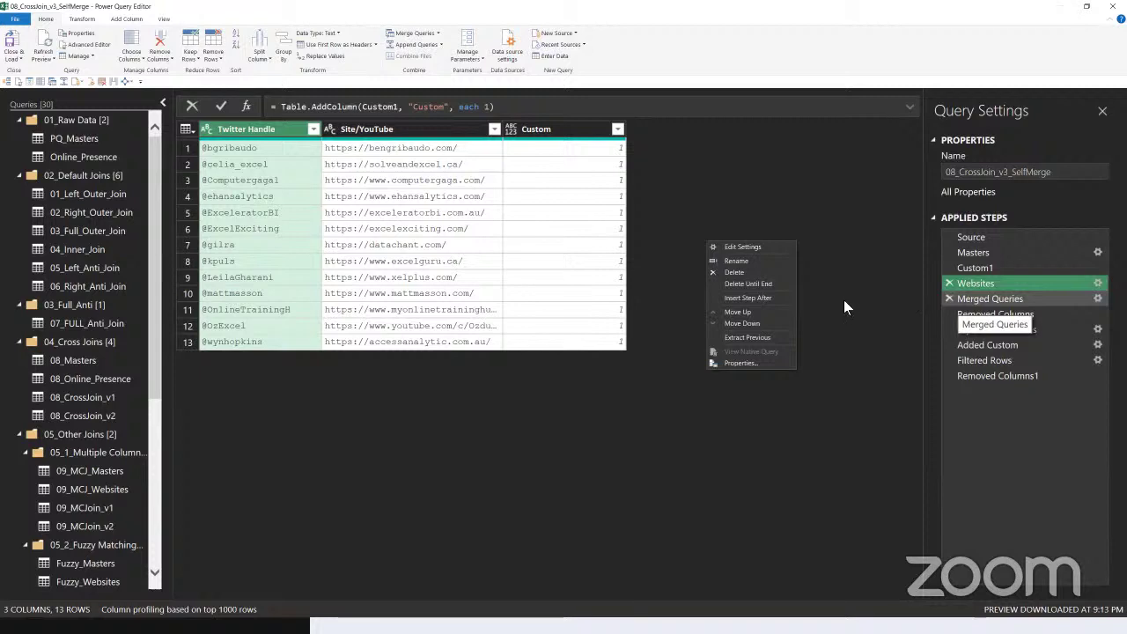
click(761, 284)
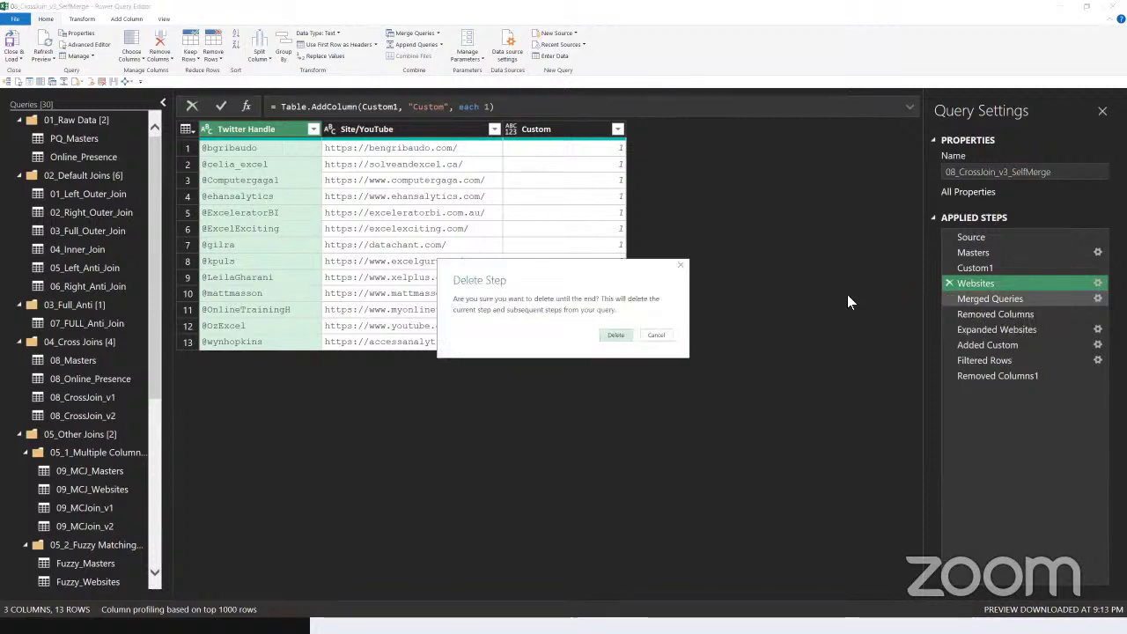
- Confirm deleting the later steps, then left-outer merge 08_CrossJoin_v3_SelfMerge (Current) with itself on Custom
click(671, 332)
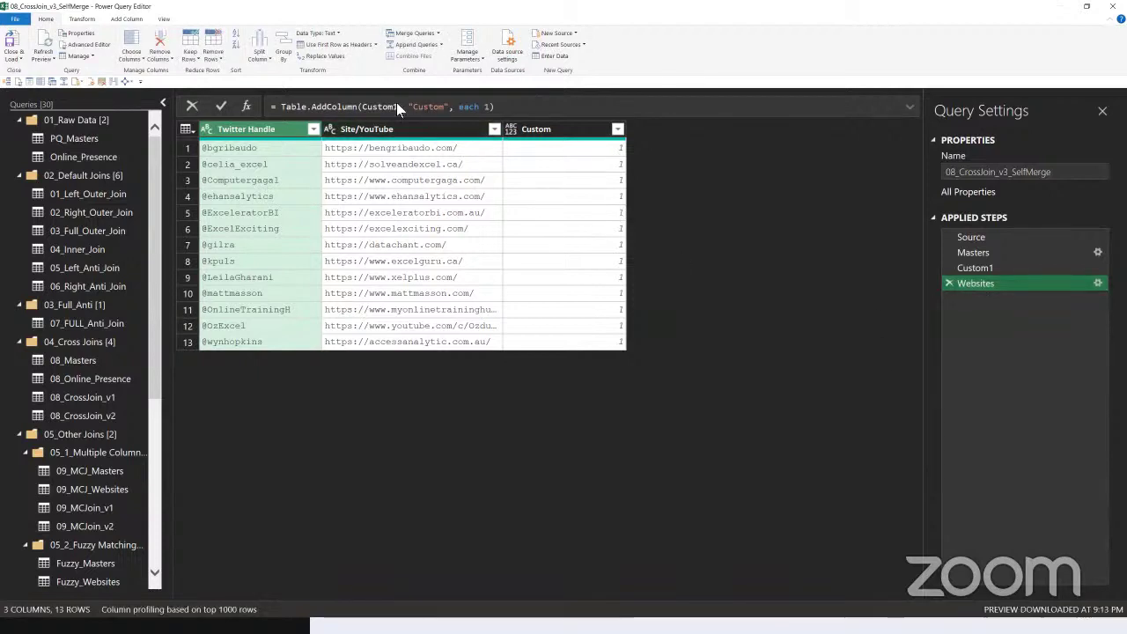
click(414, 33)
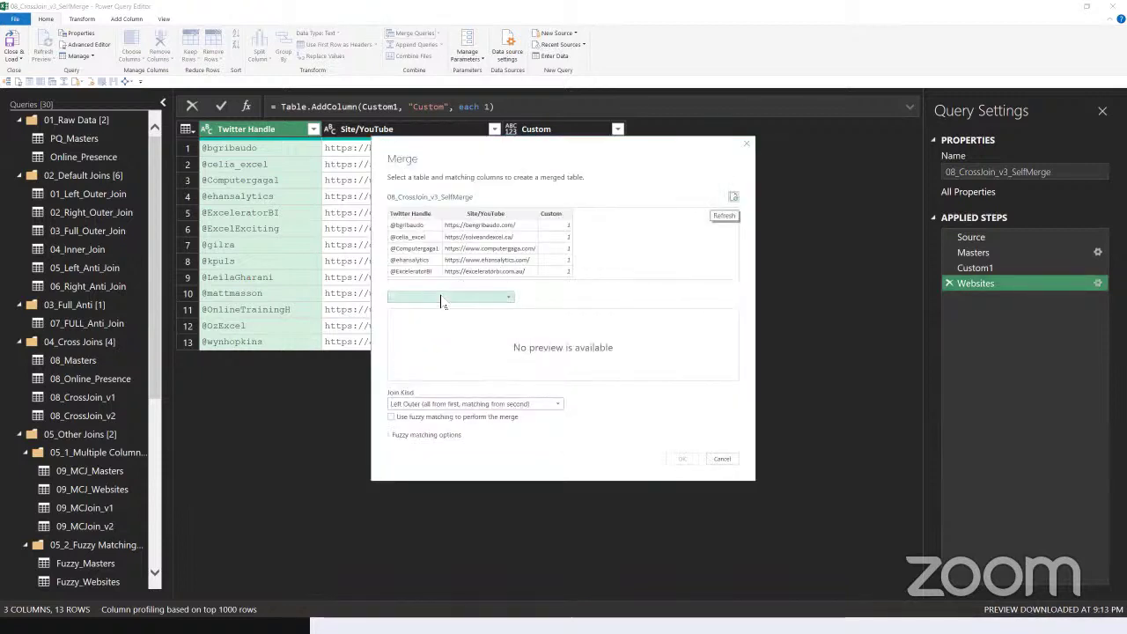
click(442, 299)
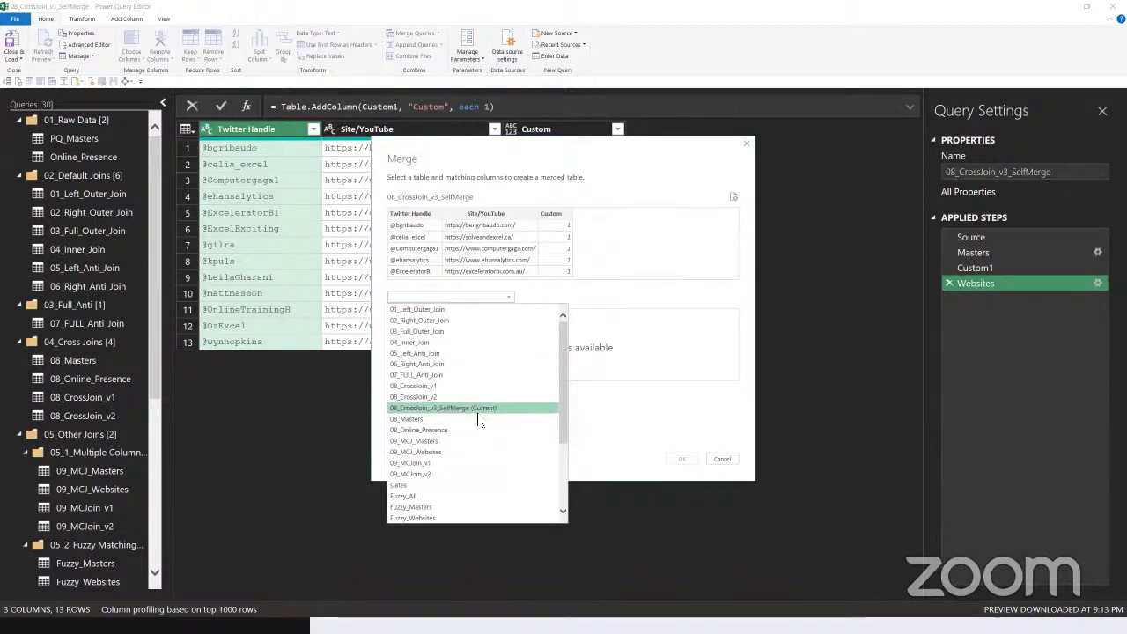
click(480, 408)
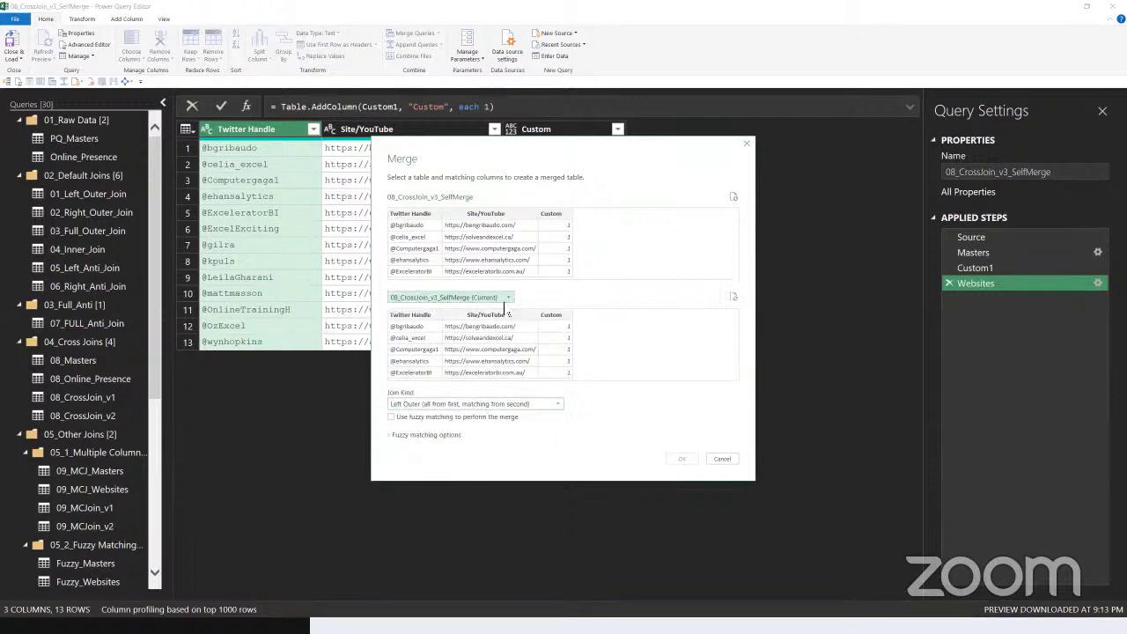
click(567, 227)
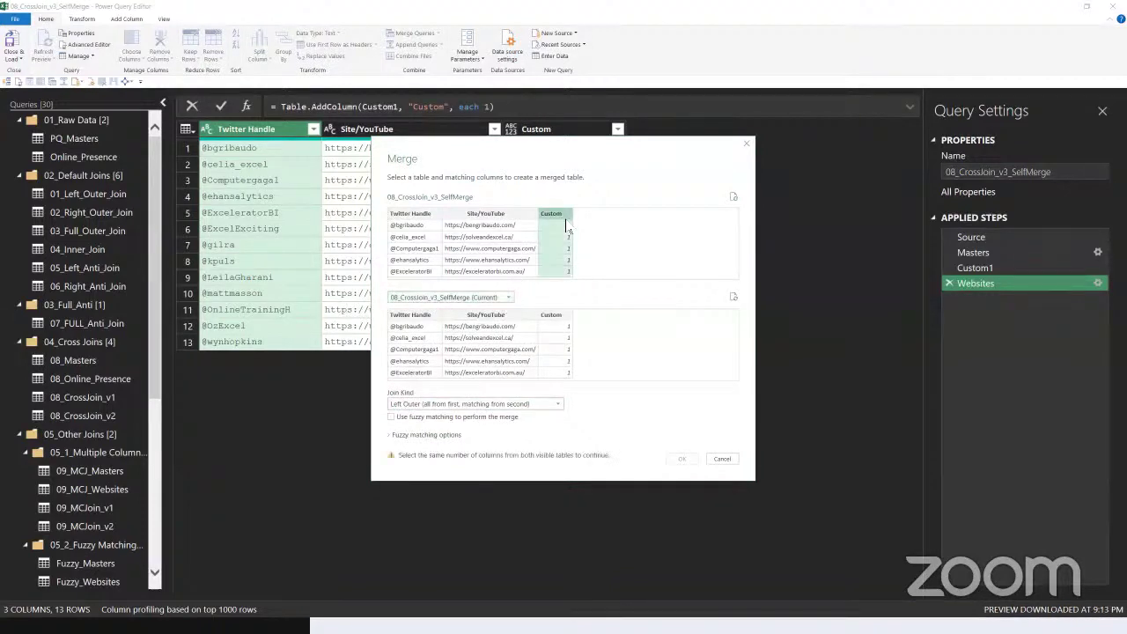
click(567, 315)
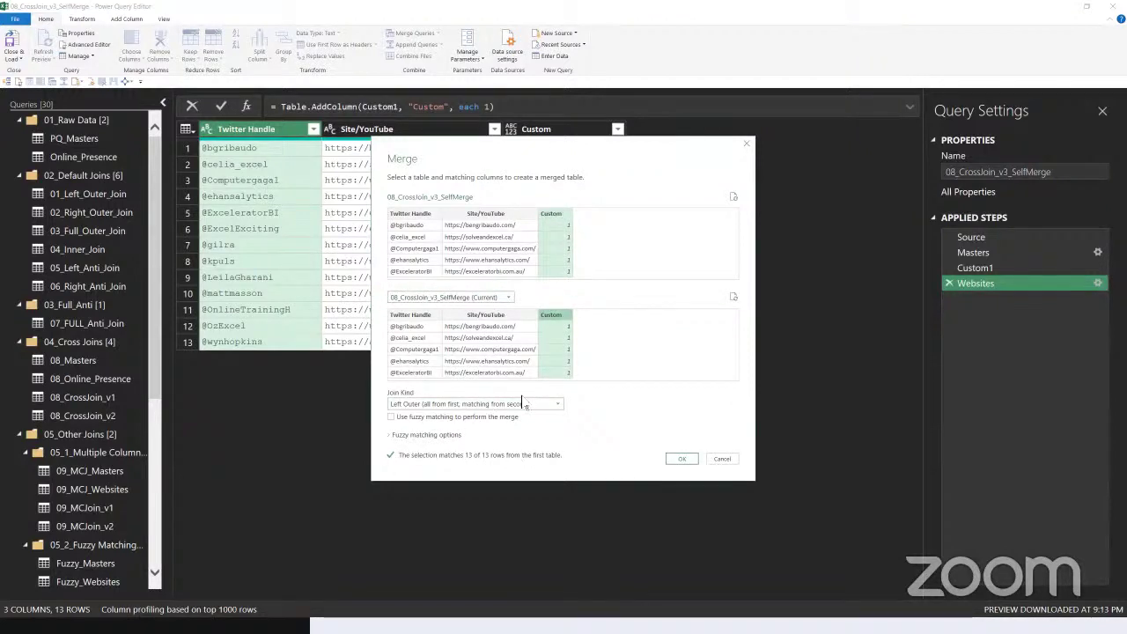
click(681, 459)
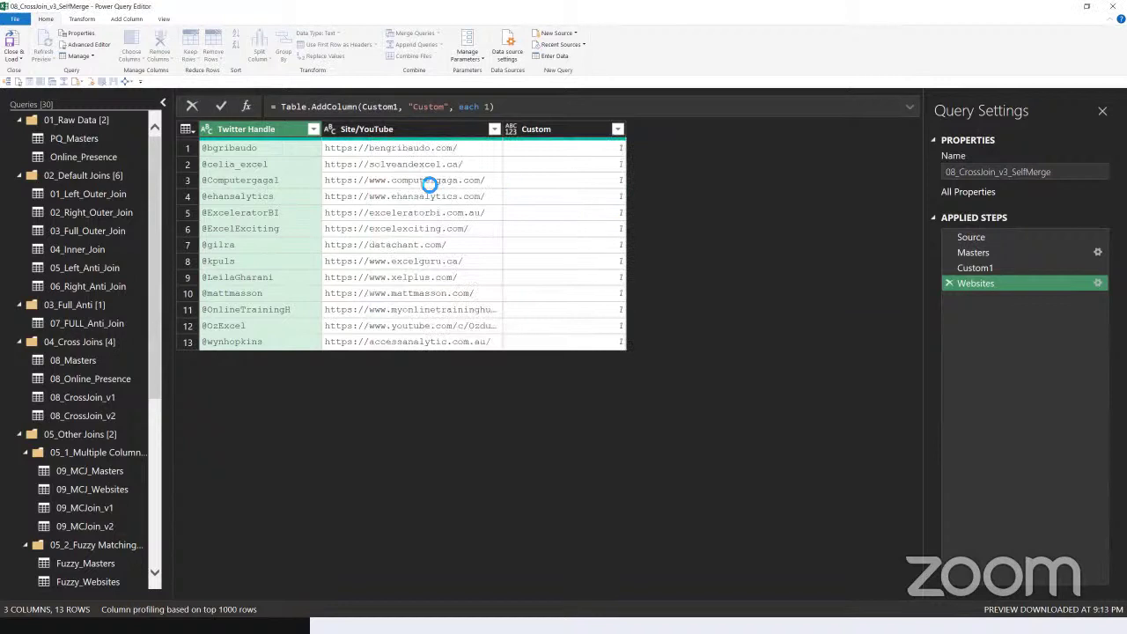
- Preview row 1's nested Websites table in an enlarged pane, then reselect Merged Queries
click(686, 156)
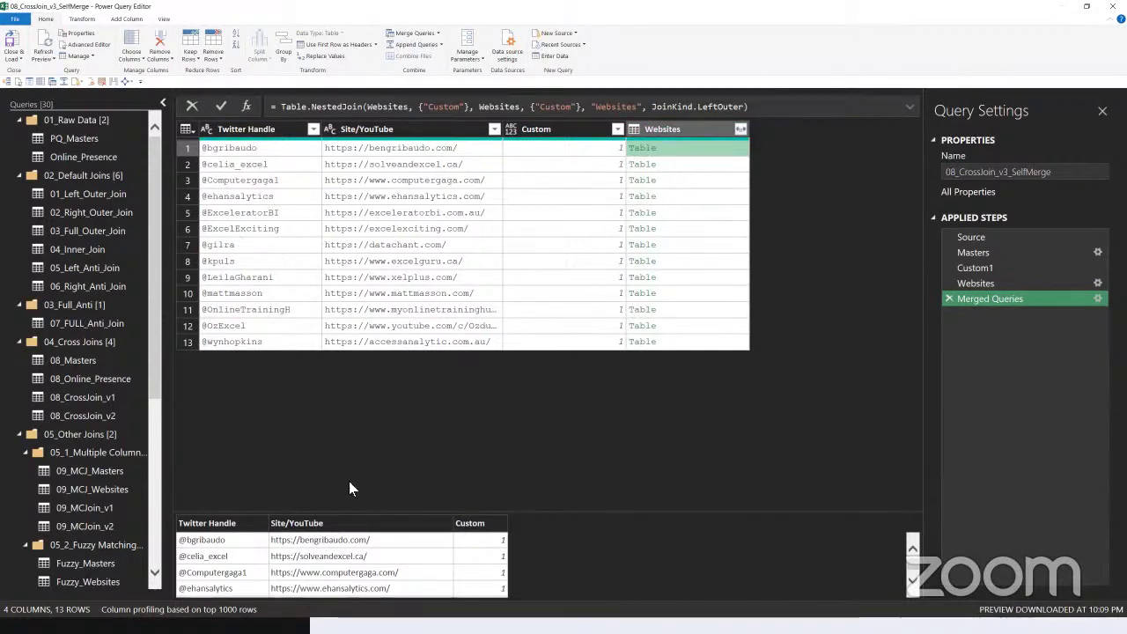
drag(356, 507, 361, 369)
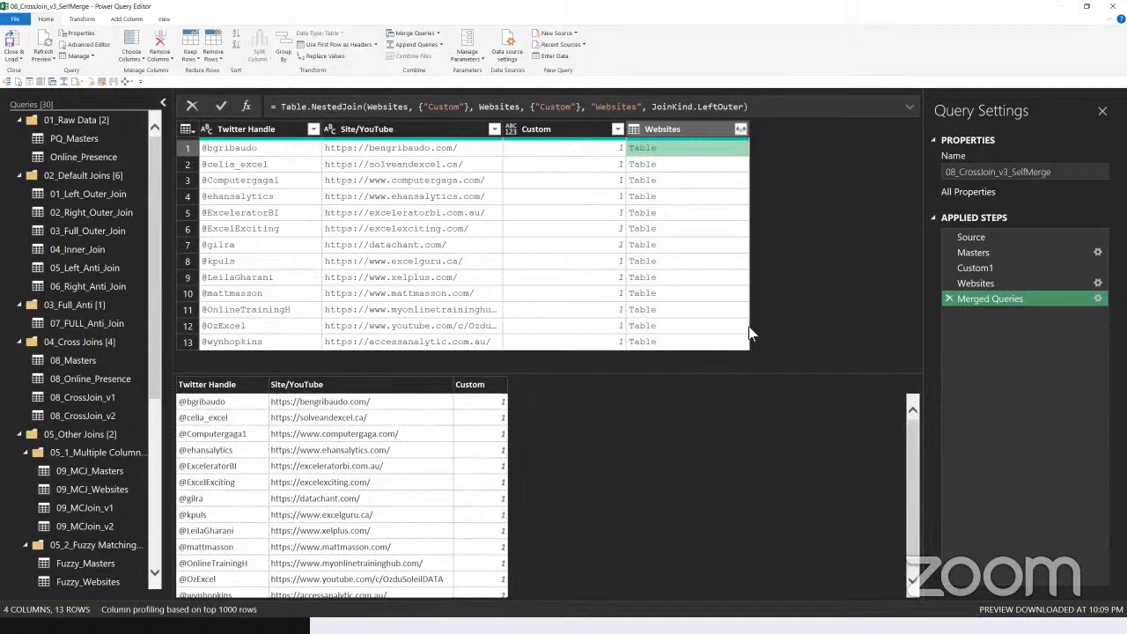
click(988, 252)
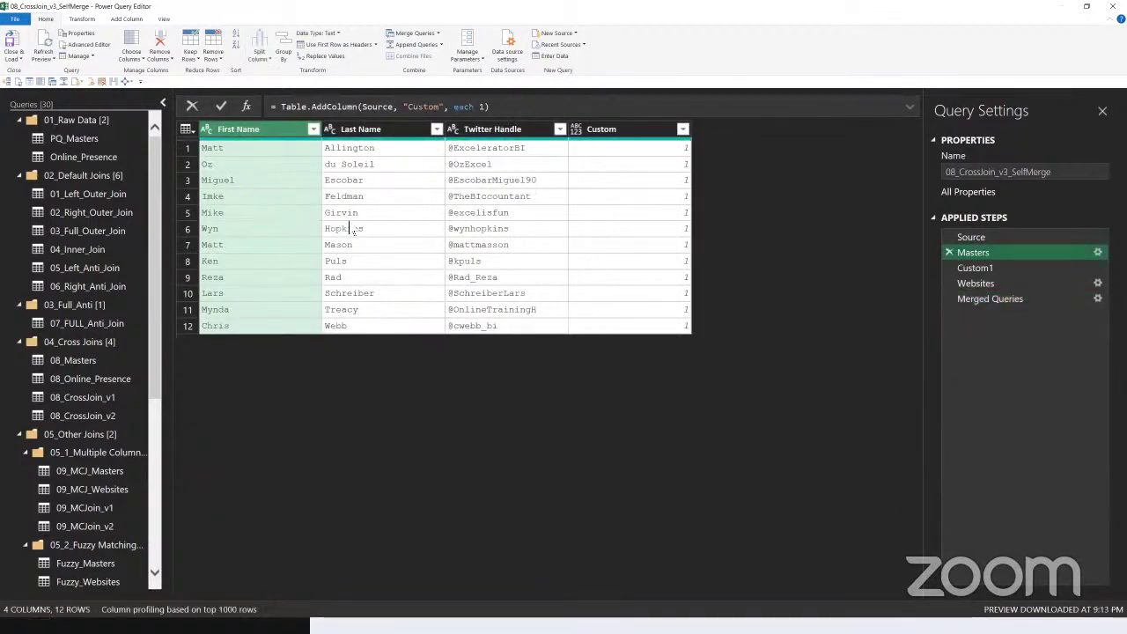
click(978, 297)
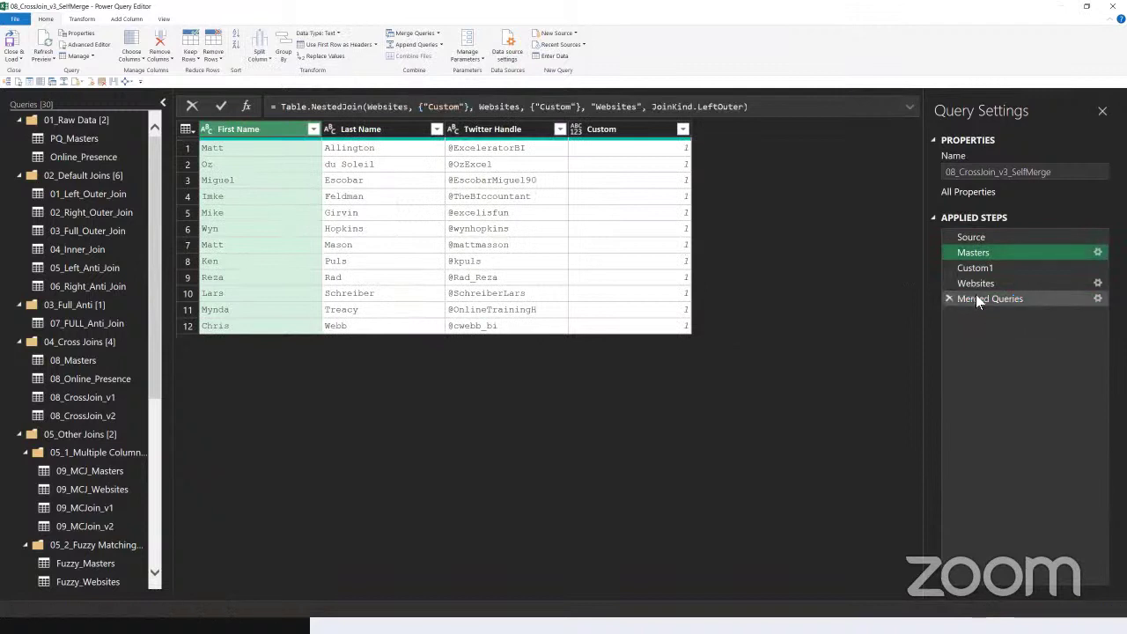
- Open the Merged Queries Table.NestedJoin formula in the expanded formula bar for editing
right_click(979, 298)
key(Escape)
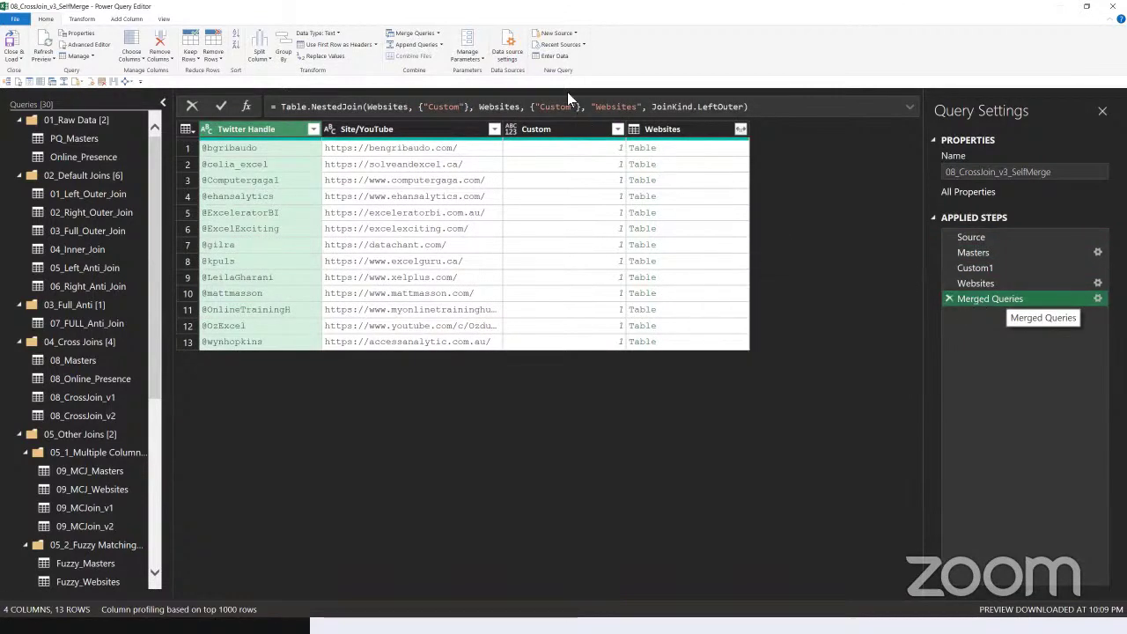
click(539, 106)
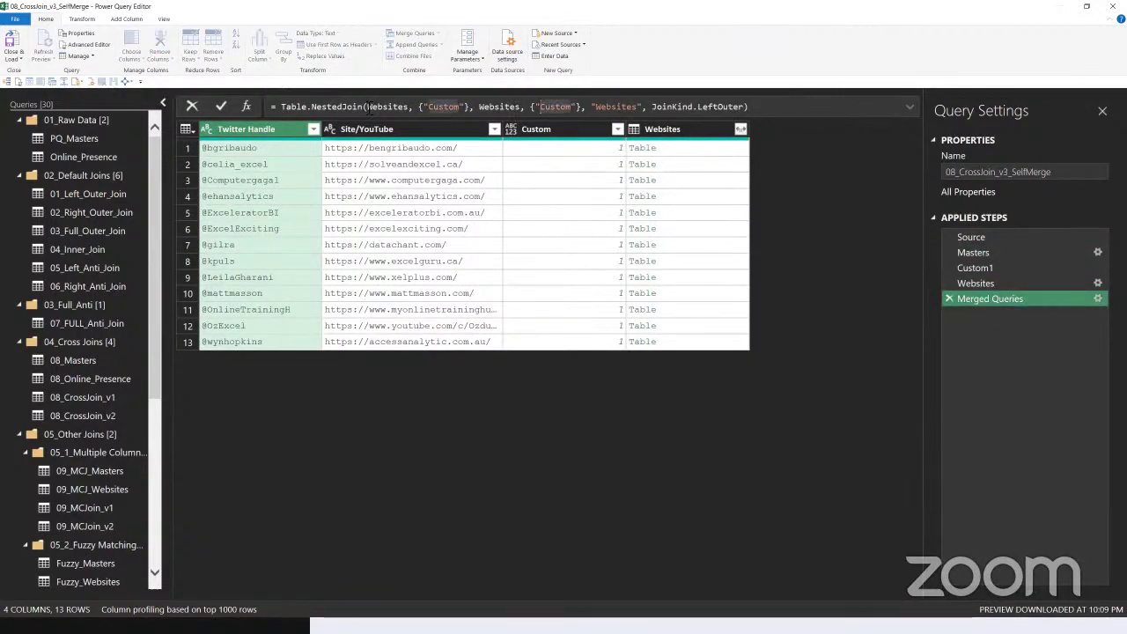
key(Escape)
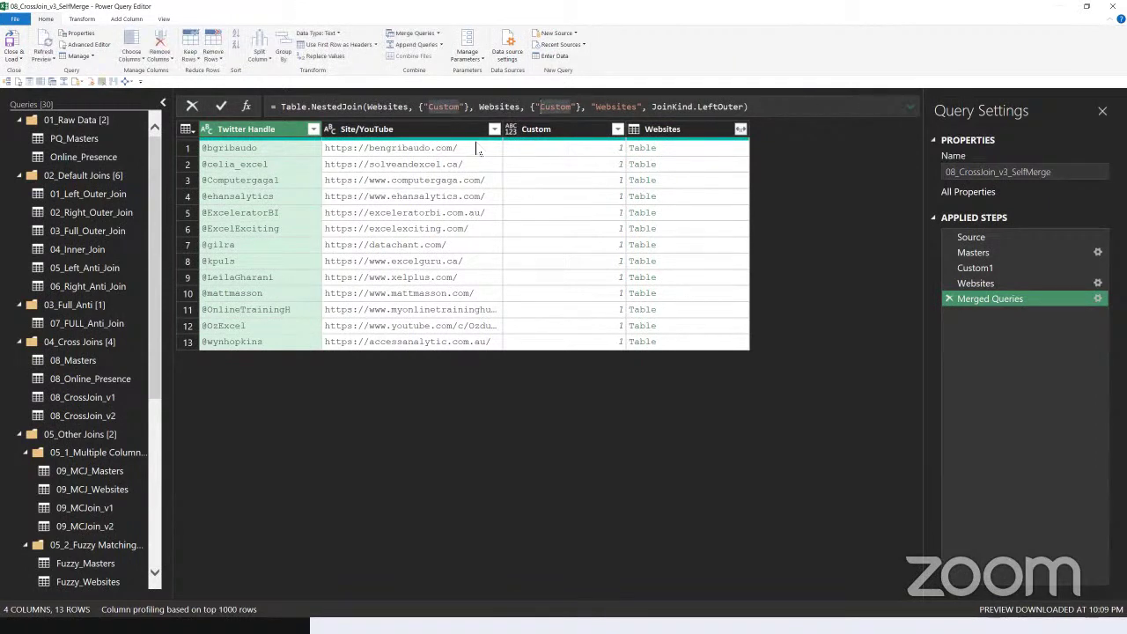
click(460, 121)
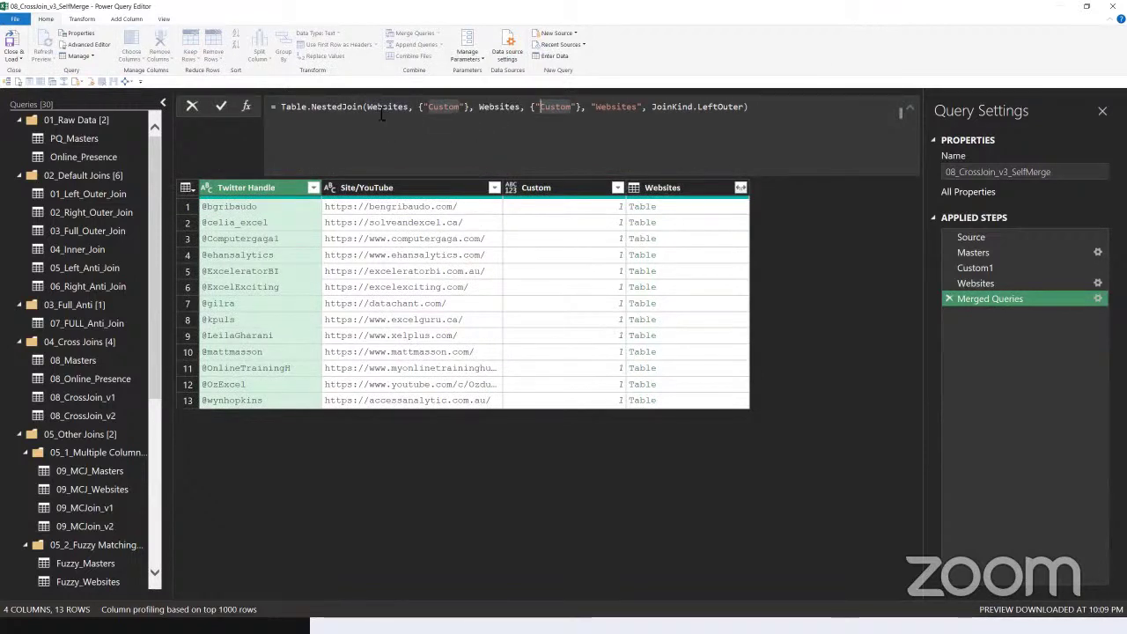
- Split the NestedJoin formula so each table argument and the new column name sit on separate lines
click(369, 109)
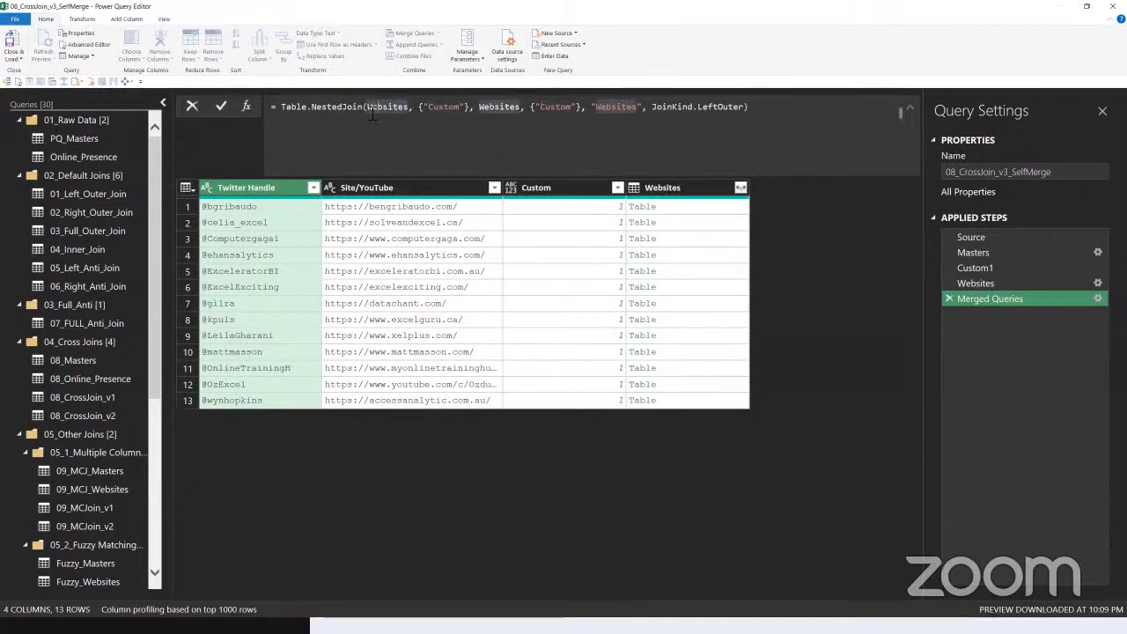
key(shift+Return)
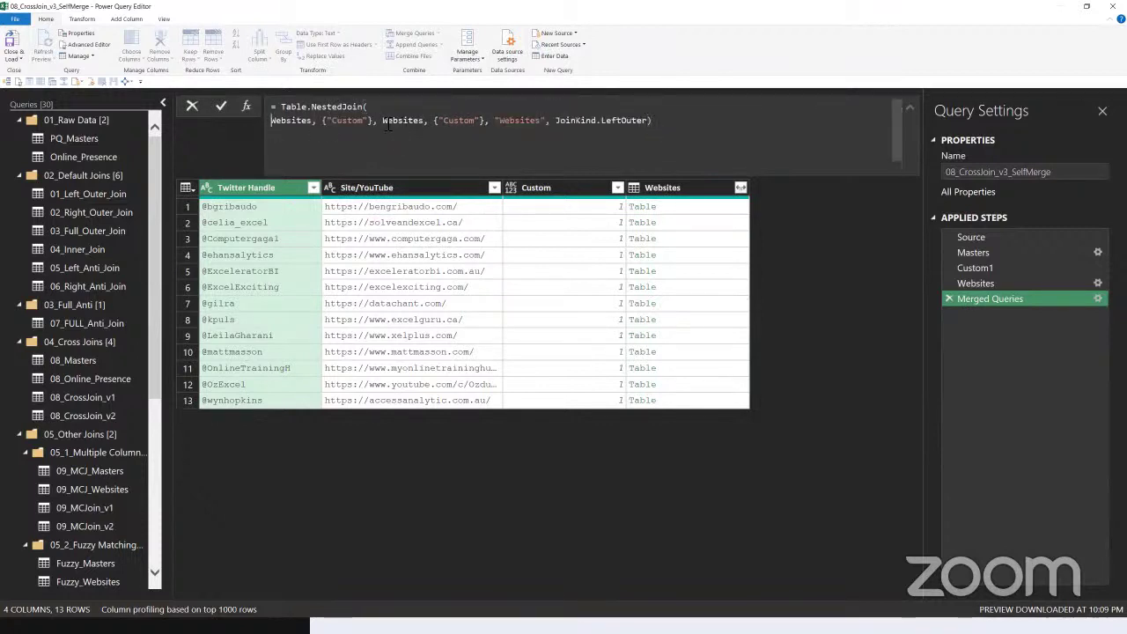
click(386, 123)
key(shift+Return)
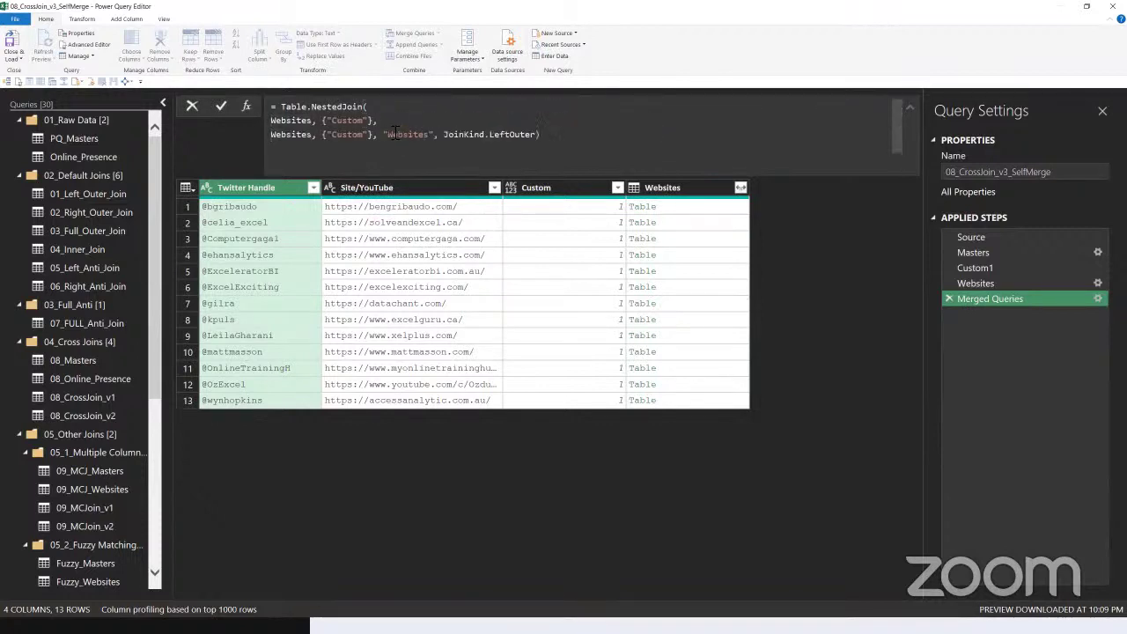
click(384, 135)
key(shift+Return)
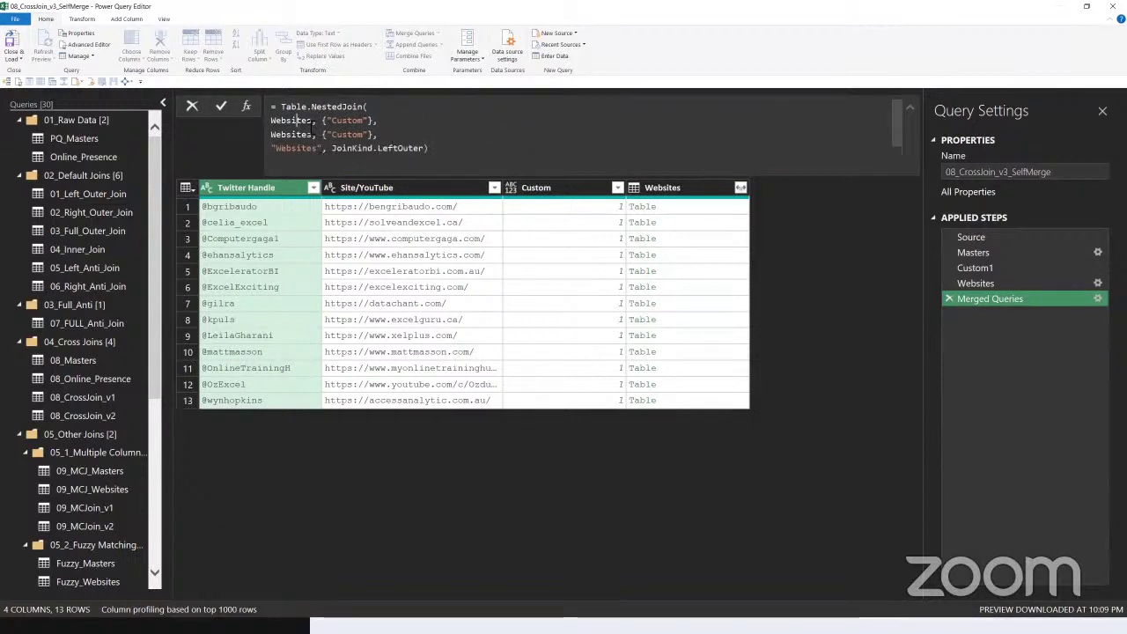
- Replace the first Websites reference with Masters and commit the merge formula, giving 12 rows
click(299, 123)
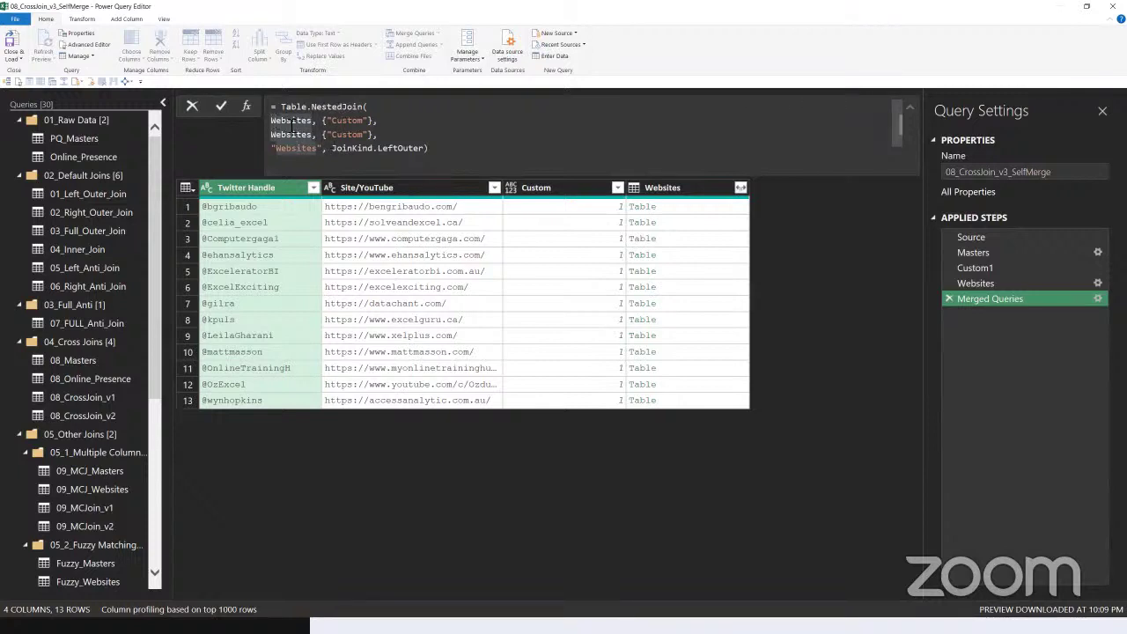
mouse_move(292, 123)
double_click(297, 123)
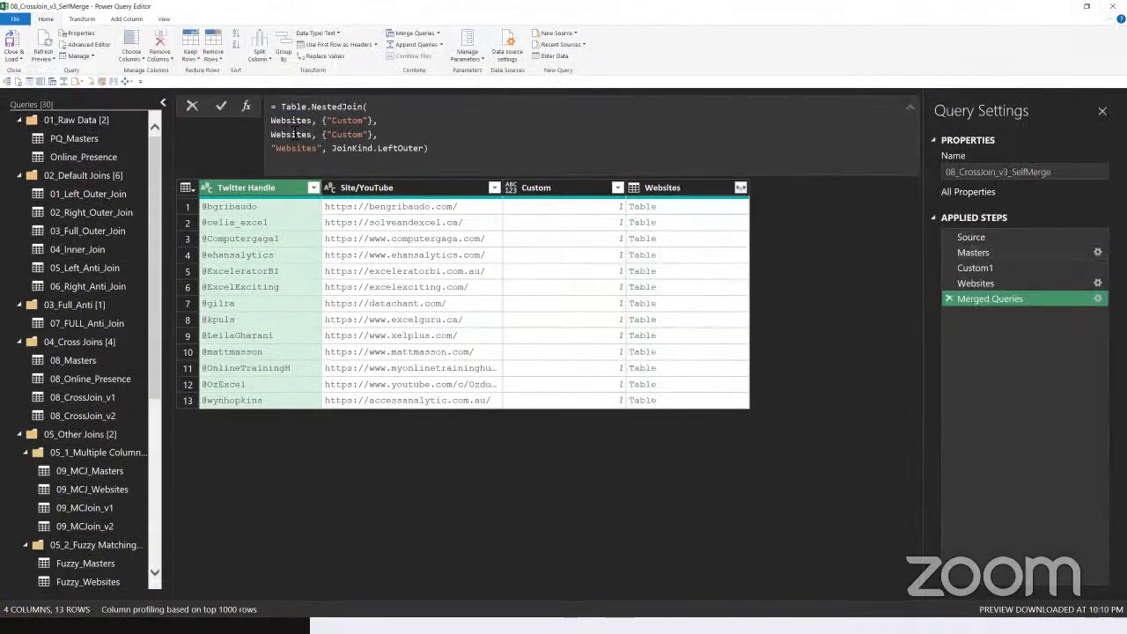
double_click(291, 121)
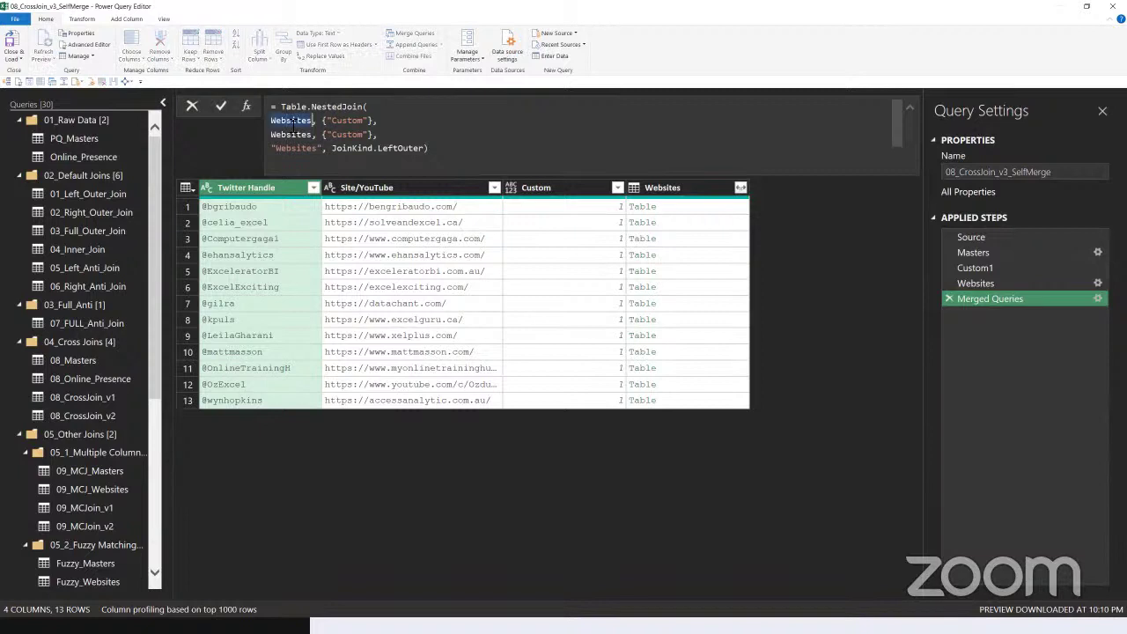
text(Ma)
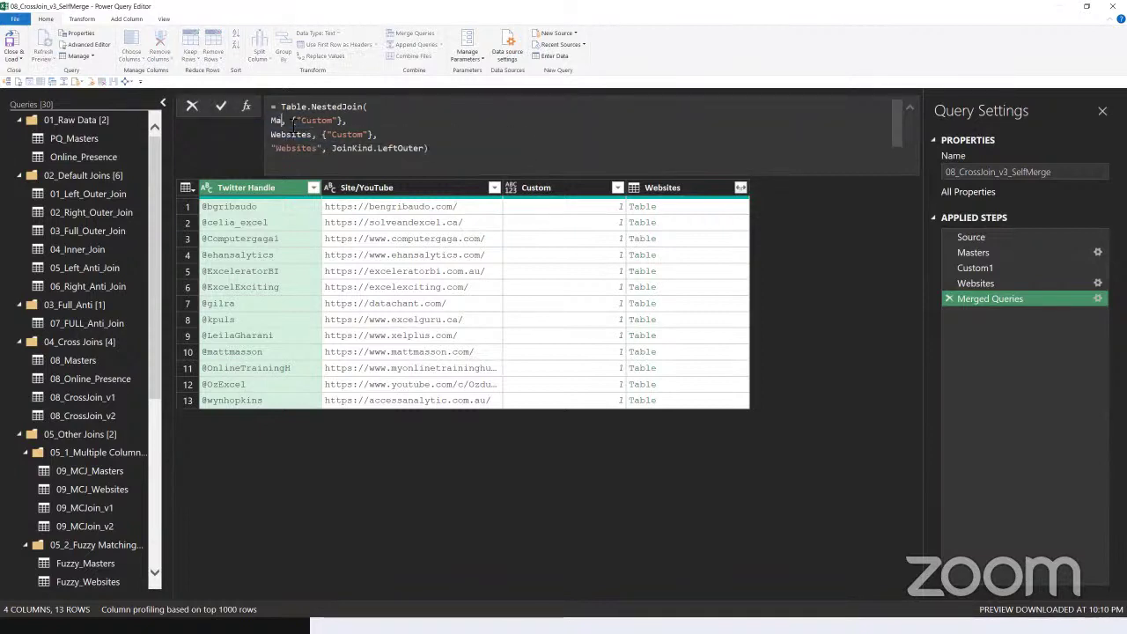
text(ster)
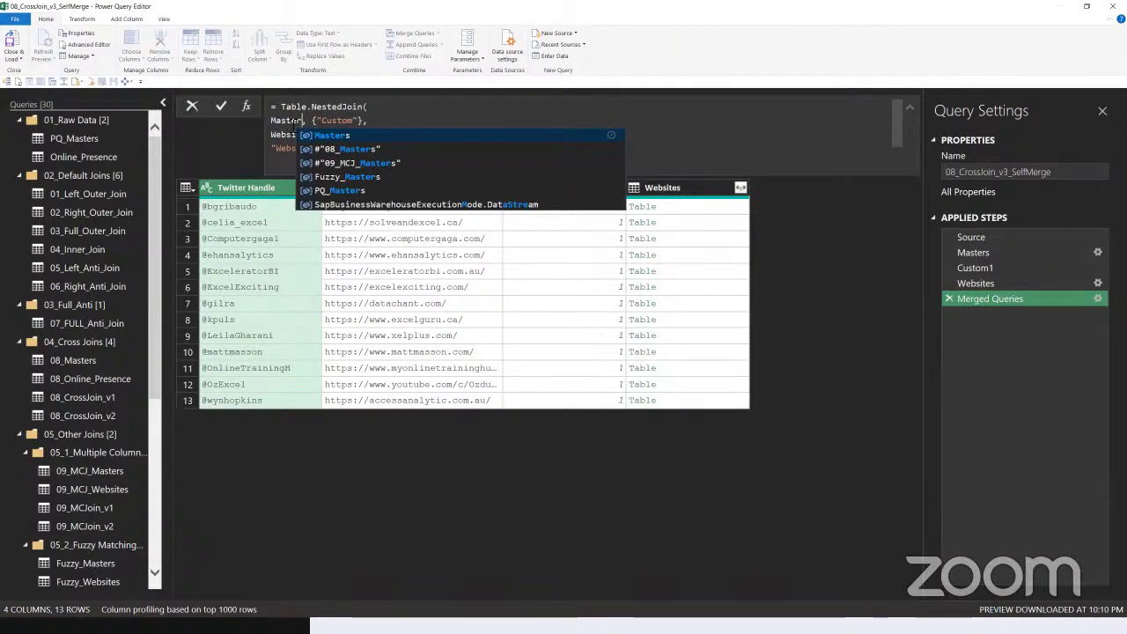
click(333, 137)
click(441, 152)
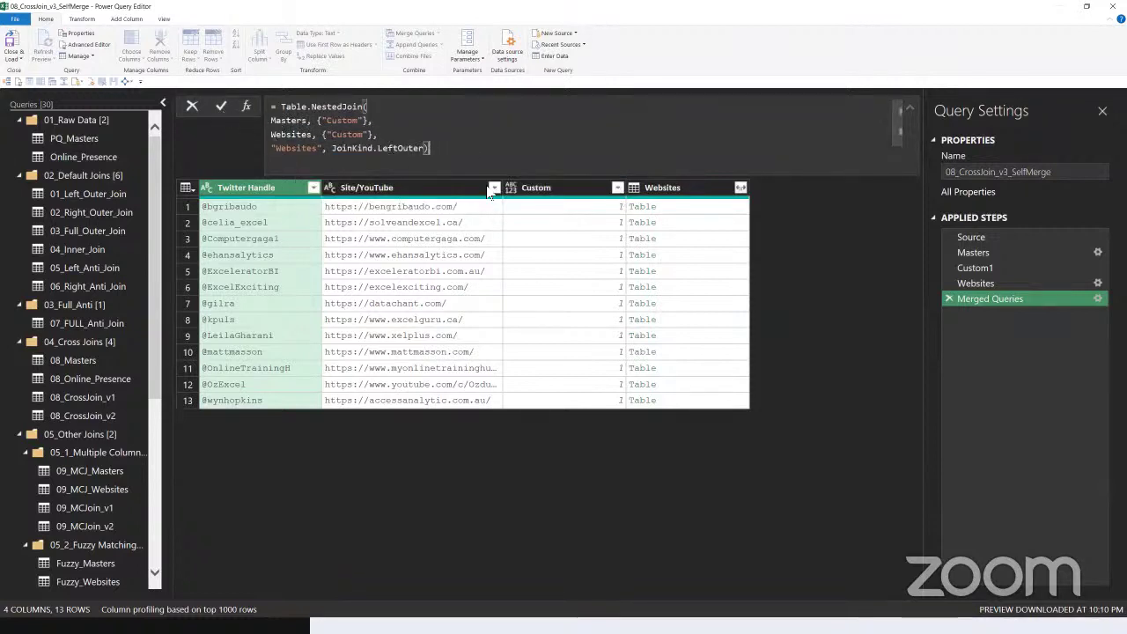
key(Return)
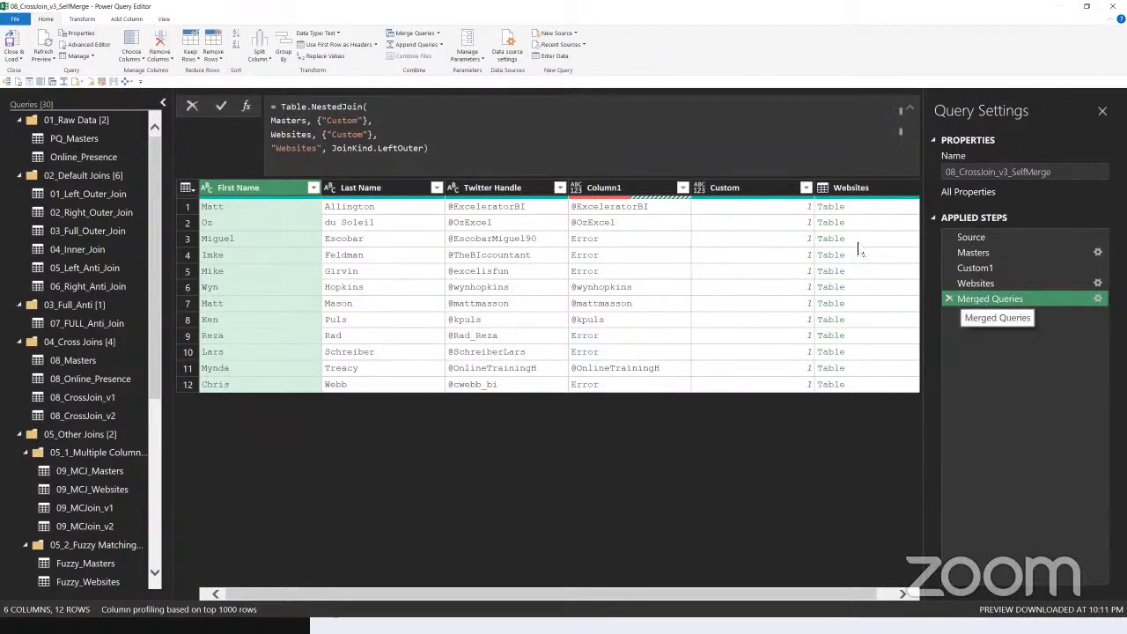
- Remove Column1 and preview the nested Websites table in row 1
click(638, 188)
key(Delete)
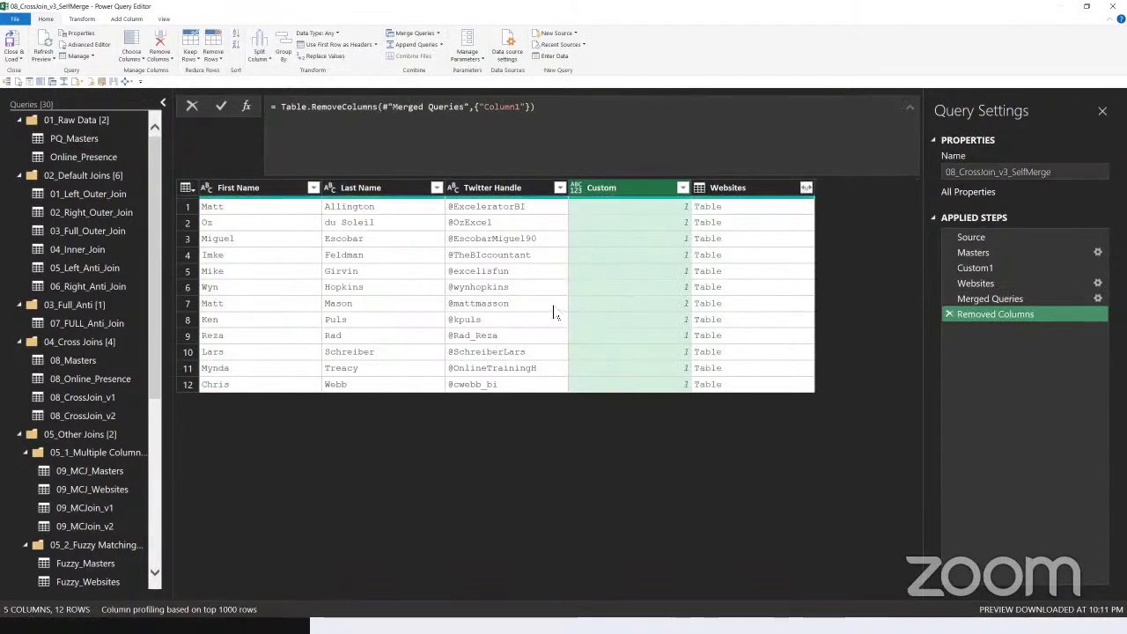
click(746, 211)
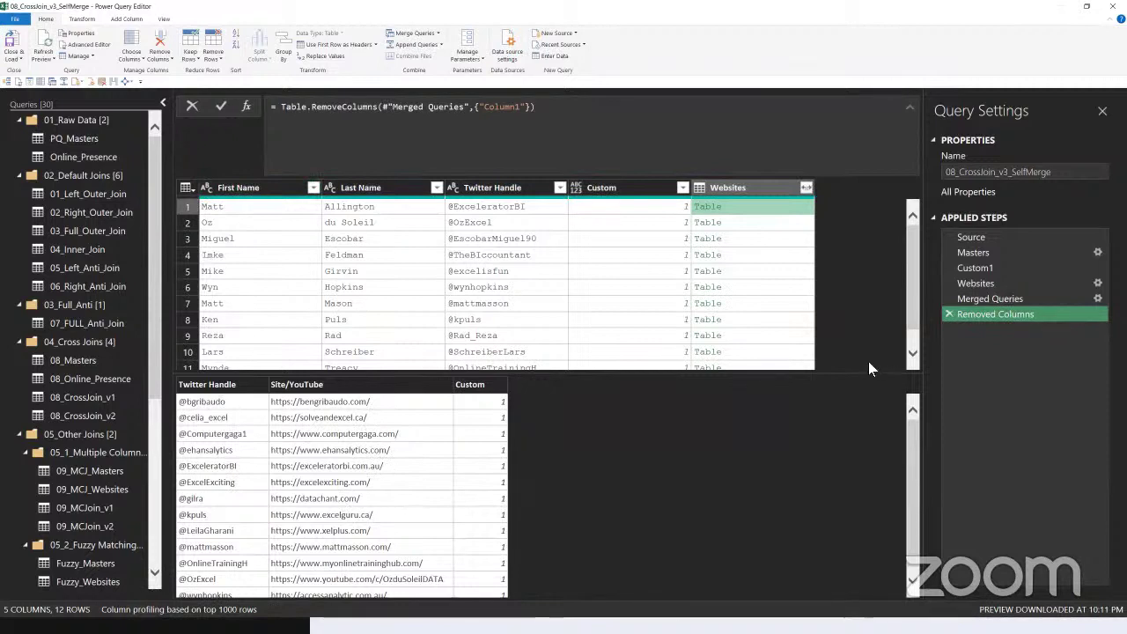
- Expand all Websites columns so every master pairs with every website, 156 rows
click(805, 188)
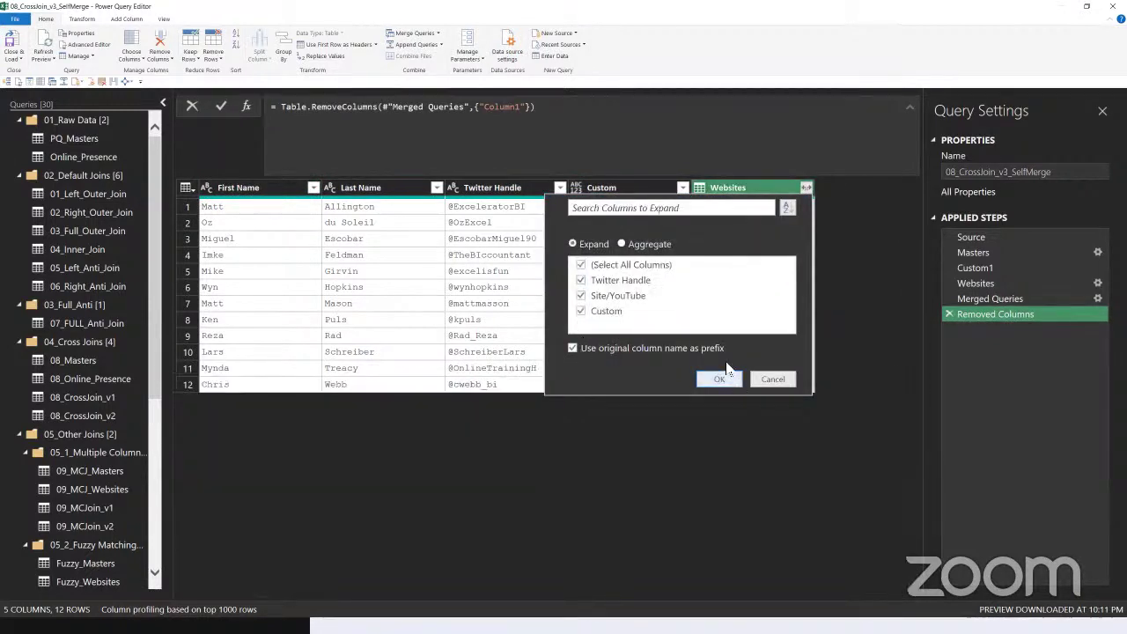
click(719, 379)
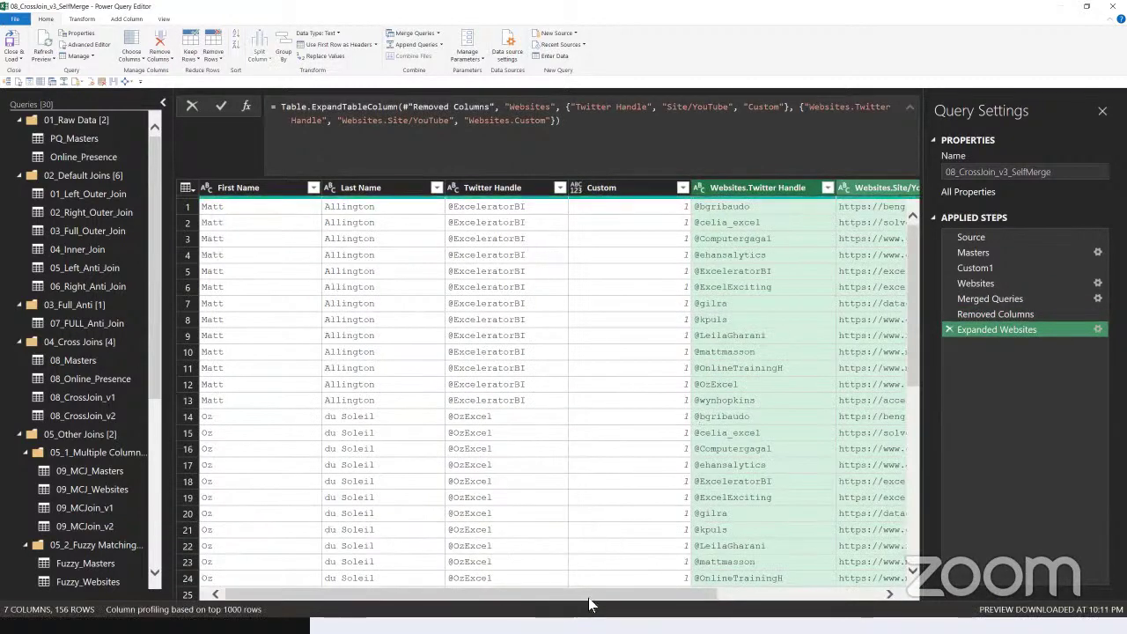
click(832, 604)
scroll(568, 578, left, 5)
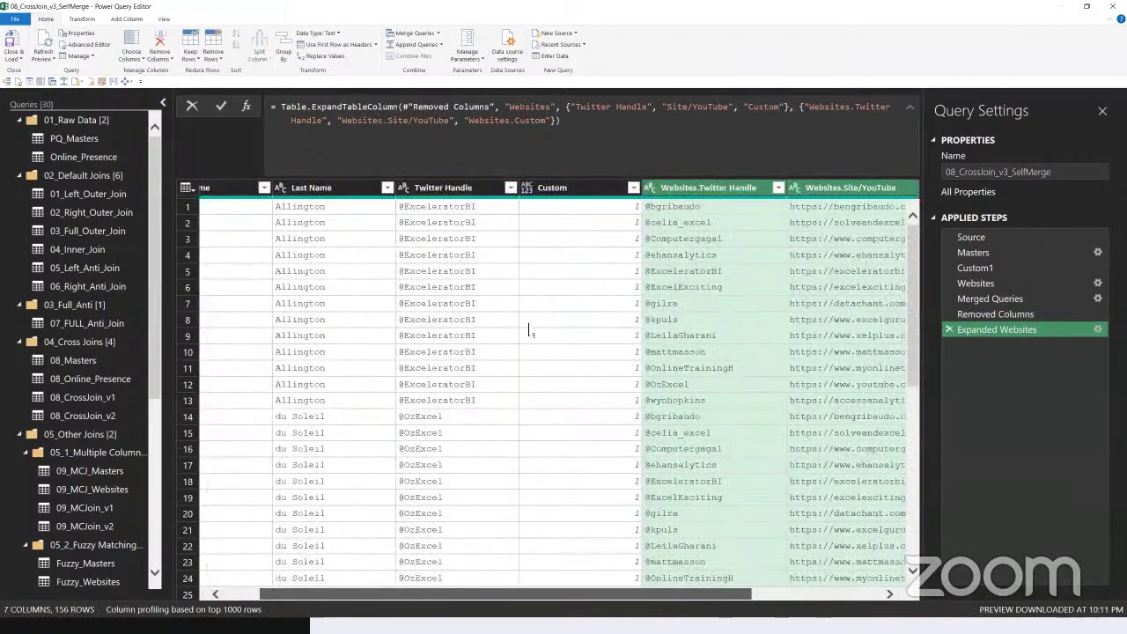
click(495, 187)
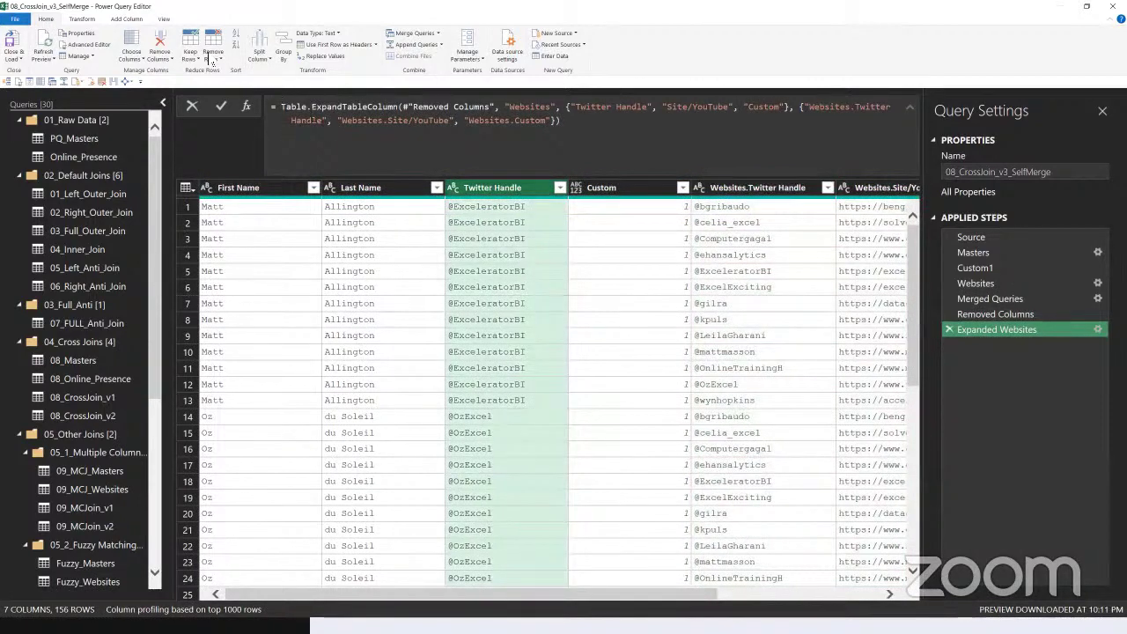
click(82, 18)
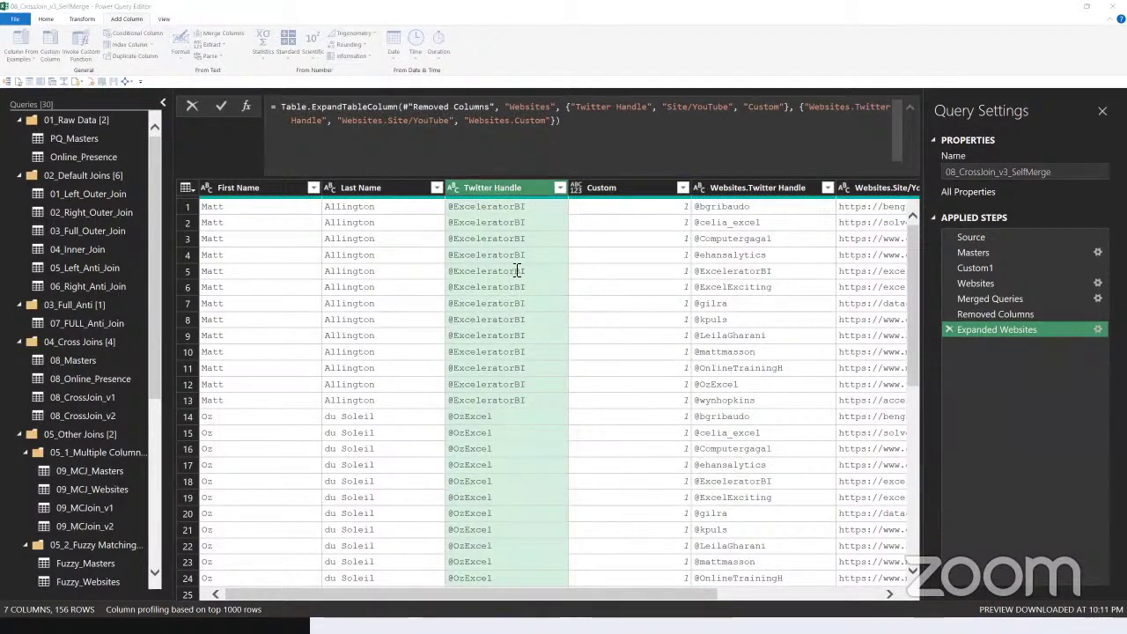
- Add a Custom.1 column comparing [Twitter Handle] with [Websites.Twitter Handle]
double_click(667, 302)
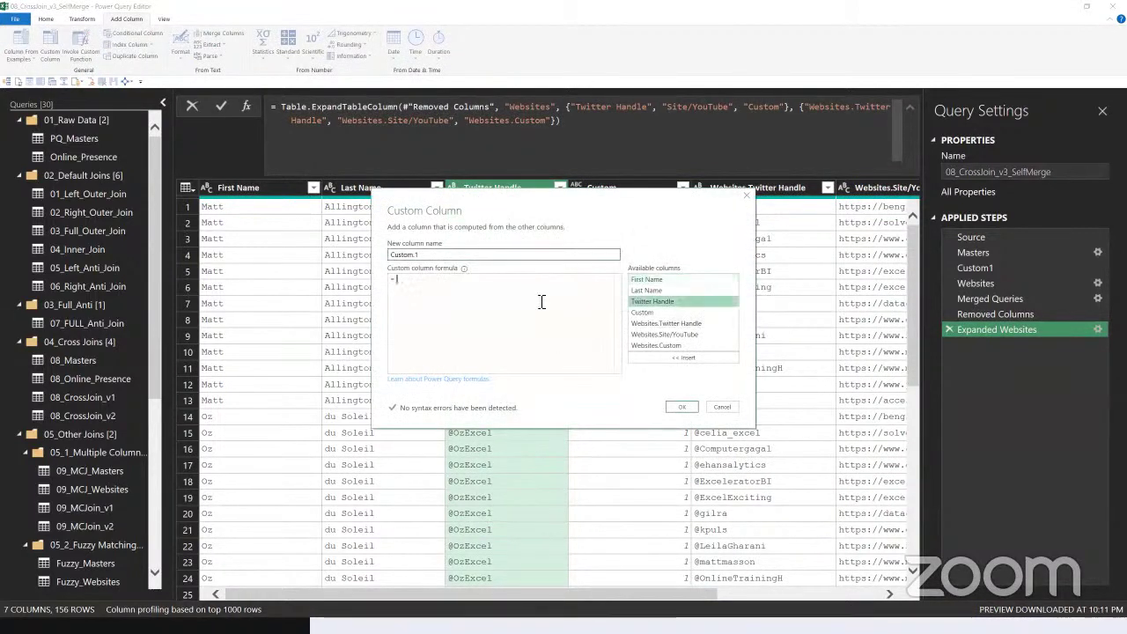
text(&)
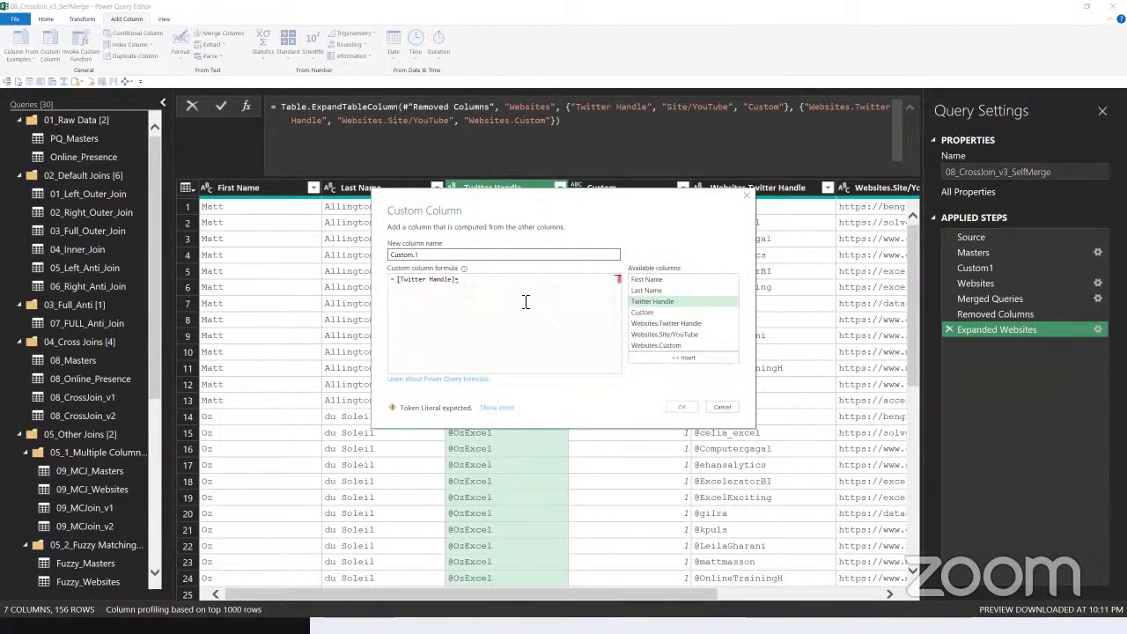
double_click(690, 325)
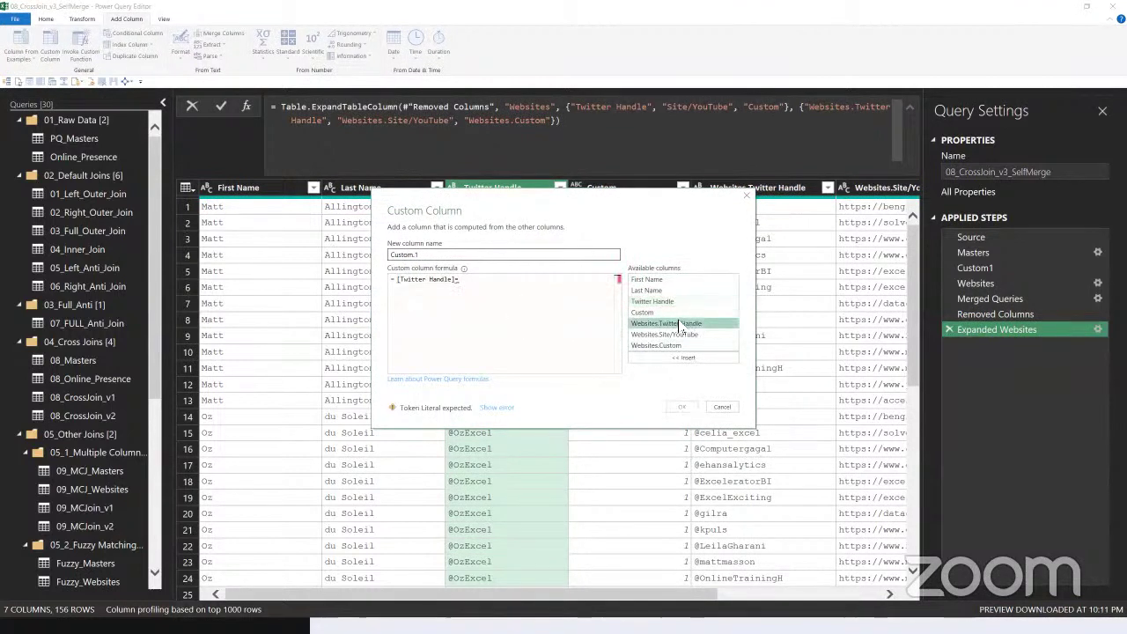
click(673, 409)
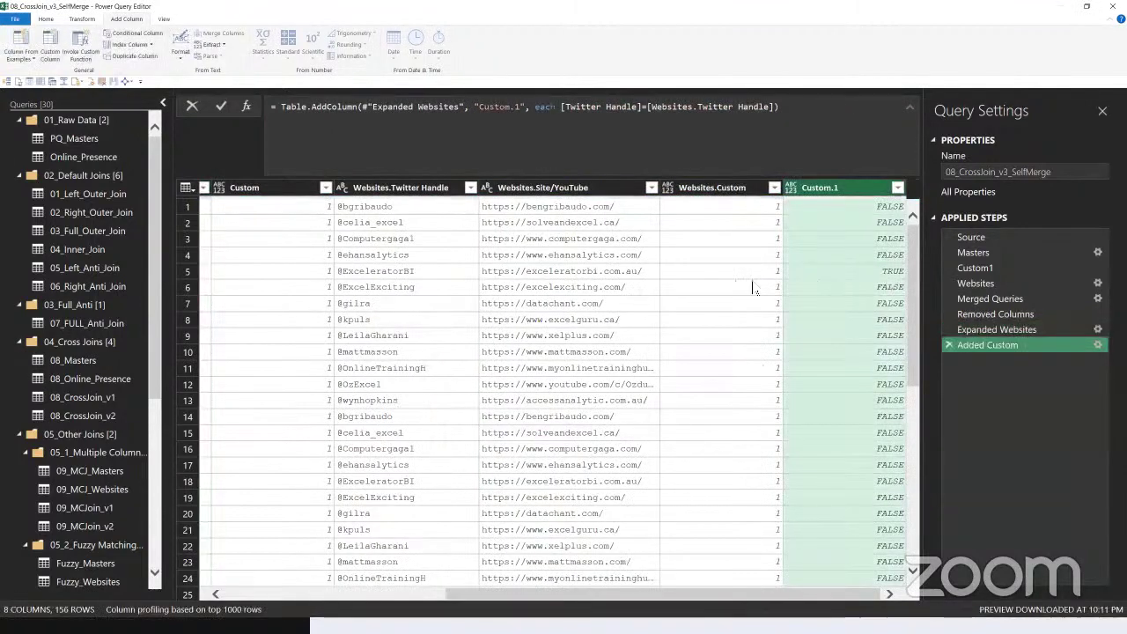
- Filter Custom.1 to exclude TRUE rows, keeping only the 150 non-matching pairs
click(897, 187)
click(694, 380)
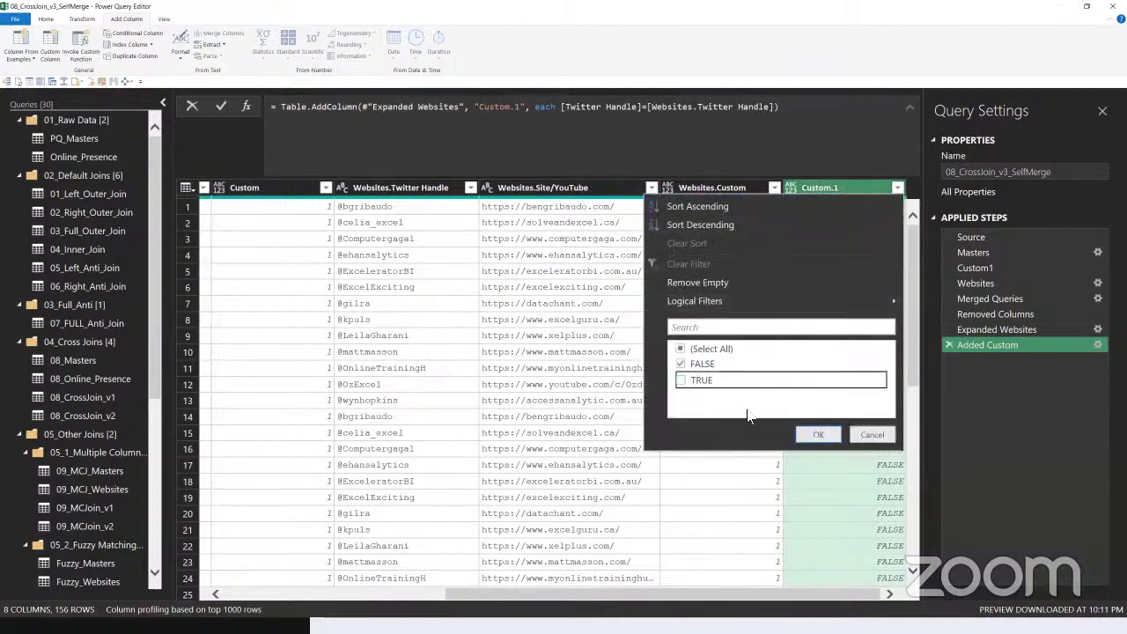
click(818, 434)
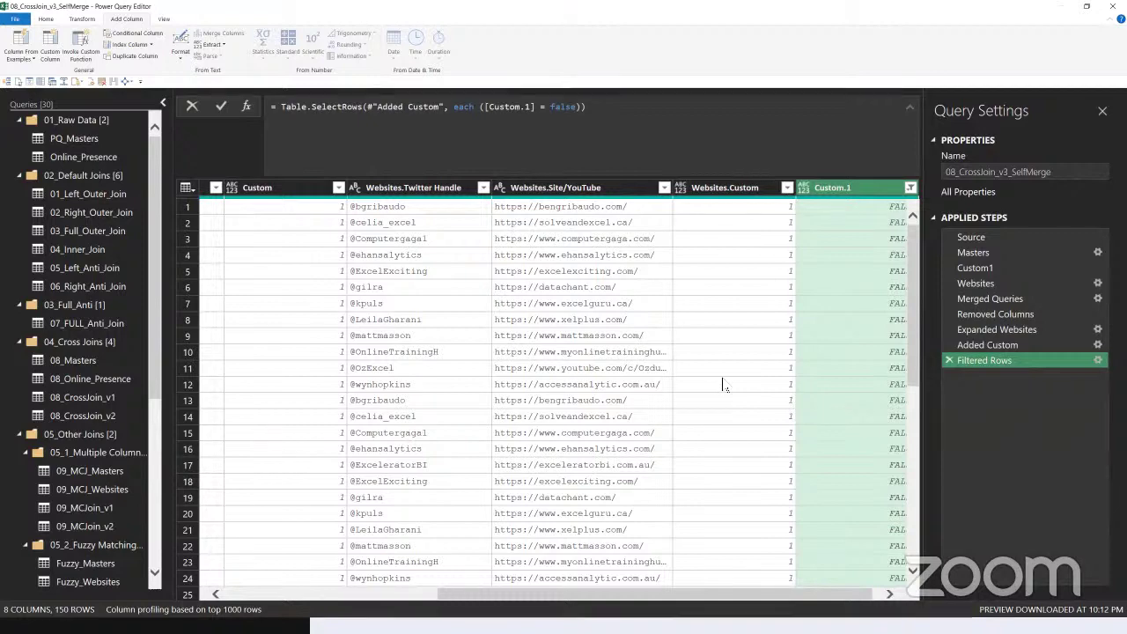
click(979, 282)
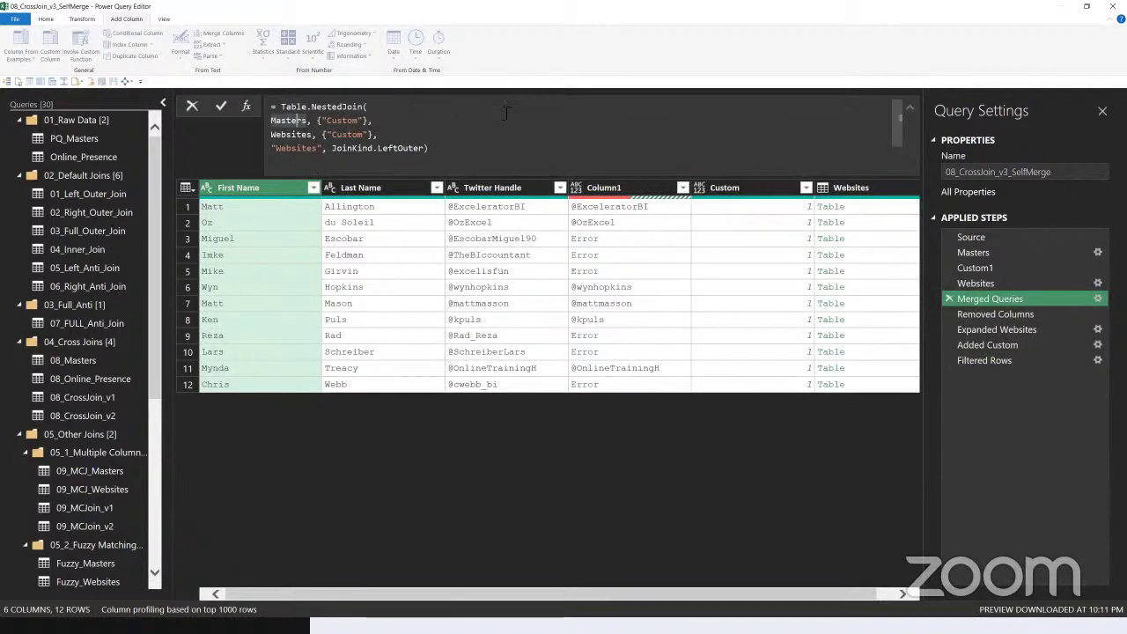
click(45, 21)
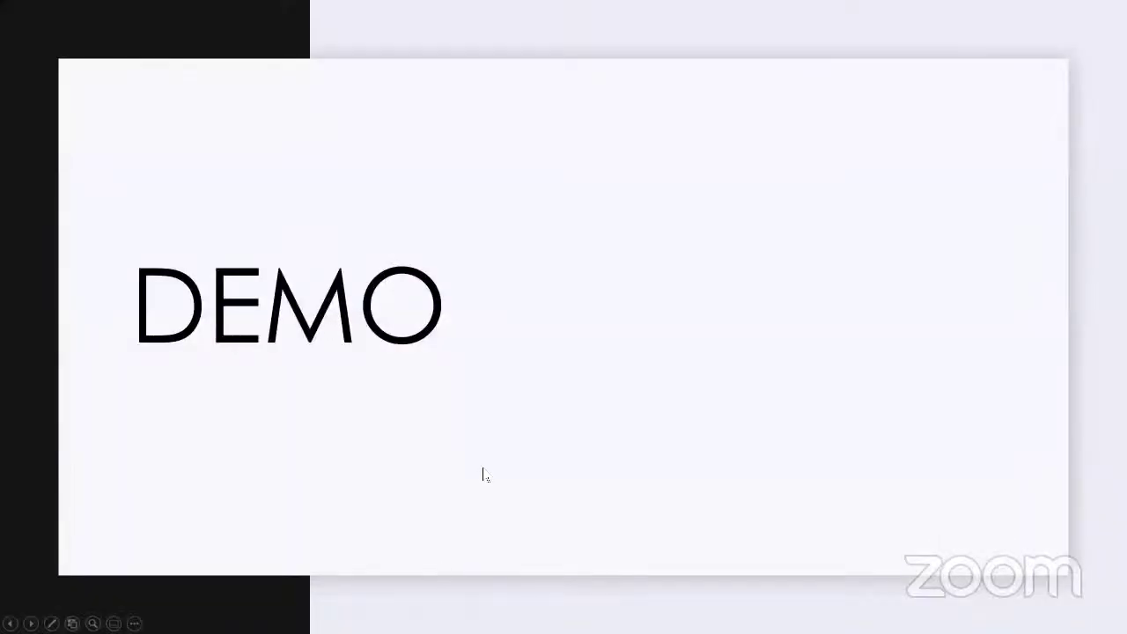
- Advance the slide show from DEMO to the 'WHAT TO REMEMBER / WATCH OUT FOR' slide
click(483, 476)
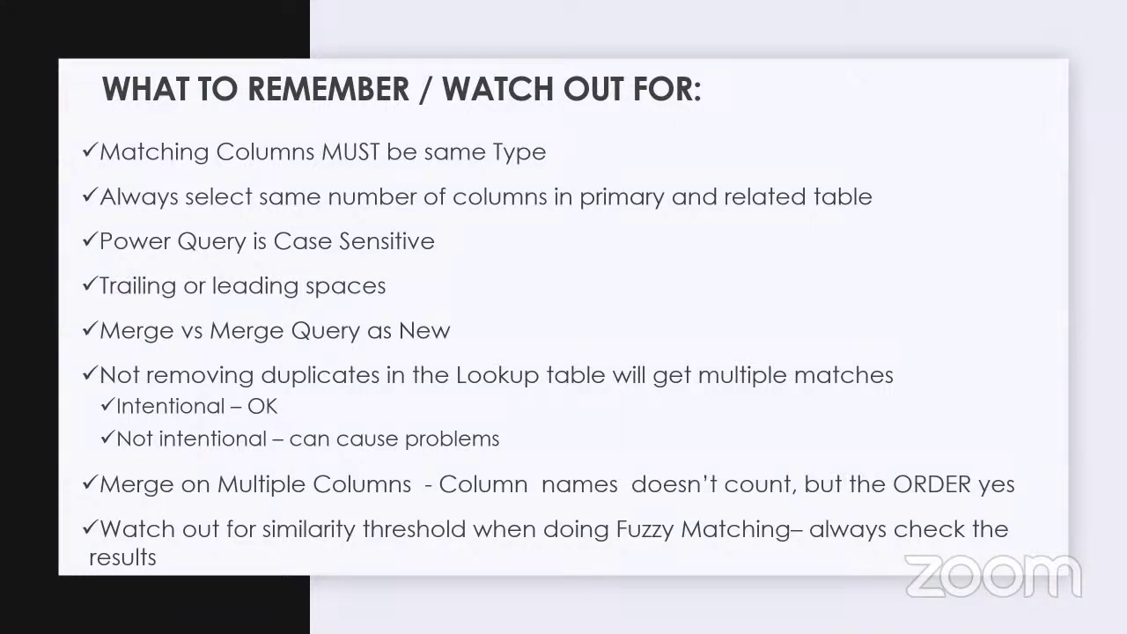
- Step through What's next, Use it or lose it and thank-you slides, then exit to Excel
key(Right)
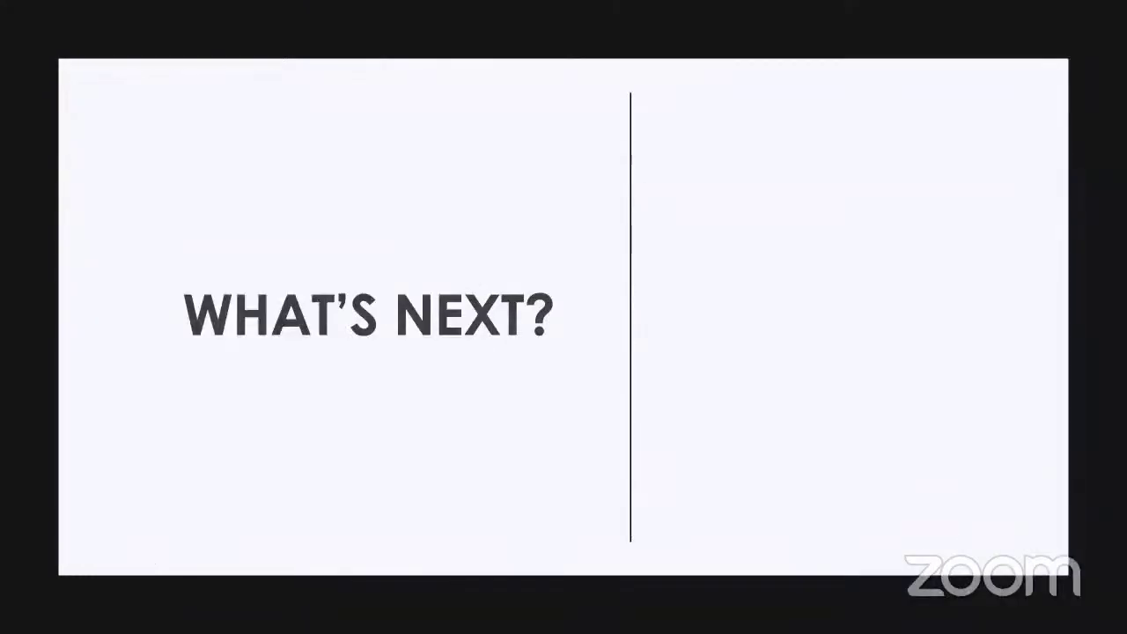
key(Right)
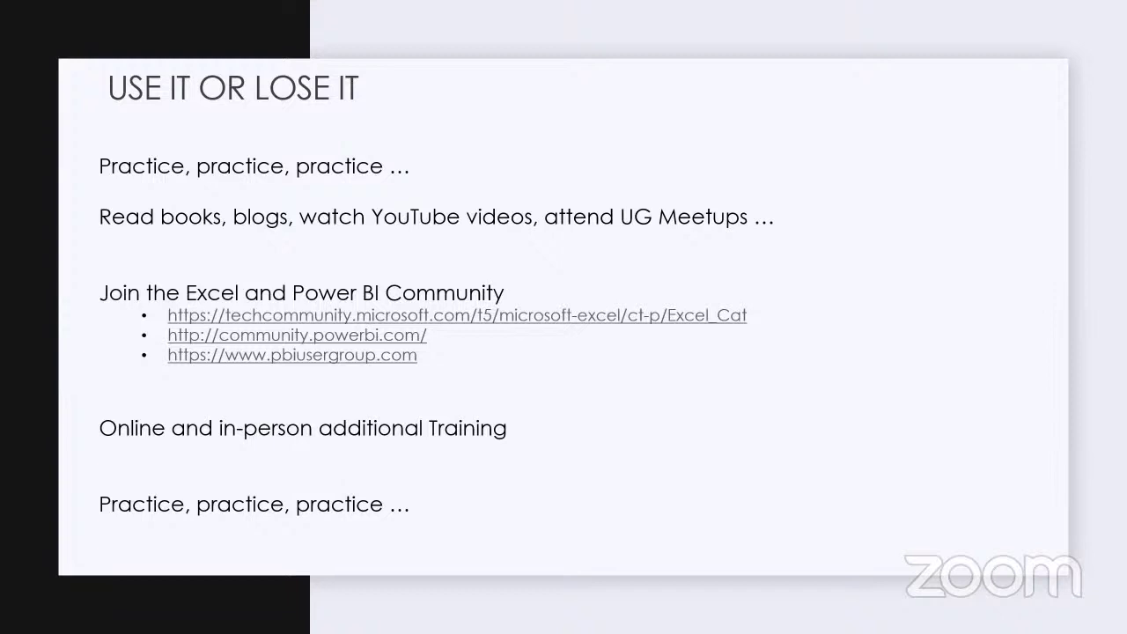
key(Right)
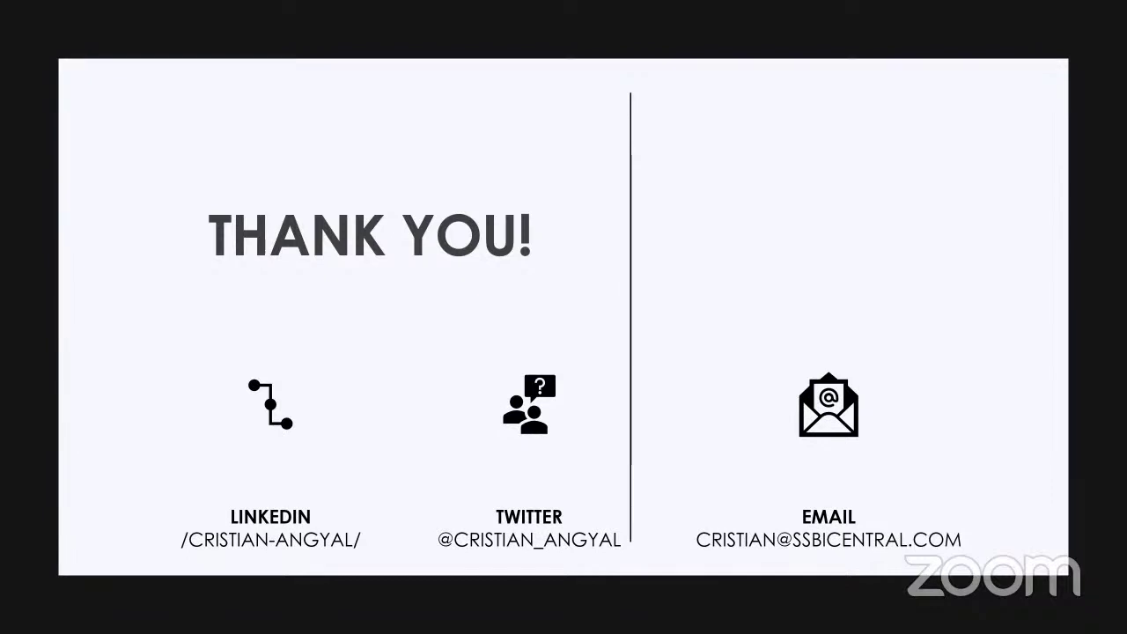
key(Right)
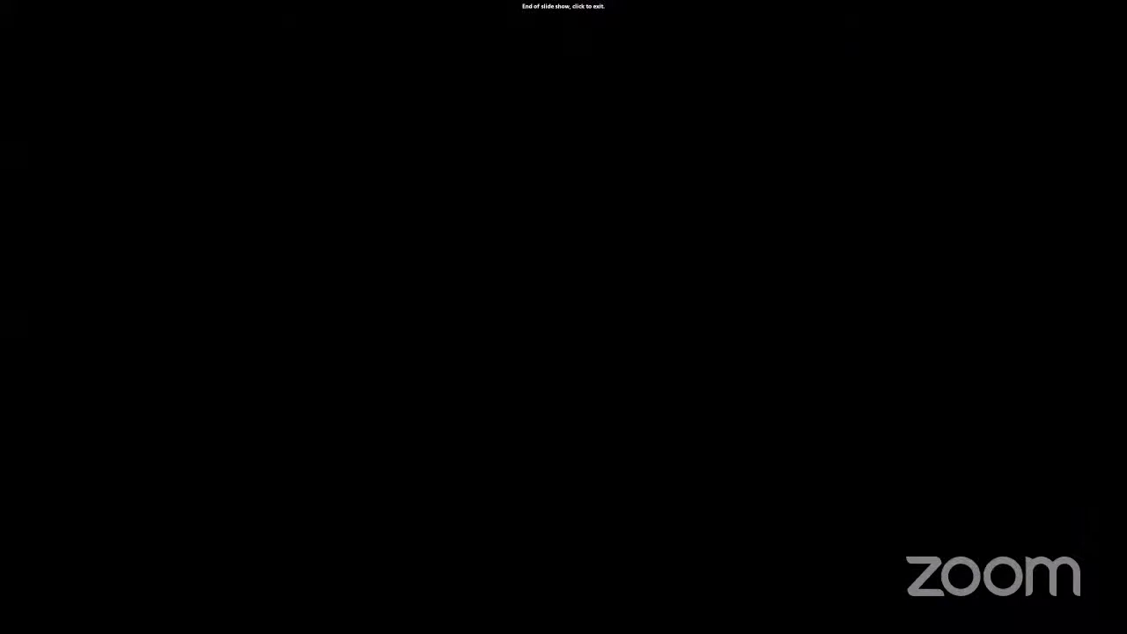
click(204, 500)
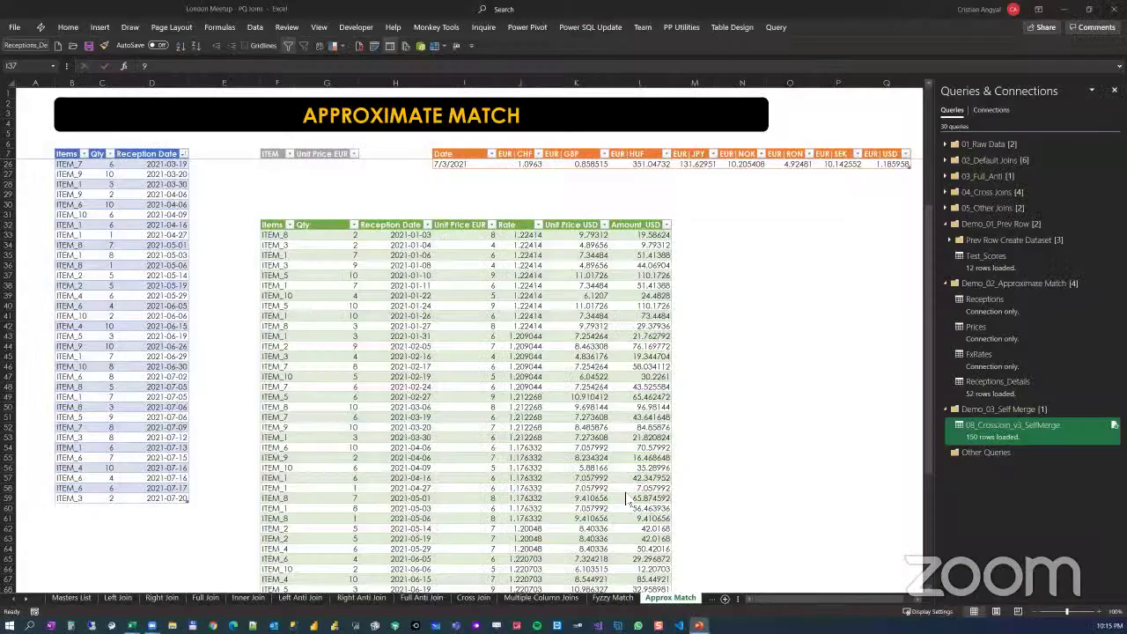